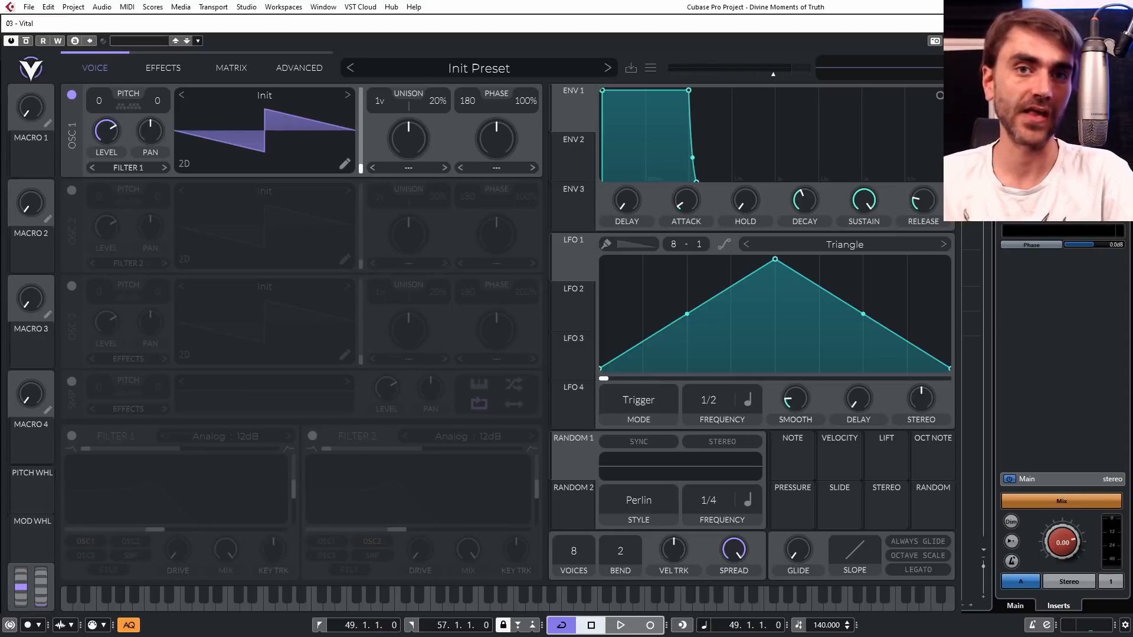
Enable OSC 2 and set up transpose snap on both oscillators, with several notes for OSC 2 and only the root C for OSC 1.
click(72, 190)
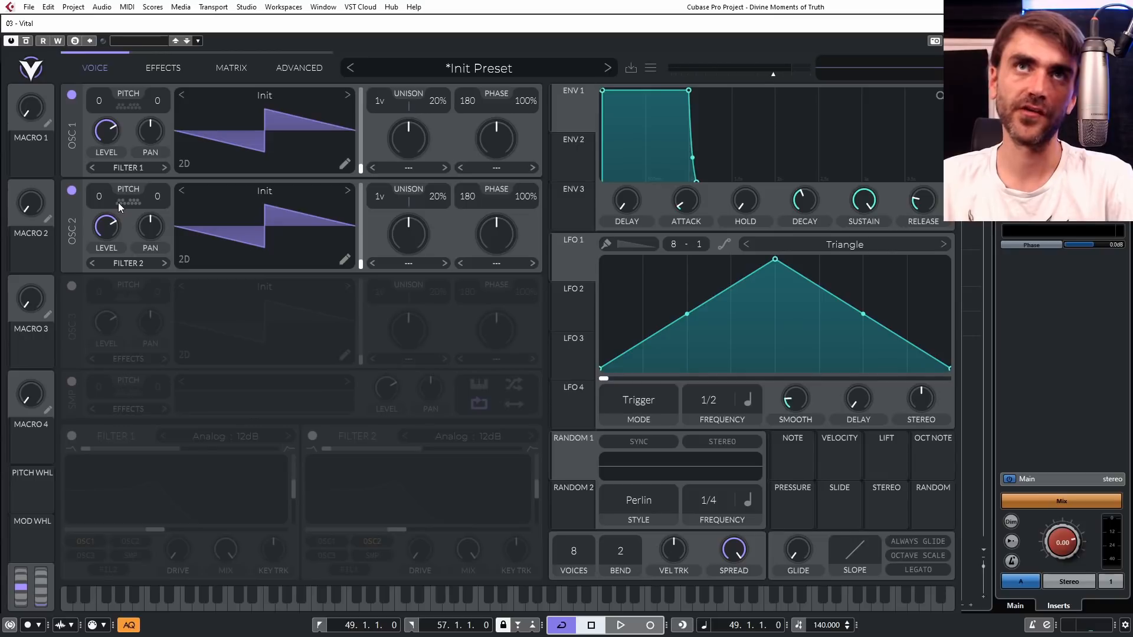
click(118, 204)
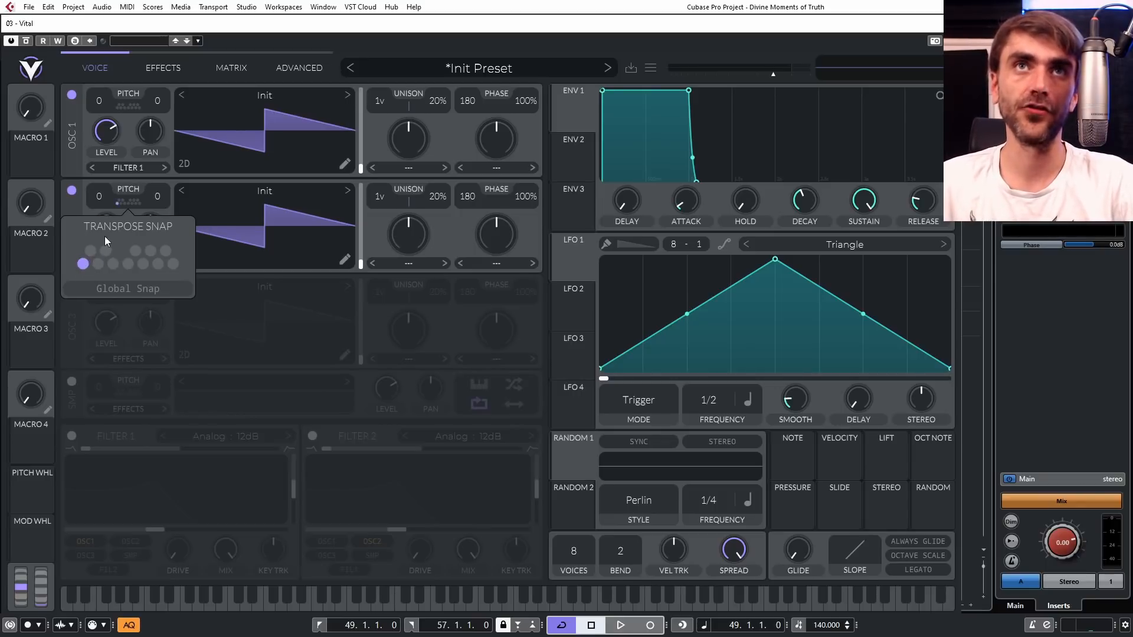
click(98, 264)
click(105, 251)
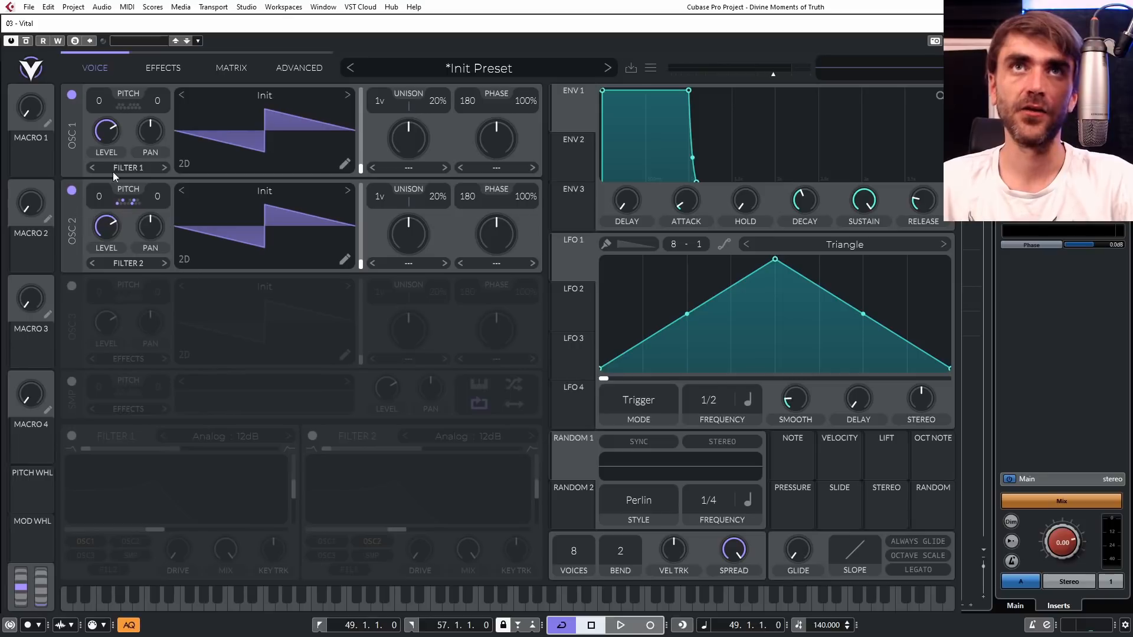
mouse_move(121, 108)
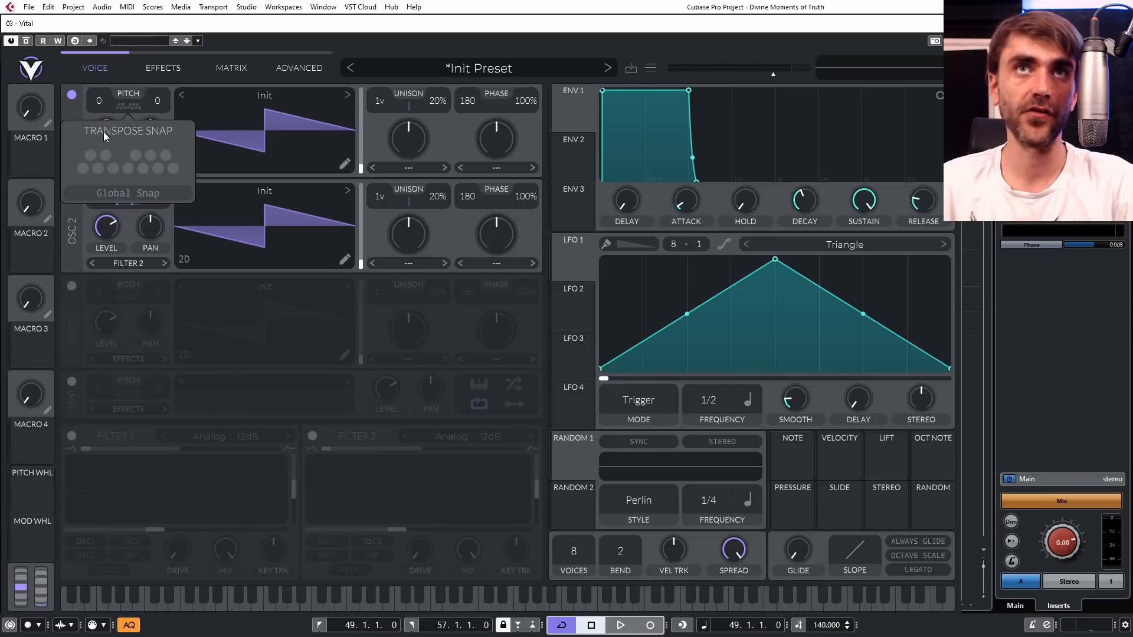
click(83, 168)
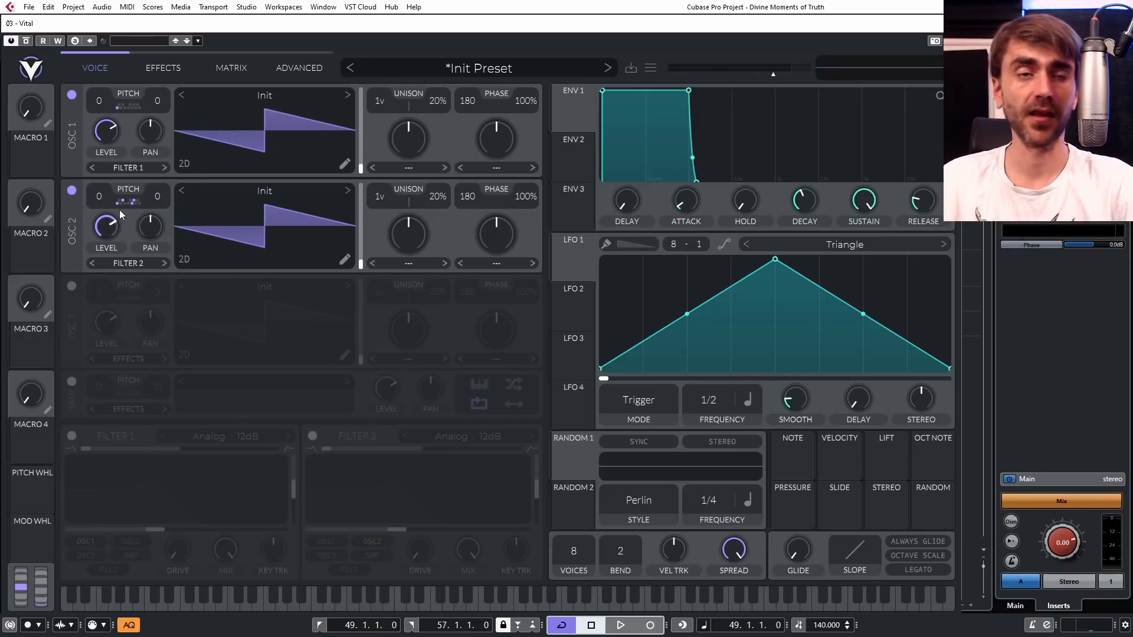
Modulate the levels of OSC 2 and OSC 1 with LFO 1 and lower the master volume slightly.
drag(554, 260, 104, 223)
drag(562, 271, 106, 131)
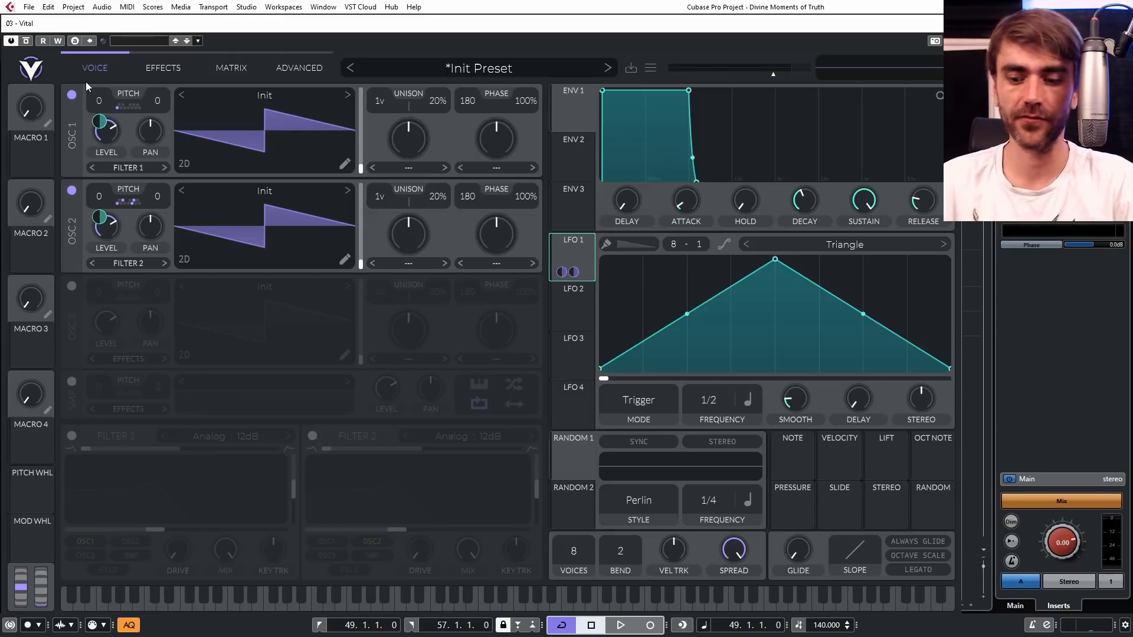
drag(773, 74, 757, 76)
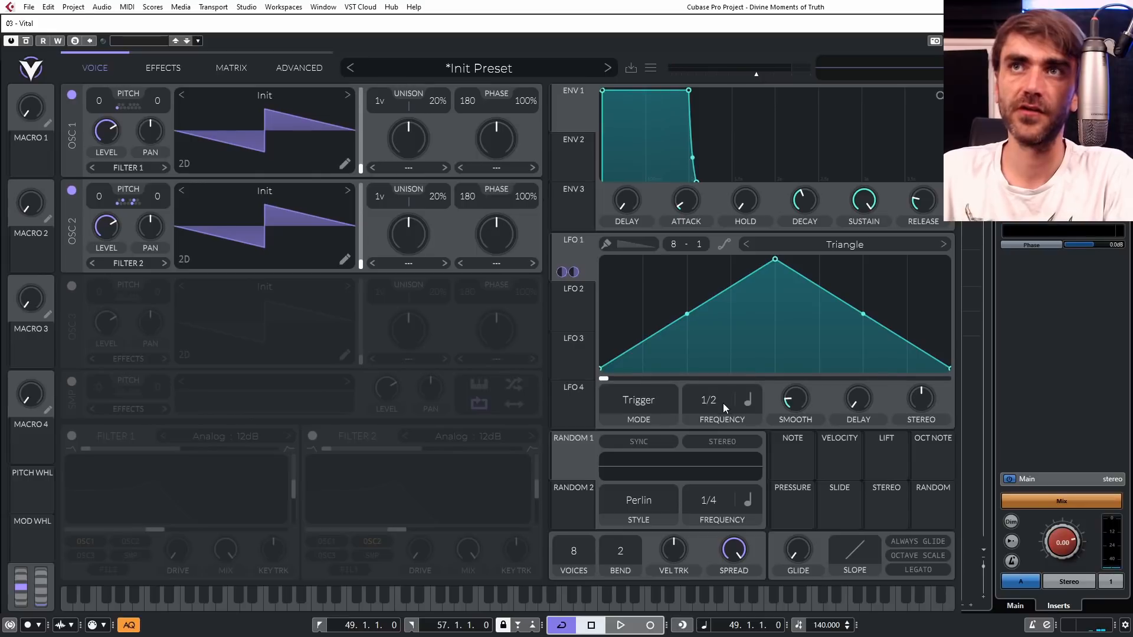
Switch LFO 1's frequency to seconds and set it to 1.790 secs.
click(749, 406)
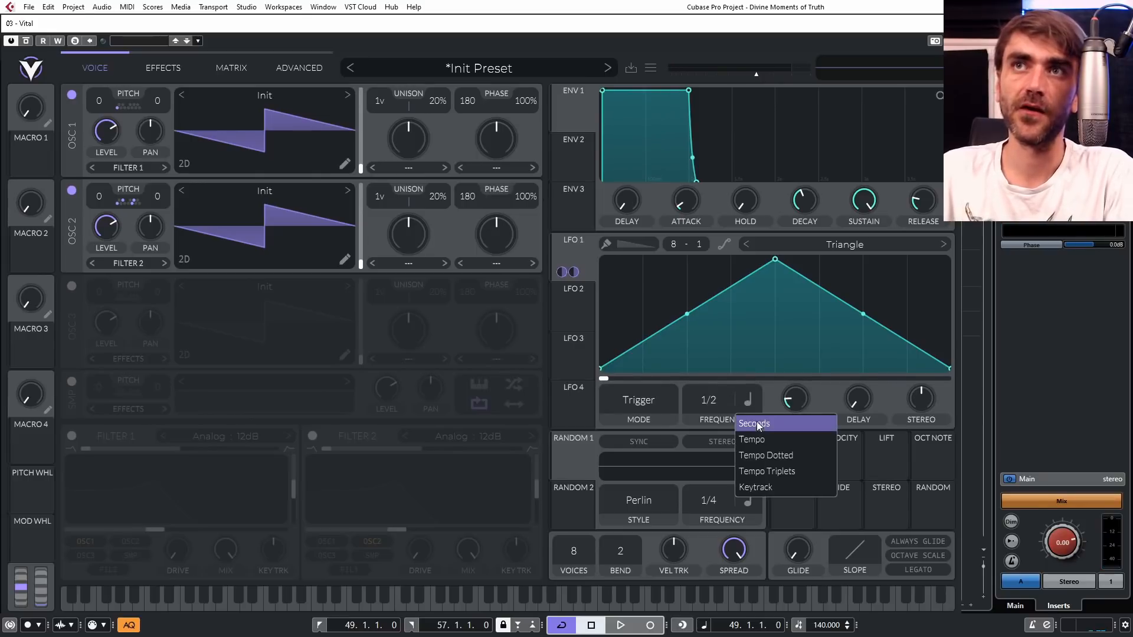
click(760, 422)
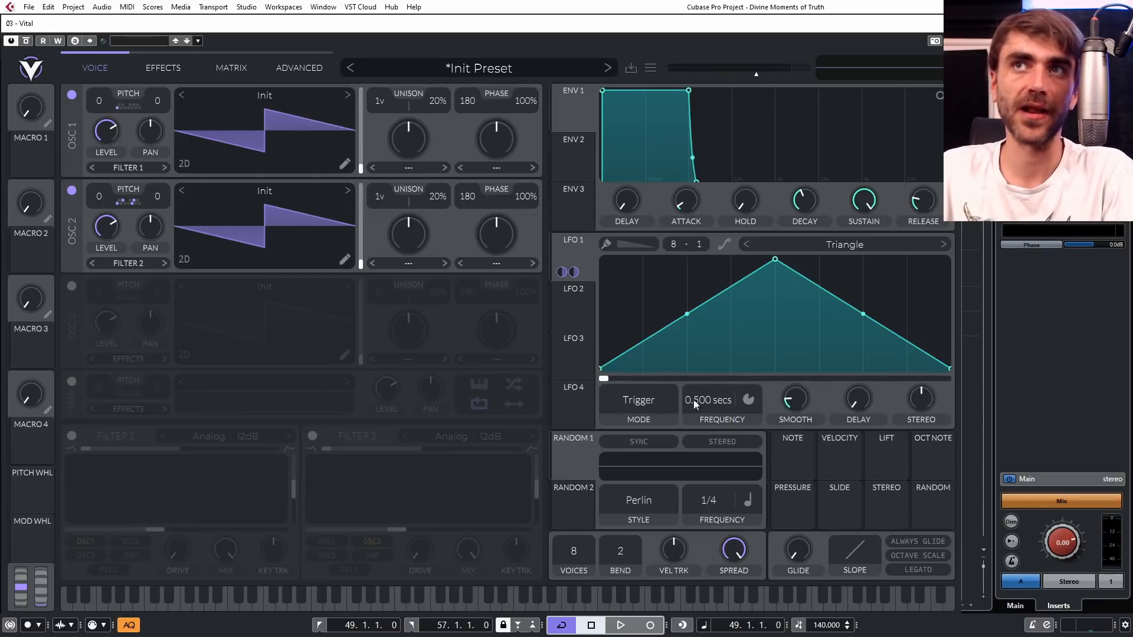
mouse_move(709, 409)
mouse_down()
mouse_move(706, 424)
mouse_move(714, 395)
mouse_up()
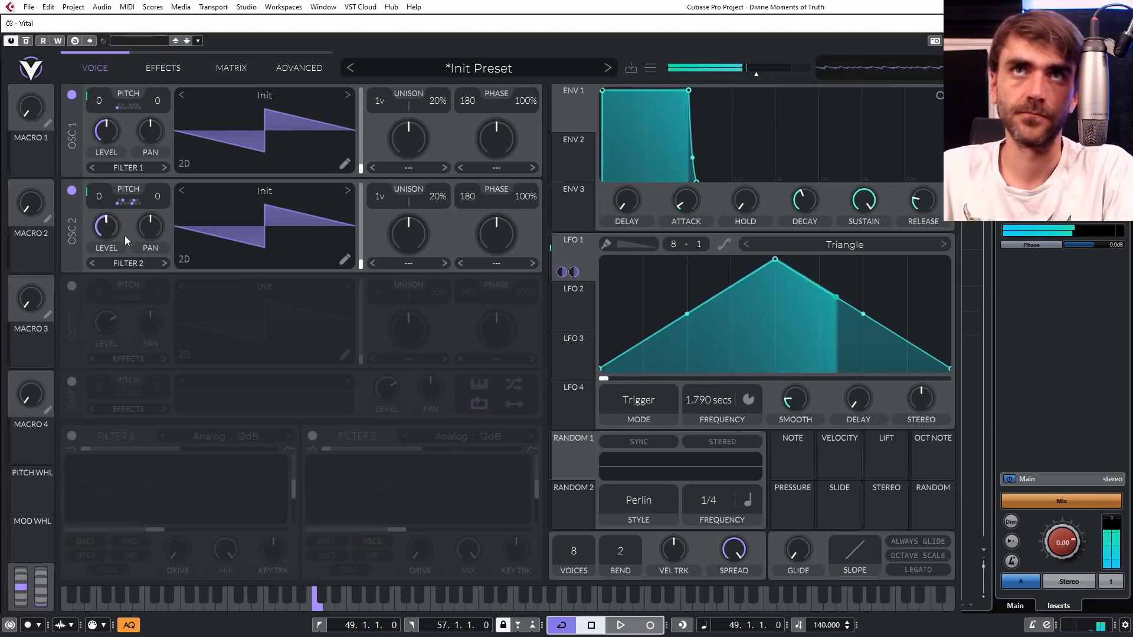
Rebalance the OSC 1 and OSC 2 levels and give OSC 2 four unison voices with 8% detune.
mouse_move(104, 219)
mouse_down()
mouse_move(105, 243)
mouse_move(108, 234)
mouse_up()
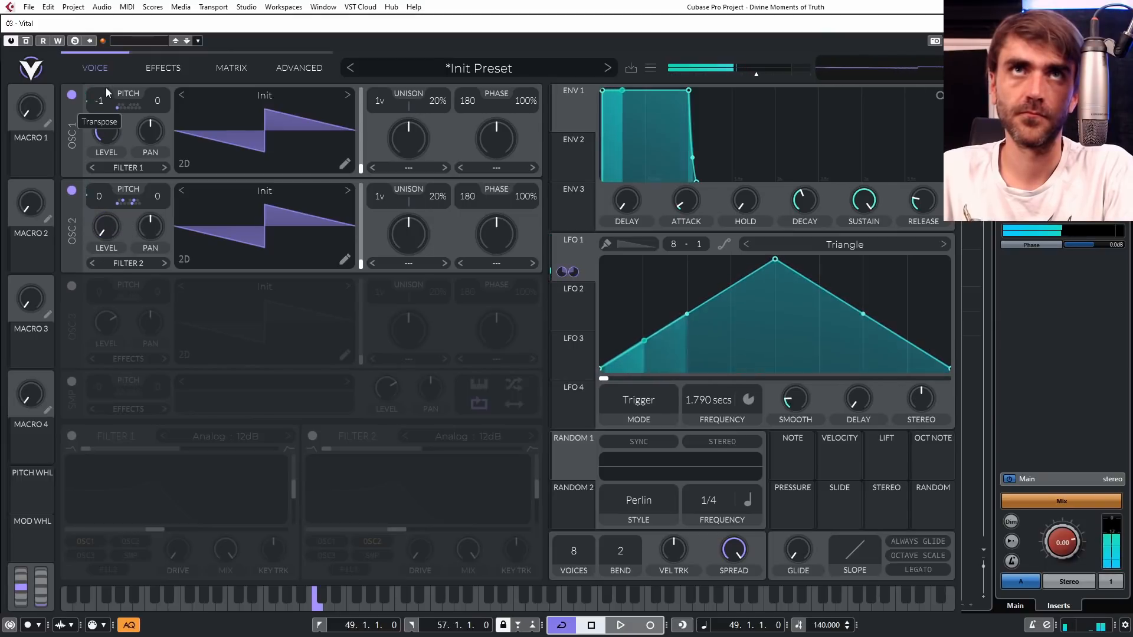
drag(106, 93, 106, 89)
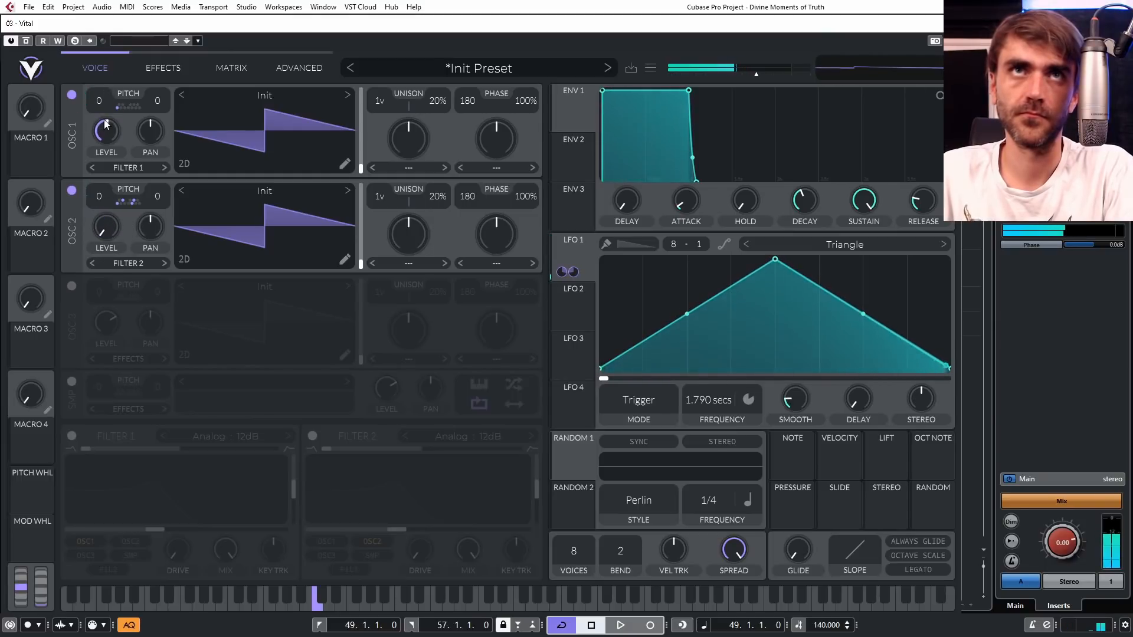
drag(110, 234, 111, 185)
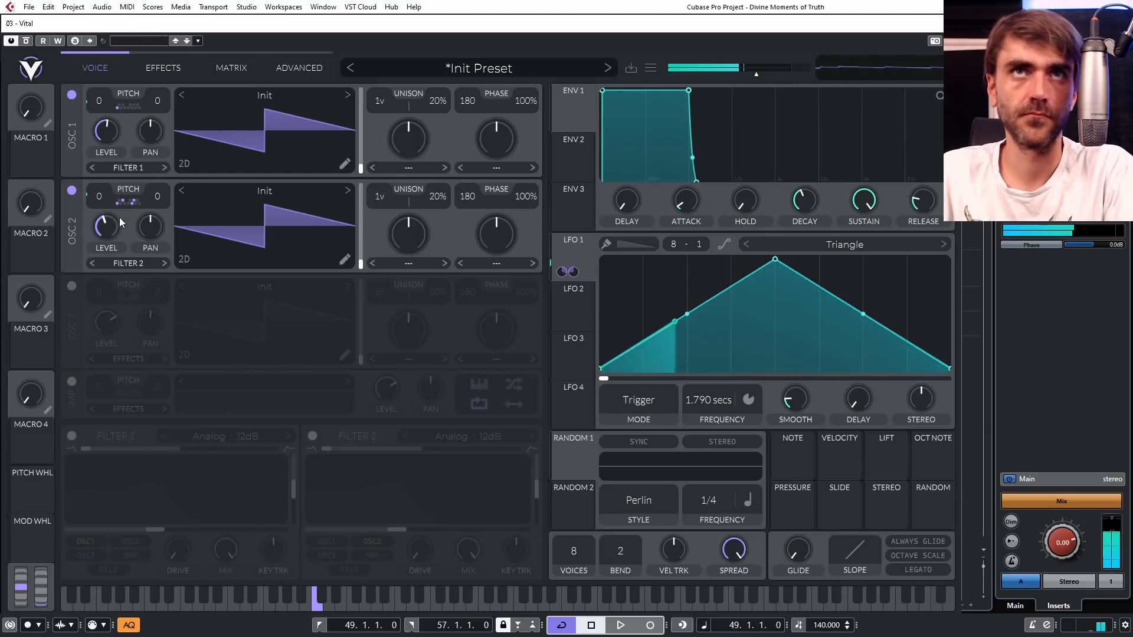
drag(384, 201, 392, 185)
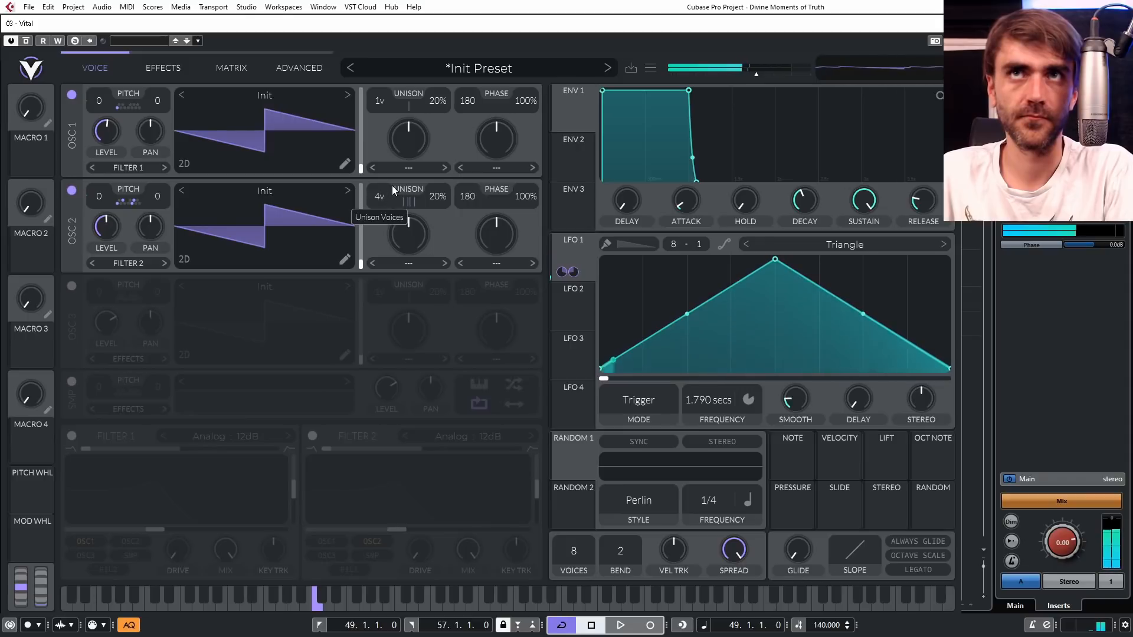
drag(406, 227, 401, 243)
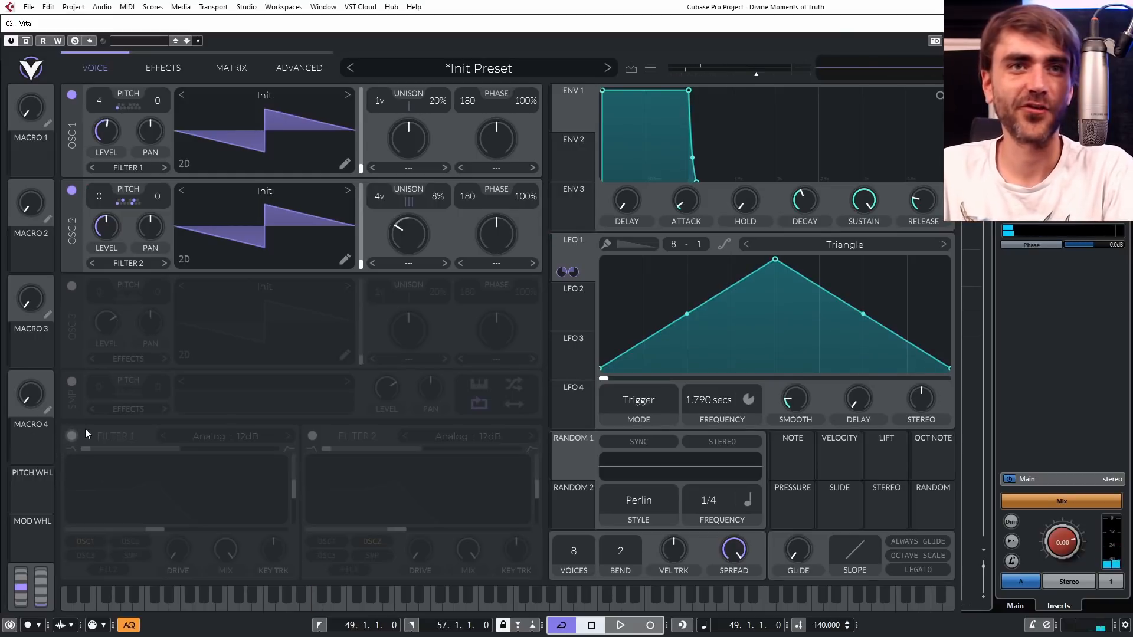
Enable Filter 1, lower its cutoff slightly and route OSC 2 into it along with OSC 1.
click(85, 431)
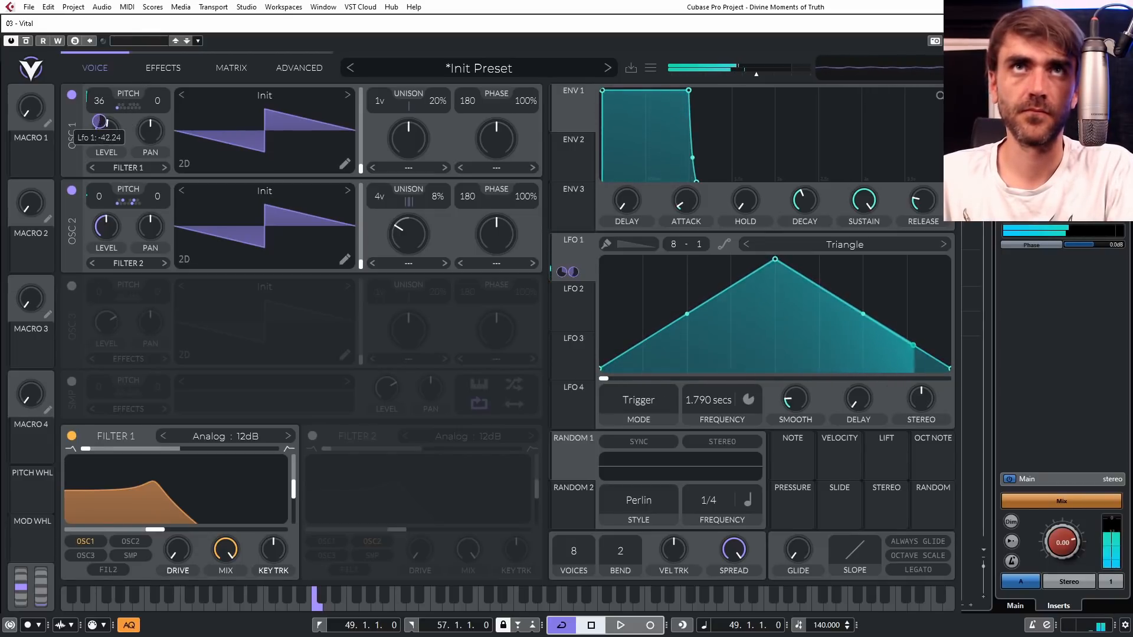
drag(155, 529, 133, 512)
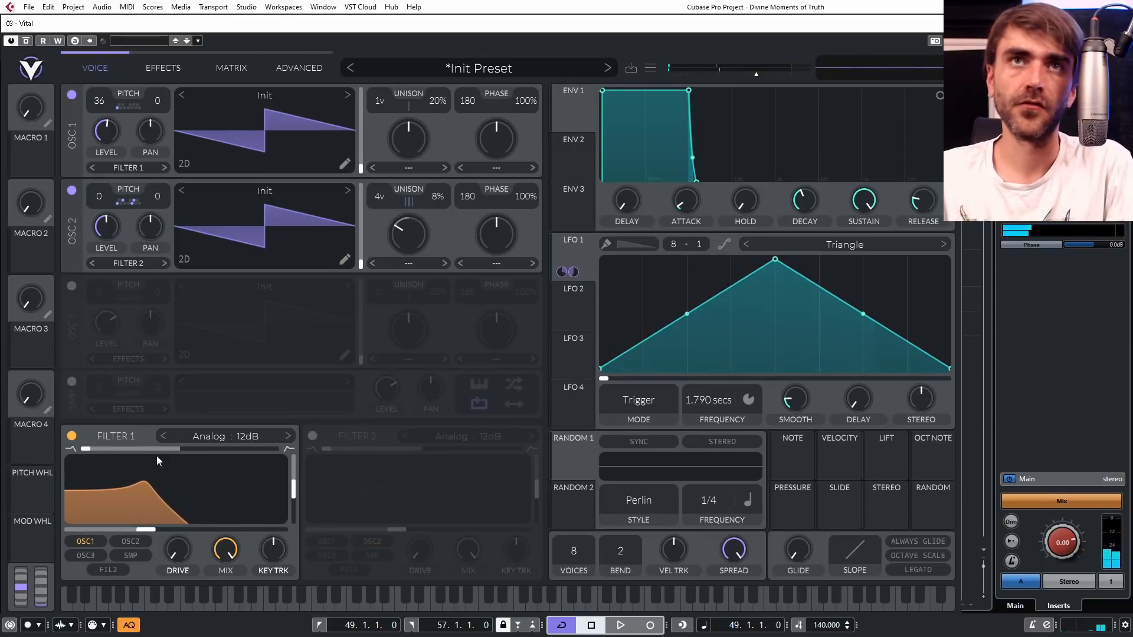
click(128, 543)
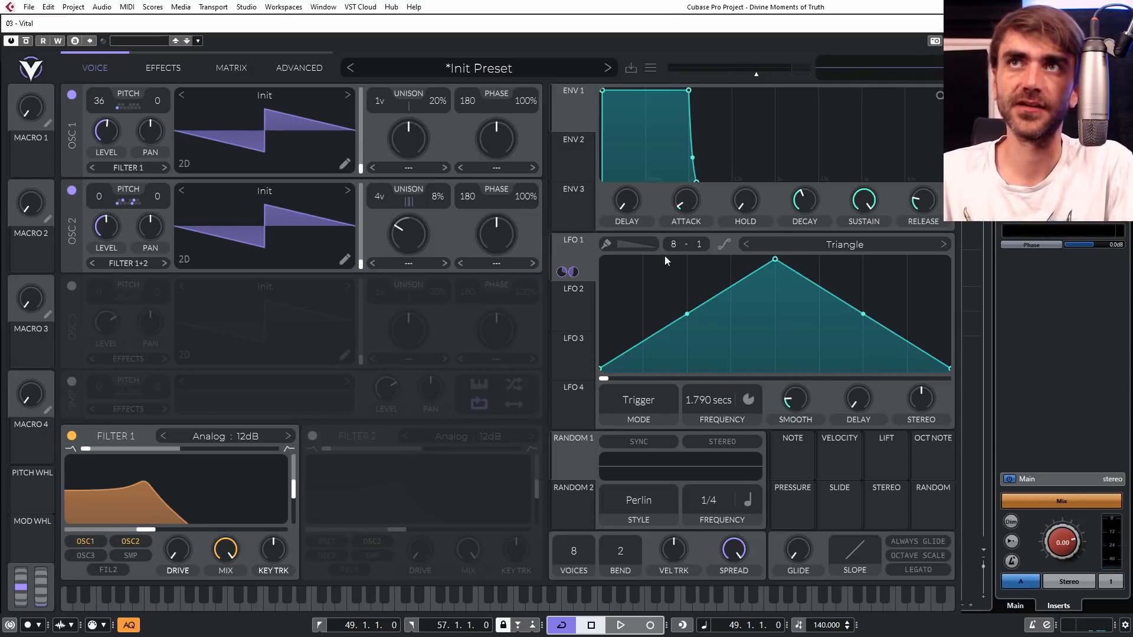
Modulate Filter 1's cutoff with LFO 2 and set LFO 2's frequency to 0.624 secs.
drag(571, 295, 144, 529)
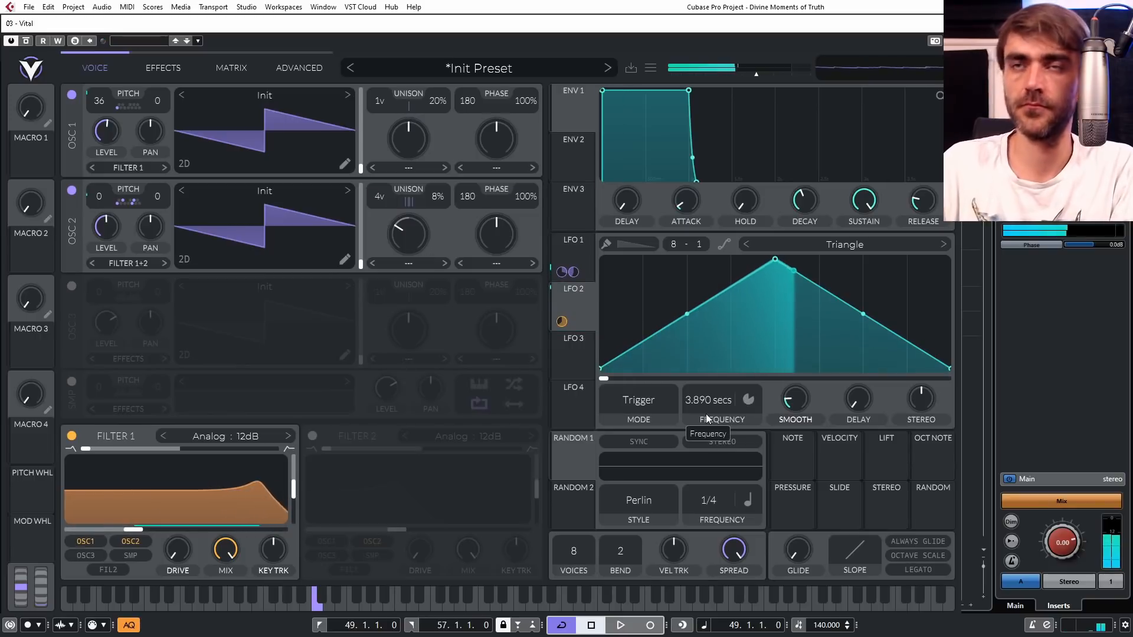
click(626, 403)
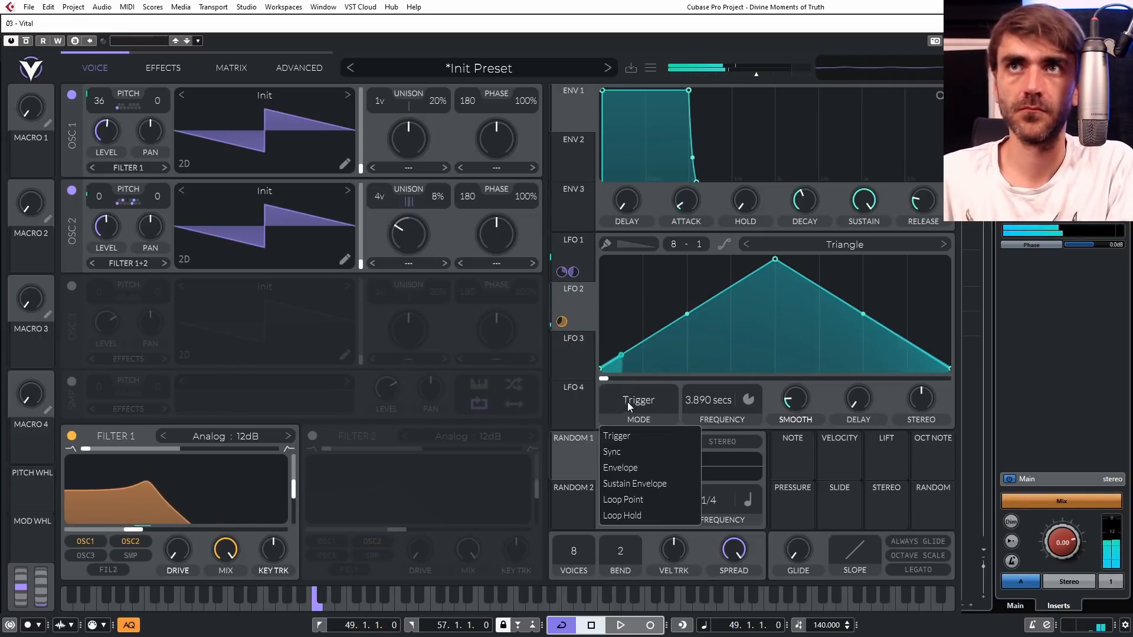
drag(708, 402, 715, 387)
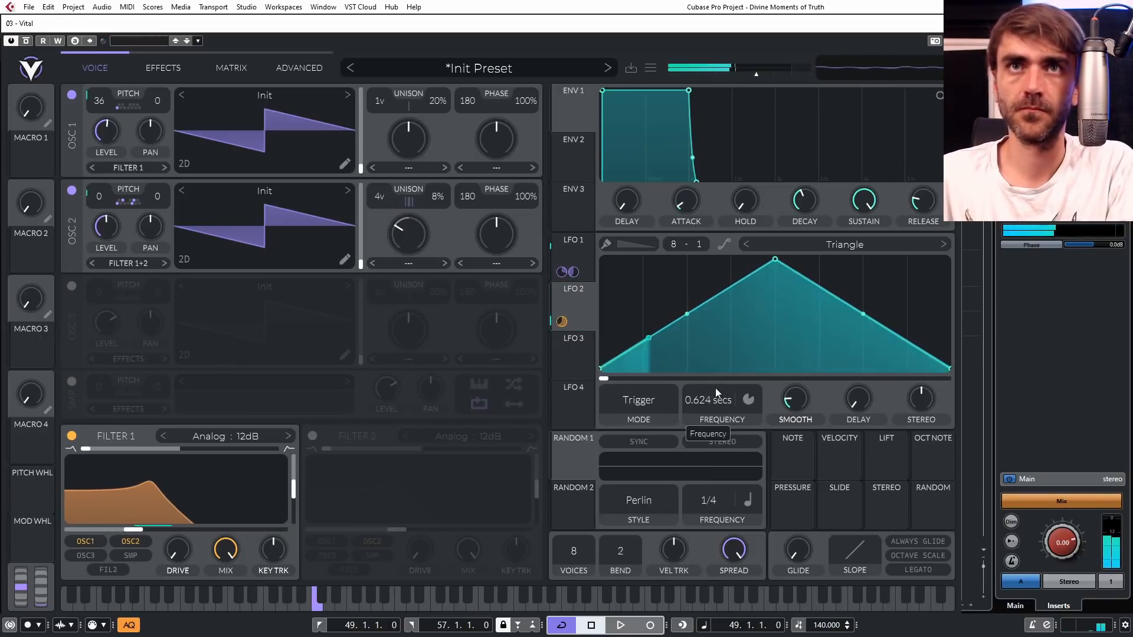
Add a reverb with more mix, a longer time and its lows cut by 6 dB at about 33 semitones.
click(163, 67)
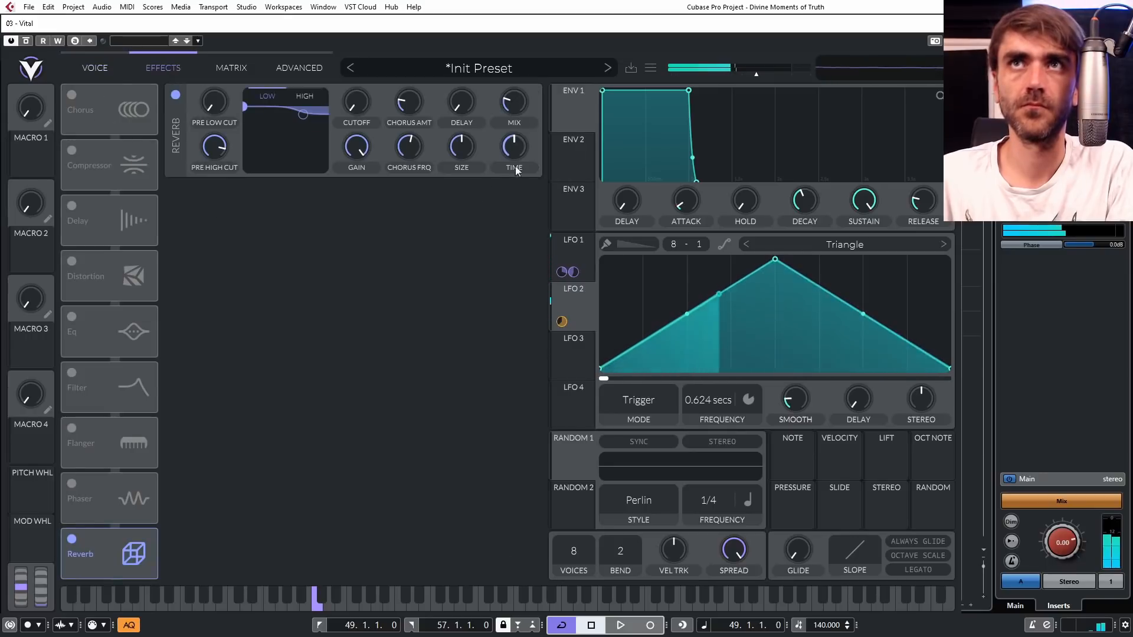
drag(512, 112, 512, 104)
drag(362, 117, 366, 109)
drag(268, 106, 265, 154)
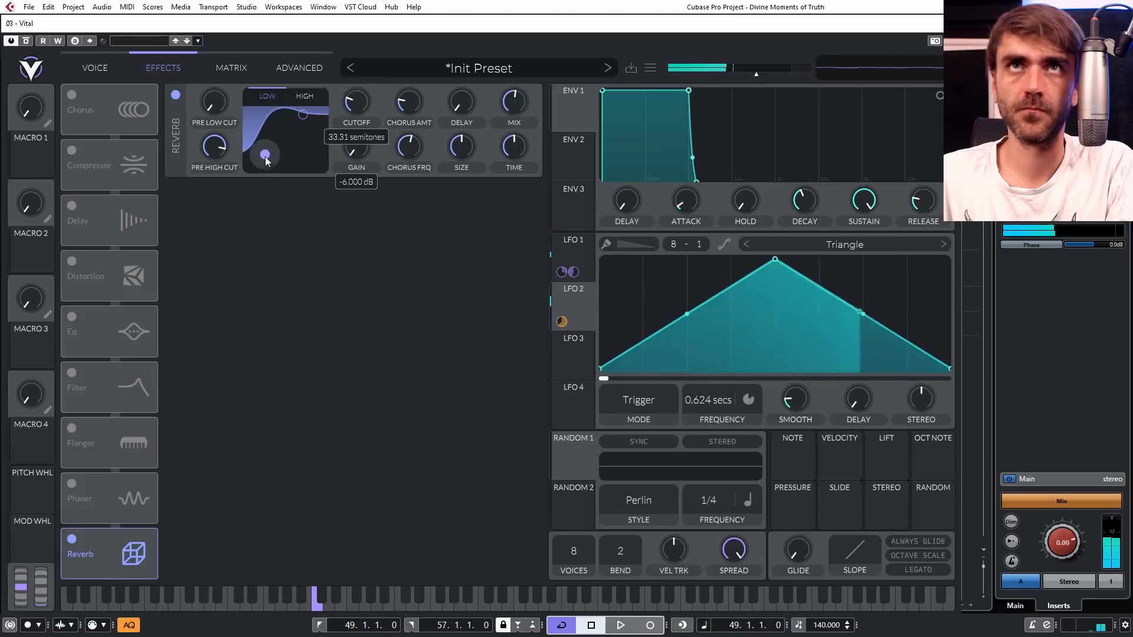
drag(514, 154, 501, 123)
Add a Ping Pong delay at 1/8 and slow LFO 2's frequency to 6.773 secs.
click(71, 205)
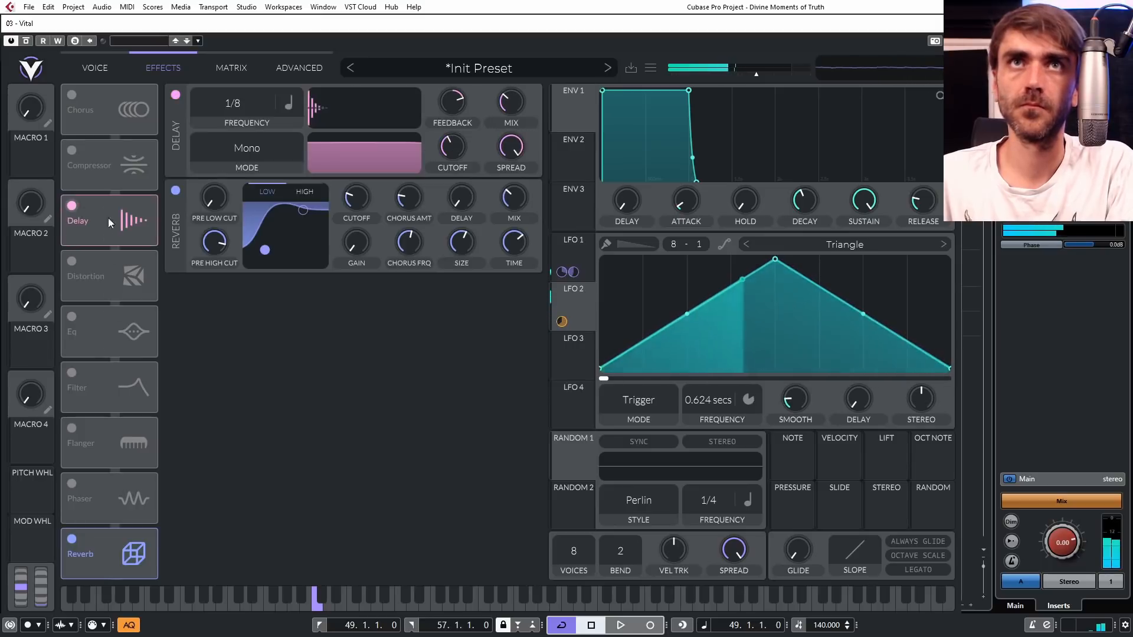
mouse_move(717, 412)
mouse_down()
mouse_move(727, 378)
mouse_move(707, 405)
mouse_up()
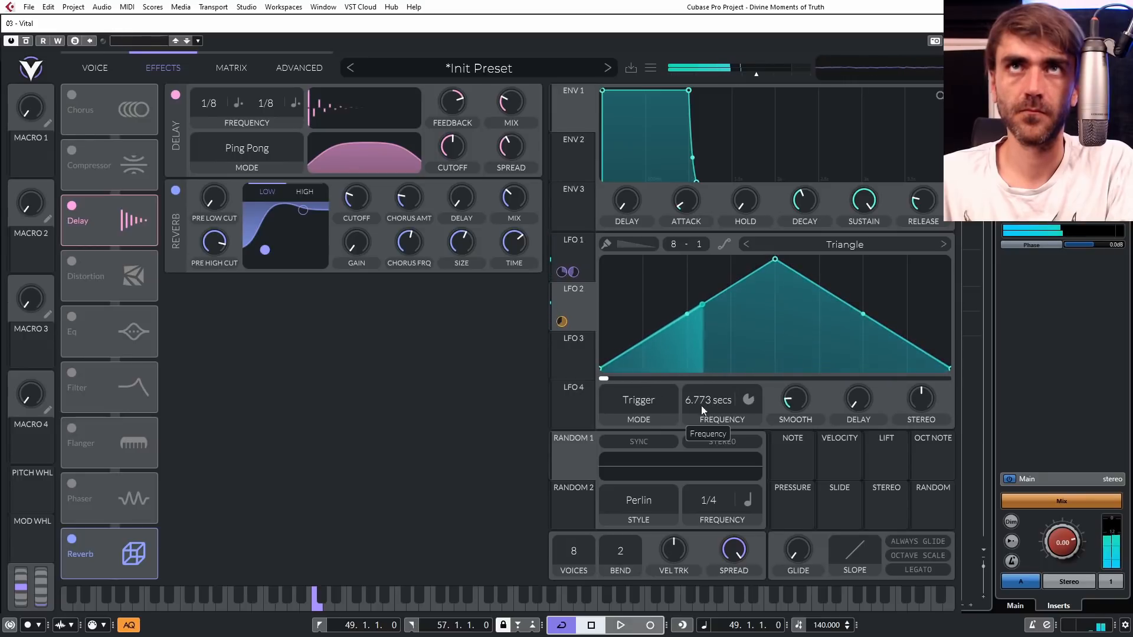
Reset OSC 2's spectral morph amount and set the morph types to Low Pass for OSC 1 and High Pass for OSC 2.
click(94, 67)
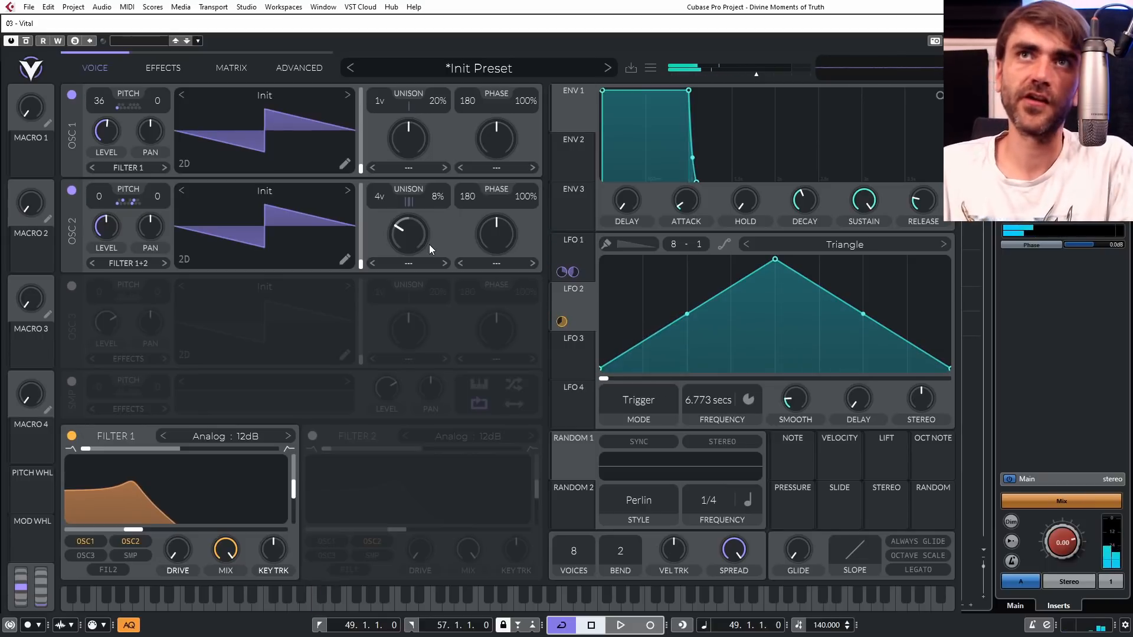
double_click(407, 233)
click(408, 169)
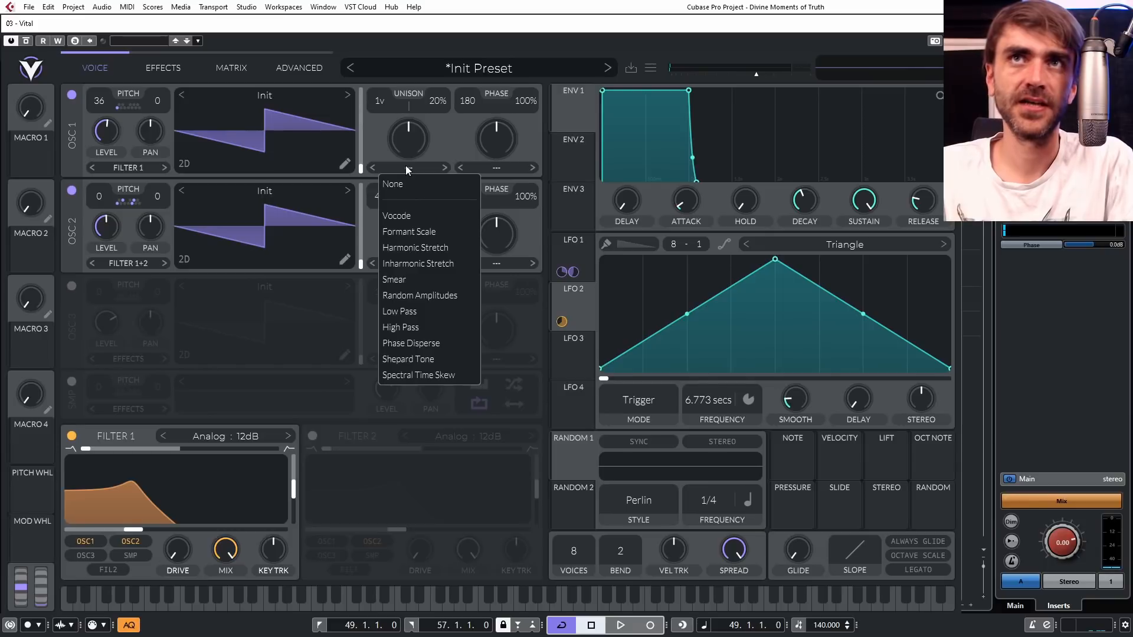
click(413, 311)
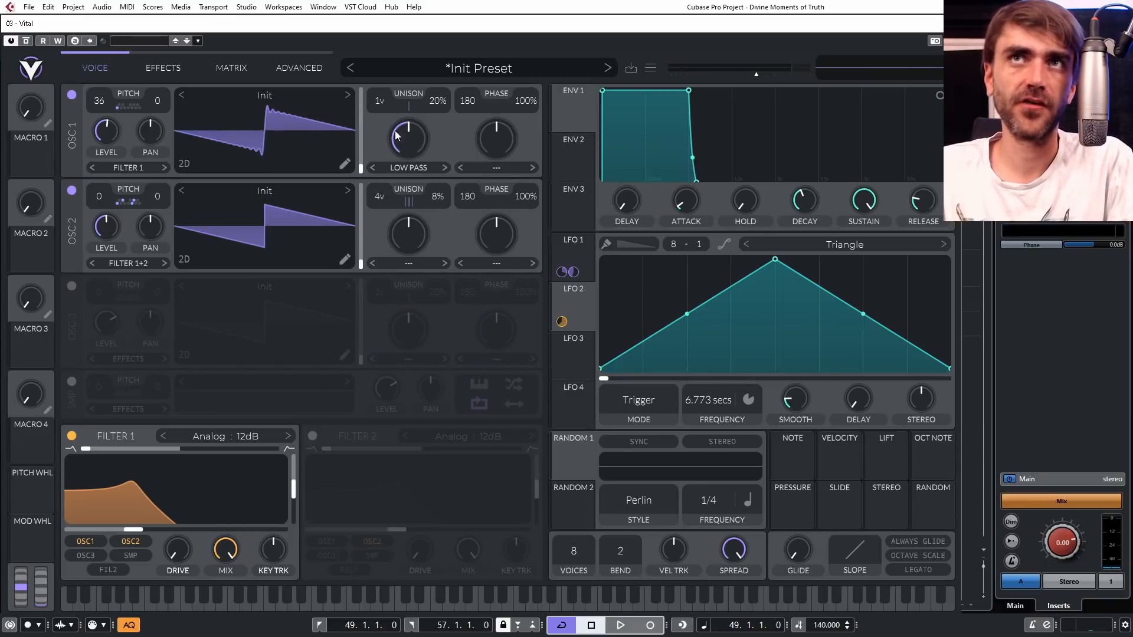
click(408, 264)
click(413, 423)
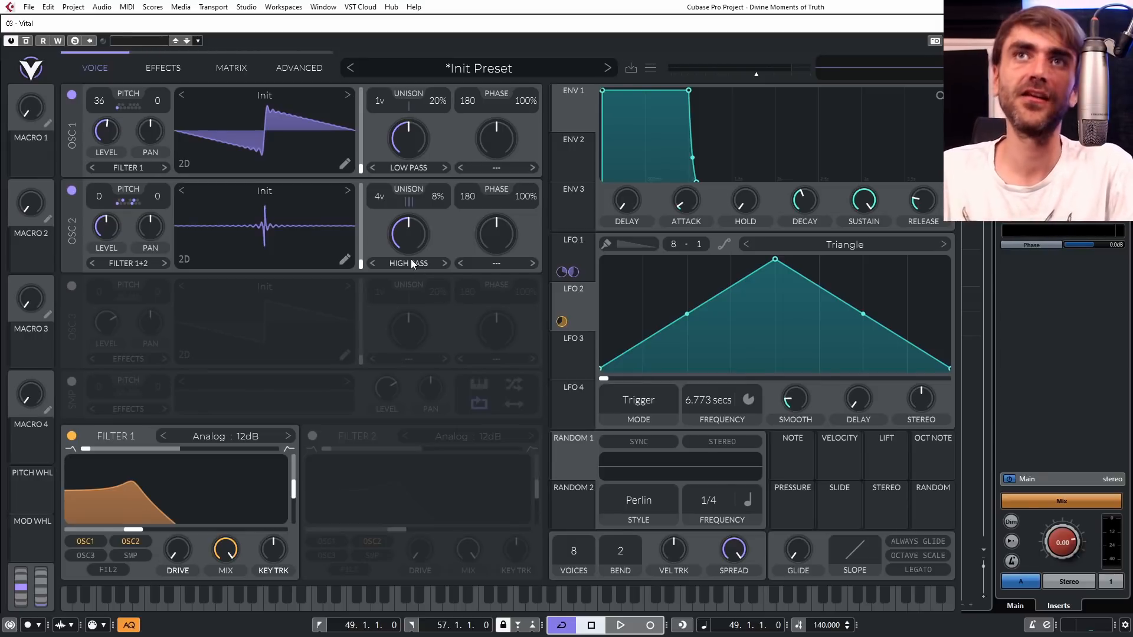
Lower the spectral morph amounts of both oscillators and modulate OSC 2's High Pass amount with LFO 3.
drag(409, 235, 401, 295)
drag(406, 125, 410, 154)
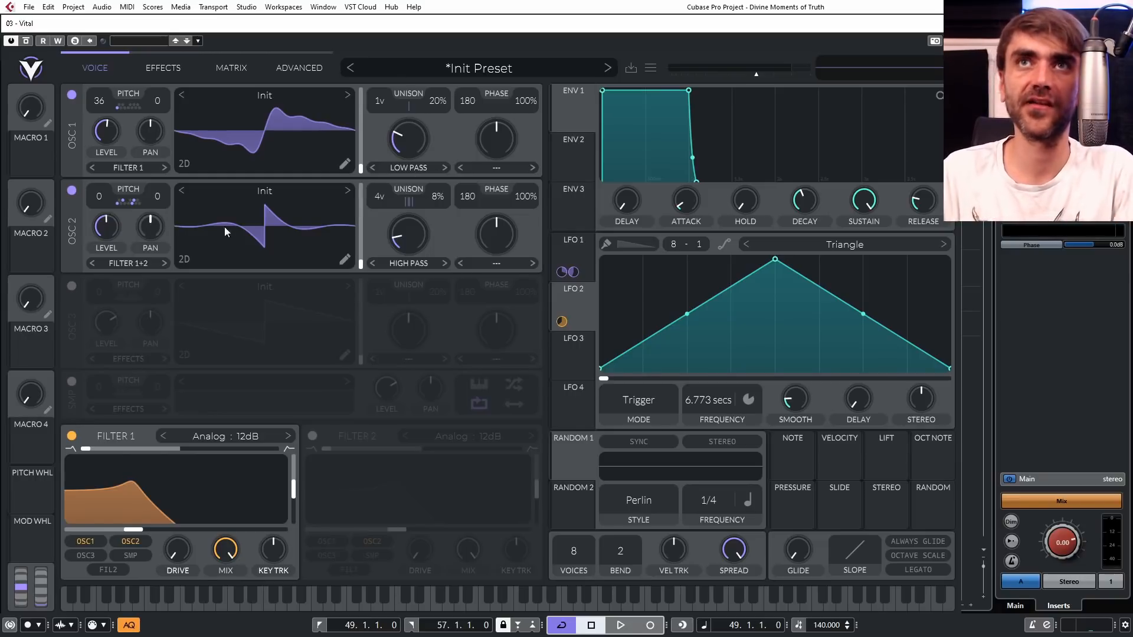
mouse_move(407, 239)
mouse_down()
mouse_move(423, 229)
mouse_move(408, 242)
mouse_up()
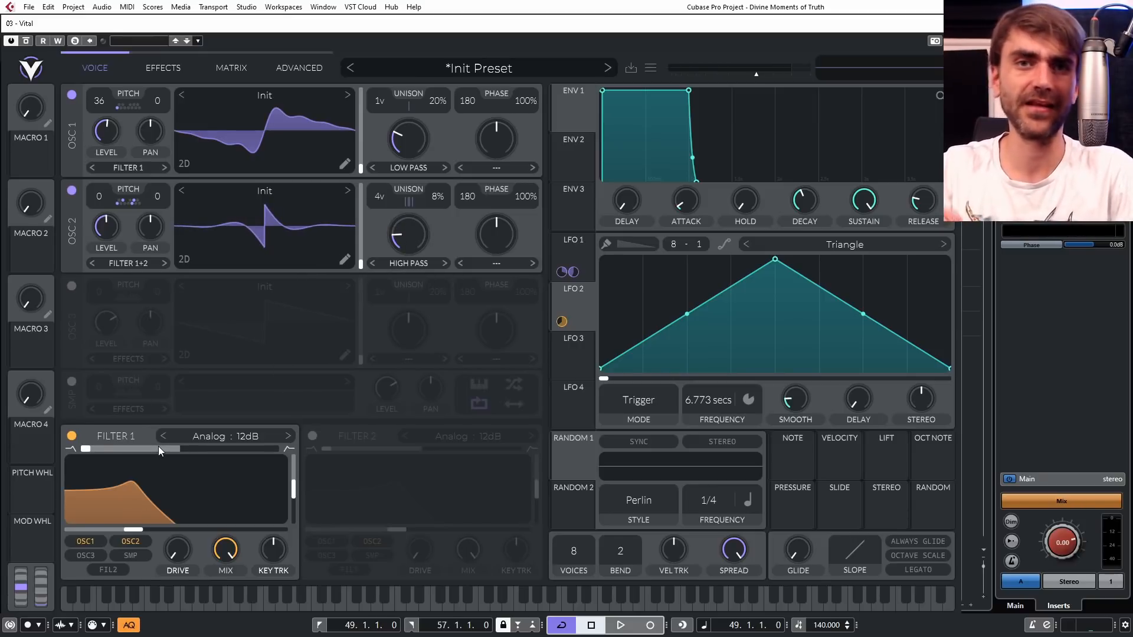
drag(412, 250, 409, 254)
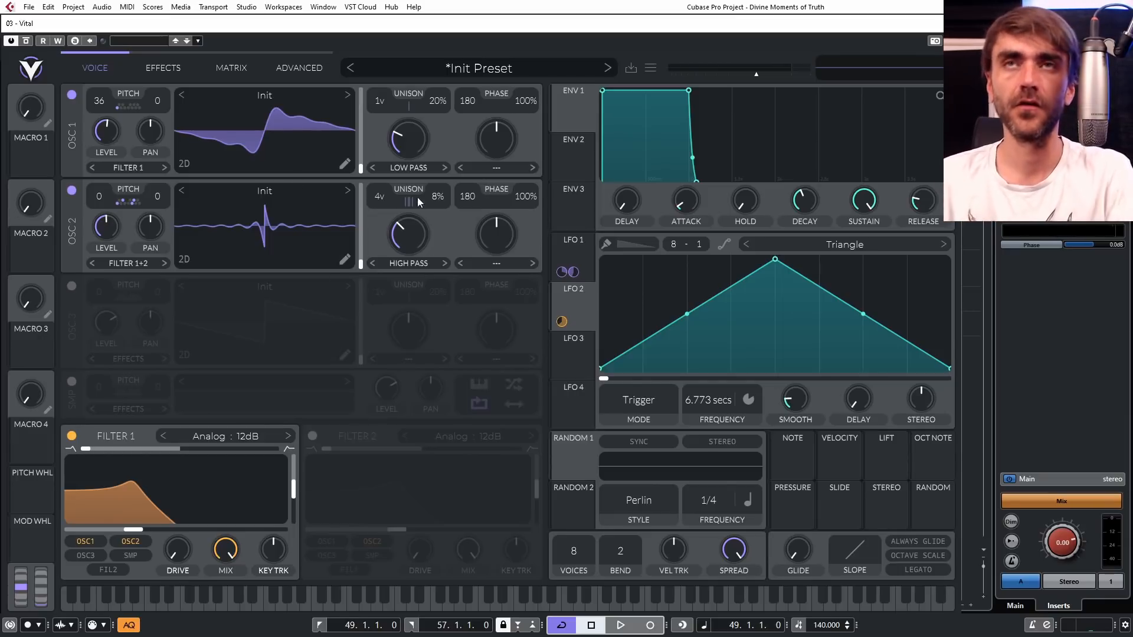
drag(407, 230, 407, 262)
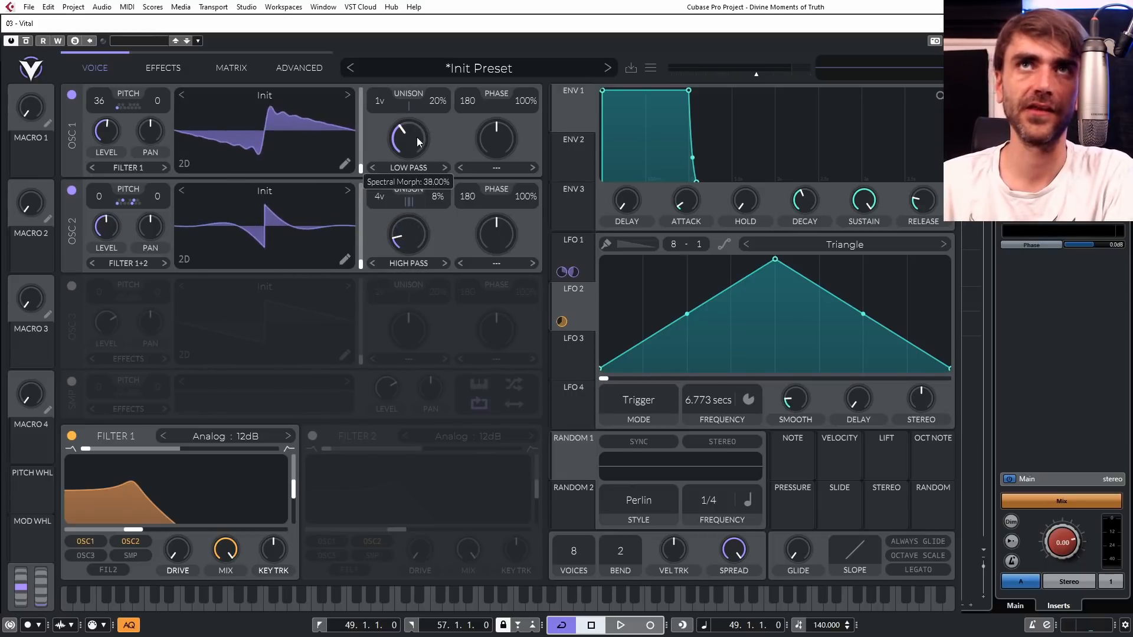
click(569, 354)
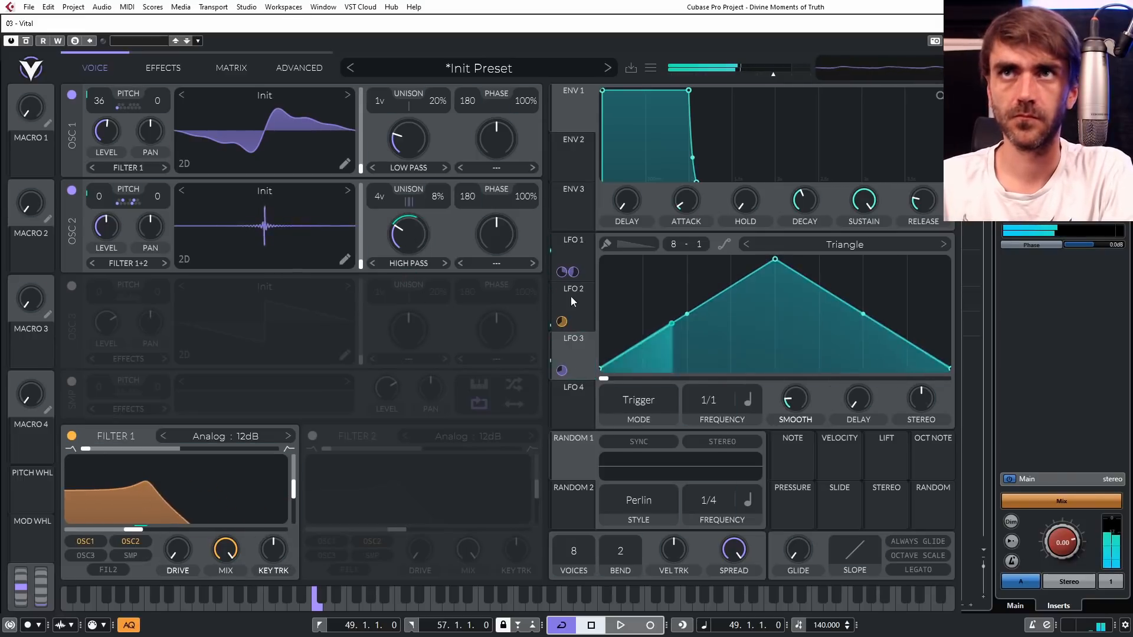
Switch LFO 2's frequency from seconds to Tempo and adjust its rate.
click(582, 312)
click(747, 400)
click(753, 440)
drag(707, 404, 692, 453)
Switch LFO 1's frequency to Tempo, adjust its rate and return to the LFO 3 settings.
click(587, 266)
click(747, 401)
click(753, 440)
drag(704, 402, 699, 433)
click(578, 361)
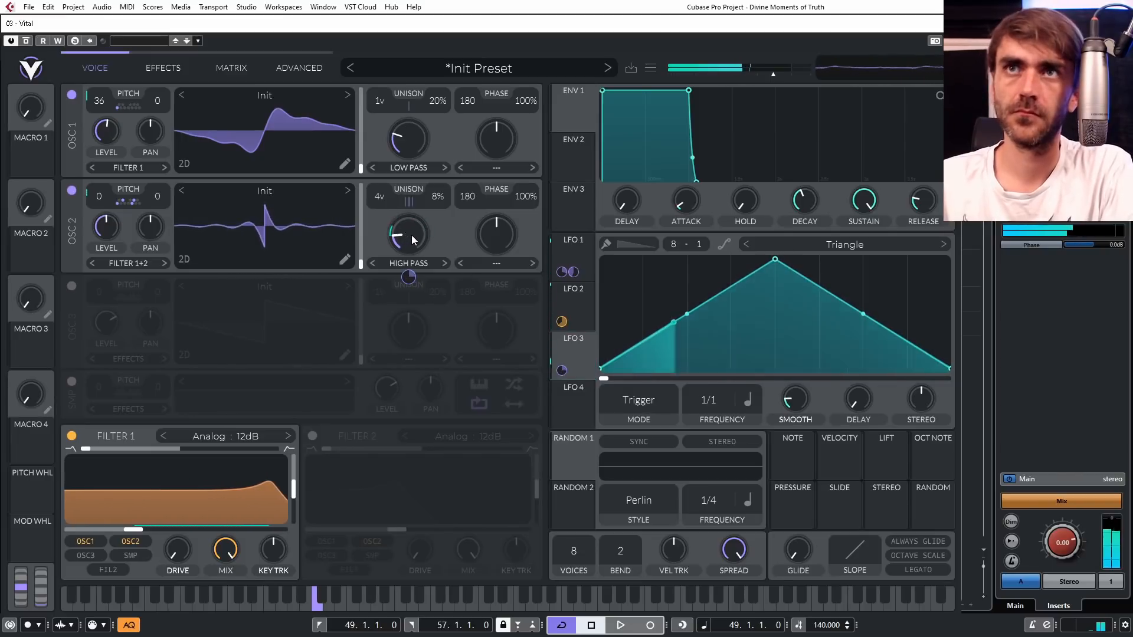
Lower OSC 1's spectral morph to 3.5%, deepen LFO 3's modulation of OSC 2's High Pass amount and set LFO 3's frequency to 2/1.
click(409, 168)
mouse_move(408, 149)
mouse_down()
mouse_move(409, 133)
mouse_move(405, 164)
mouse_move(402, 152)
mouse_up()
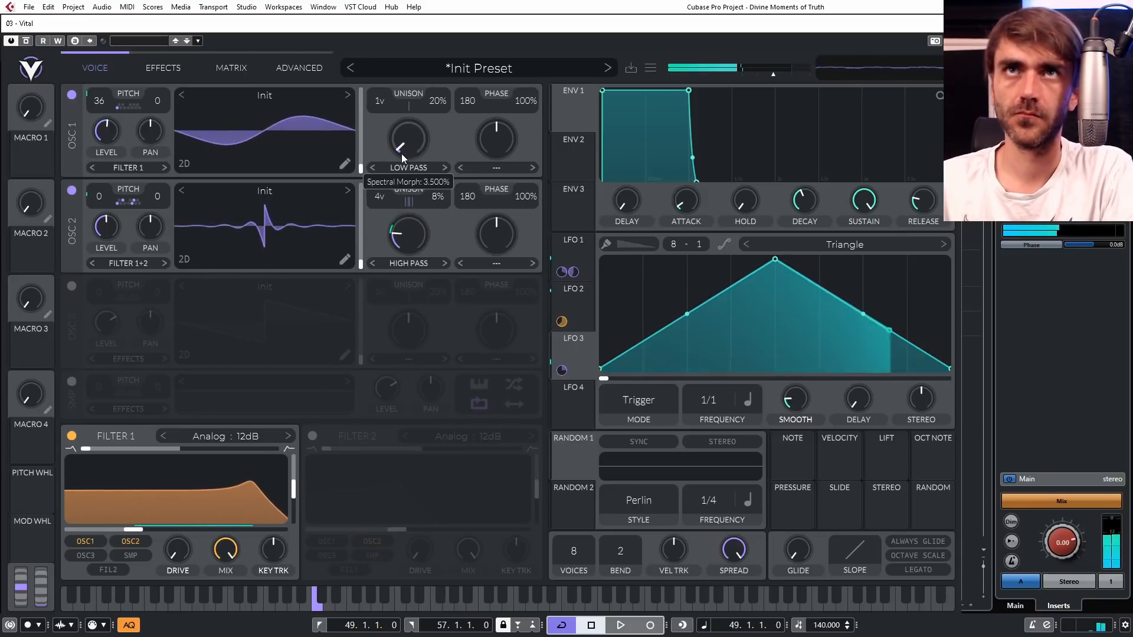
mouse_move(411, 239)
mouse_down()
mouse_move(416, 229)
mouse_move(401, 256)
mouse_up()
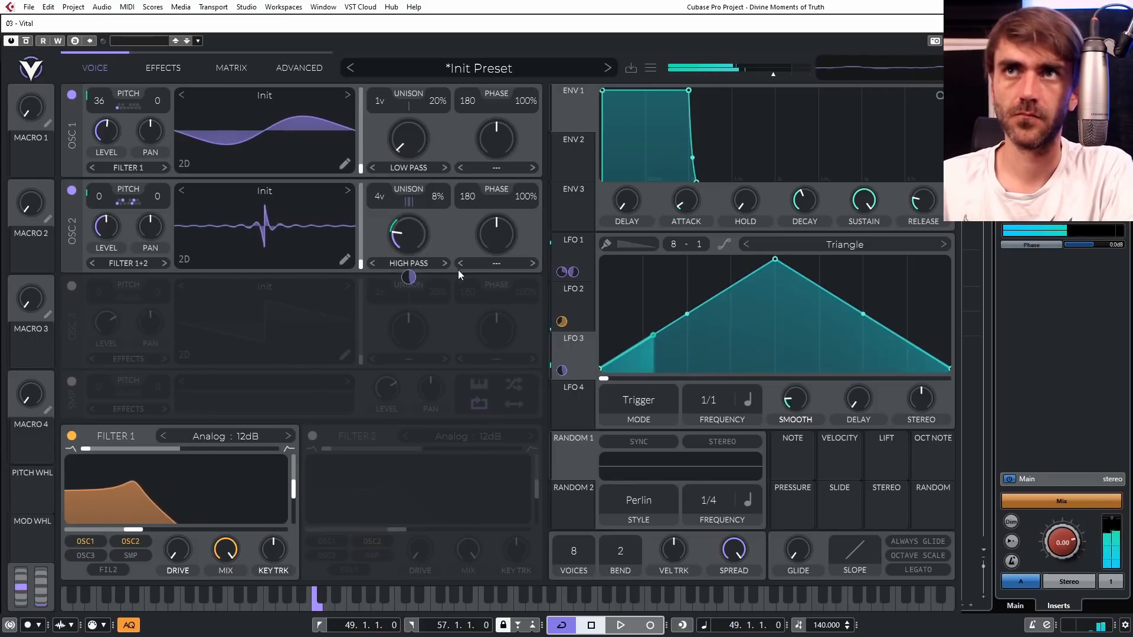
drag(721, 397, 721, 405)
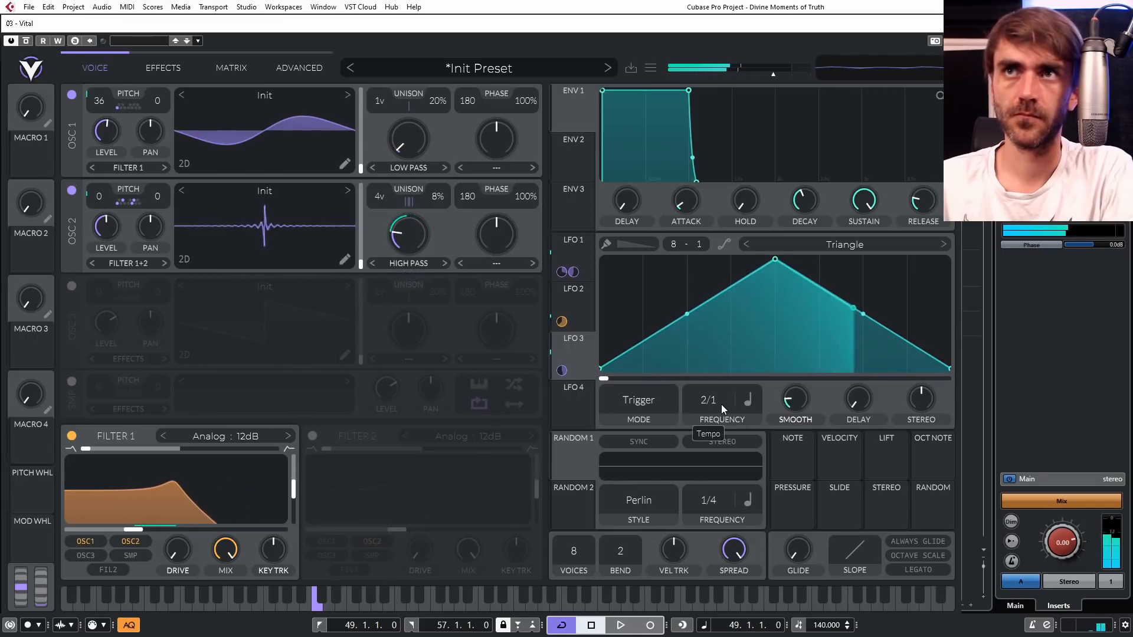
Raise OSC 2's level to 0.476, nudge up OSC 1's spectral morph amount and modulate that amount with LFO 4.
click(570, 411)
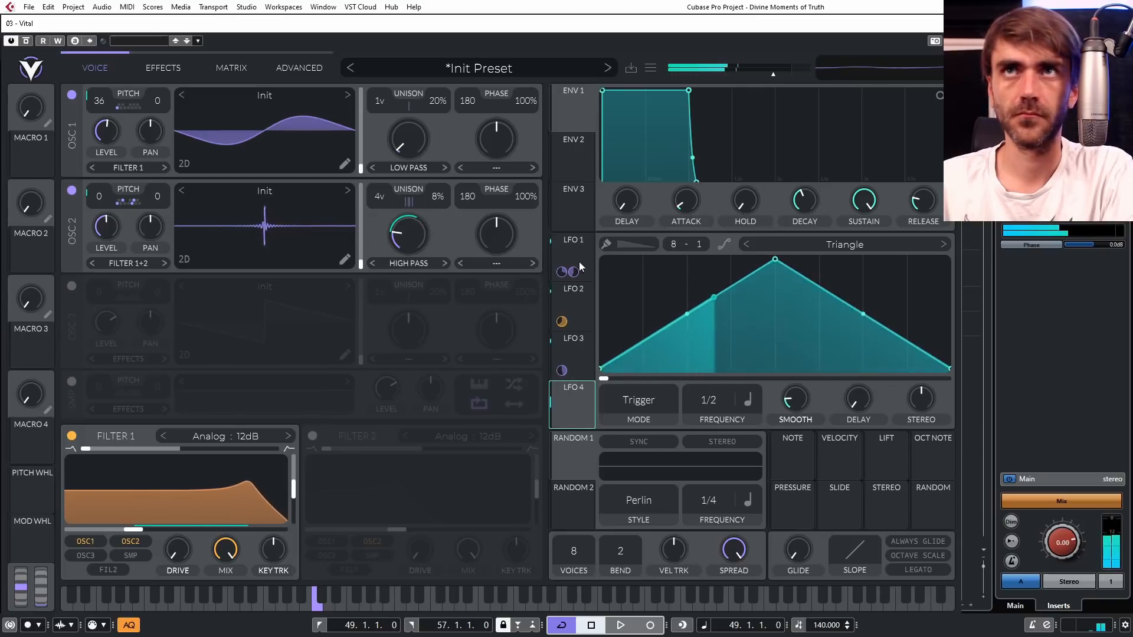
drag(119, 222, 122, 219)
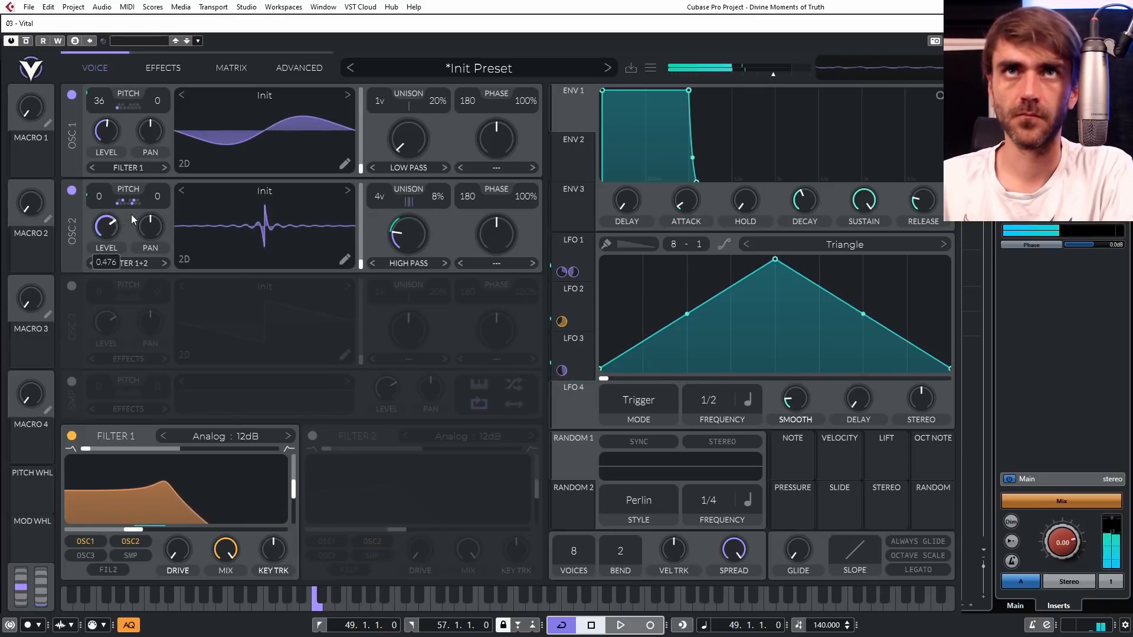
mouse_move(409, 145)
mouse_down()
mouse_move(441, 108)
mouse_move(409, 144)
mouse_up()
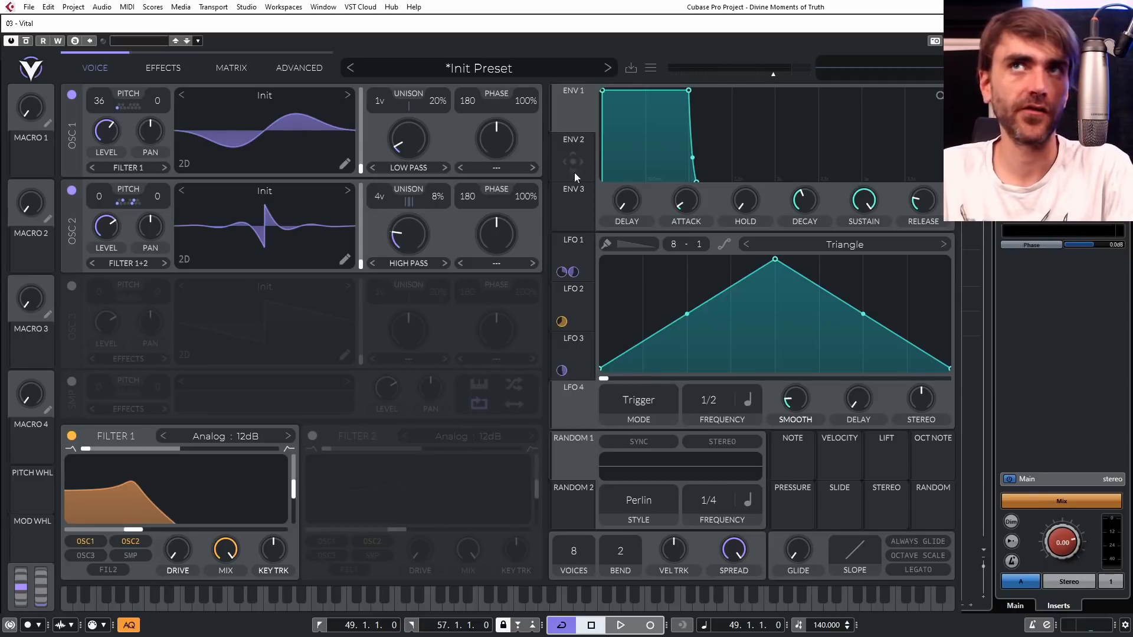
drag(579, 411, 413, 144)
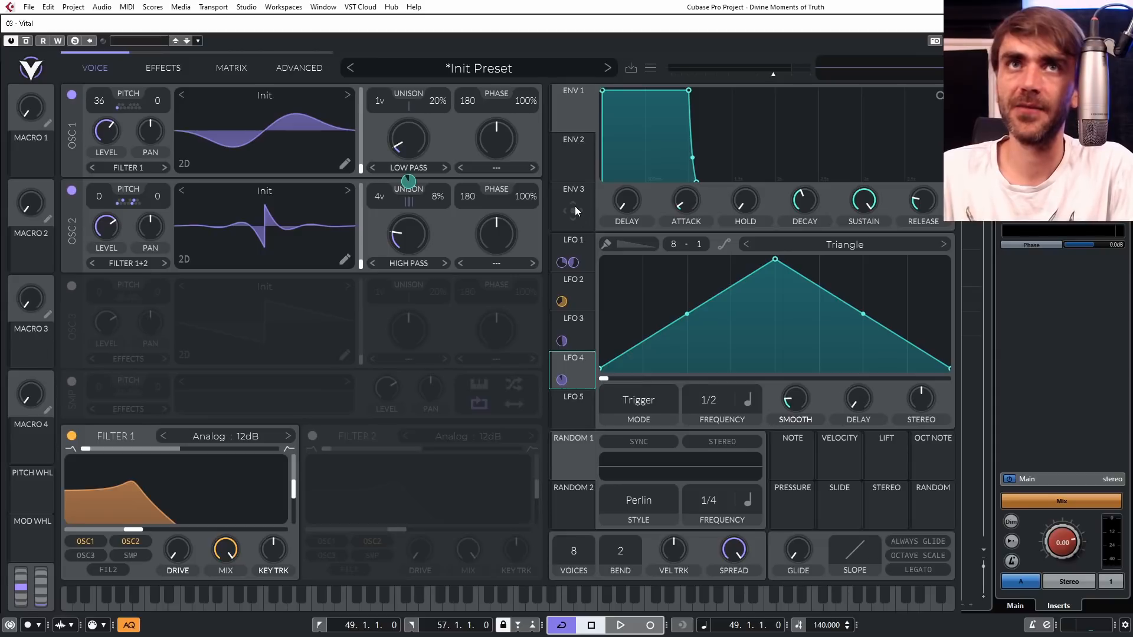
drag(572, 210, 264, 556)
drag(566, 219, 274, 553)
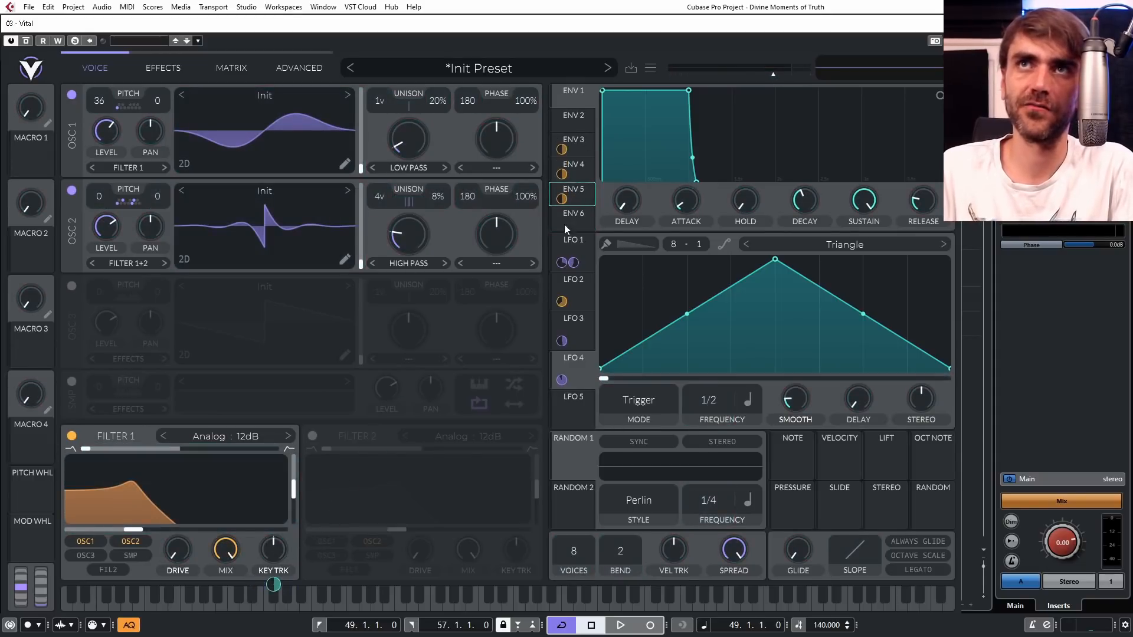
click(574, 196)
double_click(562, 197)
double_click(561, 196)
double_click(562, 198)
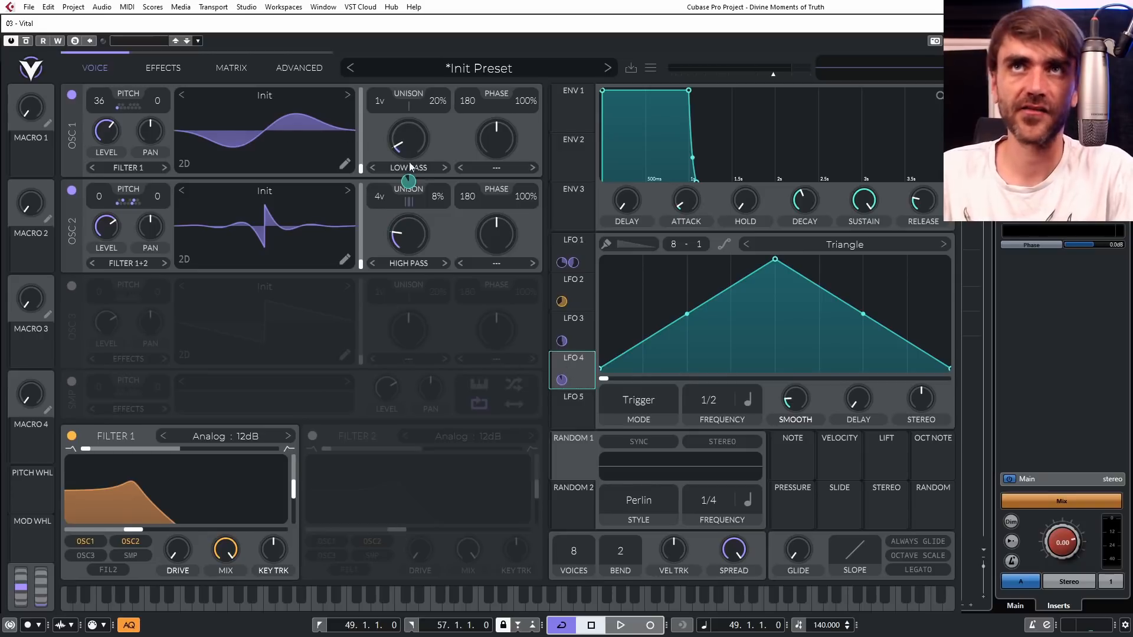
mouse_move(413, 186)
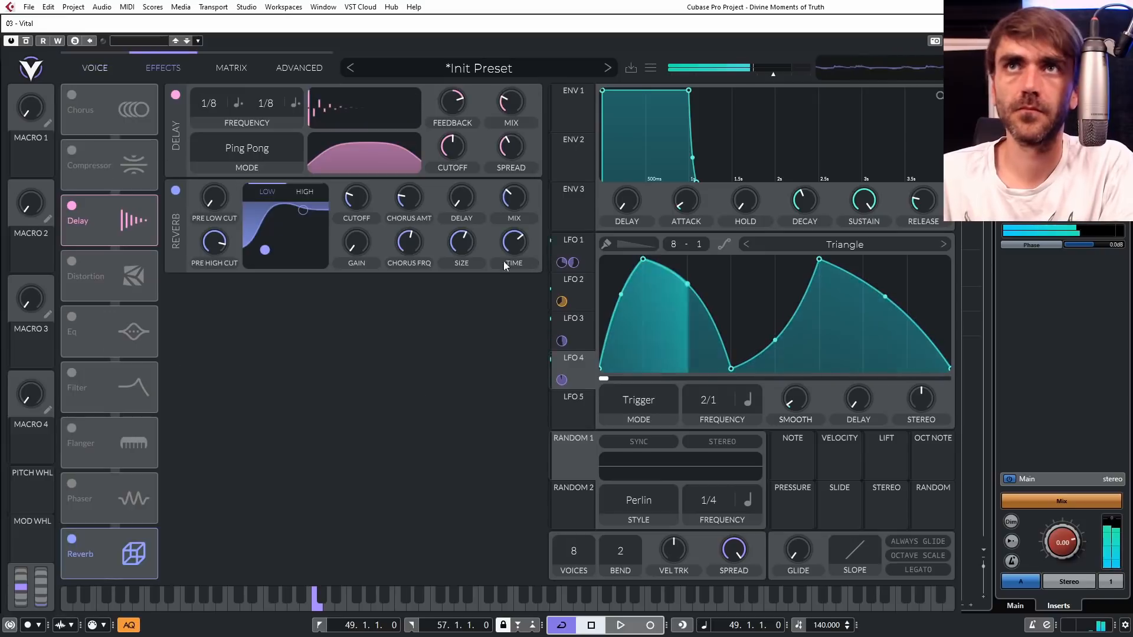
click(131, 75)
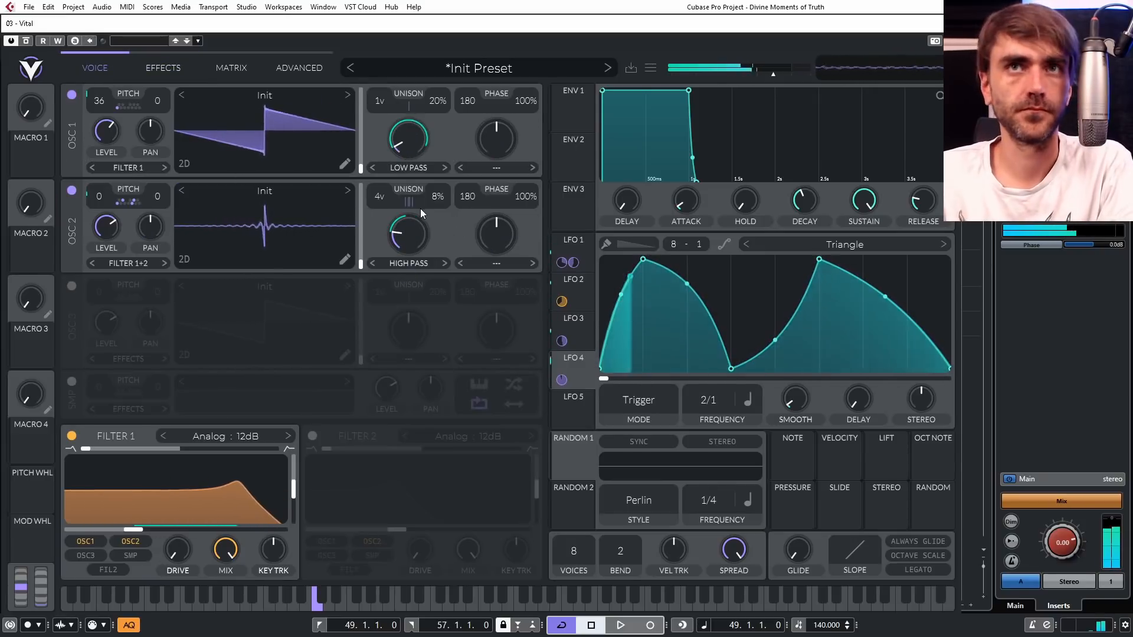
click(571, 405)
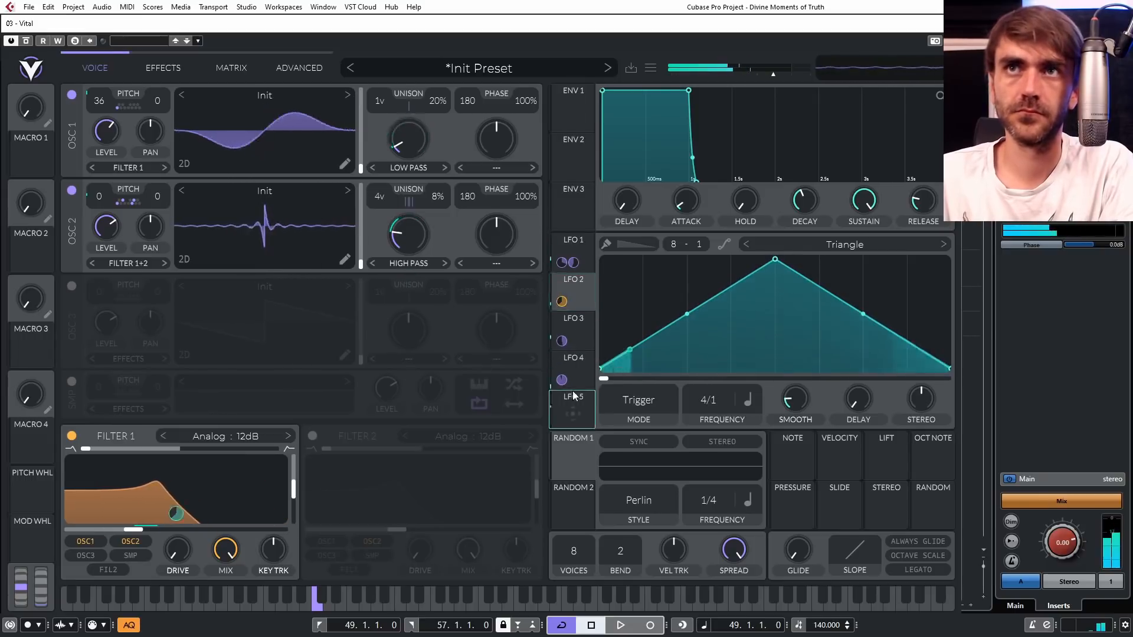
click(574, 417)
click(572, 329)
right_click(712, 402)
click(766, 384)
Add a modulation matrix routing from LFO 5 to LFO 2 Tempo and set LFO 2's frequency to 8/1.
click(236, 72)
click(108, 236)
click(103, 284)
click(472, 238)
click(473, 395)
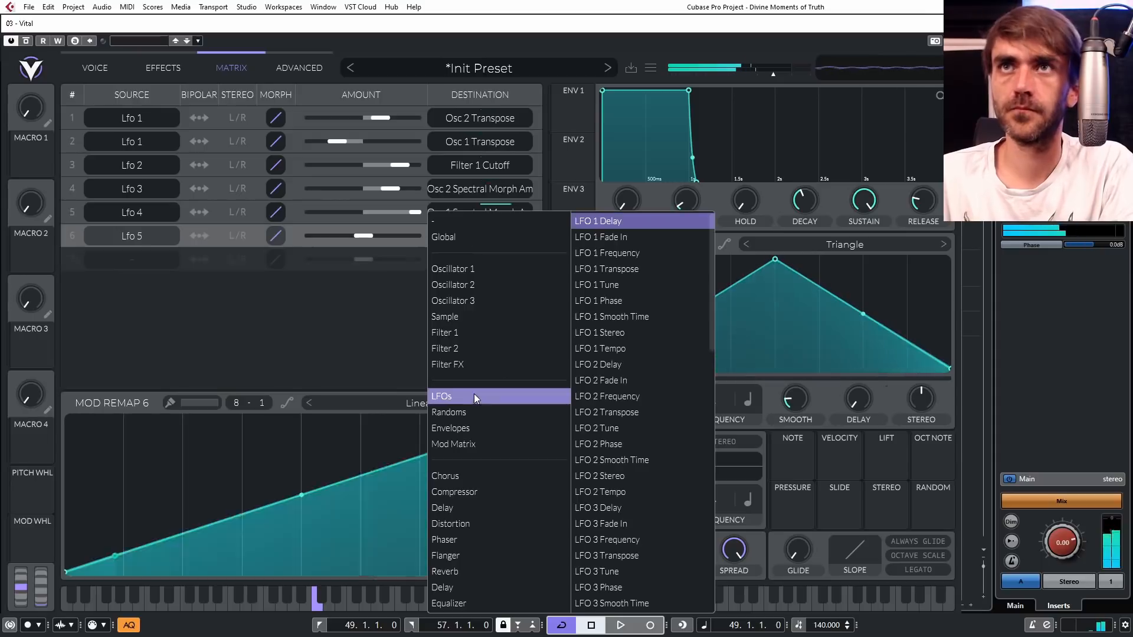
click(606, 396)
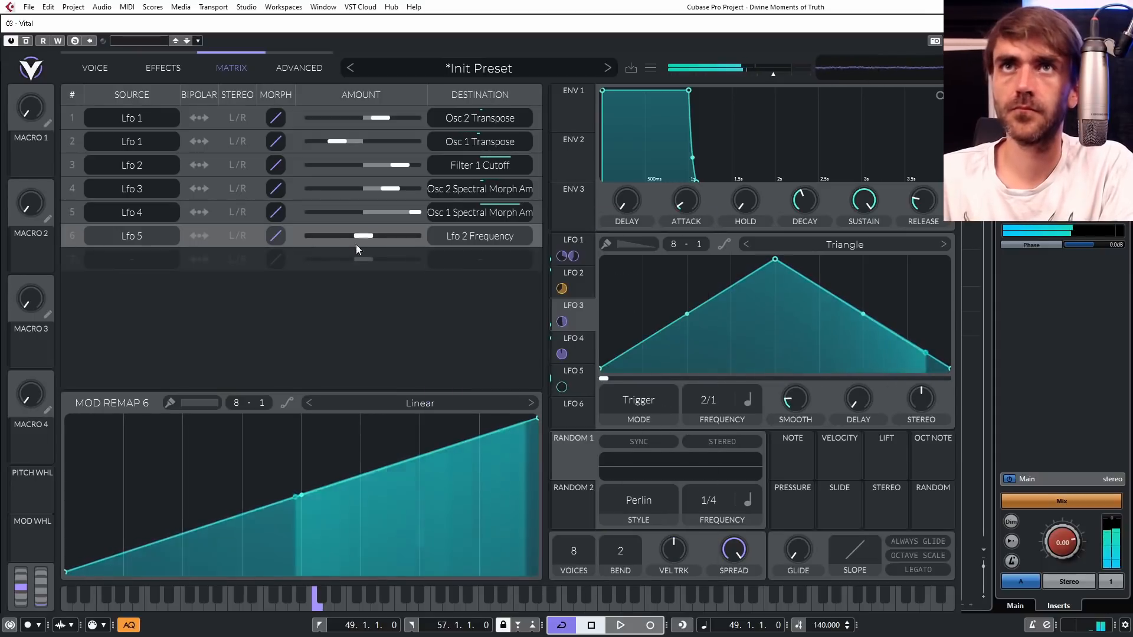
click(470, 235)
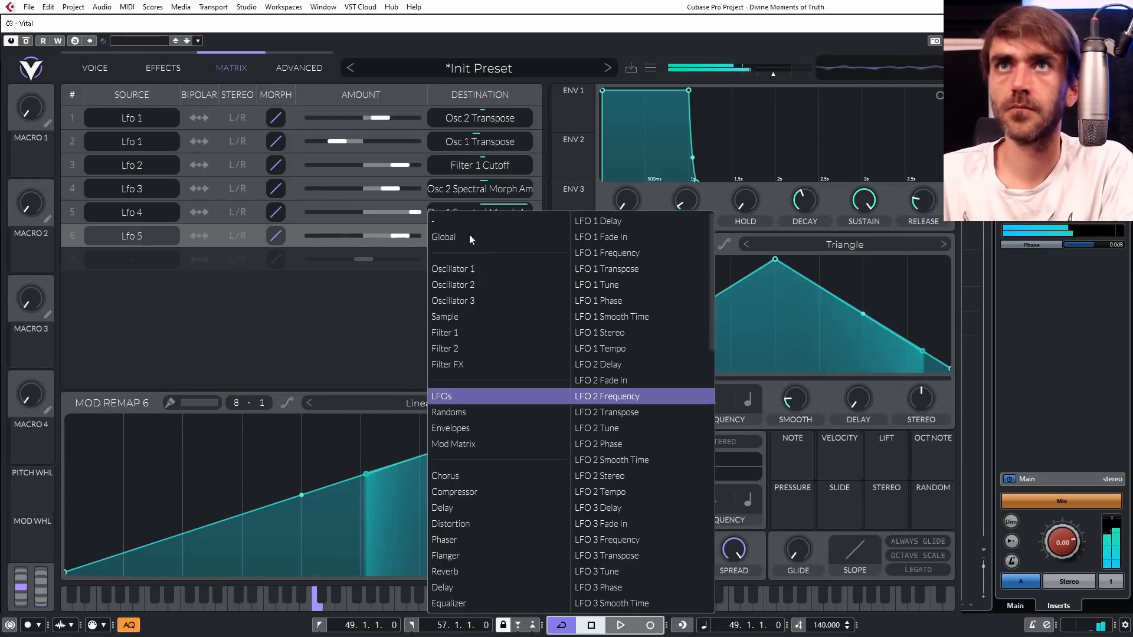
click(617, 491)
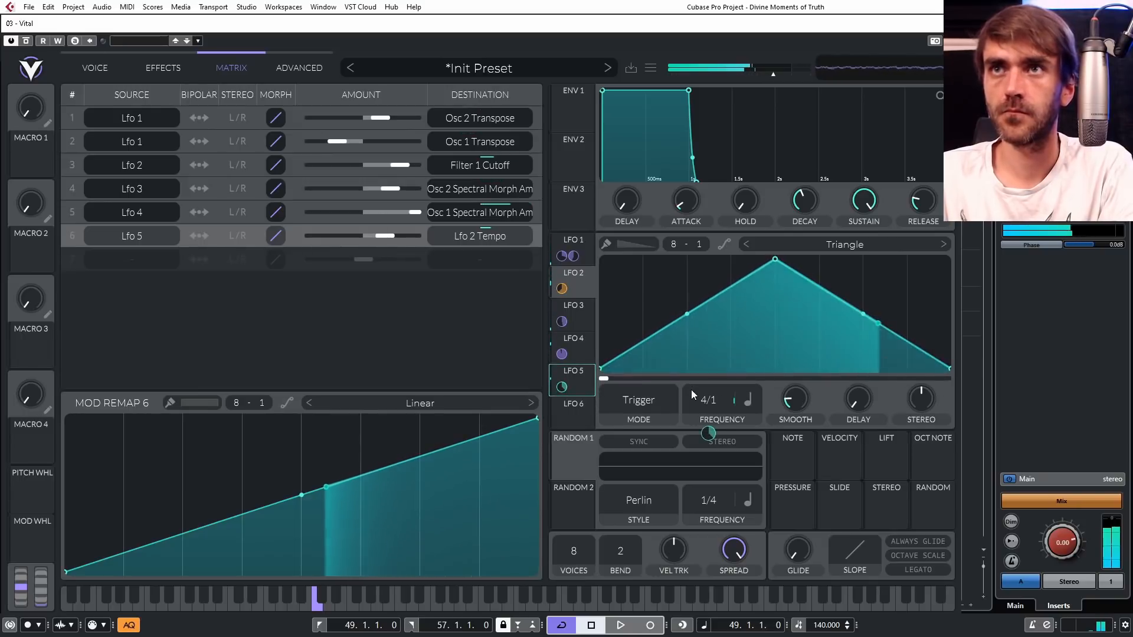
drag(703, 403, 701, 408)
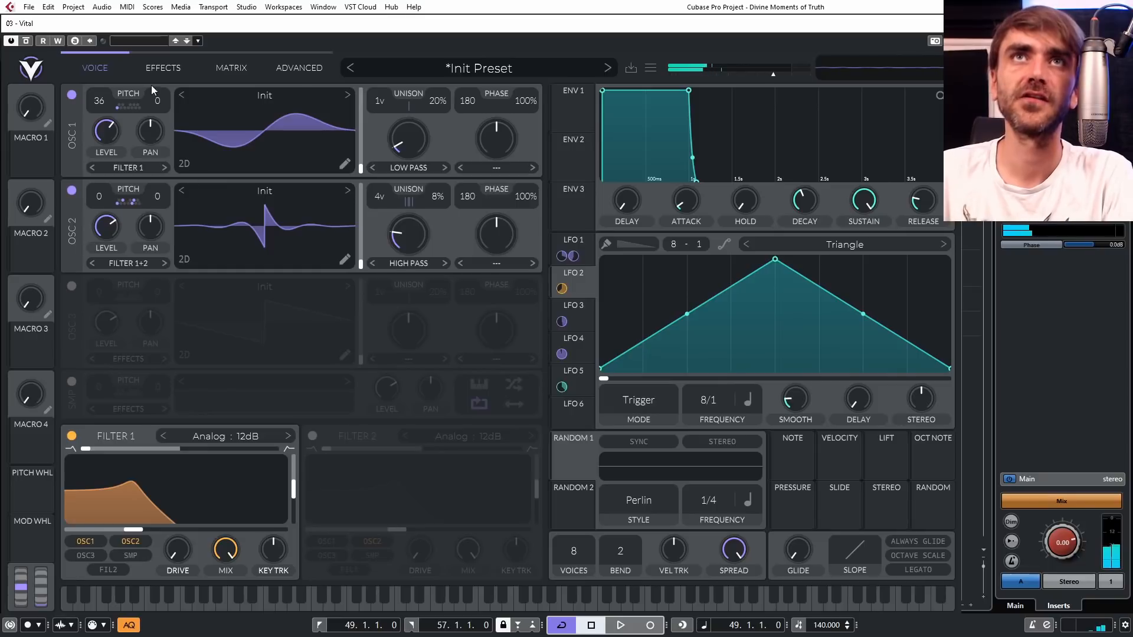
Paint a stepped Mod Remap curve across the full width for LFO 2's Filter 1 Cutoff routing, flattening the sloped middle segments.
click(225, 65)
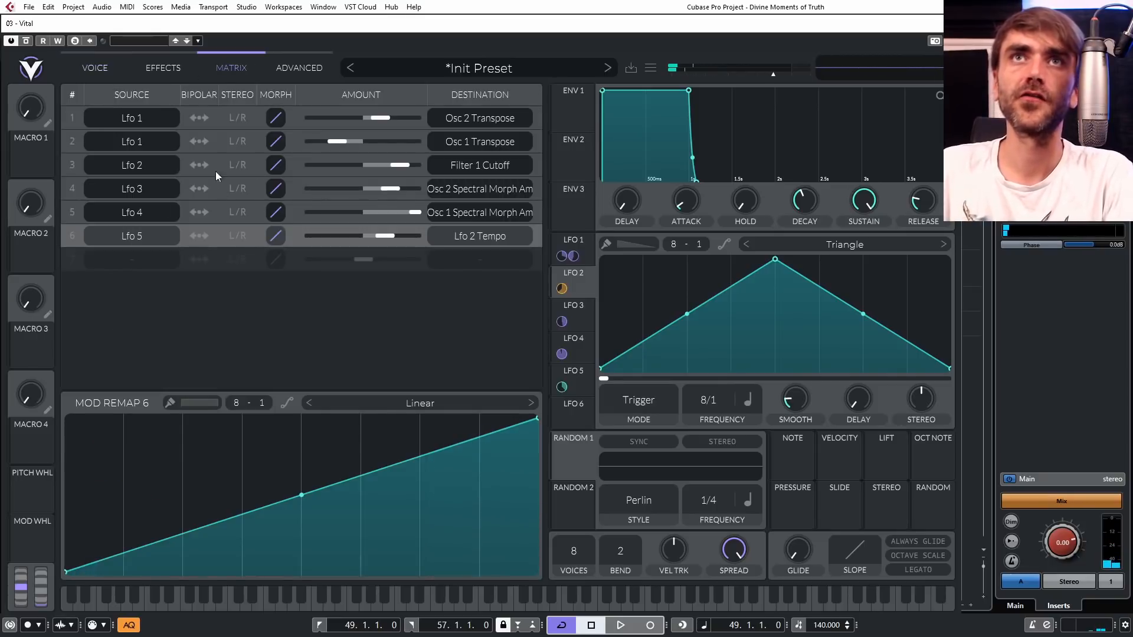
click(149, 166)
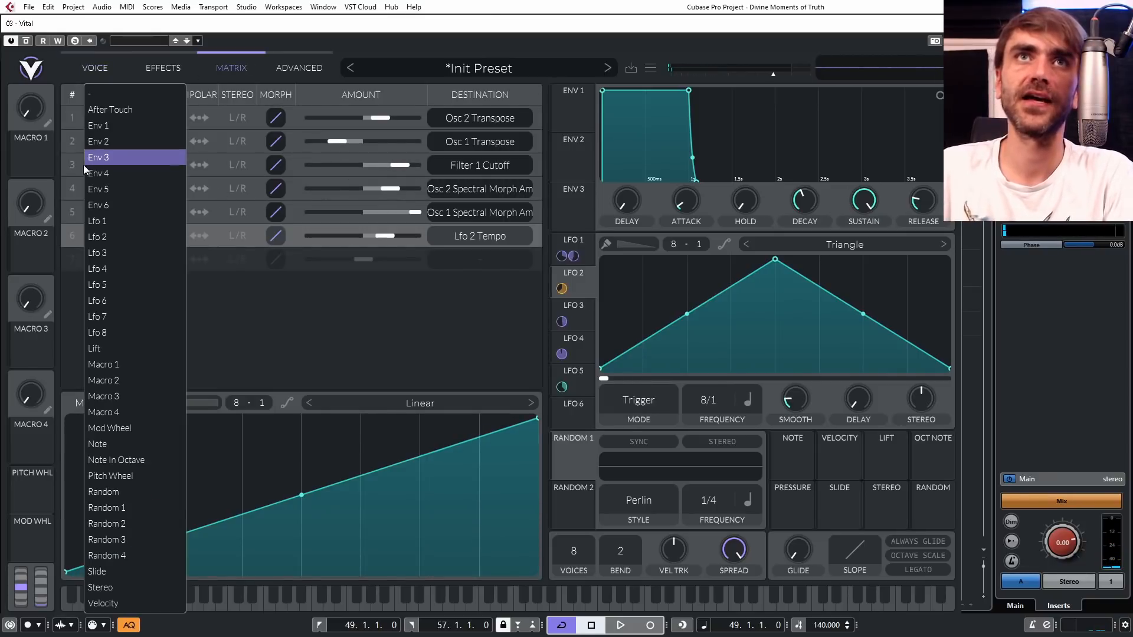
click(84, 164)
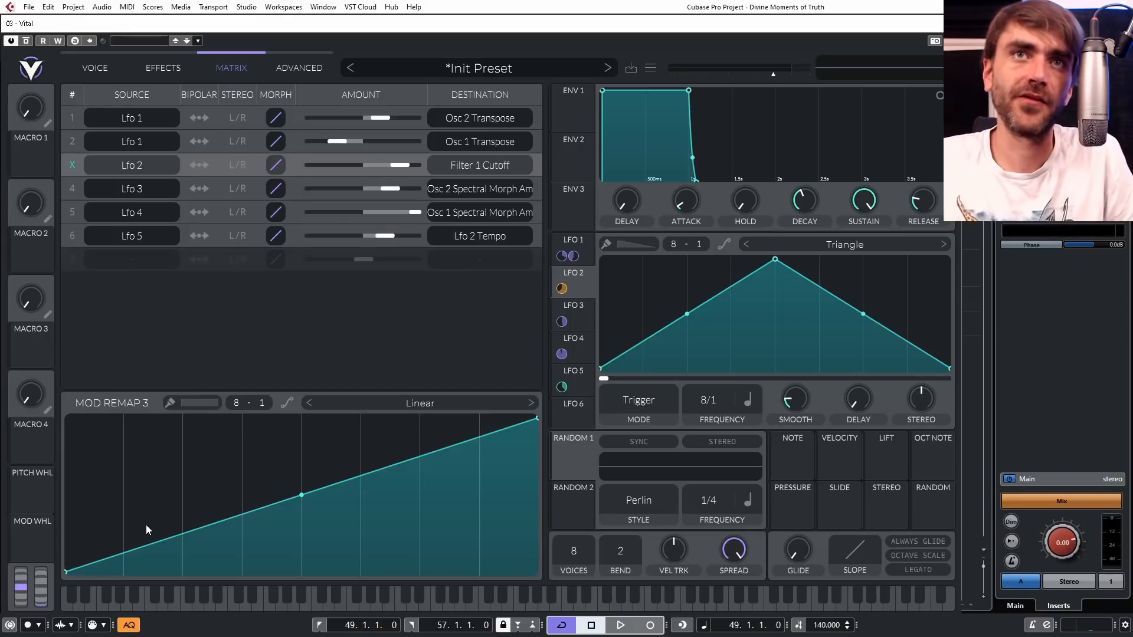
ctrl+click(101, 567)
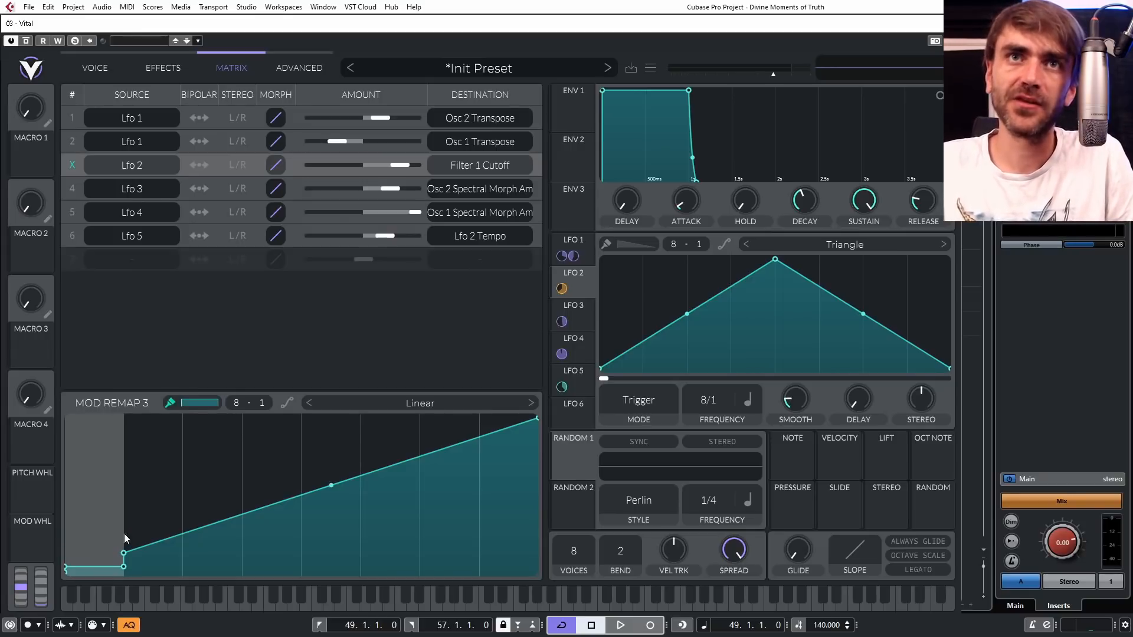
ctrl+click(154, 520)
ctrl+click(279, 493)
ctrl+click(223, 544)
ctrl+click(313, 474)
ctrl+click(386, 555)
ctrl+click(458, 487)
ctrl+click(515, 456)
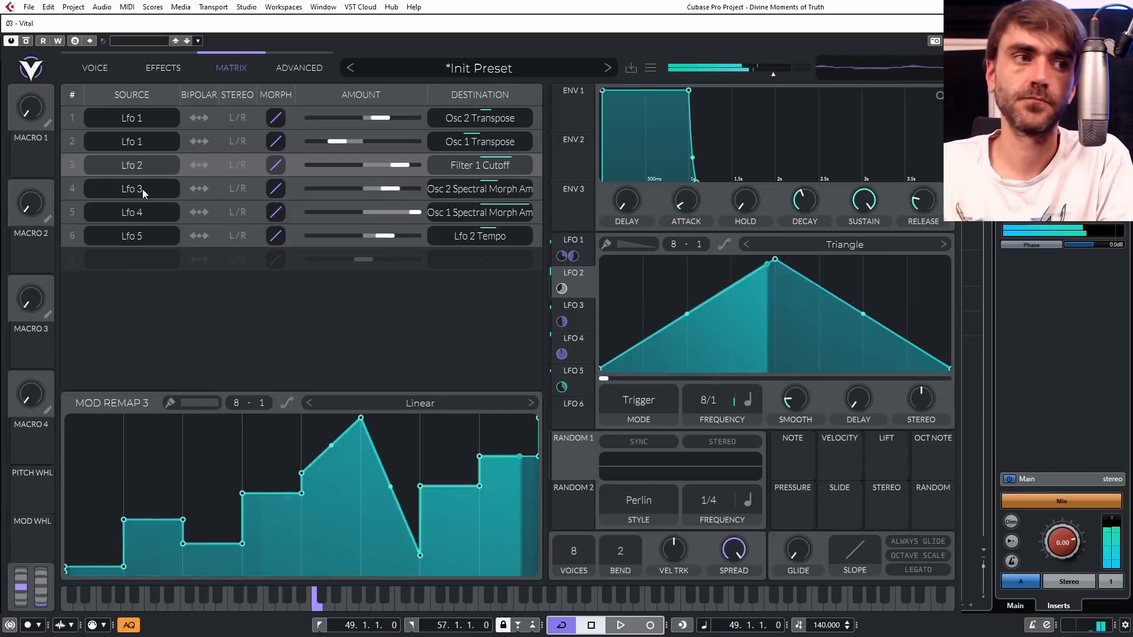
key(ctrl)
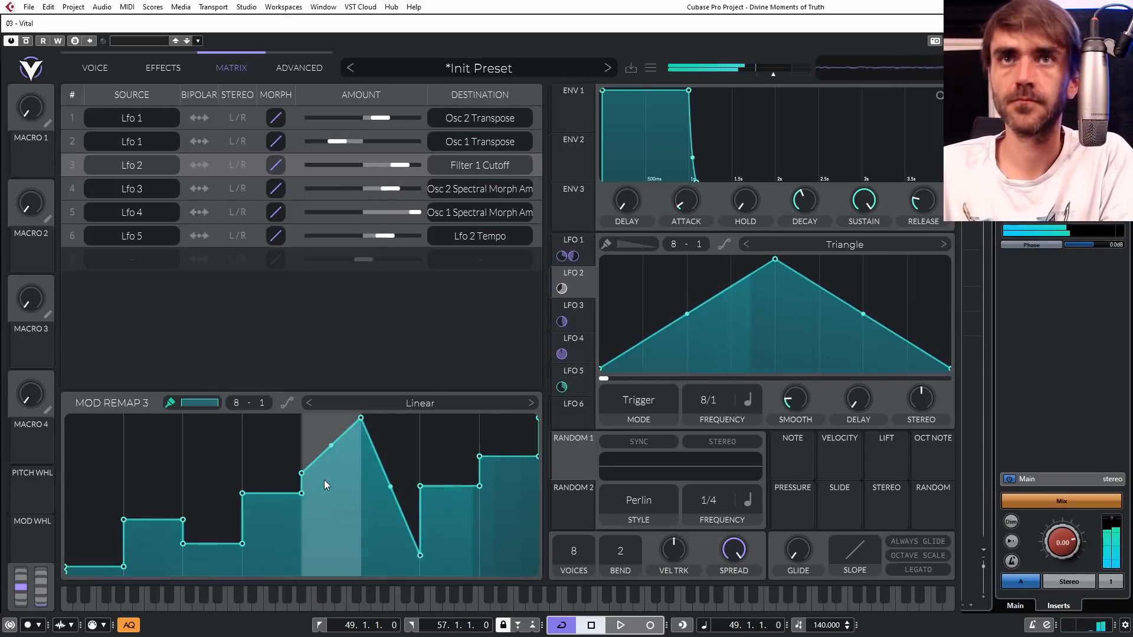
drag(352, 489, 366, 494)
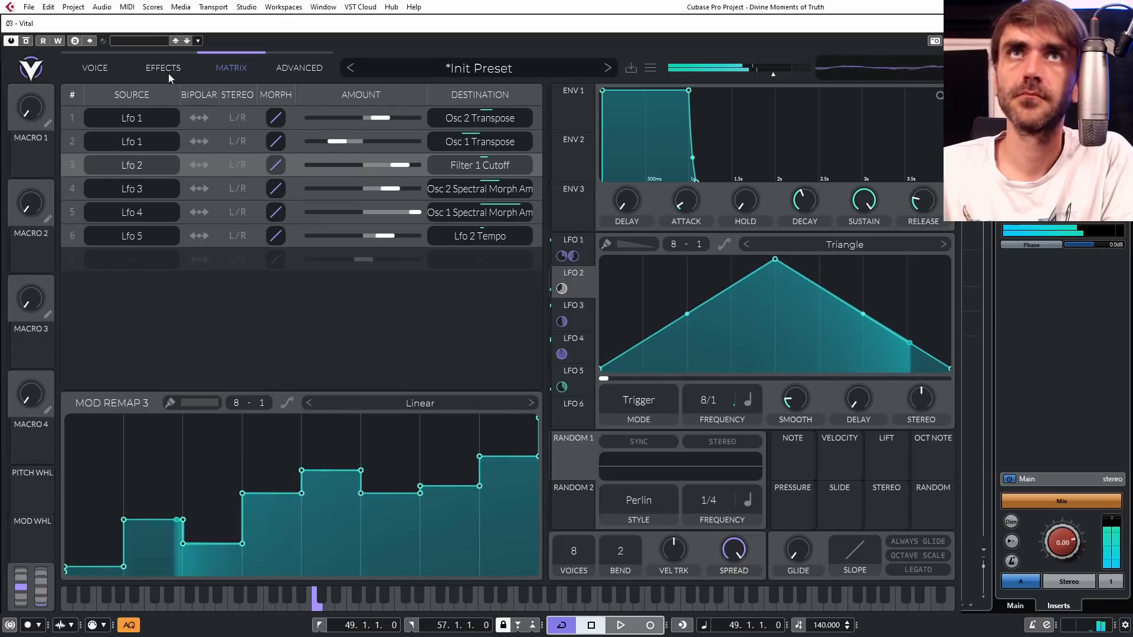
Raise Filter 1's resonance and lower its cutoff.
click(97, 73)
drag(294, 488, 294, 468)
drag(132, 529, 88, 532)
drag(296, 470, 296, 464)
Increase LFO 2's modulation amount on Filter 1's cutoff and reduce LFO 5's modulation amount on LFO 2's tempo.
click(120, 539)
mouse_move(177, 514)
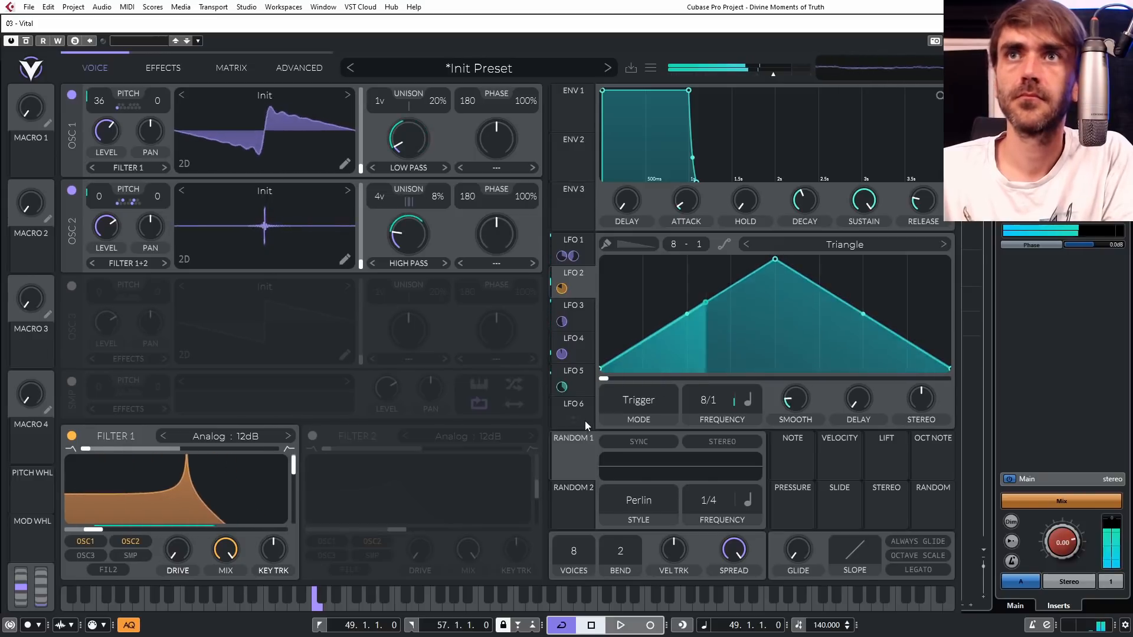
drag(562, 388, 562, 399)
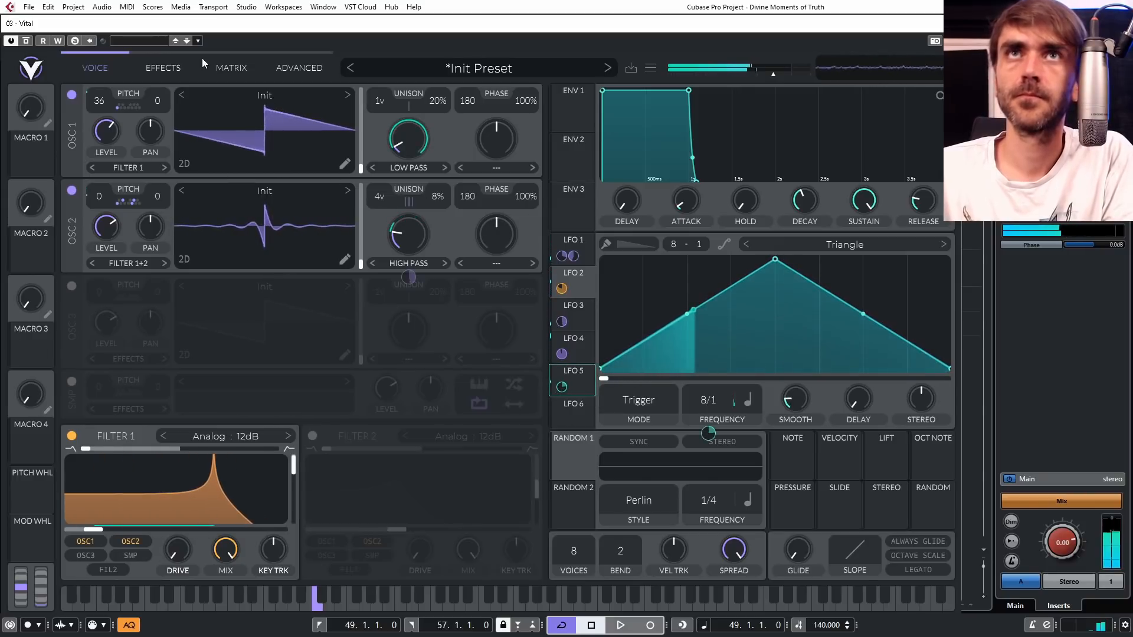
Bend LFO 1's Mod Remap curves, upward for the Osc 1 Transpose routing and downward for the Osc 2 Transpose routing.
click(229, 69)
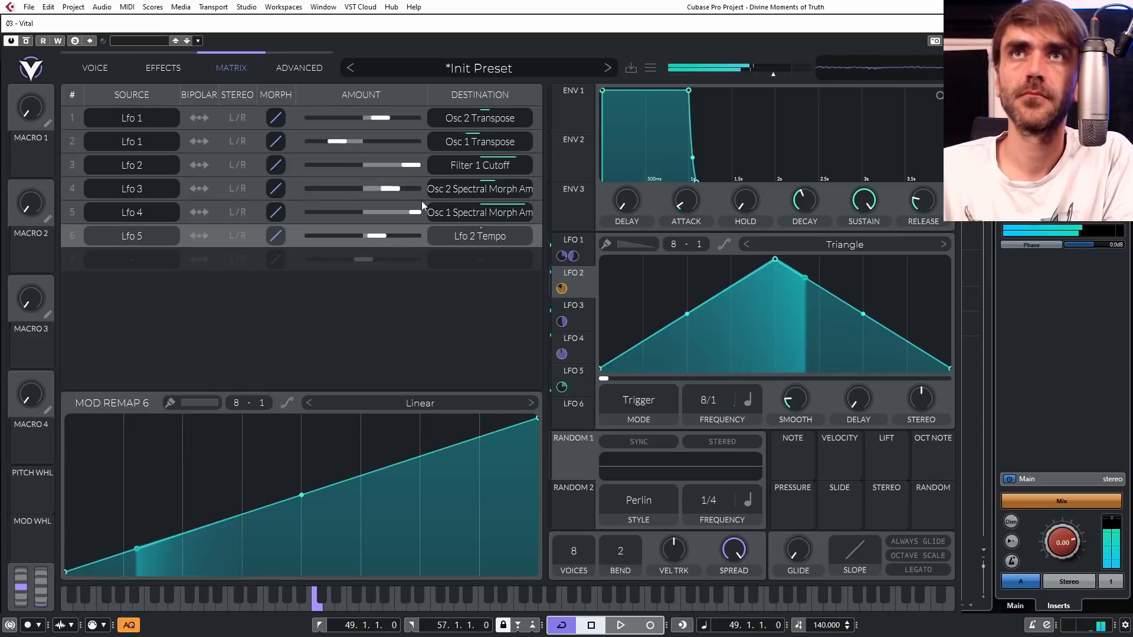
click(295, 166)
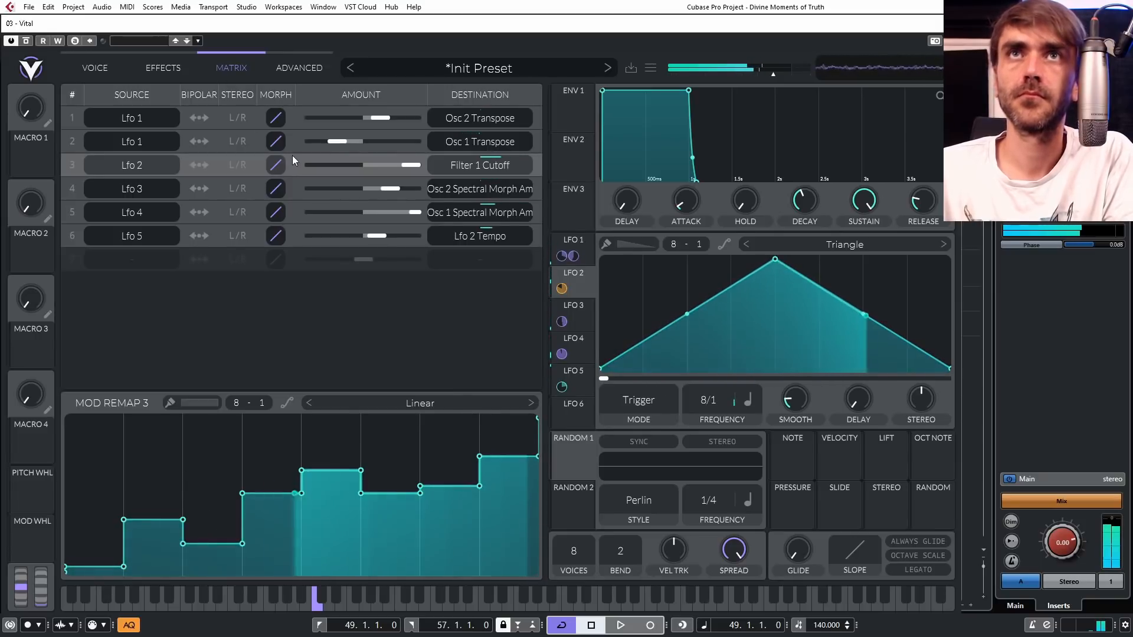
click(299, 139)
drag(301, 496, 261, 455)
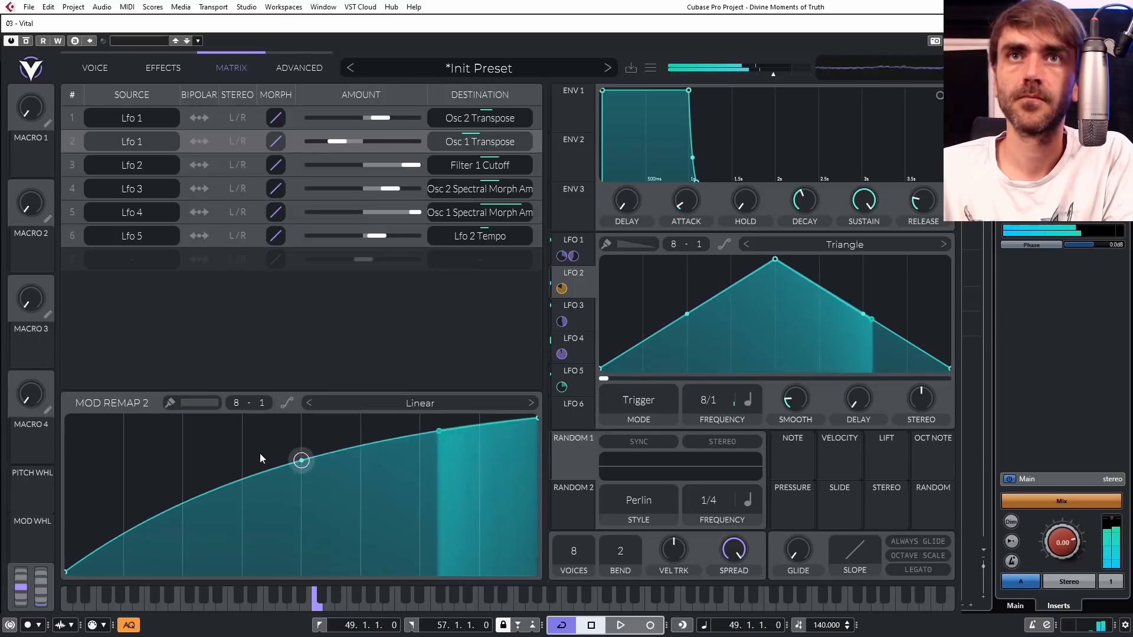
click(296, 117)
drag(301, 495, 326, 557)
Bend LFO 3's Mod Remap curve upward and add a low point past the middle of LFO 4's Mod Remap curve.
click(294, 192)
drag(301, 496, 306, 366)
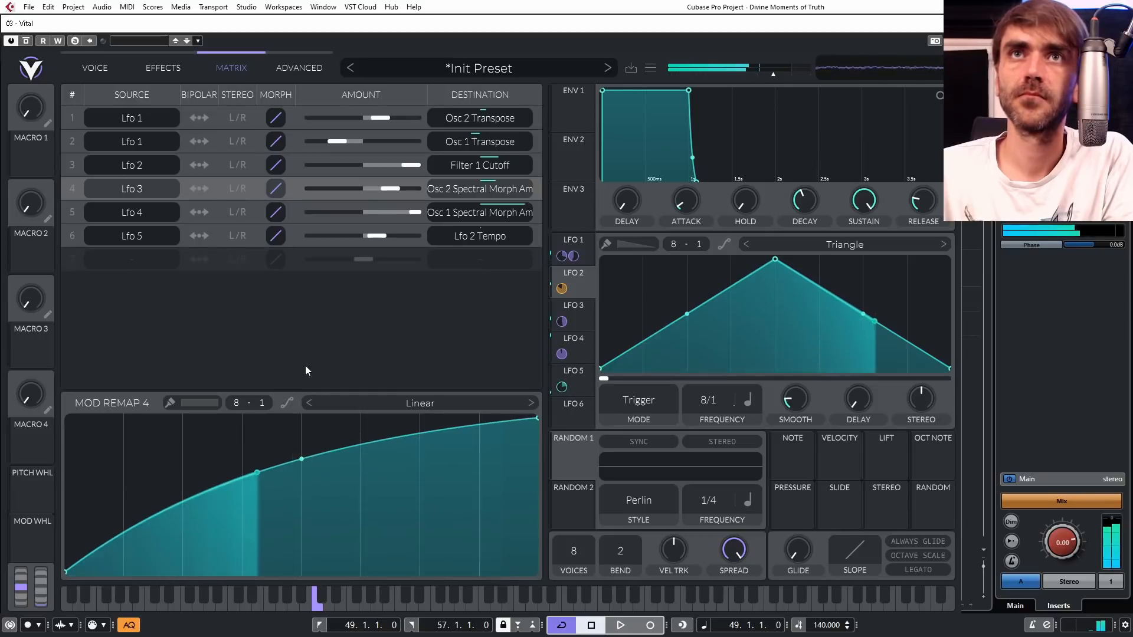
click(296, 216)
drag(356, 471, 367, 538)
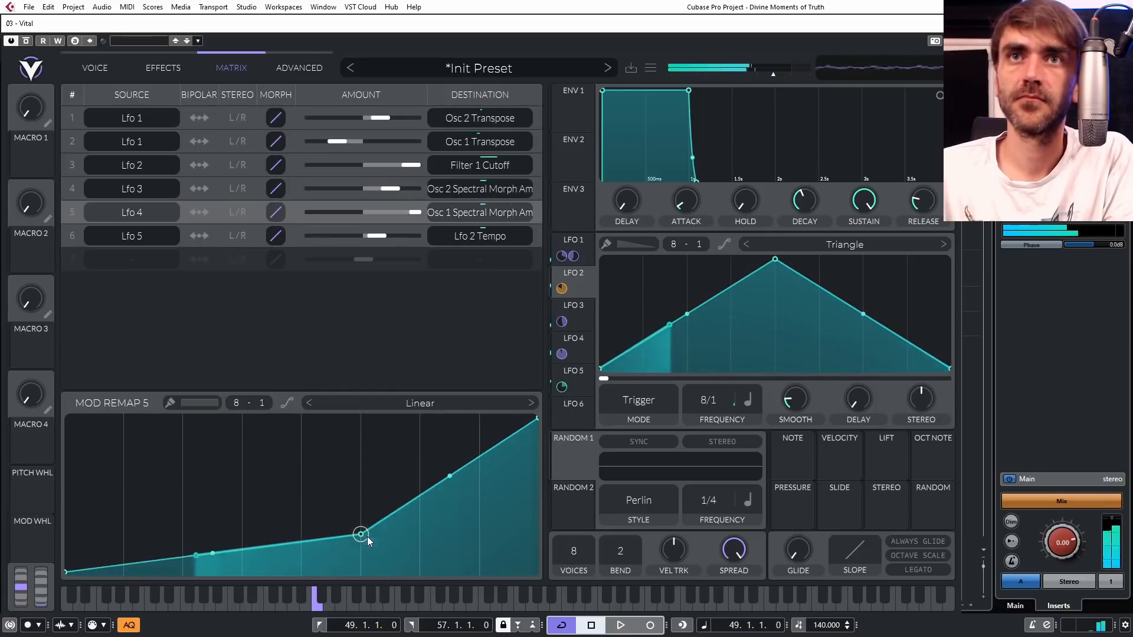
Add a high point to the Mod Remap curve of the LFO 5 to LFO 2 Tempo routing and paint flat steps over its left part.
click(291, 232)
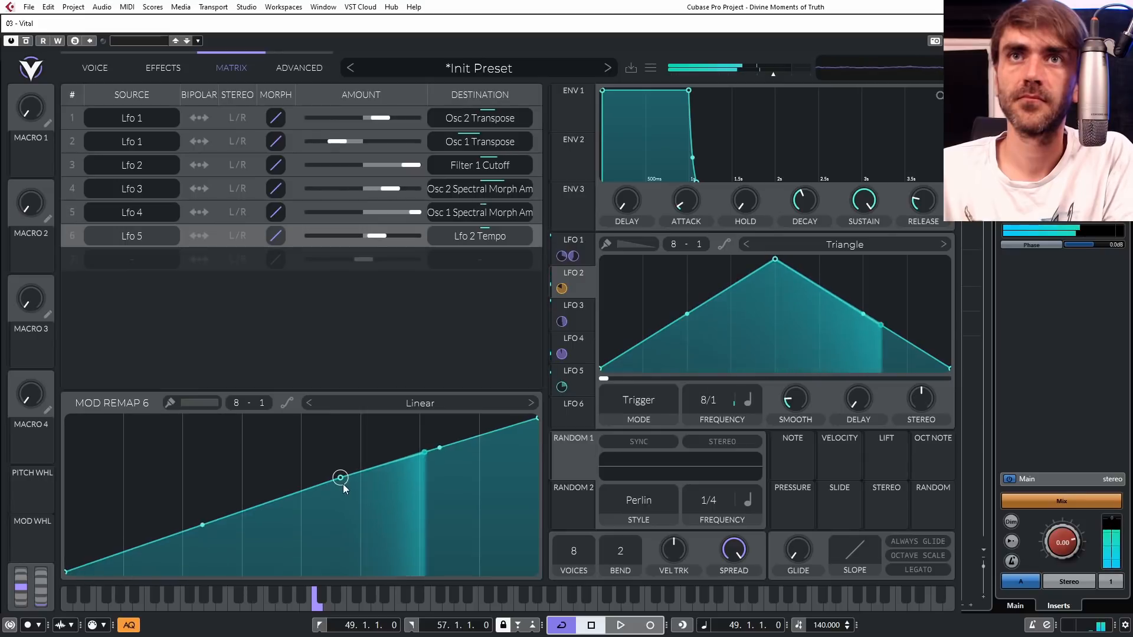
drag(341, 478, 242, 423)
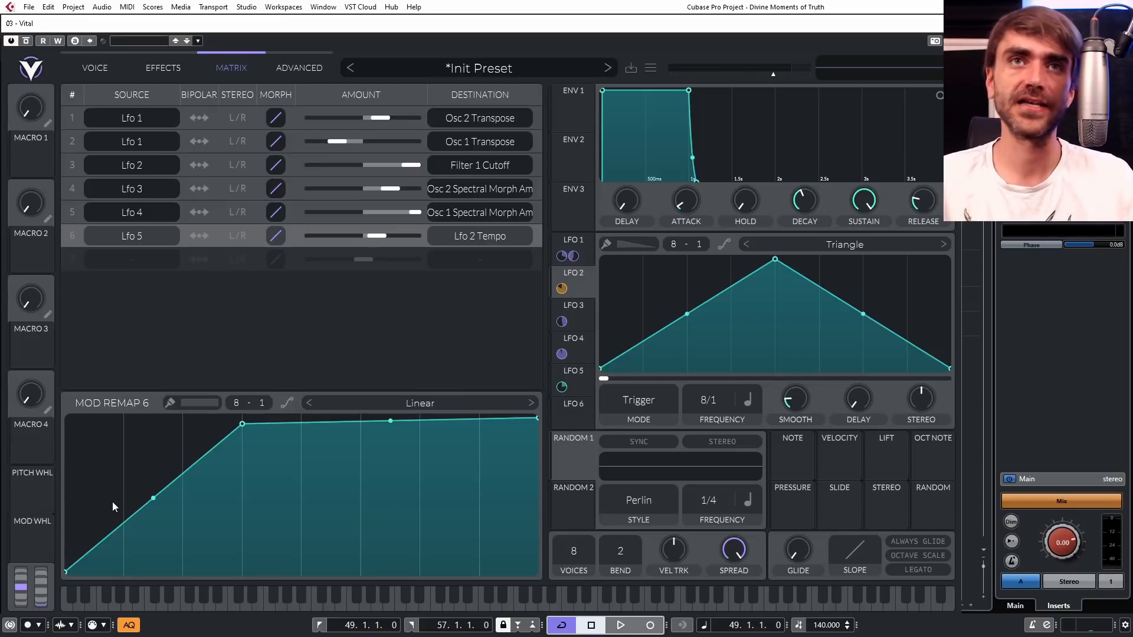
mouse_move(76, 498)
mouse_down()
mouse_move(348, 487)
mouse_move(195, 488)
mouse_up()
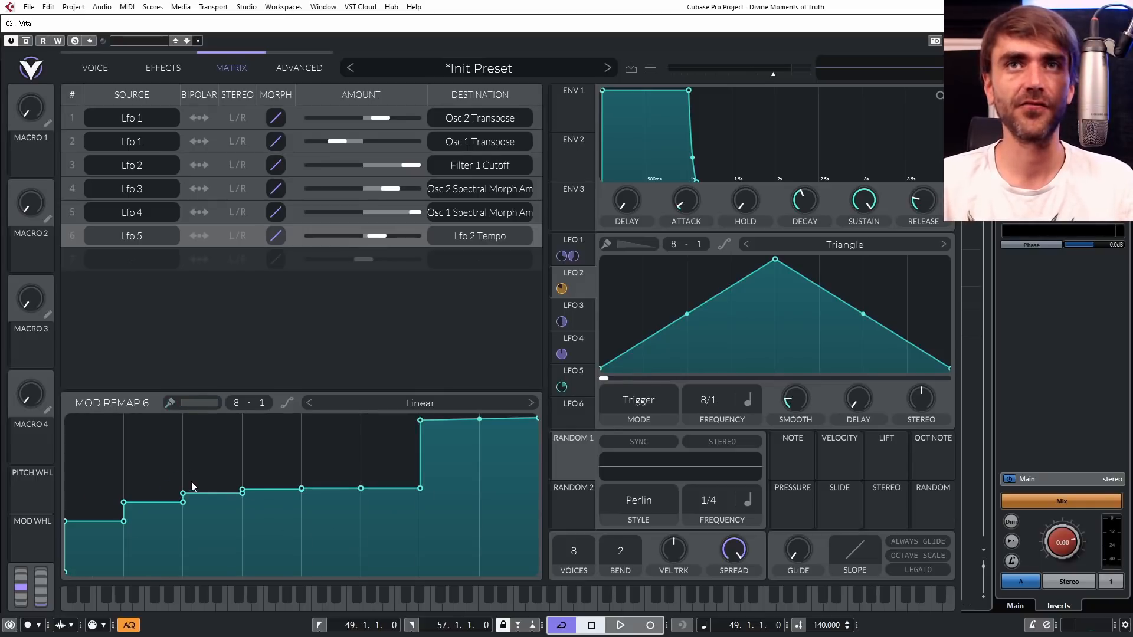
Change the paint brush pattern, paint rising ramps between the steps of LFO 5's Mod Remap curve and turn painting off.
click(199, 403)
click(199, 438)
click(199, 441)
click(197, 404)
click(208, 466)
click(274, 466)
click(389, 463)
click(150, 463)
click(176, 404)
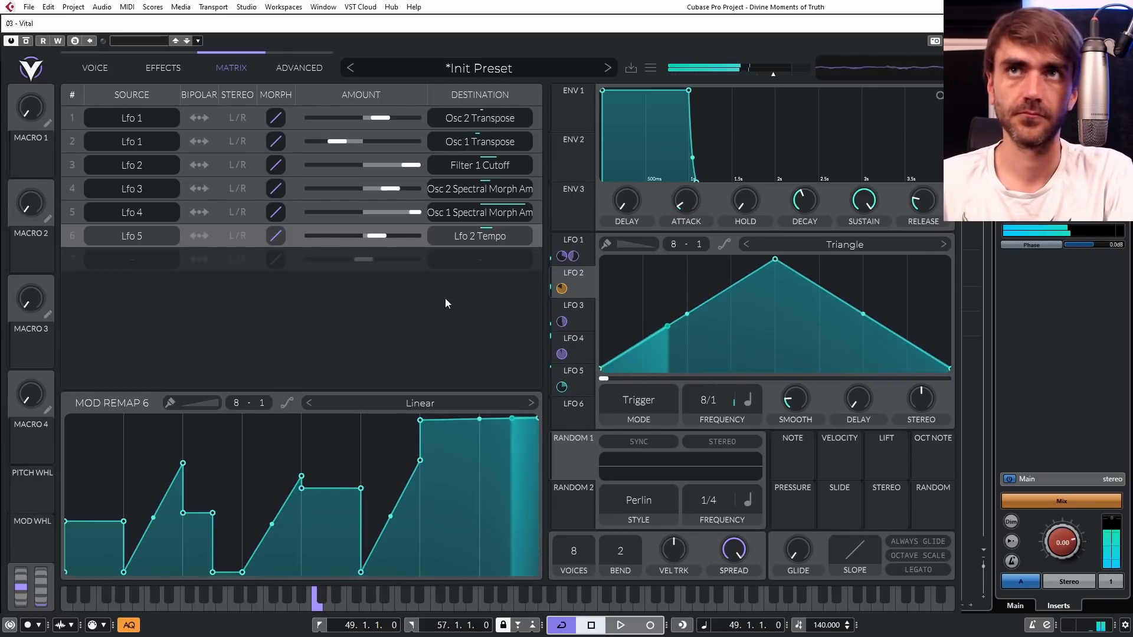
Move the Vital window aside, raise the Vital 02 track's volume, and move the window back.
drag(837, 24, 970, 23)
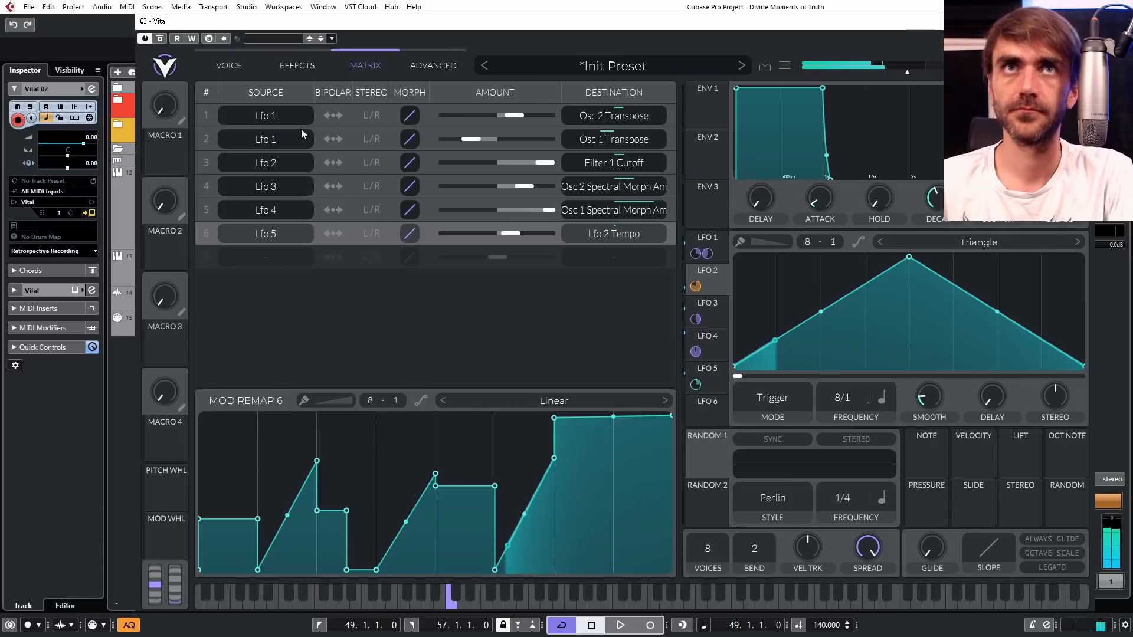
drag(84, 143, 88, 142)
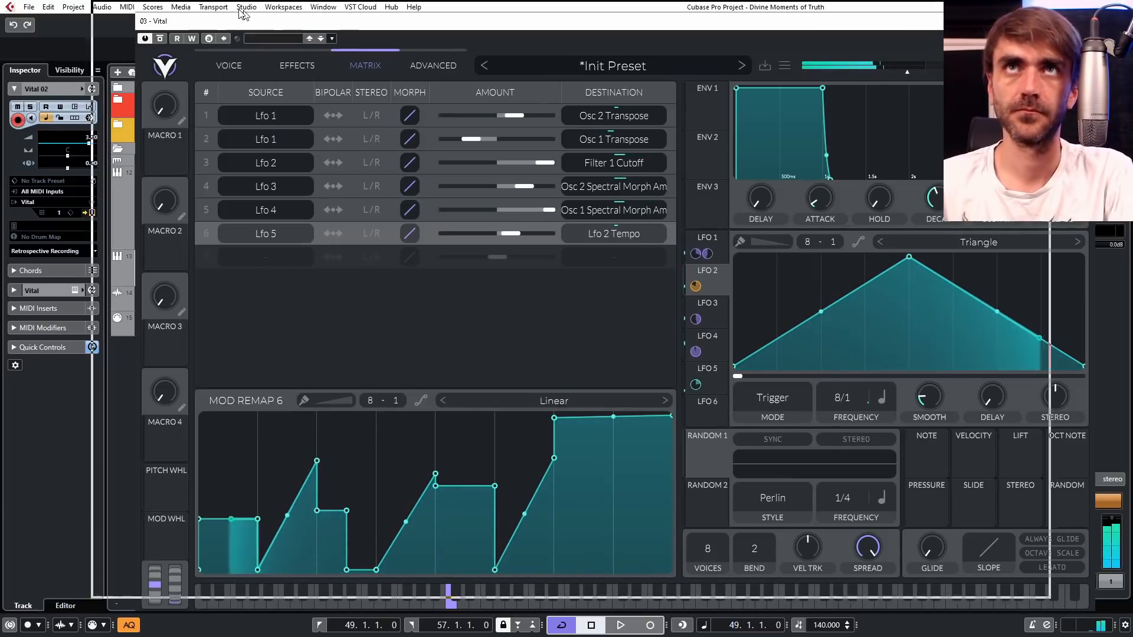
drag(342, 38, 250, 37)
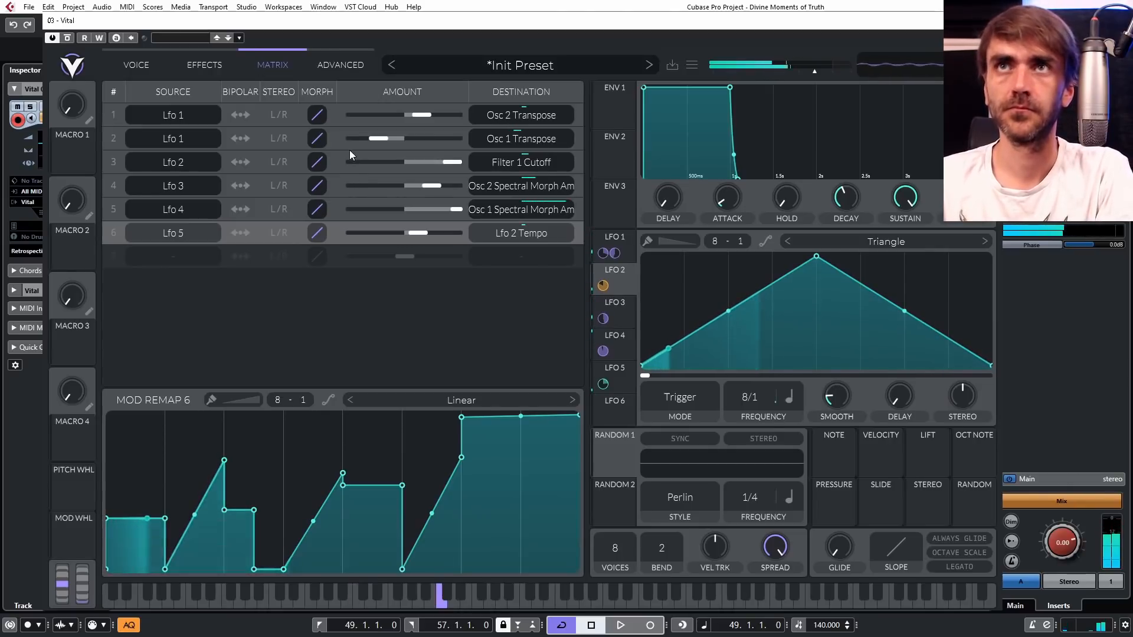
Return to the synth's voice settings and set the style of Random 1 to Lorenz Attractor.
click(135, 66)
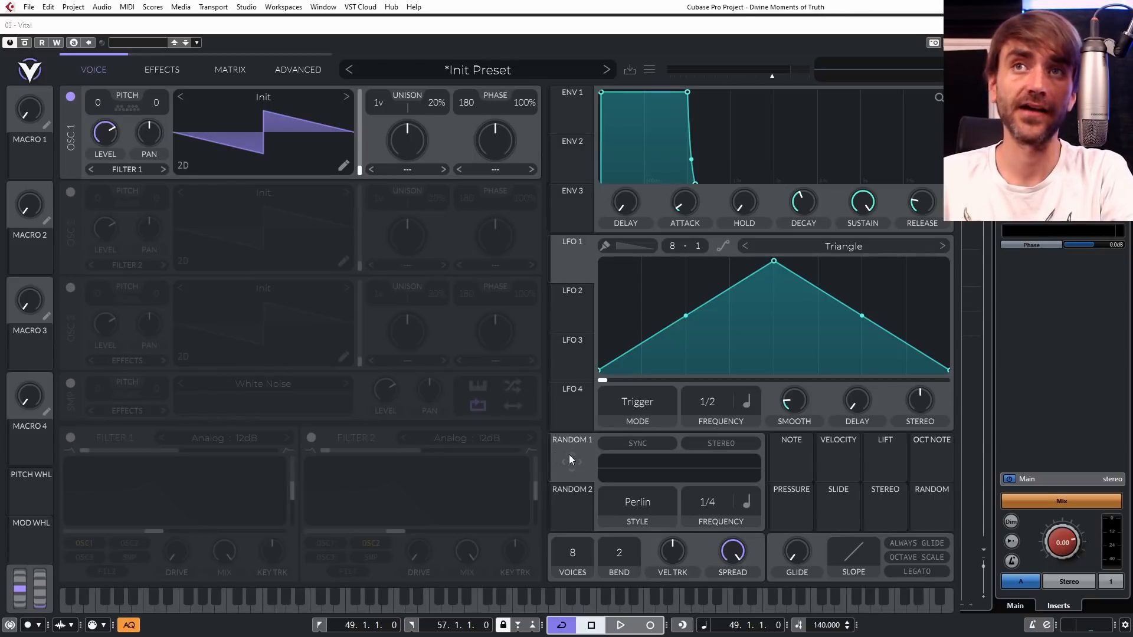
click(637, 503)
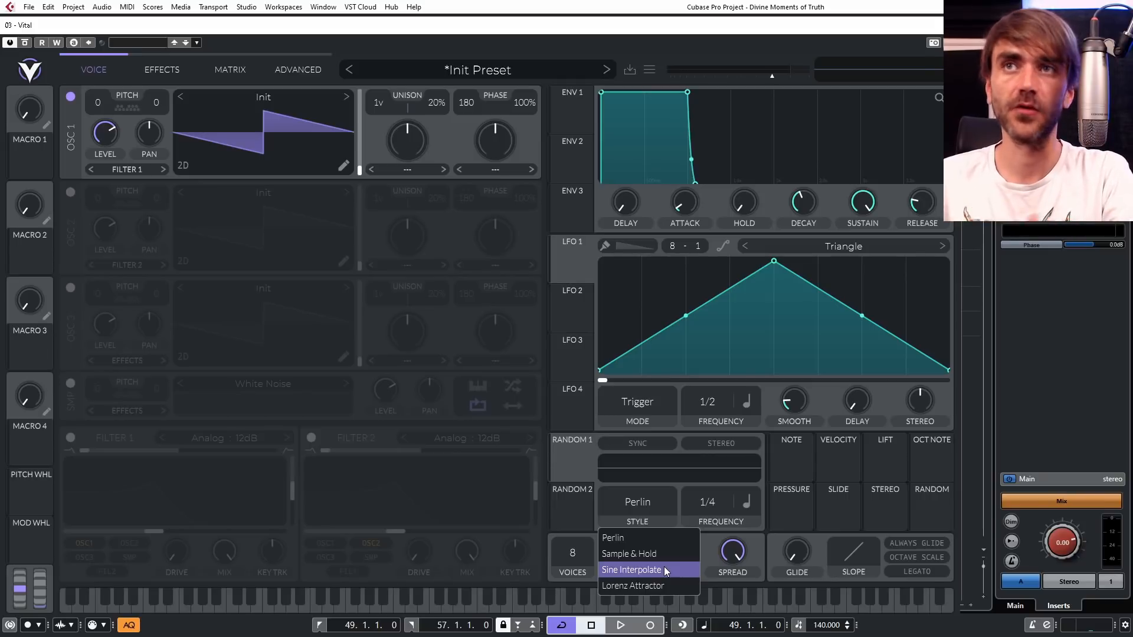
click(639, 585)
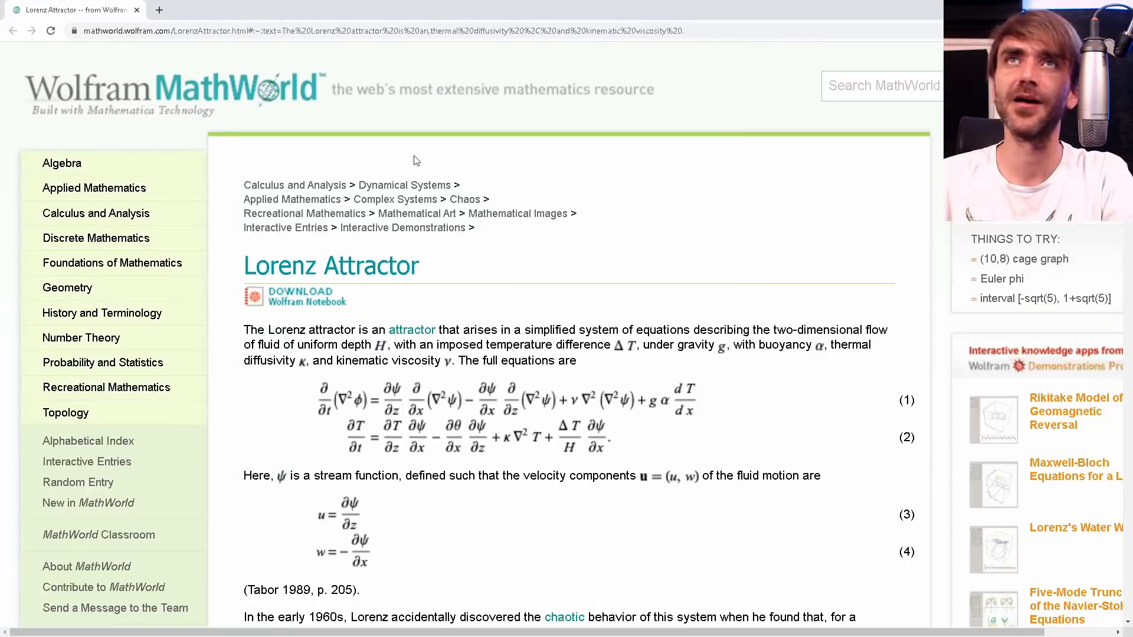
Switch to the browser, enlarge the Wolfram MathWorld article on the Lorenz Attractor and examine its equations and content.
key(ctrl+plus)
key(ctrl+plus)
scroll(619, 453, down, 5)
scroll(619, 453, down, 10)
scroll(680, 441, down, 10)
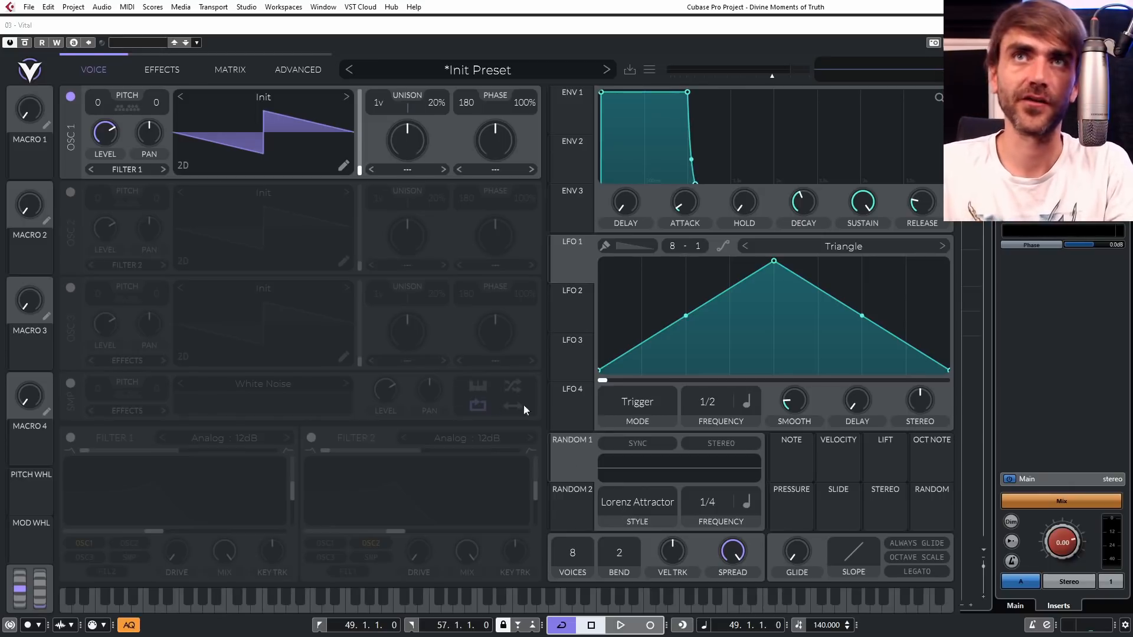
Keep Random 1 on Lorenz Attractor, assign it to Osc 1's transpose and open the oscillator's Transpose Snap settings.
click(642, 501)
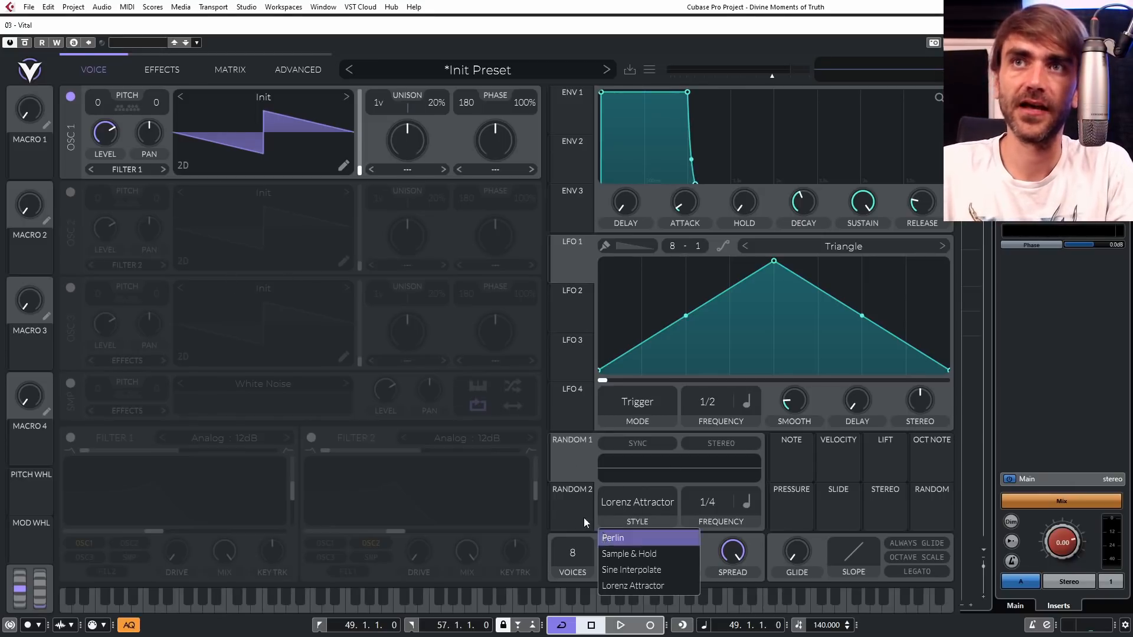
click(570, 466)
drag(571, 462, 82, 140)
click(119, 112)
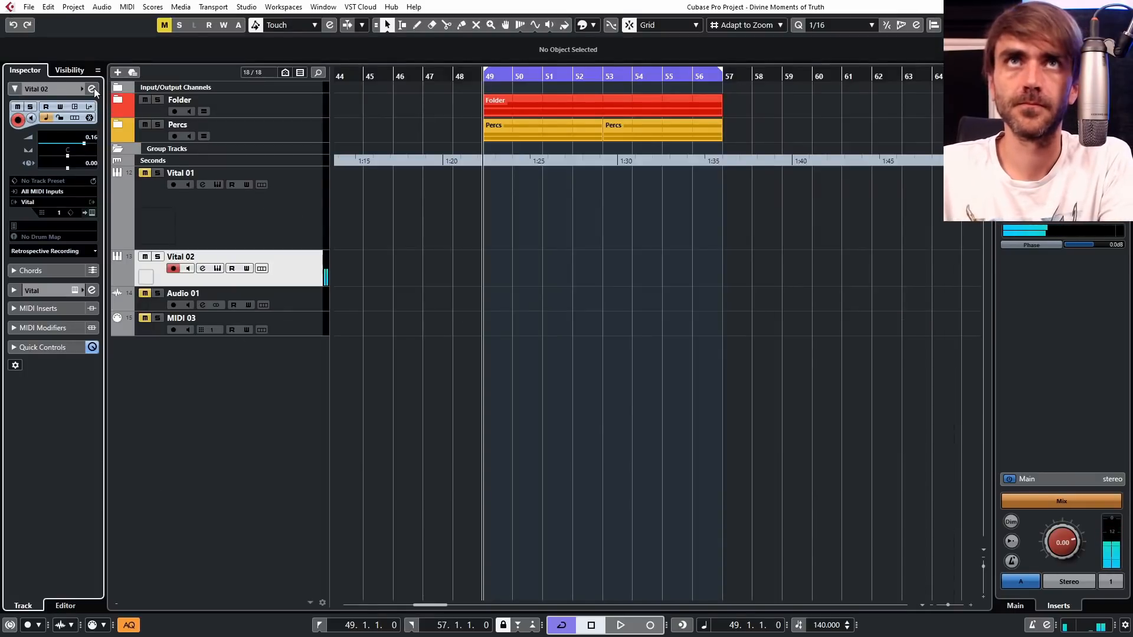
Reopen the Vital instrument from the Vital 02 track, enable the Chorus effect and lower its mix.
click(91, 89)
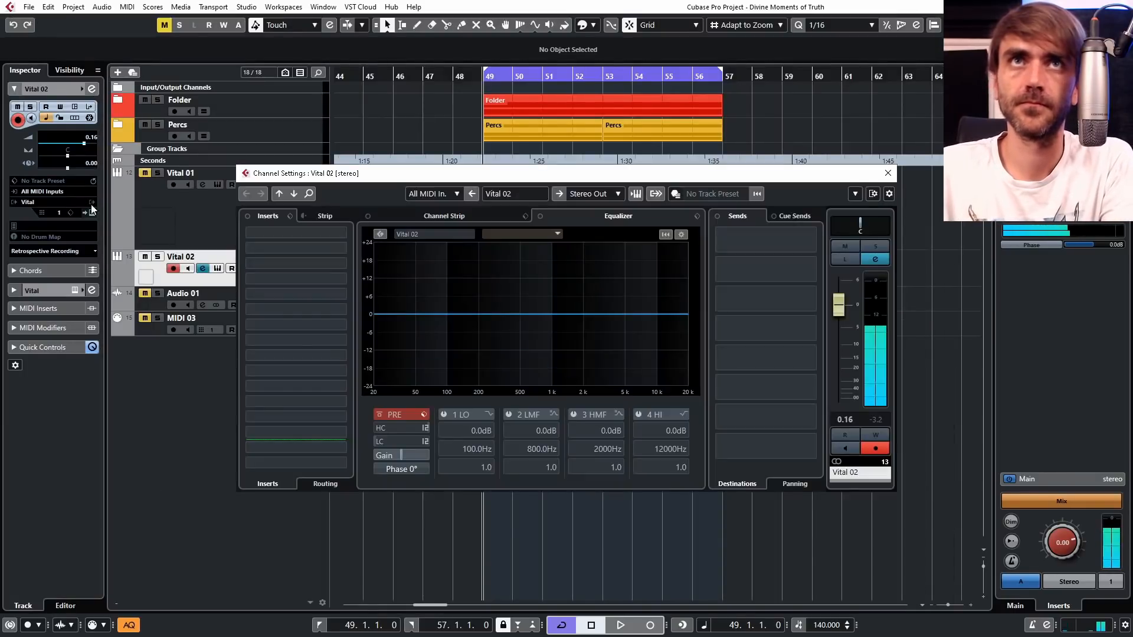
click(90, 202)
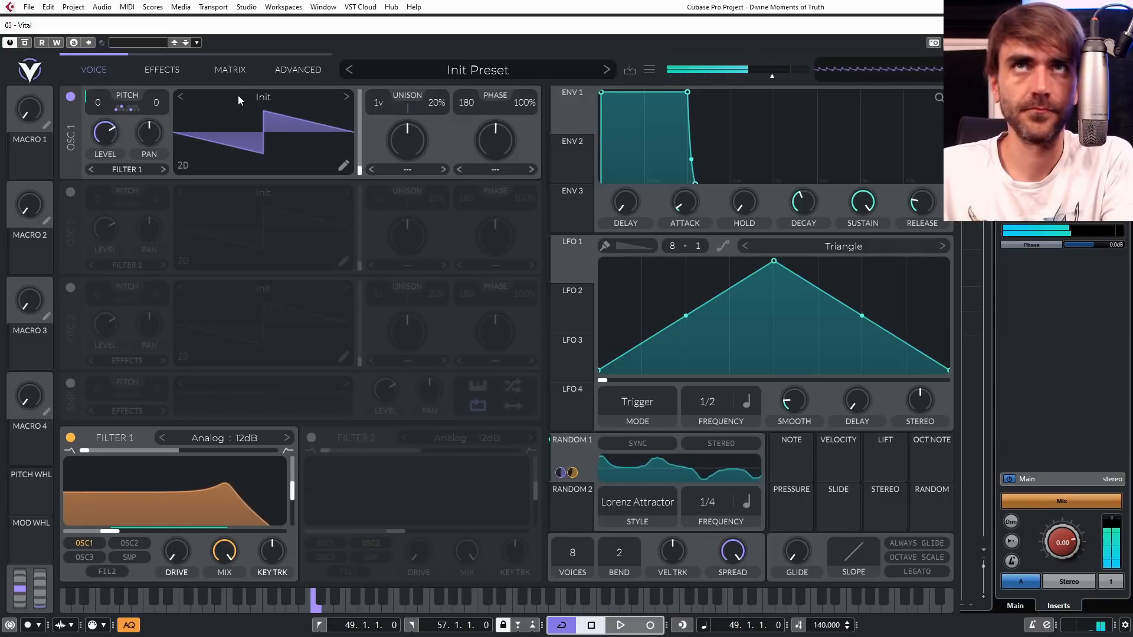
click(158, 72)
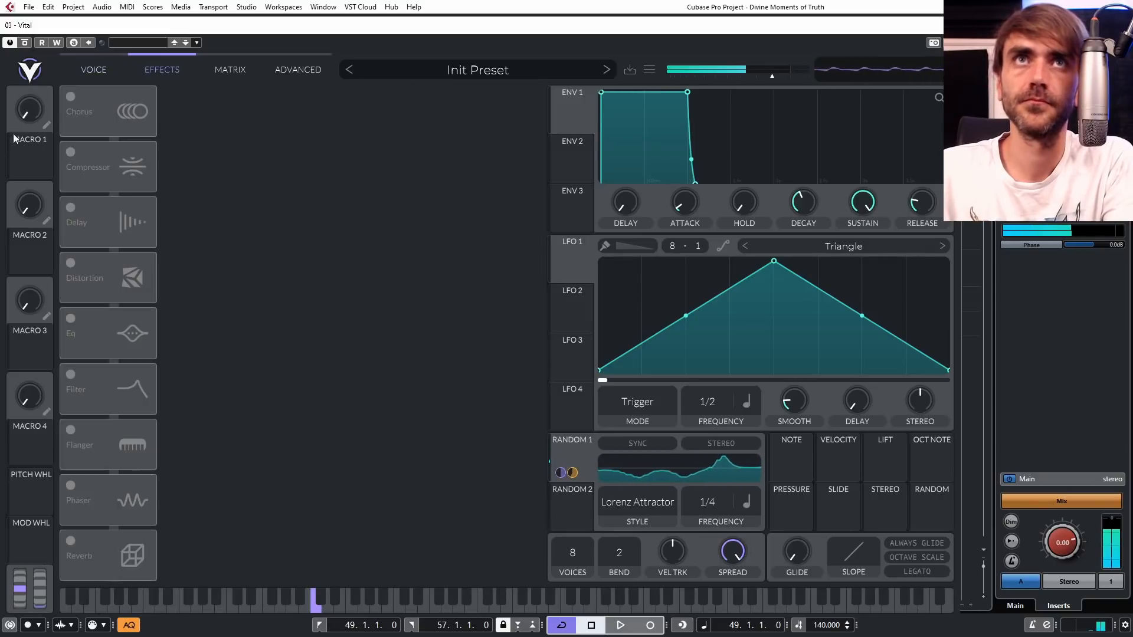
click(72, 99)
drag(510, 104, 508, 131)
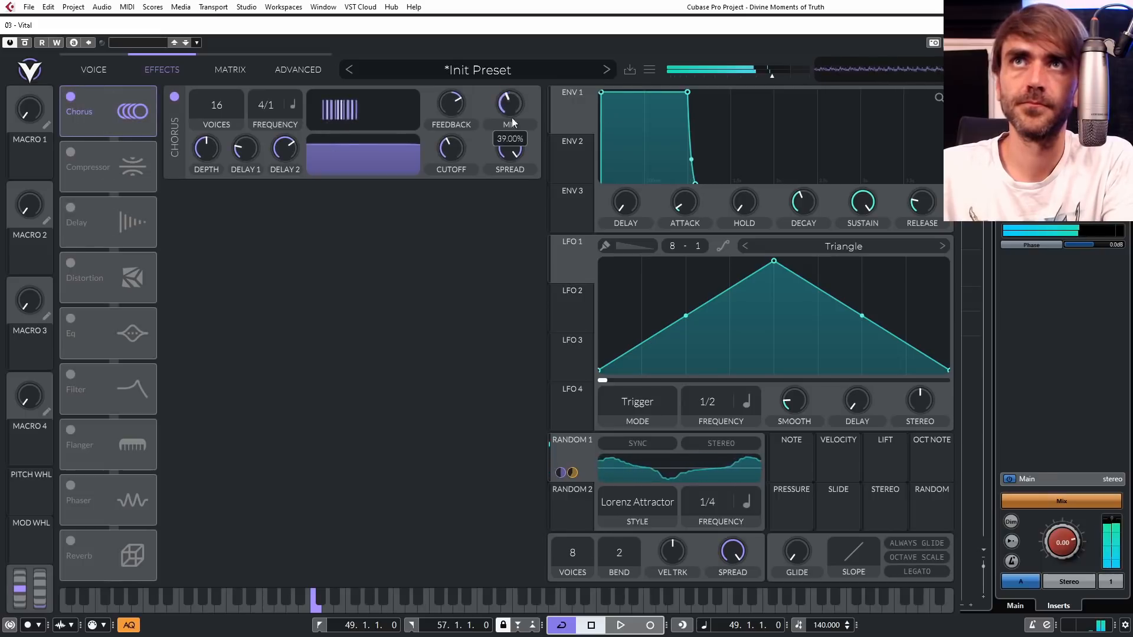
Enable the Delay effect with a mix of about 42% and set its mode to Ping Pong.
click(68, 210)
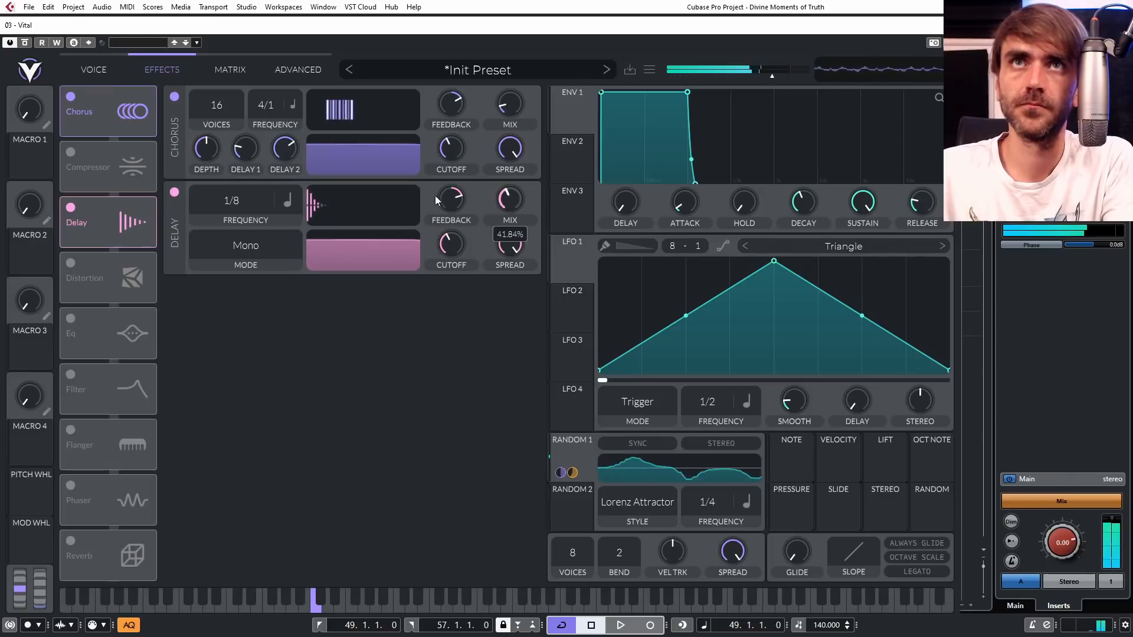
click(245, 263)
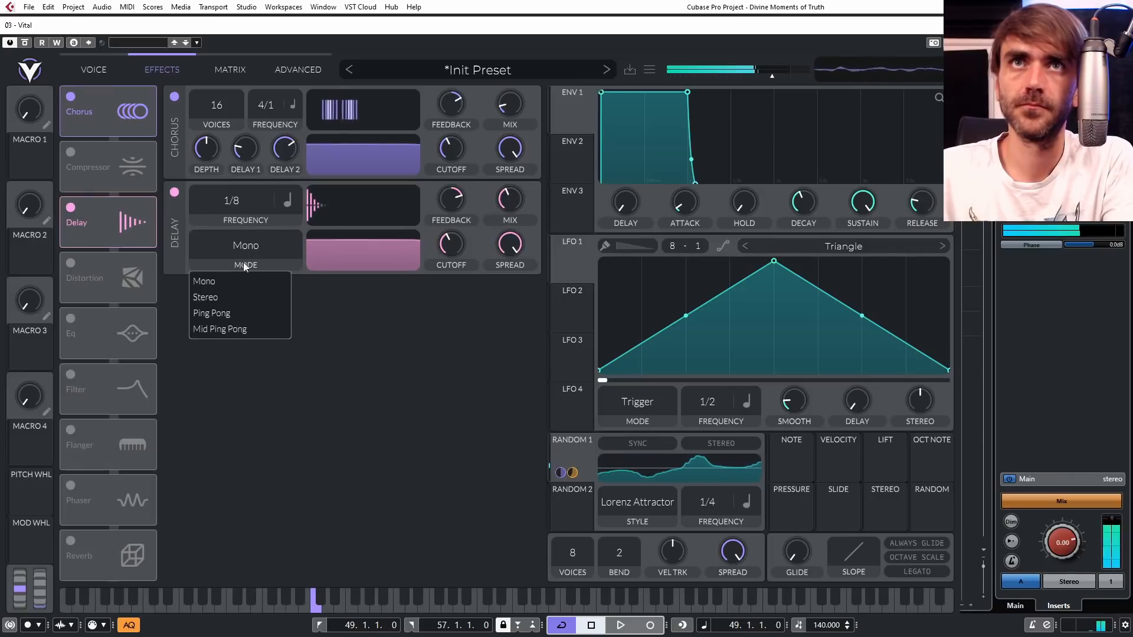
click(221, 312)
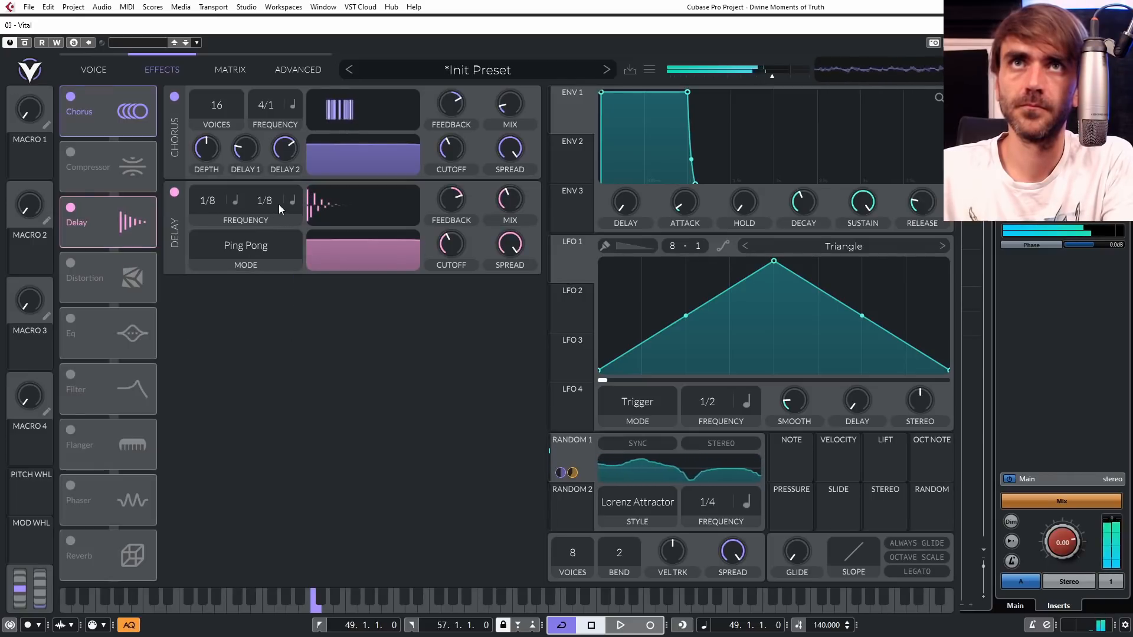
Set both delay frequencies to dotted 1/8 and narrow the delay's filter to a mid band.
click(293, 200)
click(313, 250)
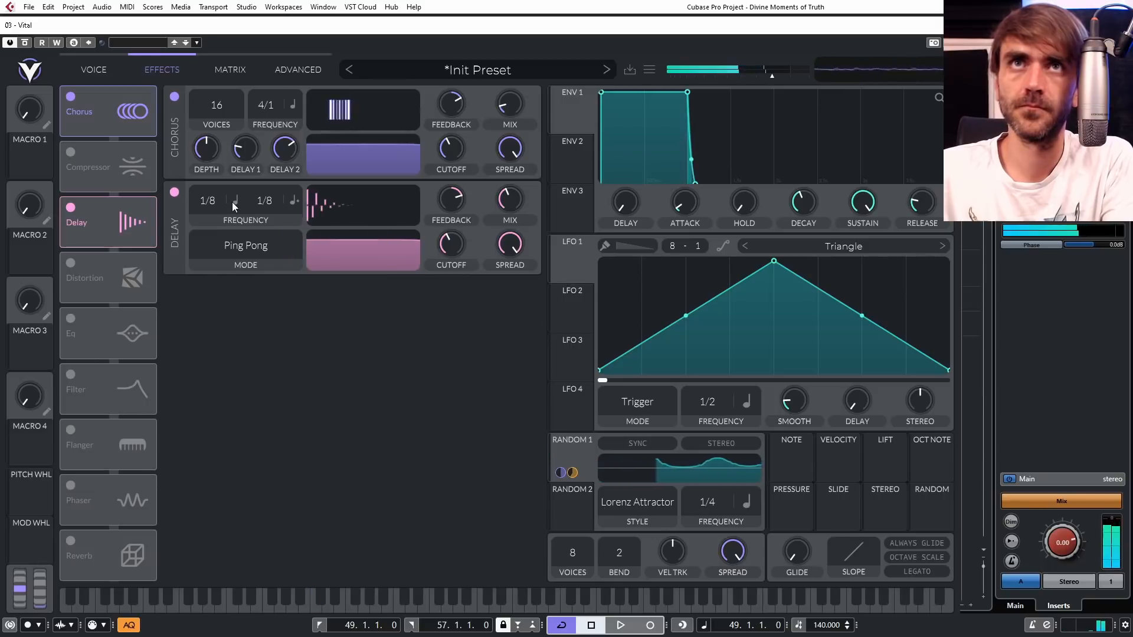
click(233, 200)
click(261, 251)
drag(385, 244, 393, 272)
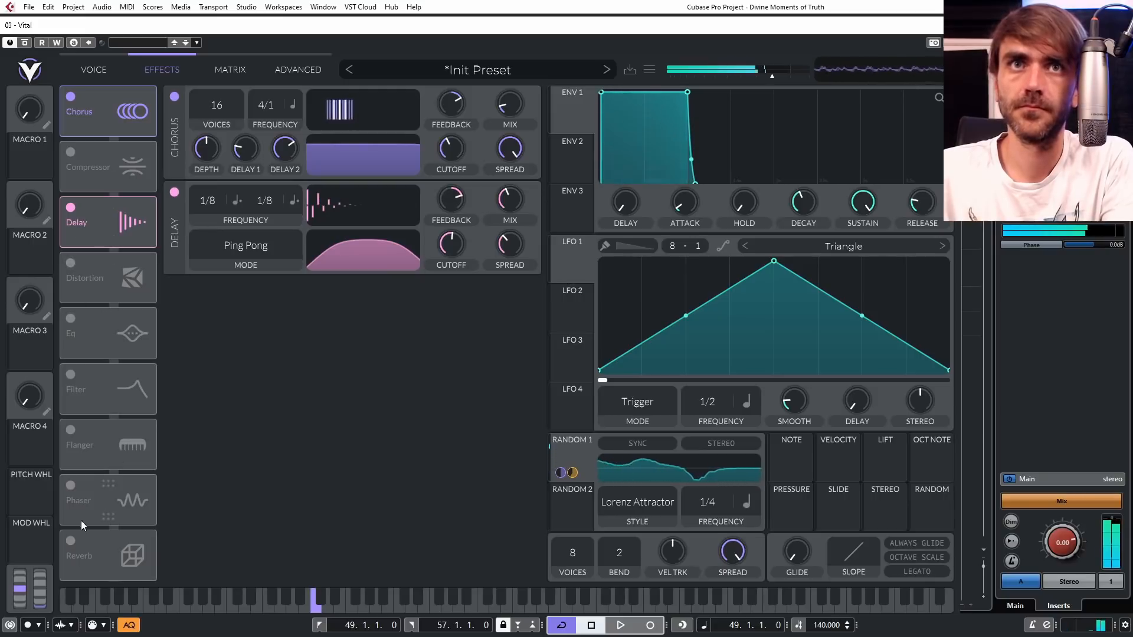
Enable the Reverb effect, adjust its time, cut its low frequencies and set its mix to 34%.
click(70, 540)
drag(514, 298, 514, 287)
drag(515, 342, 465, 330)
drag(243, 300, 257, 351)
drag(516, 292, 516, 299)
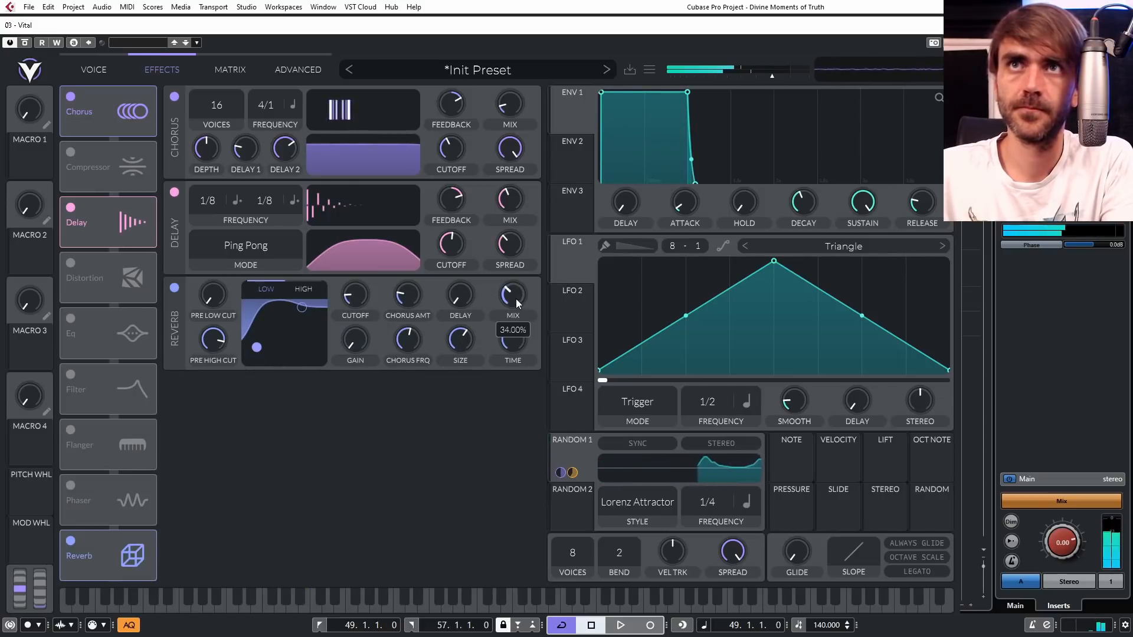
Adjust Filter 1's cutoff and give Osc 1 five unison voices with 6% detune.
click(94, 70)
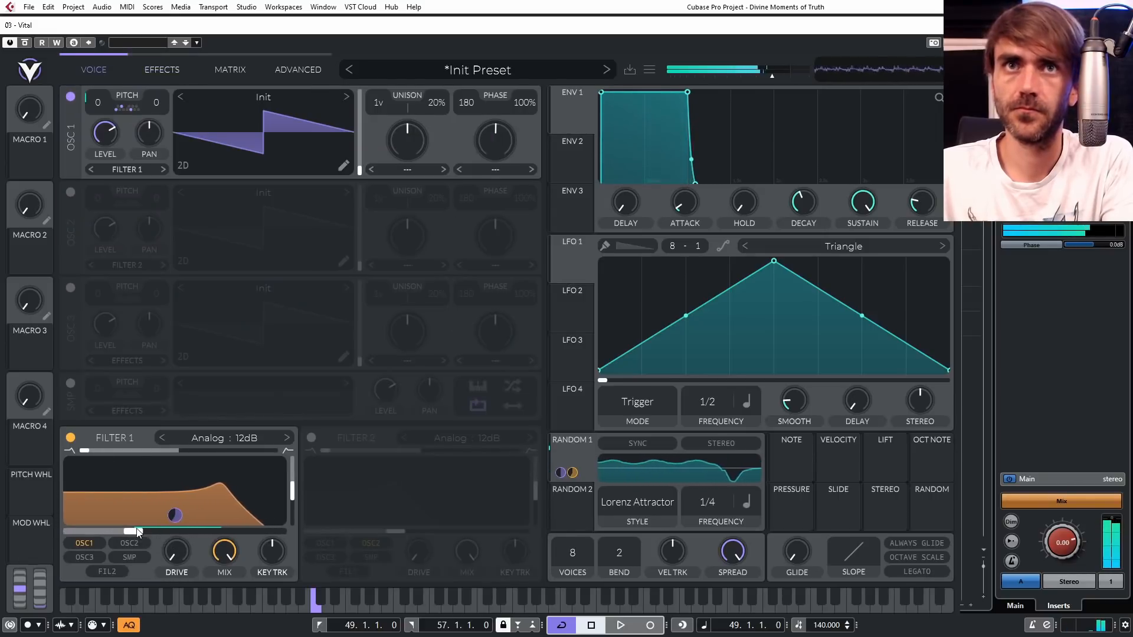
drag(132, 532, 129, 533)
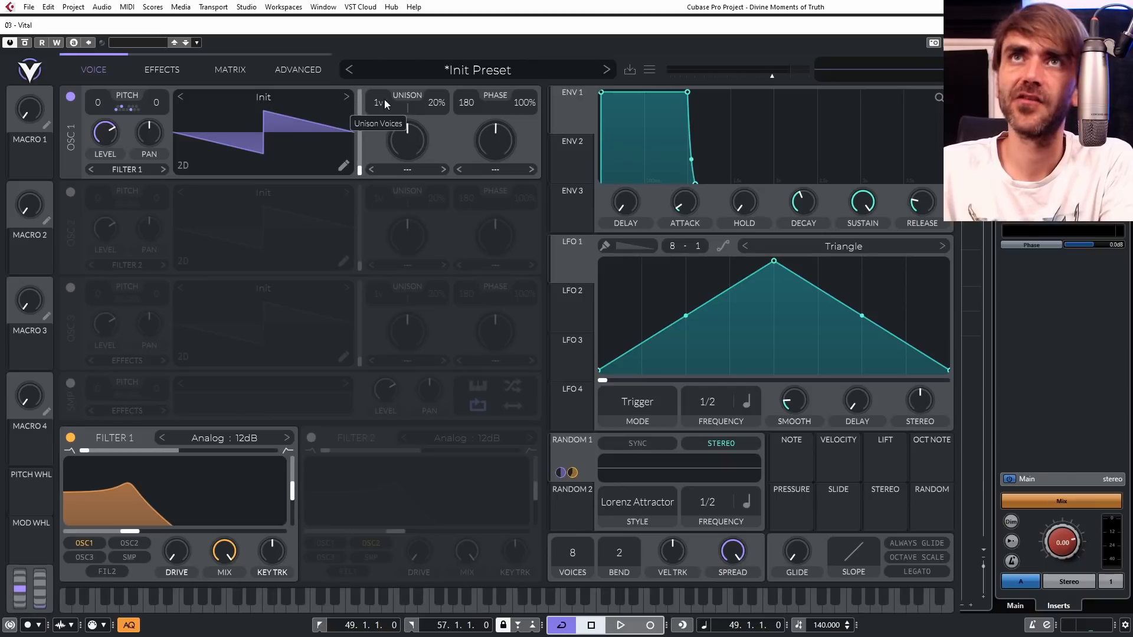
drag(432, 113, 436, 121)
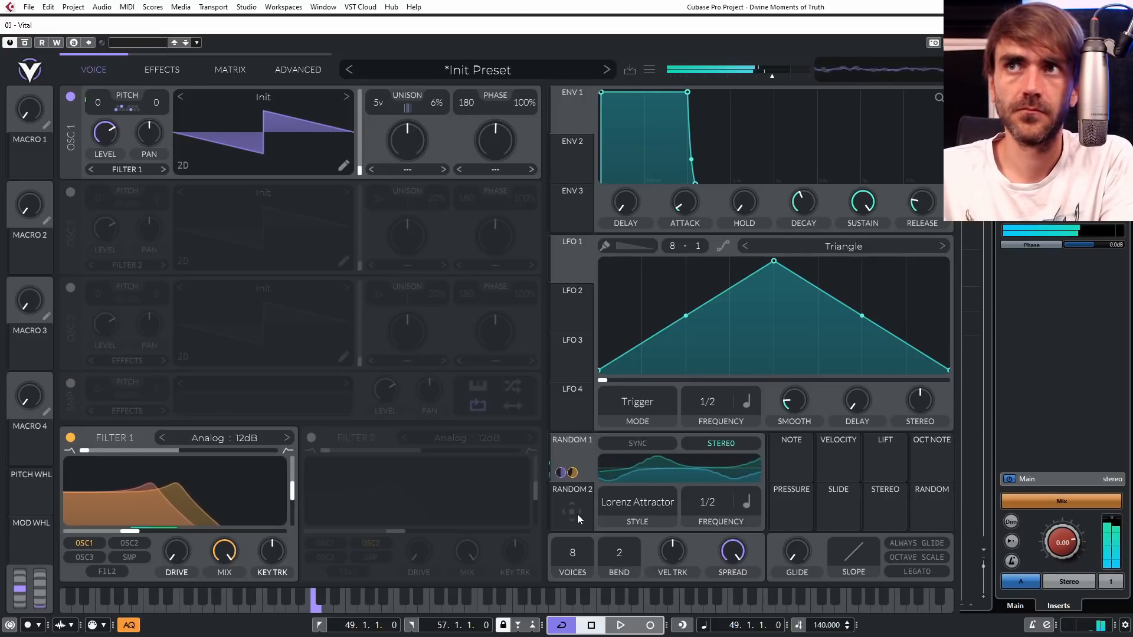
Set Random 1's frequency to 1/1 and limit Osc 1's Transpose Snap to the notes C, D#, G and G#.
mouse_move(706, 508)
mouse_down()
mouse_move(711, 534)
mouse_move(716, 507)
mouse_up()
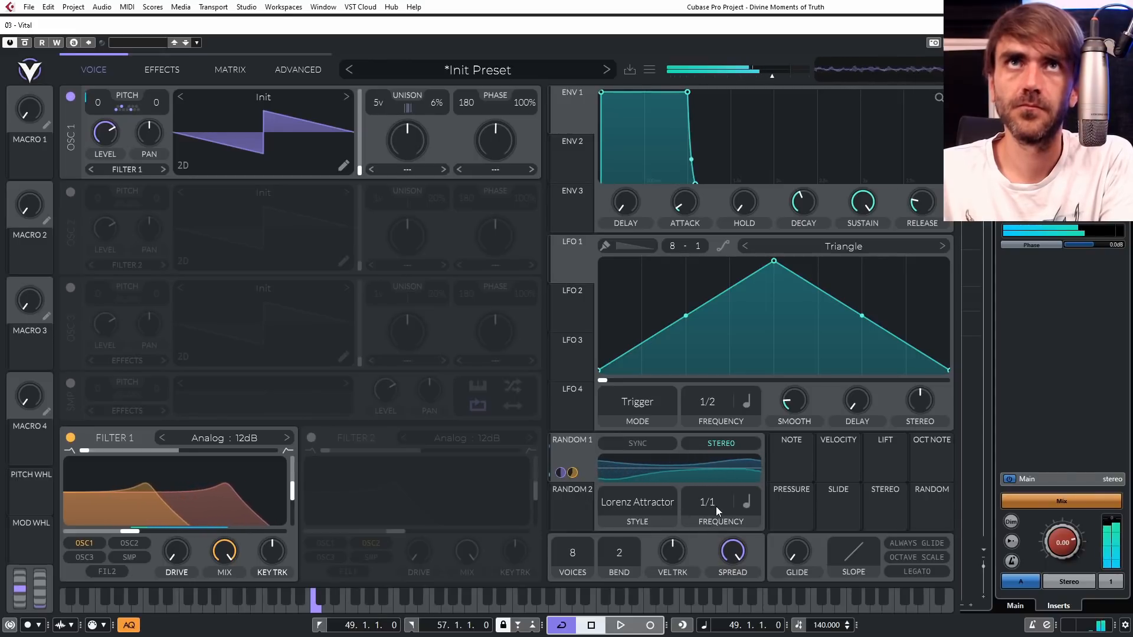
click(127, 107)
click(96, 170)
click(149, 157)
click(165, 157)
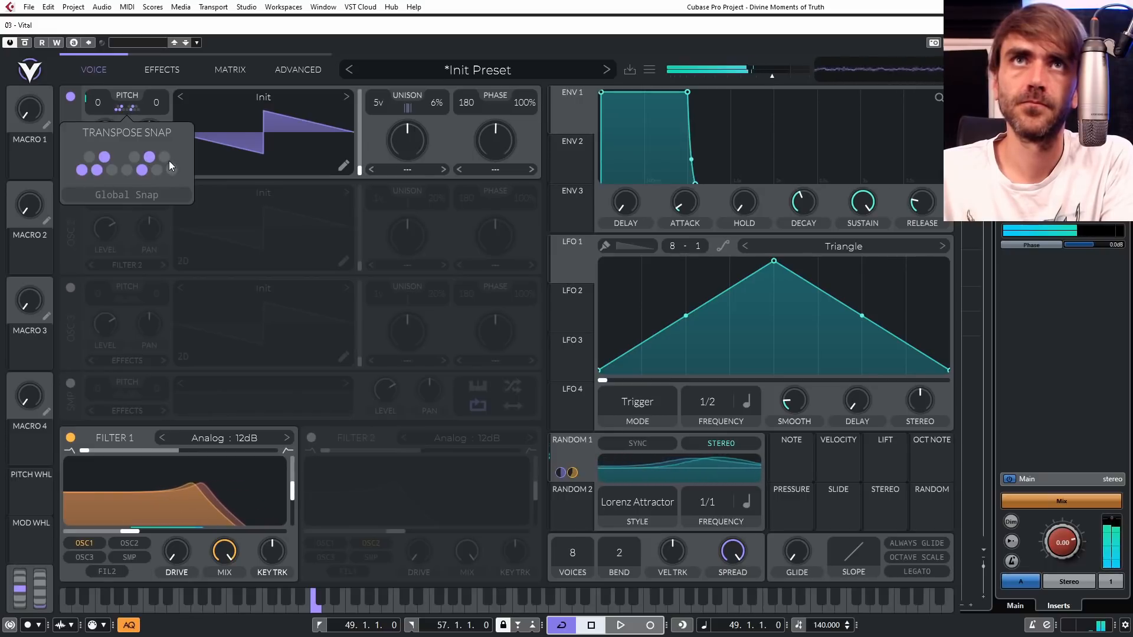
click(127, 170)
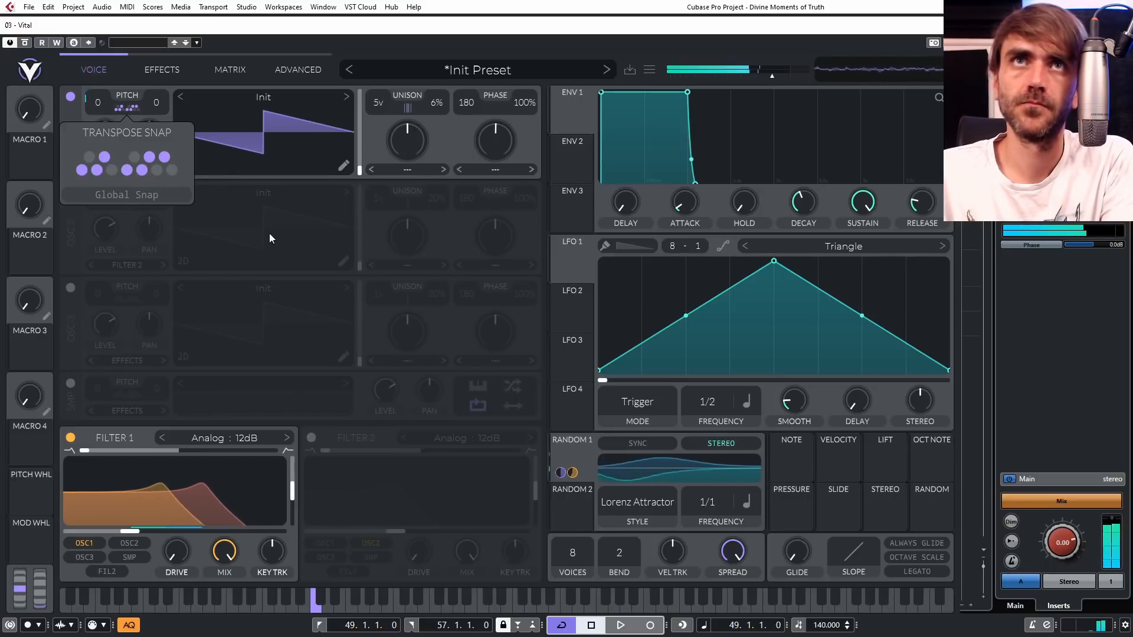
click(95, 172)
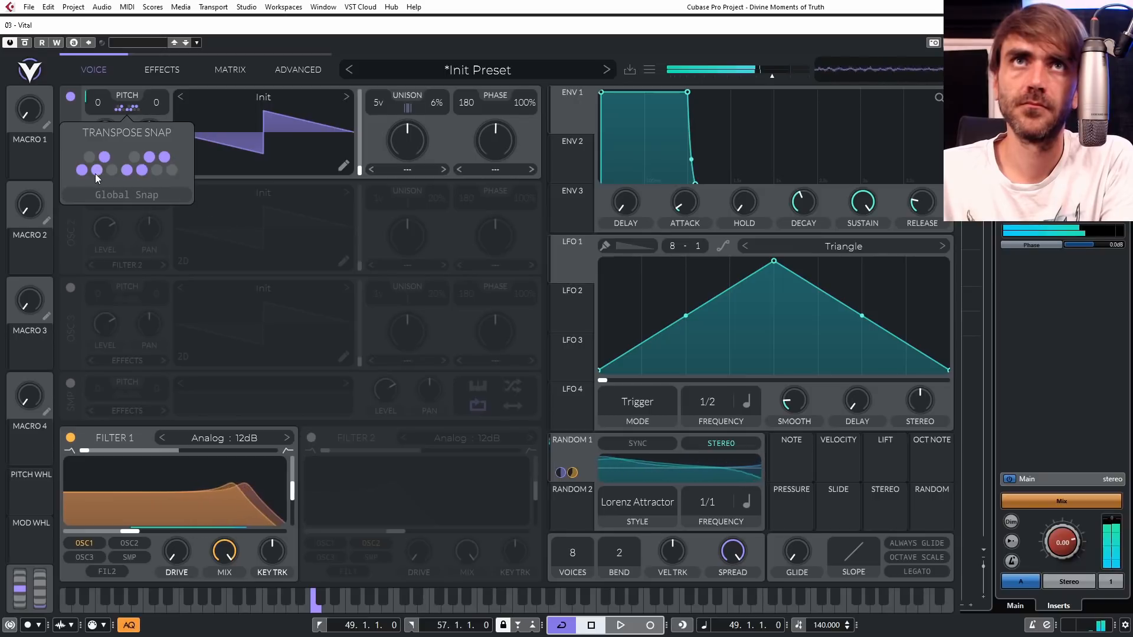
click(128, 172)
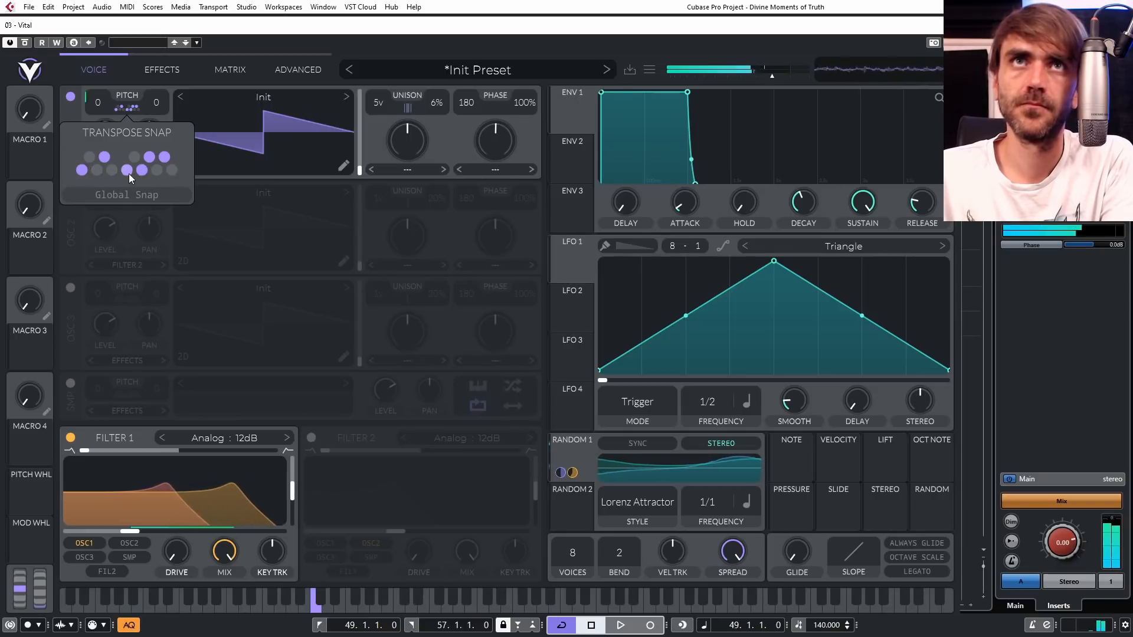
click(165, 157)
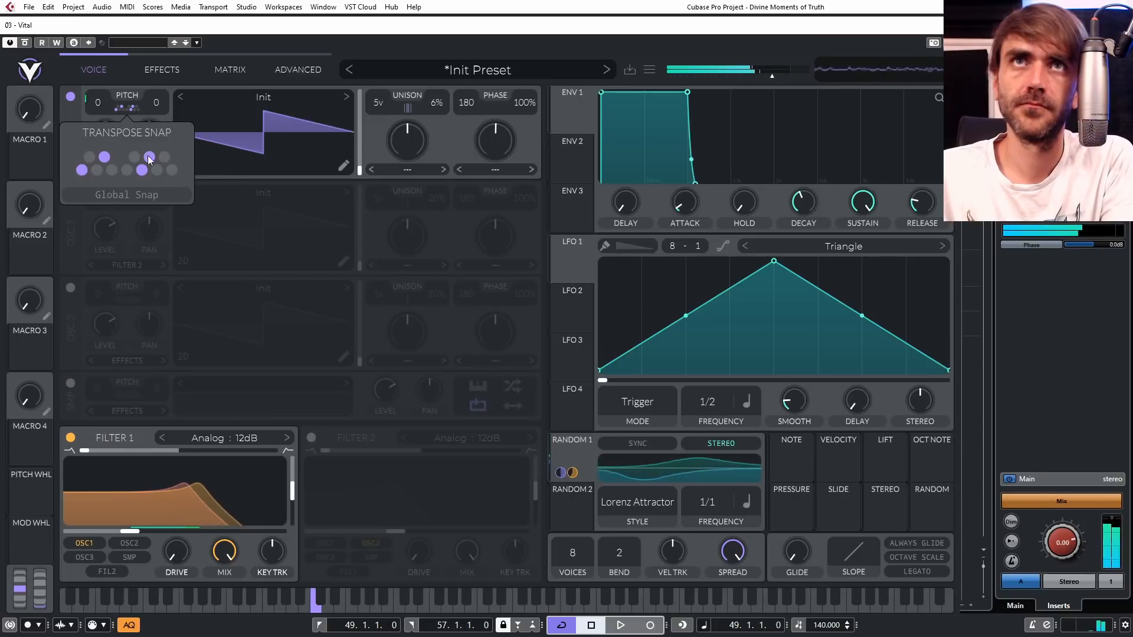
click(539, 154)
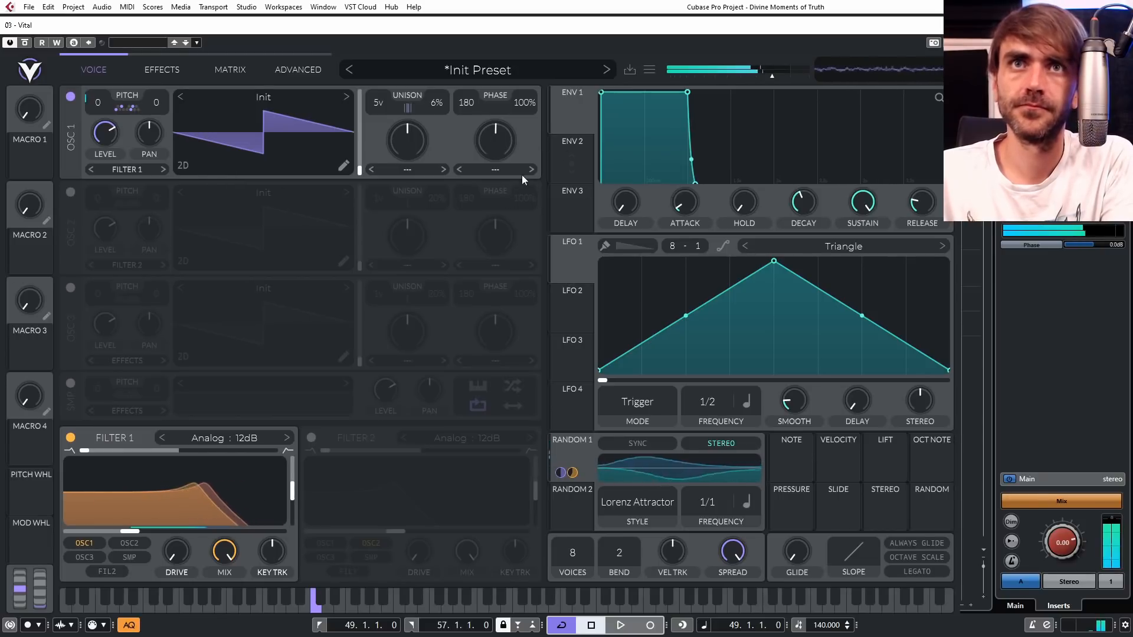
Assign Random 2 to Filter 1's cutoff, set its style to Sine Interpolate and adjust its frequency.
drag(569, 500, 135, 531)
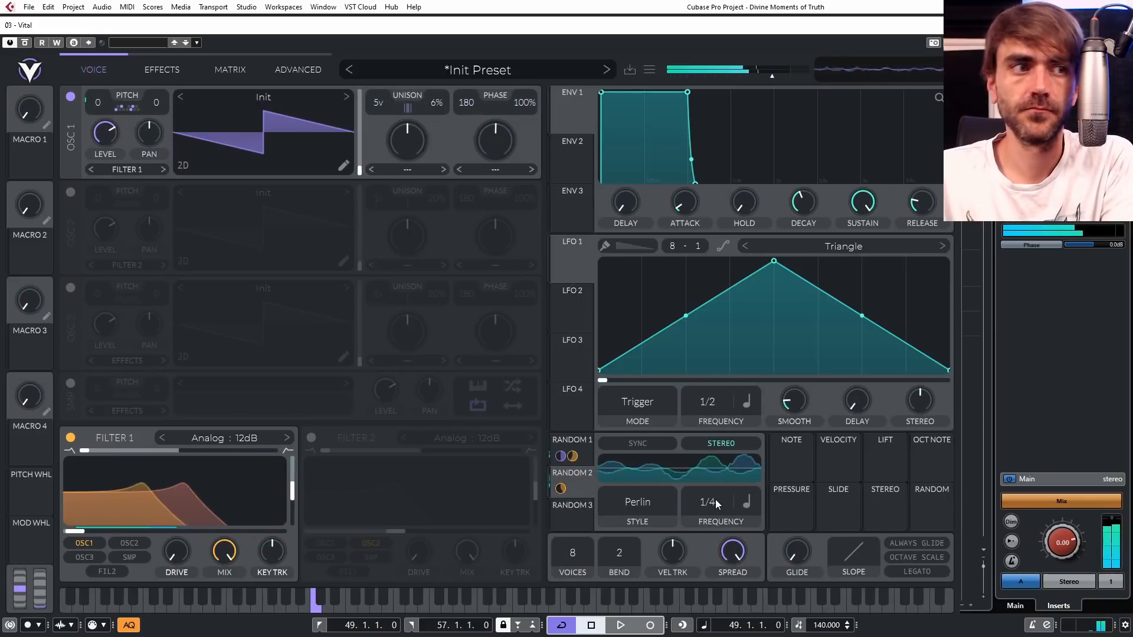
click(638, 502)
click(639, 569)
mouse_move(722, 509)
mouse_down()
mouse_move(745, 466)
mouse_move(724, 501)
mouse_up()
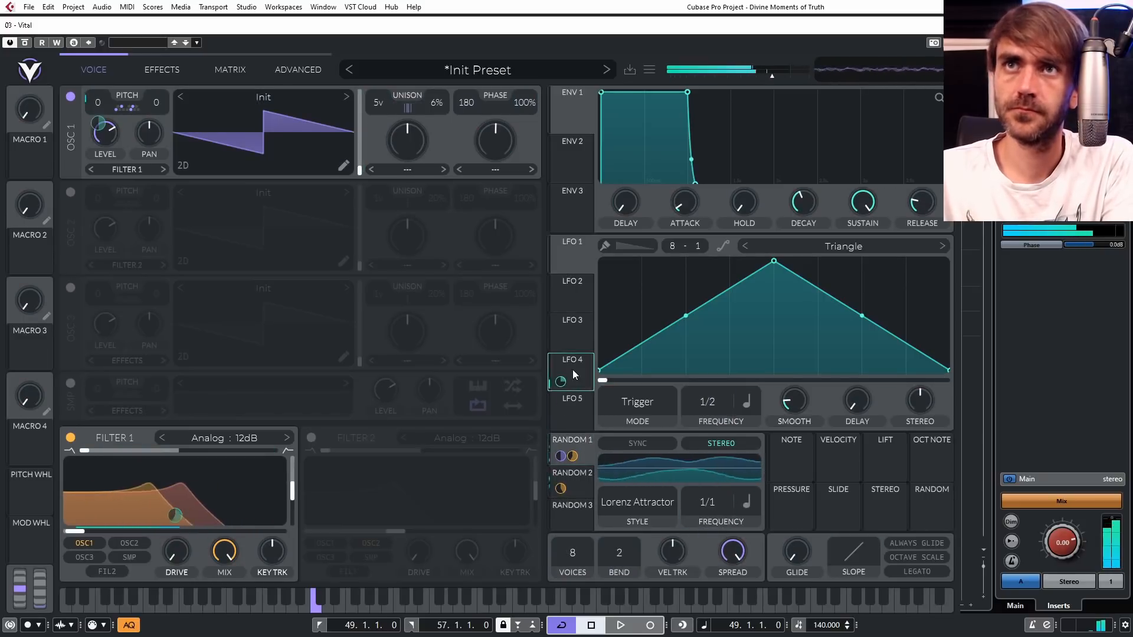
Set LFO 4's frequency to 8/1 and LFO 3's to 4/1, and assign LFO 3 to Random 1's frequency.
click(573, 371)
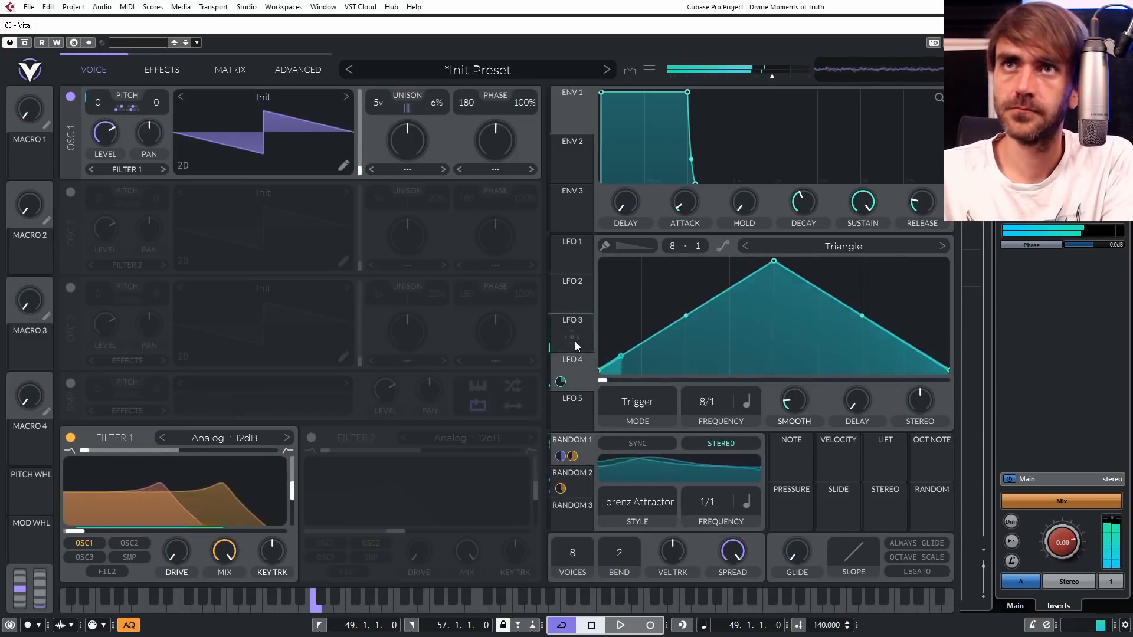
click(573, 337)
drag(564, 325, 707, 552)
drag(166, 516, 166, 512)
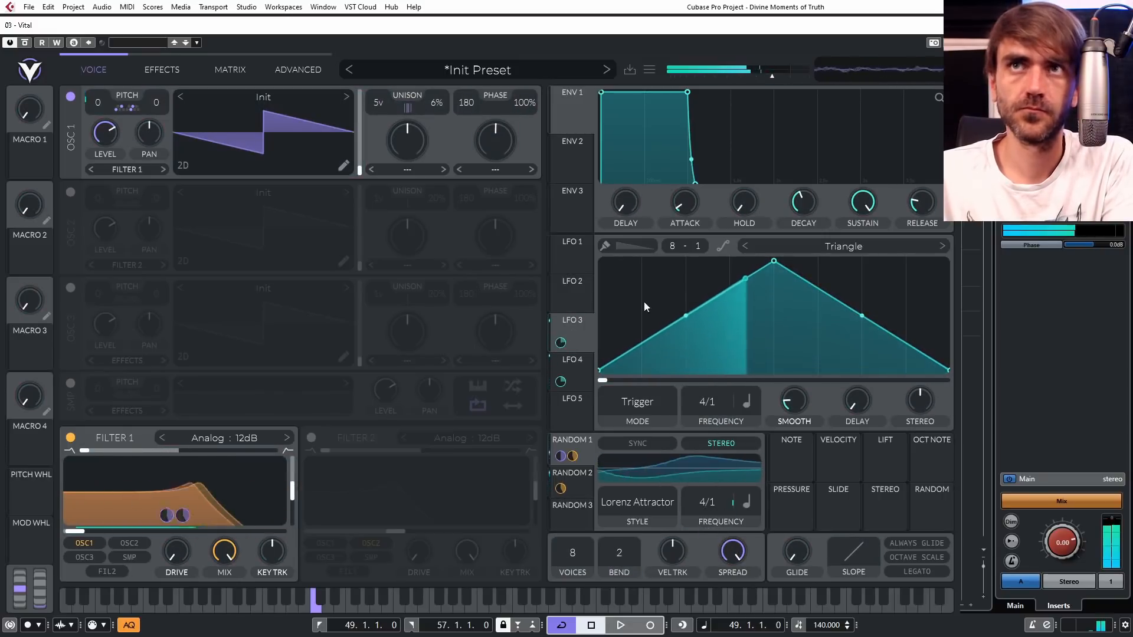
Offset LFO 2's stereo setting and save the preset as "Random Genrative Pad Arp things1".
click(571, 289)
drag(919, 411, 919, 420)
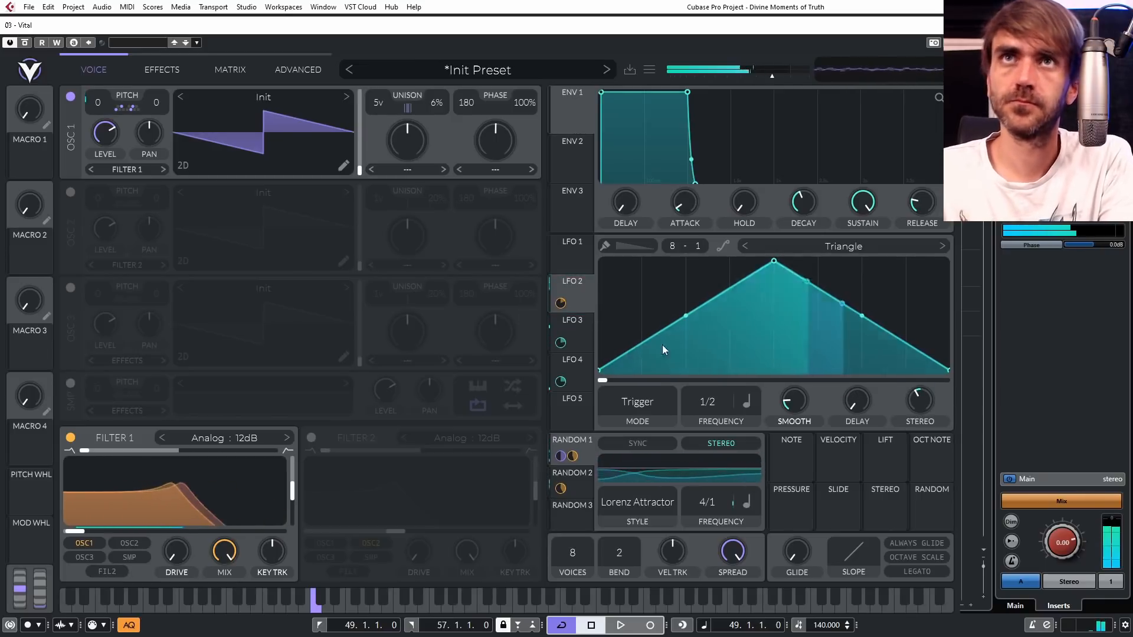
click(629, 70)
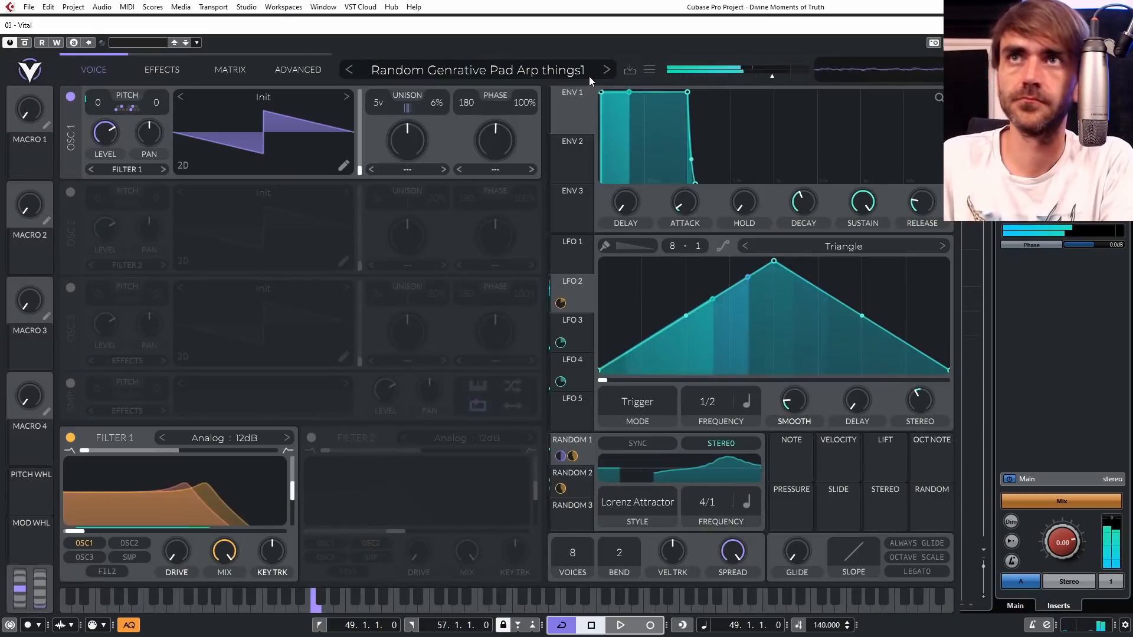
Try the Smear and Spectral Time Skew morphs on Osc 1 at different amounts.
click(413, 170)
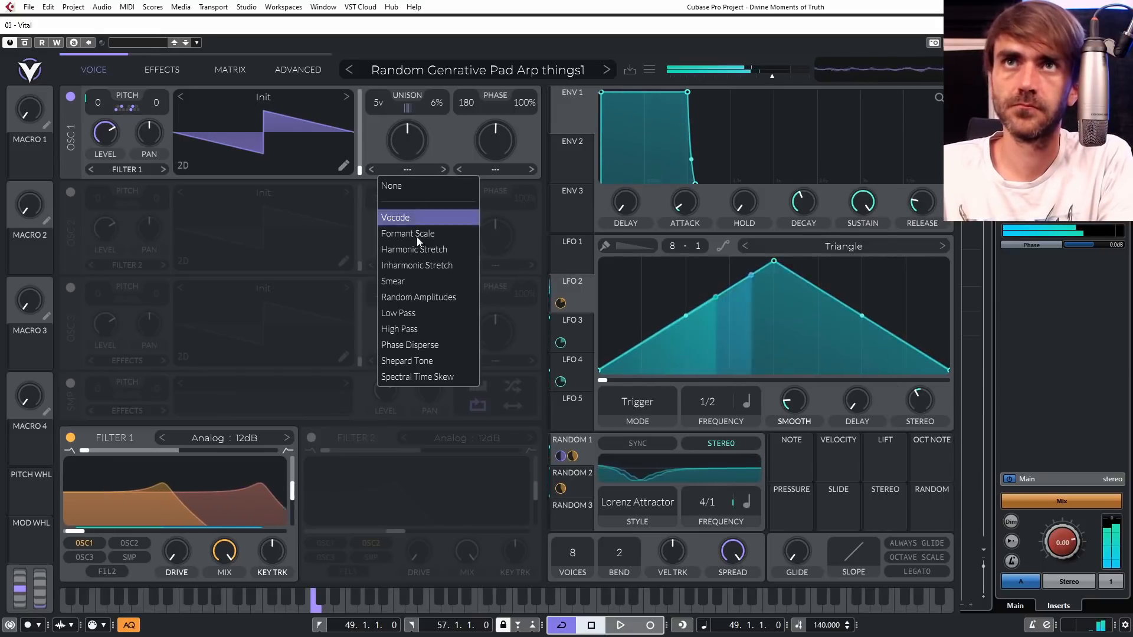
click(416, 278)
drag(402, 140, 390, 169)
click(400, 171)
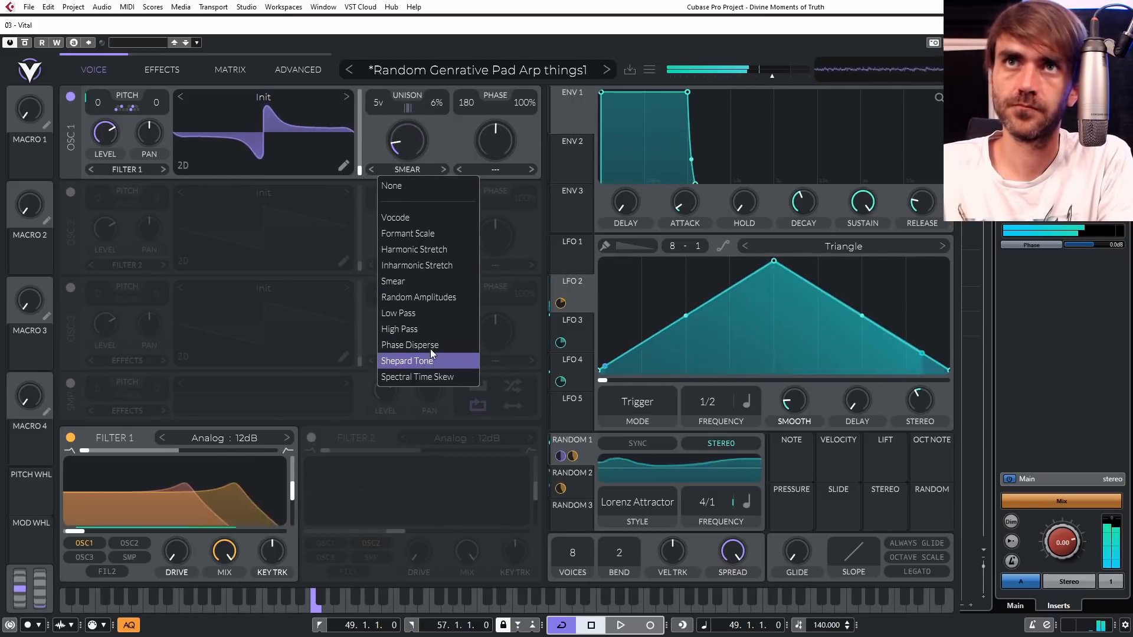
click(409, 378)
drag(408, 147, 445, 94)
Set Osc 1's spectral morph to Harmonic Stretch, modulate its amount with Random 2 and adjust the base amount.
click(413, 170)
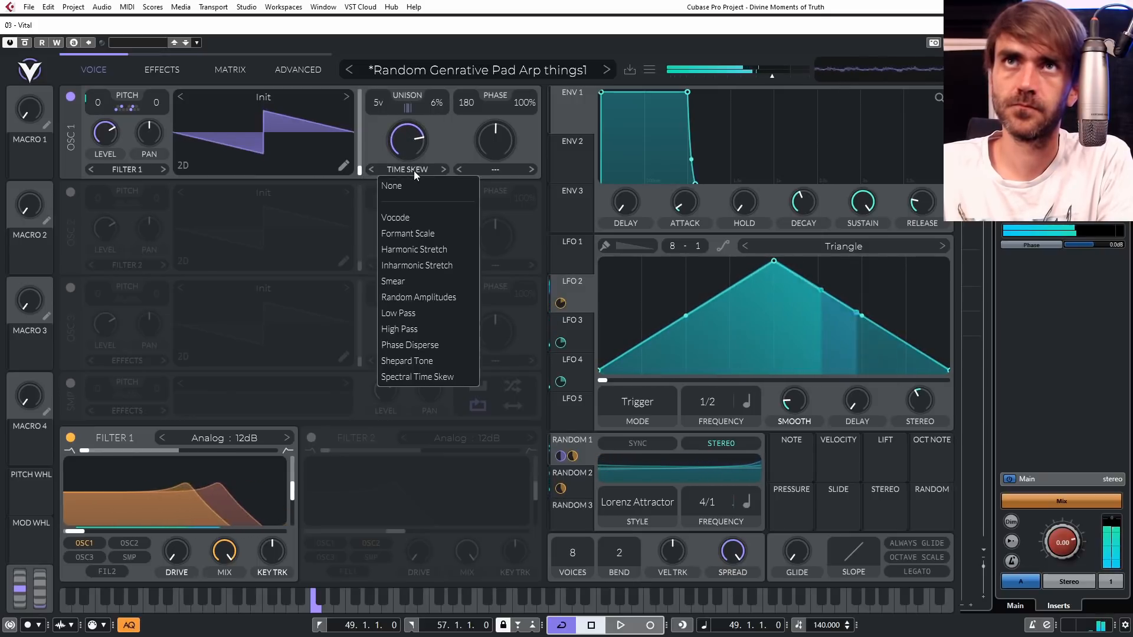
click(429, 249)
mouse_move(408, 153)
mouse_down()
mouse_move(405, 165)
mouse_move(416, 158)
mouse_up()
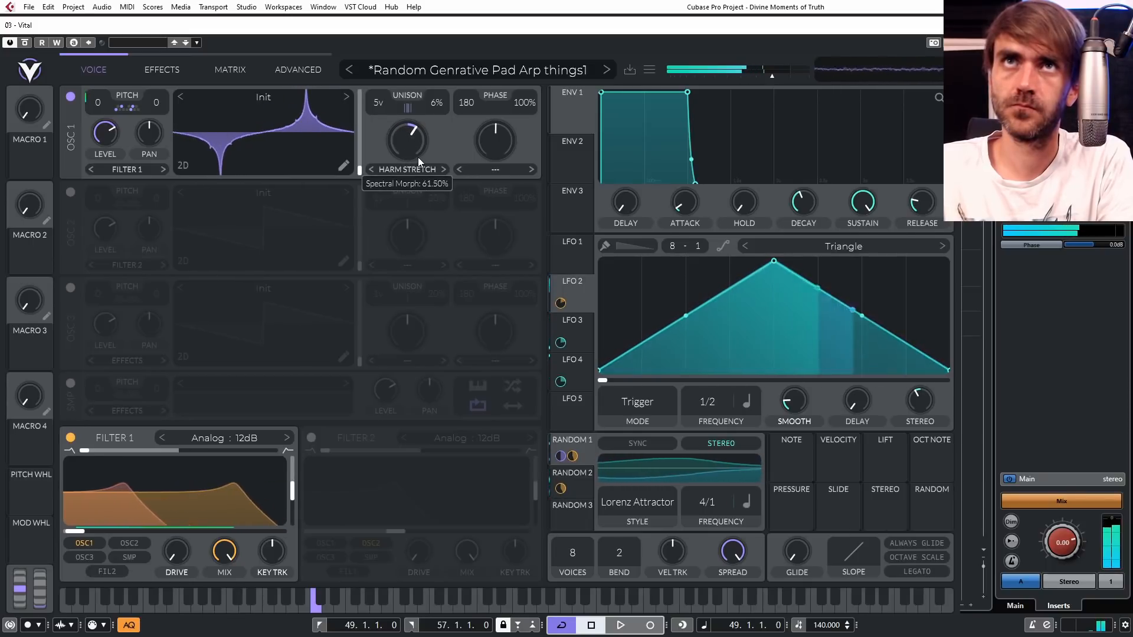
drag(580, 486, 407, 142)
mouse_move(406, 142)
mouse_down()
mouse_move(392, 154)
mouse_move(398, 148)
mouse_up()
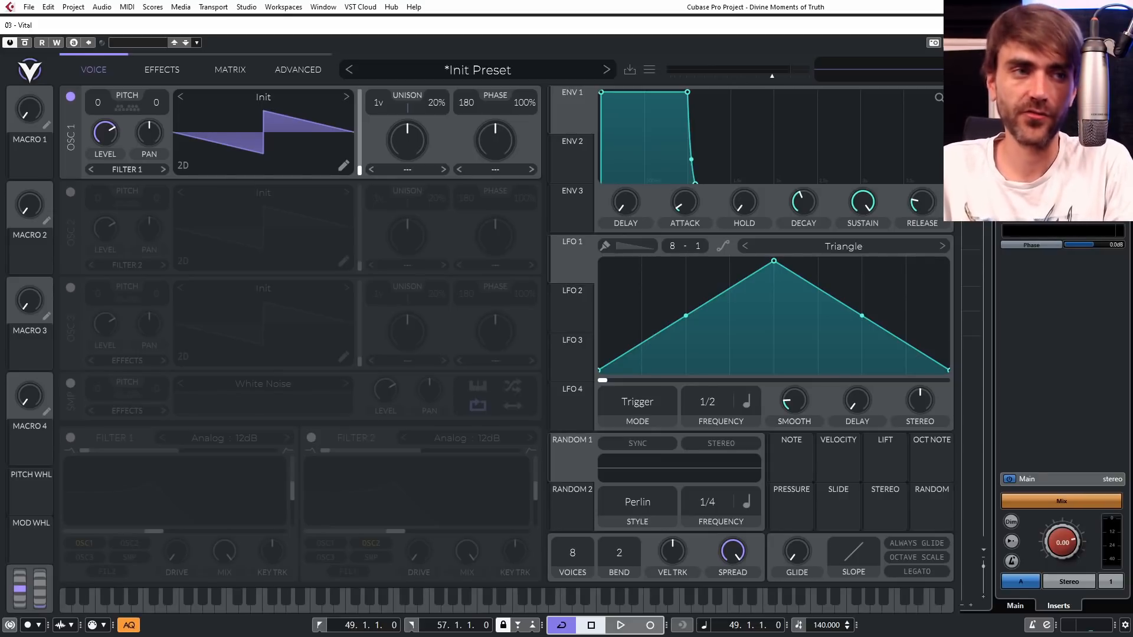
Open Osc 1's wavetable editor and set the drawing grid to 10 by 10.
click(343, 165)
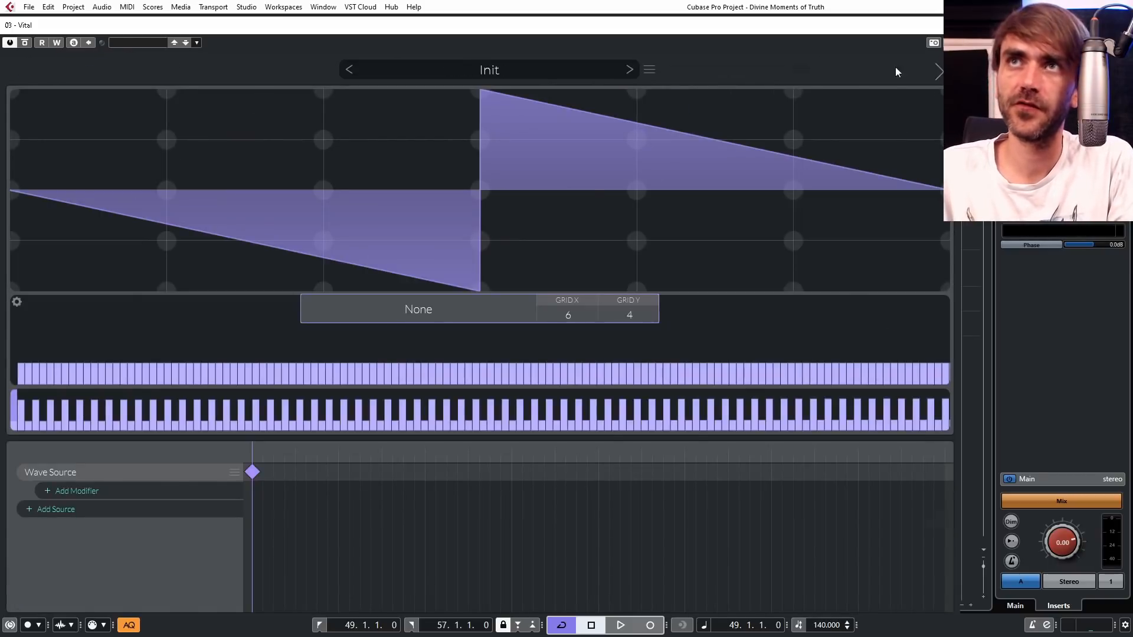
click(940, 71)
click(343, 166)
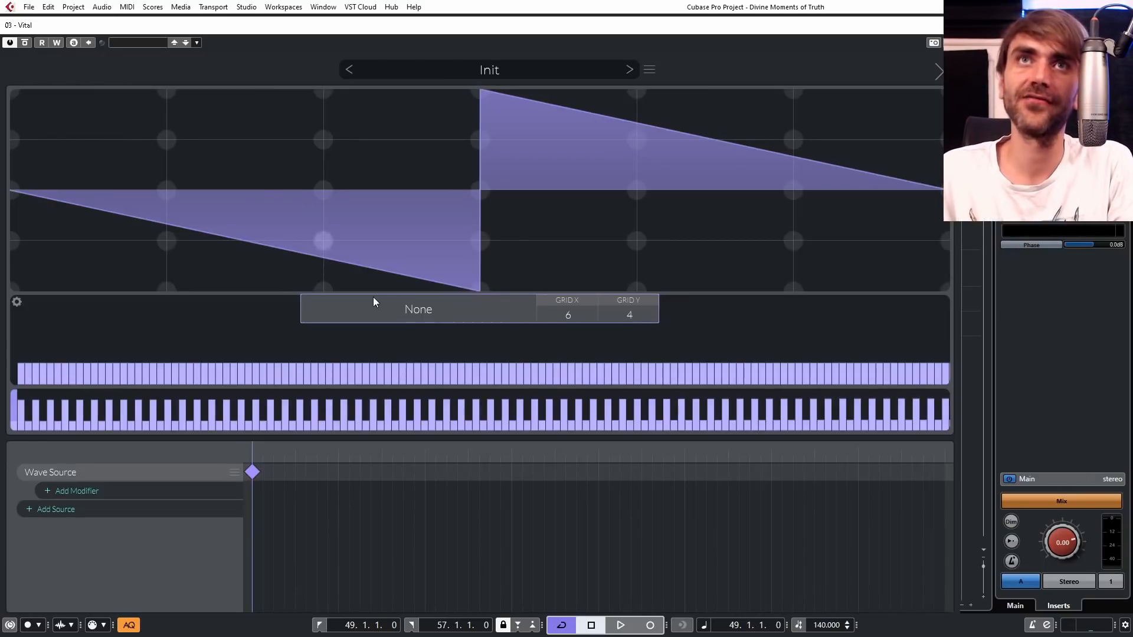
drag(572, 312, 597, 286)
drag(649, 317, 647, 289)
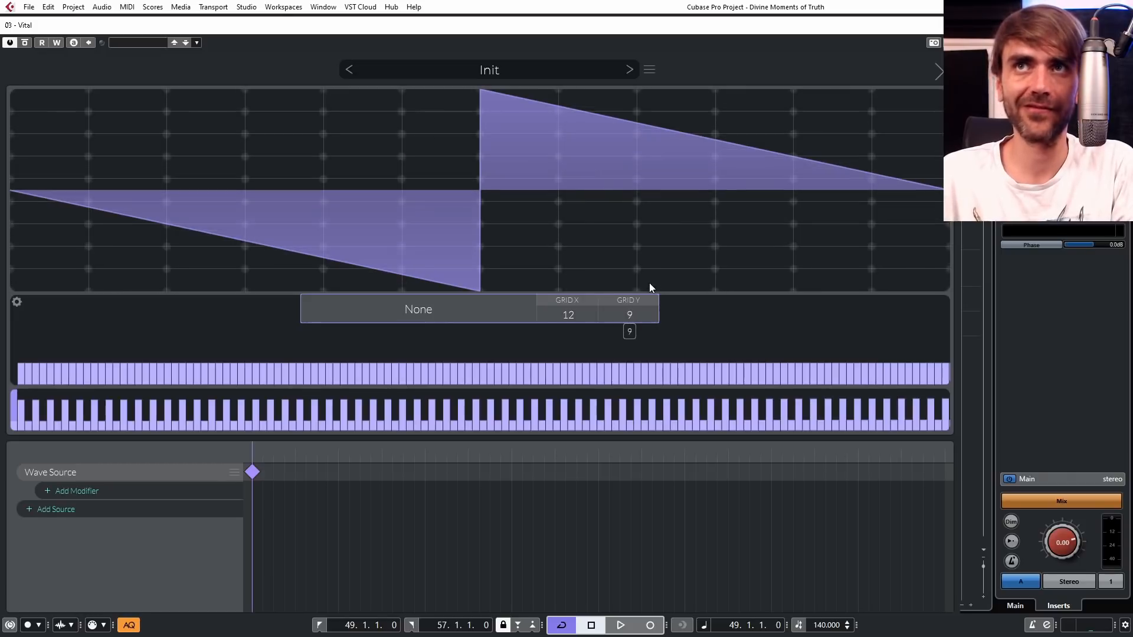
mouse_move(576, 313)
mouse_down()
mouse_move(587, 324)
mouse_move(569, 324)
mouse_move(578, 312)
mouse_move(640, 315)
mouse_move(577, 328)
mouse_up()
Reshape the first keyframe's saw wave into an irregular waveform of slopes and steps, refining the grid to 16 by 16.
drag(196, 271, 193, 291)
click(183, 282)
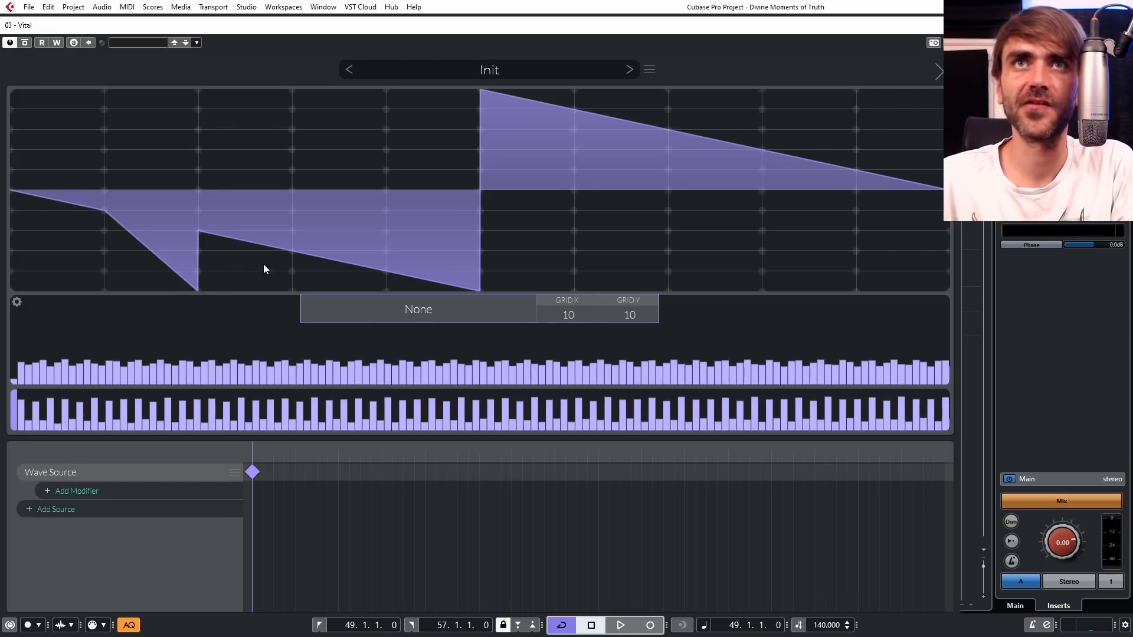
drag(278, 257, 200, 288)
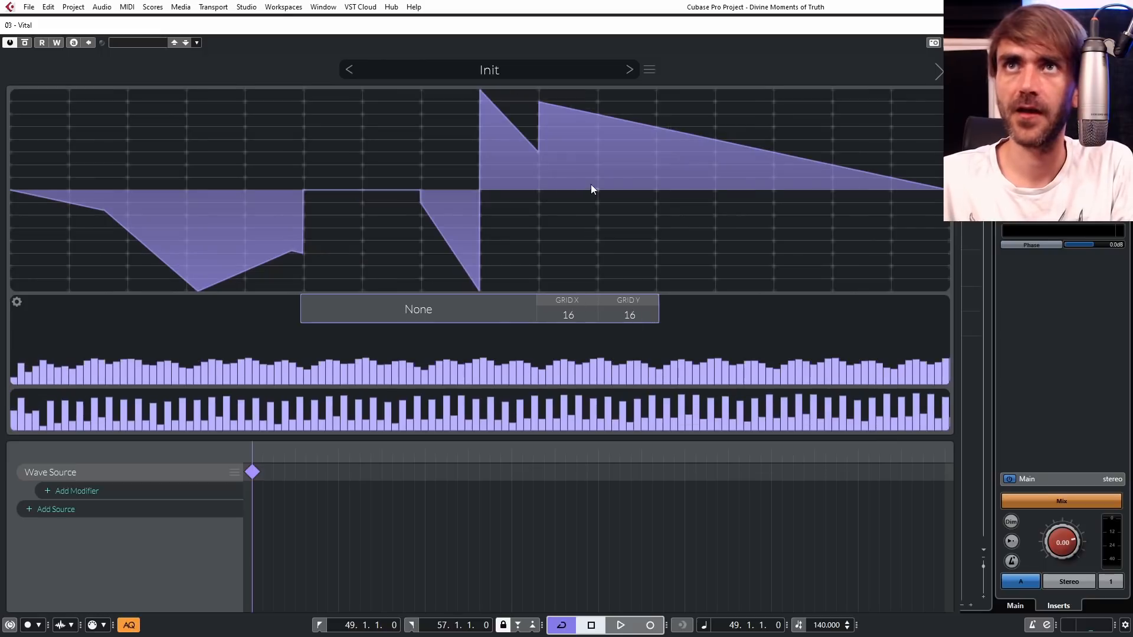
mouse_move(592, 183)
mouse_down()
mouse_move(743, 85)
mouse_move(944, 189)
mouse_up()
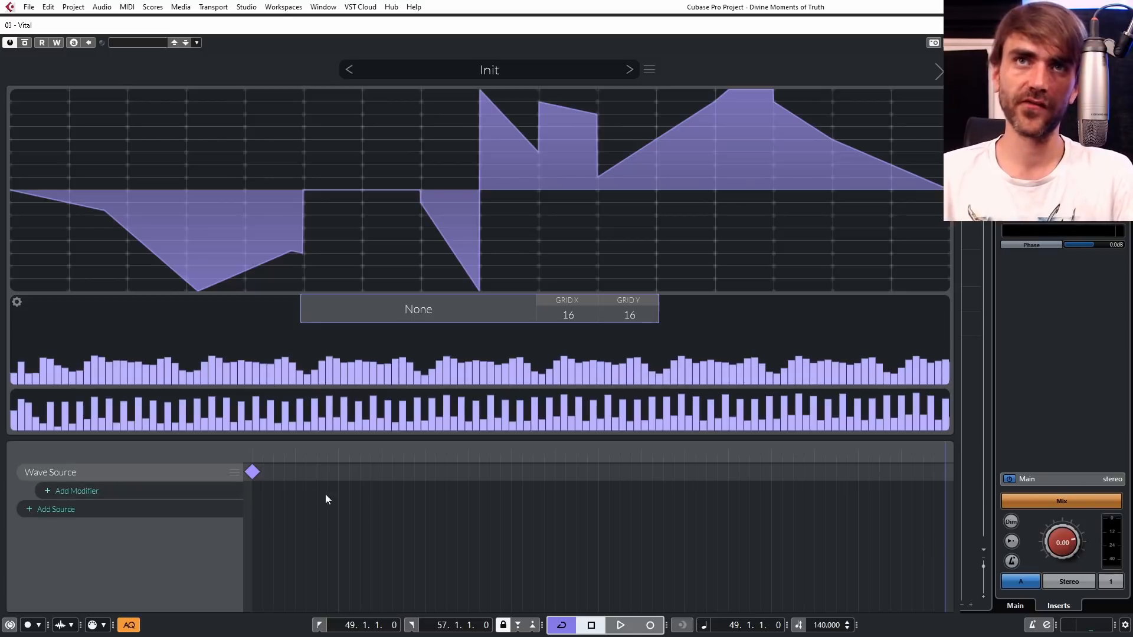
Create a second Wave Source keyframe at the end of the timeline and compare it with the first.
right_click(935, 472)
click(879, 481)
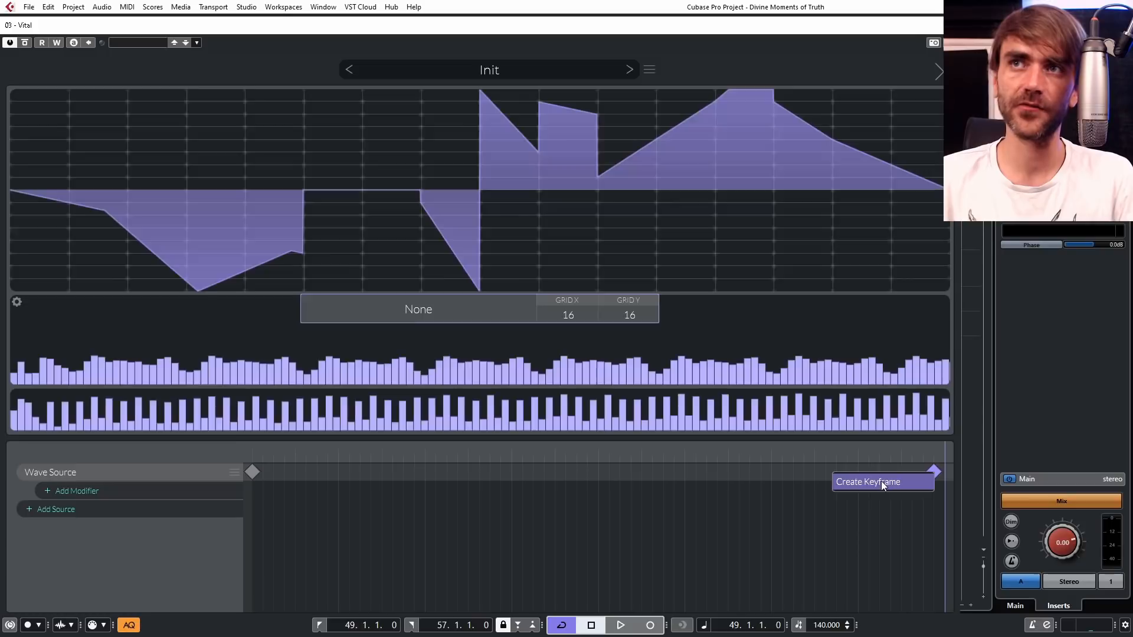
click(249, 475)
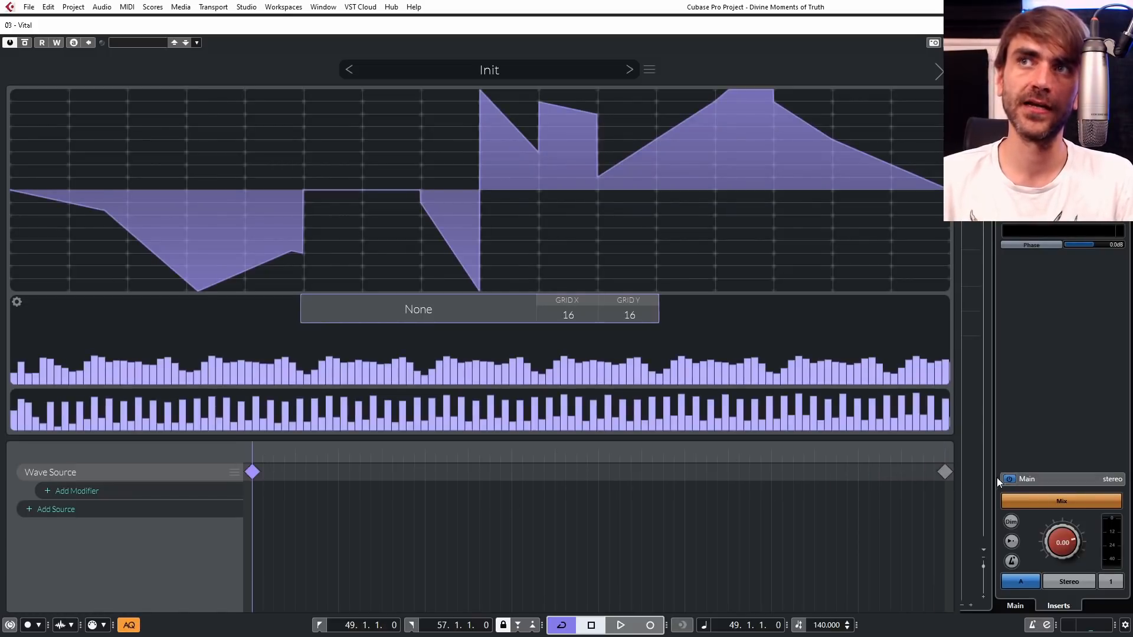
click(945, 472)
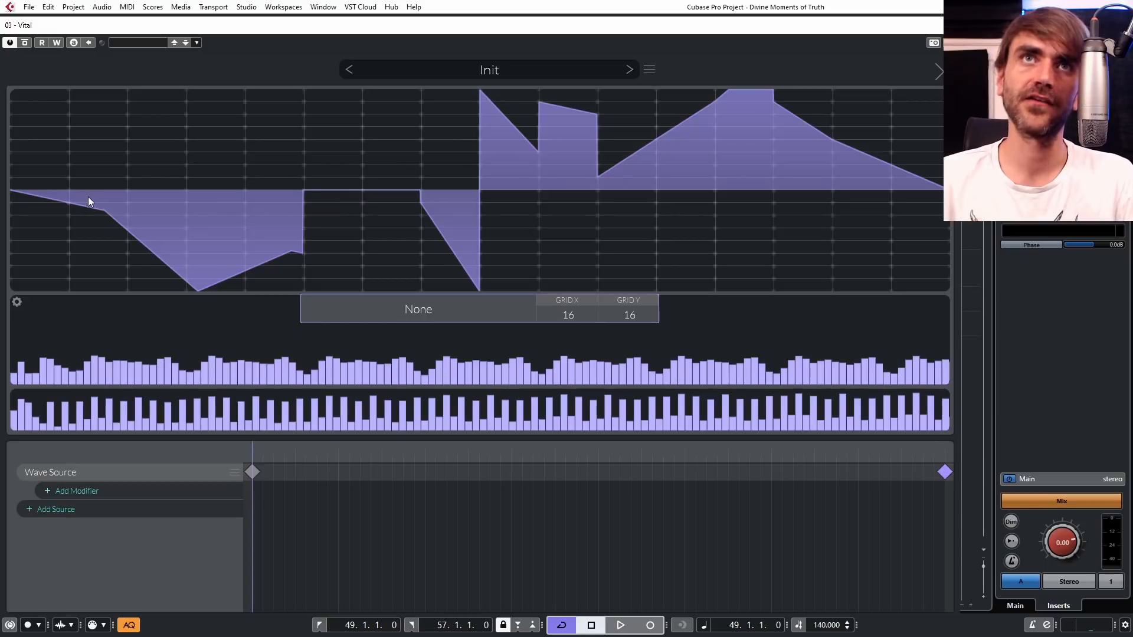
Set the grid to 6 by 6, redraw the end keyframe's waveform as a plain saw and compare both keyframes.
drag(567, 317, 573, 351)
drag(620, 319, 608, 375)
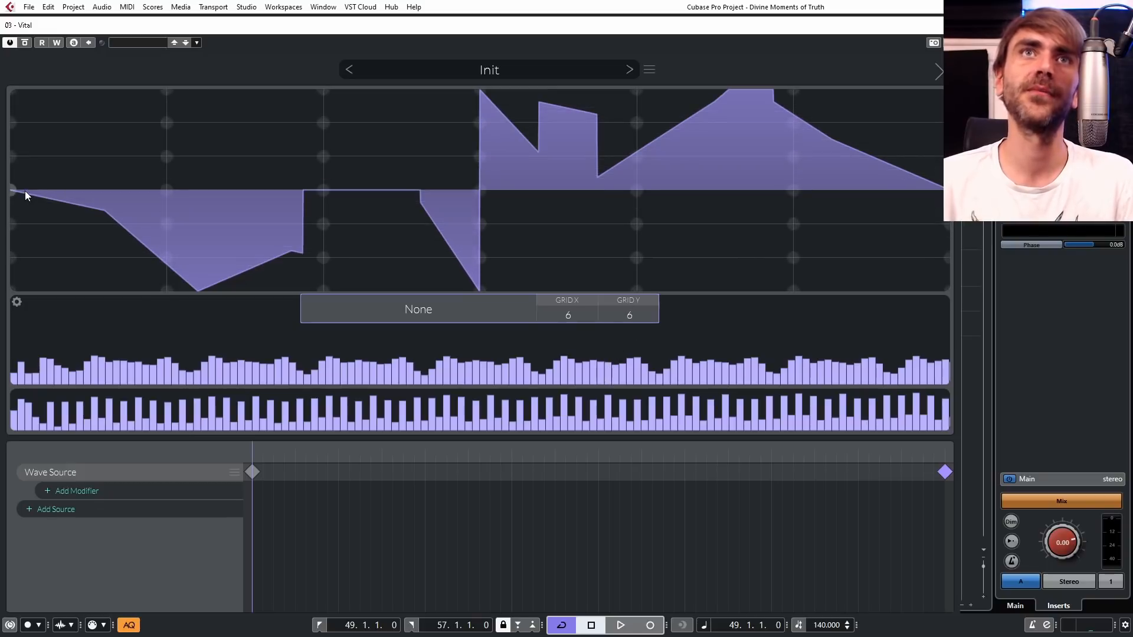
drag(349, 275, 484, 290)
mouse_move(484, 92)
mouse_down()
mouse_move(949, 191)
mouse_move(468, 84)
mouse_up()
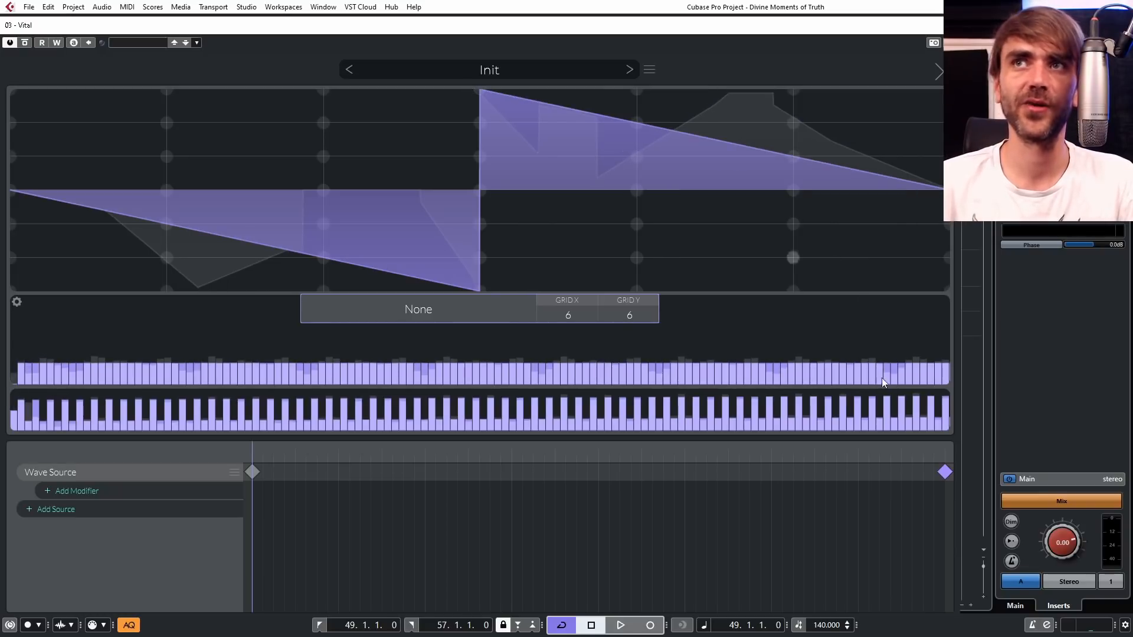
click(252, 471)
click(946, 472)
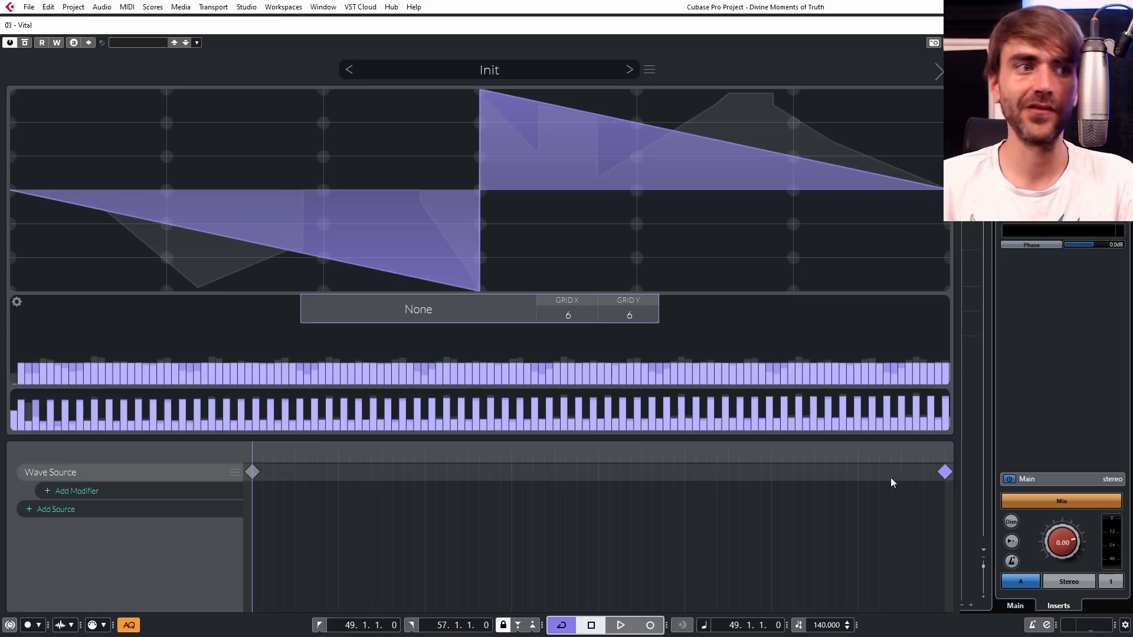
click(253, 473)
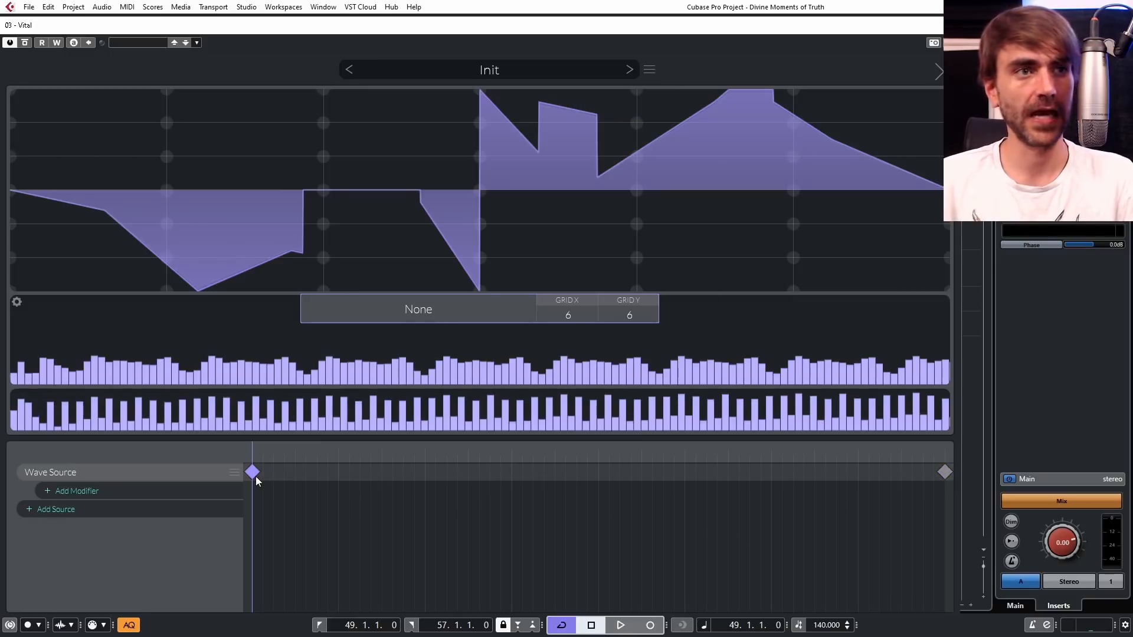
Try Waveform Blend between the Wave Source keyframes and scrub the start of the timeline.
click(400, 312)
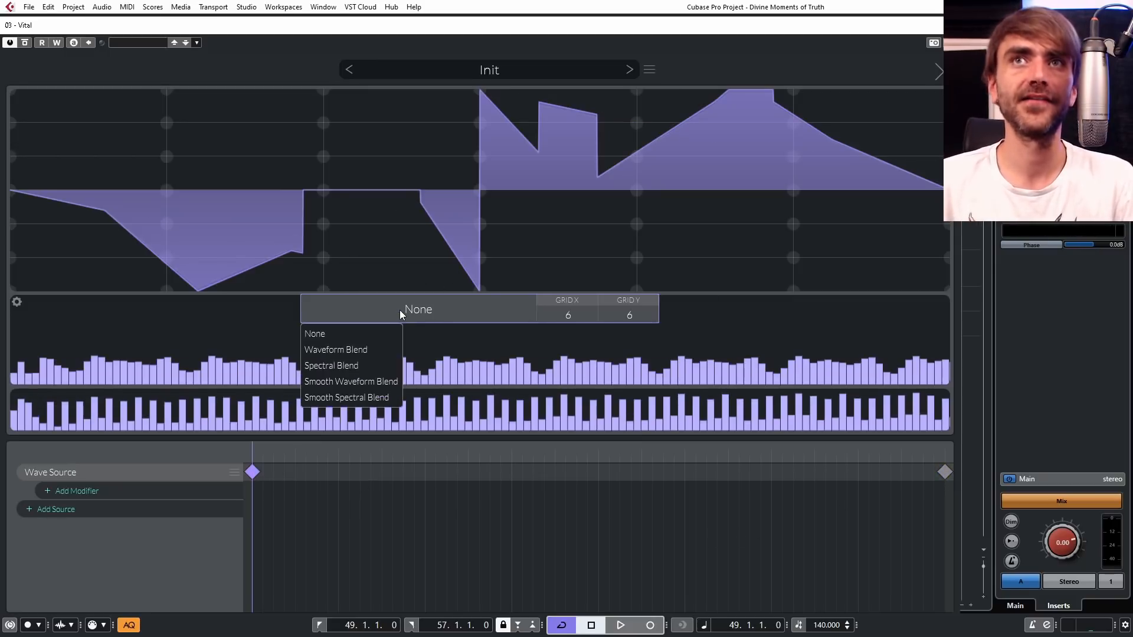
click(336, 349)
click(268, 475)
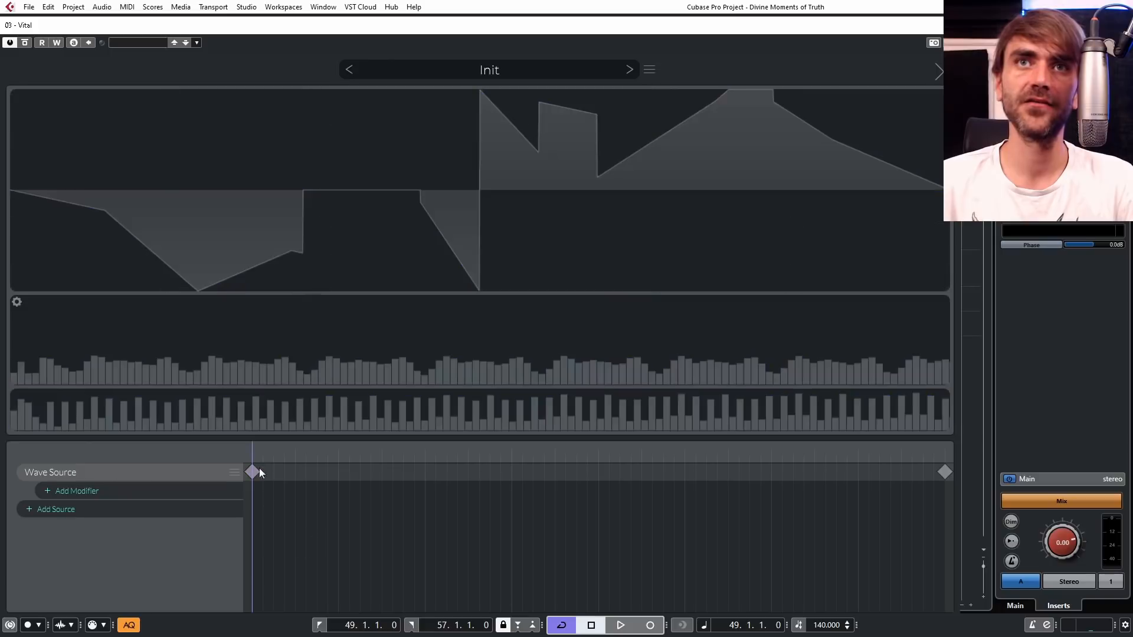
drag(274, 455, 238, 448)
Change the Wave Source blending to Spectral Blend and scrub the timeline to its end to preview the morph.
click(252, 472)
click(418, 309)
click(346, 363)
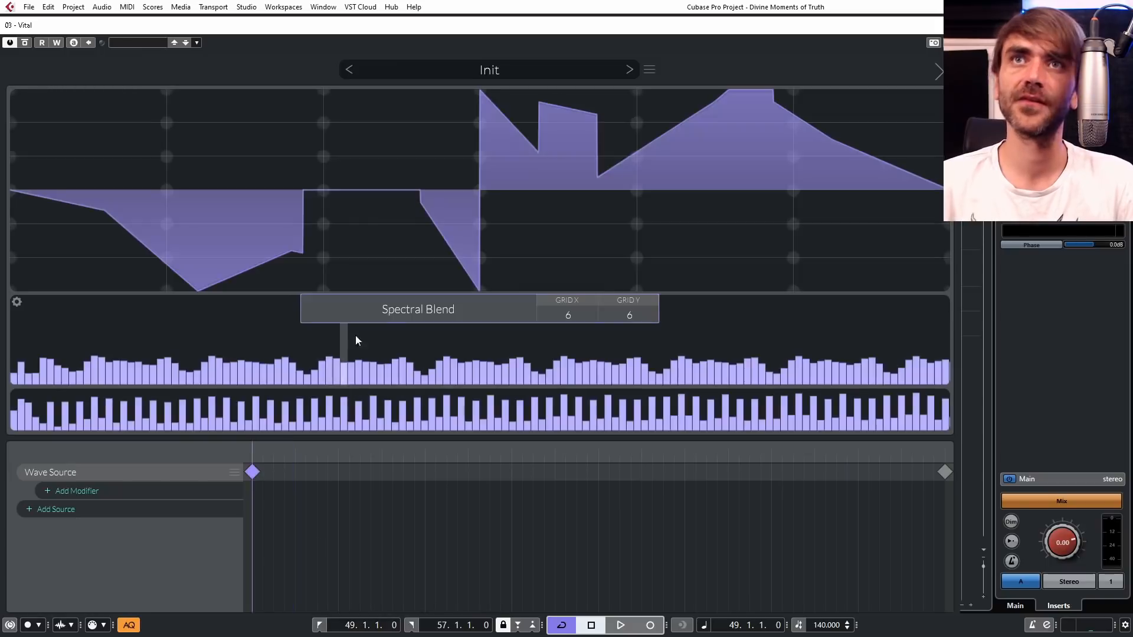
click(405, 311)
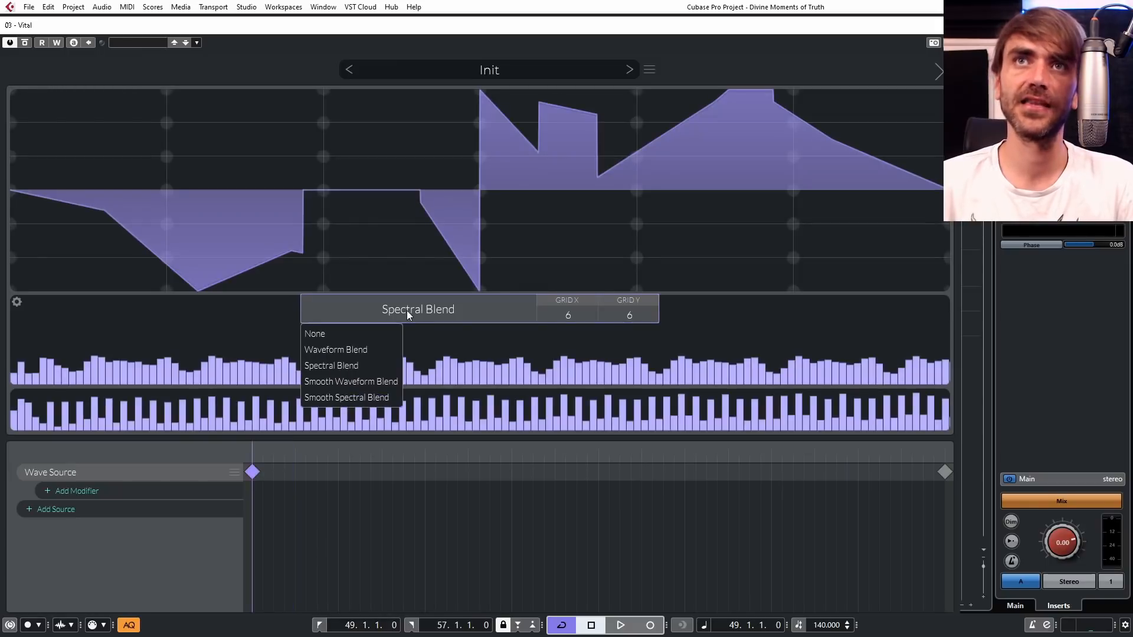
click(398, 529)
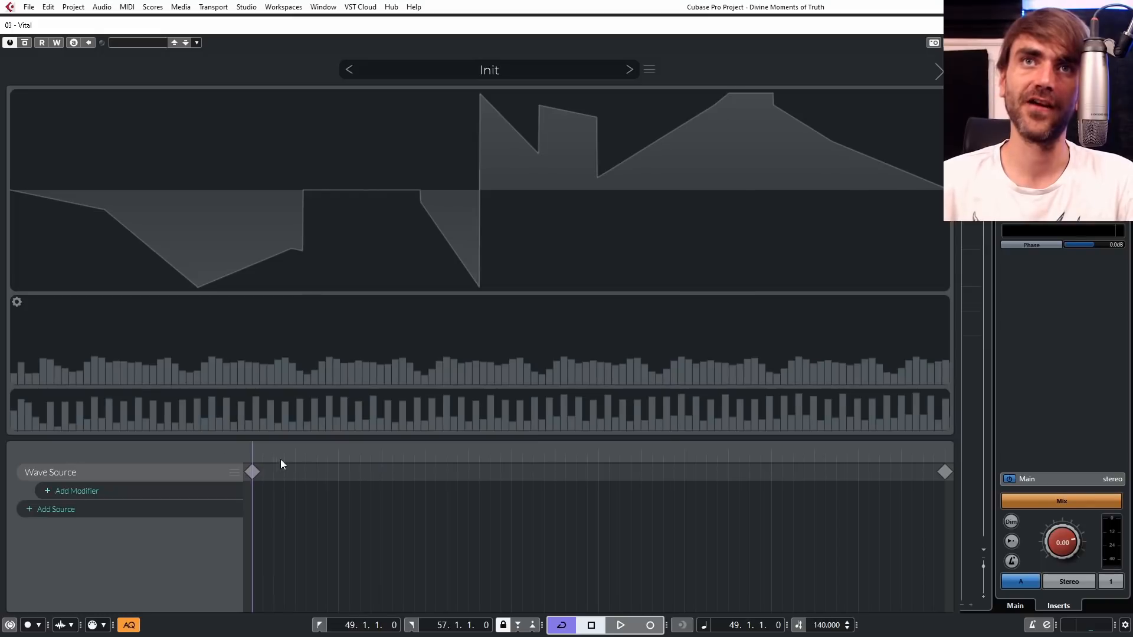
drag(277, 464, 940, 434)
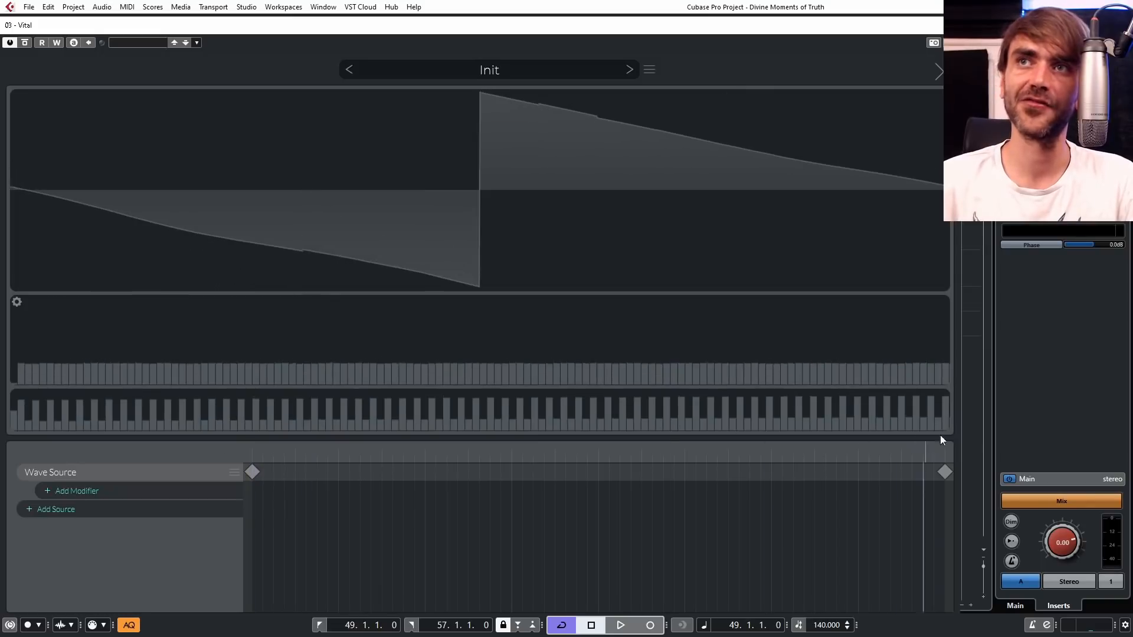
Add a Wave Folder modifier to the Wave Source and create a Wave Folder keyframe at the end of the timeline.
click(87, 492)
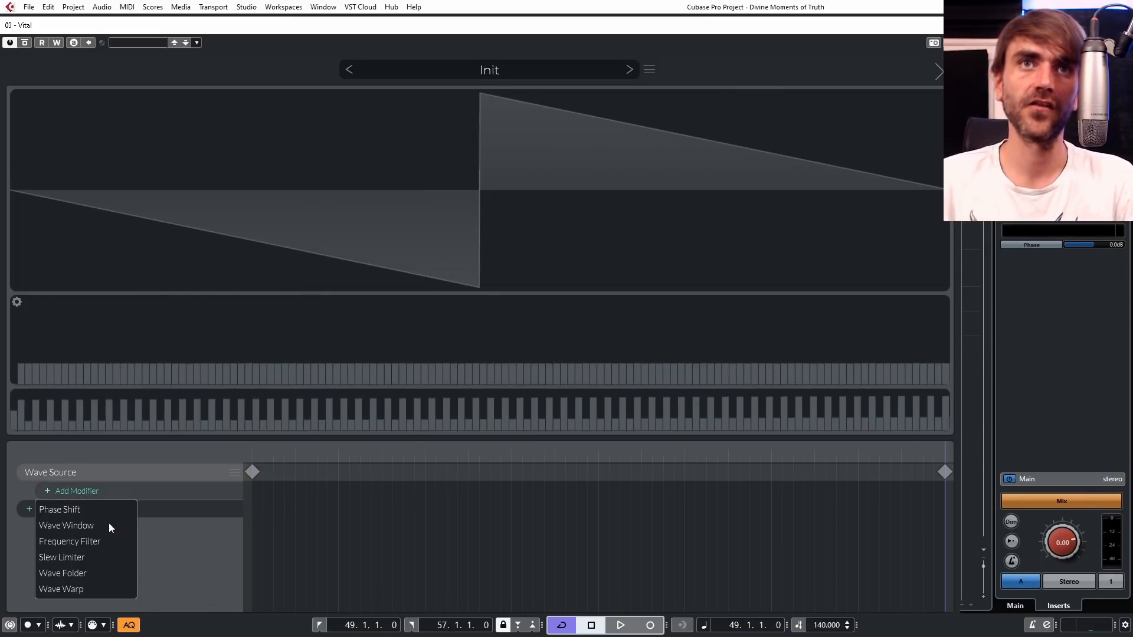
click(80, 574)
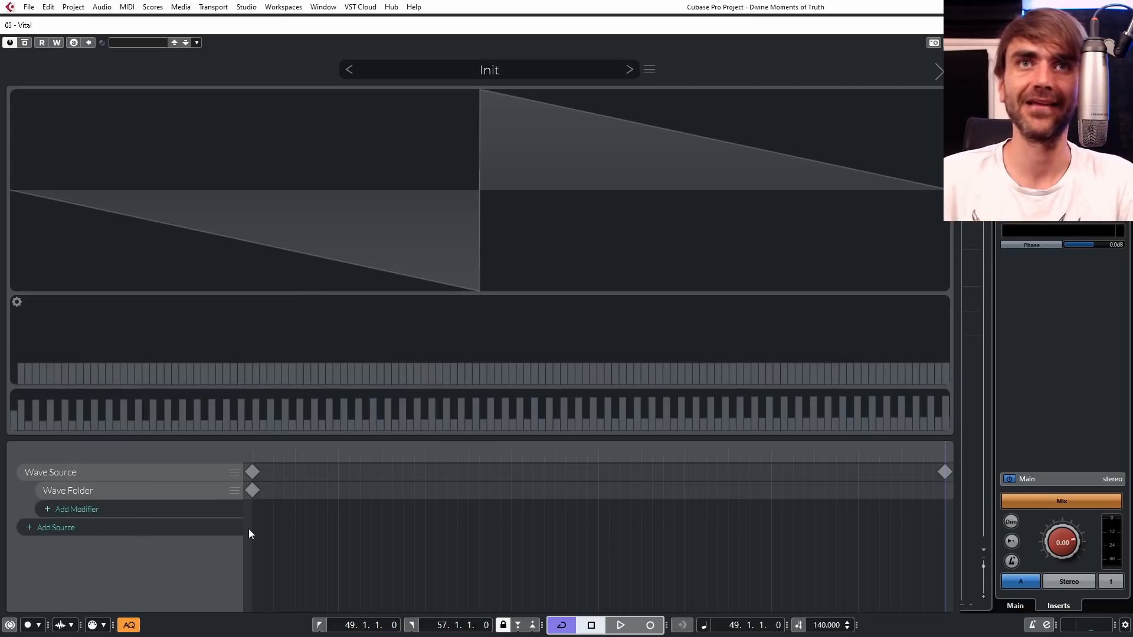
click(252, 492)
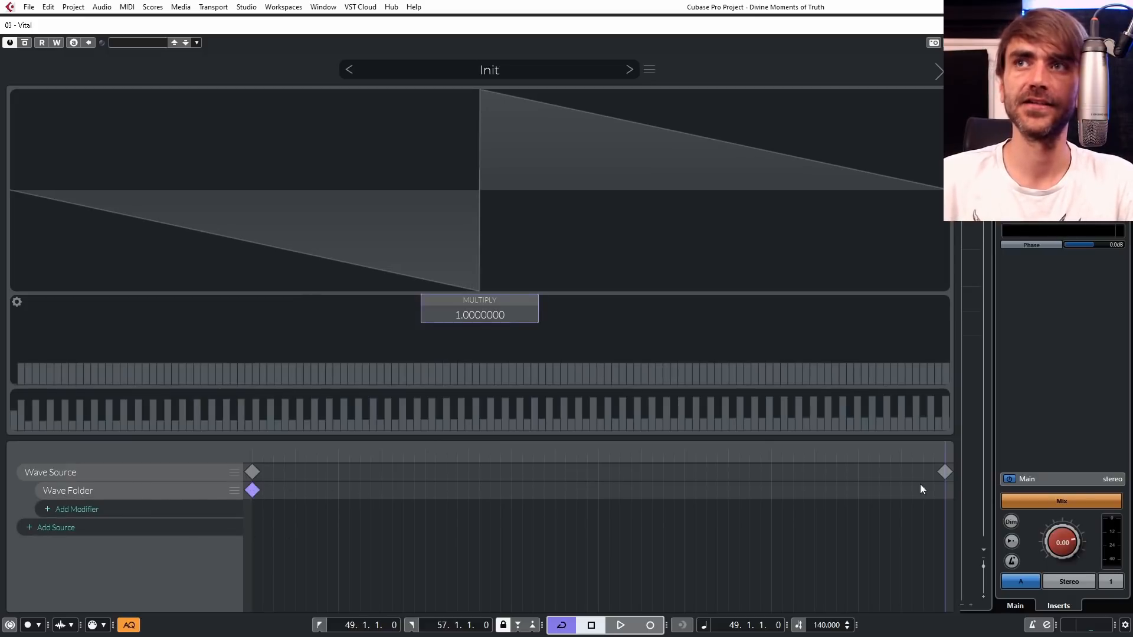
click(949, 490)
right_click(949, 491)
click(930, 496)
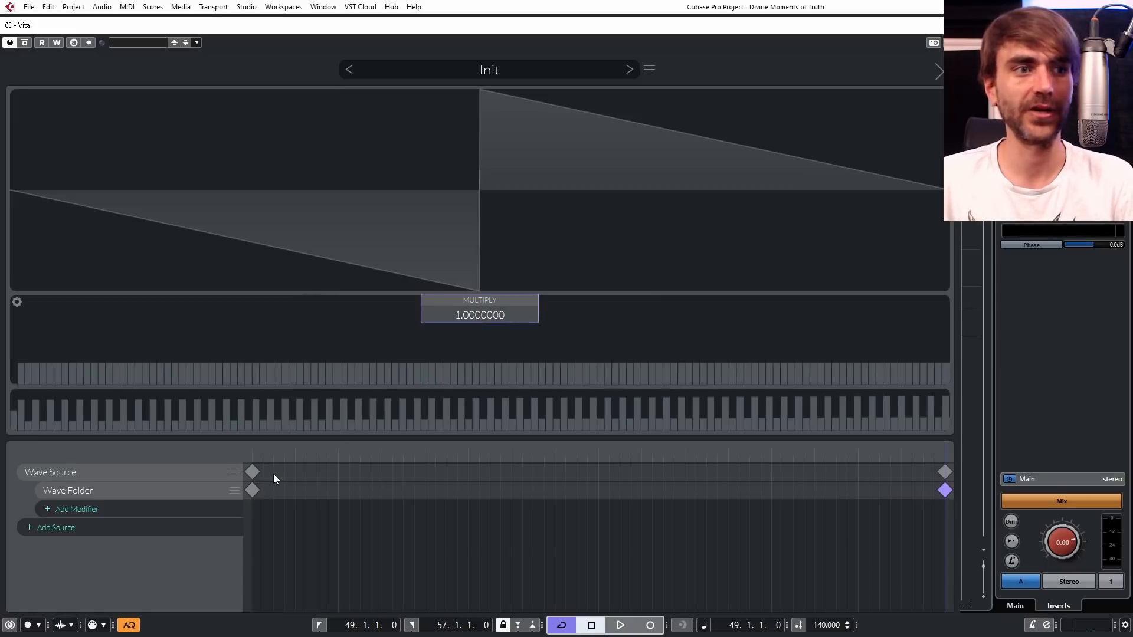
Set the end Wave Folder keyframe's Multiply to 32 and scrub back to the start of the timeline.
click(257, 450)
click(252, 490)
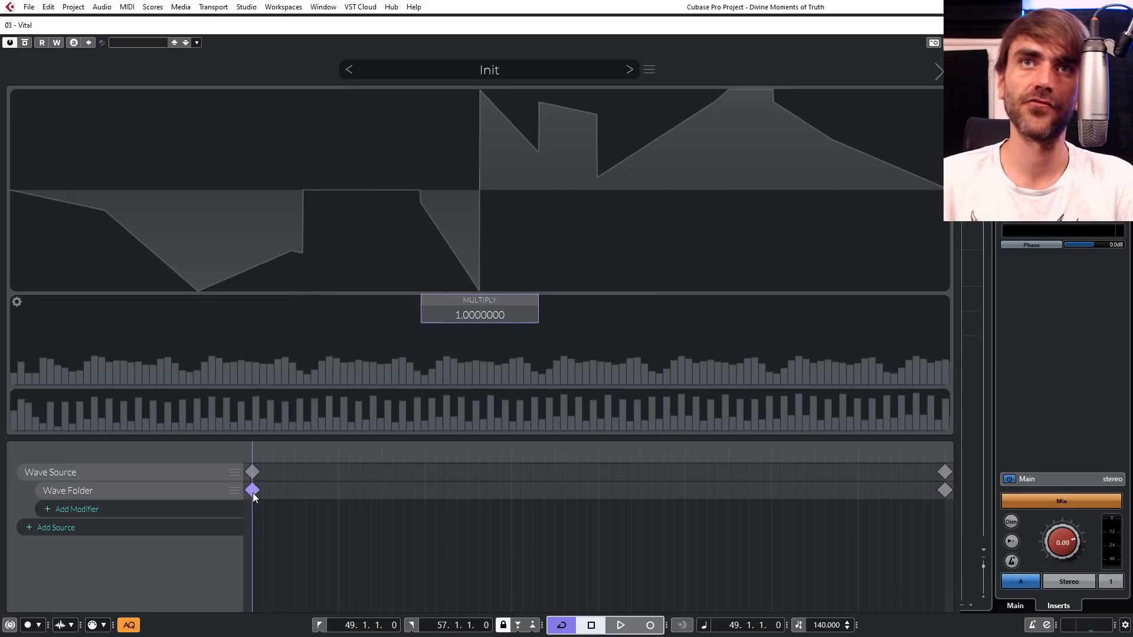
click(945, 490)
drag(444, 311, 525, 231)
drag(249, 445, 211, 388)
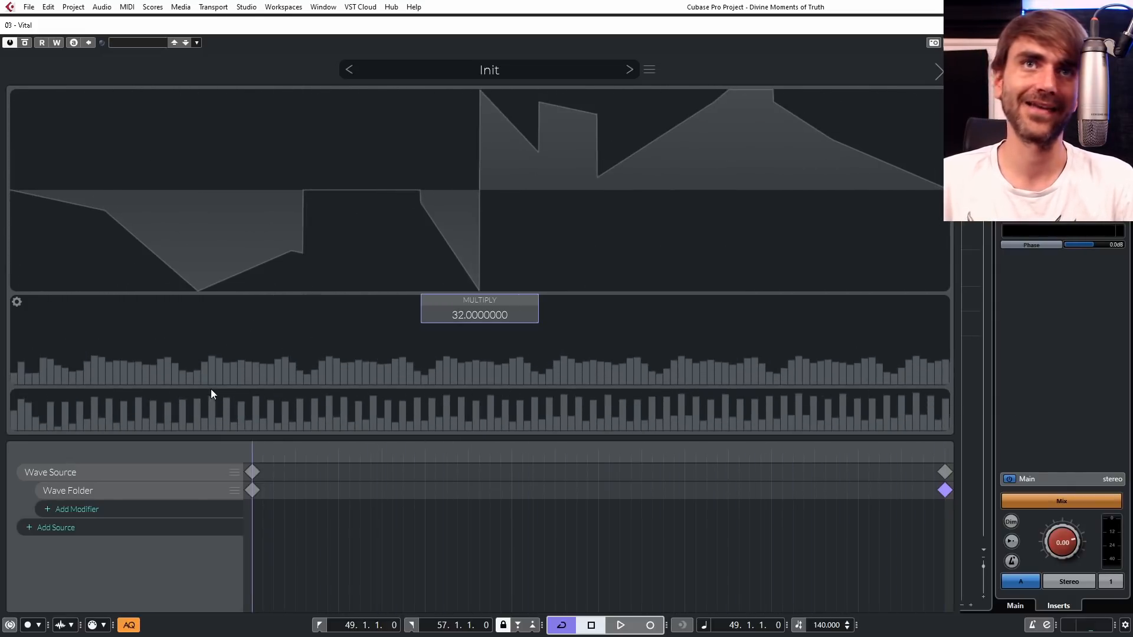
Add a Frequency Filter modifier and create two more keyframes for it, one near the end and one about a third along.
click(59, 510)
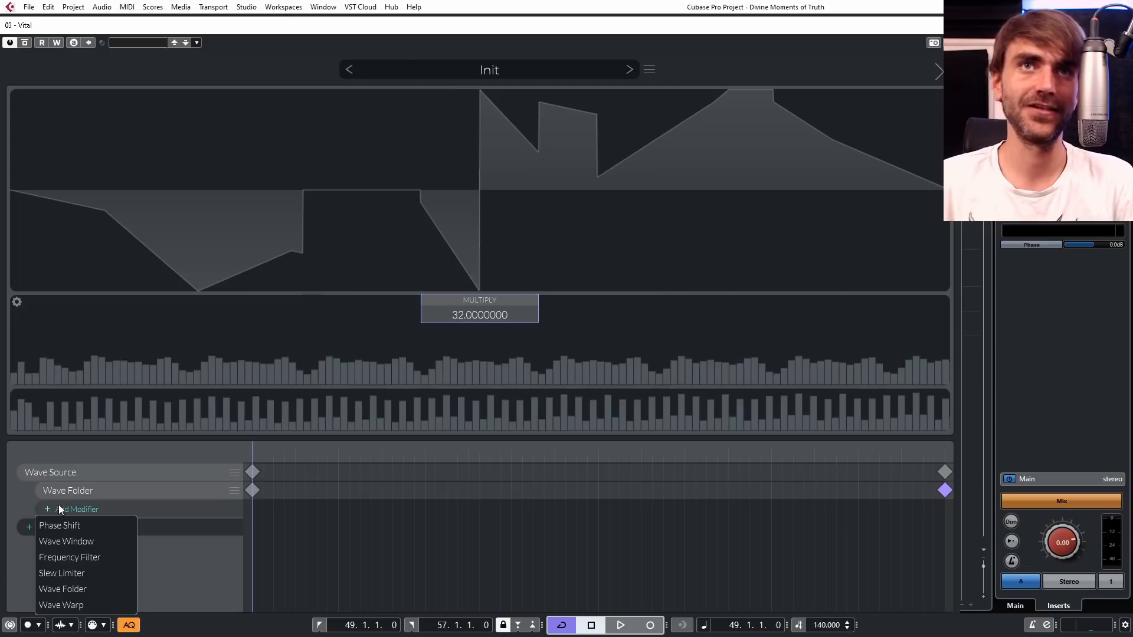
click(74, 557)
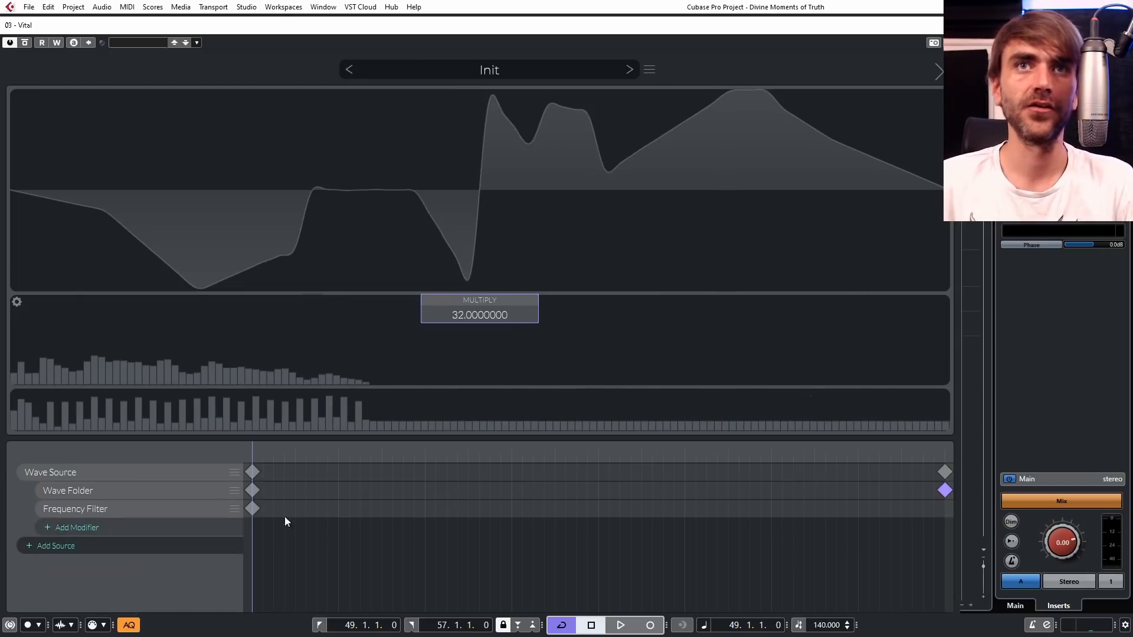
click(873, 511)
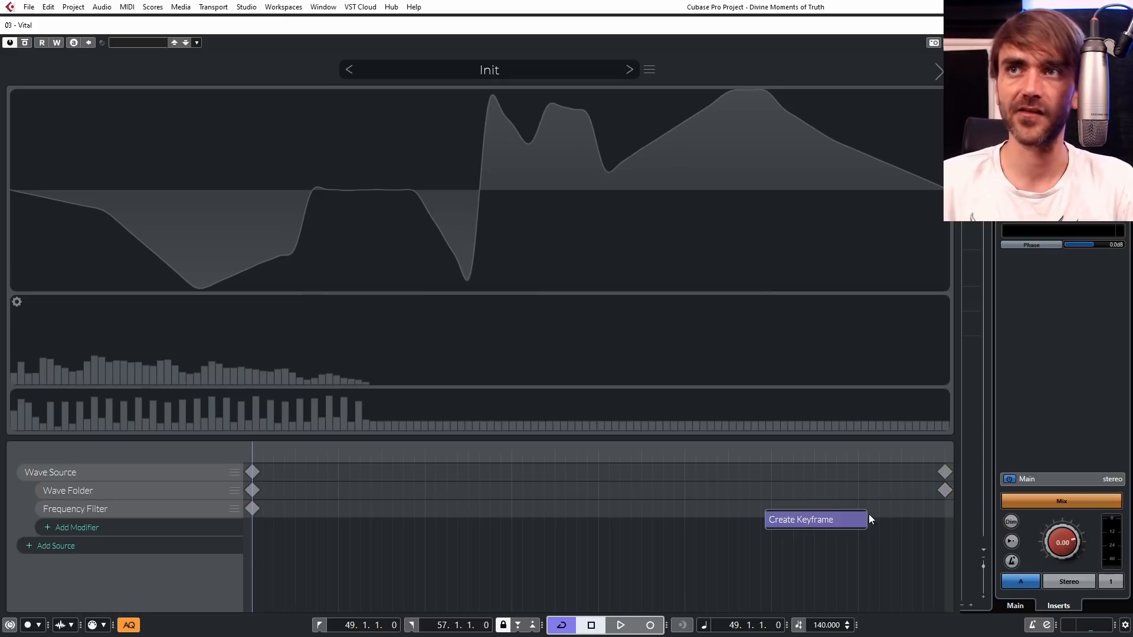
double_click(865, 510)
click(480, 513)
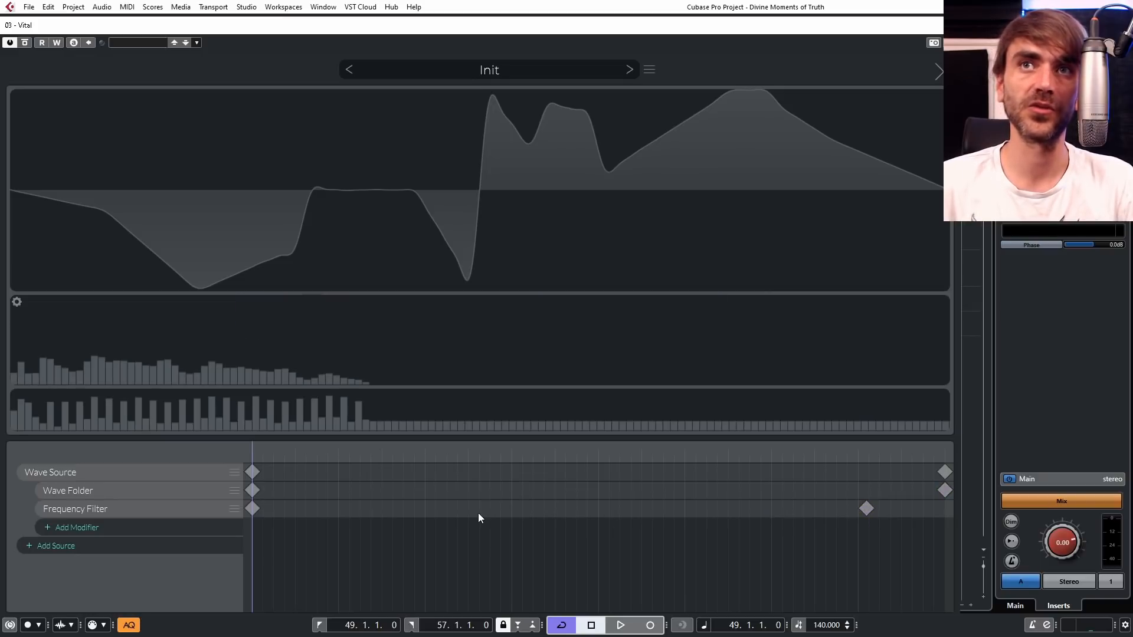
double_click(477, 509)
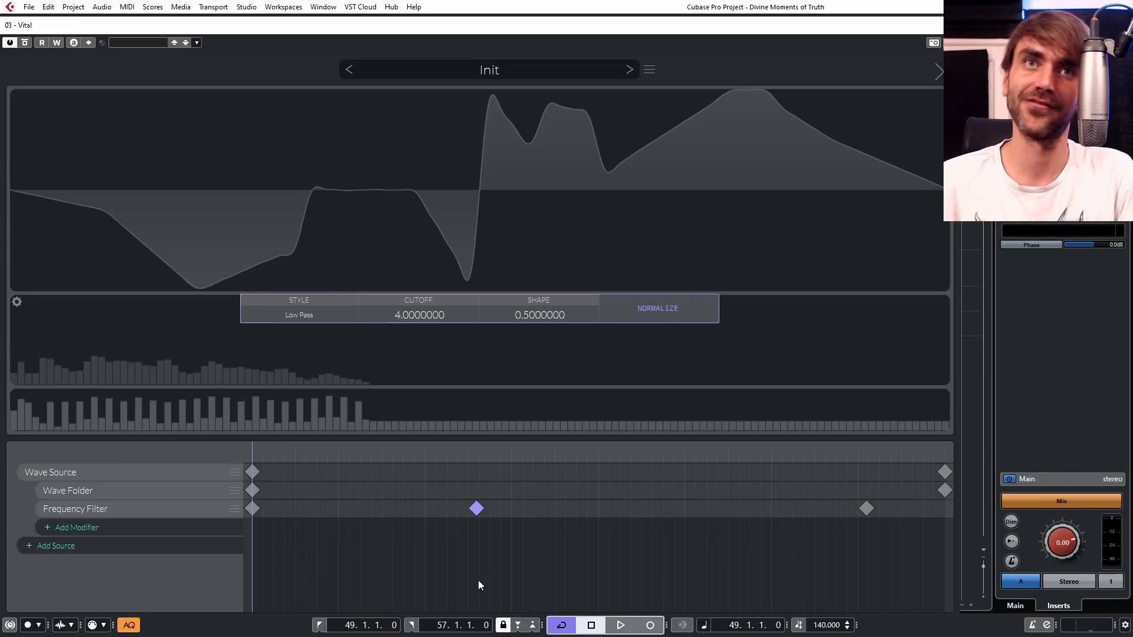
Set the first Frequency Filter keyframe to Band Pass with a cutoff of 3.95 and a shape of 0.42.
click(253, 508)
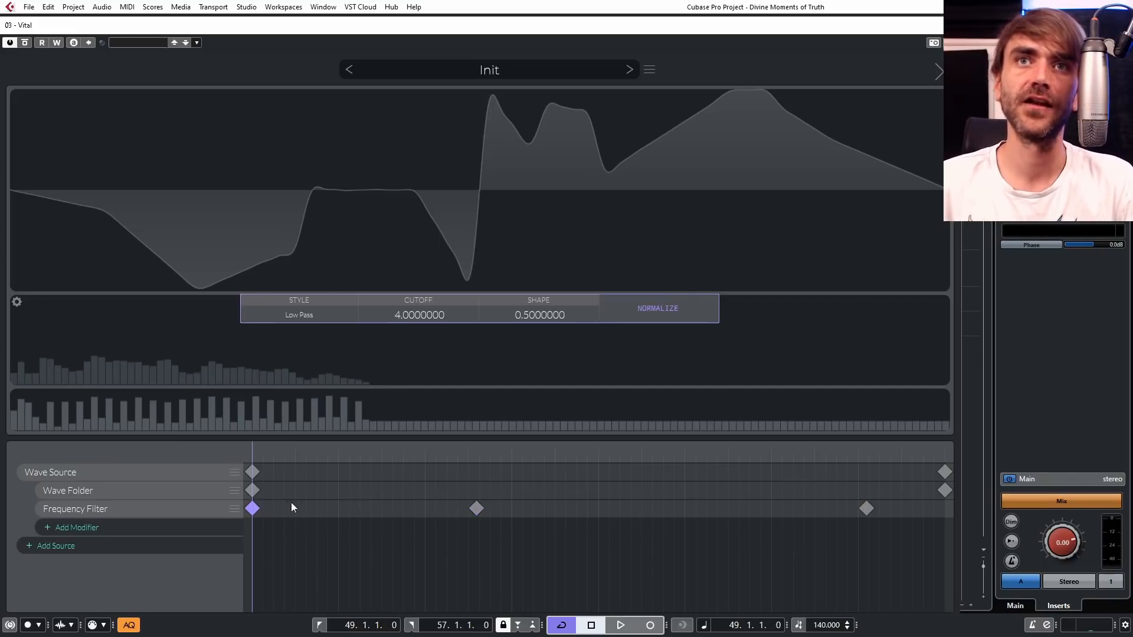
click(293, 313)
click(287, 349)
mouse_move(422, 315)
mouse_down()
mouse_move(418, 300)
mouse_move(409, 323)
mouse_up()
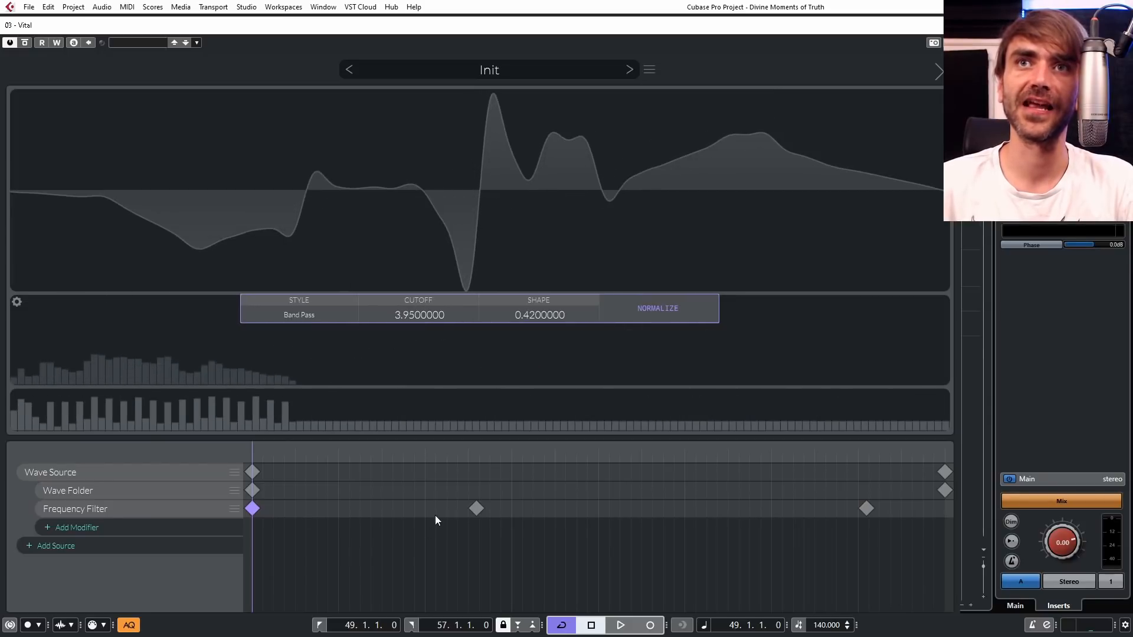
Raise the cutoff of the middle Frequency Filter keyframe and set the last keyframe's shape to 1.
click(476, 508)
drag(391, 315, 411, 306)
click(866, 508)
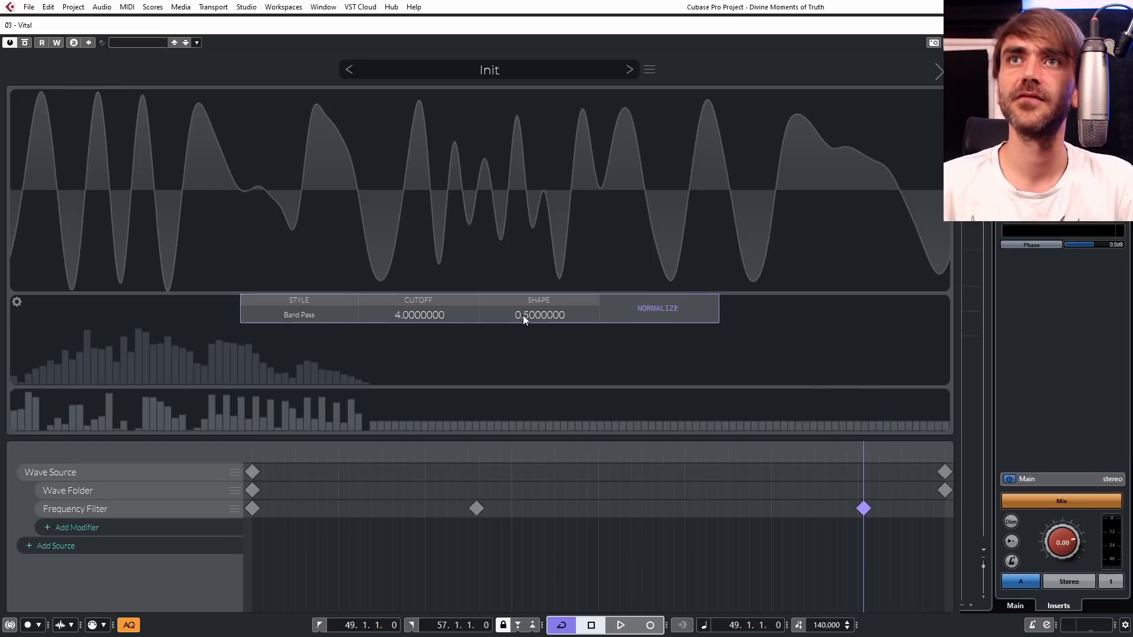
drag(514, 311, 543, 243)
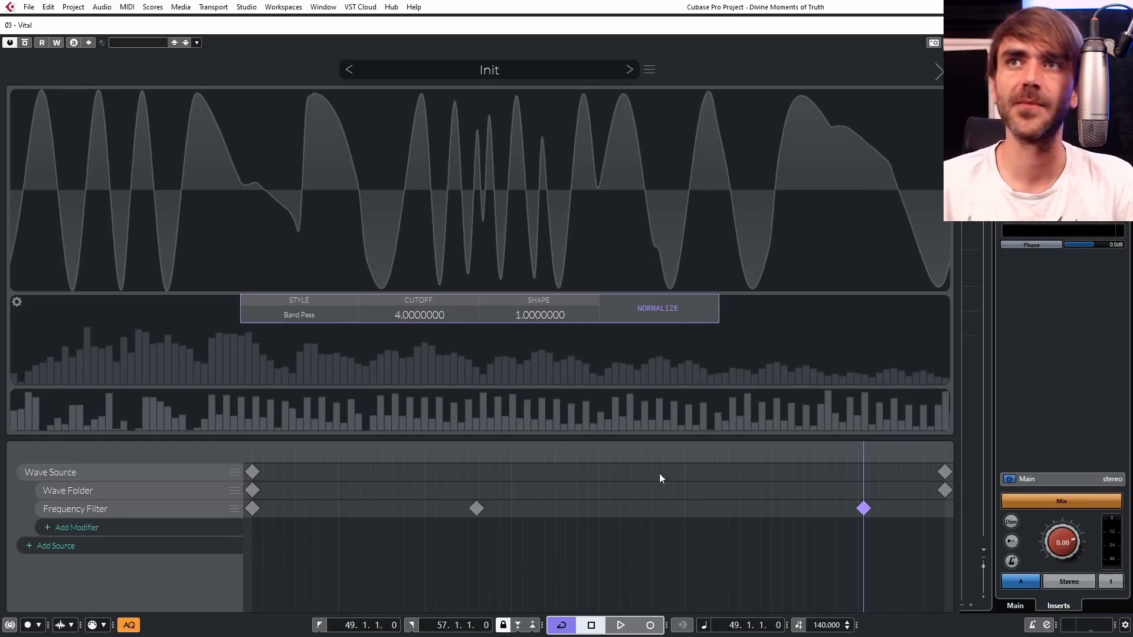
Move the last Frequency Filter keyframe to the timeline's end and the middle one to about 40 percent along.
drag(863, 508, 958, 518)
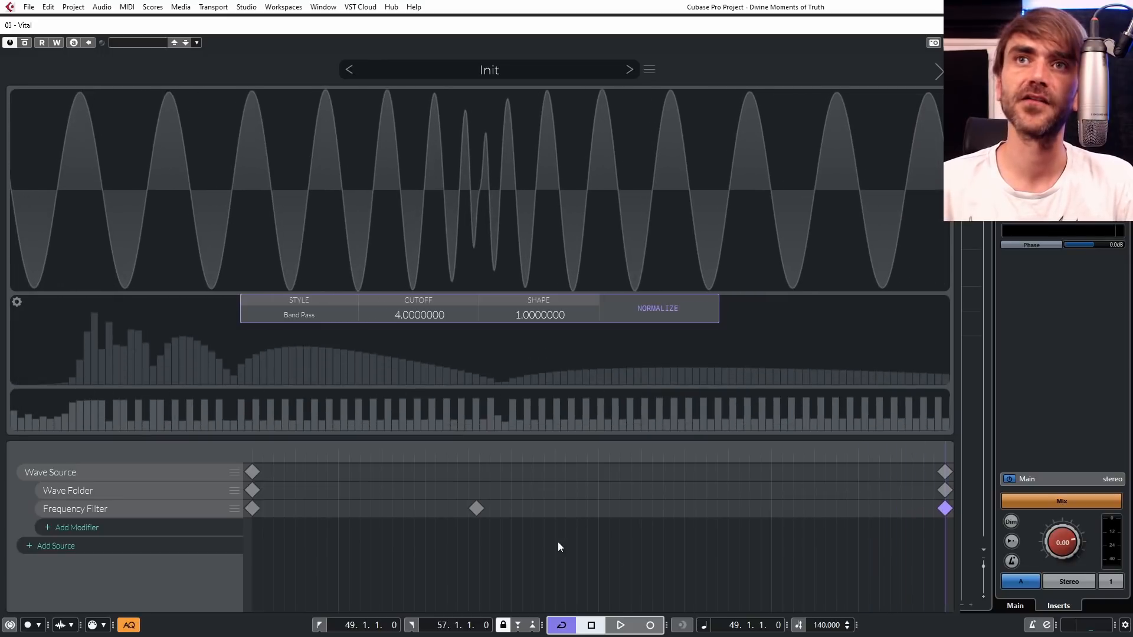
drag(476, 508, 541, 515)
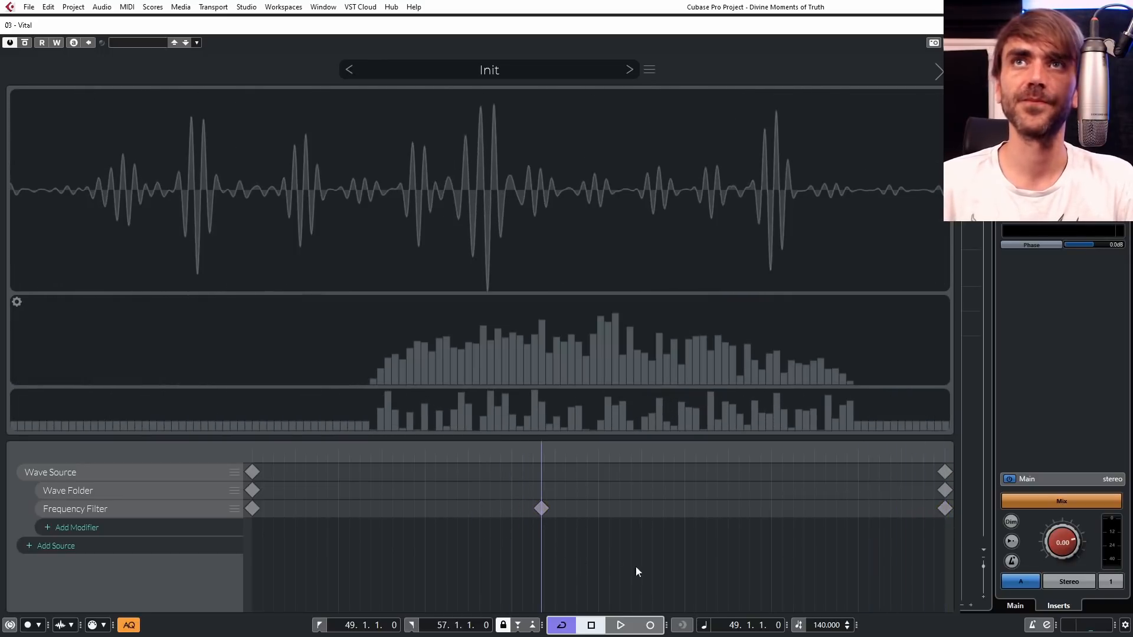
Close the wavetable editor, transpose oscillator 1 to -12 semitones and sweep its wavetable position to audition the morph.
click(938, 71)
mouse_move(359, 174)
mouse_down()
mouse_move(366, 73)
mouse_move(349, 193)
mouse_up()
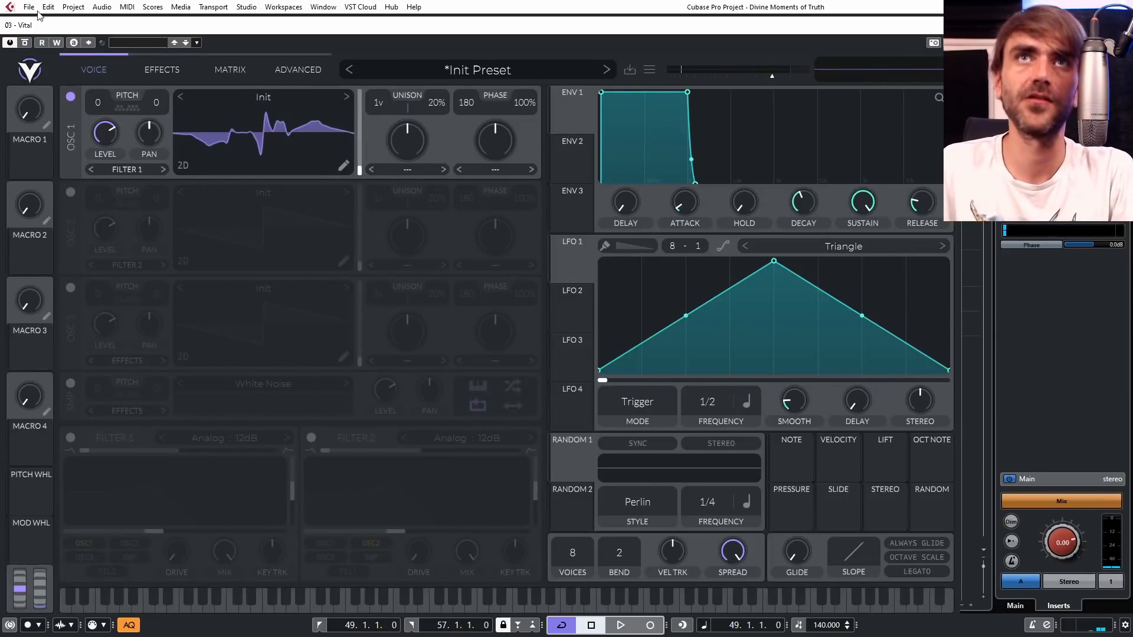
drag(96, 103, 90, 158)
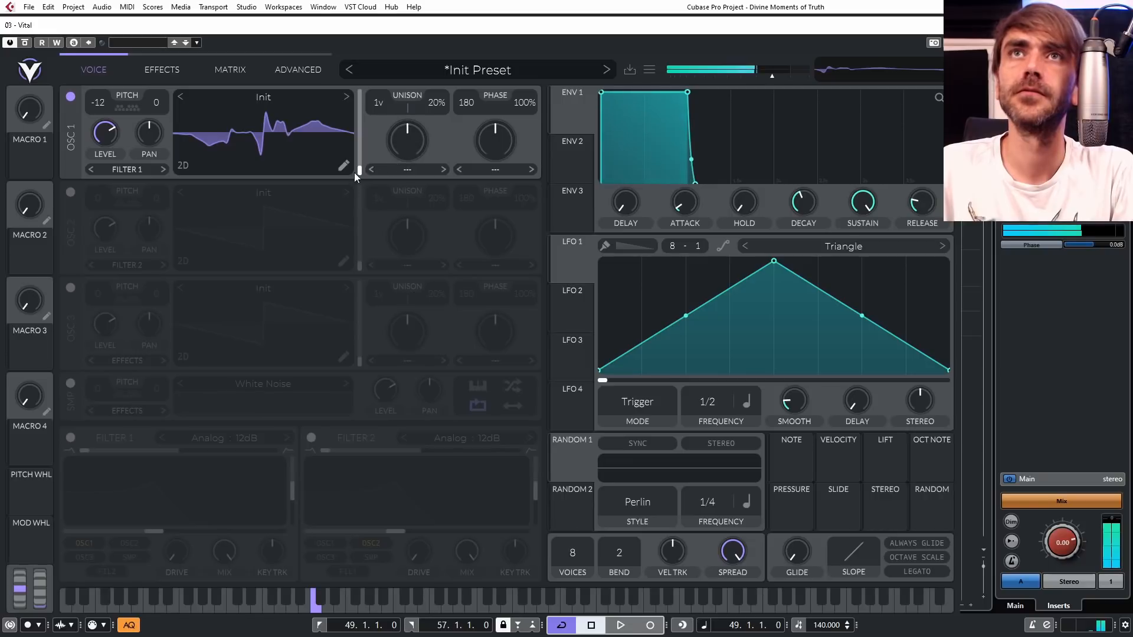
drag(359, 170, 374, 236)
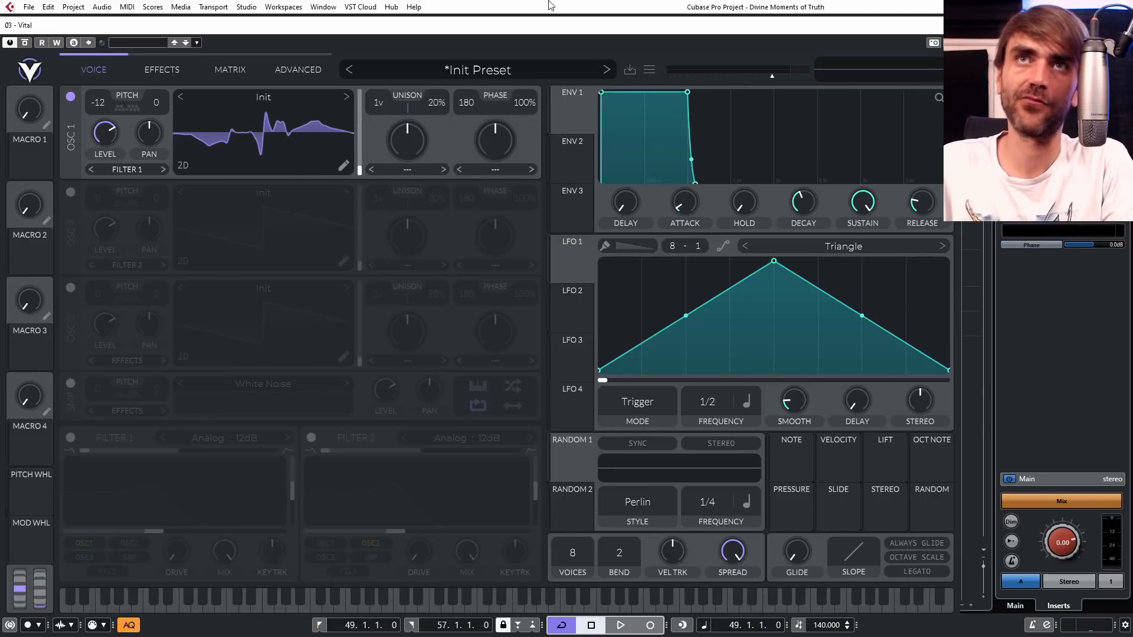
Set oscillator 1's wavetable position to about the middle and modulate it with LFO 1.
click(407, 168)
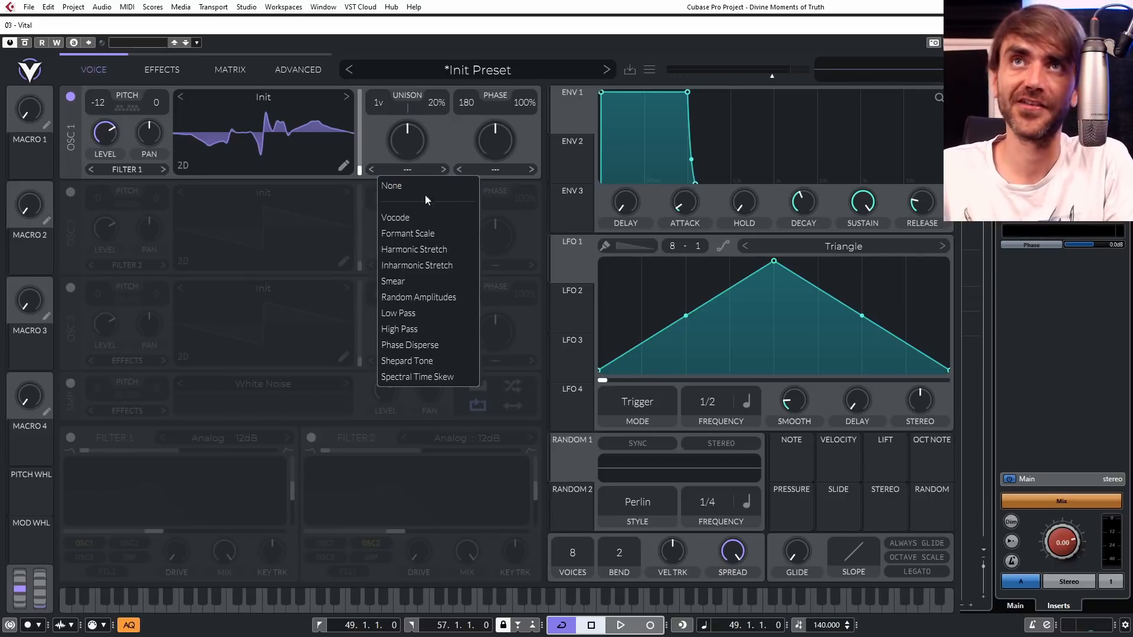
click(444, 126)
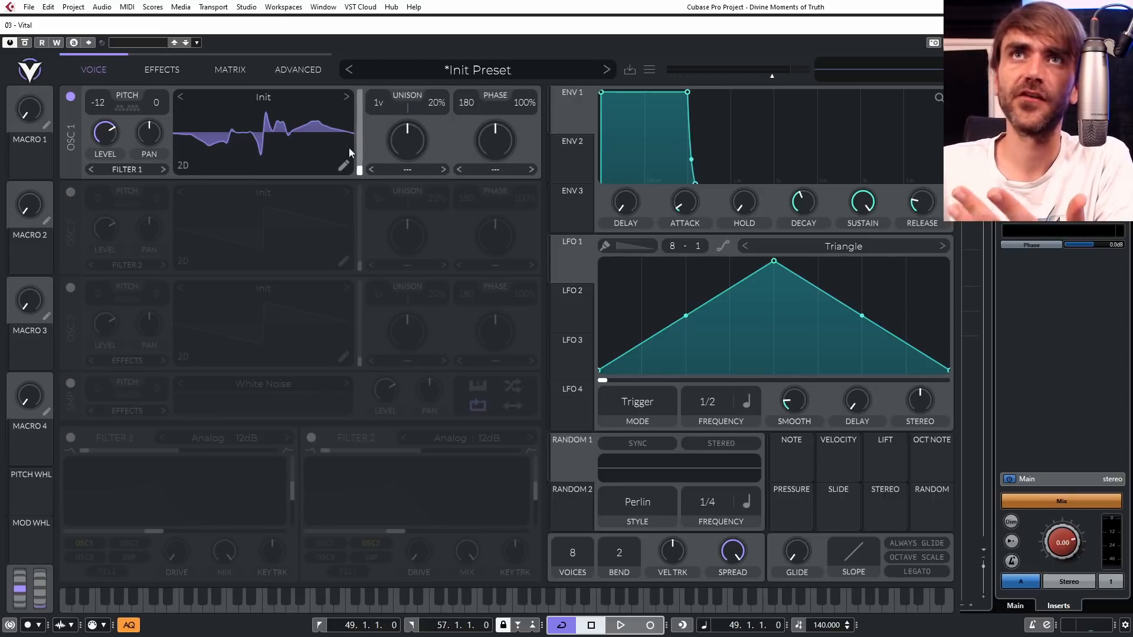
drag(358, 164, 373, 116)
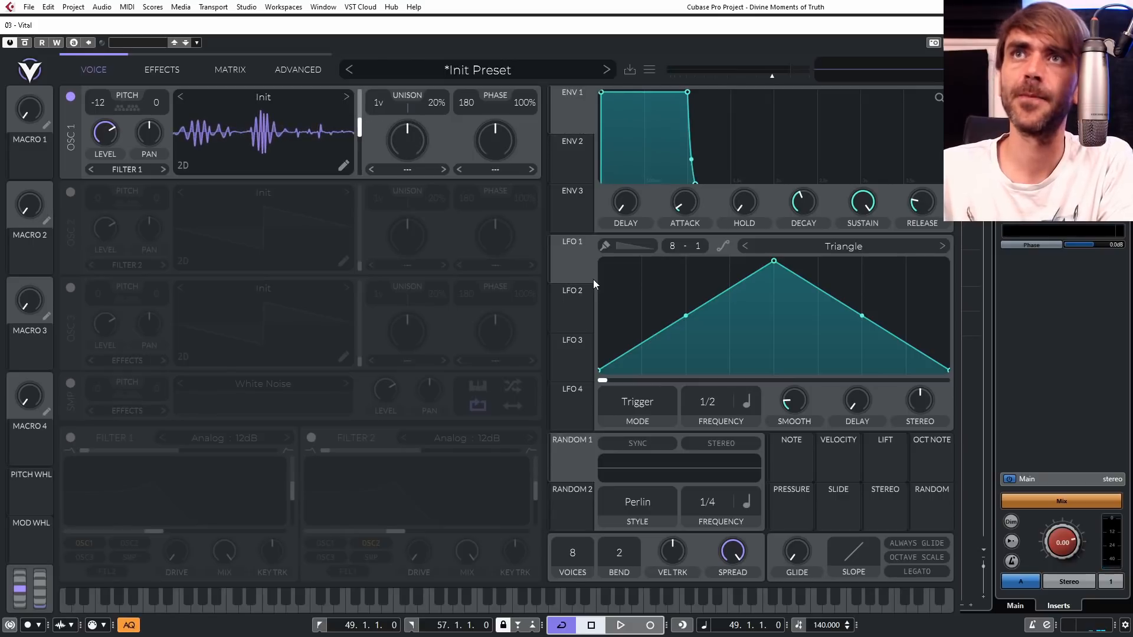
drag(568, 267, 360, 129)
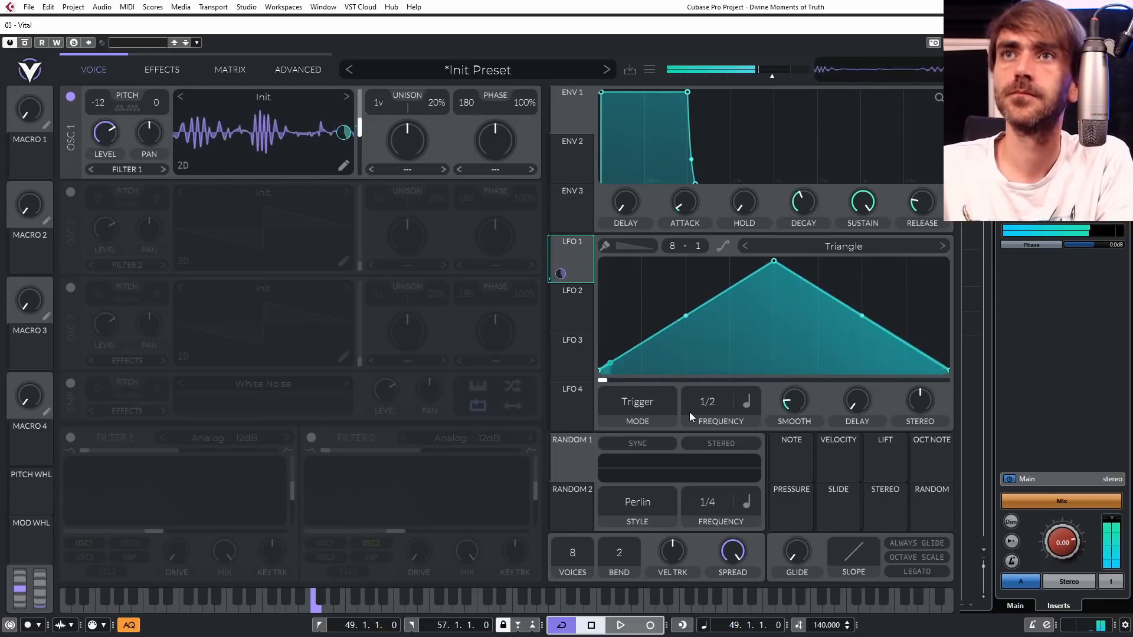
Set LFO 1's frequency to 2/1 and increase its stereo offset, trimming the output volume slightly.
drag(706, 419, 700, 436)
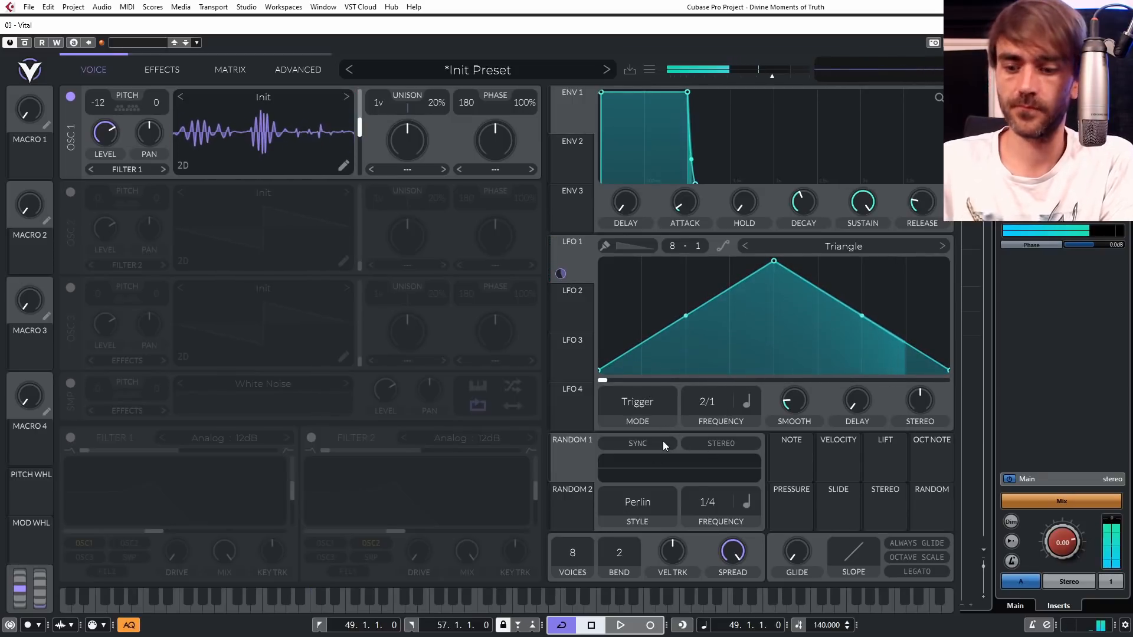
drag(922, 404, 937, 394)
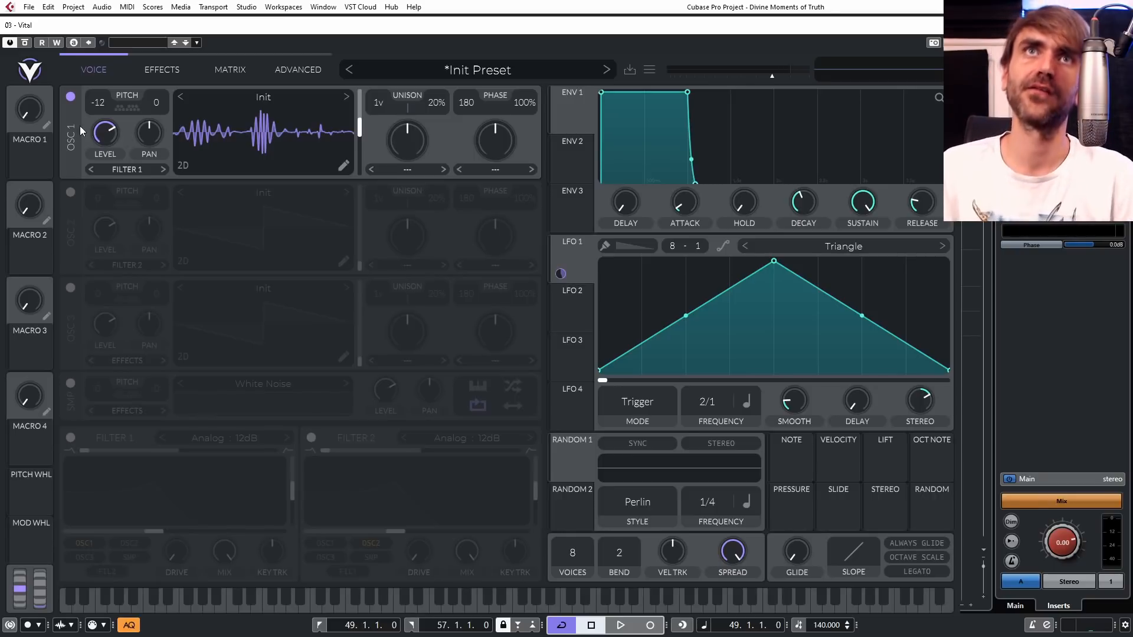
mouse_move(345, 134)
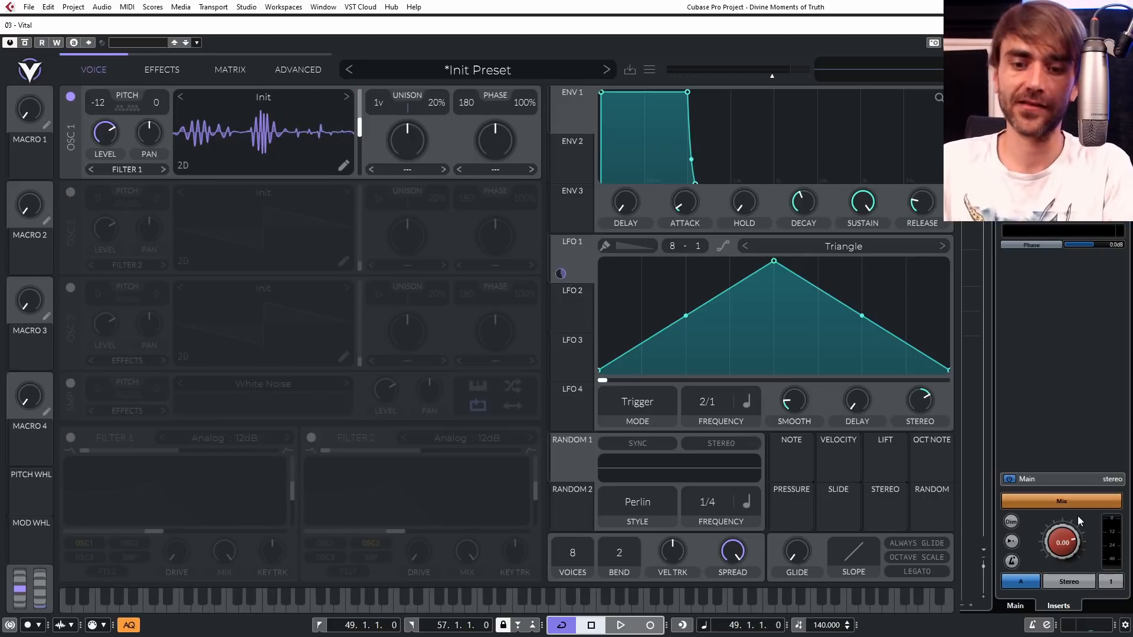
drag(925, 413, 930, 395)
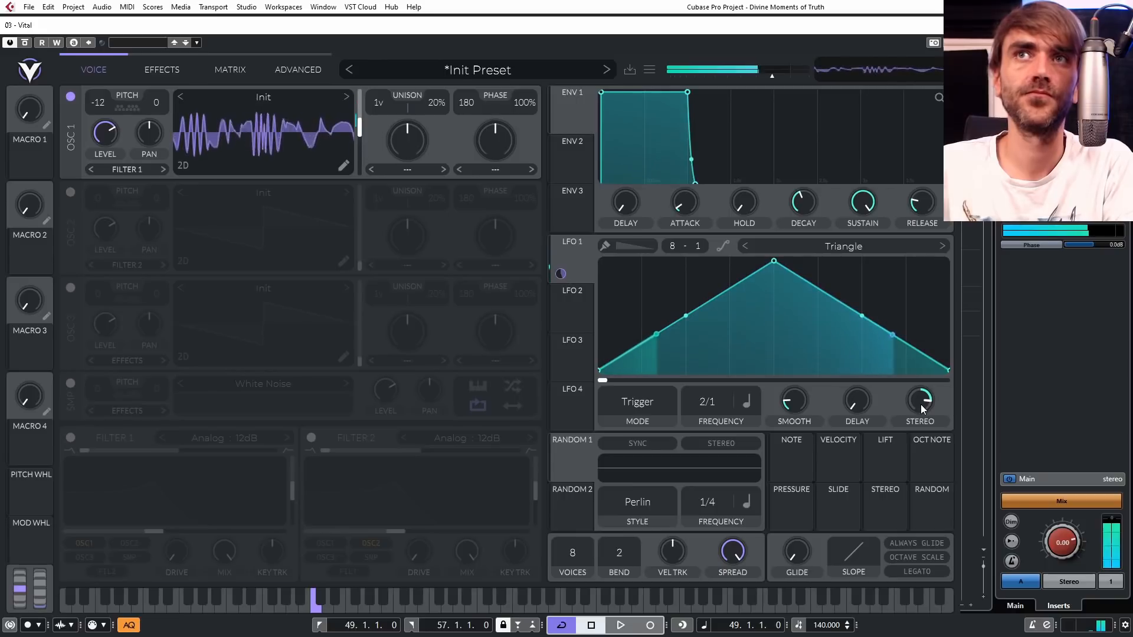
drag(924, 407, 928, 400)
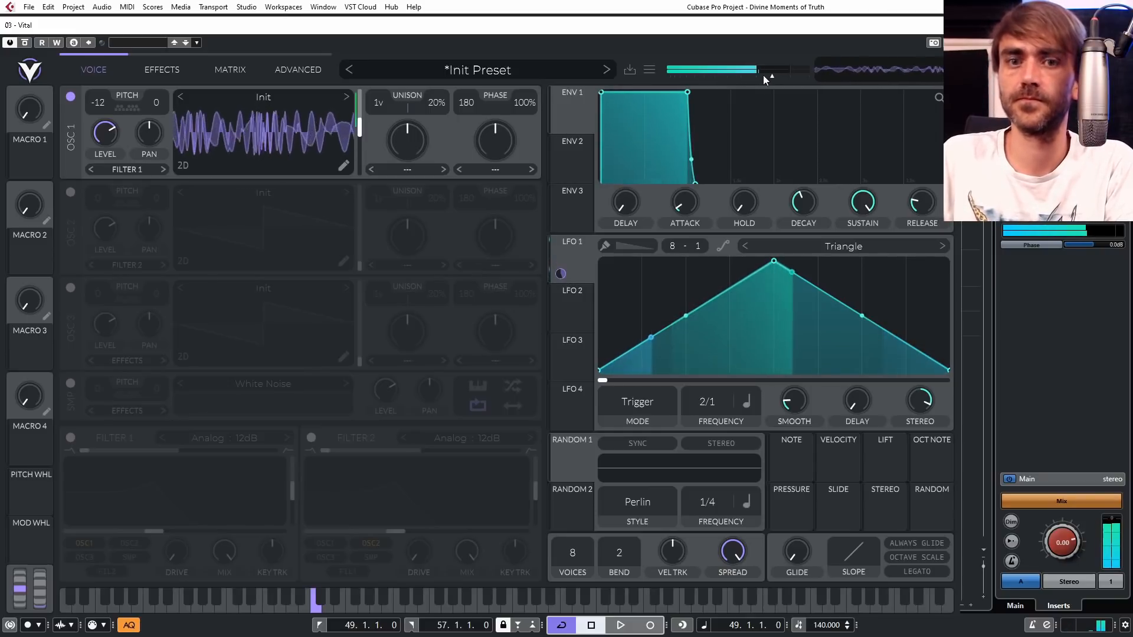
drag(770, 79, 765, 79)
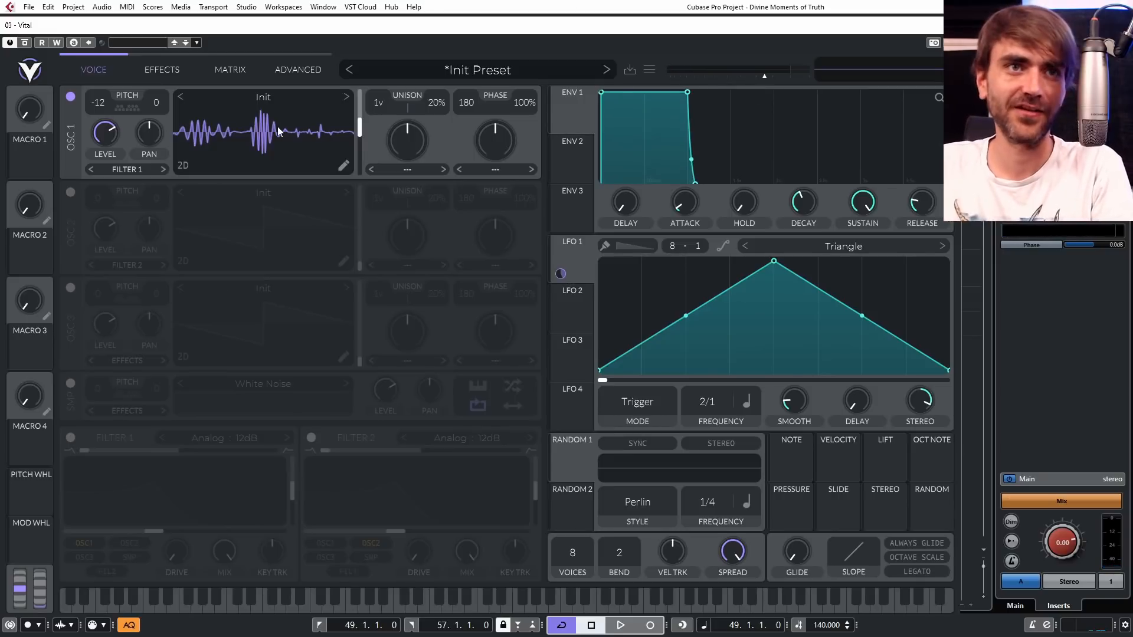
Set oscillator 1's spectral morph type to Vocode and turn its amount down to minimum.
click(407, 170)
click(463, 153)
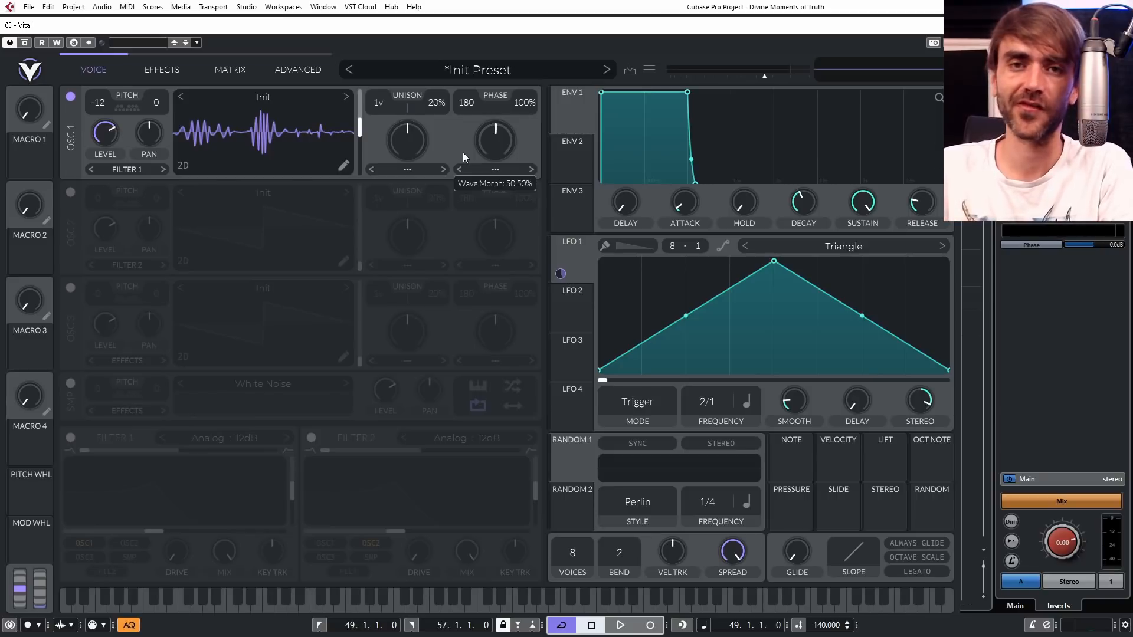
click(411, 168)
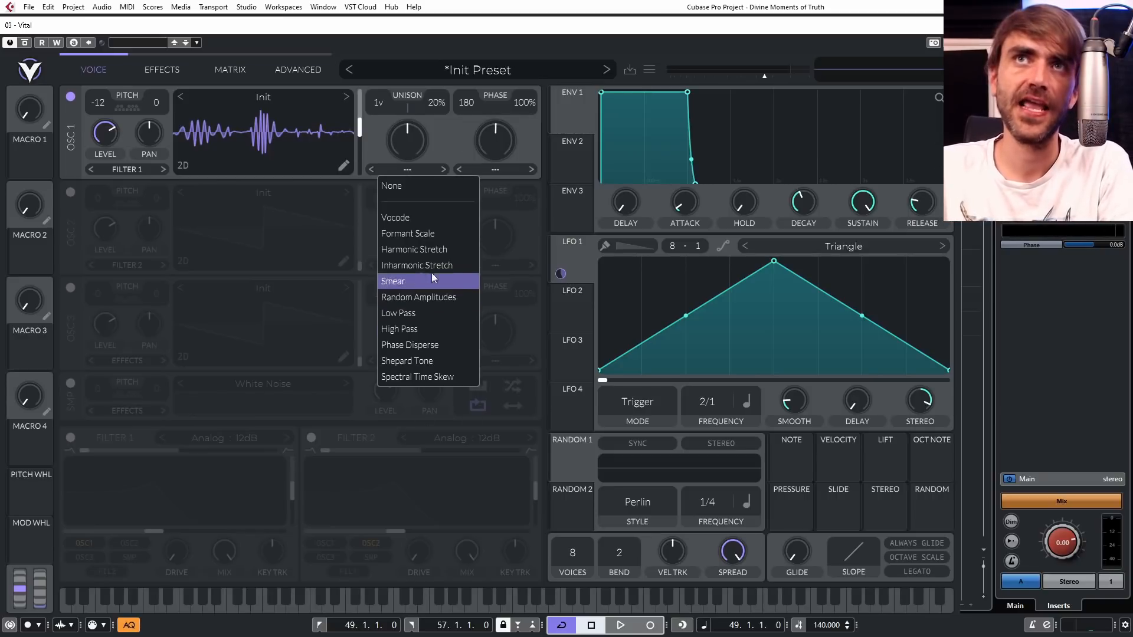
click(403, 222)
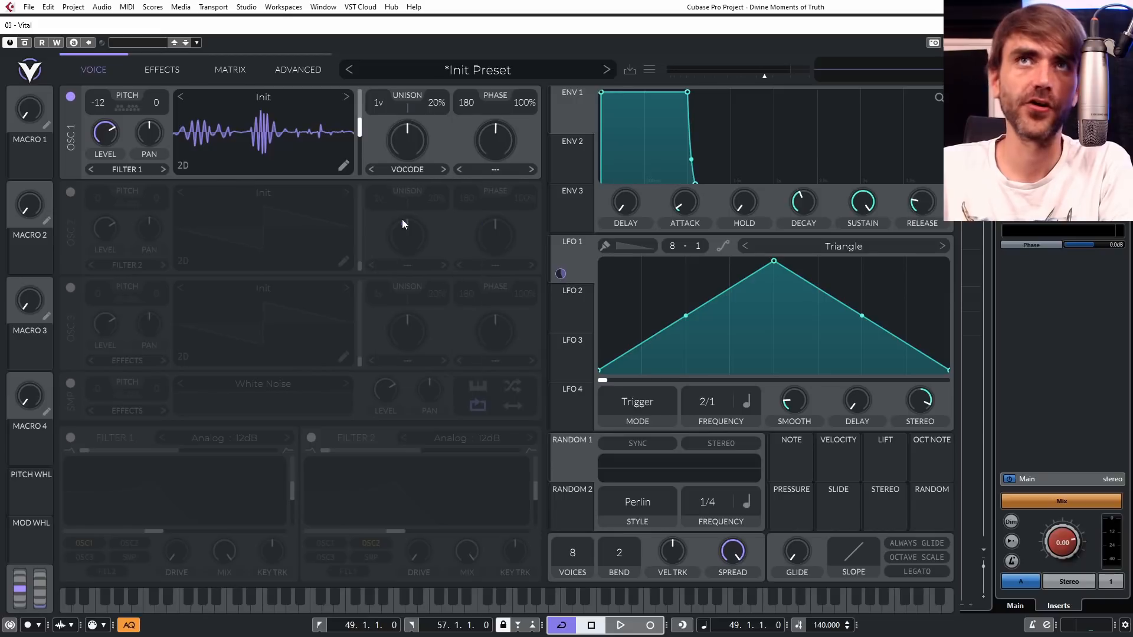
drag(406, 157, 421, 218)
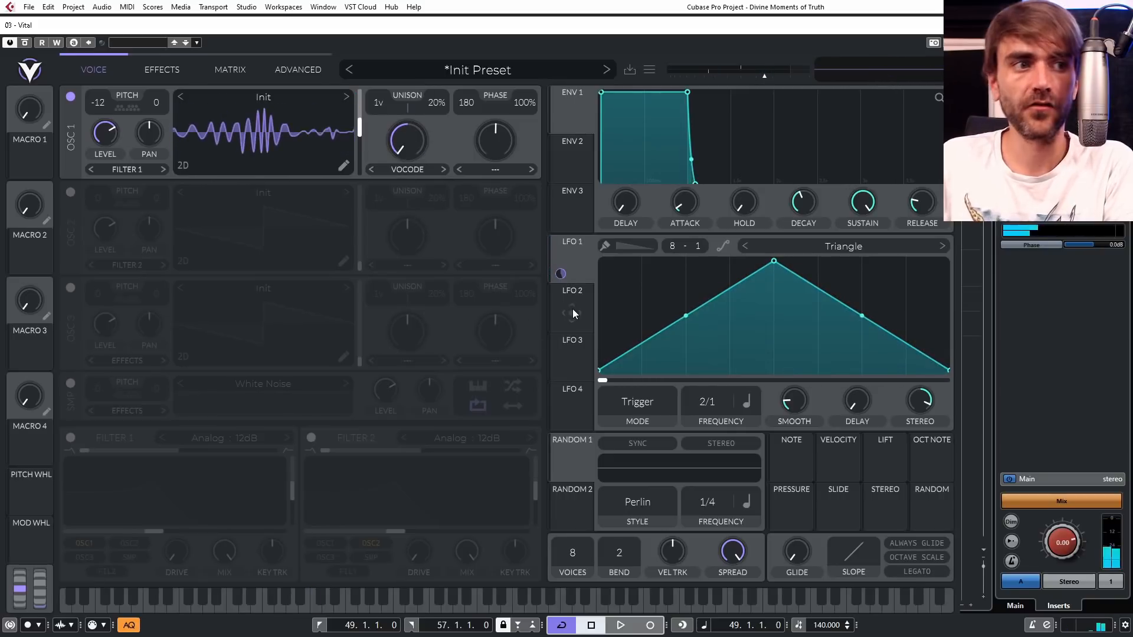
Modulate the Vocode amount with LFO 2, using a raised stereo offset and a frequency of 4/1.
drag(571, 311, 406, 150)
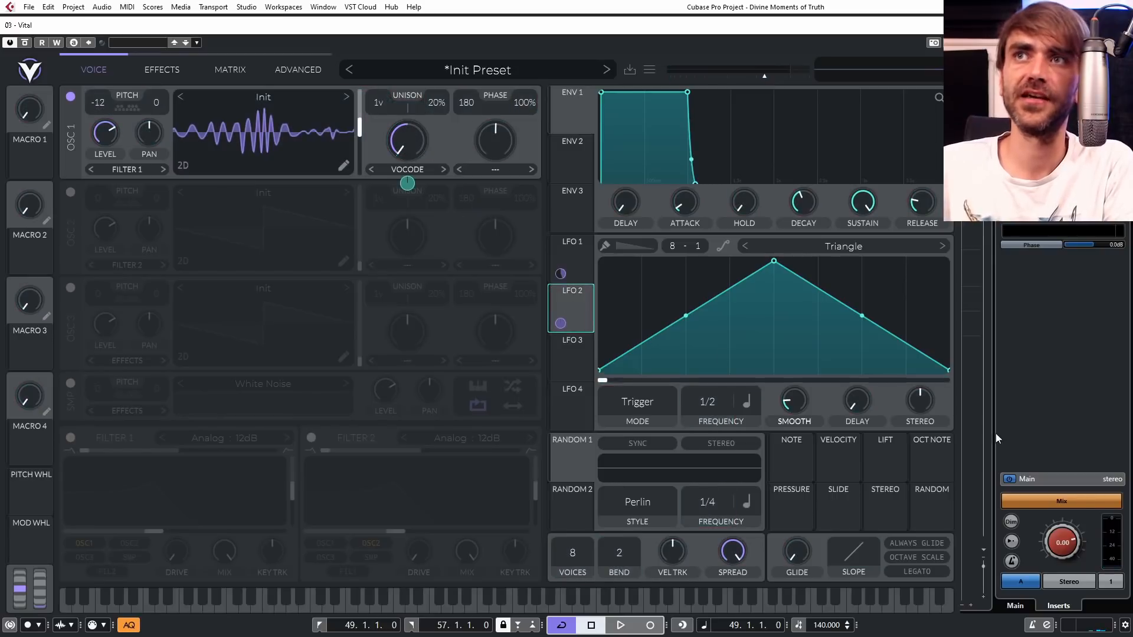
drag(926, 395, 958, 377)
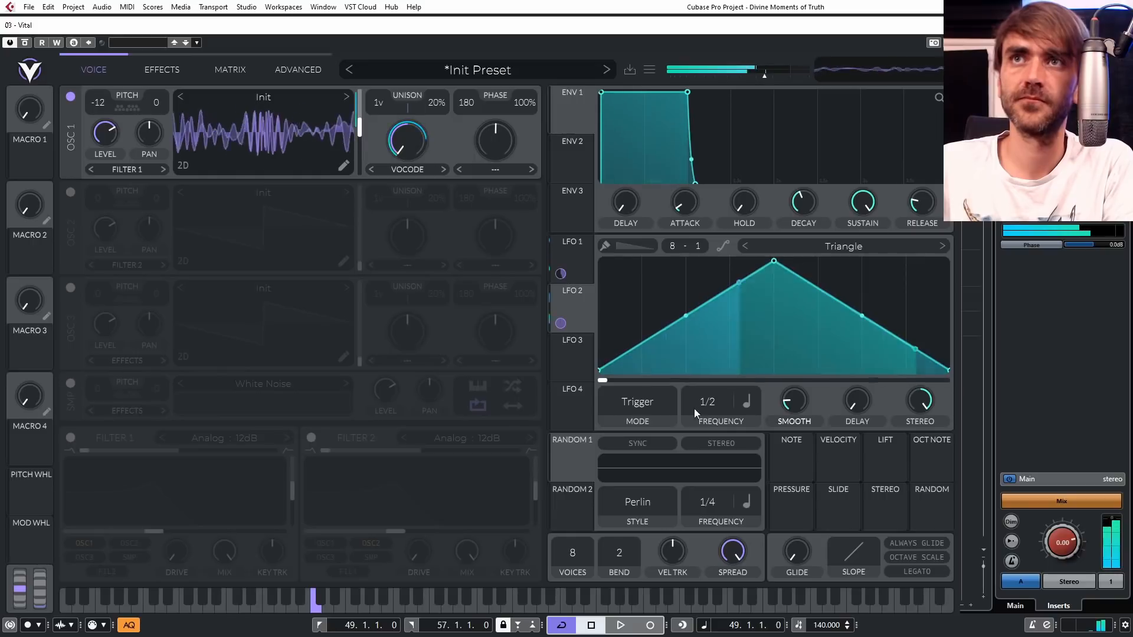
drag(713, 409, 706, 448)
click(583, 266)
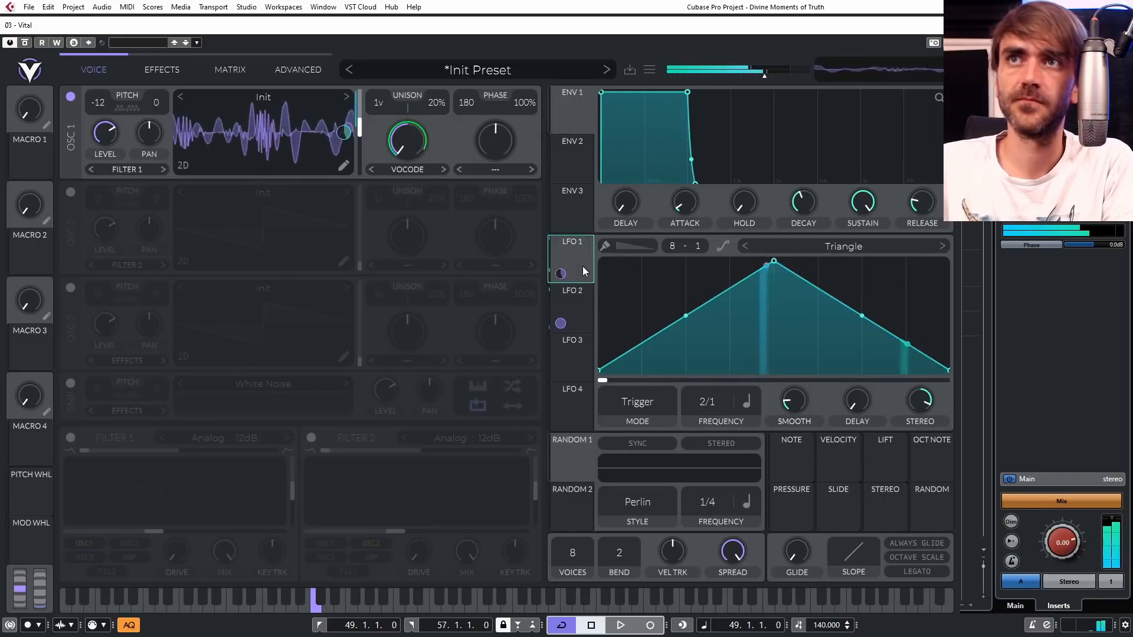
click(579, 316)
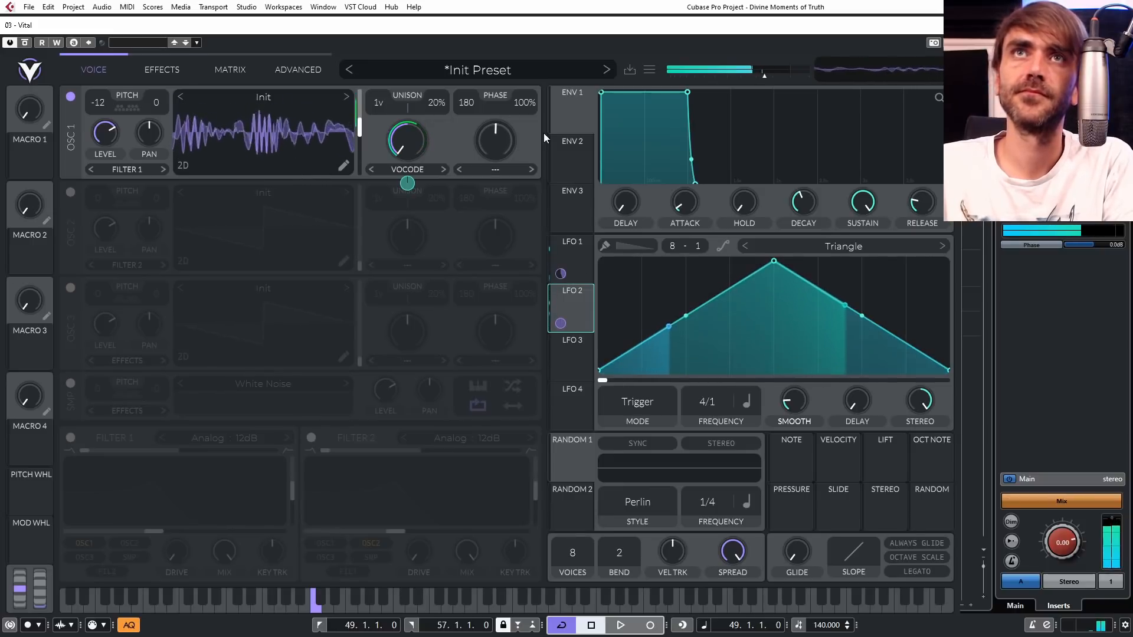
Try the Formant wave morph on oscillator 1, sweeping its amount from low to high.
click(494, 168)
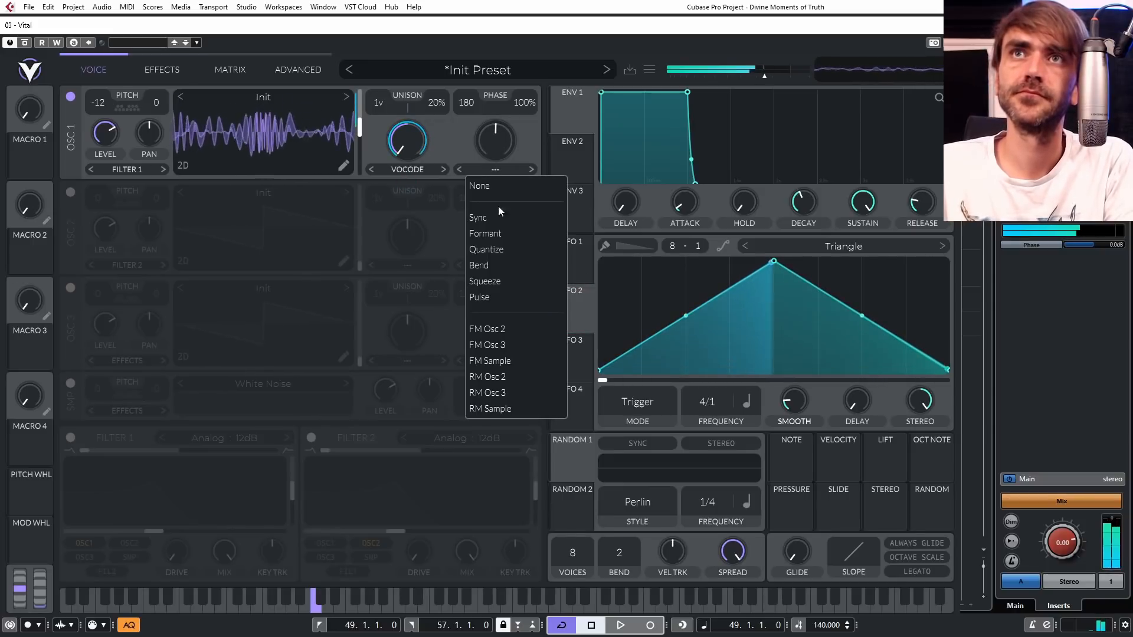
click(493, 235)
drag(491, 142, 471, 224)
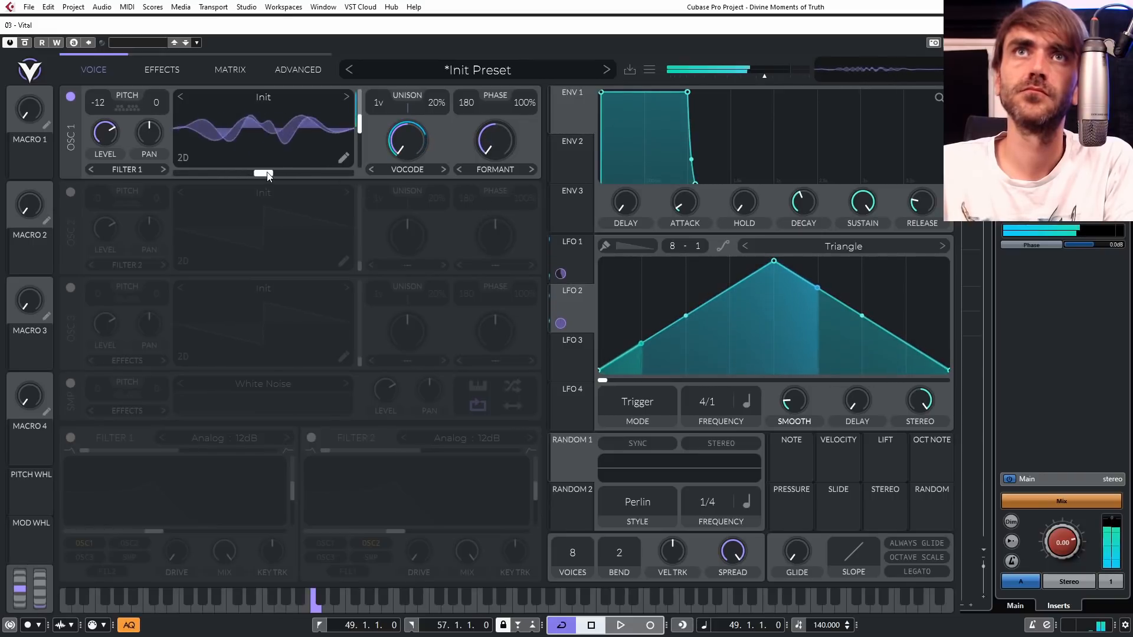
drag(500, 141, 508, 49)
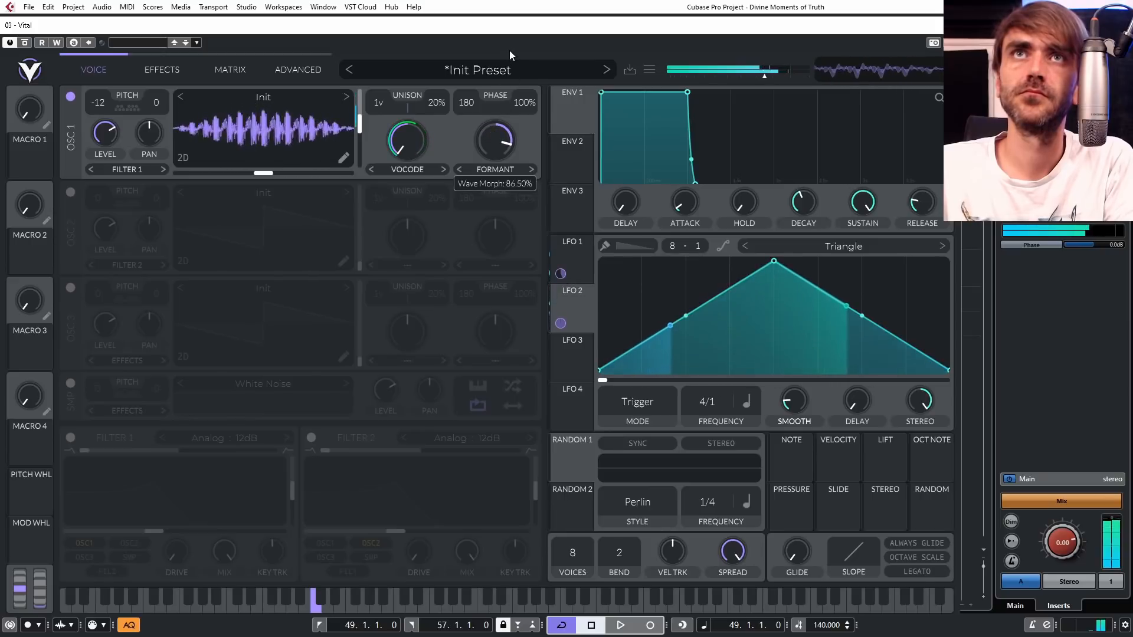
Try the Quantize wave morph on oscillator 1 at a moderate amount.
click(489, 169)
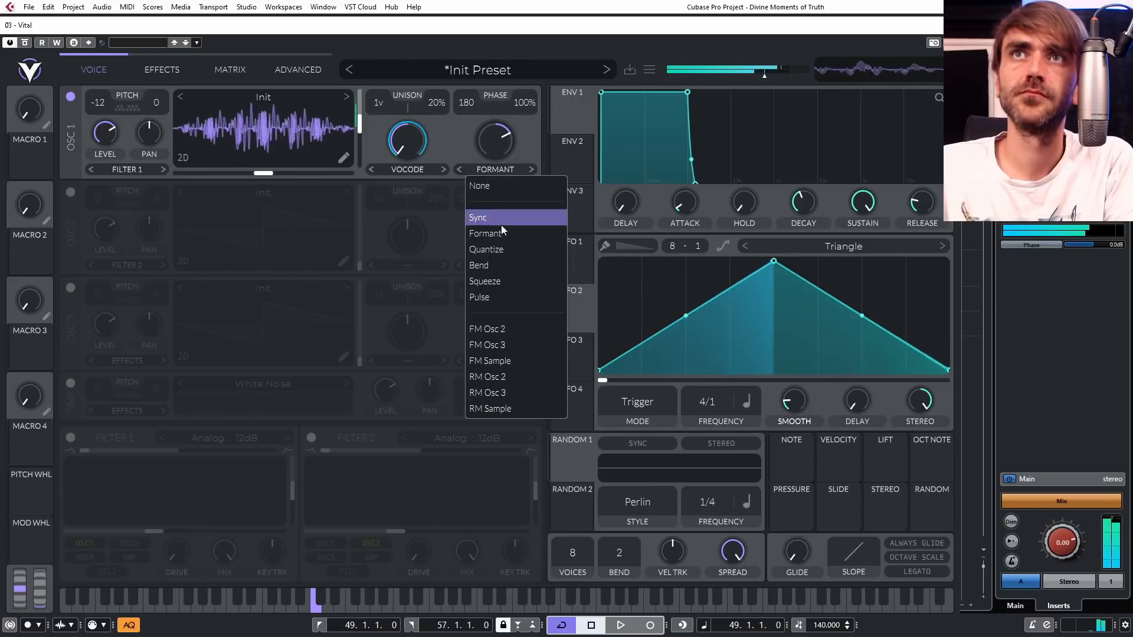
click(498, 254)
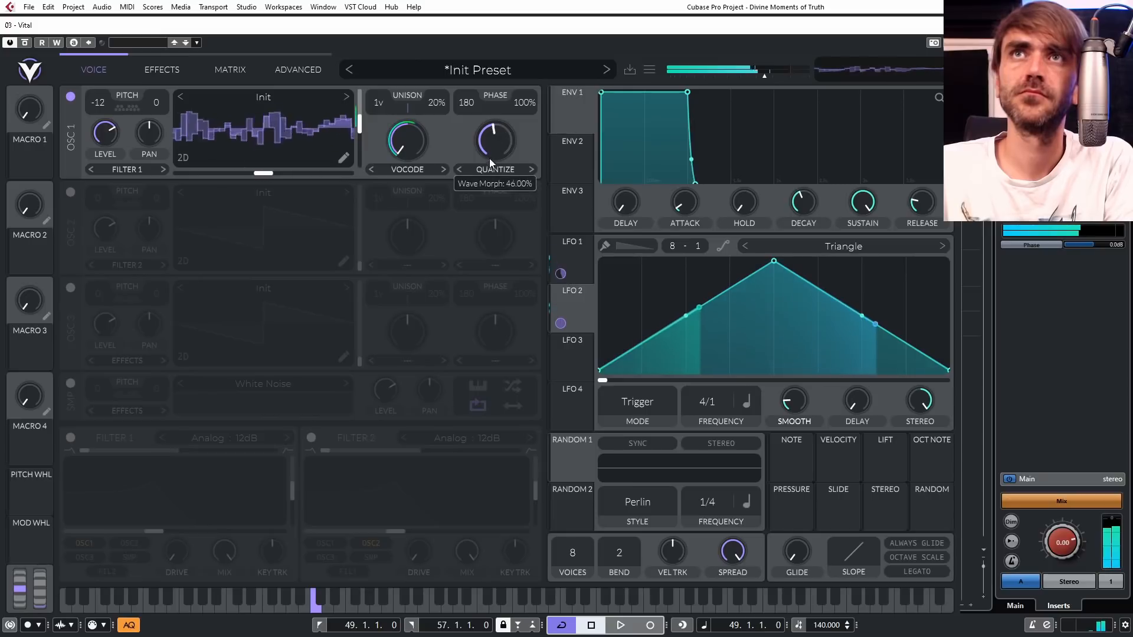
drag(483, 183, 493, 164)
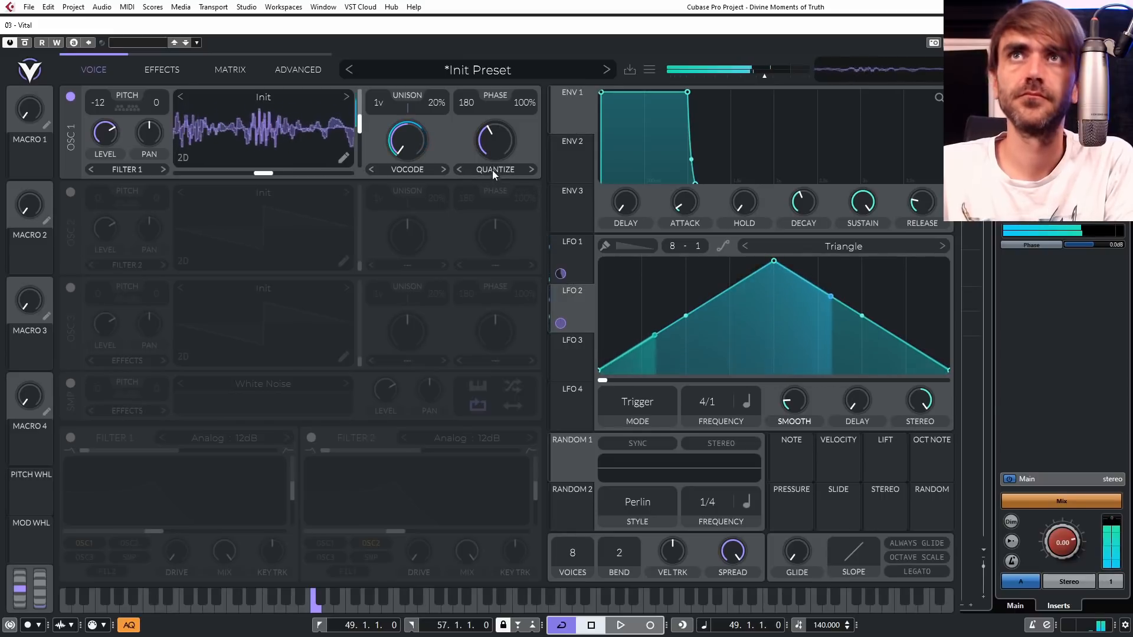
Try the Pulse and Sync wave morphs on oscillator 1, sweeping the amount upward for each, with Sync up to about 77%.
click(491, 167)
click(490, 297)
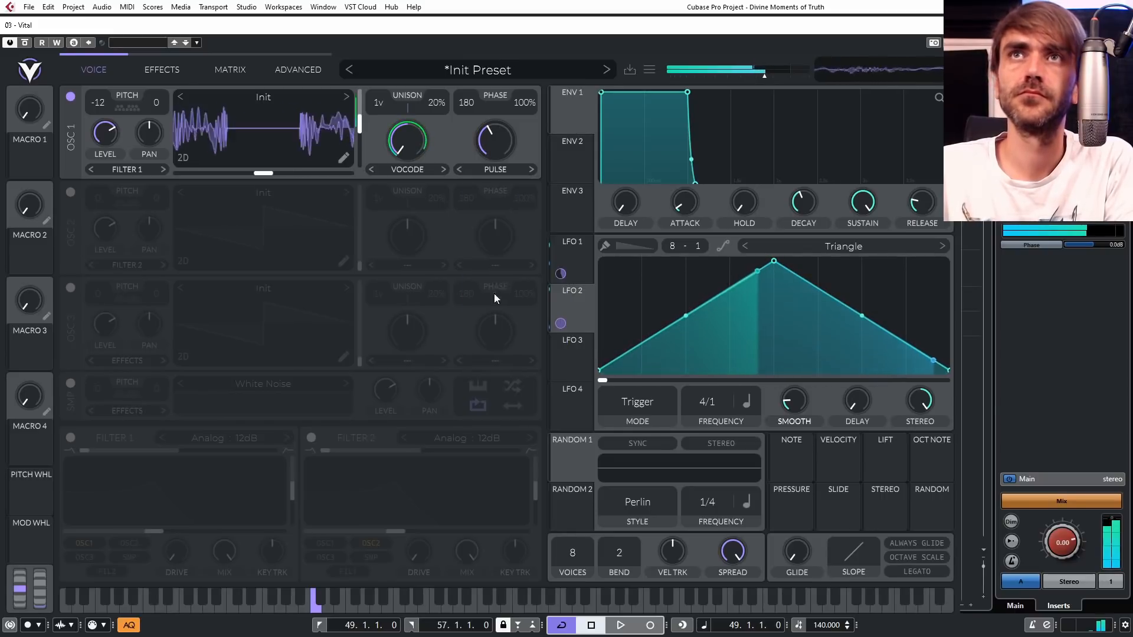
mouse_move(500, 145)
mouse_down()
mouse_move(521, 110)
mouse_move(501, 168)
mouse_move(512, 132)
mouse_up()
click(505, 169)
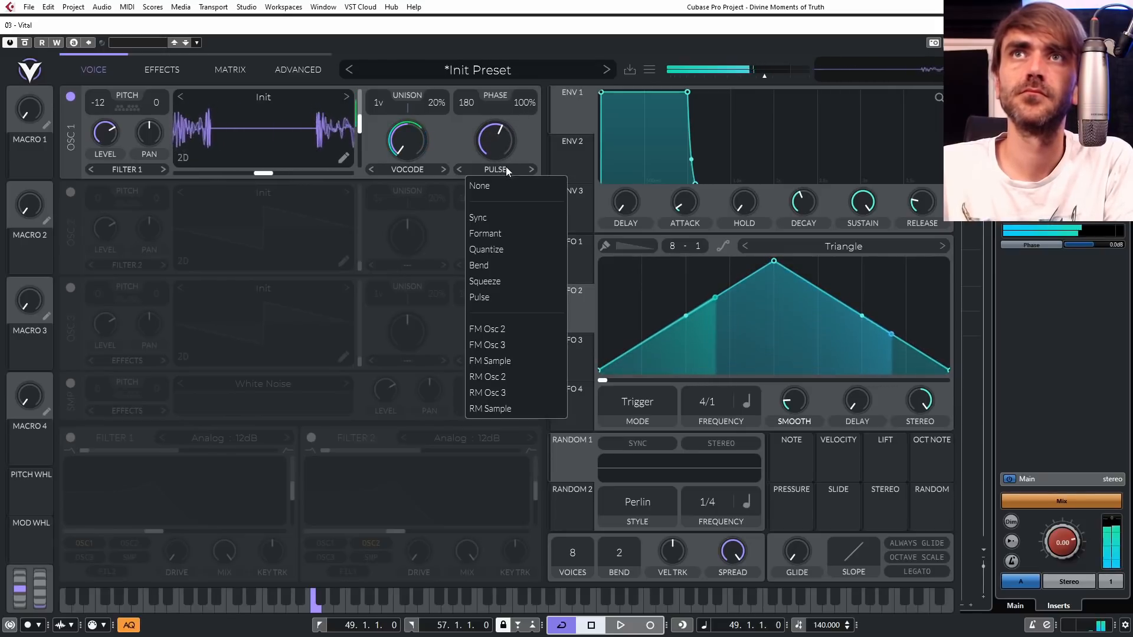
click(492, 216)
mouse_move(490, 139)
mouse_down()
mouse_move(491, 198)
mouse_move(509, 139)
mouse_up()
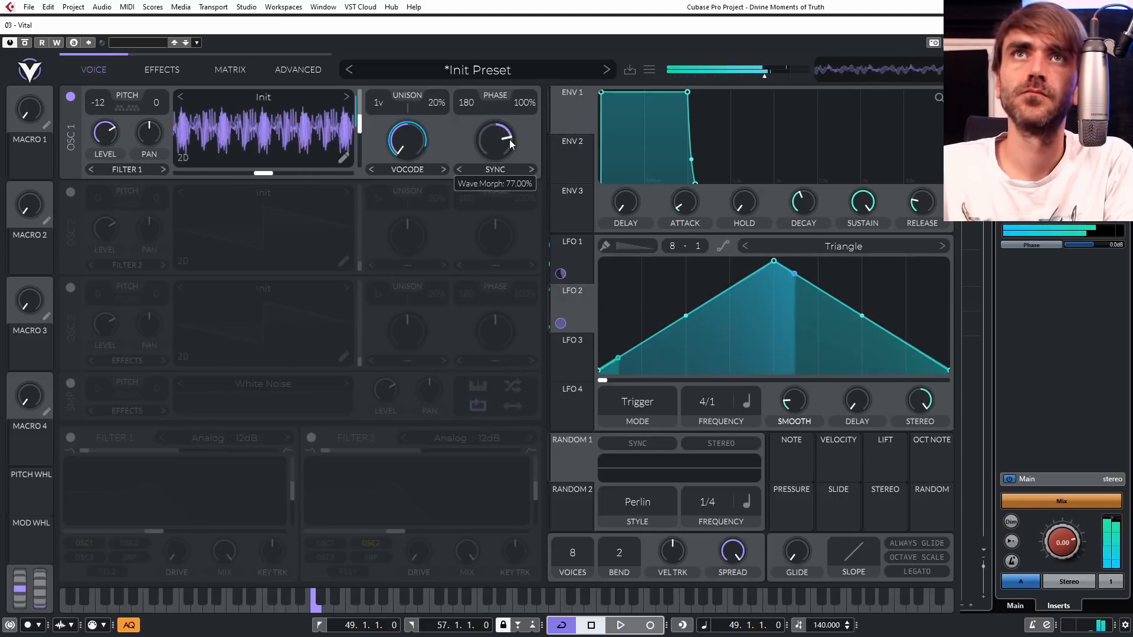
Set oscillator 1's wave morph to Squeeze at a low amount and modulate that amount with LFO 1.
click(493, 169)
click(495, 282)
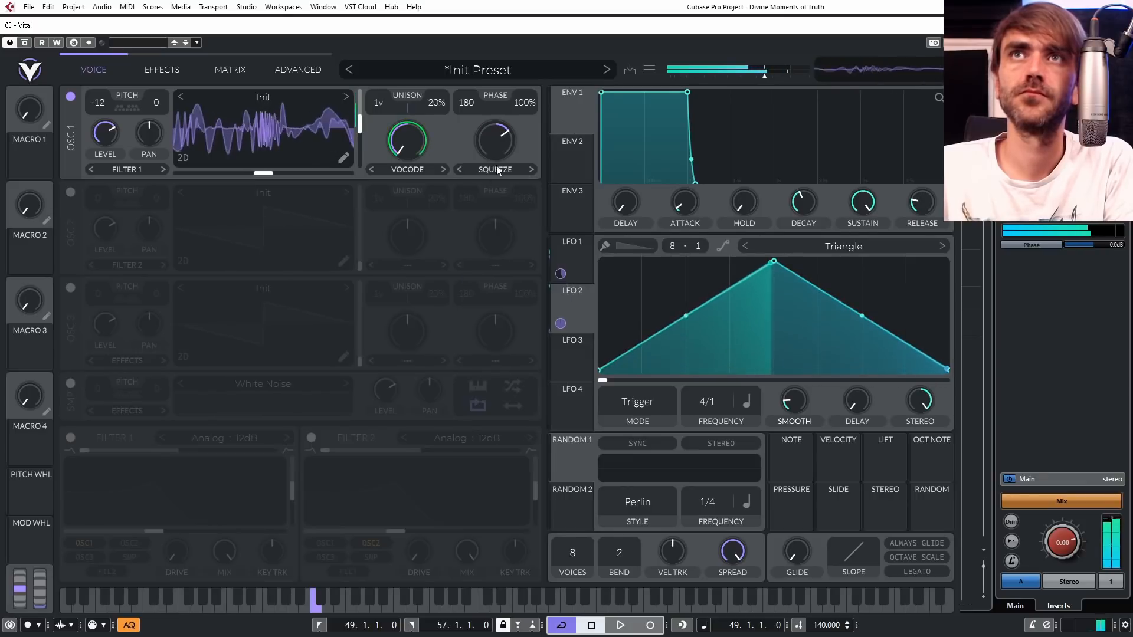
mouse_move(498, 151)
mouse_down()
mouse_move(487, 210)
mouse_move(507, 109)
mouse_move(497, 192)
mouse_move(511, 157)
mouse_up()
drag(561, 274, 504, 148)
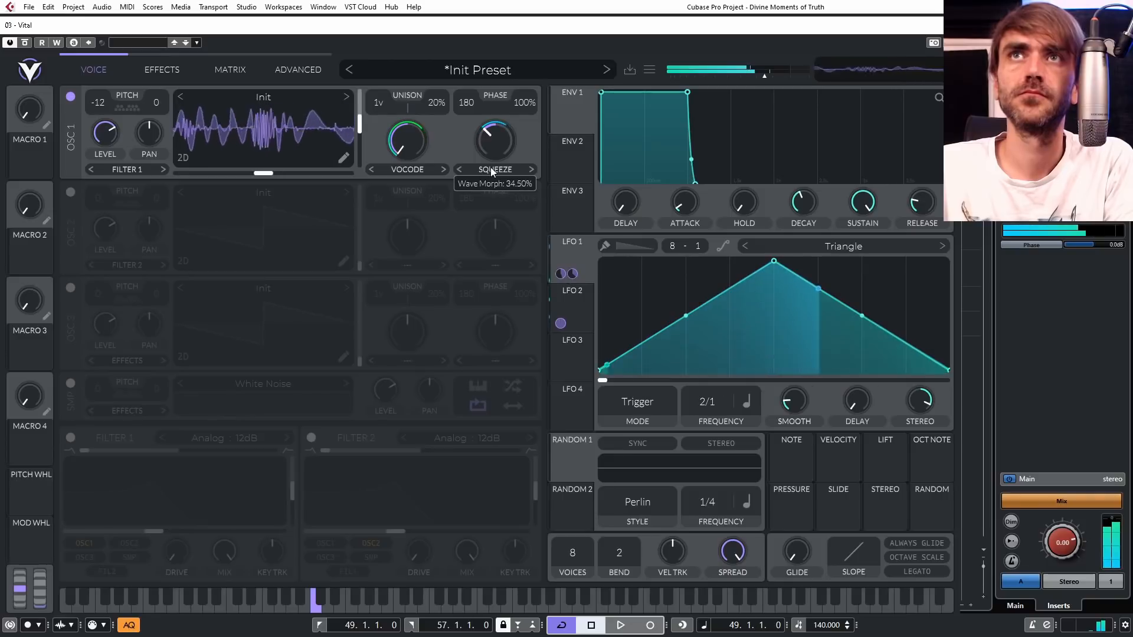
drag(494, 146, 491, 154)
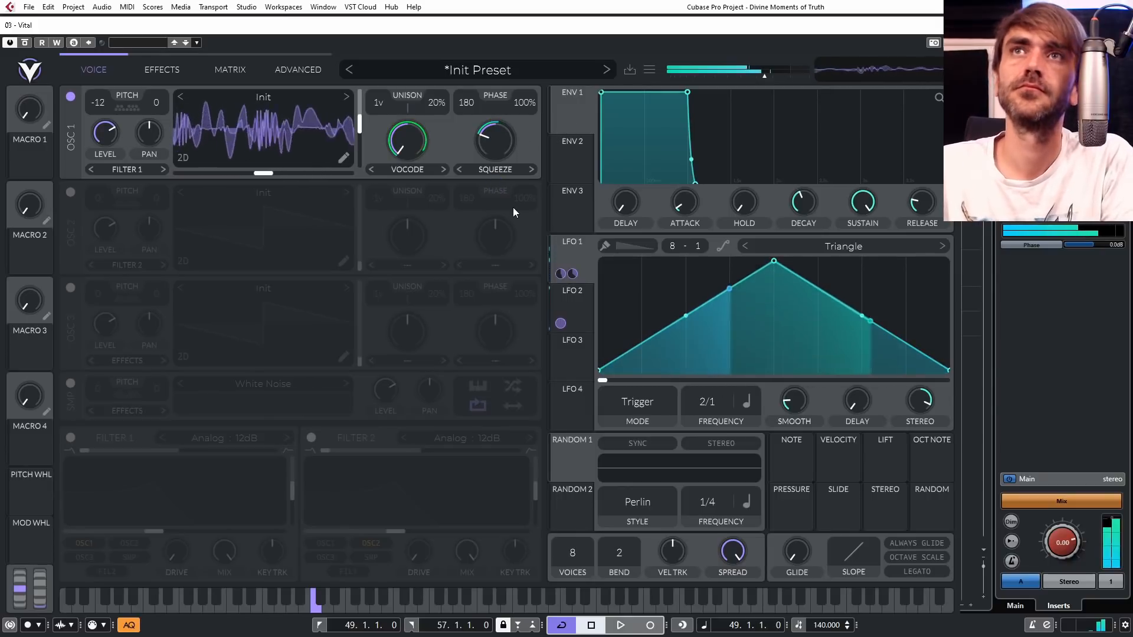
Move the Filter effect to the start of the effects chain, enable it and set its mode to Analog 24dB.
click(161, 69)
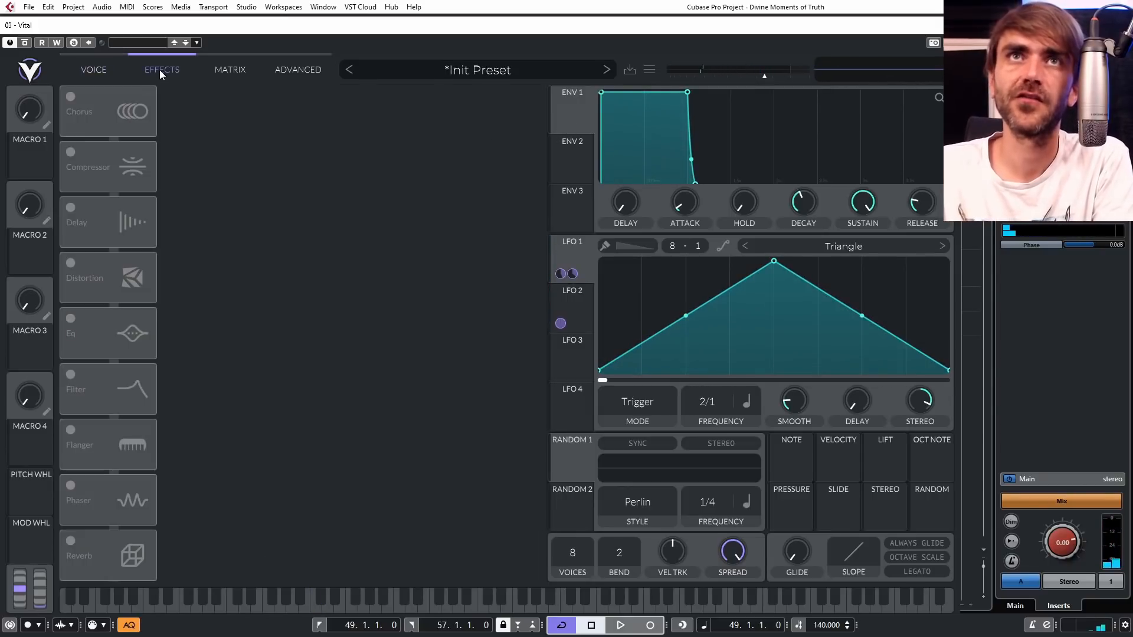
drag(116, 389, 68, 109)
click(71, 98)
click(316, 105)
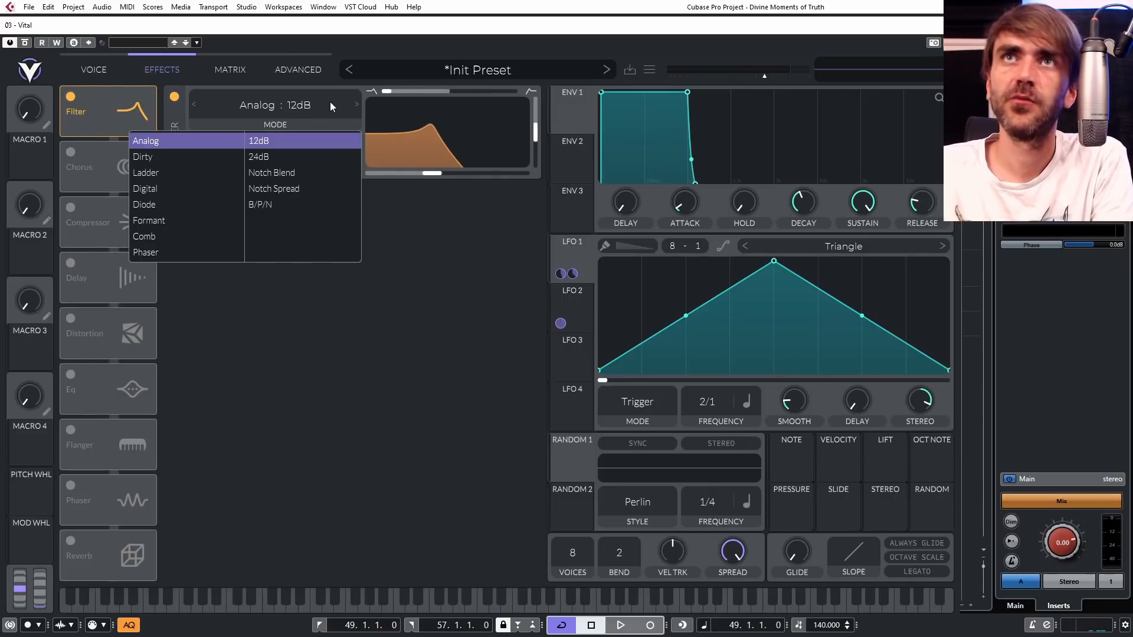
click(388, 193)
click(304, 107)
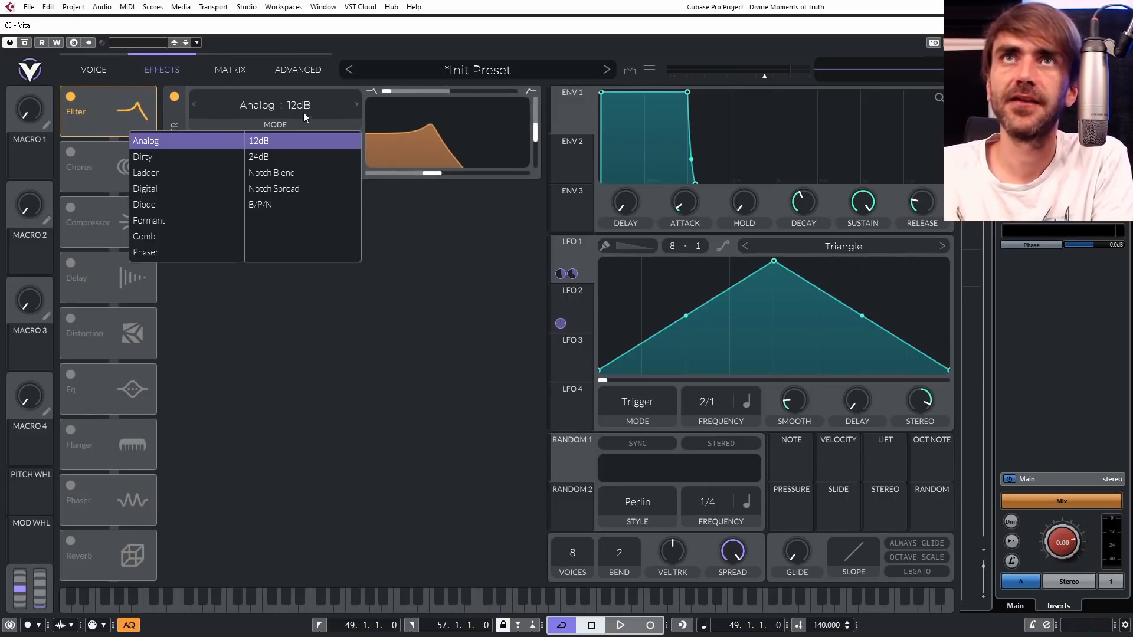
click(269, 157)
click(461, 211)
Turn the effects filter into a high-pass with minimum resonance and a cutoff of about -29 semitones.
drag(535, 132, 531, 160)
drag(389, 92, 515, 97)
drag(427, 174, 394, 175)
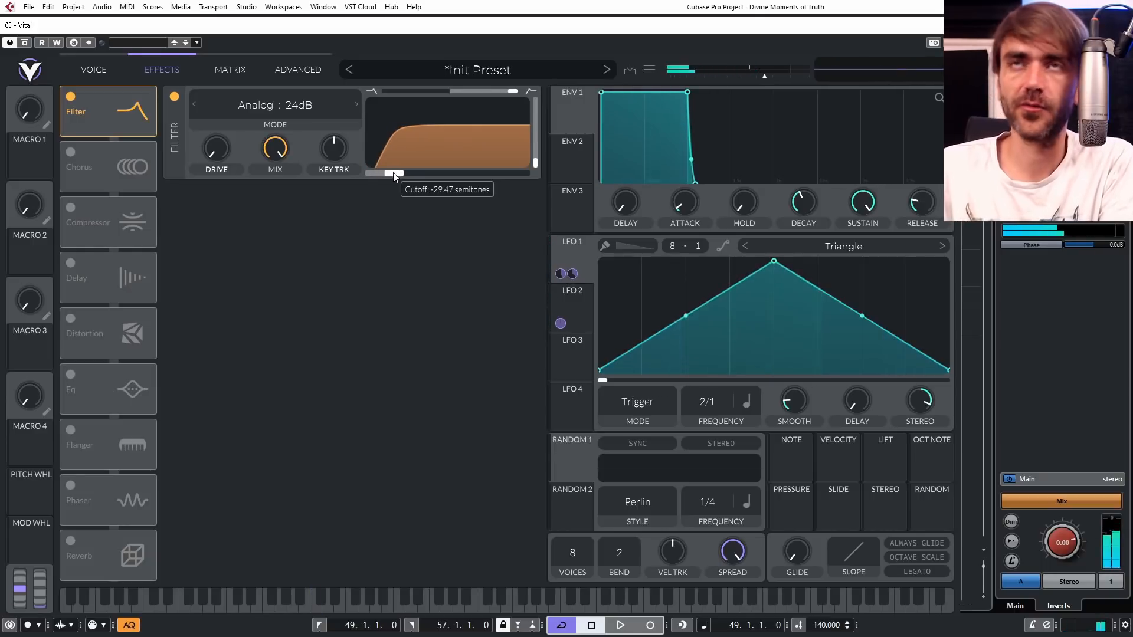
drag(391, 175, 392, 176)
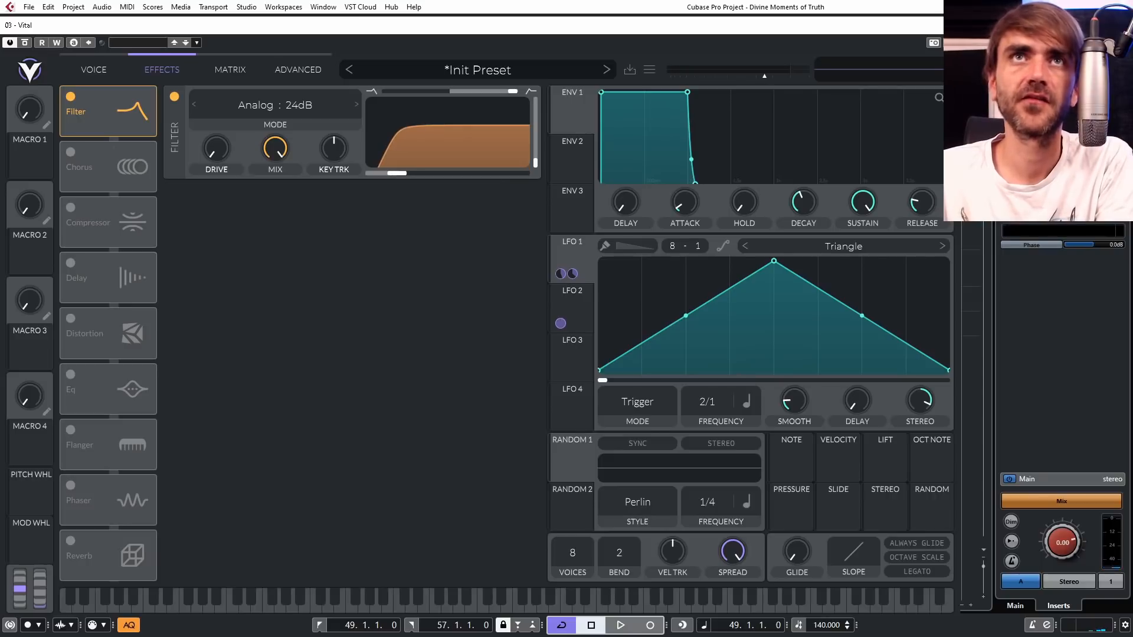
Enable Chorus and a Ping Pong Delay at dotted 1/8, with Soft Clip Distortion placed ahead of the chorus.
click(72, 152)
click(71, 209)
click(71, 209)
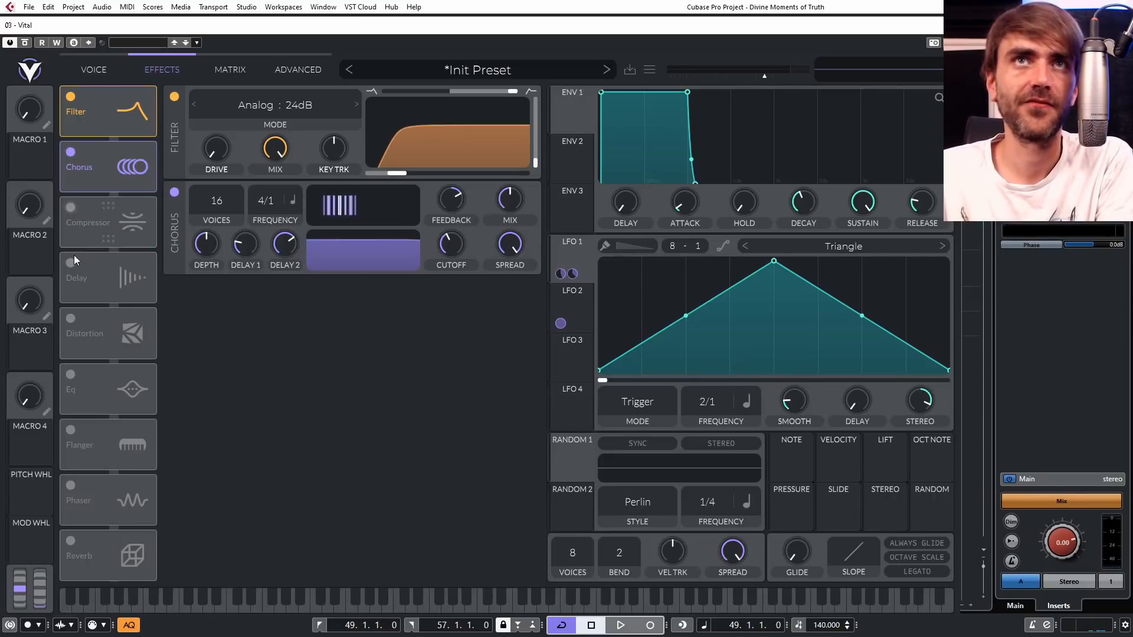
click(71, 263)
drag(248, 314, 256, 303)
click(285, 297)
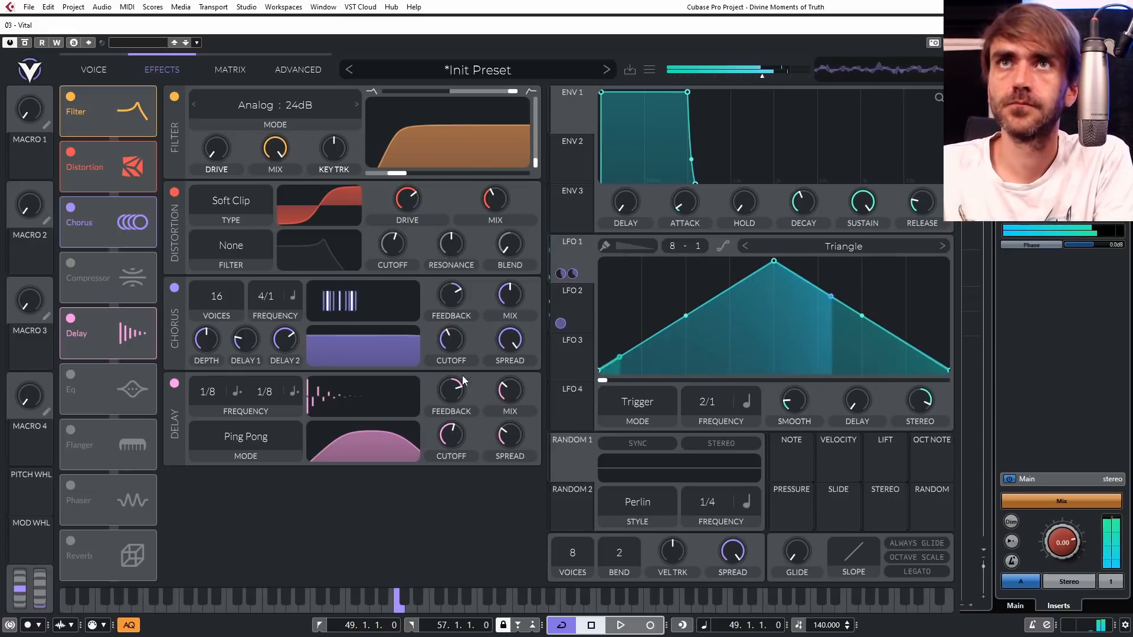
Lower the synth's output volume slightly and enable Reverb with its low end cut and the mix at 43%.
drag(759, 75, 750, 76)
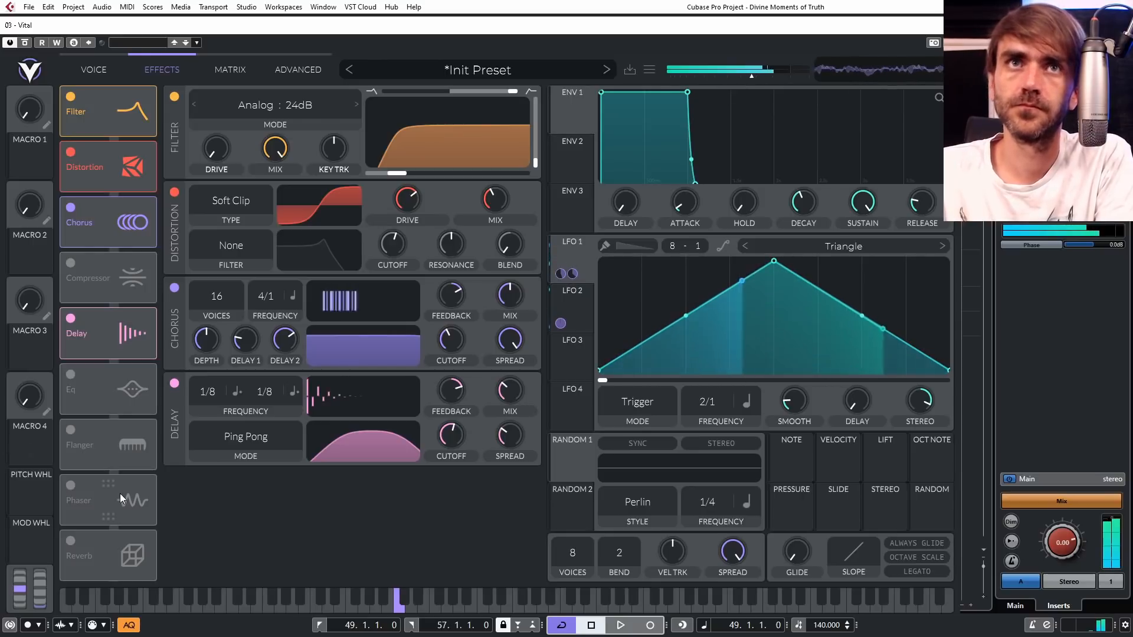
click(71, 540)
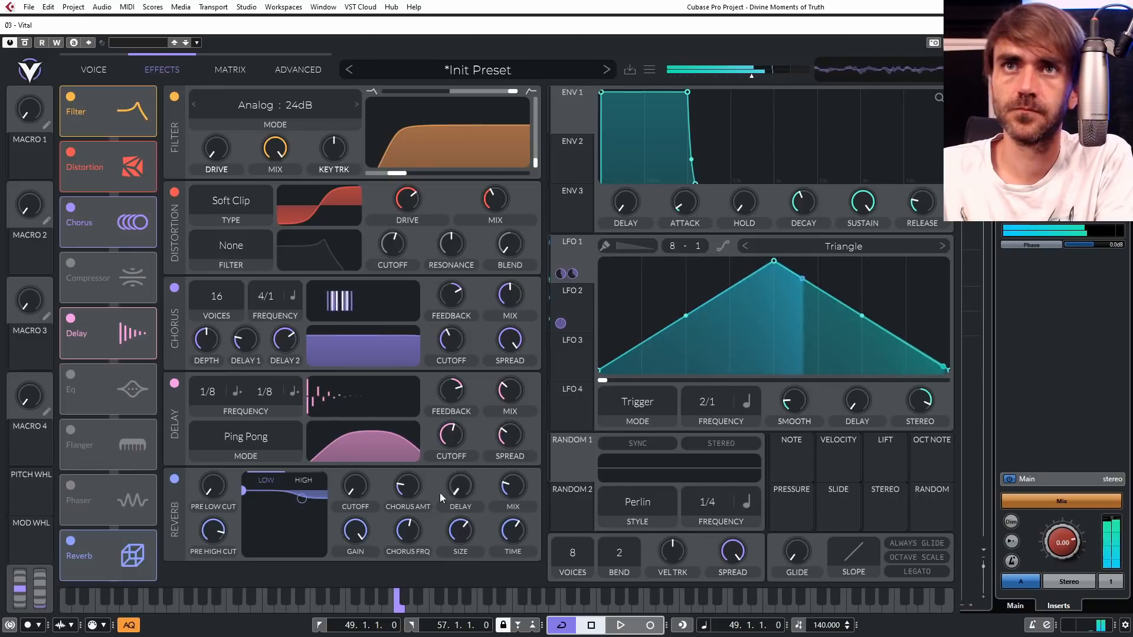
drag(241, 490, 267, 573)
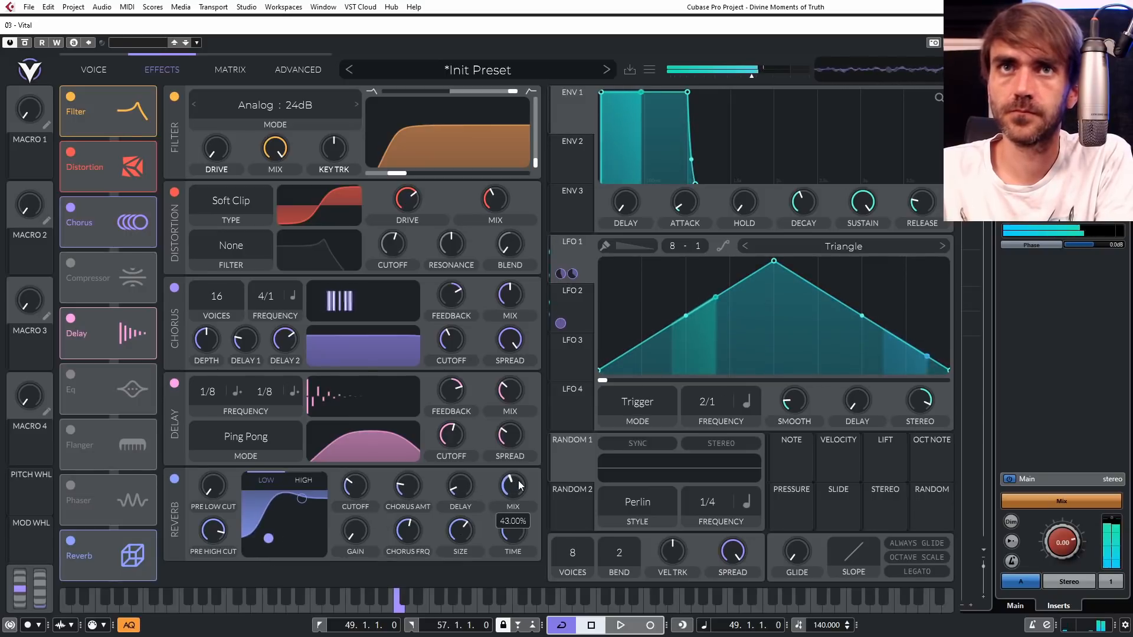
Enable Filter 1 as a Digital 24dB high-pass and sweep its cutoff to test it.
click(100, 72)
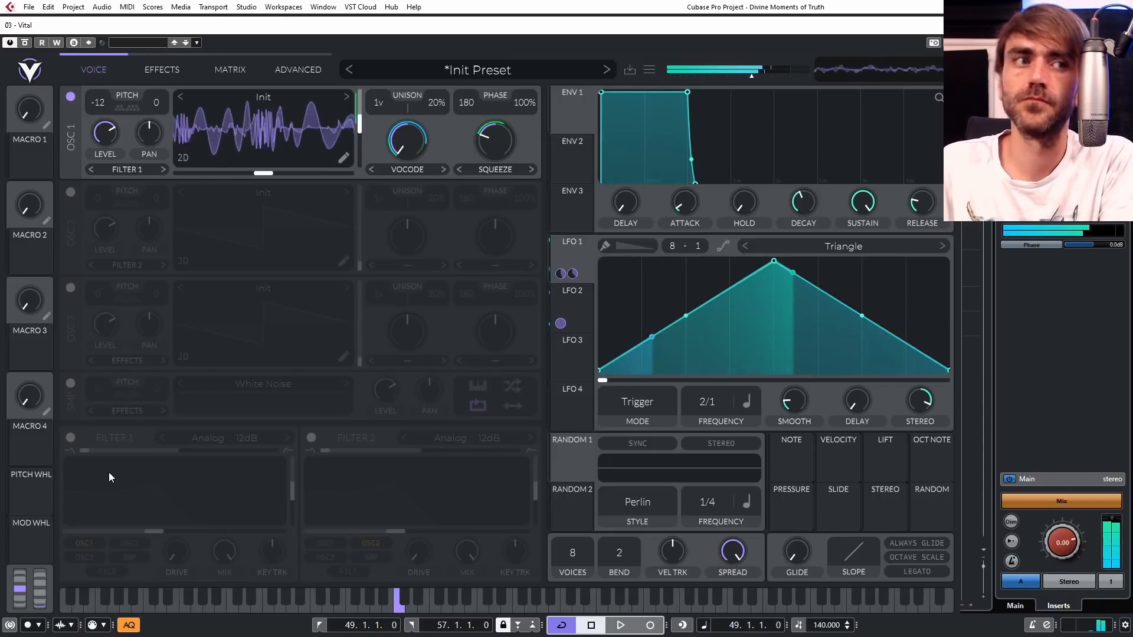
click(72, 438)
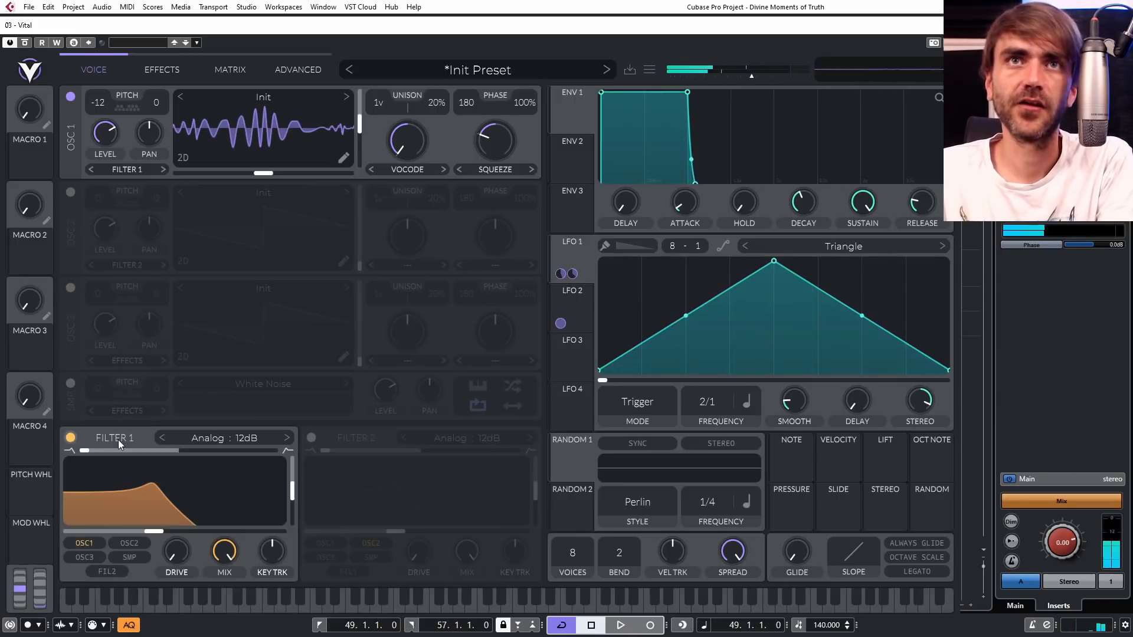
click(224, 437)
click(354, 488)
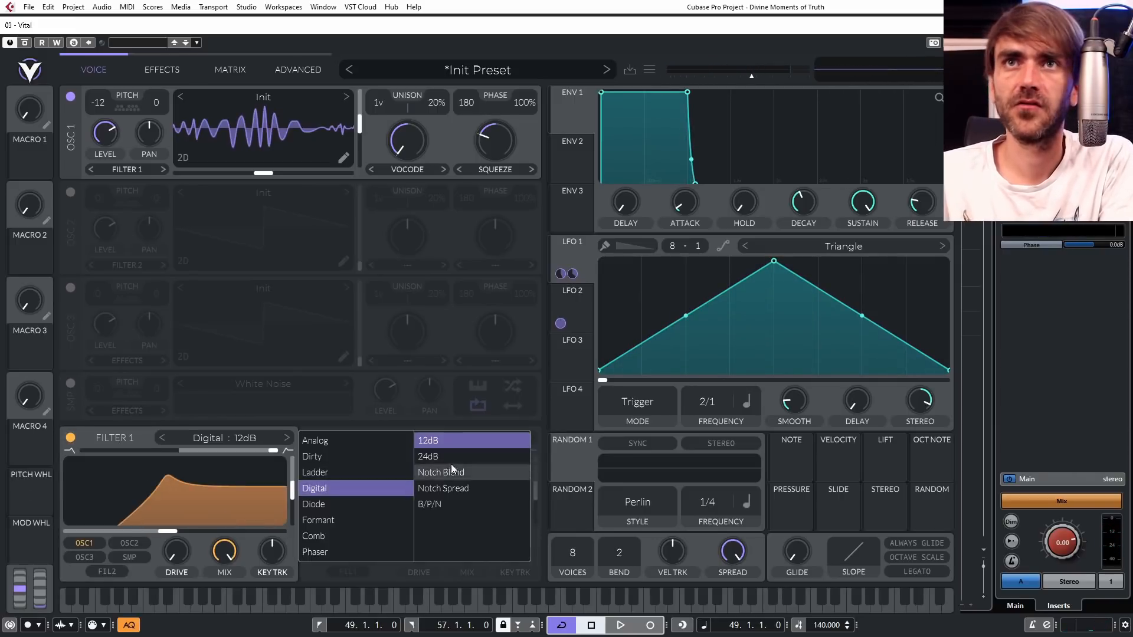
click(189, 490)
drag(196, 533, 206, 526)
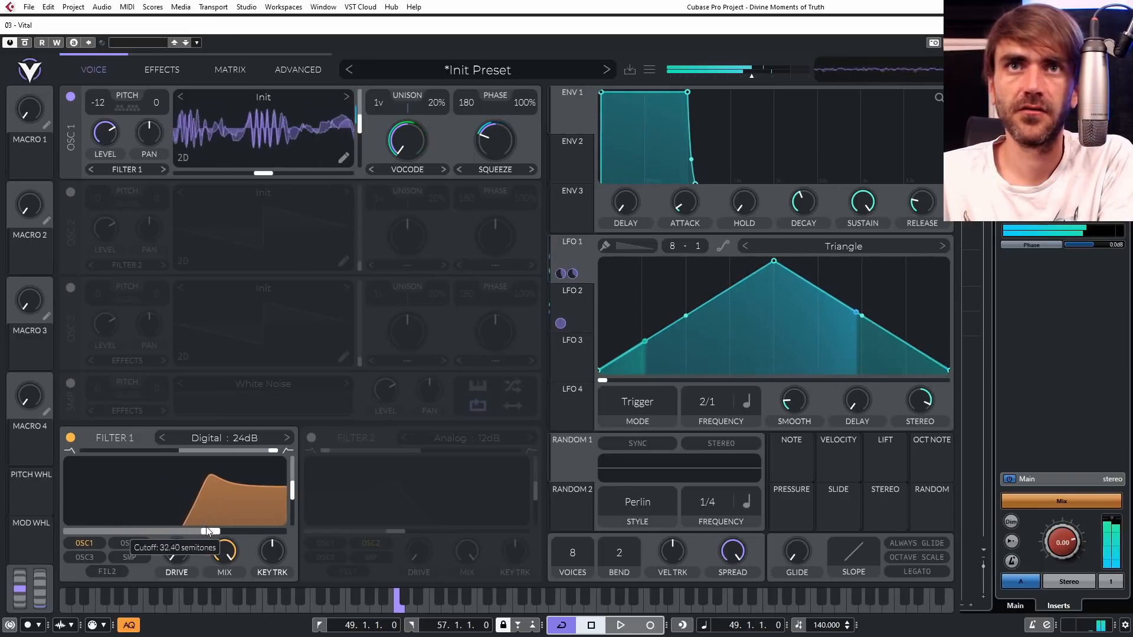
Modulate Filter 1's cutoff with LFO 3, using a raised stereo offset and a frequency of 2/1, and fine-tune the cutoff and modulation amount.
click(570, 353)
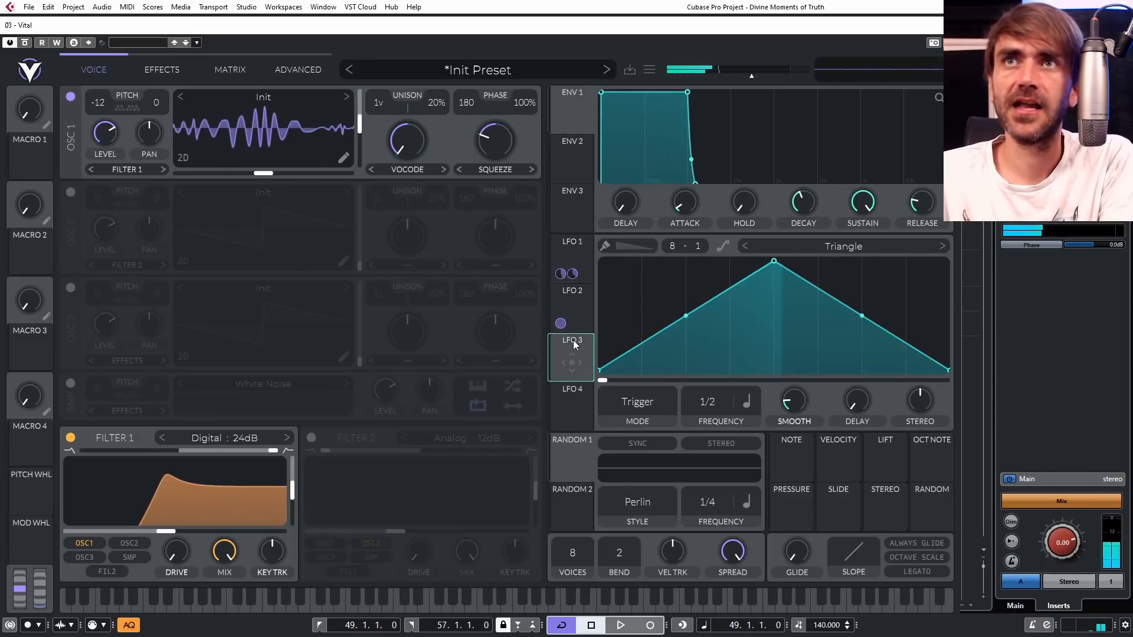
drag(573, 348, 178, 517)
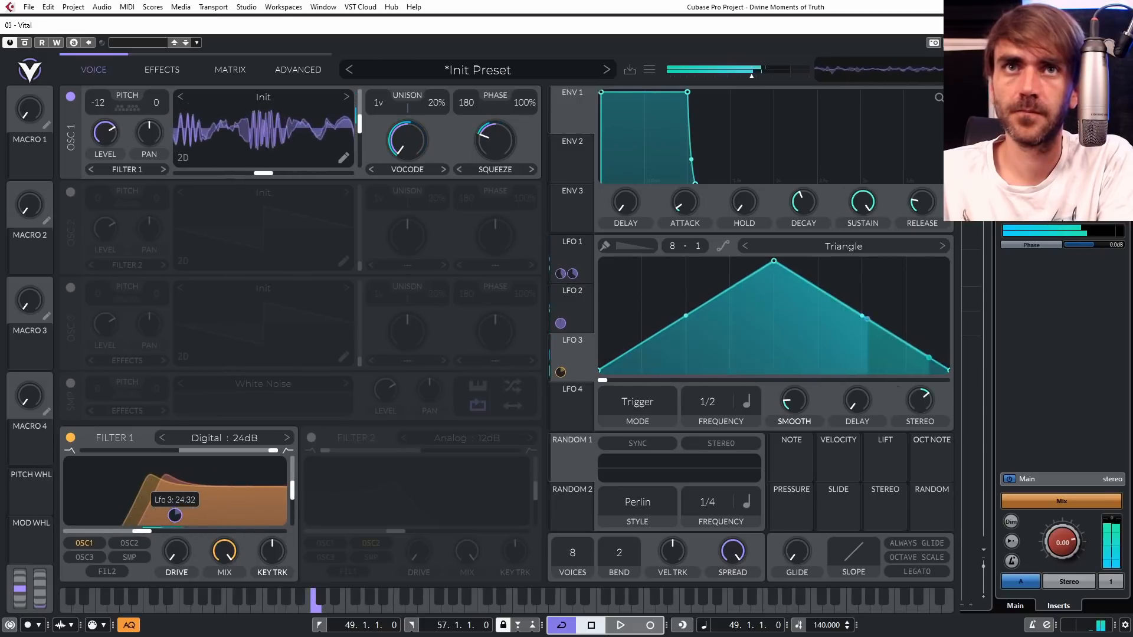
scroll(711, 409, down, 1)
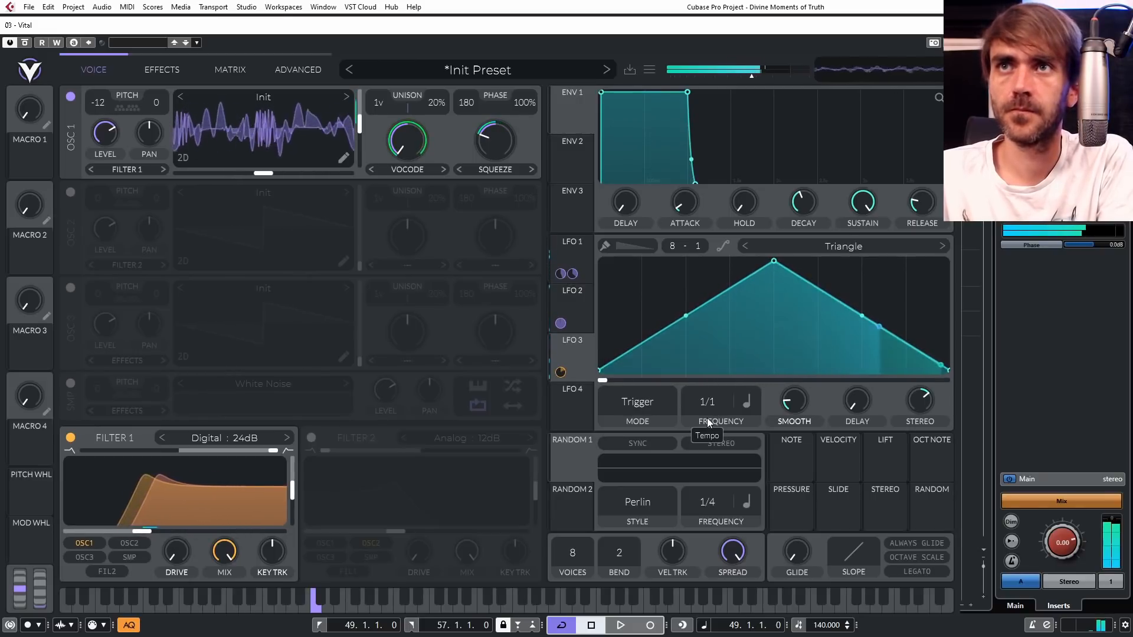
scroll(721, 407, down, 1)
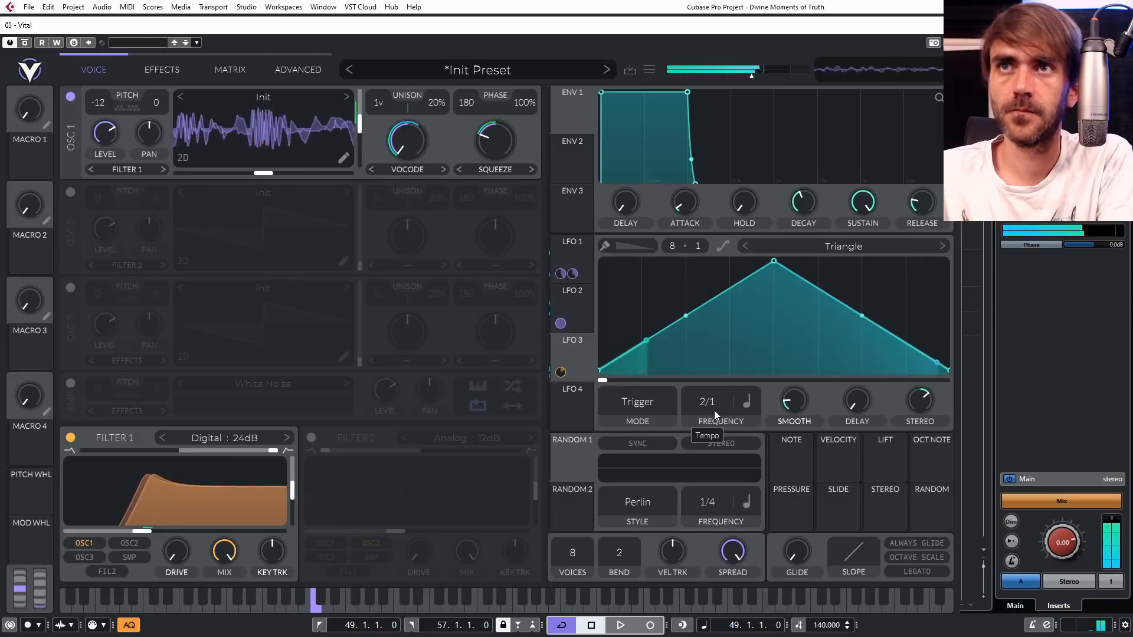
drag(147, 532, 174, 503)
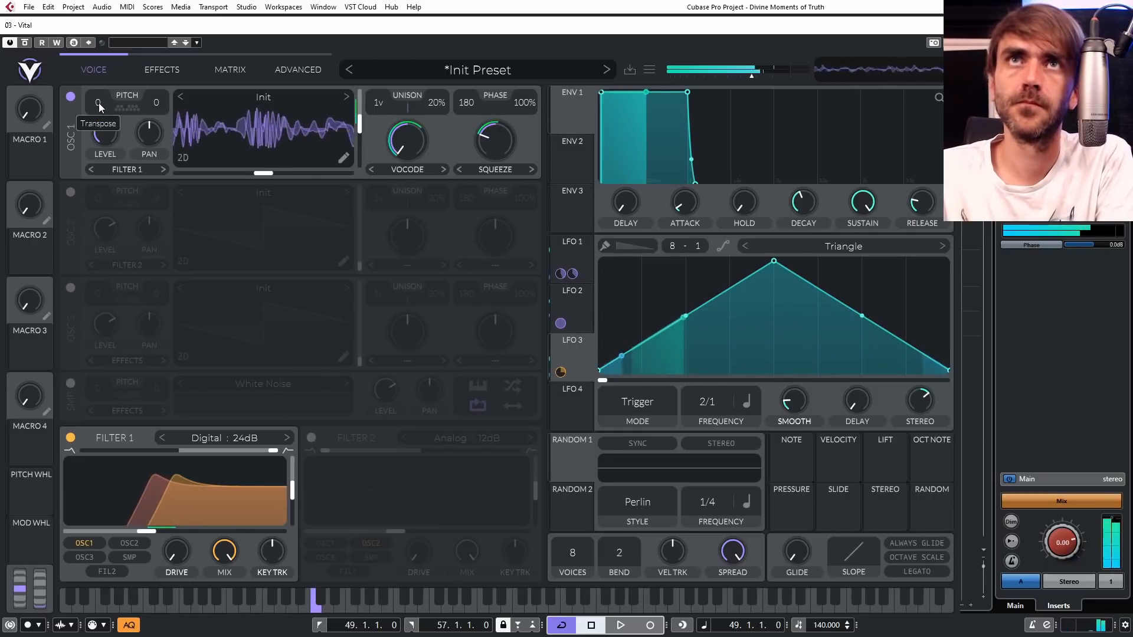
Reset oscillator 1's transpose to 0 and make the patch monophonic with 1 voice, Legato enabled and increased glide.
double_click(99, 104)
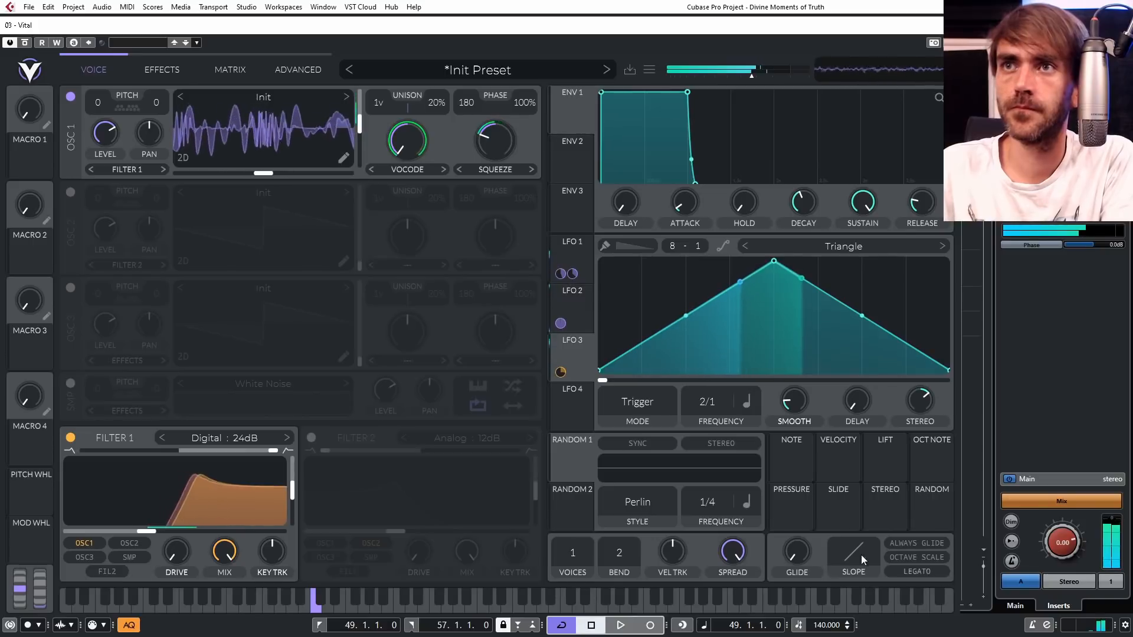
click(918, 571)
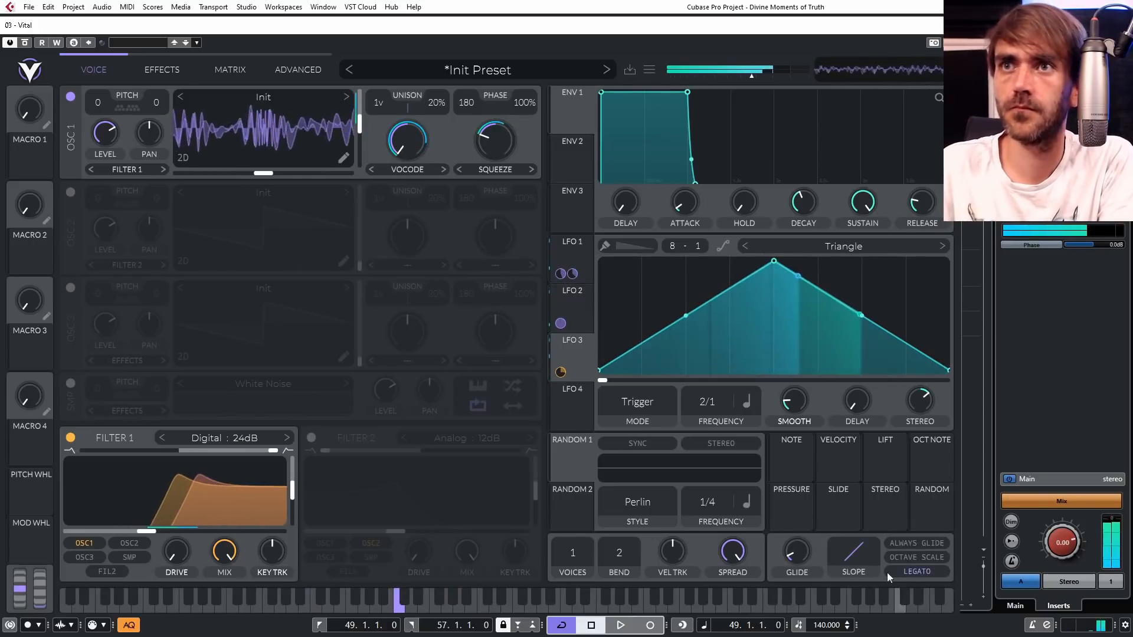
drag(783, 566, 818, 547)
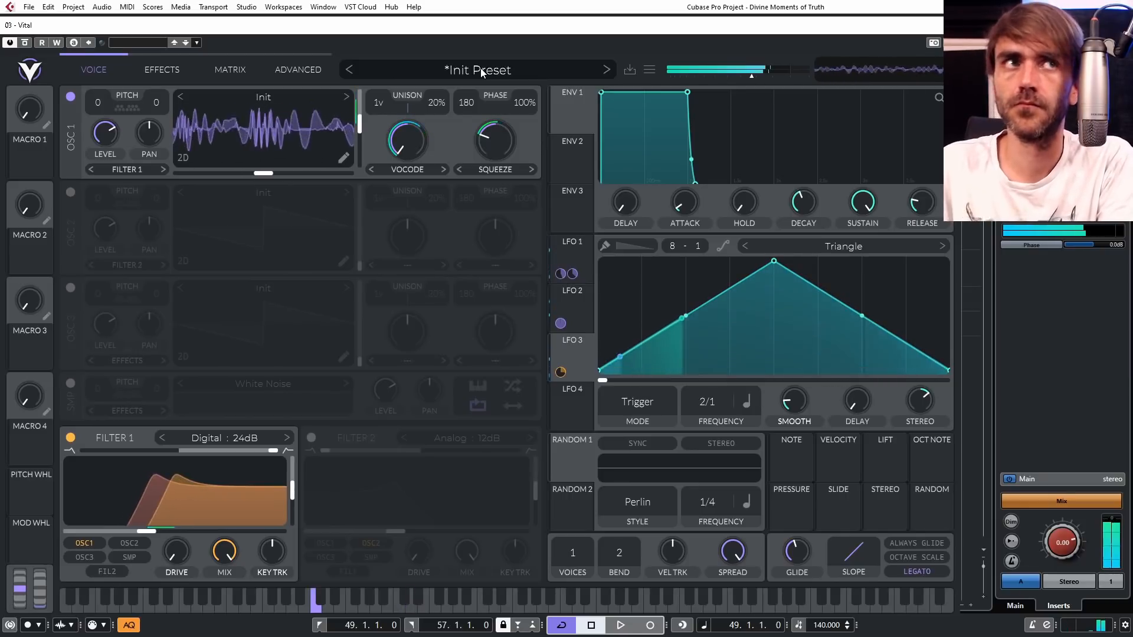
Move the Eq effect to the end of the chain after Reverb and enable it.
click(162, 71)
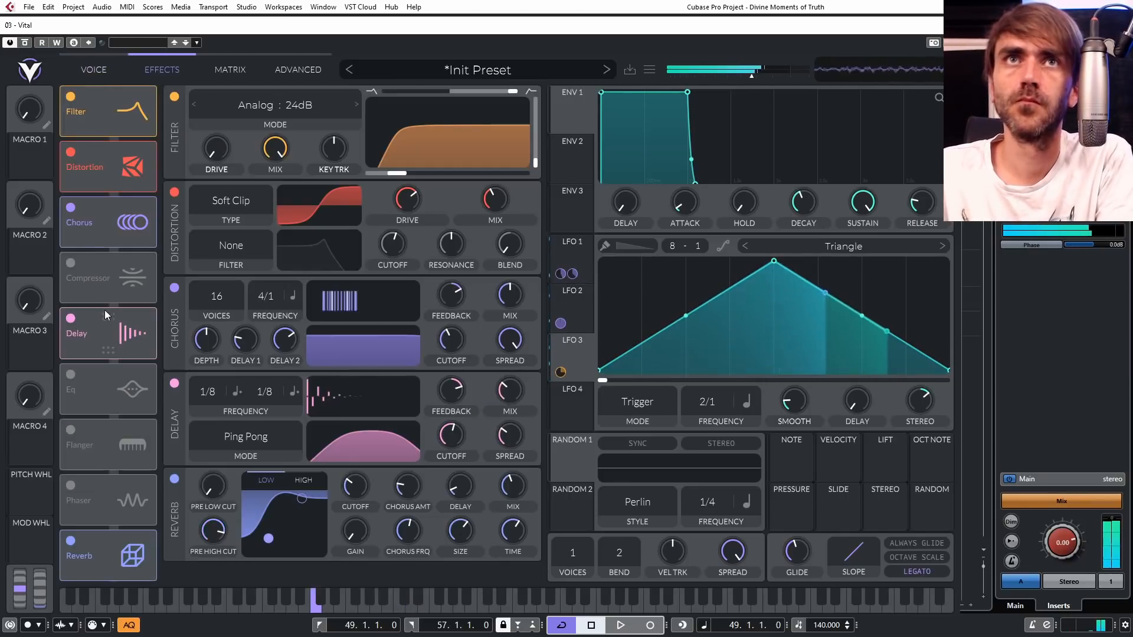
drag(86, 446, 109, 594)
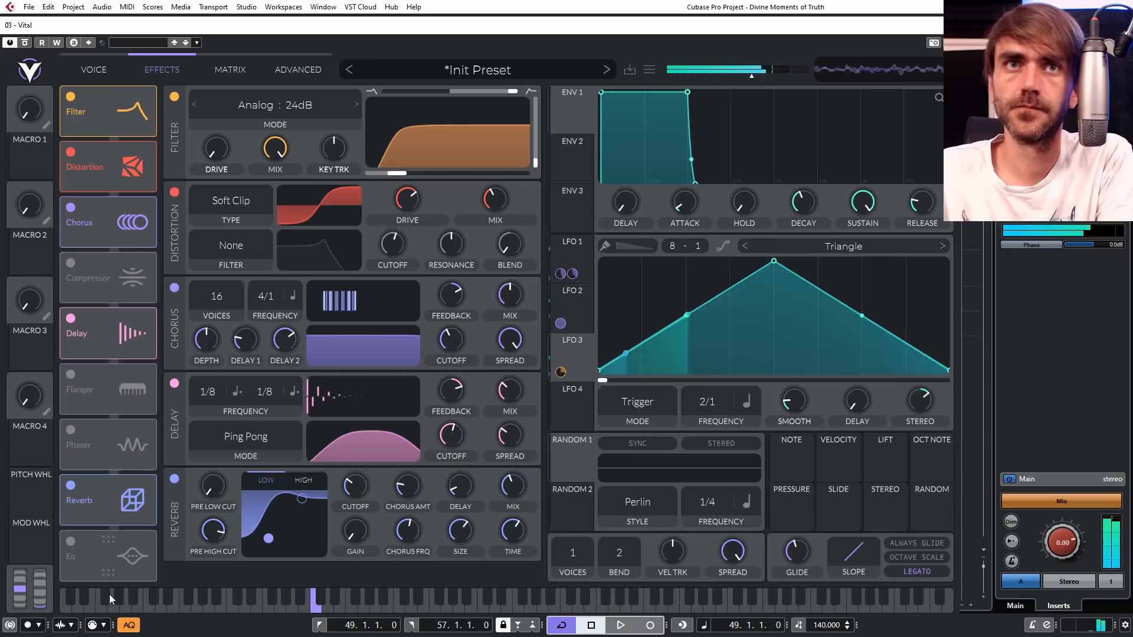
click(71, 541)
scroll(320, 521, down, 1)
scroll(320, 523, down, 1)
click(275, 503)
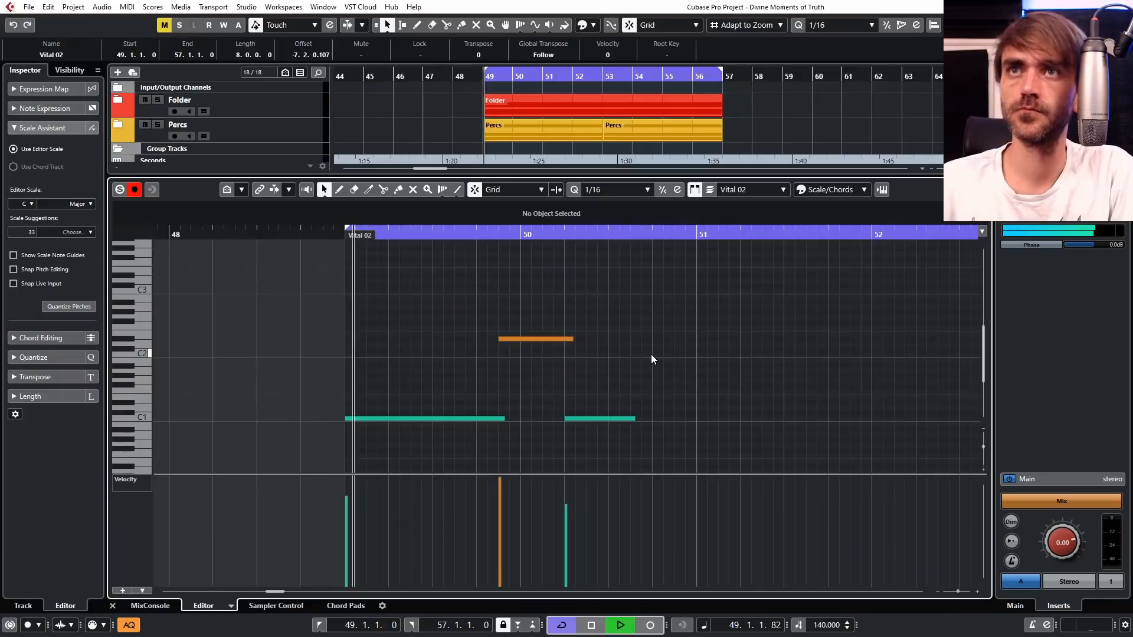
In Cubase's Vital 02 MIDI part, add a one-beat C2 note on beat 4 of bar 50 and lengthen the second C1 note.
double_click(656, 352)
drag(660, 354, 698, 355)
drag(632, 418, 662, 418)
Duplicate the notes of bars 49 and 50 so the pattern repeats from bar 51.
drag(732, 276, 379, 437)
key(ctrl+d)
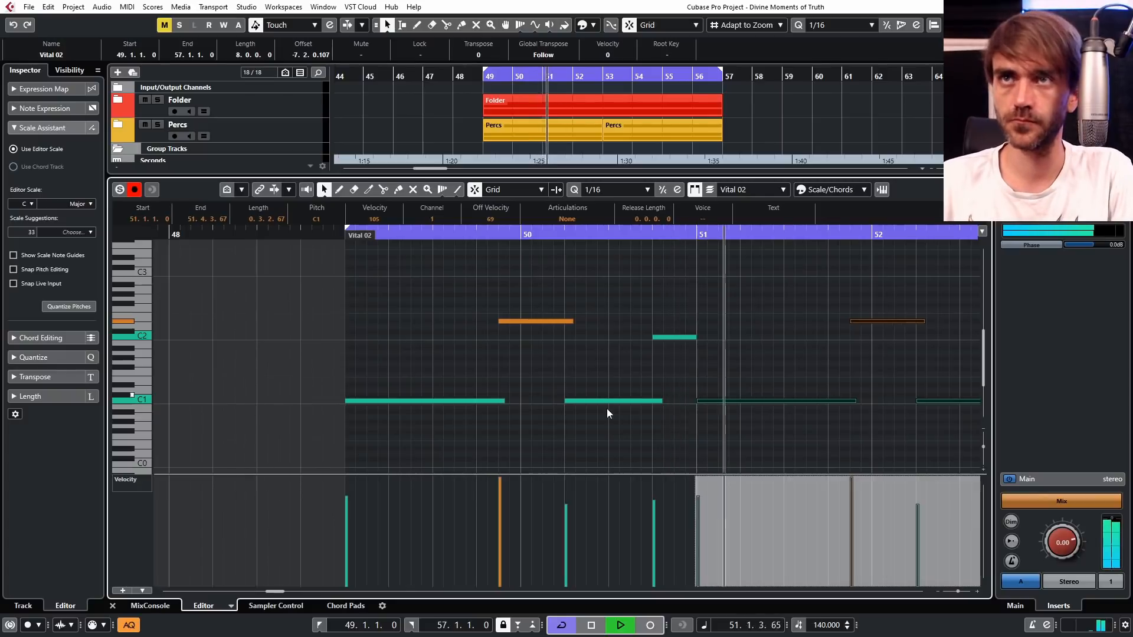
Transpose the short note on beat 4 of bar 50 from C2 down to G#1.
click(500, 308)
click(505, 337)
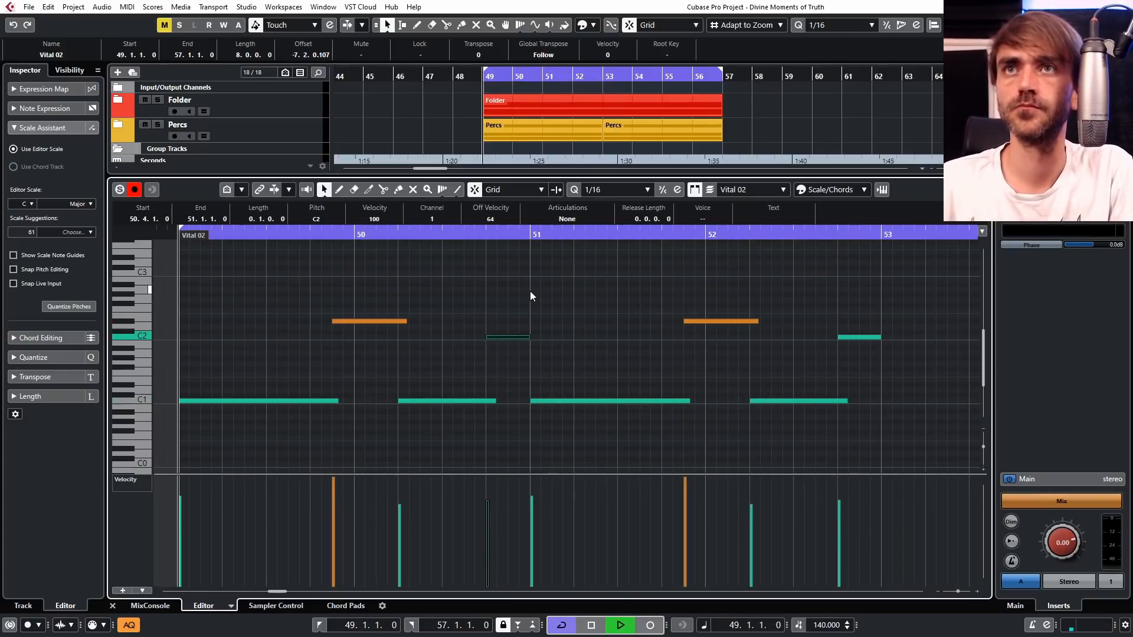
key(shift+Down)
key(Up)
key(Up)
key(Up)
key(Up)
key(Up)
key(Up)
key(Up)
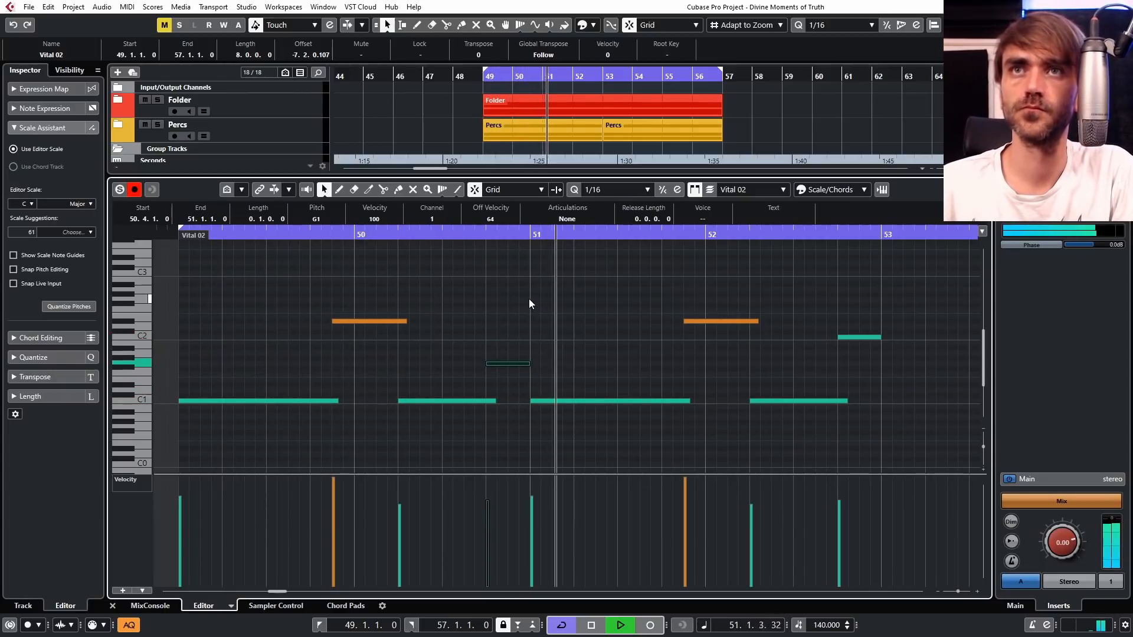
key(Up)
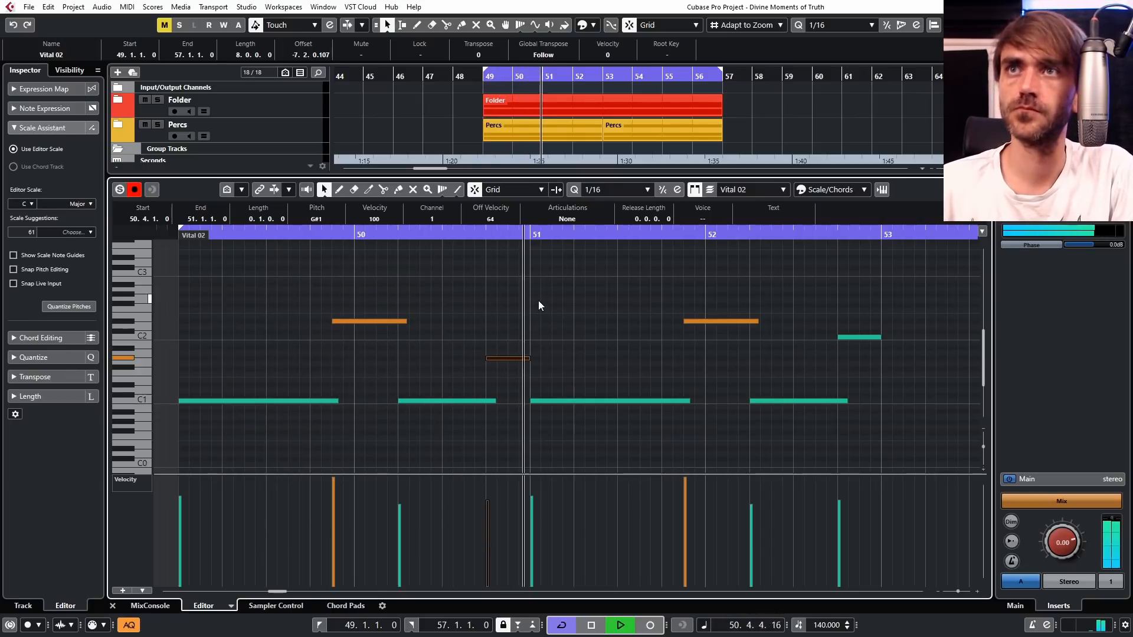
Mute the C1 note at bar 51 and duplicate the notes of bars 49 to 52 so the pattern repeats from bar 53.
scroll(834, 321, down, 4)
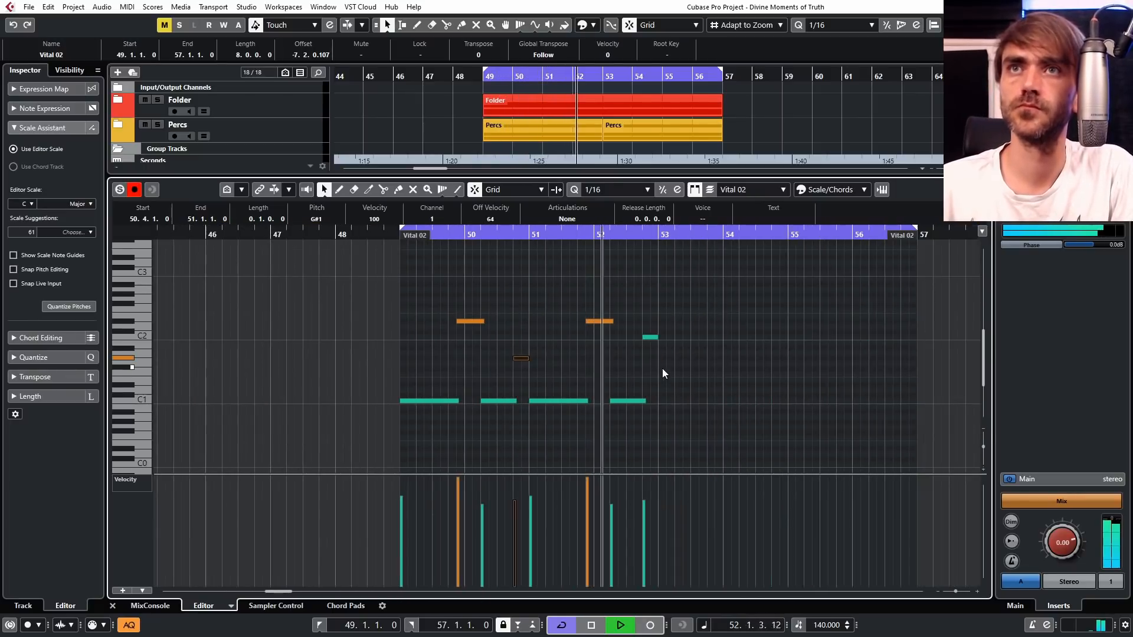
key(7)
click(554, 400)
key(1)
drag(741, 298, 413, 423)
key(ctrl+d)
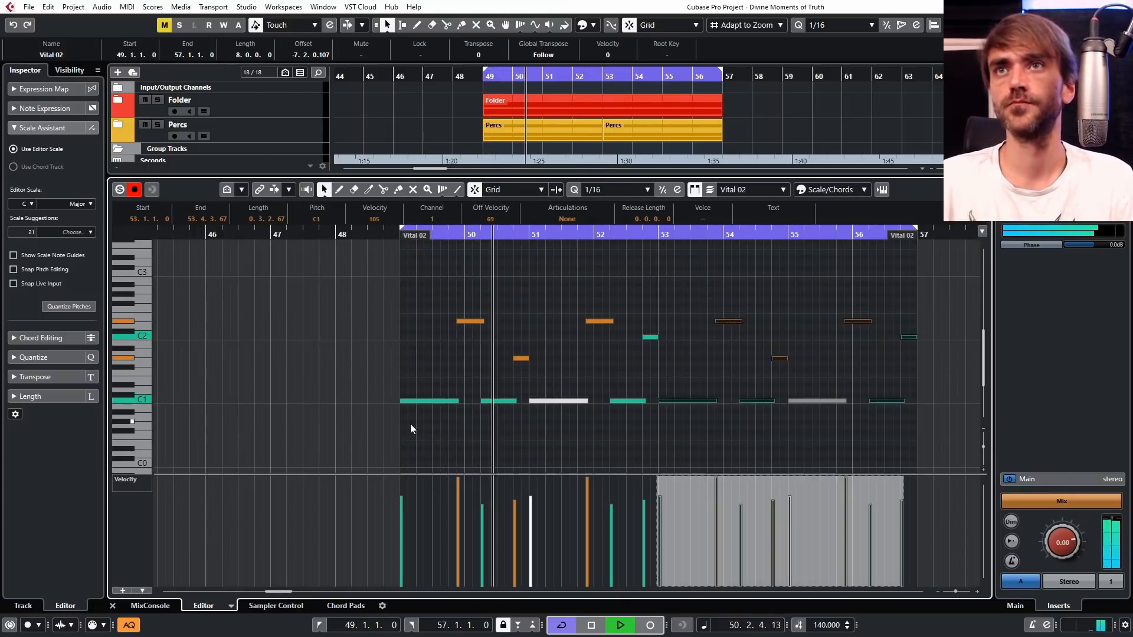
Reopen the Vital 02 part, unmute the C1 notes at bars 51 and 55, and close the editor.
click(112, 606)
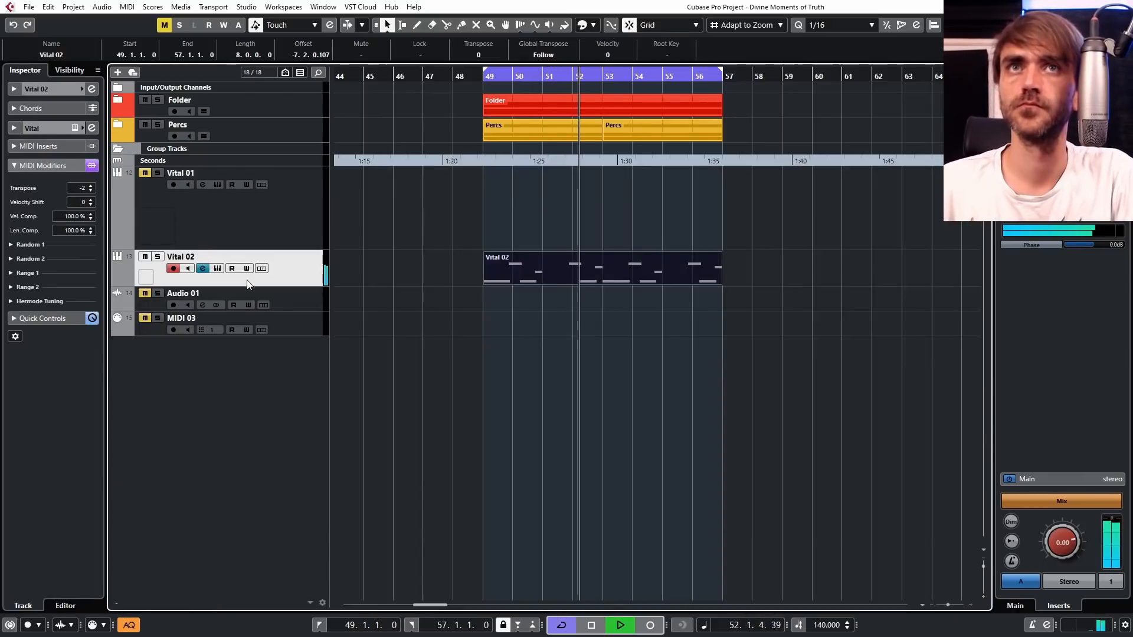
double_click(558, 268)
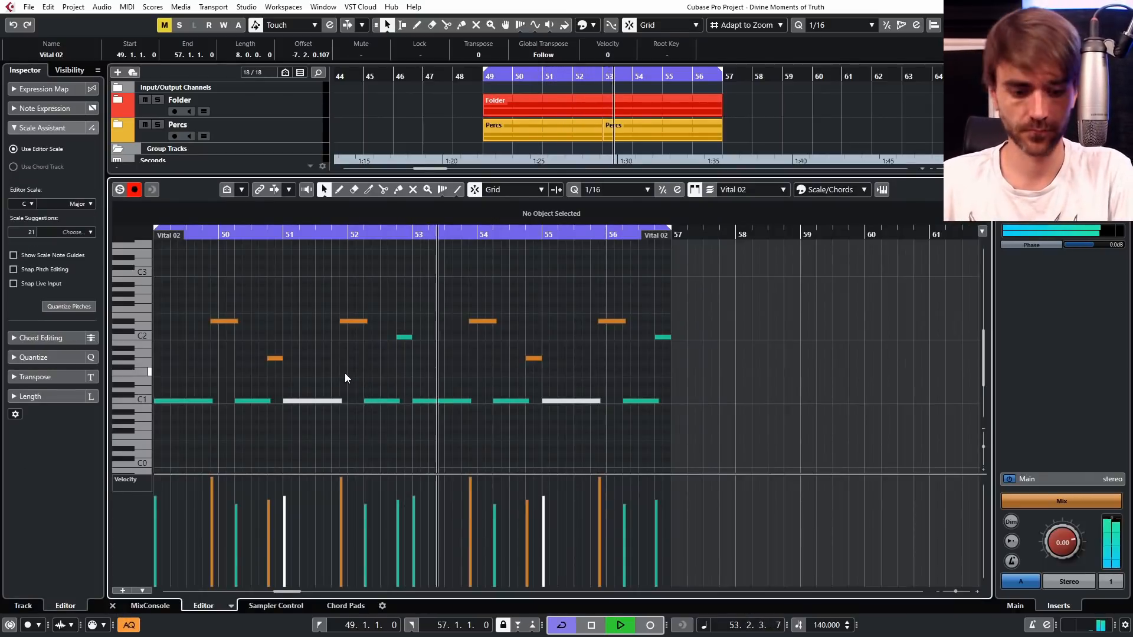
click(319, 401)
click(574, 401)
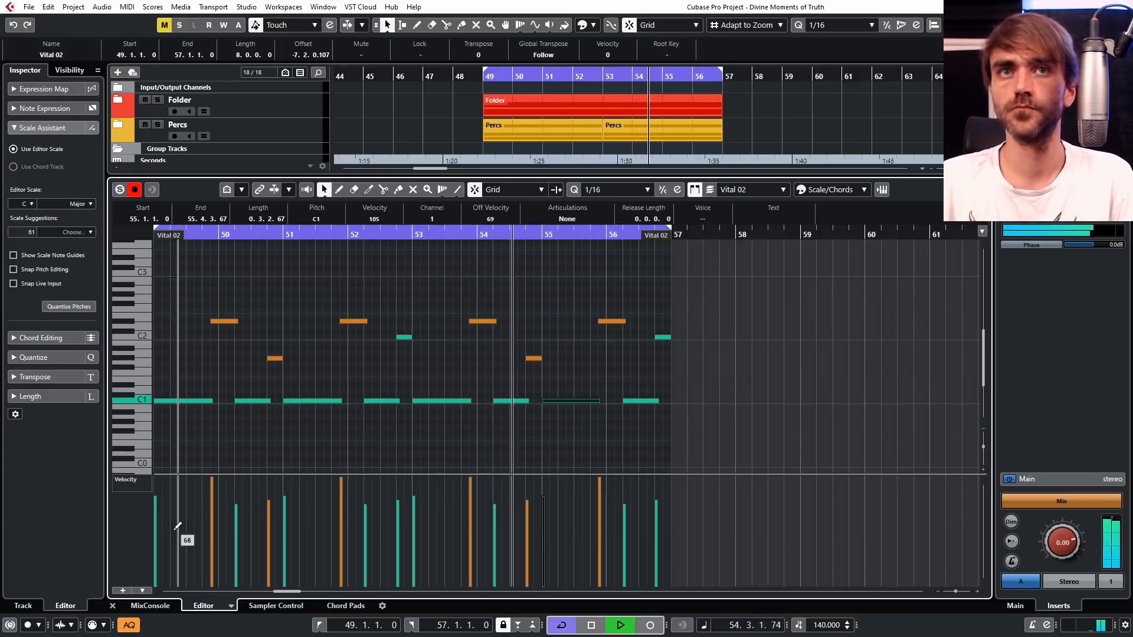
click(112, 606)
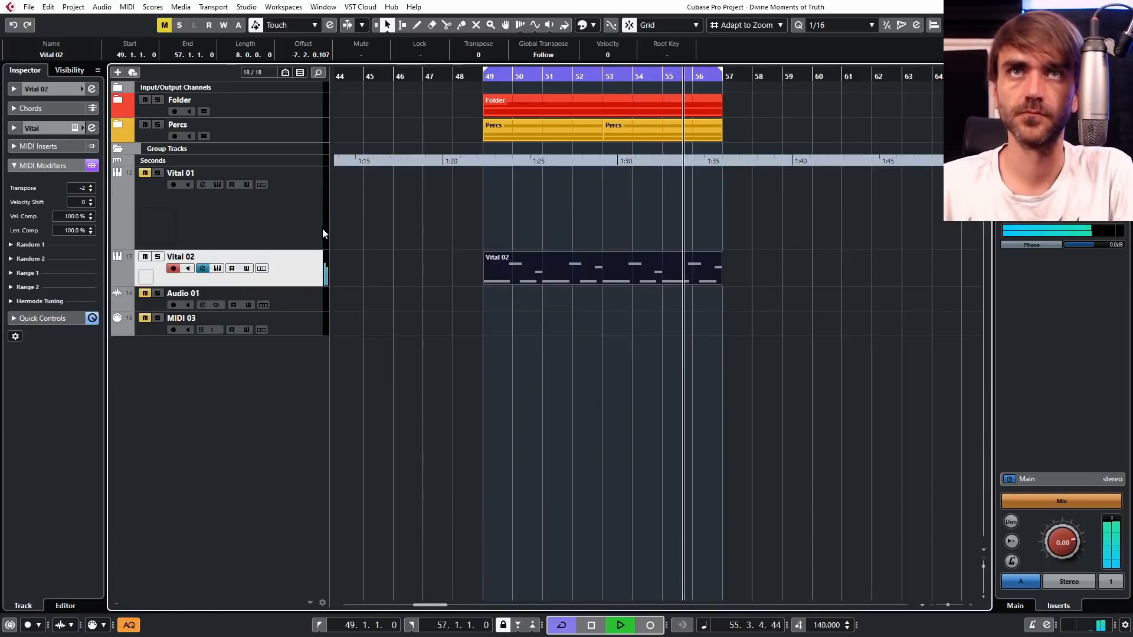
Set the Vital 02 track's volume to -1.19 and deselect its MIDI part.
click(52, 88)
drag(70, 136, 77, 137)
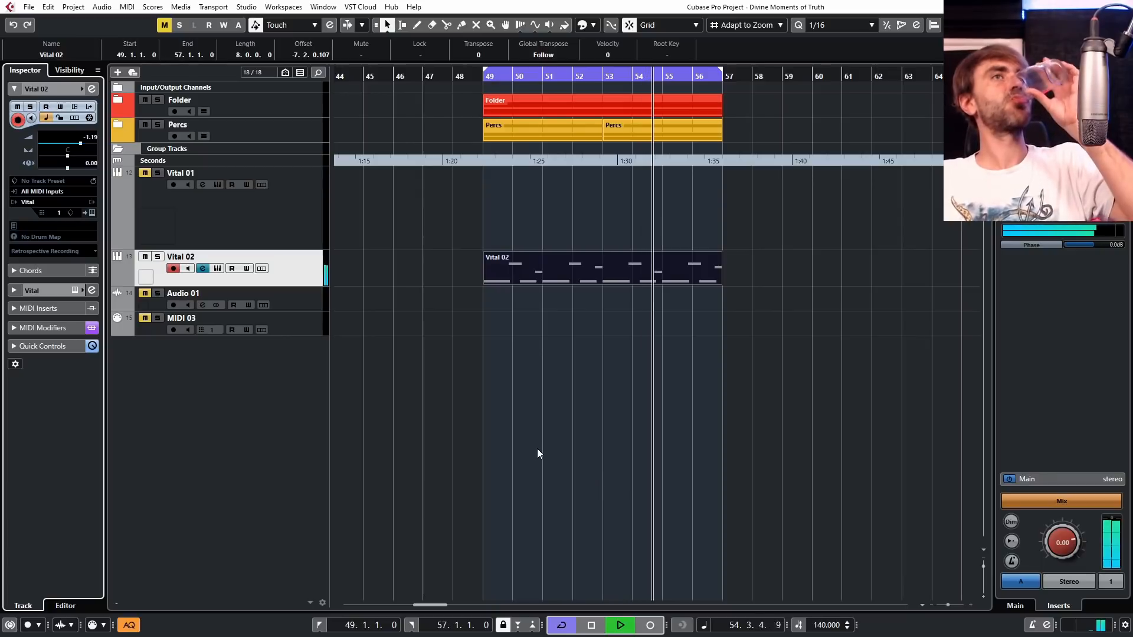
click(681, 396)
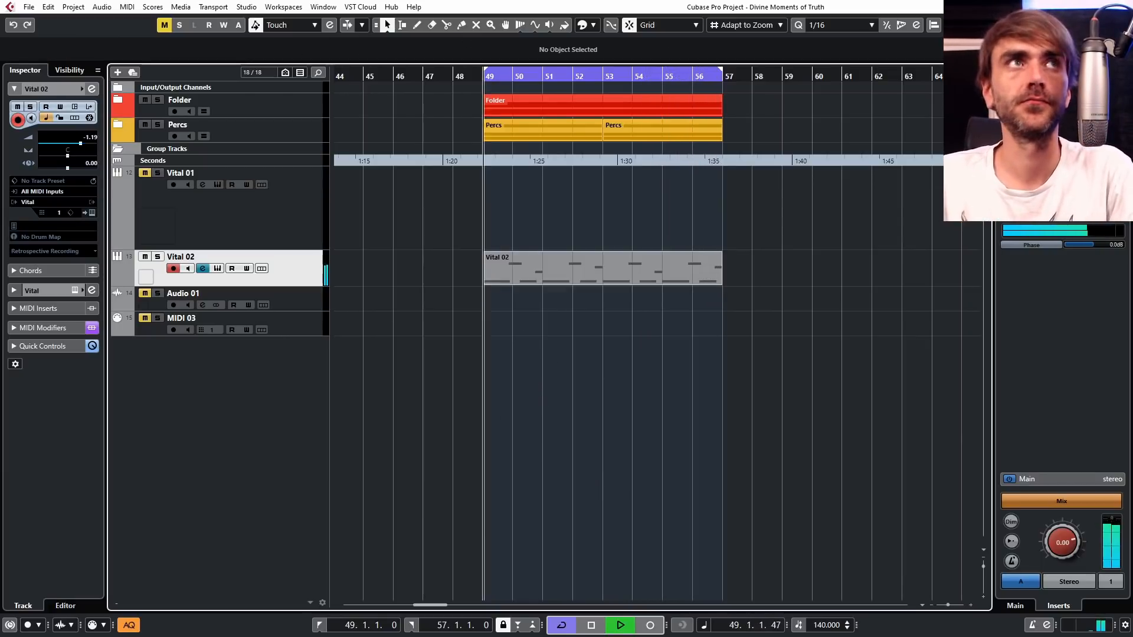
Stop playback and move the Vital 02 MIDI part beyond the end of the loop range at bar 57.
key(space)
drag(508, 267, 777, 261)
click(464, 336)
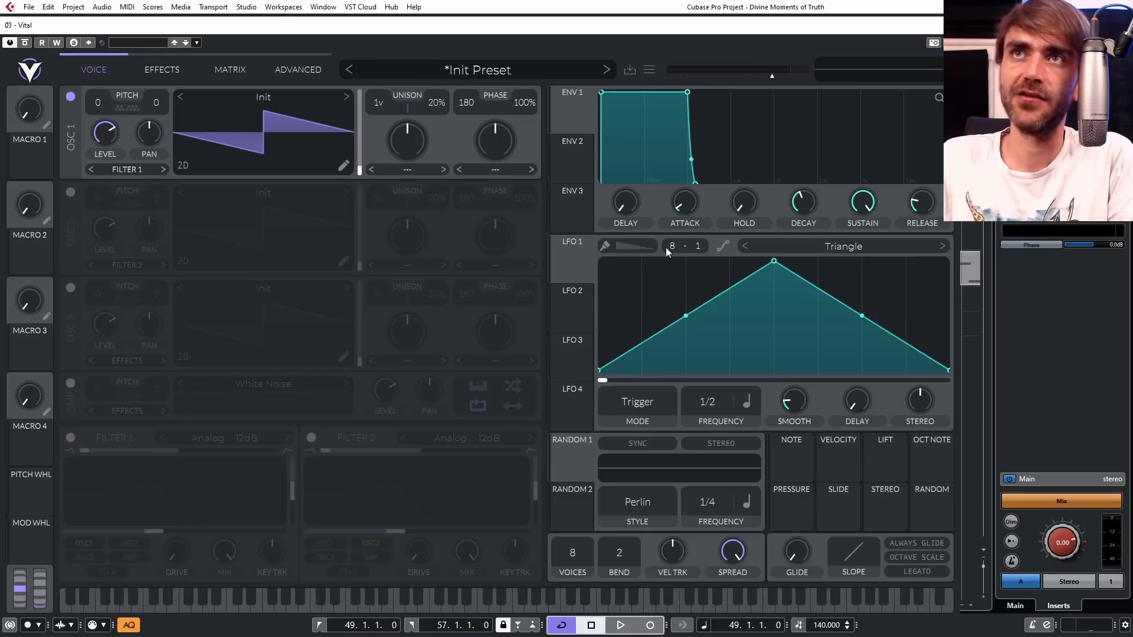
In the new Vital instance with the Init Preset, set LFO 1's grid to 16 by 12.
drag(743, 171, 729, 217)
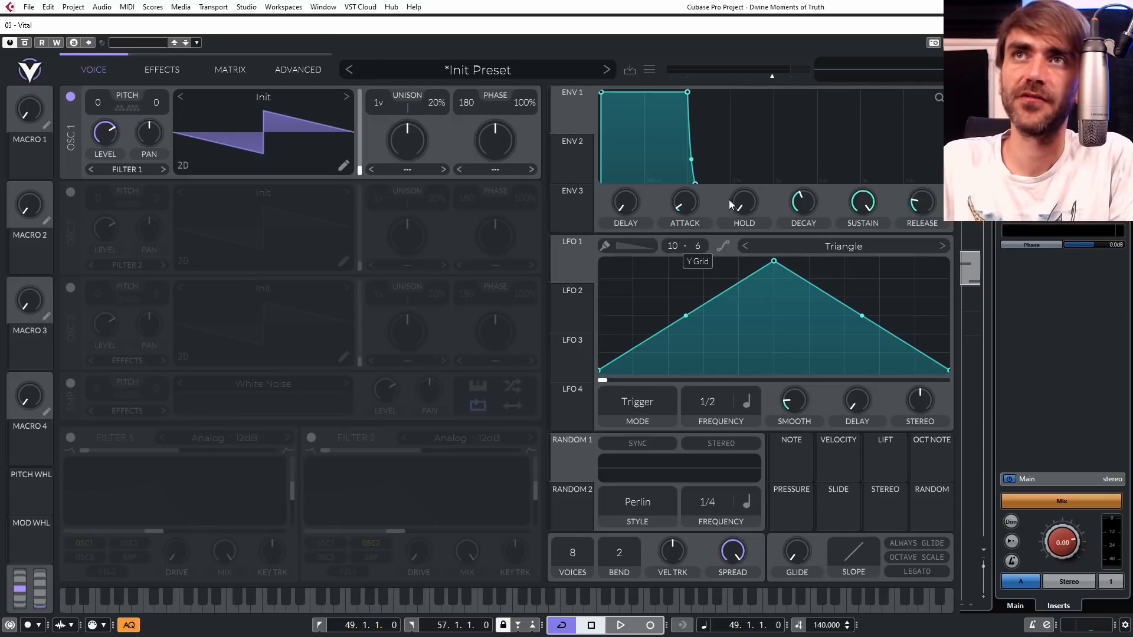
drag(763, 83, 766, 42)
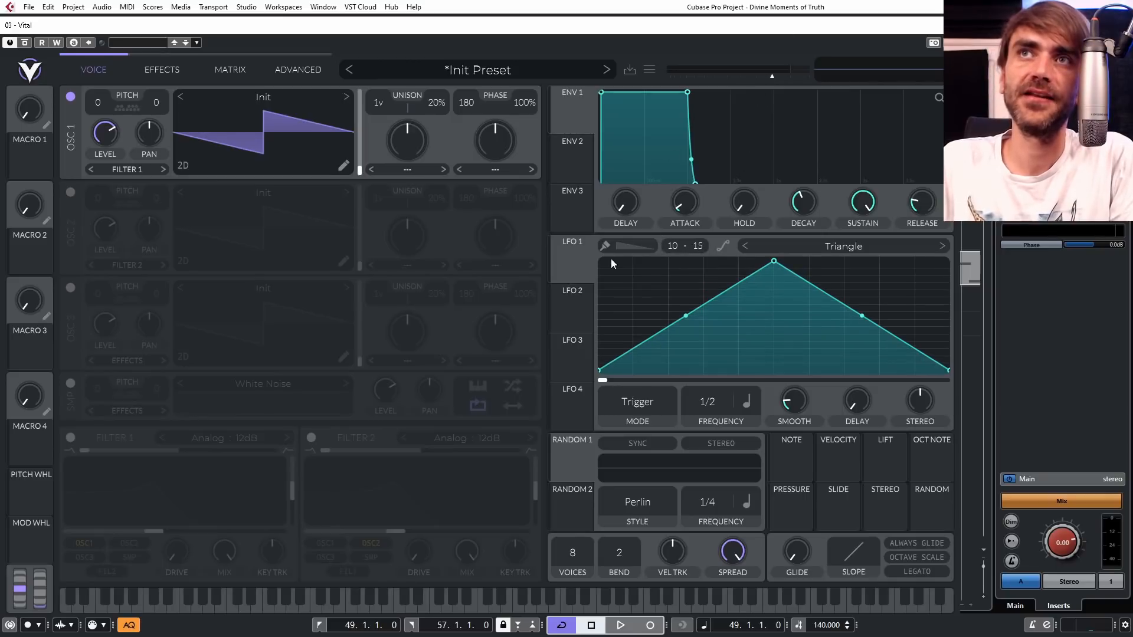
drag(699, 246, 693, 226)
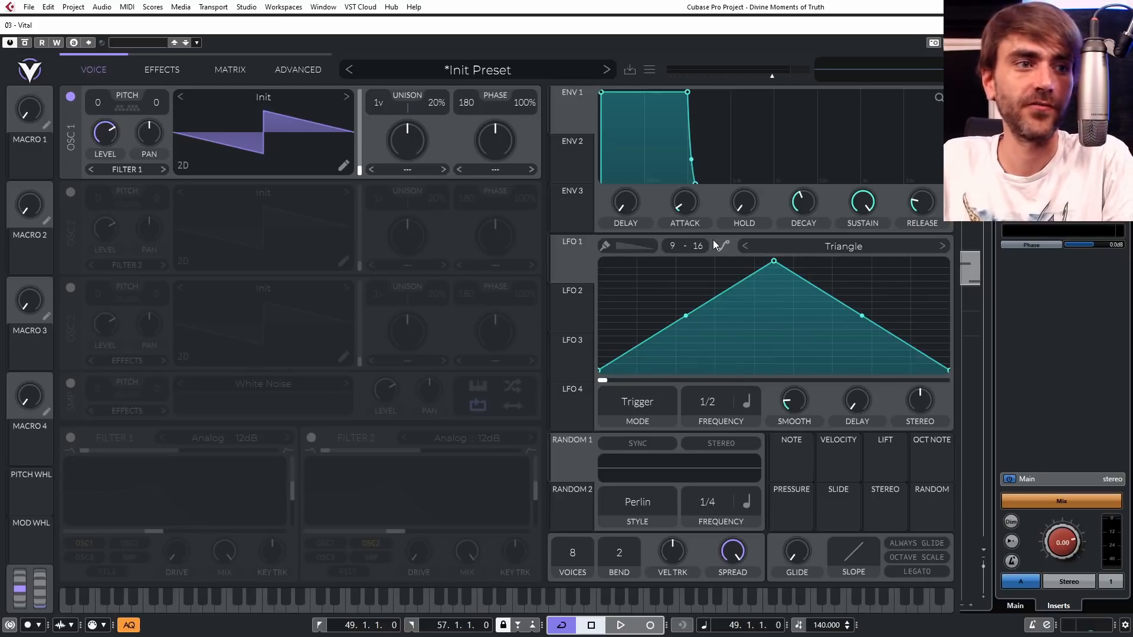
drag(671, 243, 706, 154)
drag(693, 244, 685, 341)
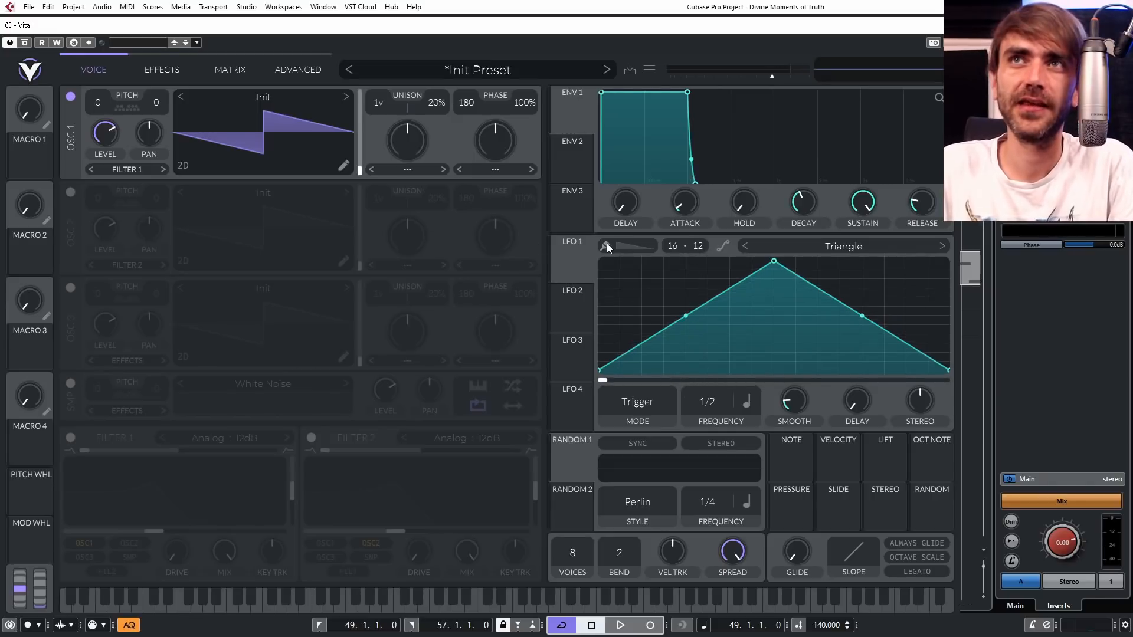
Paint an uneven 16-step pattern across LFO 1's shape using the Step brush.
ctrl+click(614, 368)
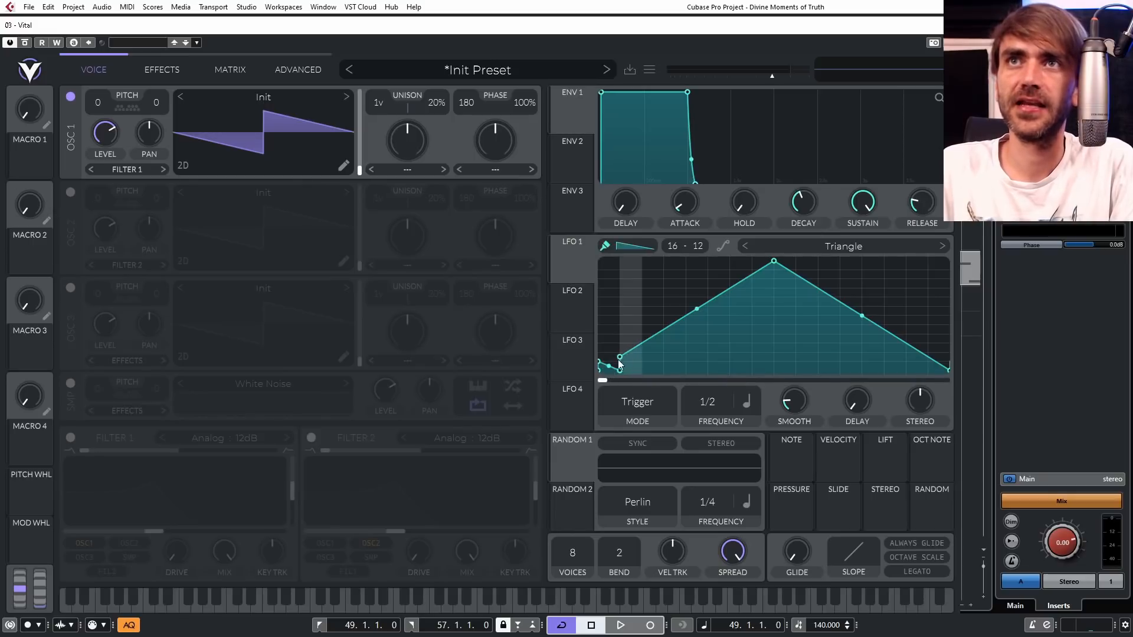
drag(613, 370, 614, 389)
mouse_move(629, 348)
mouse_down()
mouse_move(637, 309)
mouse_move(632, 317)
mouse_up()
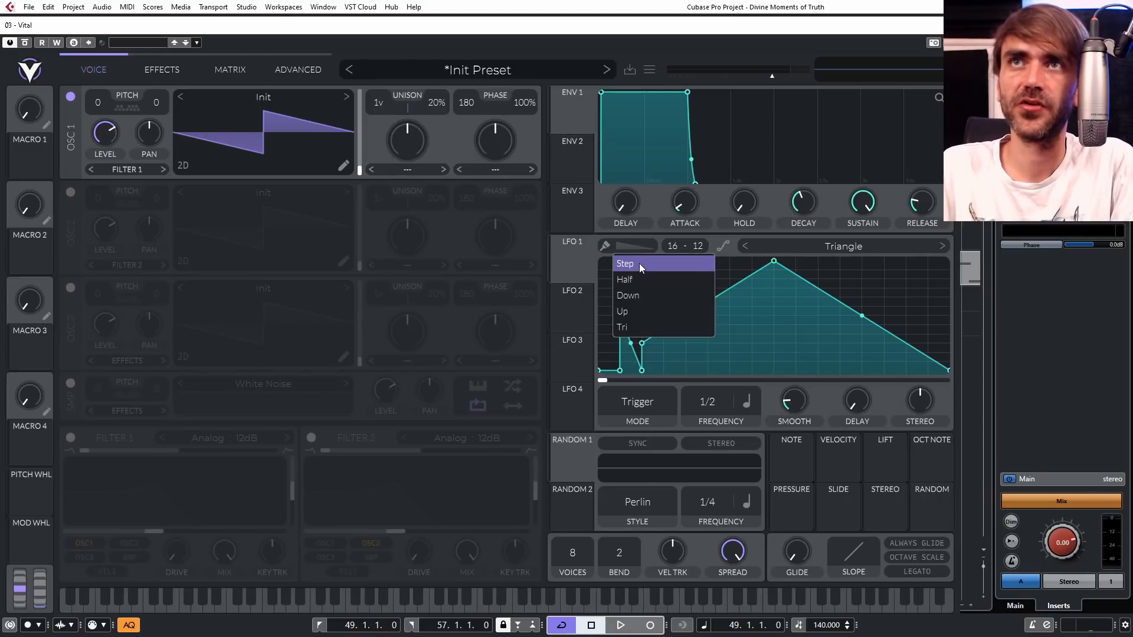
click(638, 263)
click(634, 334)
mouse_move(632, 316)
mouse_down()
mouse_move(702, 297)
mouse_move(767, 325)
mouse_move(874, 332)
mouse_move(944, 315)
mouse_move(957, 331)
mouse_up()
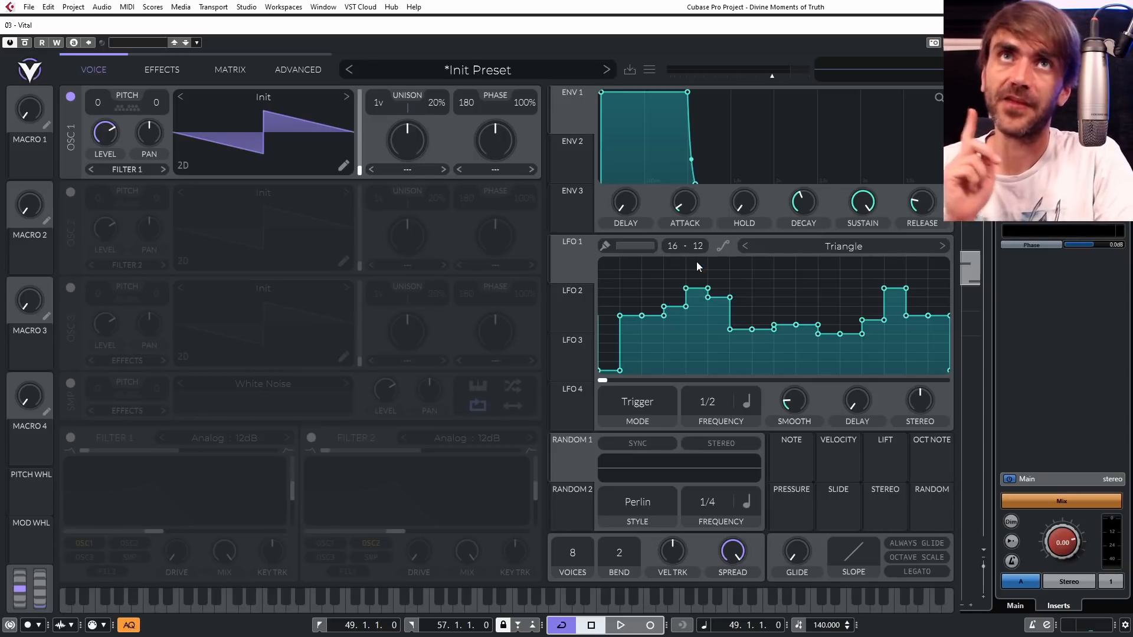
Set oscillator 1's transpose snap to the notes C, D#, G and G#.
click(124, 107)
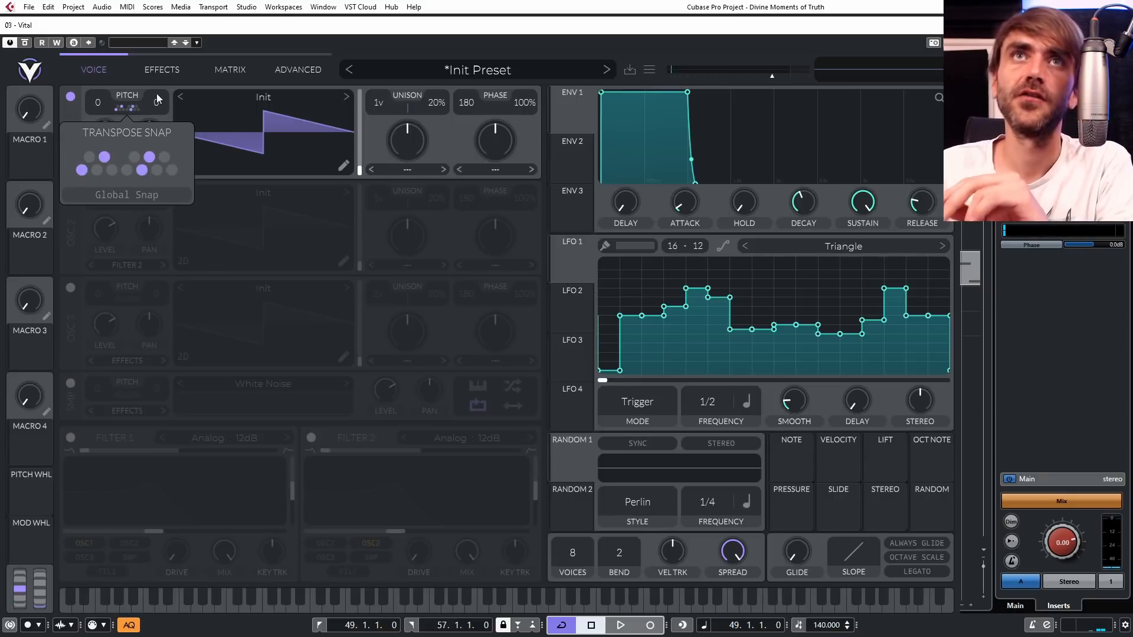
click(158, 69)
click(95, 70)
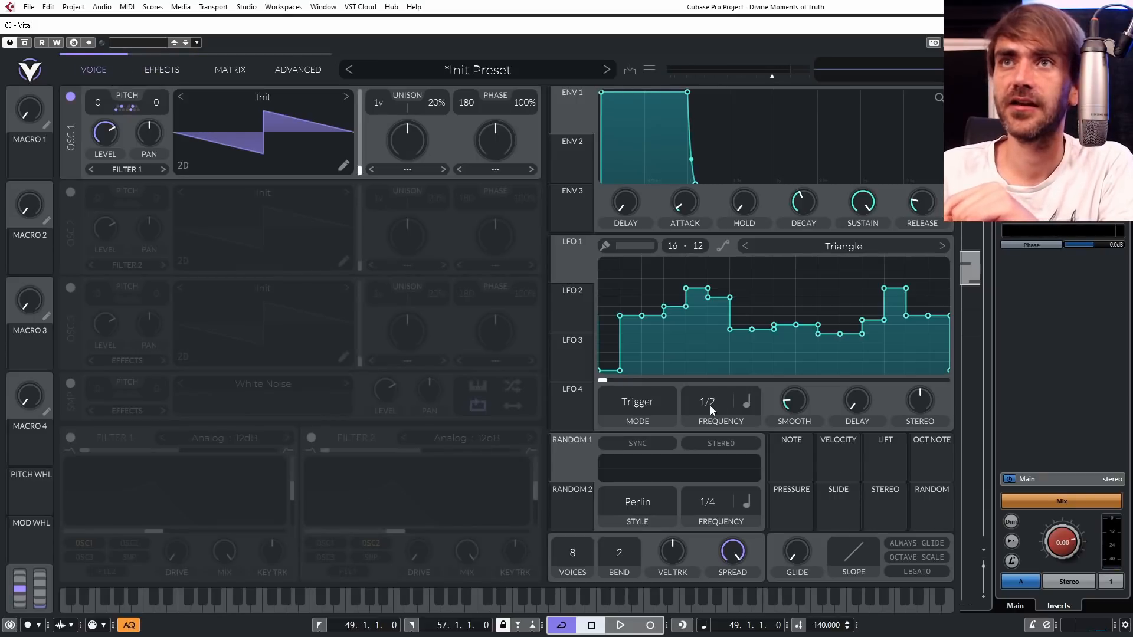
Set LFO 1's frequency to 1/1 and assign LFO 1 to oscillator 1's pitch transpose.
drag(710, 495, 715, 468)
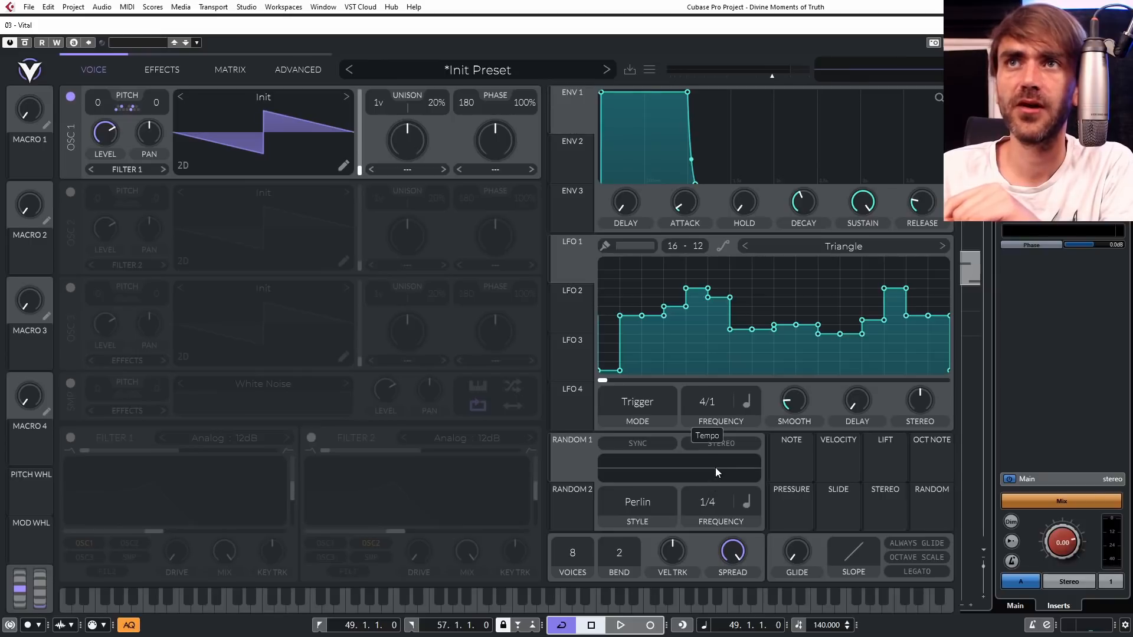
drag(560, 273, 104, 104)
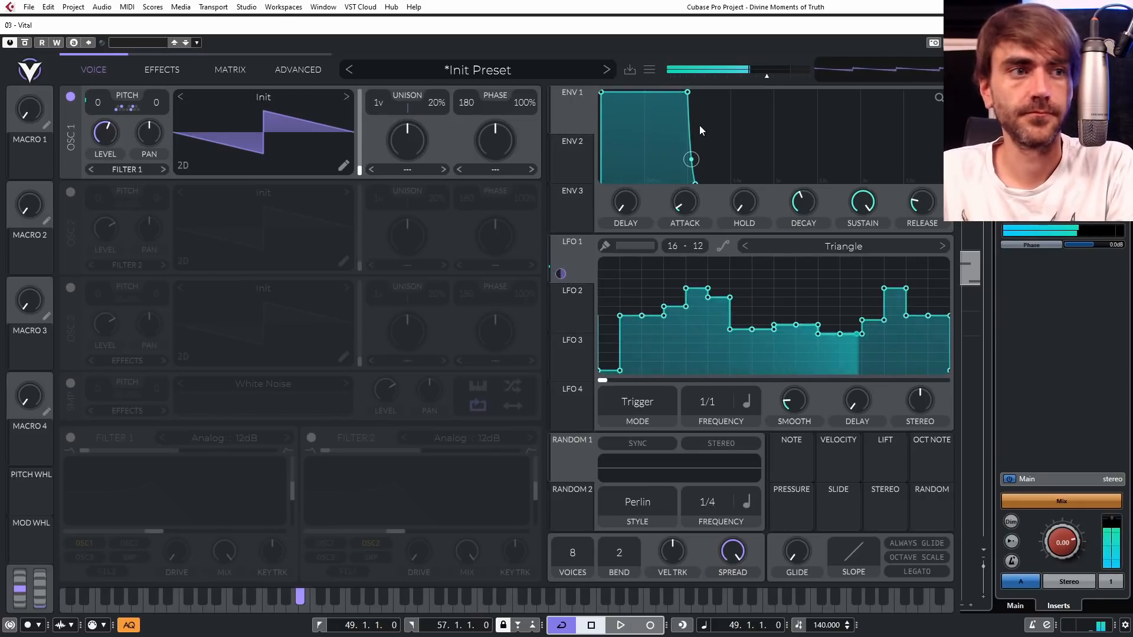
Enable Chorus with a reduced mix, and add Distortion ahead of it plus a Ping Pong Delay, Flanger and Reverb.
click(168, 69)
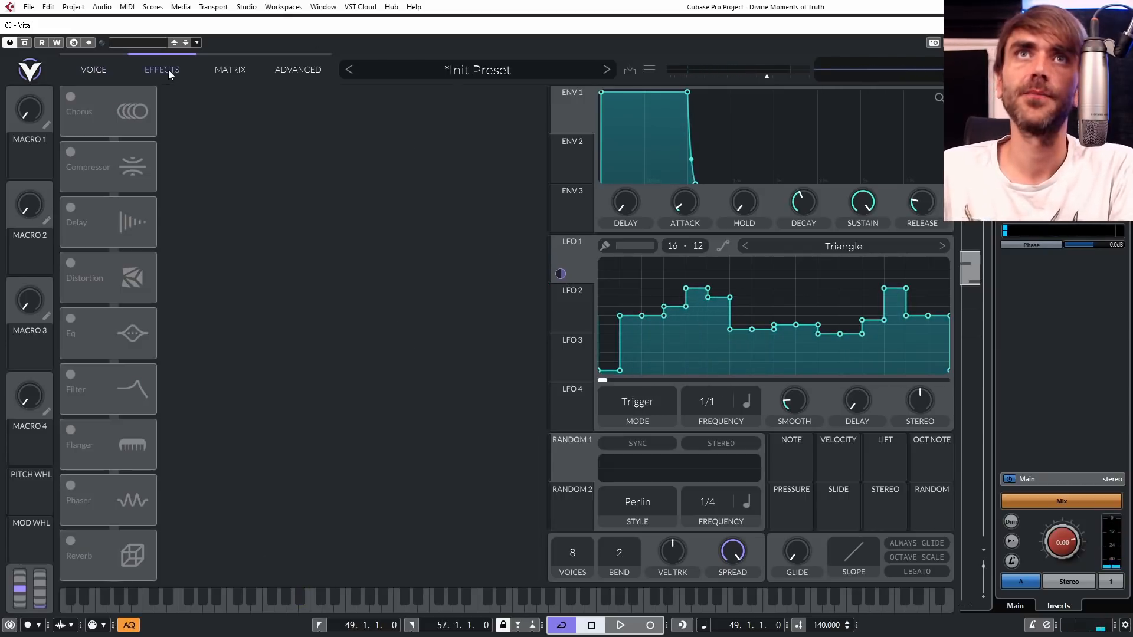
click(70, 96)
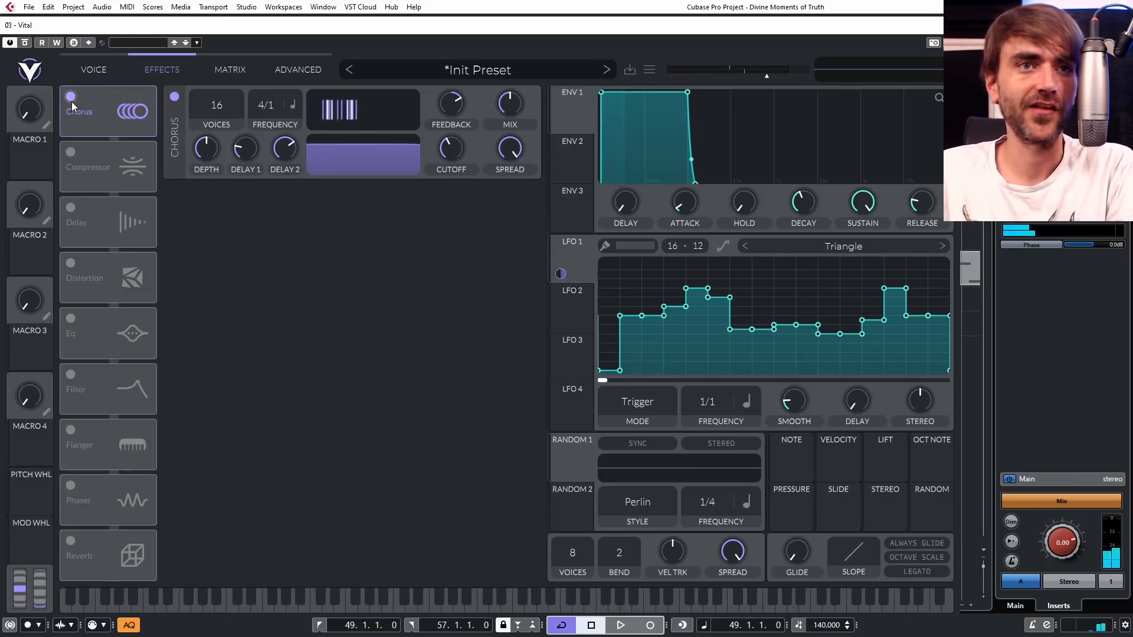
drag(518, 109, 507, 134)
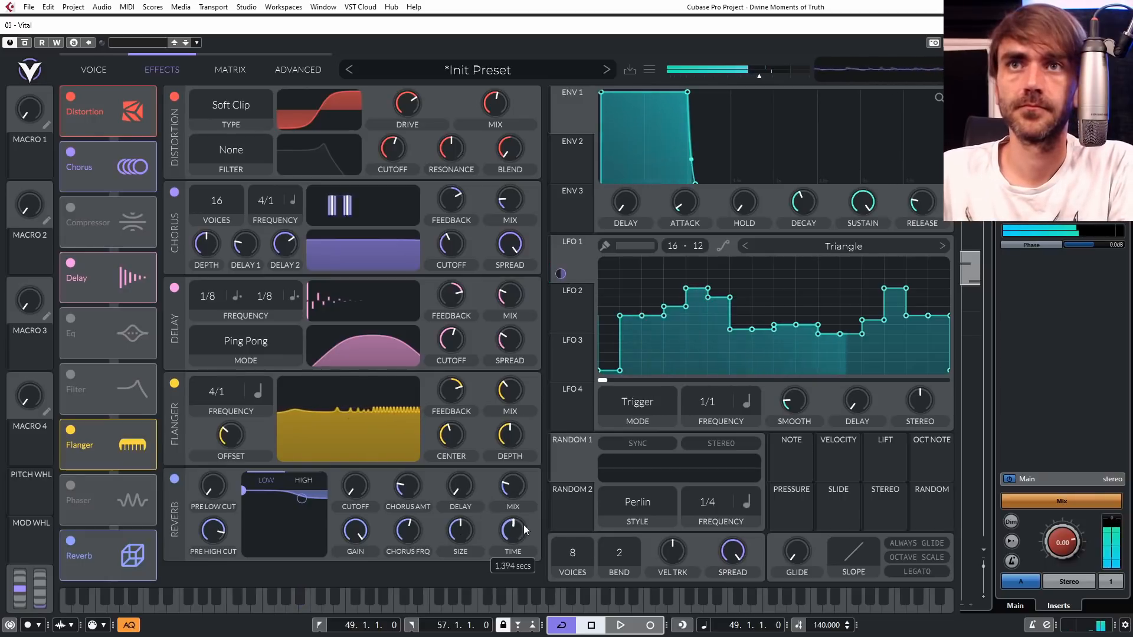
Increase the Reverb's time and size, cut its low frequencies, and adjust its mix.
drag(524, 527, 525, 507)
drag(469, 530, 465, 473)
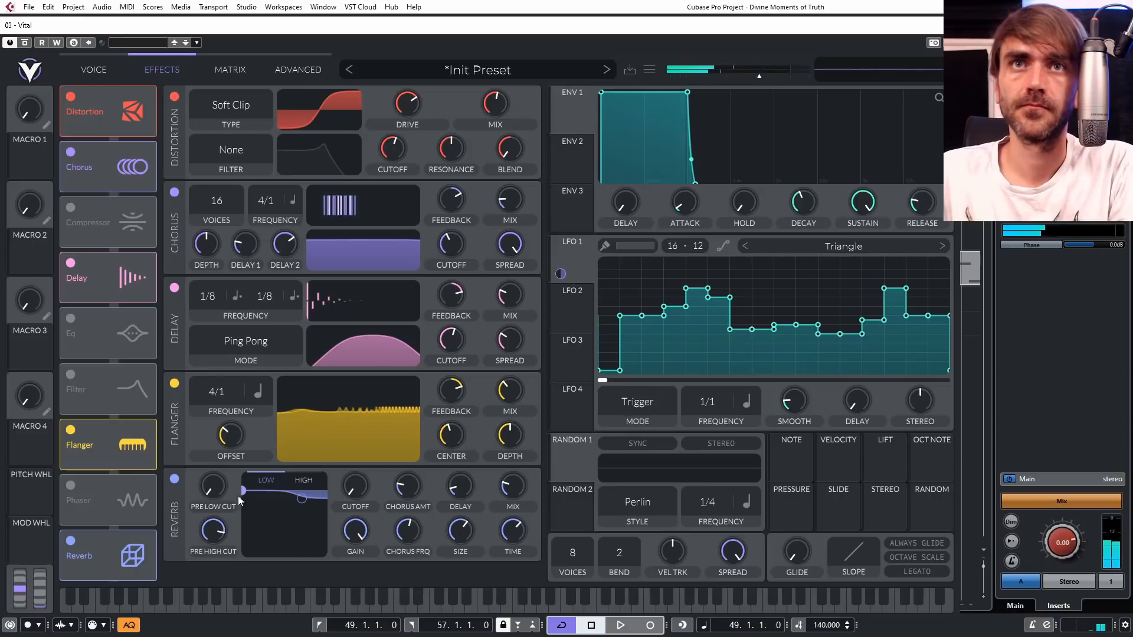
drag(253, 494, 221, 481)
mouse_move(518, 490)
mouse_down()
mouse_move(525, 479)
mouse_move(511, 492)
mouse_up()
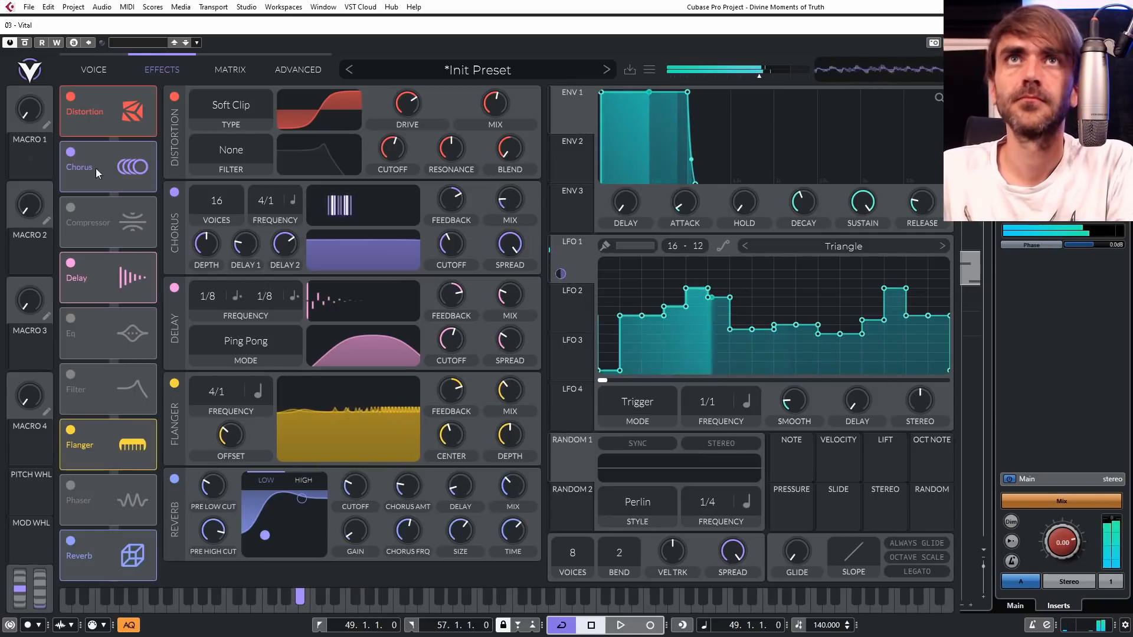
Lower the output volume slightly and set oscillator 1's spectral morph type to Phase Disp.
click(97, 72)
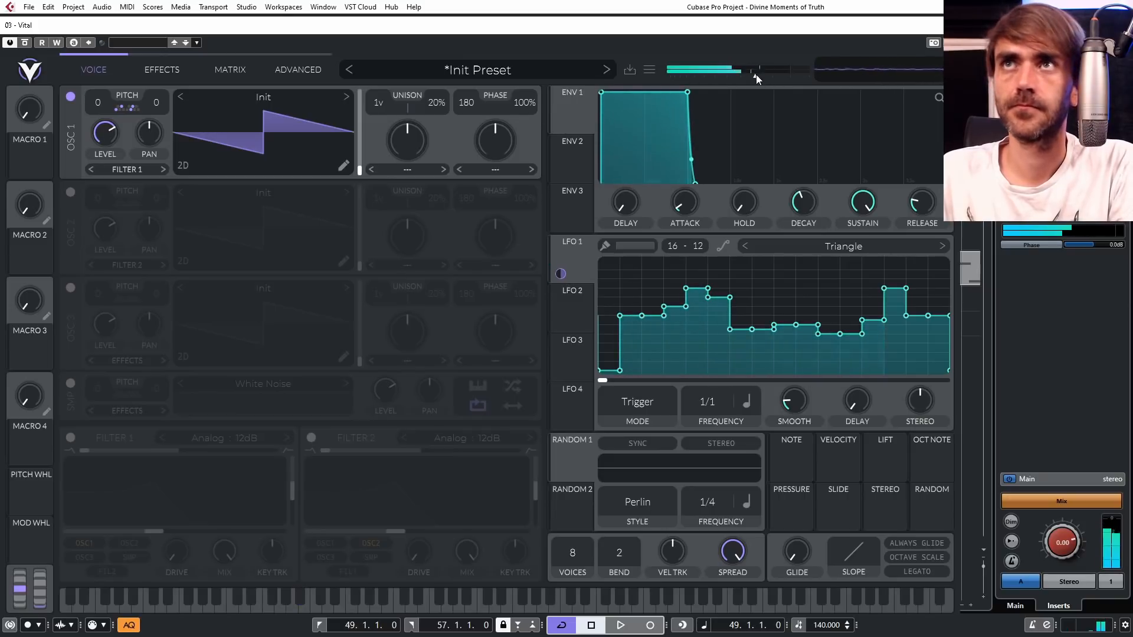
drag(752, 82, 756, 81)
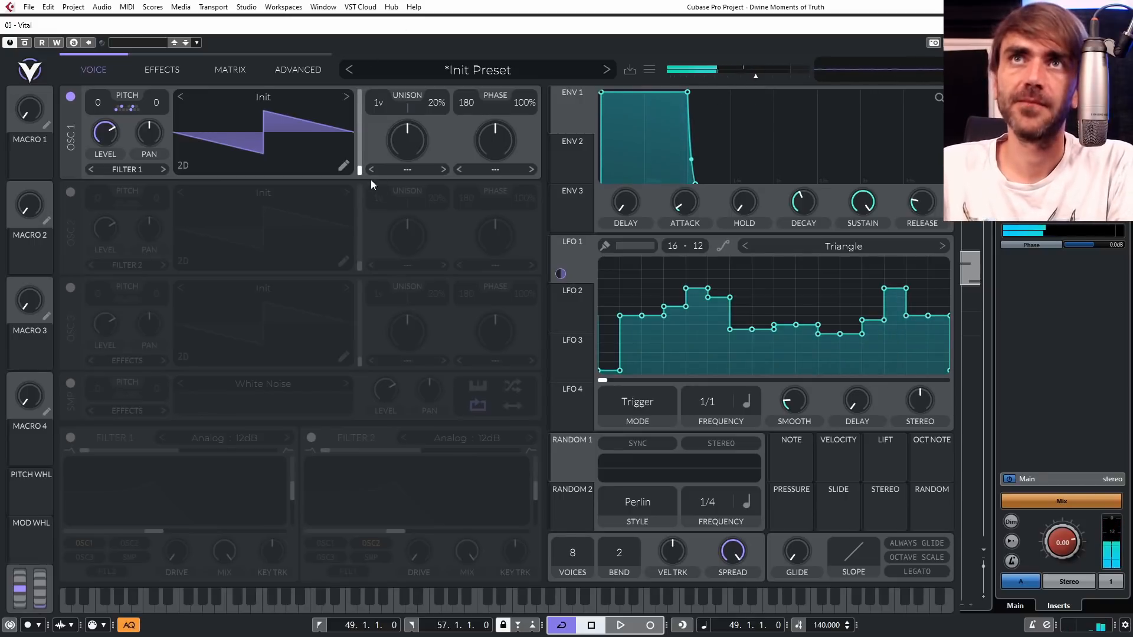
click(408, 167)
click(426, 345)
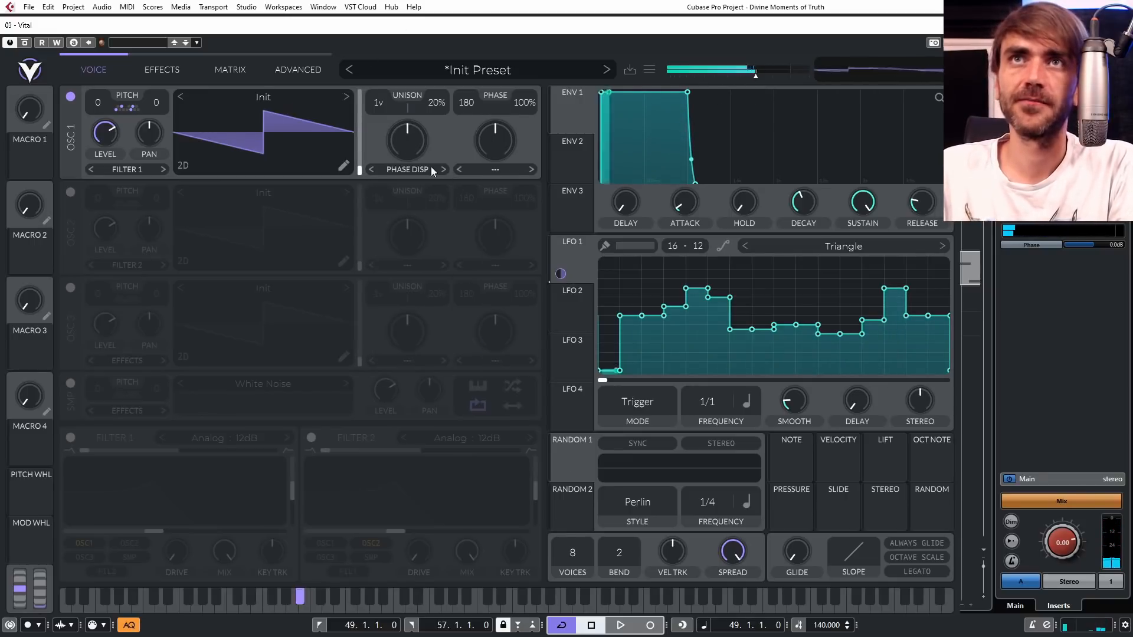
Set Random 1 to Sample & Hold at 1/16 and assign it to oscillator 1's spectral morph amount.
click(628, 495)
click(617, 551)
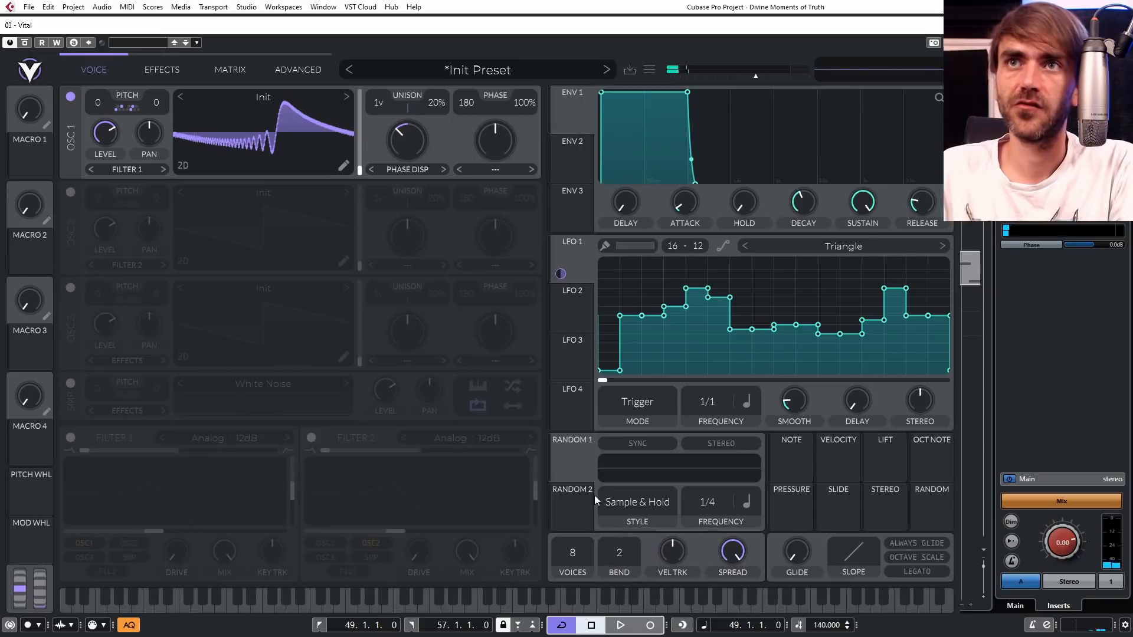
drag(570, 453, 405, 142)
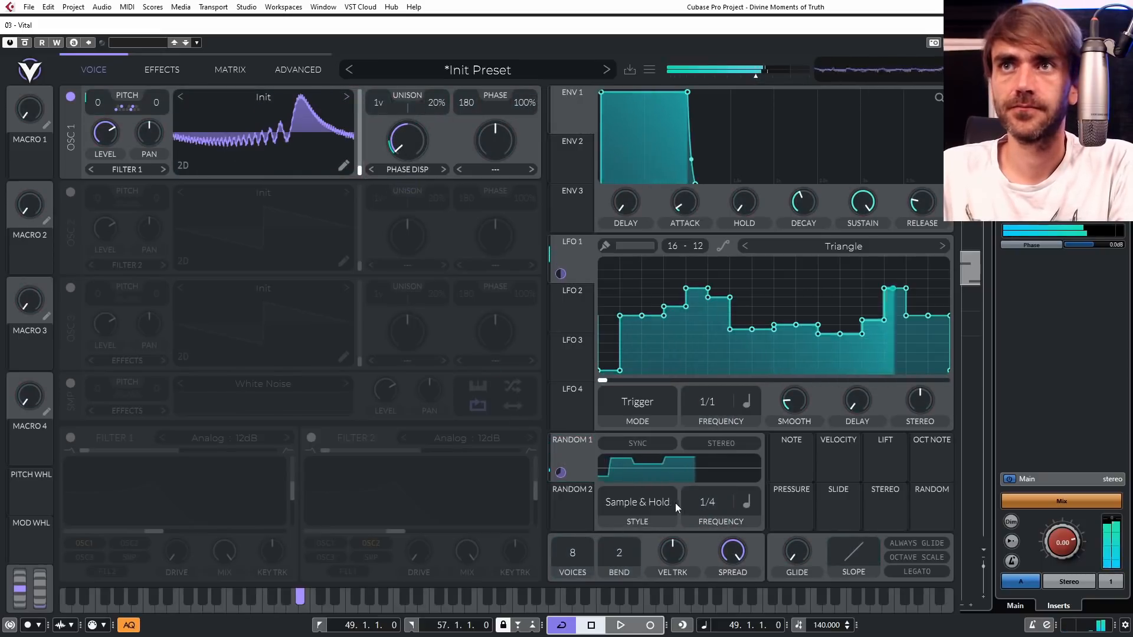
drag(715, 507, 726, 477)
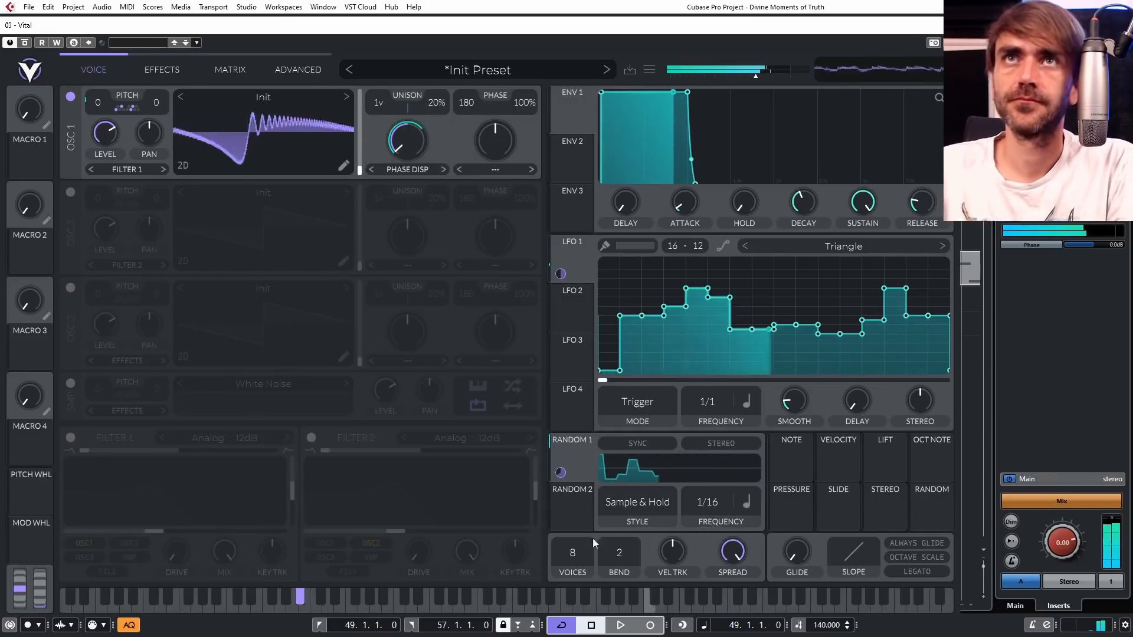
Set oscillator 1's transpose to -12 and adjust its Phase Disp amount.
mouse_move(410, 142)
mouse_down()
mouse_move(418, 134)
mouse_move(406, 147)
mouse_up()
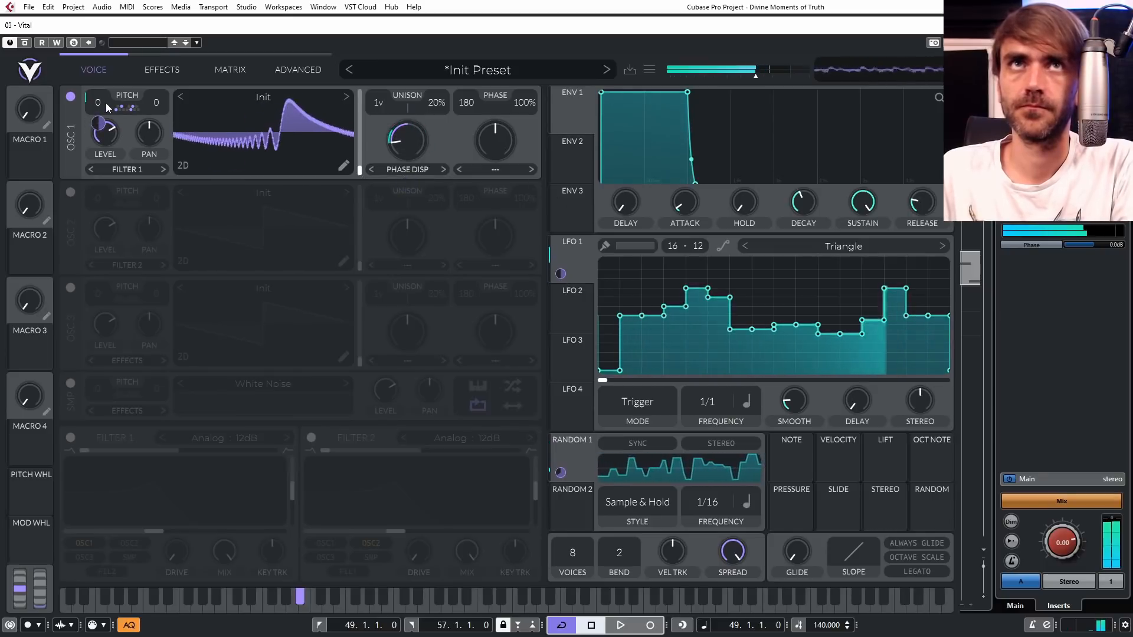
drag(104, 102, 111, 181)
drag(412, 143, 410, 184)
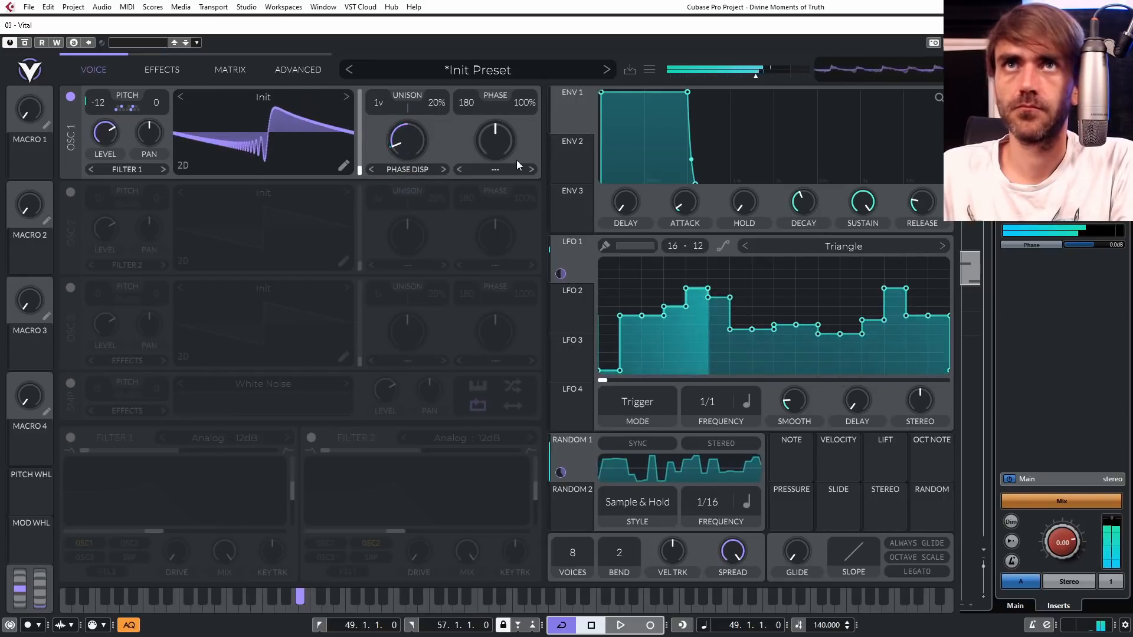
Change oscillator 1's spectral morph type to Rand Amp.
click(372, 170)
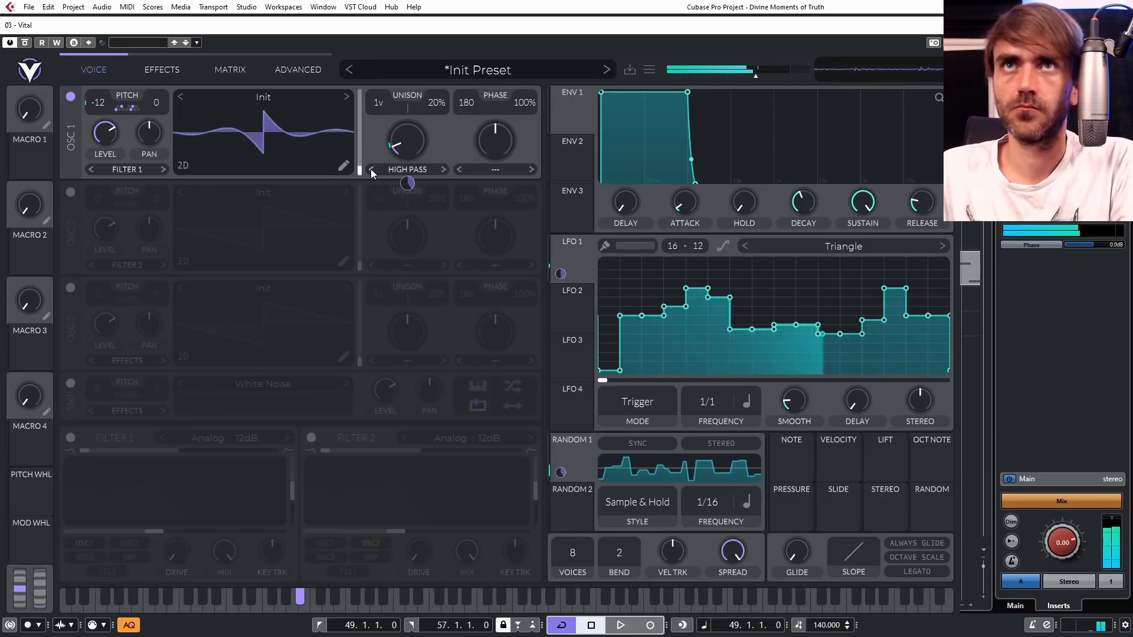
click(372, 170)
click(372, 170)
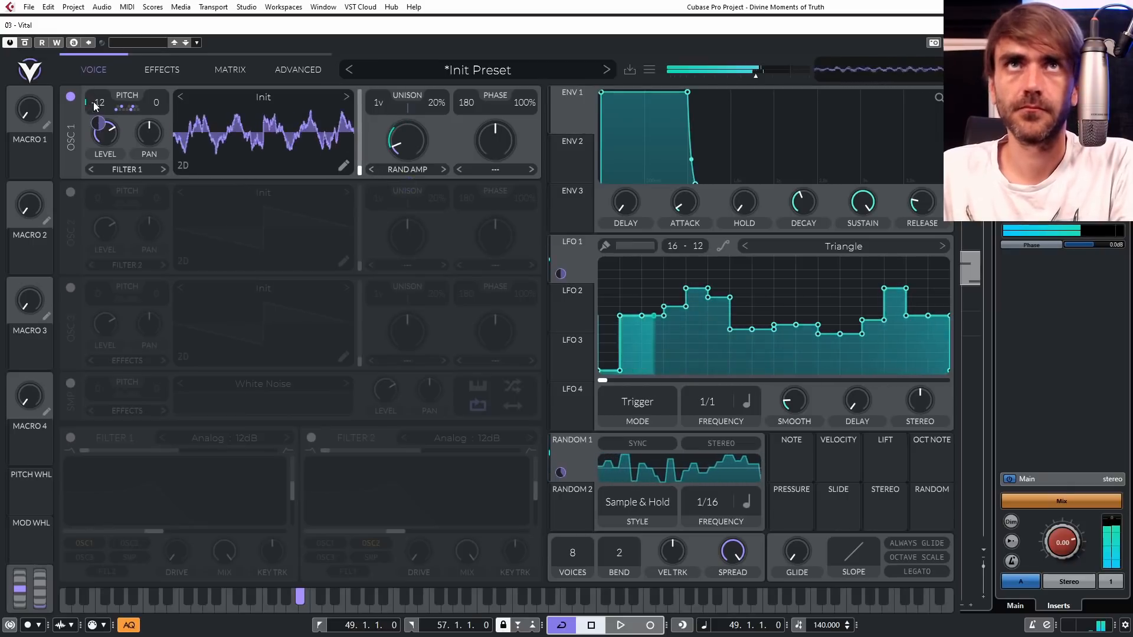
Switch oscillator 1's spectral morph type to Smear and drive its level from zero with LFO 2.
click(372, 169)
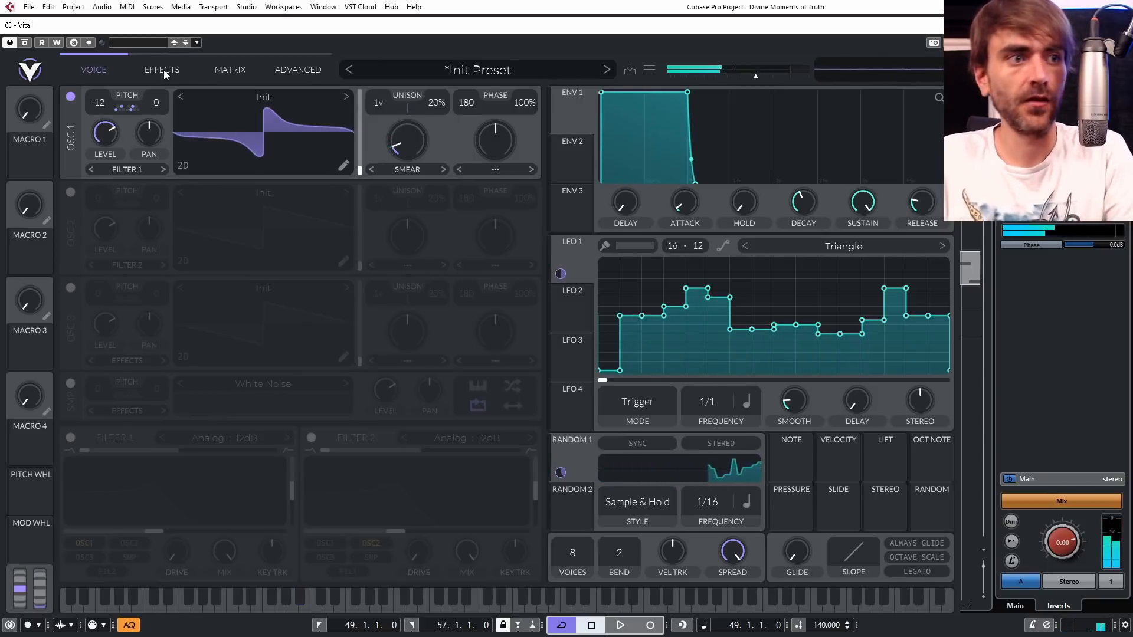
click(573, 304)
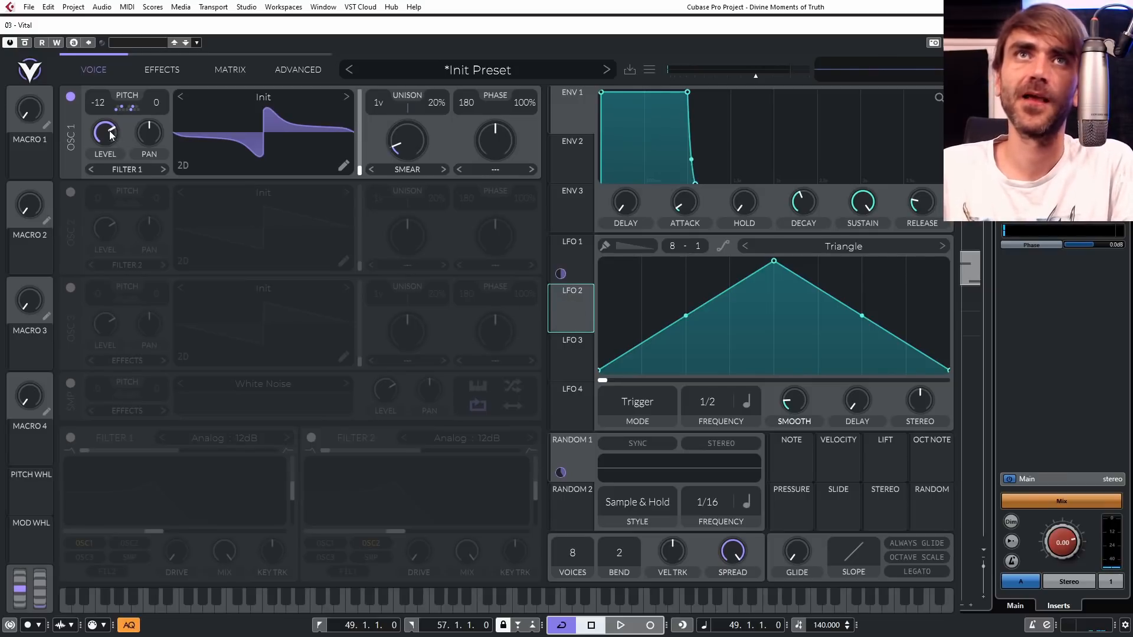
drag(110, 134, 87, 250)
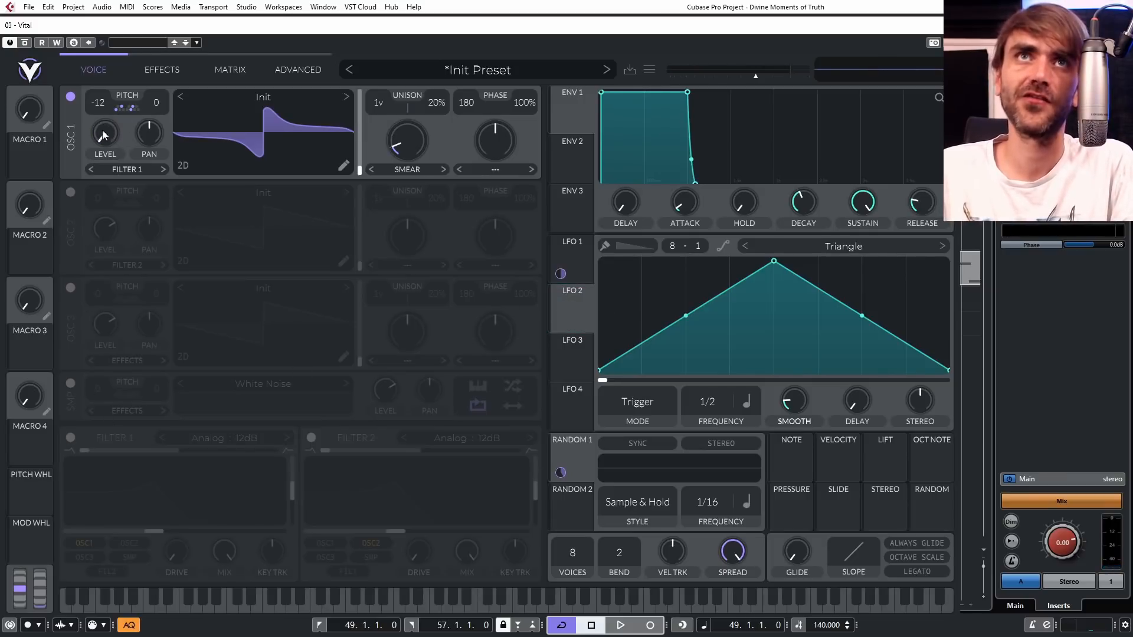
drag(580, 323, 104, 135)
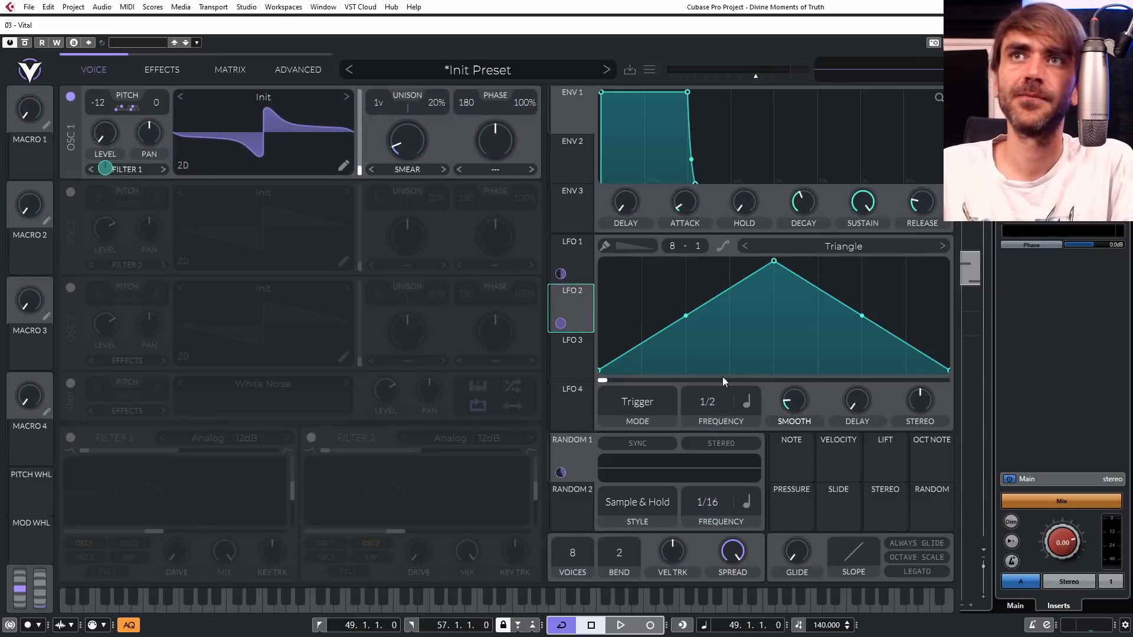
Set LFO 2's grid to 32 steps and its frequency to 2/1, and paint full-height Down ramps across the whole shape.
drag(672, 248, 875, 5)
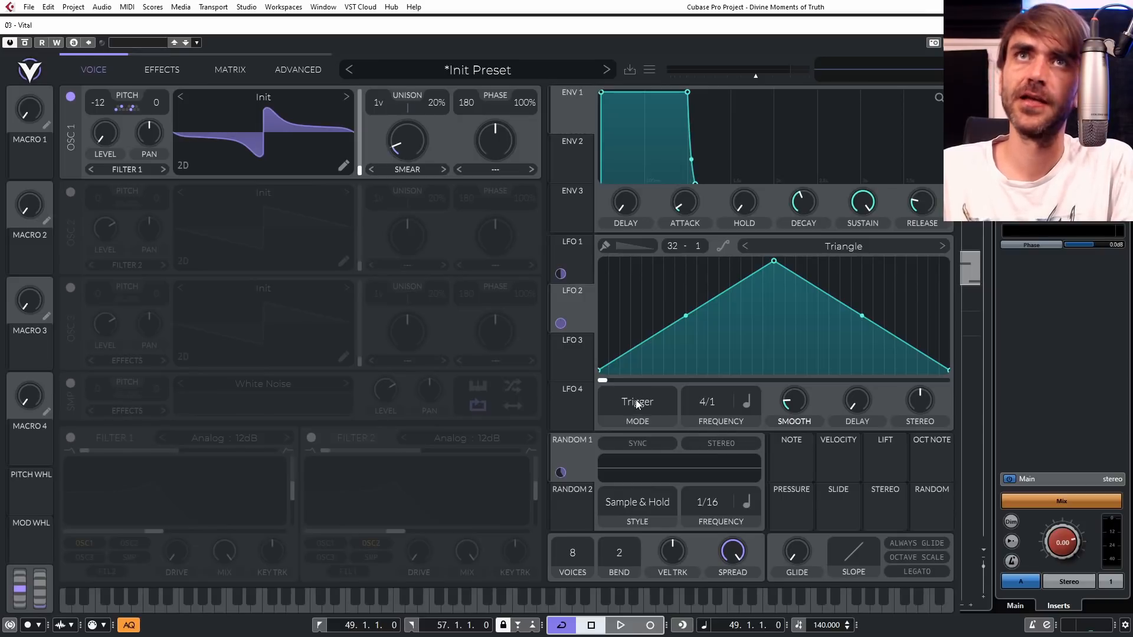
click(606, 246)
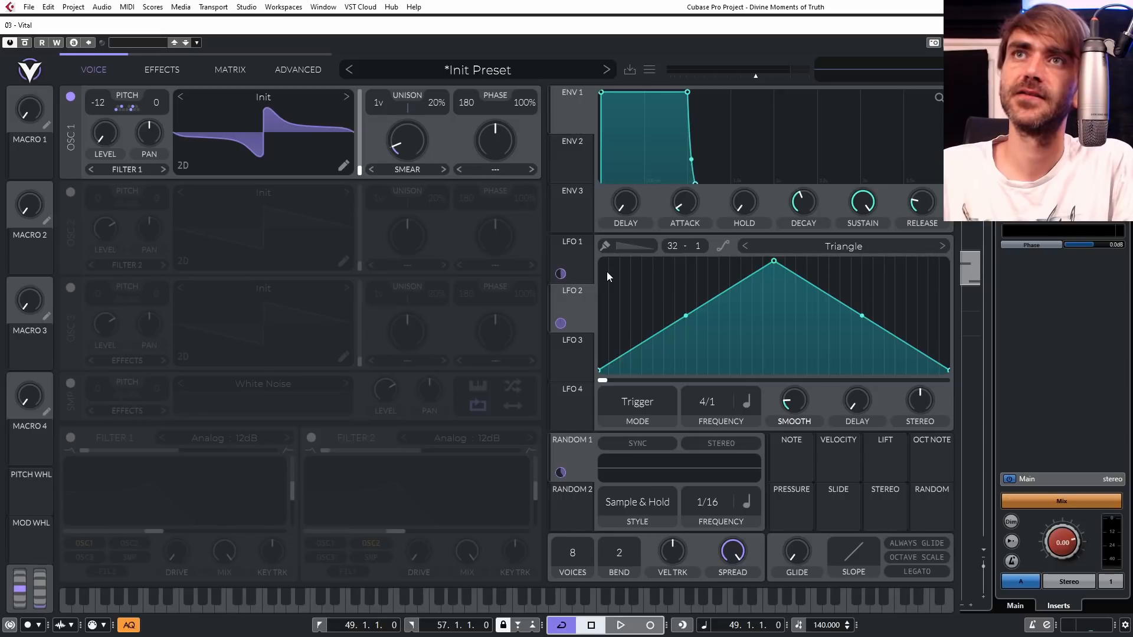
click(625, 246)
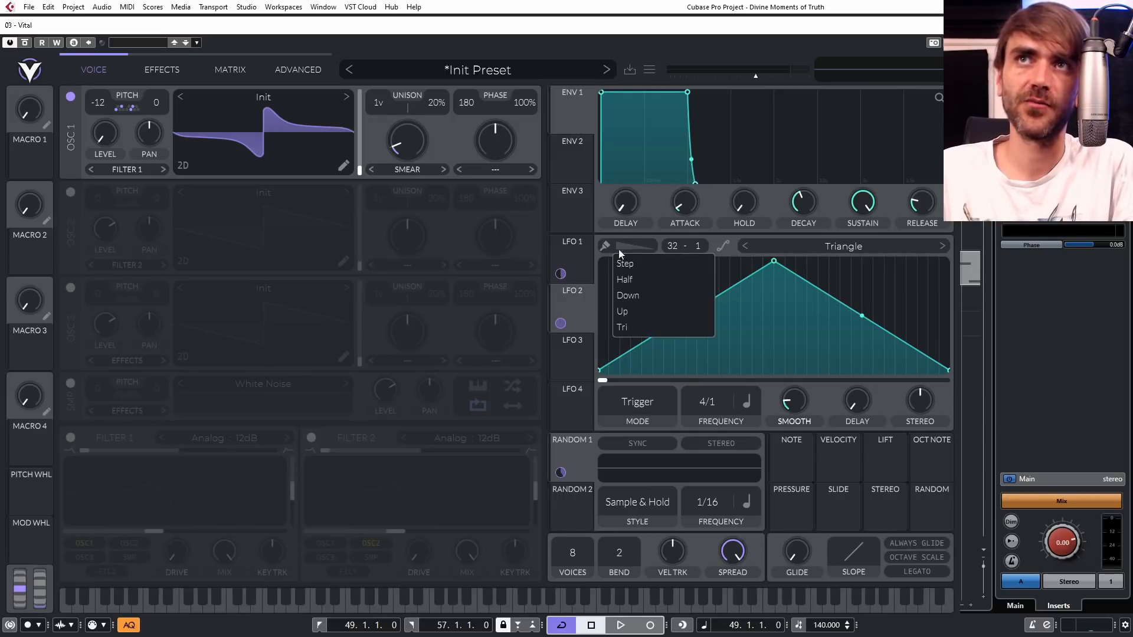
click(635, 296)
mouse_move(606, 306)
mouse_down()
mouse_move(838, 279)
mouse_move(904, 306)
mouse_move(742, 299)
mouse_move(856, 351)
mouse_move(604, 281)
mouse_move(855, 323)
mouse_move(664, 331)
mouse_move(960, 282)
mouse_up()
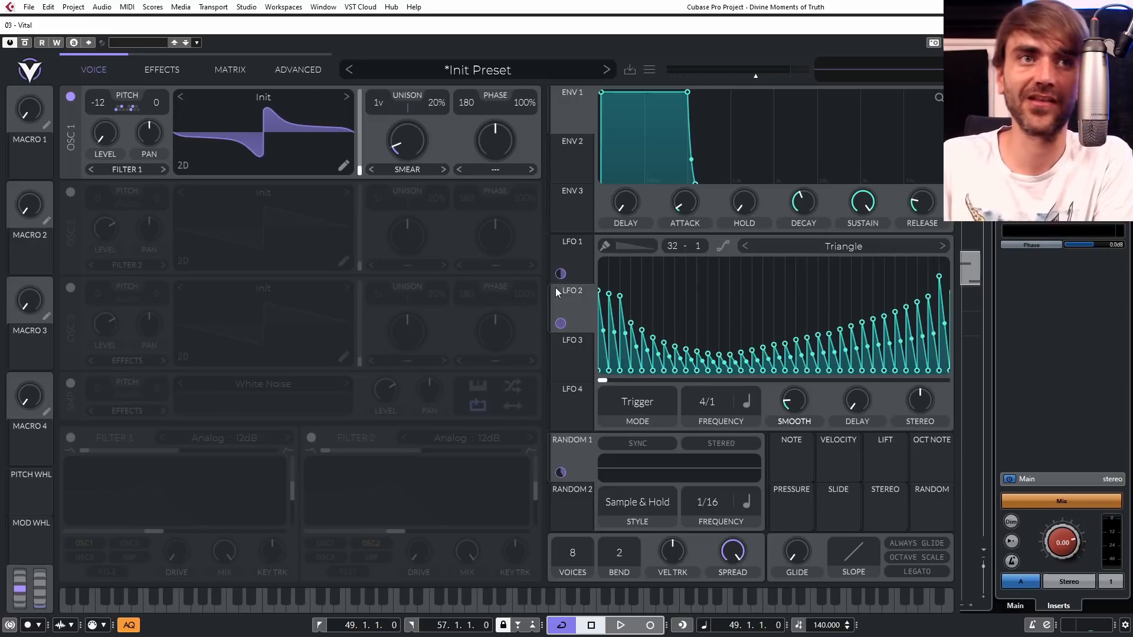
drag(708, 406, 720, 396)
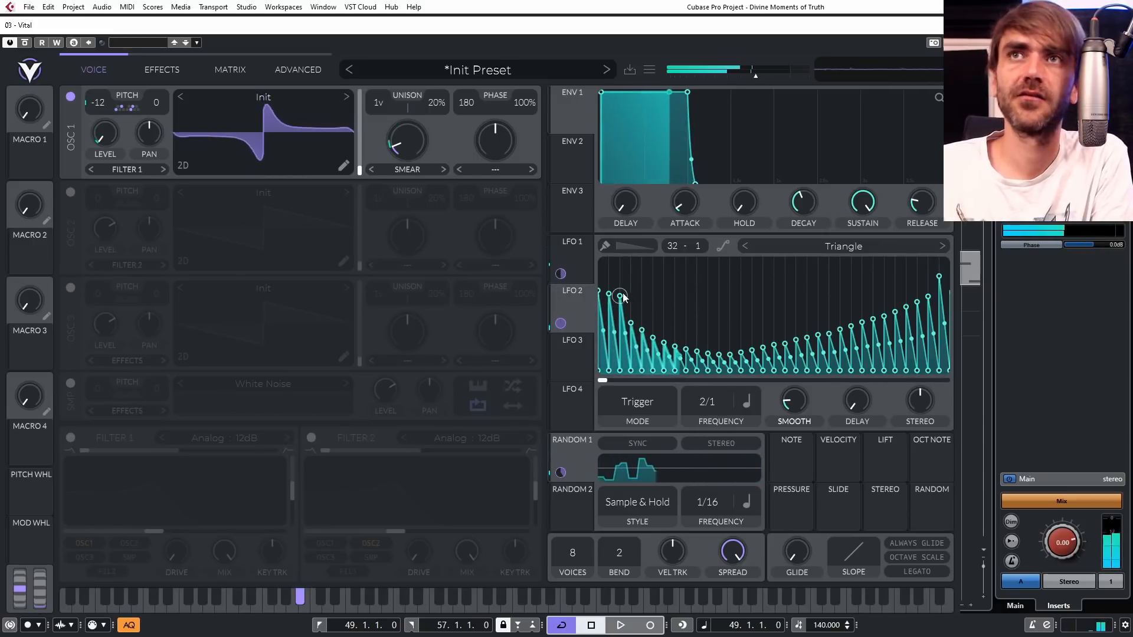
mouse_move(604, 275)
mouse_down()
mouse_move(689, 249)
mouse_move(946, 253)
mouse_up()
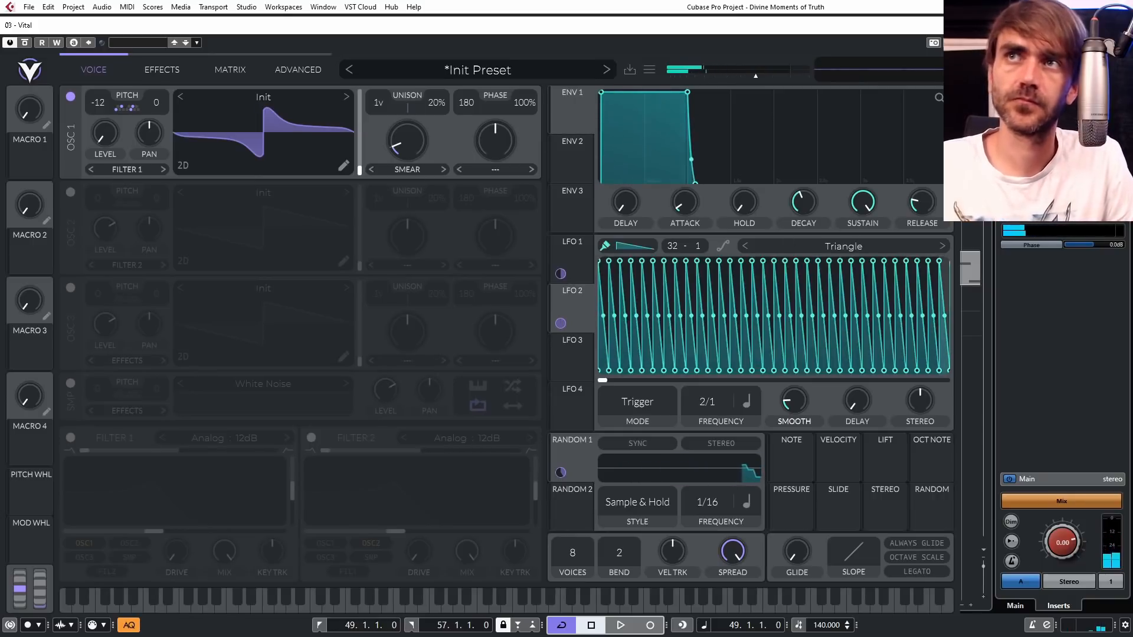
Paint single steps held at full level at regular intervals within LFO 2's ramp pattern and play the result.
shift+click(665, 263)
shift+click(712, 270)
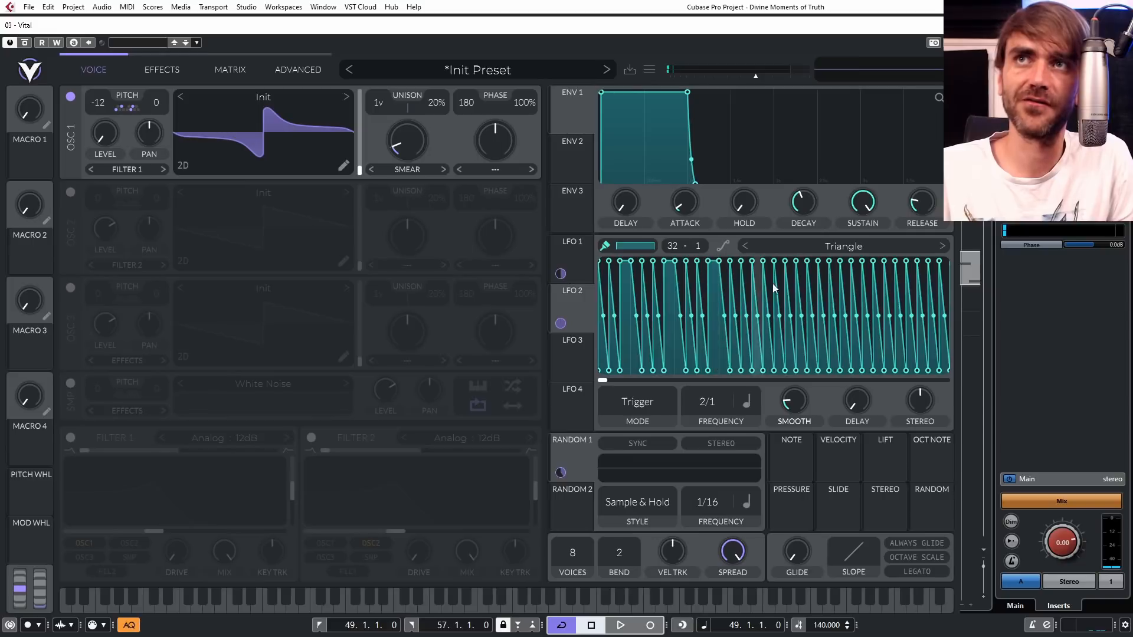
shift+click(753, 269)
shift+click(813, 278)
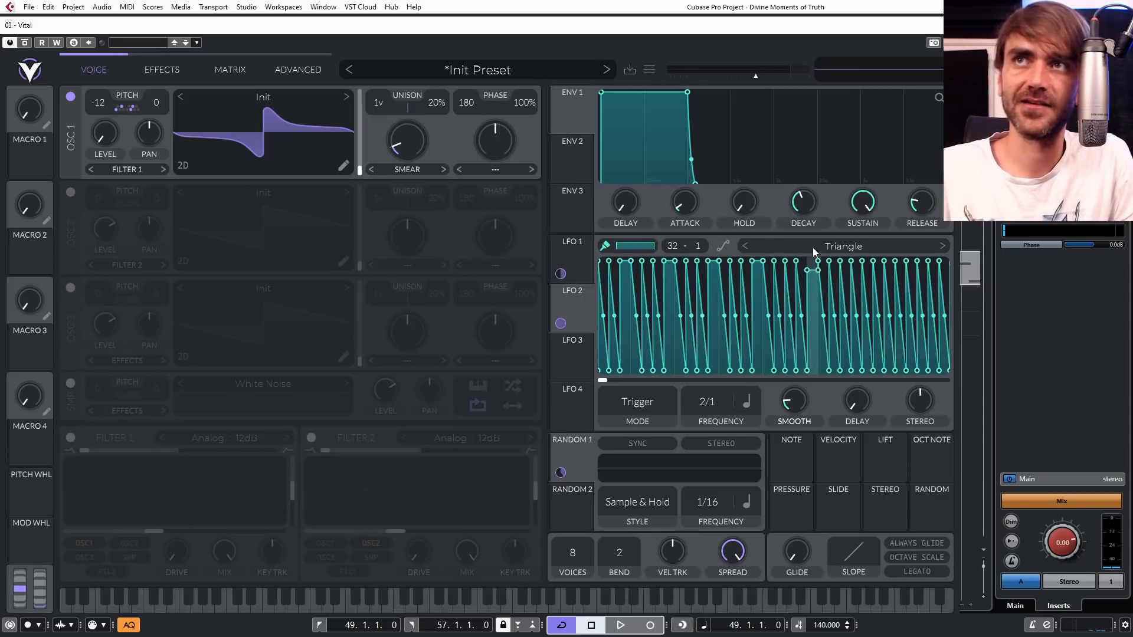
shift+click(847, 269)
shift+click(888, 263)
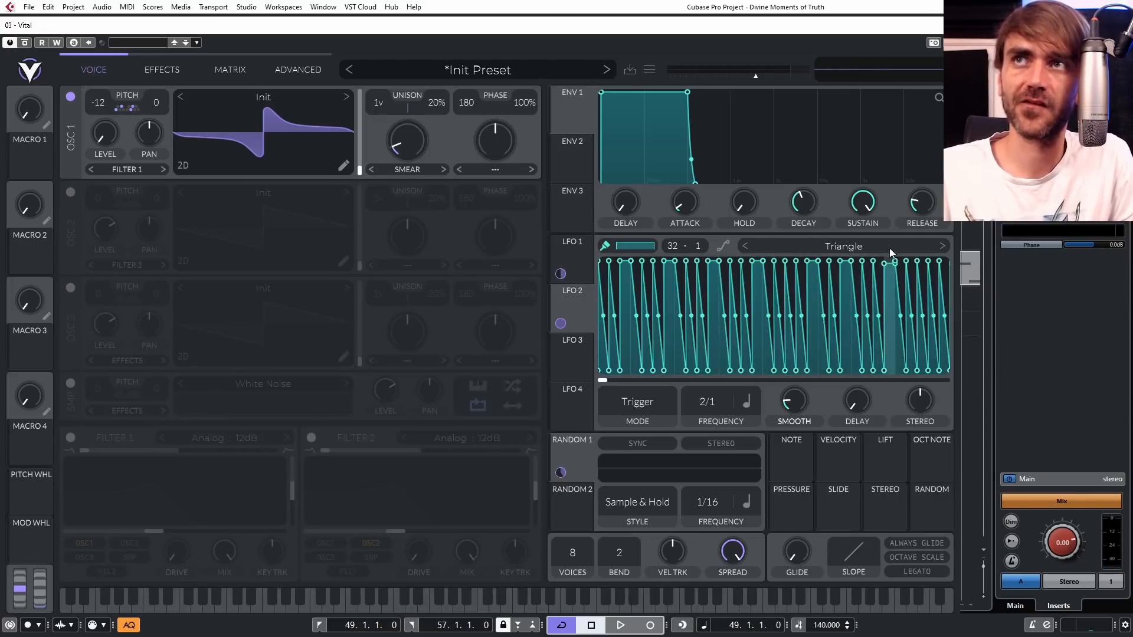
shift+click(922, 264)
shift+click(931, 262)
key(space)
key(space)
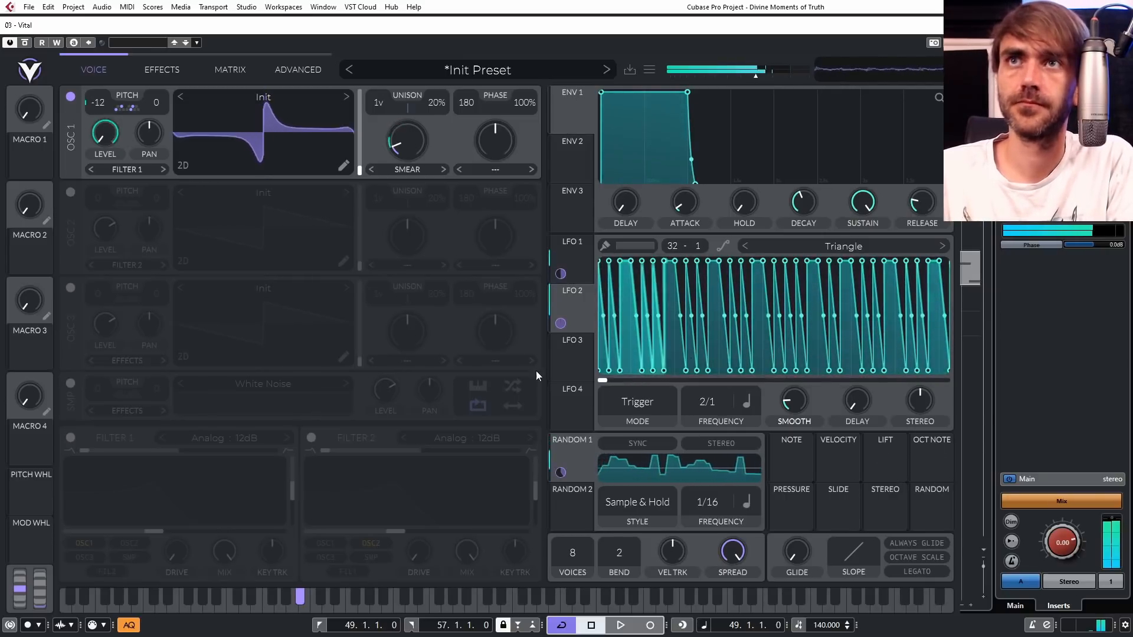
Try the Pulse wave morph on oscillator 1 with its amount at about 45% and reset the type to None.
click(494, 168)
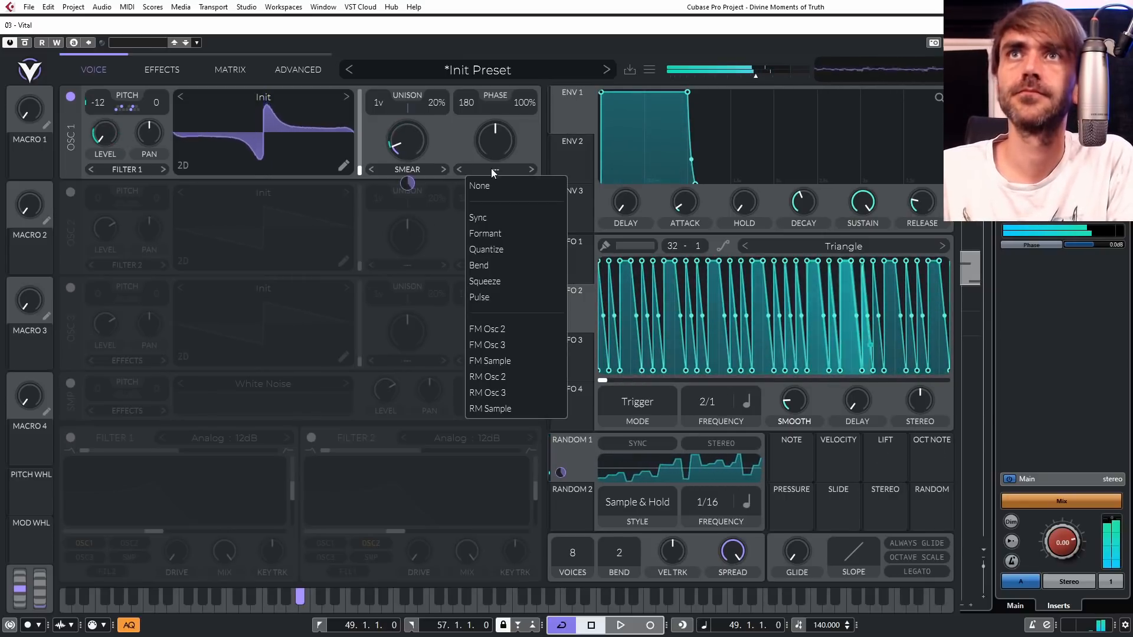
click(489, 297)
drag(482, 119, 502, 133)
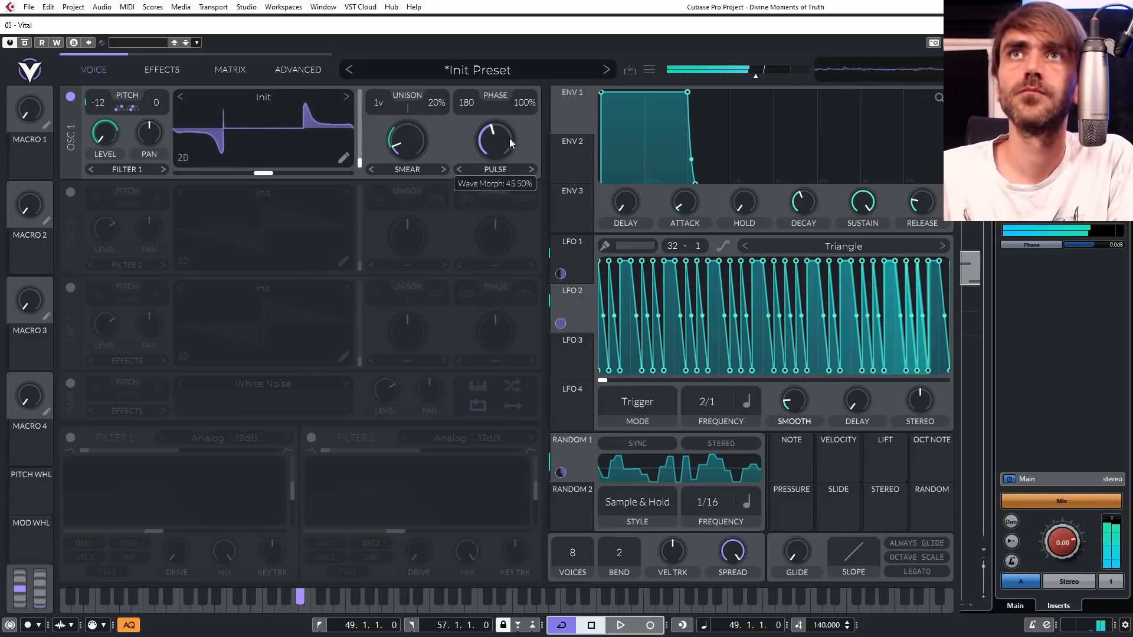
click(494, 168)
click(470, 188)
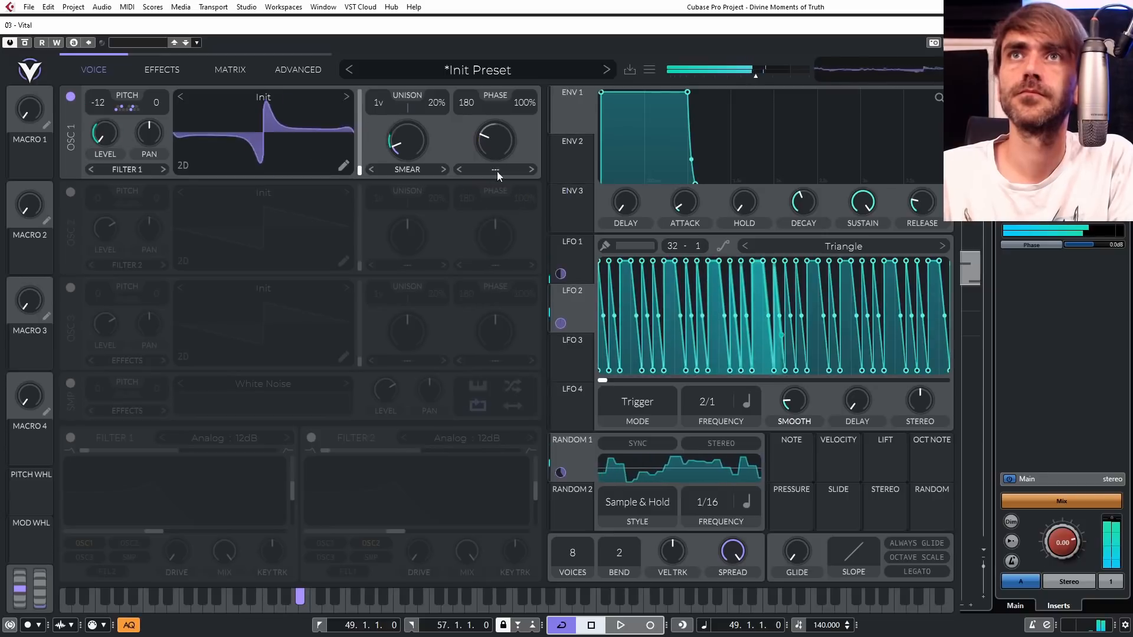
Try the Formant wave morph on oscillator 1 with a different amount and reset the type to None.
click(495, 169)
click(487, 233)
drag(500, 143, 521, 121)
click(482, 169)
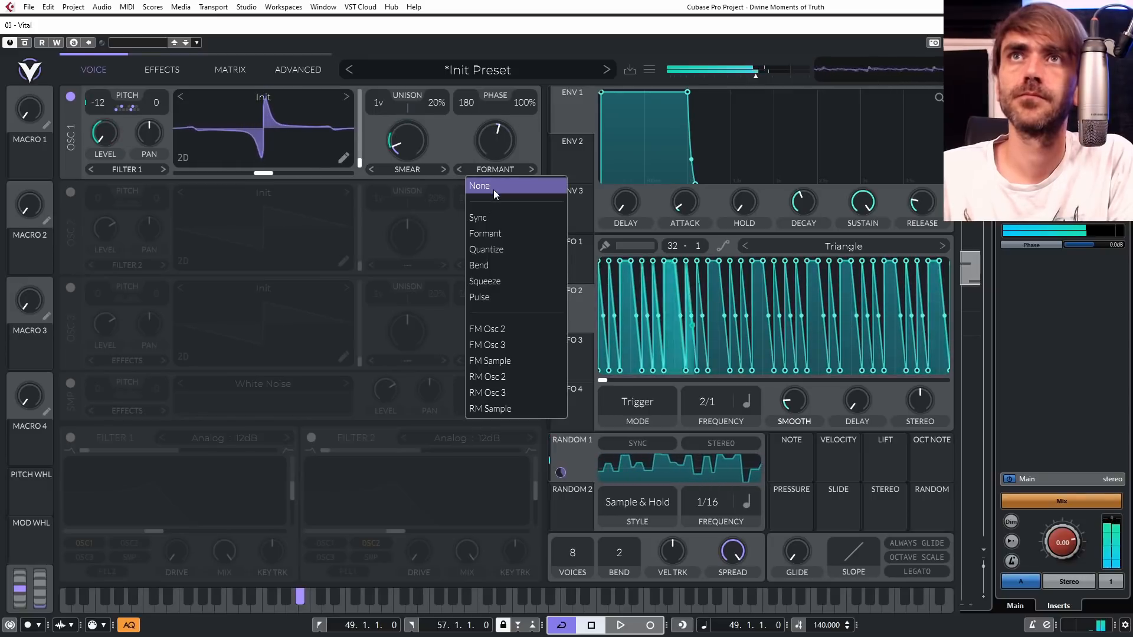
click(492, 188)
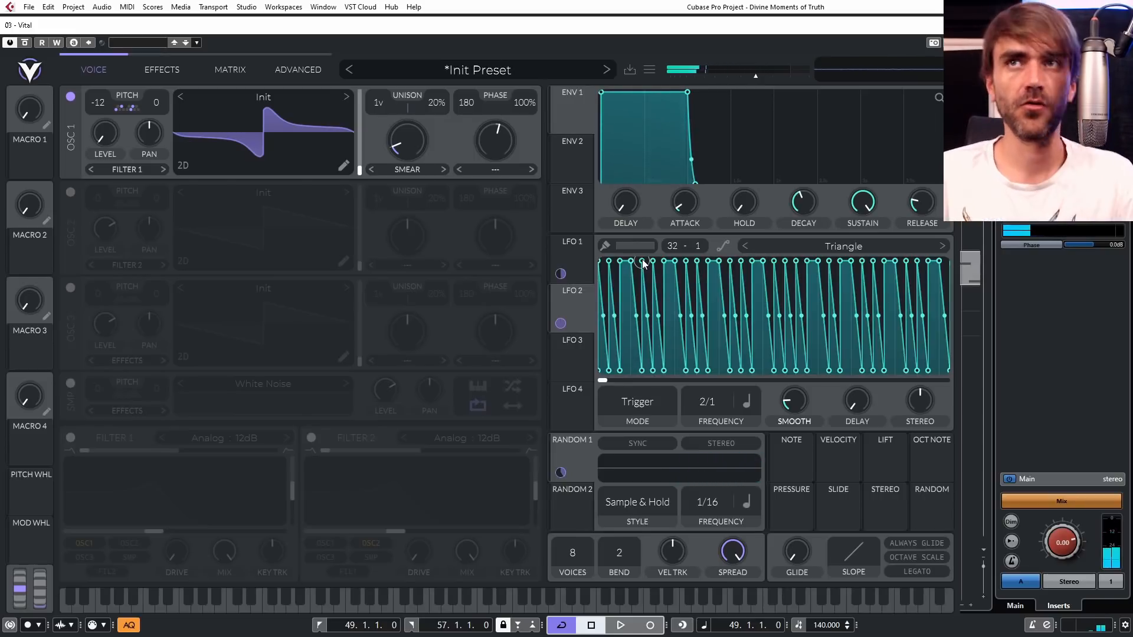
Paint extra full-level and zero-level steps across LFO 2 for a more irregular gate rhythm.
mouse_move(629, 304)
mouse_down()
mouse_move(610, 289)
mouse_move(657, 302)
mouse_move(638, 279)
mouse_up()
mouse_move(634, 318)
mouse_down()
mouse_move(647, 388)
mouse_move(686, 357)
mouse_move(692, 377)
mouse_move(726, 352)
mouse_move(735, 367)
mouse_move(864, 360)
mouse_move(927, 371)
mouse_up()
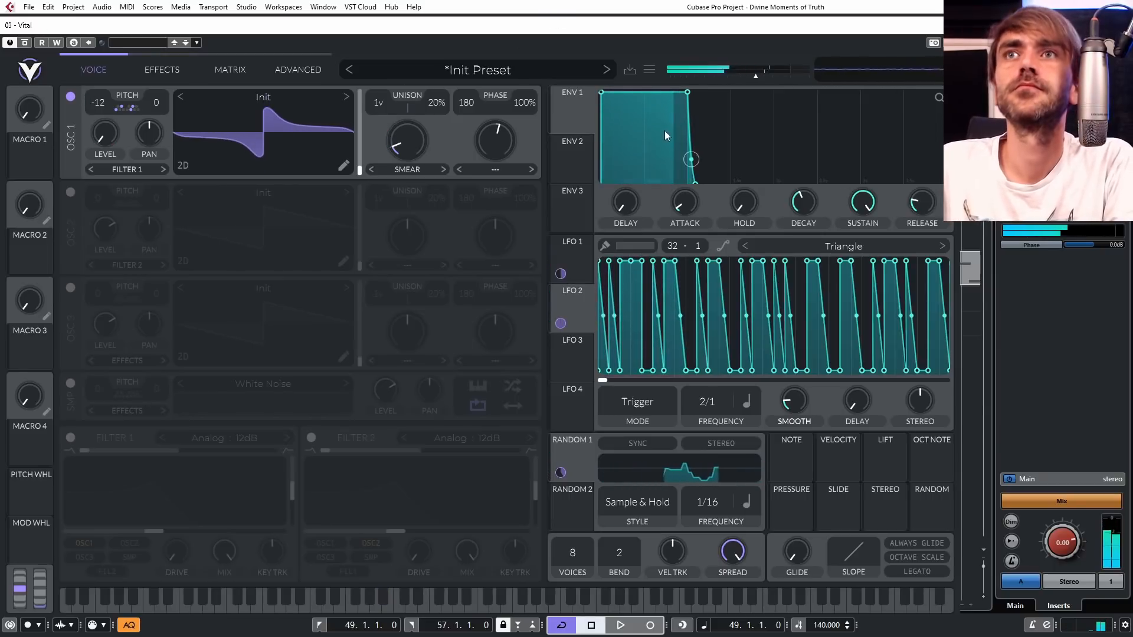
Try Filter 1 on oscillator 1 with its cutoff raised to about 48 semitones and switch it off.
click(70, 438)
drag(154, 533, 242, 540)
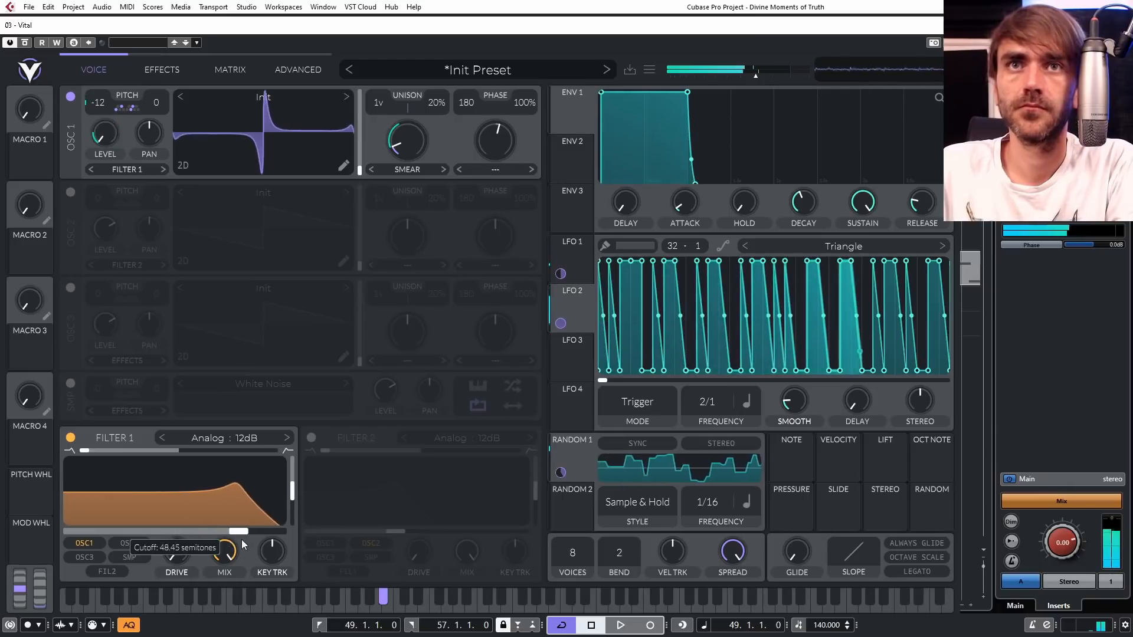
click(70, 438)
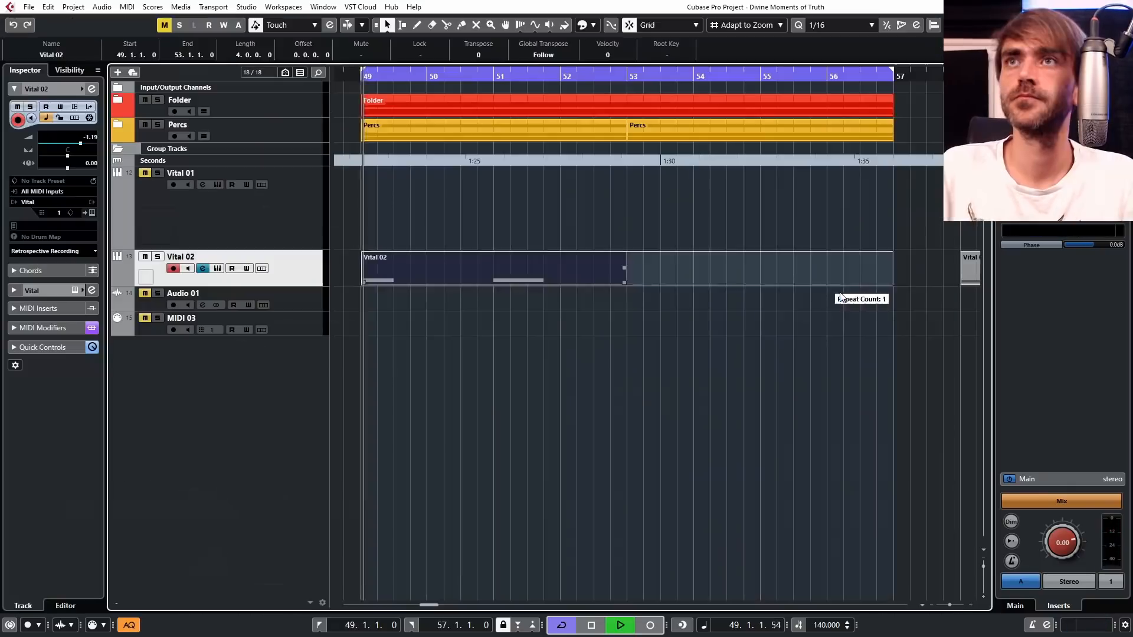
Repeat the Vital 02 part once so the copy fills bars 53 to 57.
drag(840, 298, 840, 298)
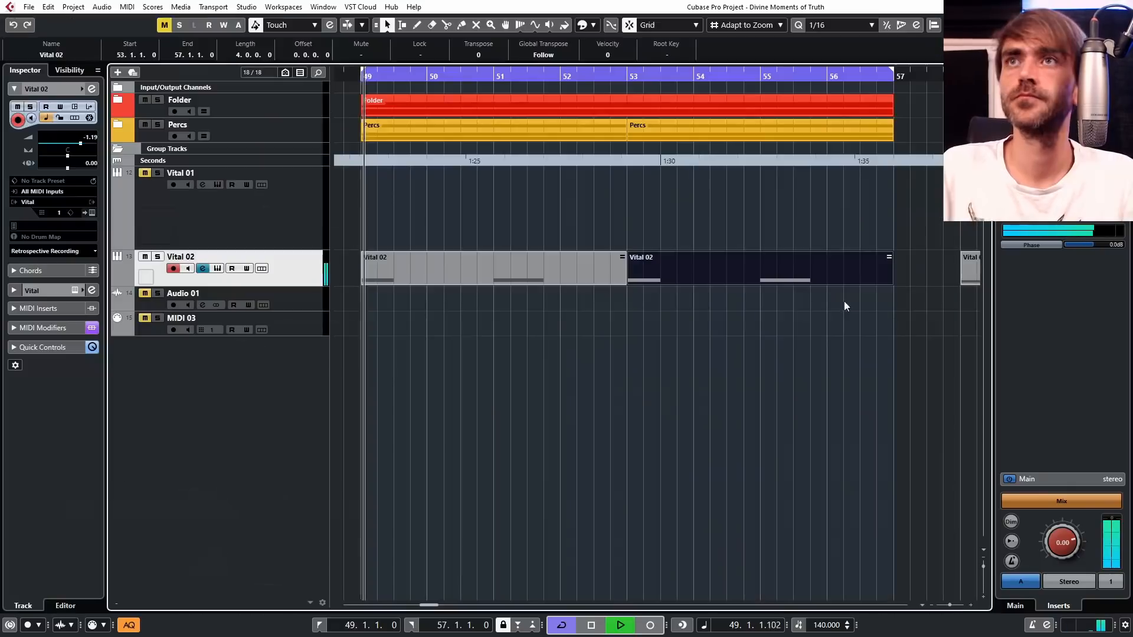
Move Vital's EQ to the end of the effects chain, enable it and raise the low band's cutoff.
click(93, 213)
click(190, 69)
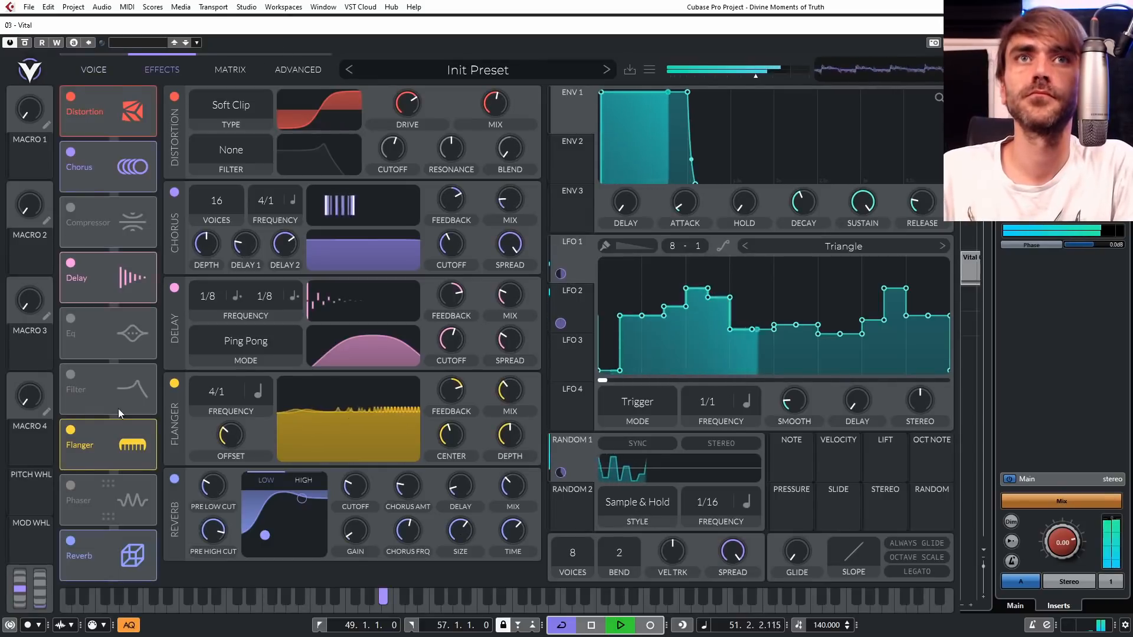
drag(94, 530, 92, 567)
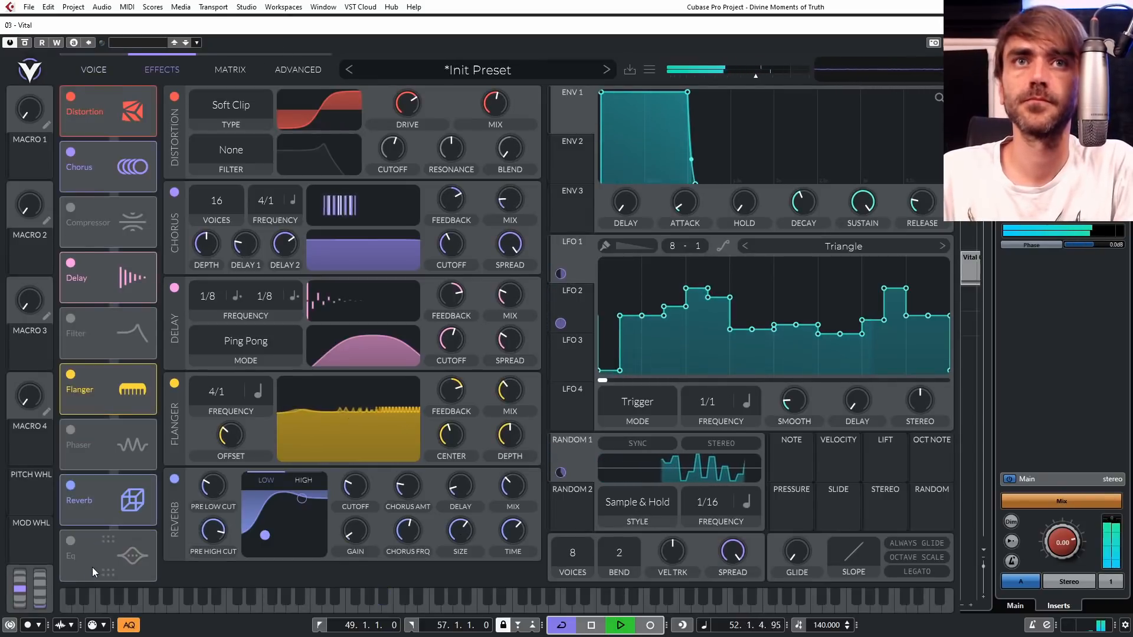
click(67, 543)
scroll(232, 555, down, 2)
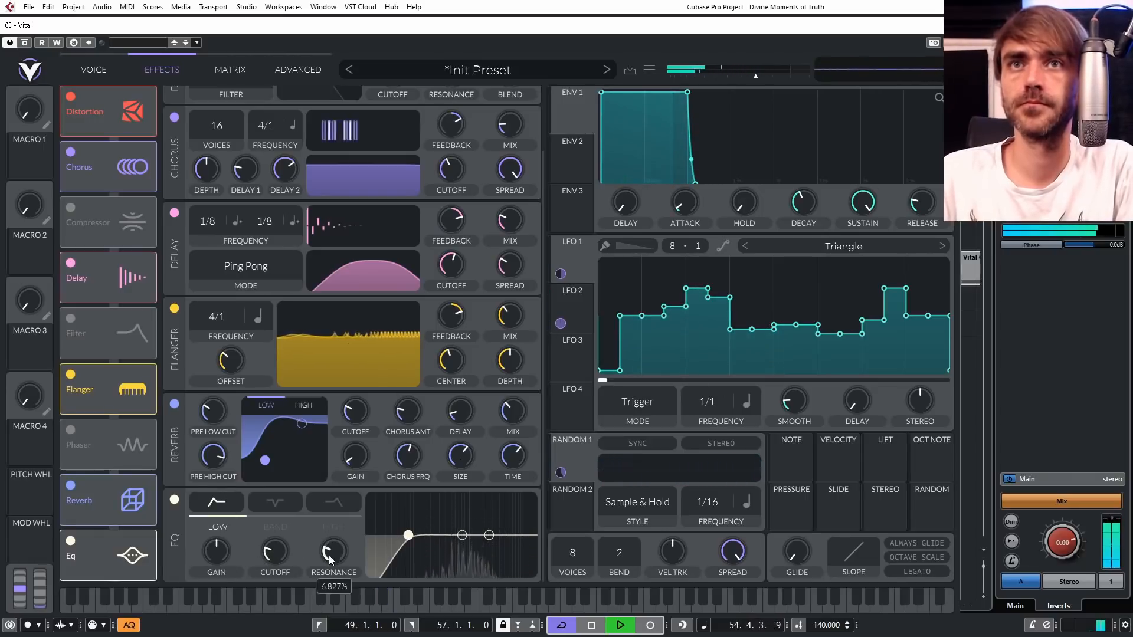
drag(283, 556, 273, 549)
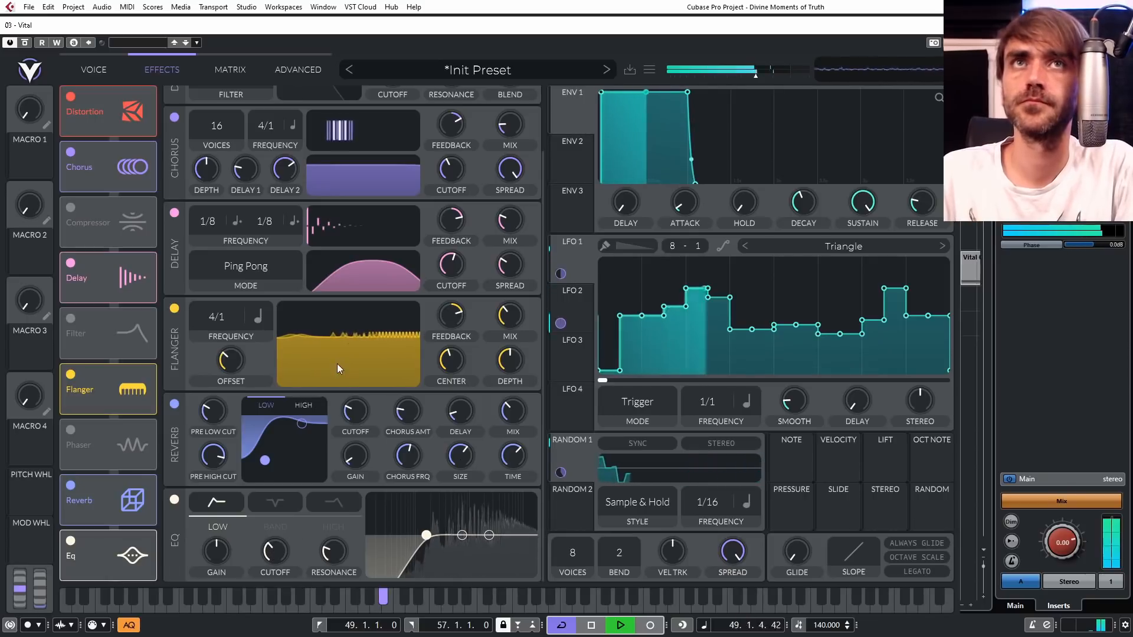
Save the patch as a preset named "Seq Lead Melody 1" and stop playback.
click(92, 74)
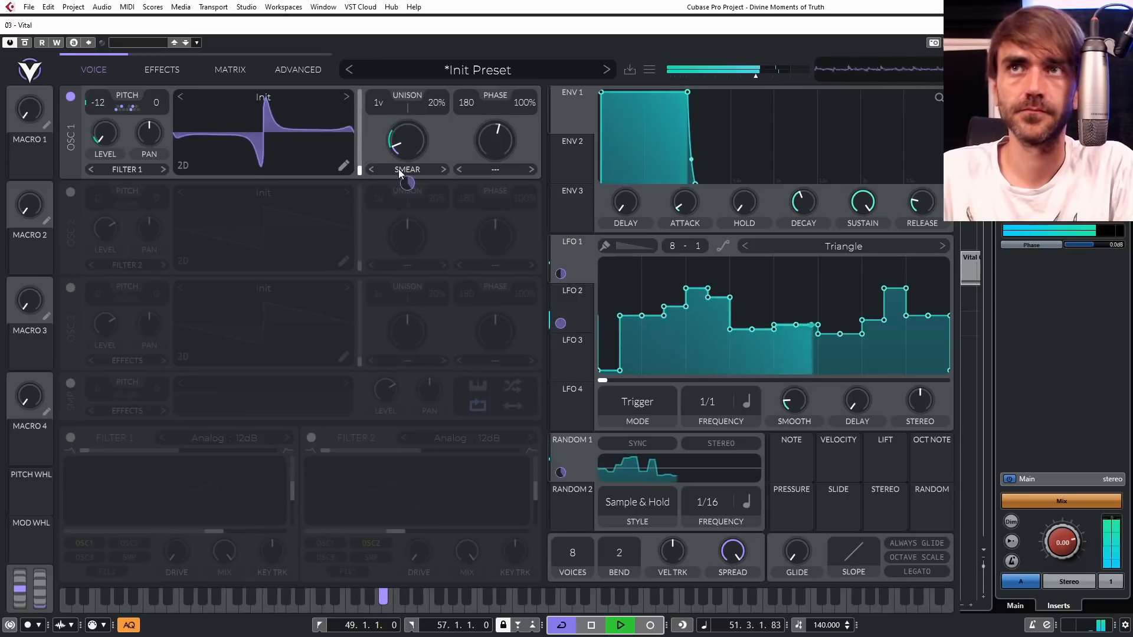
click(630, 71)
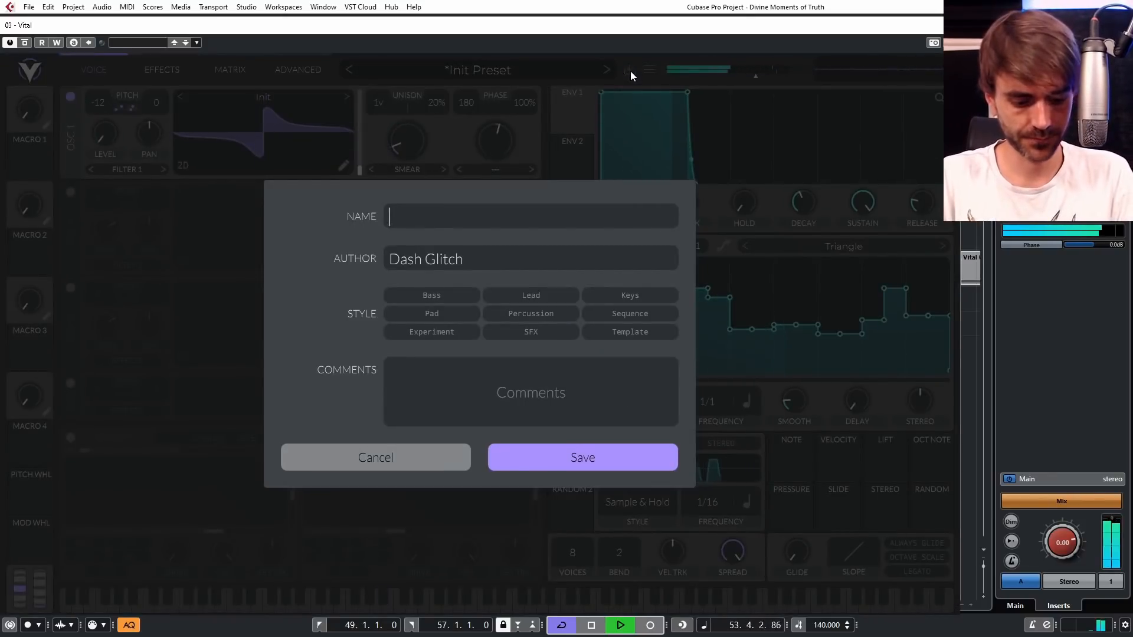
text(Seq L)
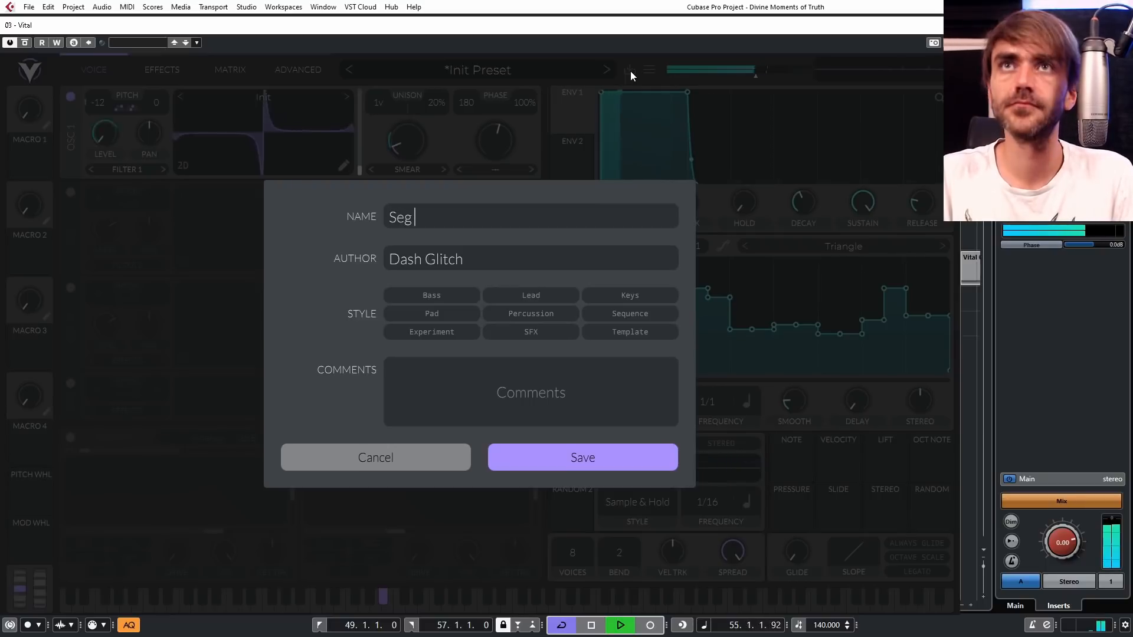
text(ead Melodi)
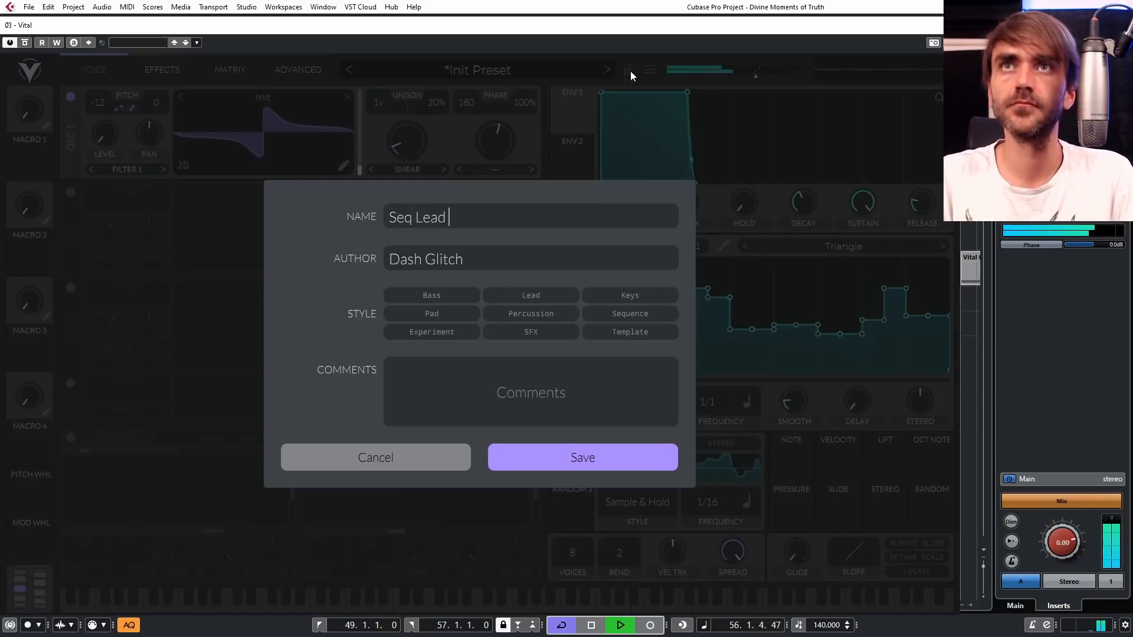
key(BackSpace)
text(y 1)
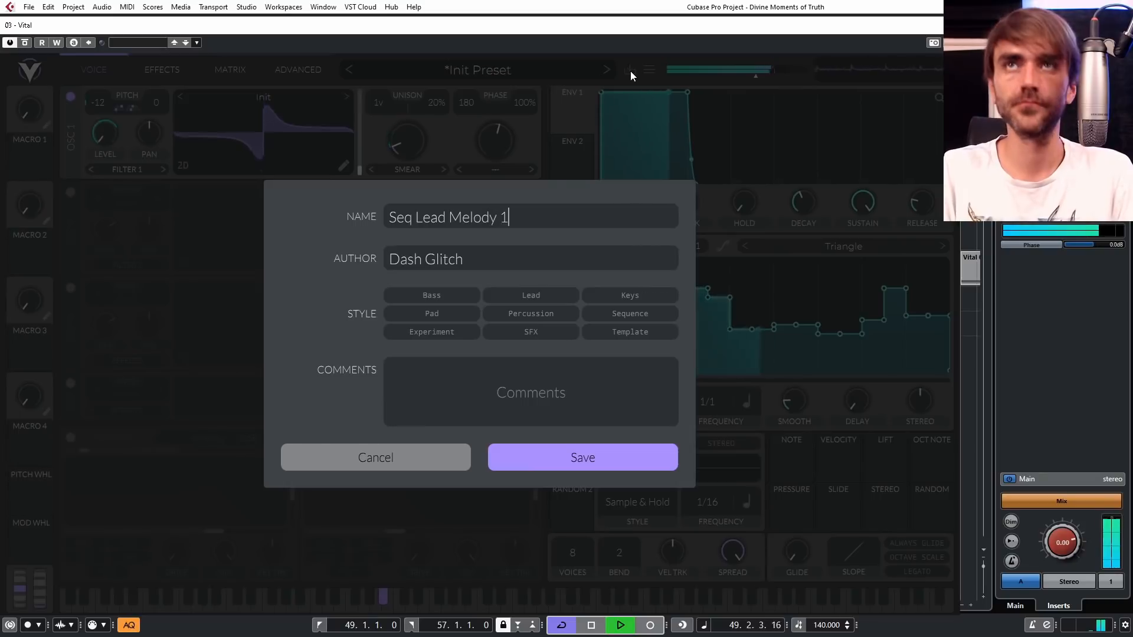
key(Return)
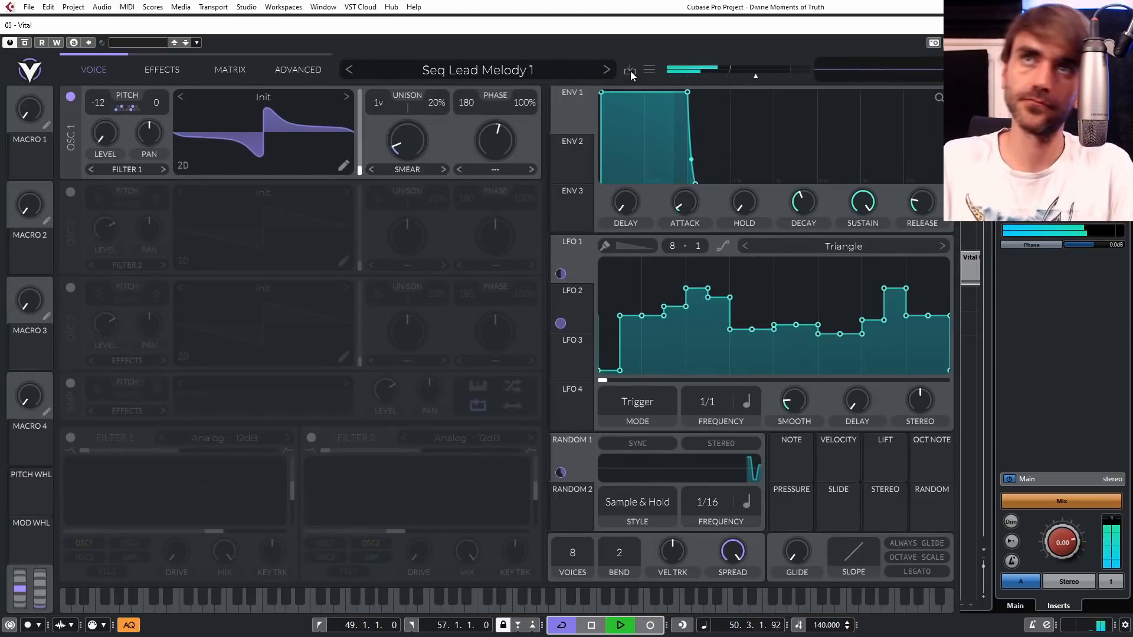
key(space)
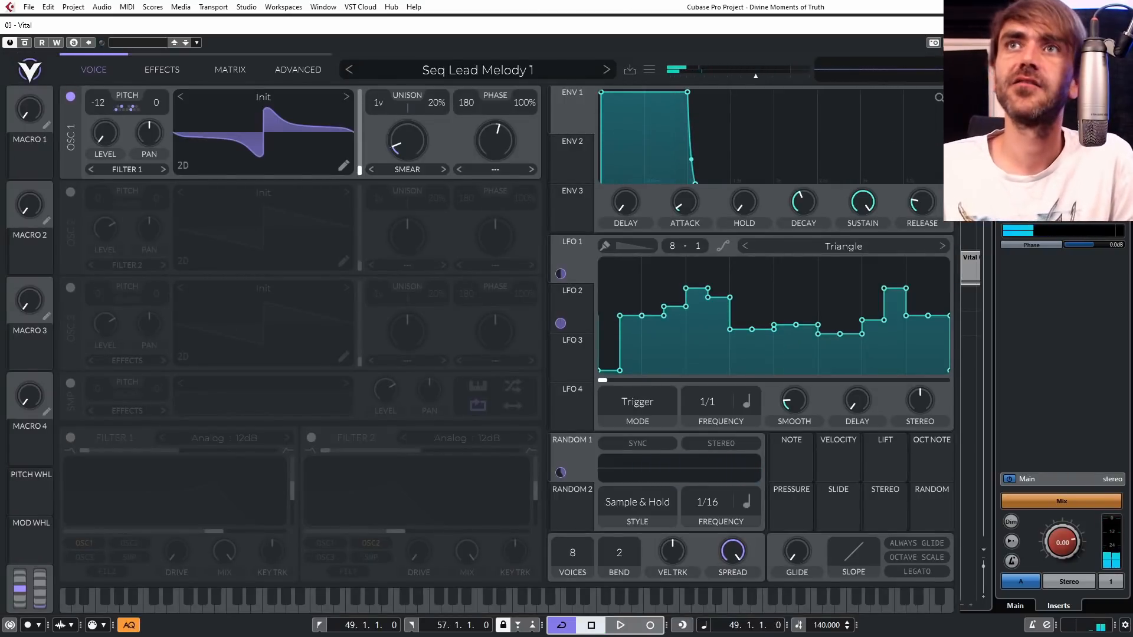
click(633, 243)
click(635, 298)
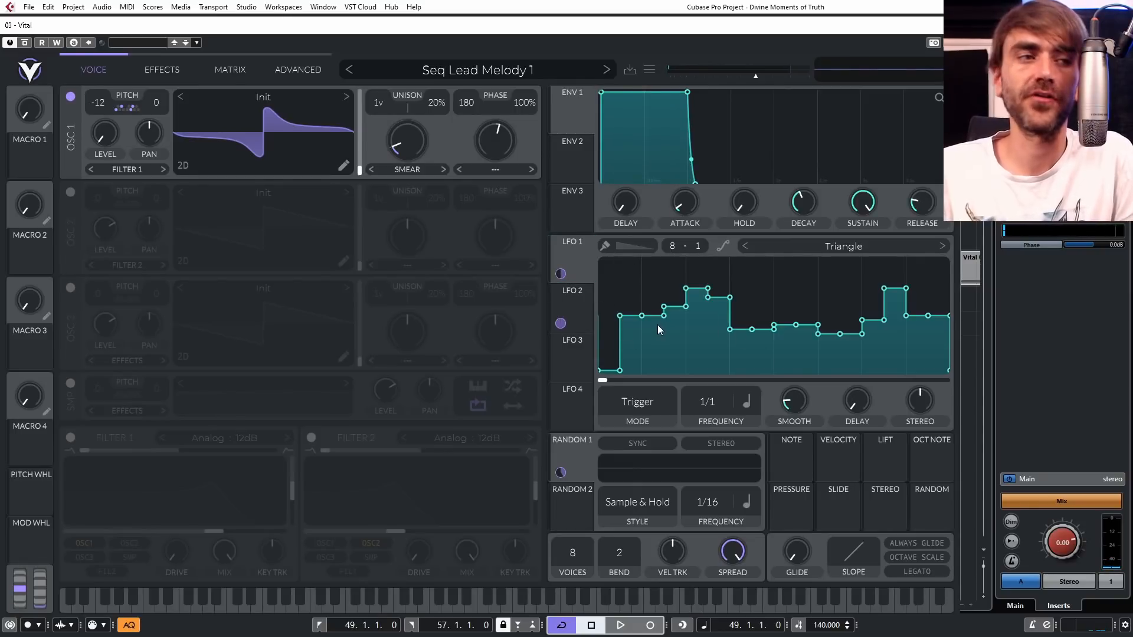
Check oscillator 1's transpose snap notes and play back the Vital 02 melody briefly.
click(125, 110)
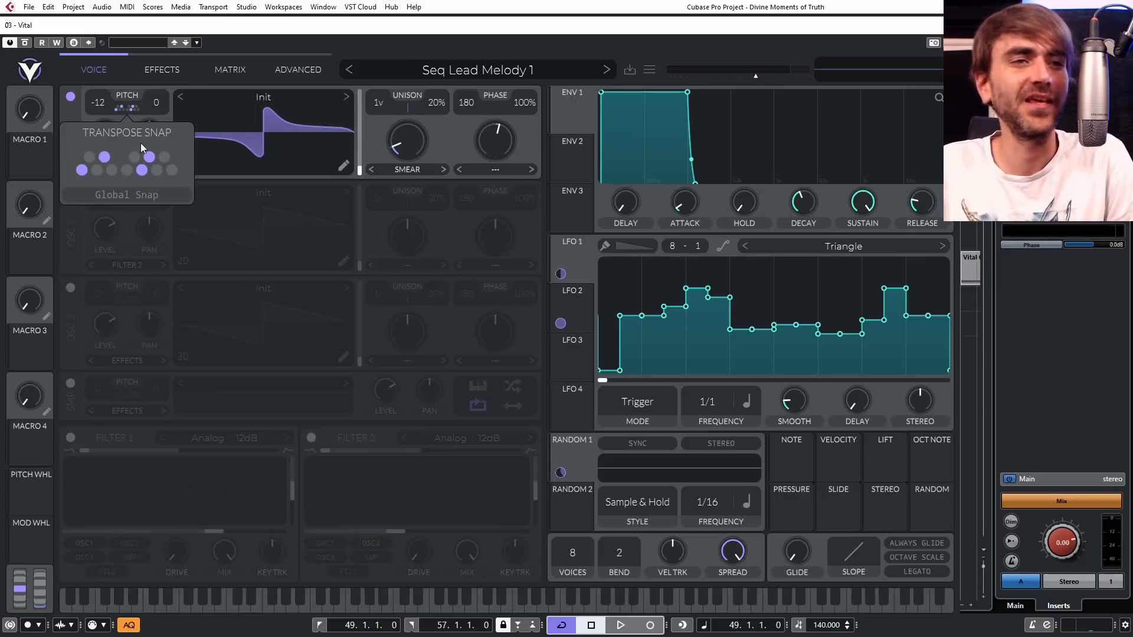
click(123, 94)
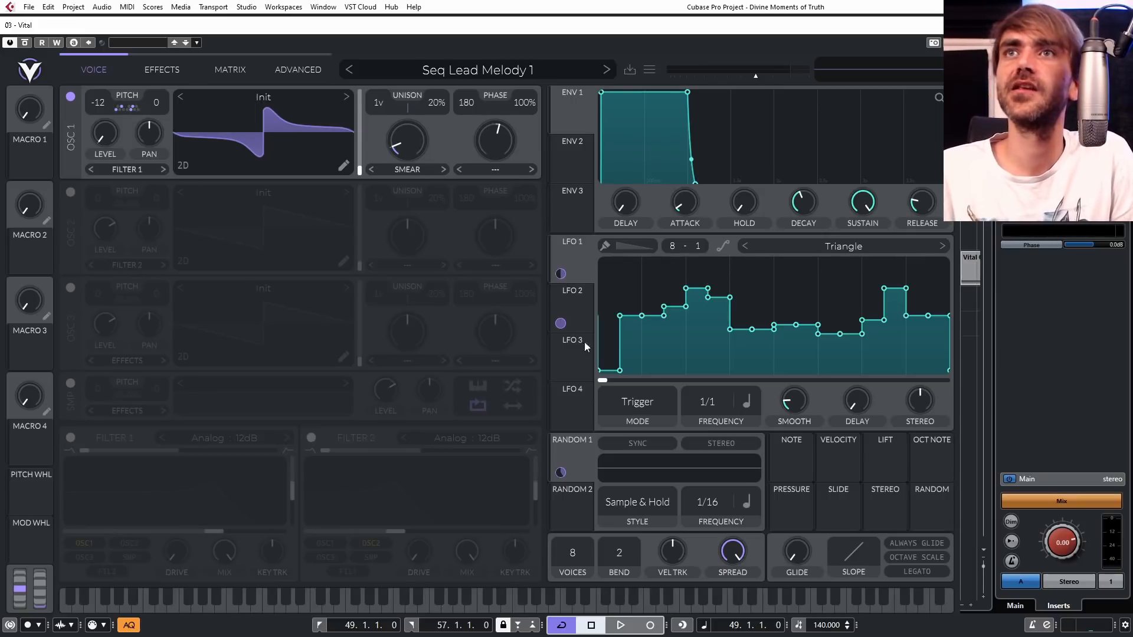
key(space)
click(624, 334)
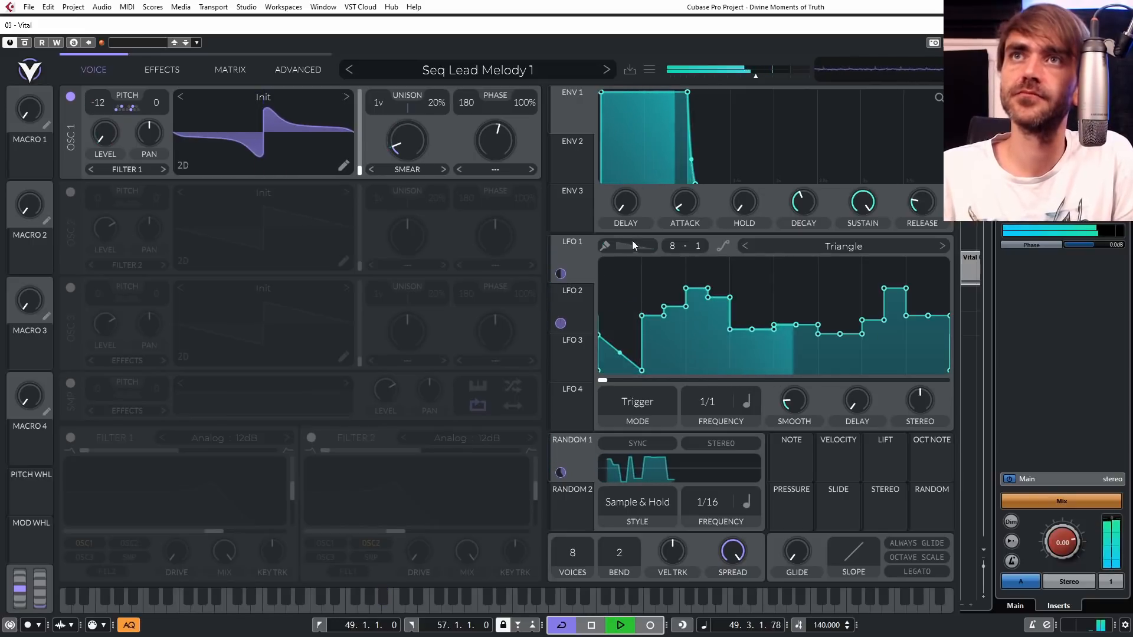
key(space)
Set LFO 1's grid to 16 steps with the Step brush and paint a new melody pattern while the part plays.
drag(660, 250, 720, 147)
click(633, 244)
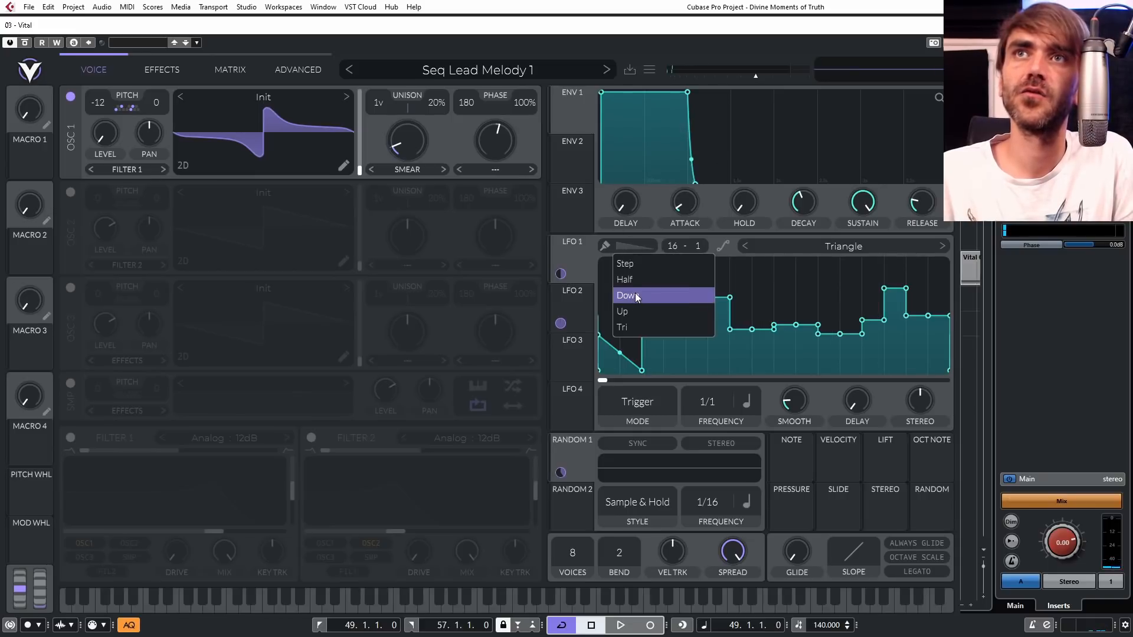
click(642, 263)
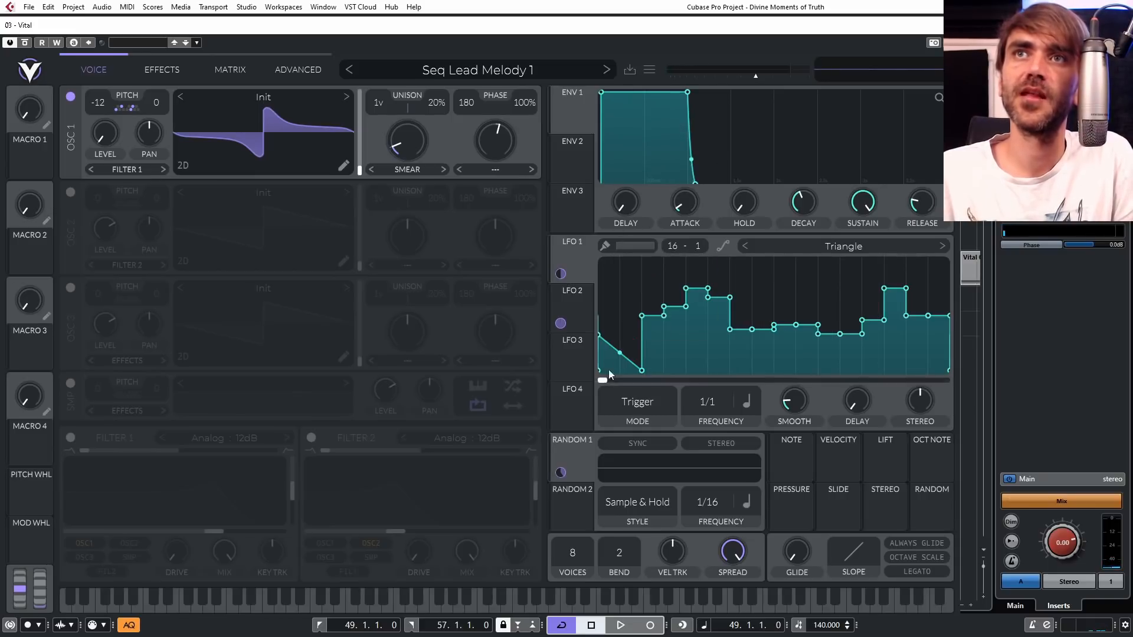
mouse_move(607, 331)
mouse_down()
mouse_move(631, 357)
mouse_move(654, 356)
mouse_move(655, 285)
mouse_move(855, 370)
mouse_up()
key(space)
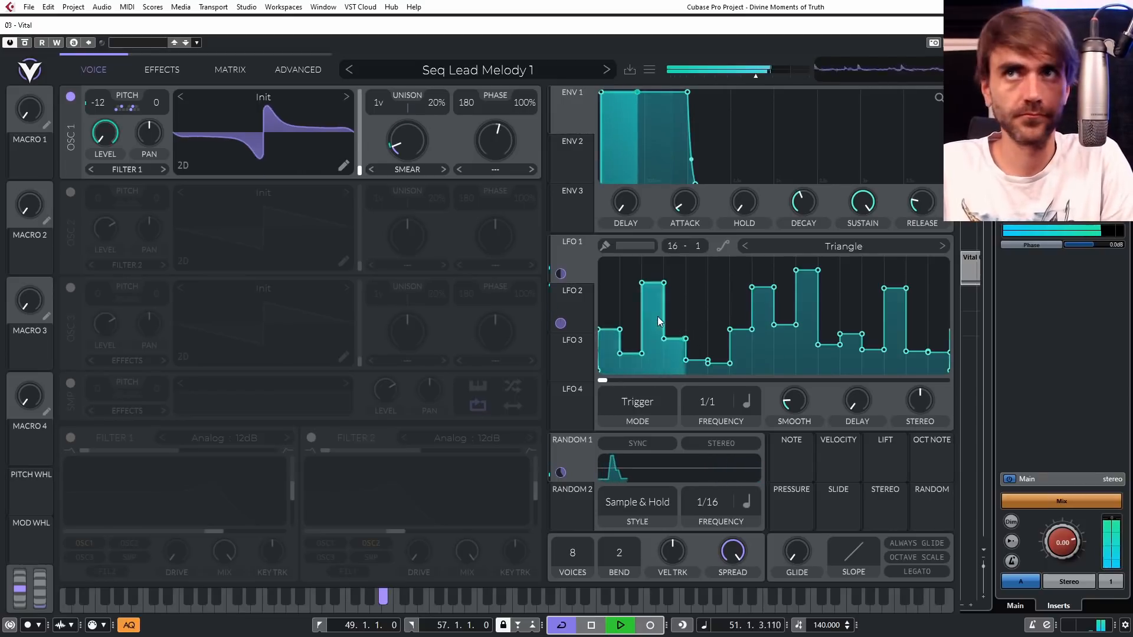
drag(649, 385, 671, 277)
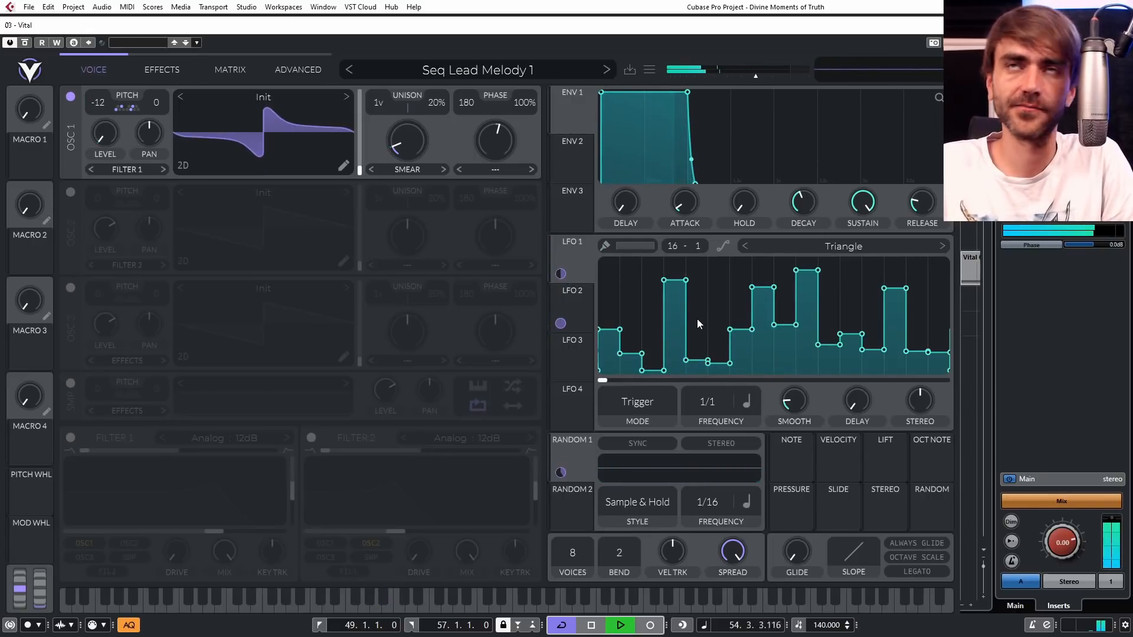
Save the patch as a preset named "Seq Lead Melody 2" and restart playback to hear it.
click(629, 69)
key(BackSpace)
text(2)
key(Return)
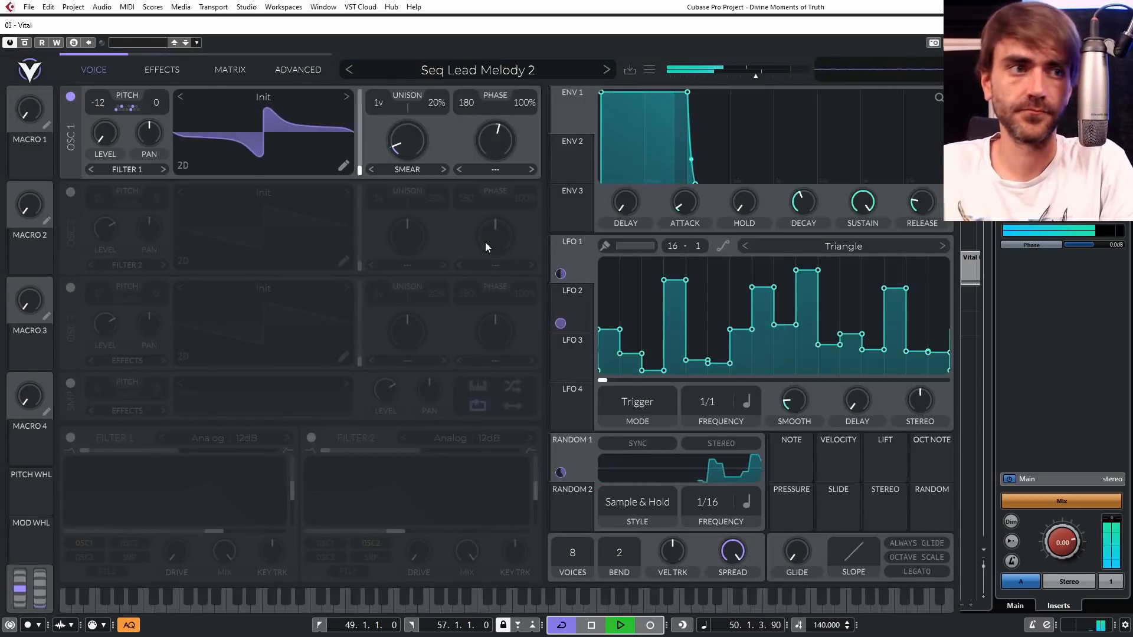
key(space)
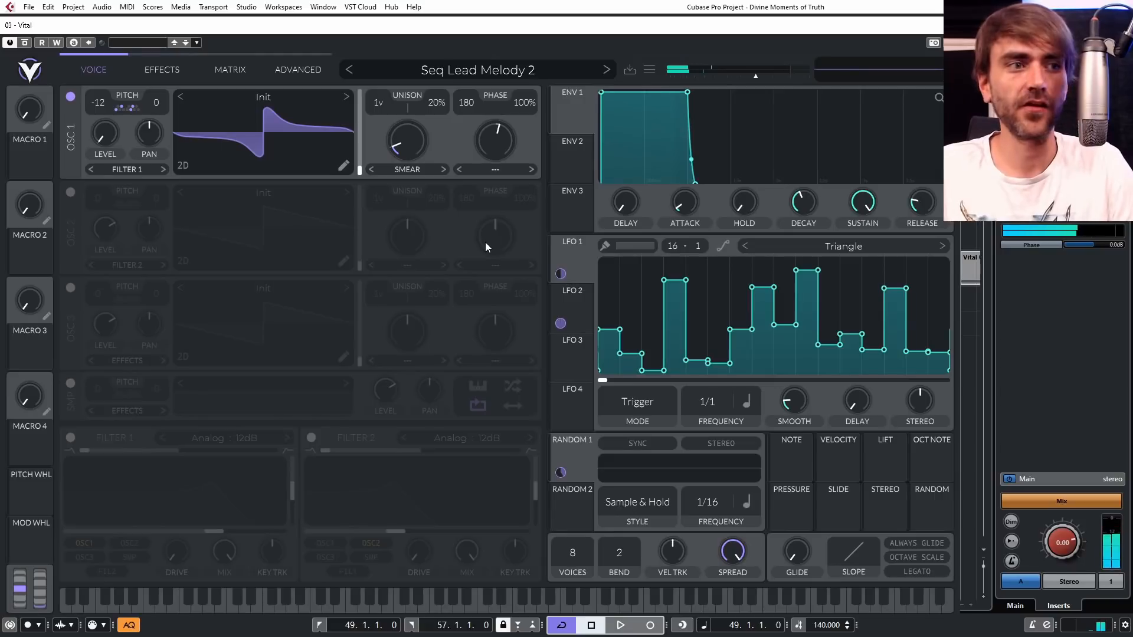
key(space)
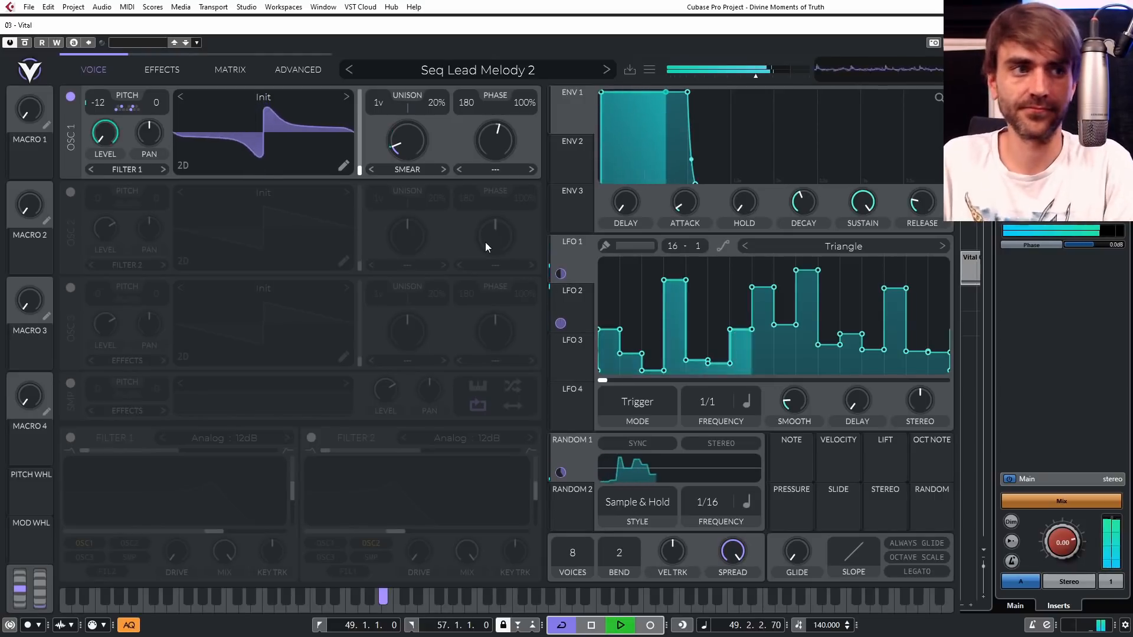
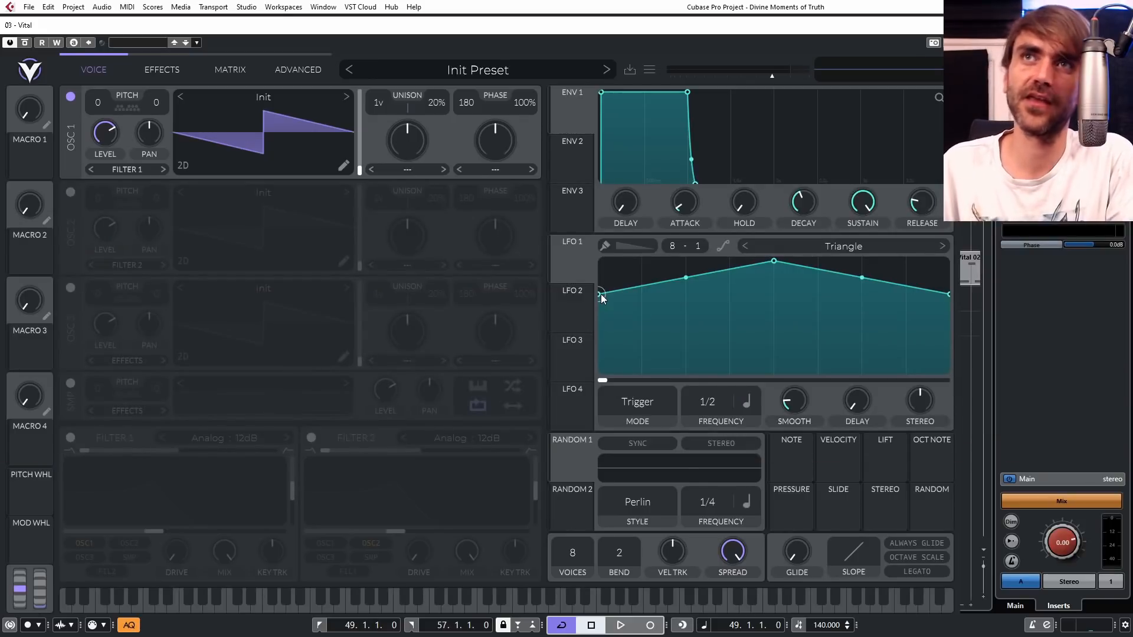
Raise the start point of LFO 1's triangle slightly in the init preset and switch its frequency to Keytrack.
mouse_move(601, 294)
mouse_down()
mouse_move(589, 318)
mouse_move(585, 292)
mouse_up()
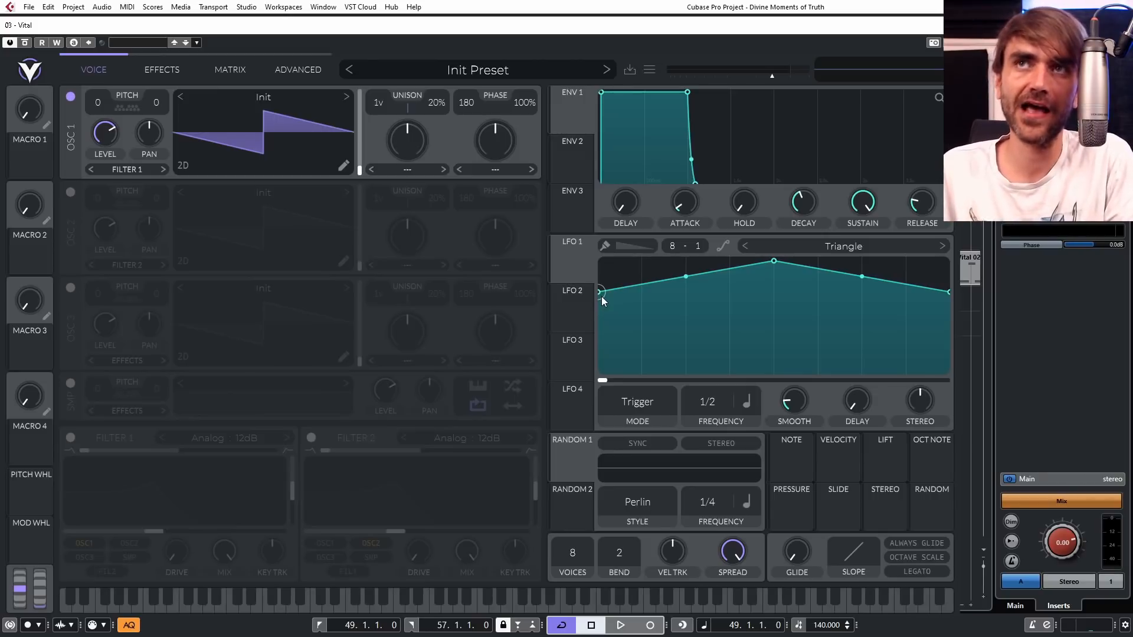
click(748, 402)
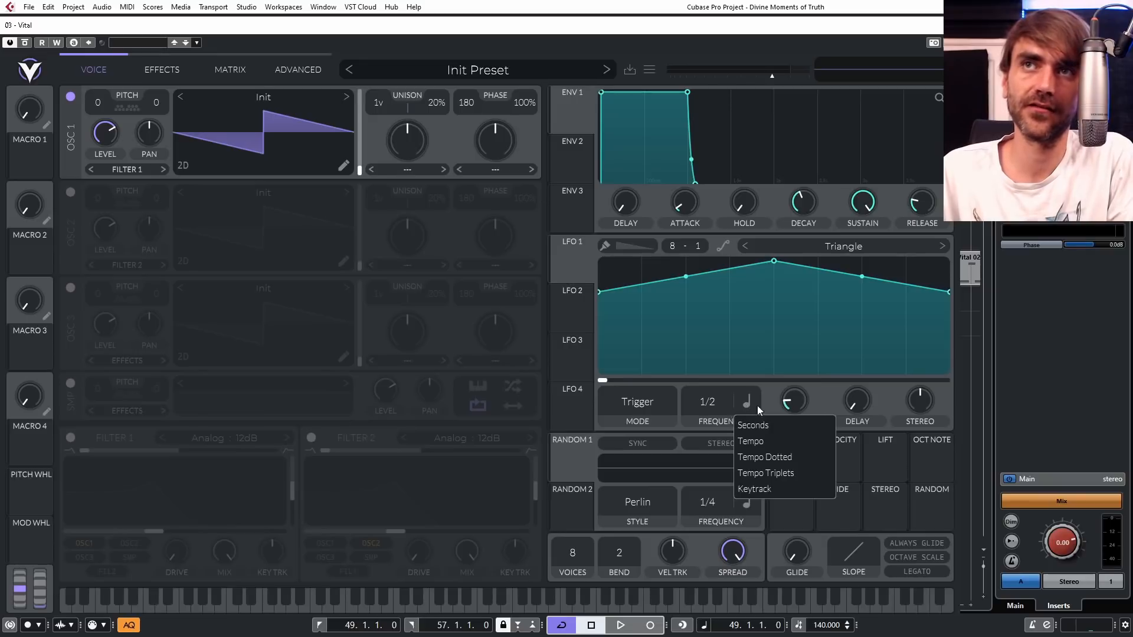
click(755, 490)
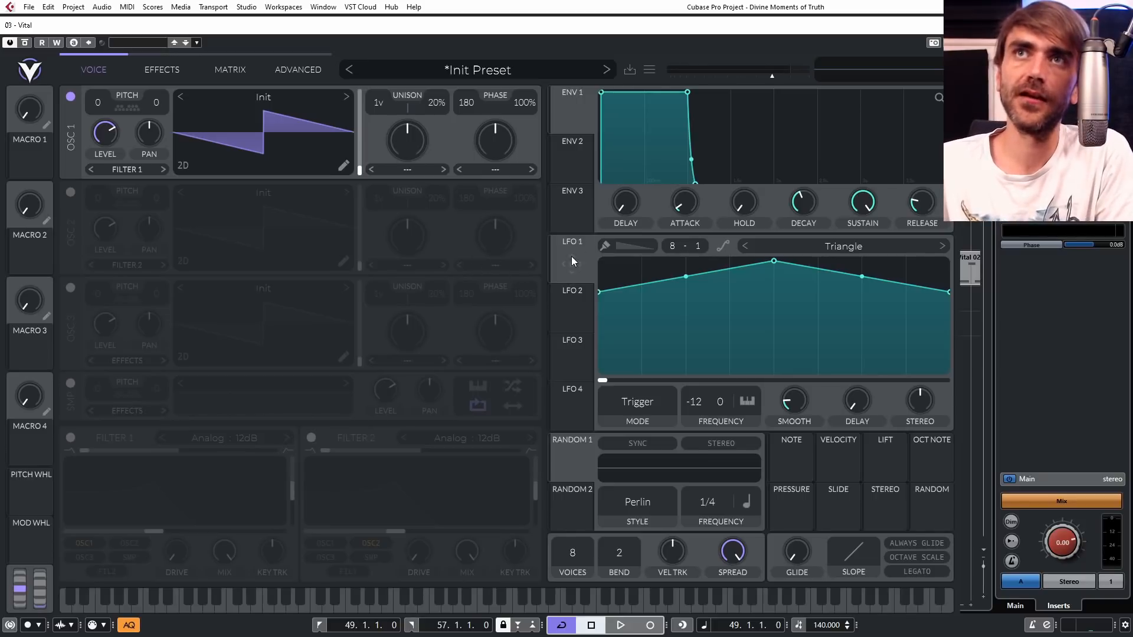
Assign LFO 1 to oscillator 1's transpose and reduce the modulation amount to about 54.
drag(572, 264, 100, 123)
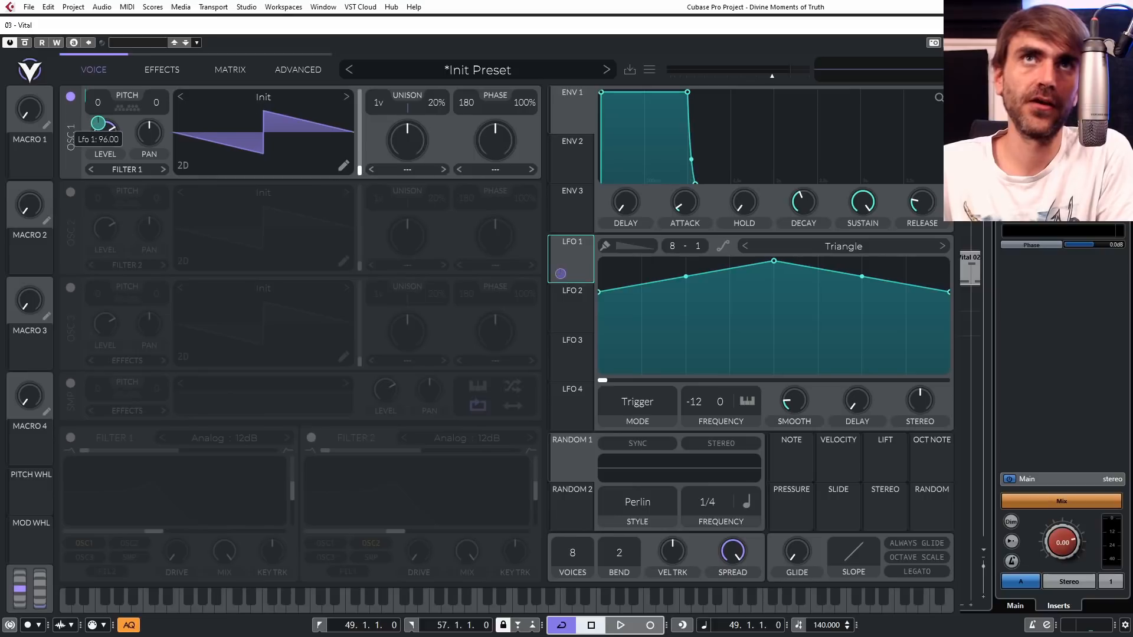
drag(98, 123, 101, 127)
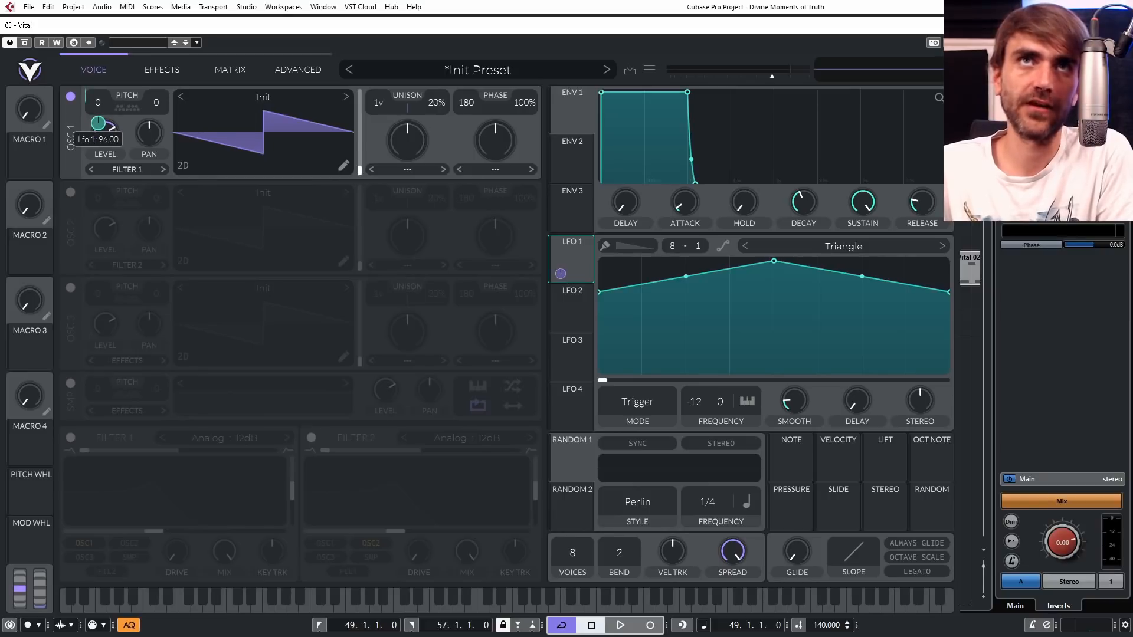
right_click(98, 123)
click(97, 123)
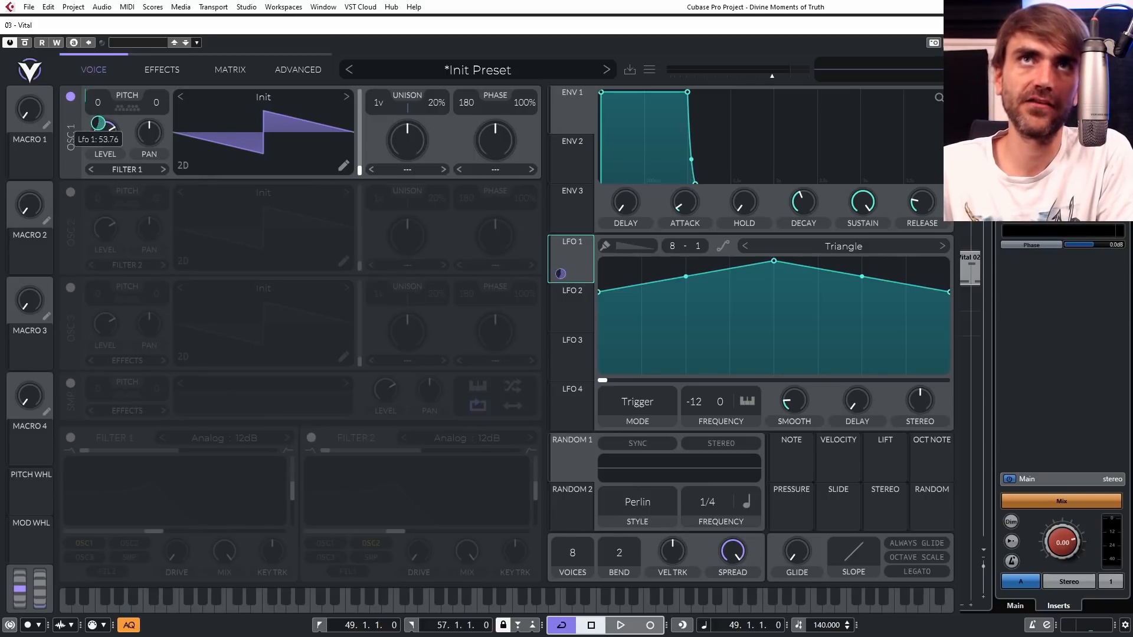
Set the amount of the LFO 1 to Osc 1 Transpose modulation to exactly 48 and return to the voice settings.
click(230, 73)
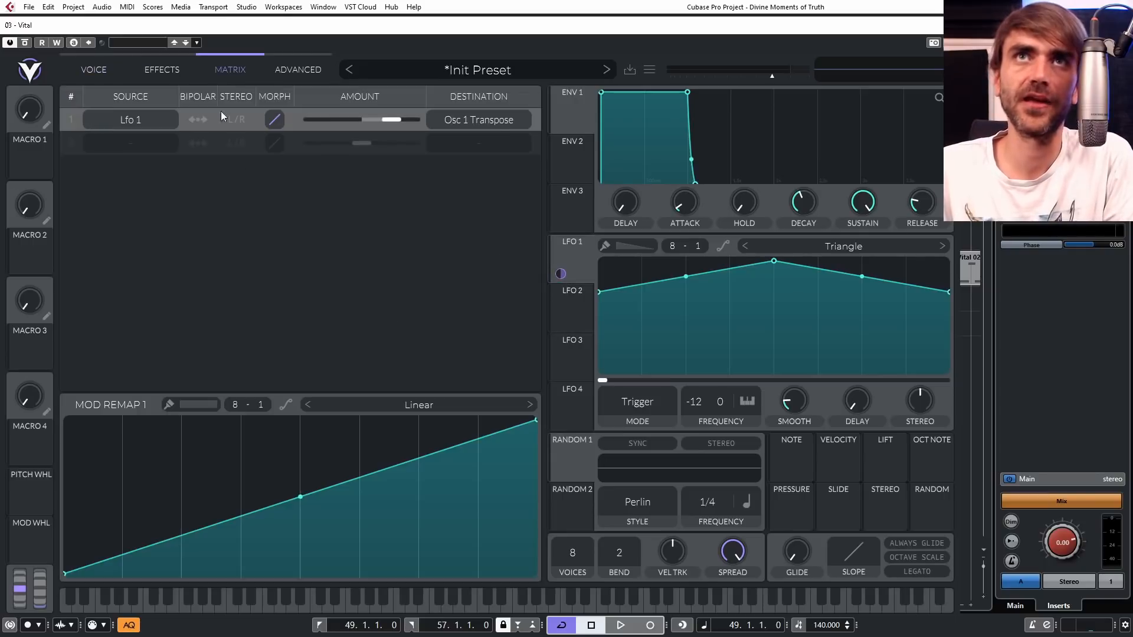
double_click(389, 118)
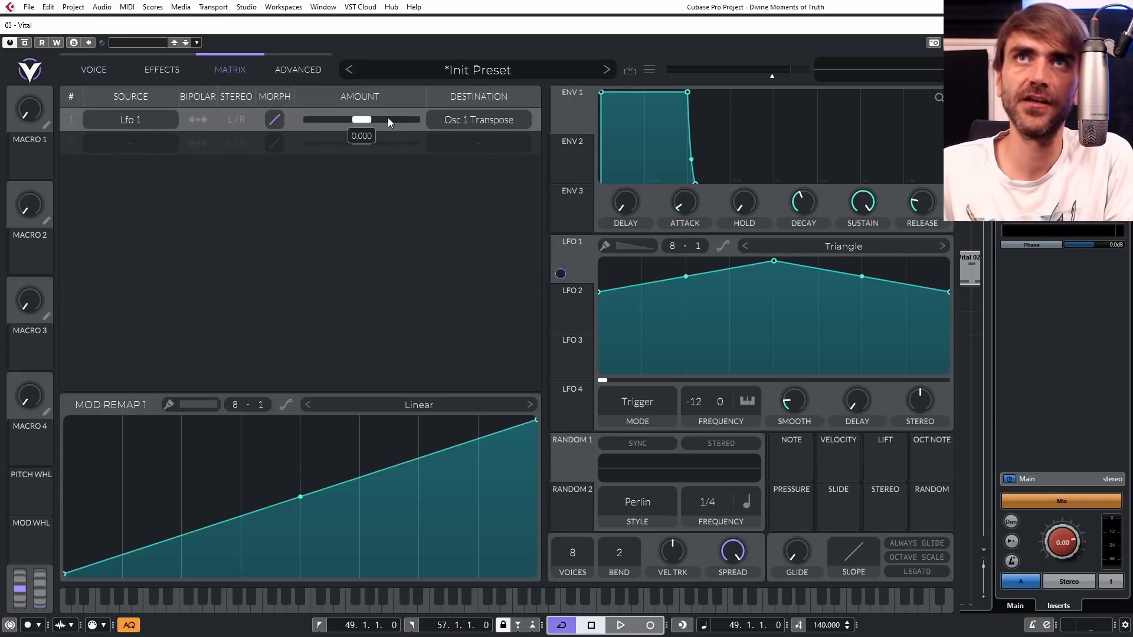
right_click(365, 121)
click(394, 163)
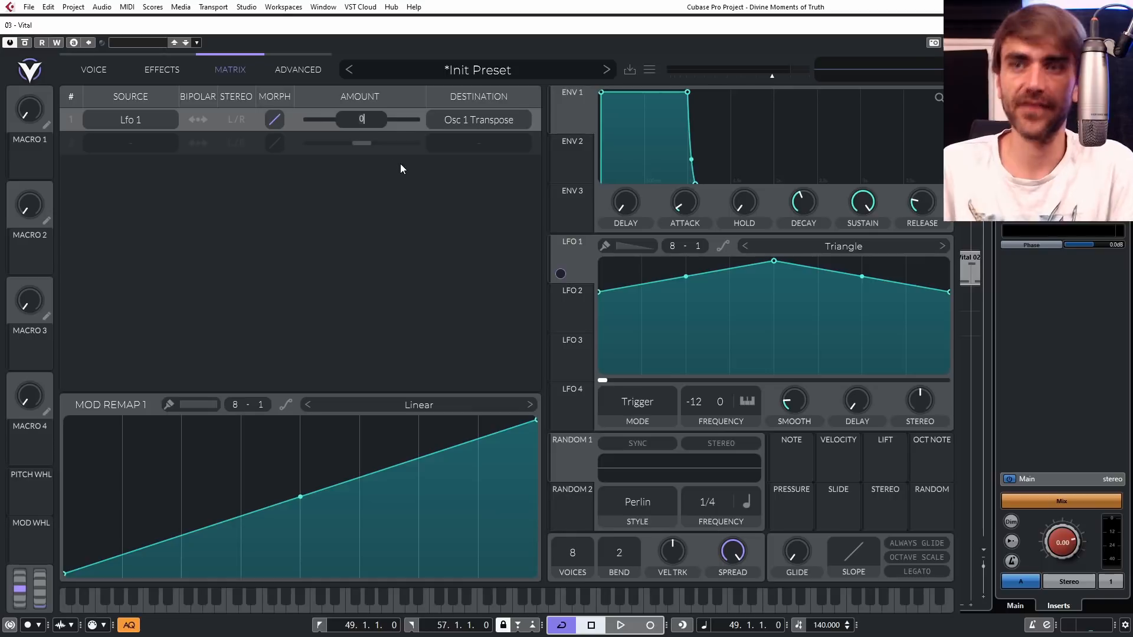
text(48)
key(Return)
click(92, 69)
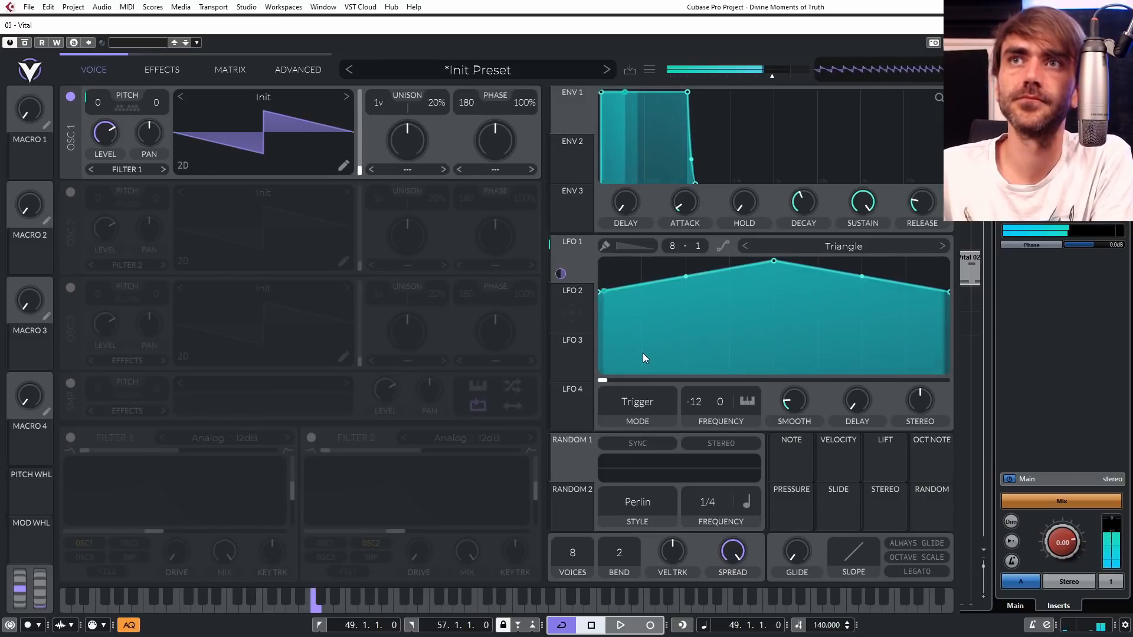
Try LFO 1's keytrack frequency at -24, 0 and -12 while lowering the triangle's start point.
drag(696, 402, 695, 472)
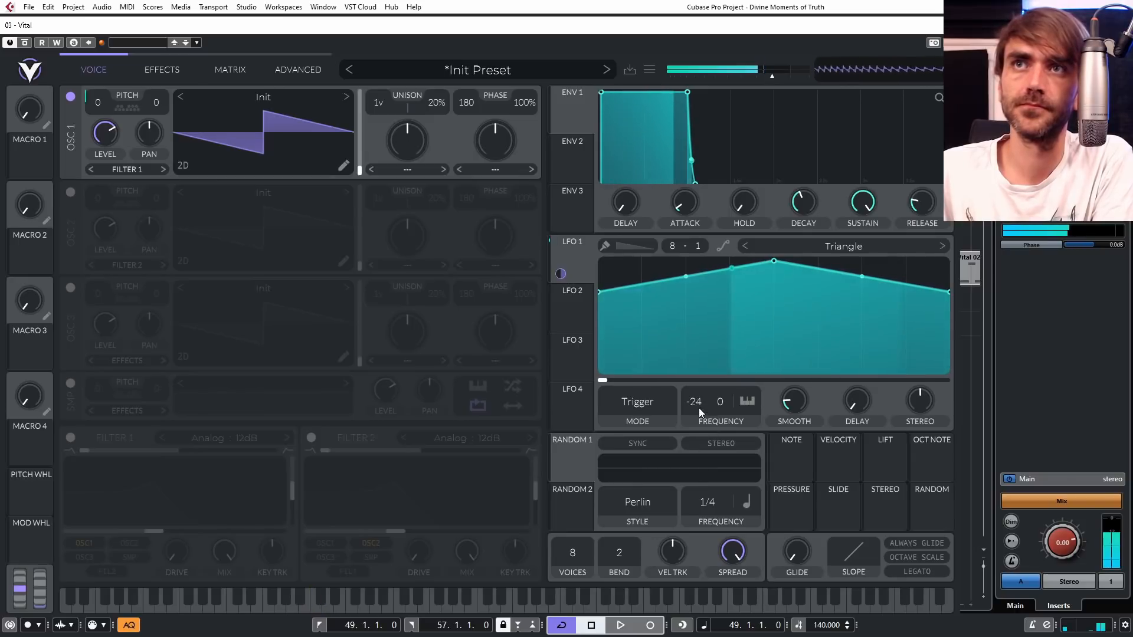
drag(699, 407, 726, 281)
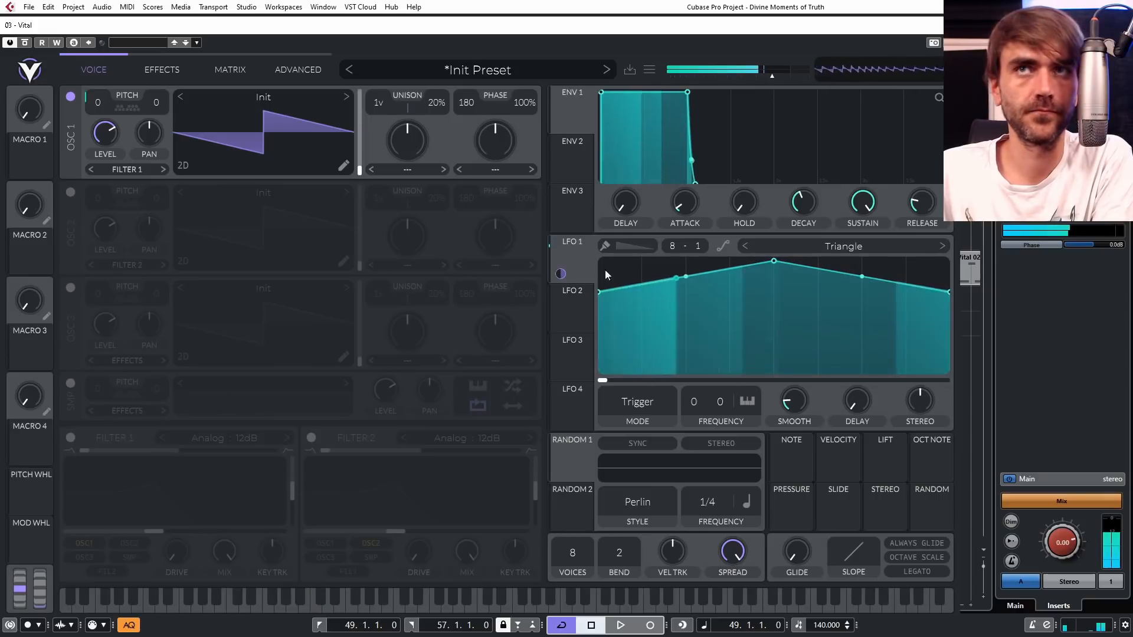
mouse_move(600, 292)
mouse_down()
mouse_move(600, 275)
mouse_move(597, 356)
mouse_move(609, 274)
mouse_move(608, 309)
mouse_up()
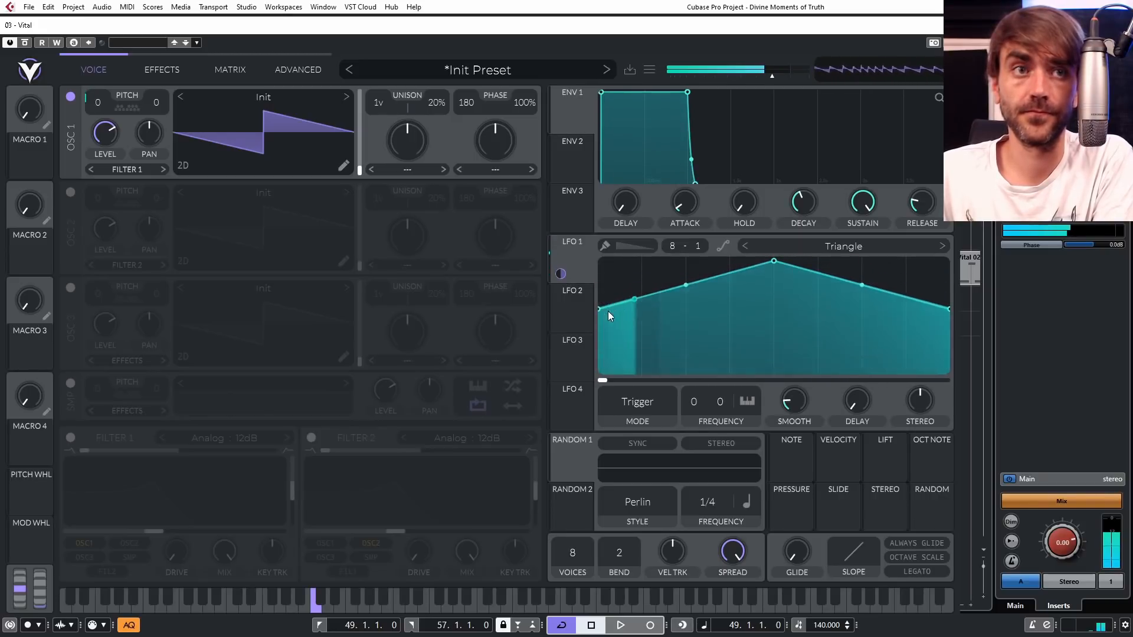
drag(694, 402, 686, 495)
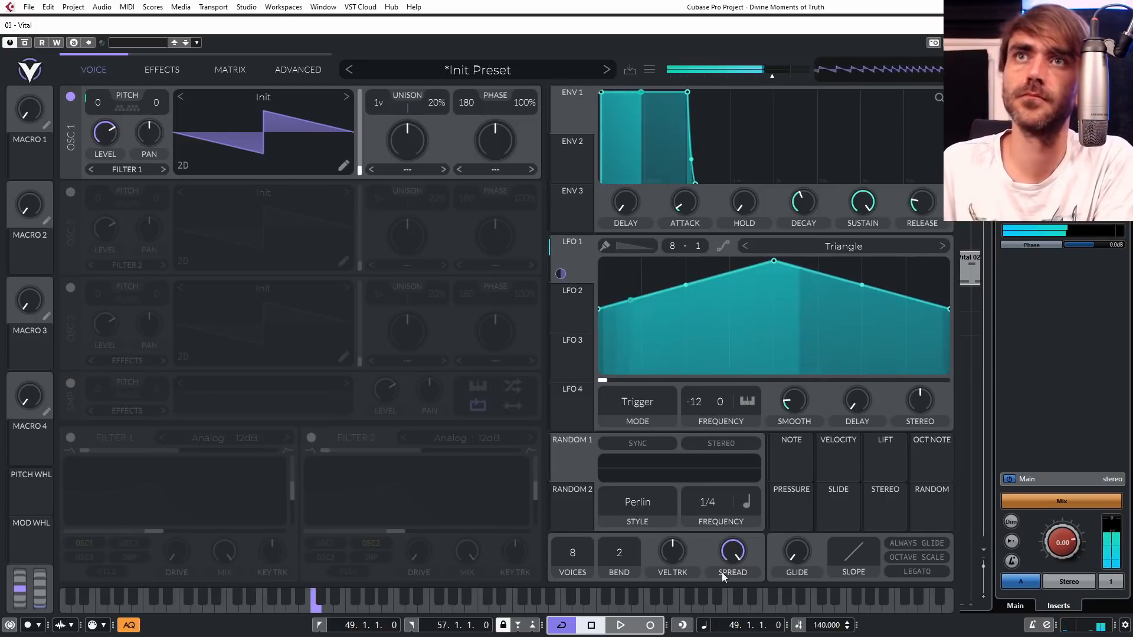
drag(599, 309, 598, 303)
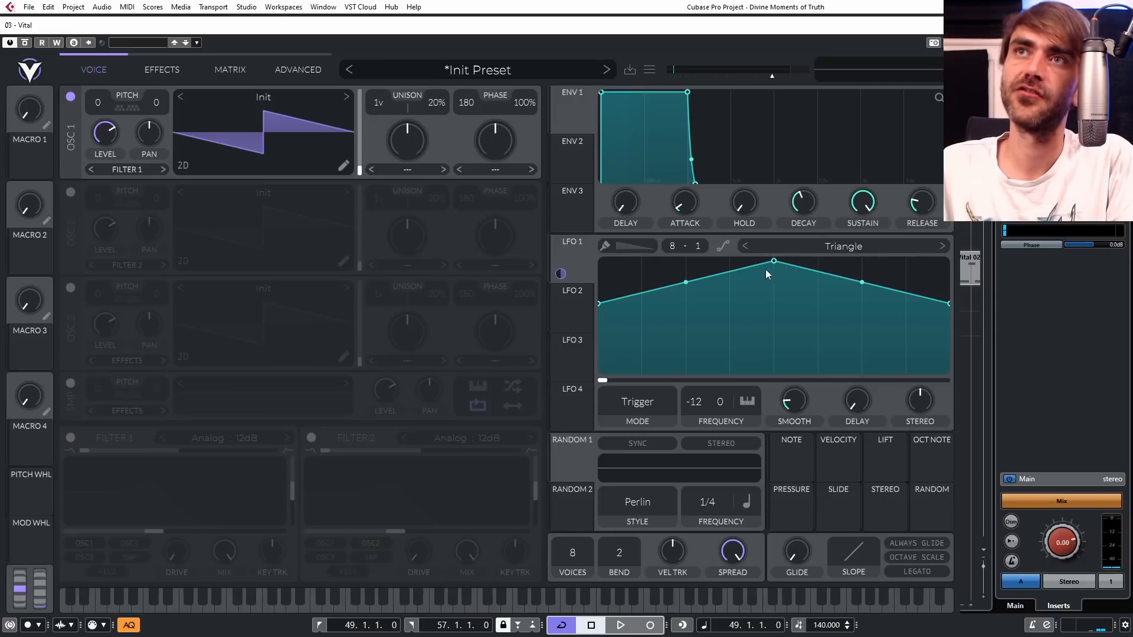
Load the Side Chain 2 shape into LFO 1 and set its keytrack frequency to 12.
drag(752, 262, 656, 258)
click(849, 250)
scroll(863, 176, down, 4)
click(824, 194)
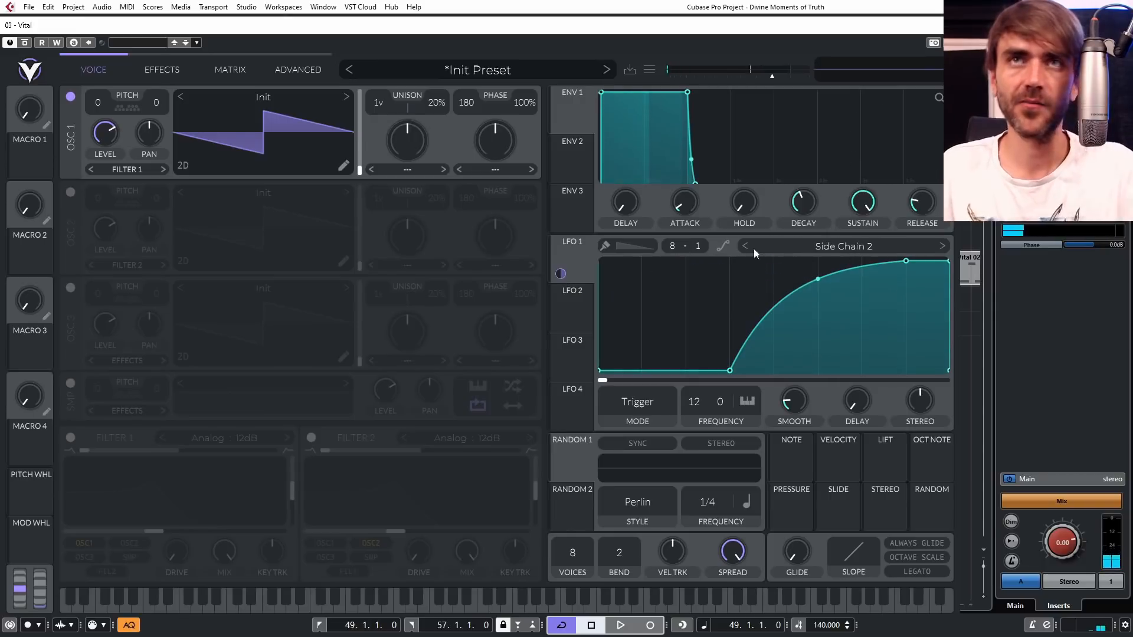
Close Vital's window and move the two MIDI parts on Vital 02 from the loop range to bar 69.
click(947, 25)
scroll(677, 314, right, 4)
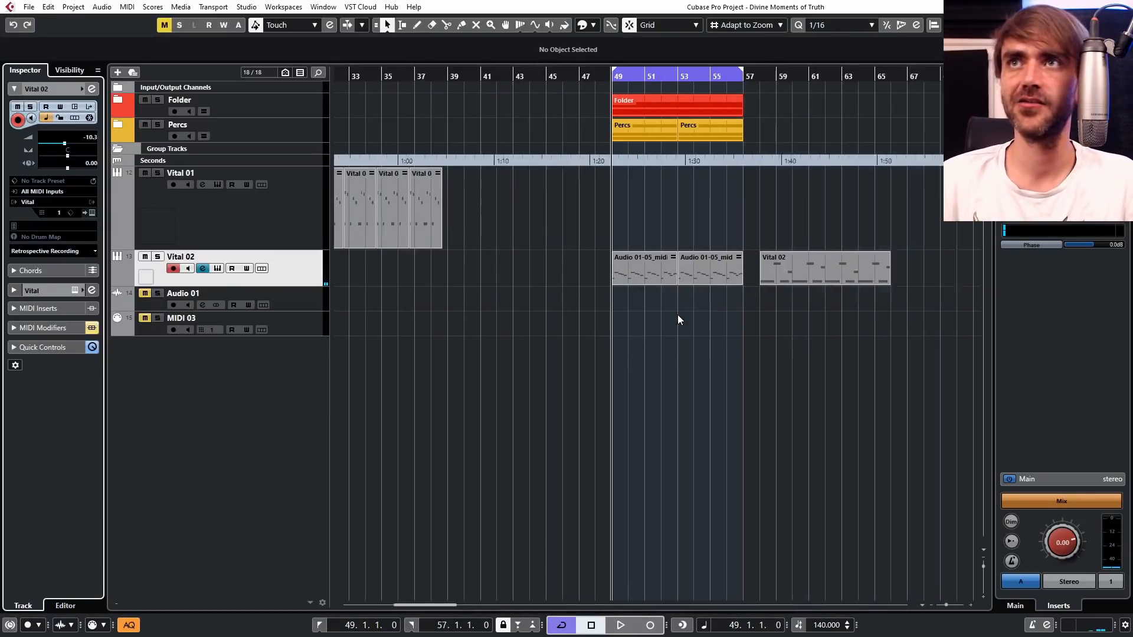
scroll(664, 318, down, 2)
scroll(691, 323, right, 2)
drag(874, 328, 540, 275)
drag(544, 277, 723, 282)
click(711, 313)
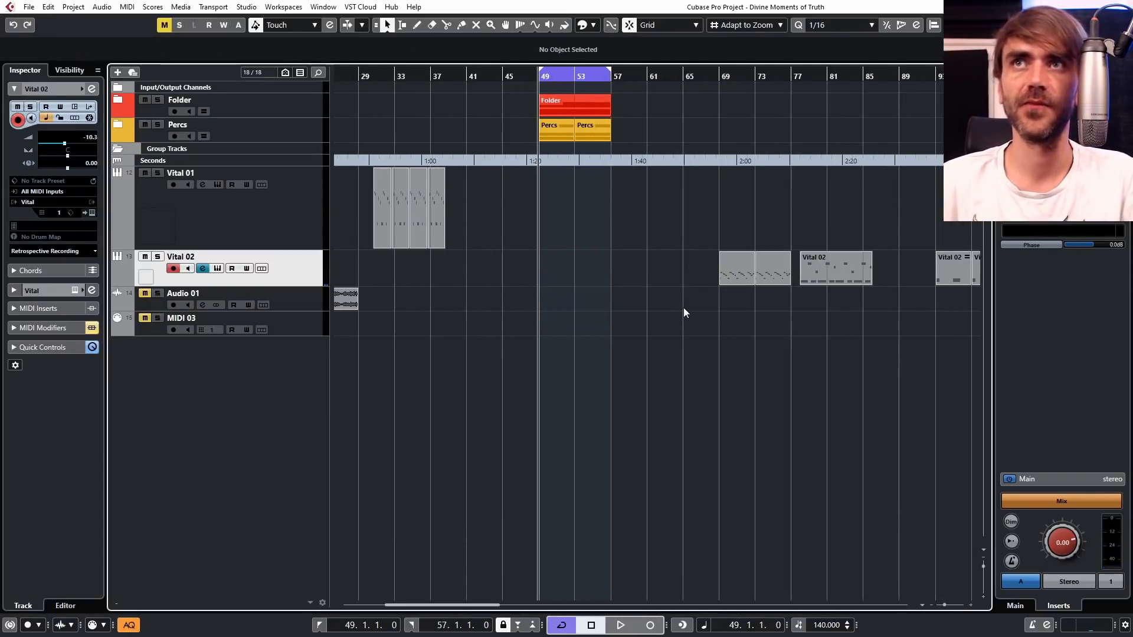
Add StepDesigner with a one-step pattern, MIDI Modifiers and Density as MIDI inserts on the Vital 02 track.
click(16, 308)
click(52, 169)
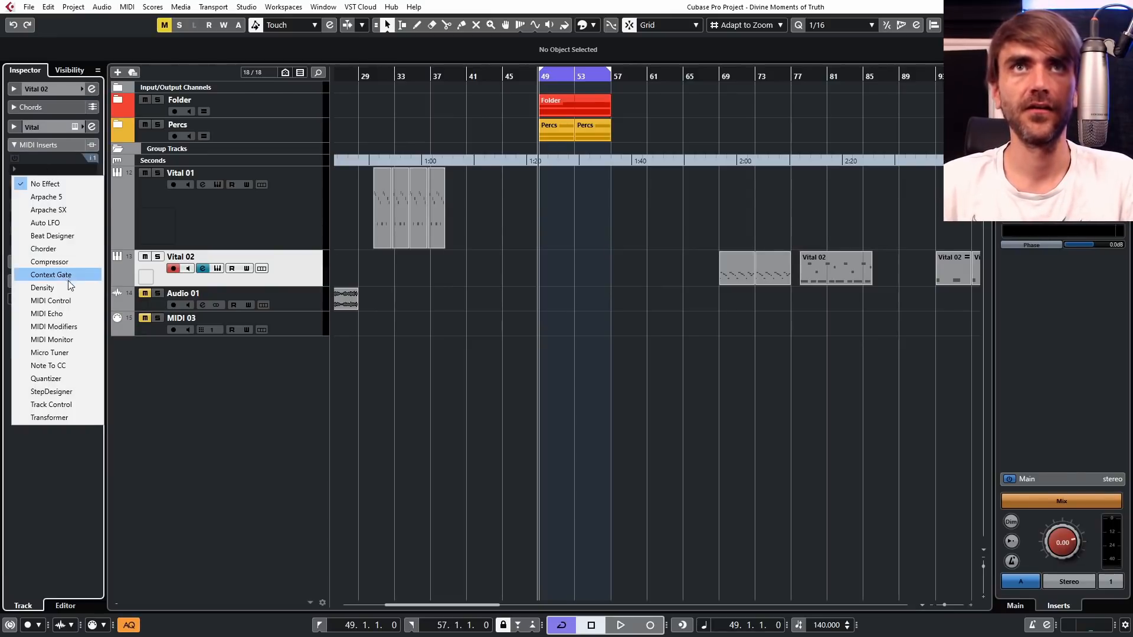
click(52, 391)
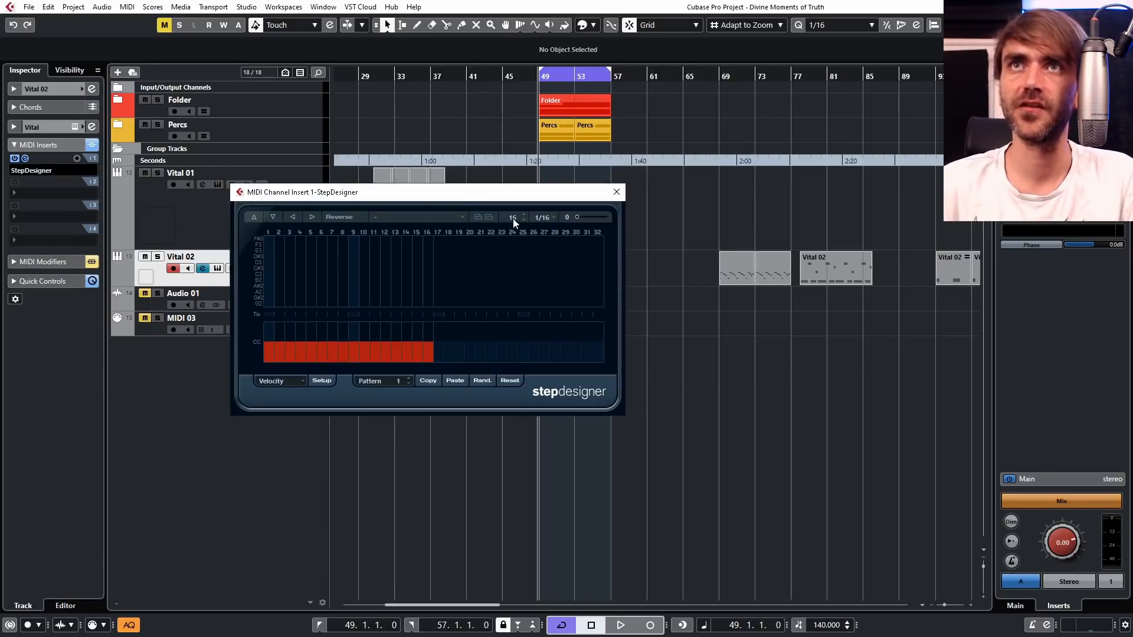
drag(513, 223, 499, 485)
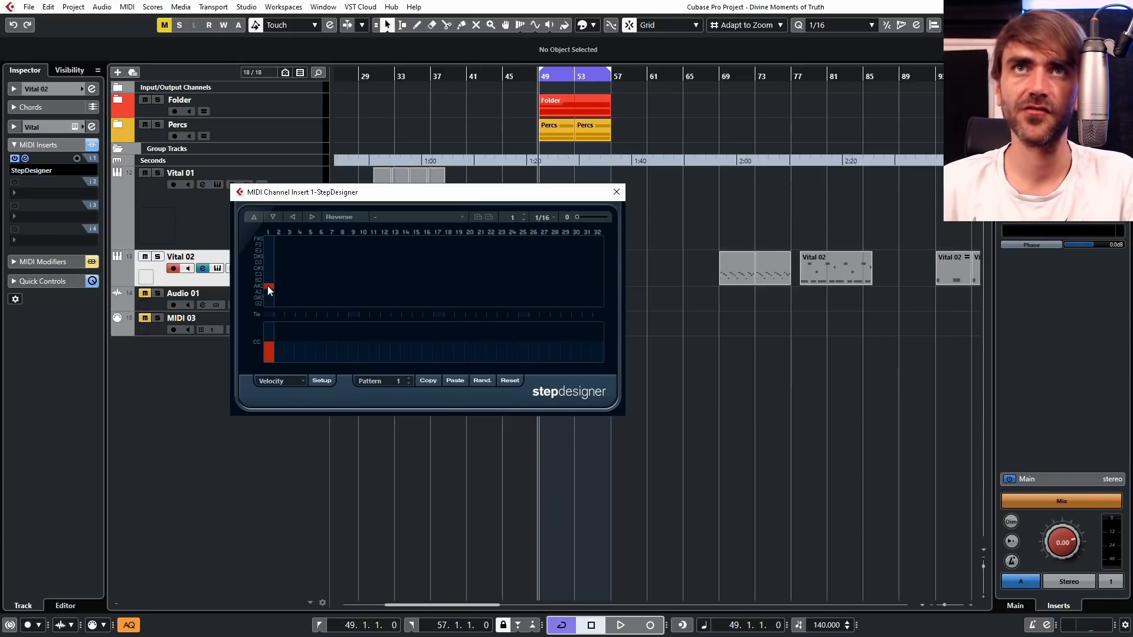
scroll(274, 278, down, 4)
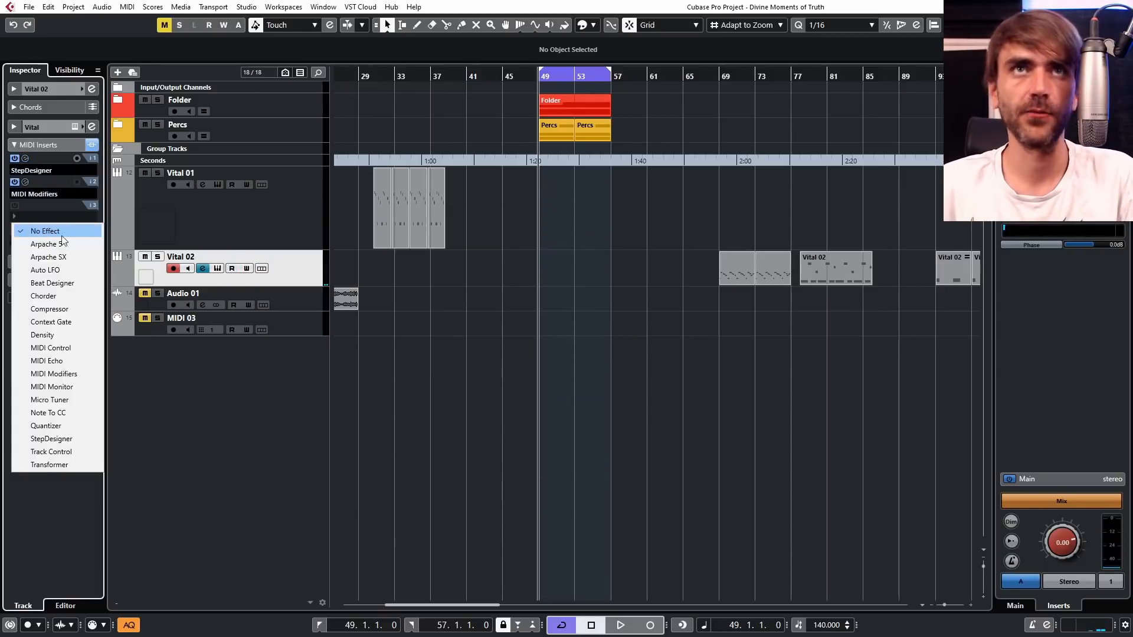
click(42, 335)
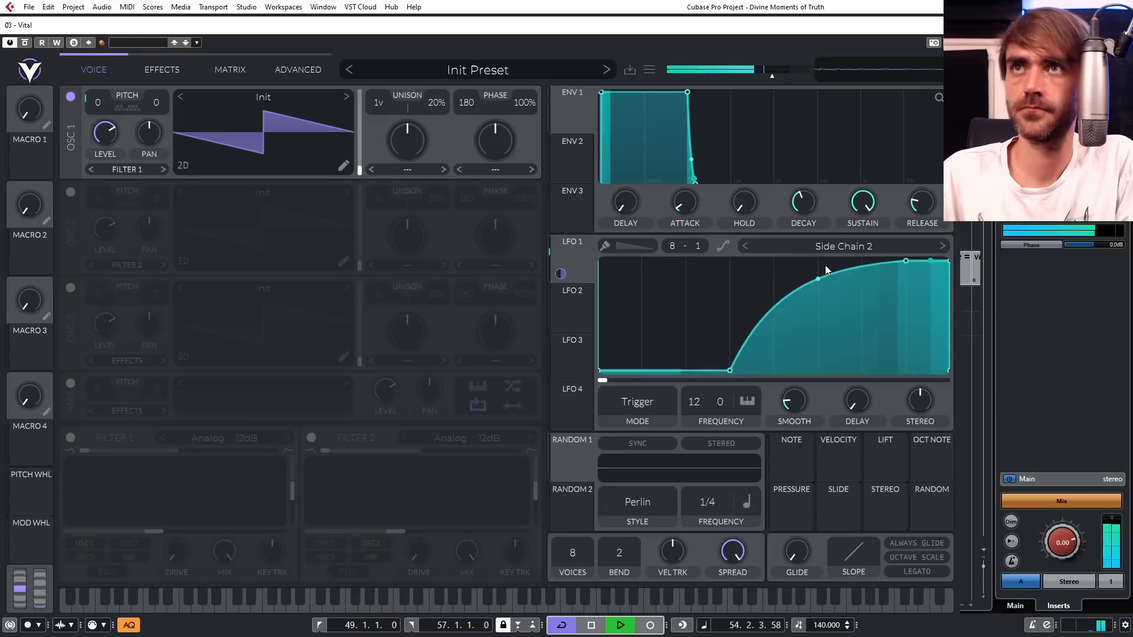
Load the Saw Down shape into LFO 1 and reshape it into a full-height central peak with equally high, raised end points.
click(852, 244)
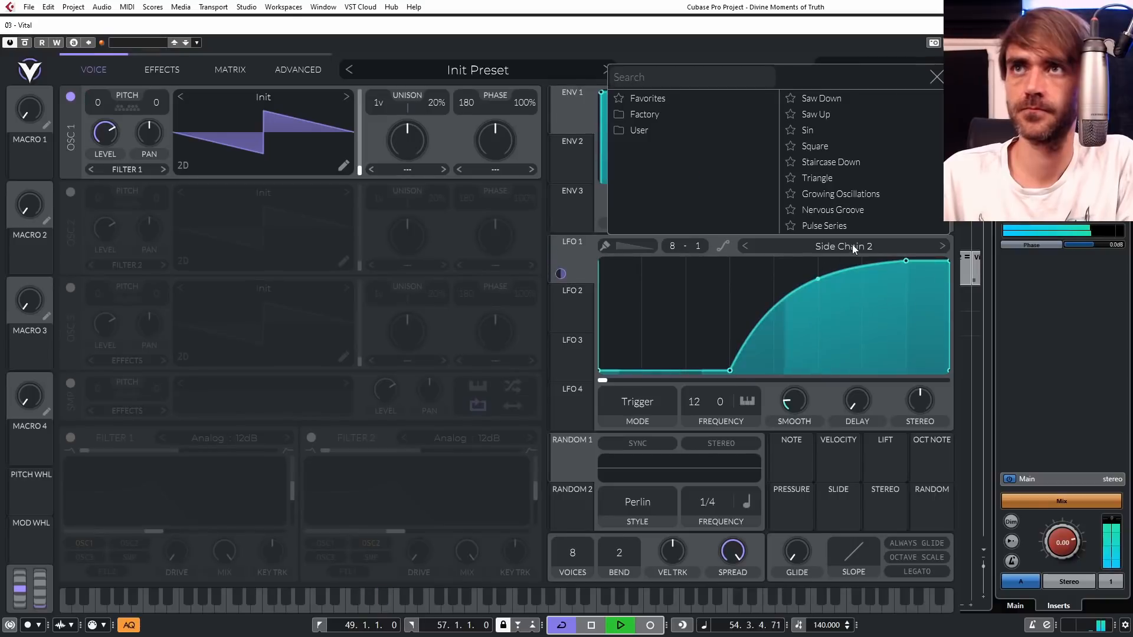
click(834, 100)
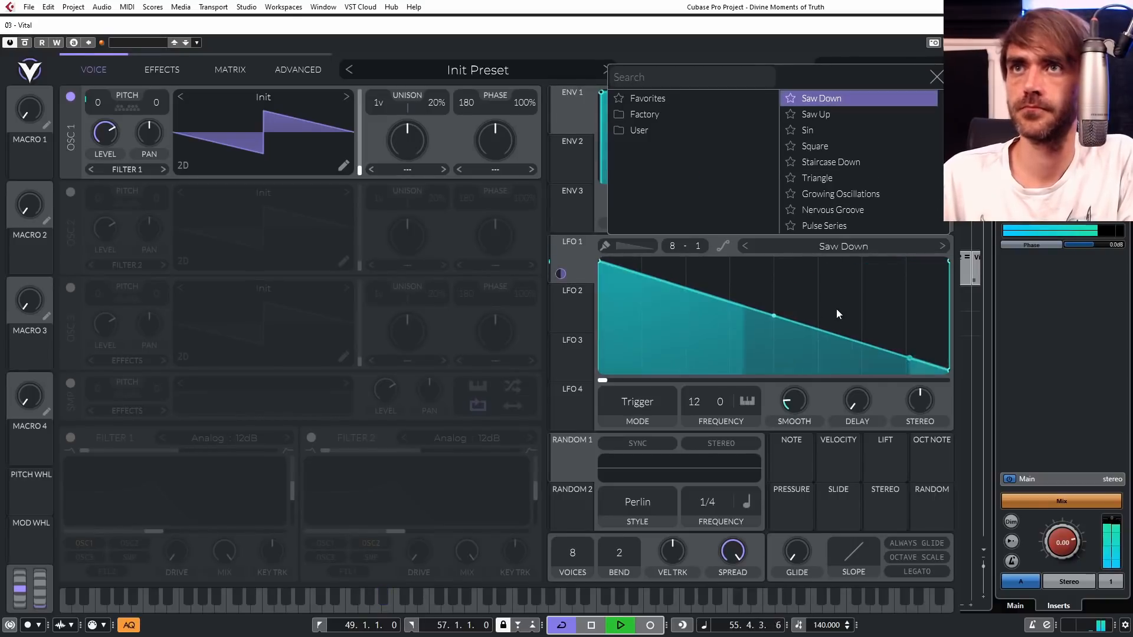
drag(600, 261, 733, 301)
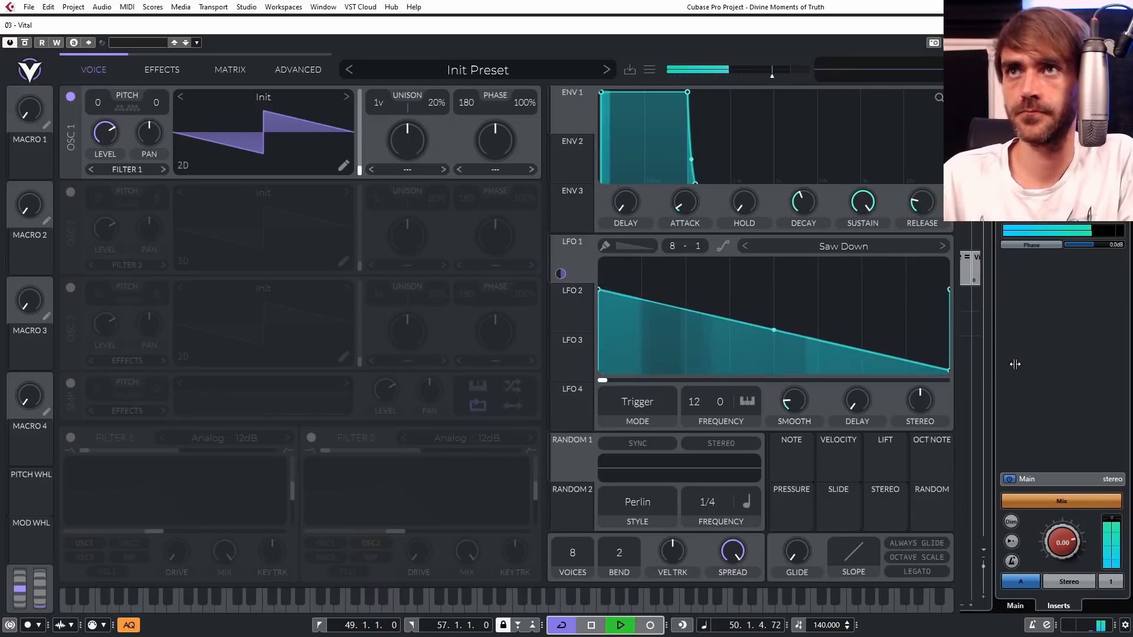
drag(947, 371, 775, 243)
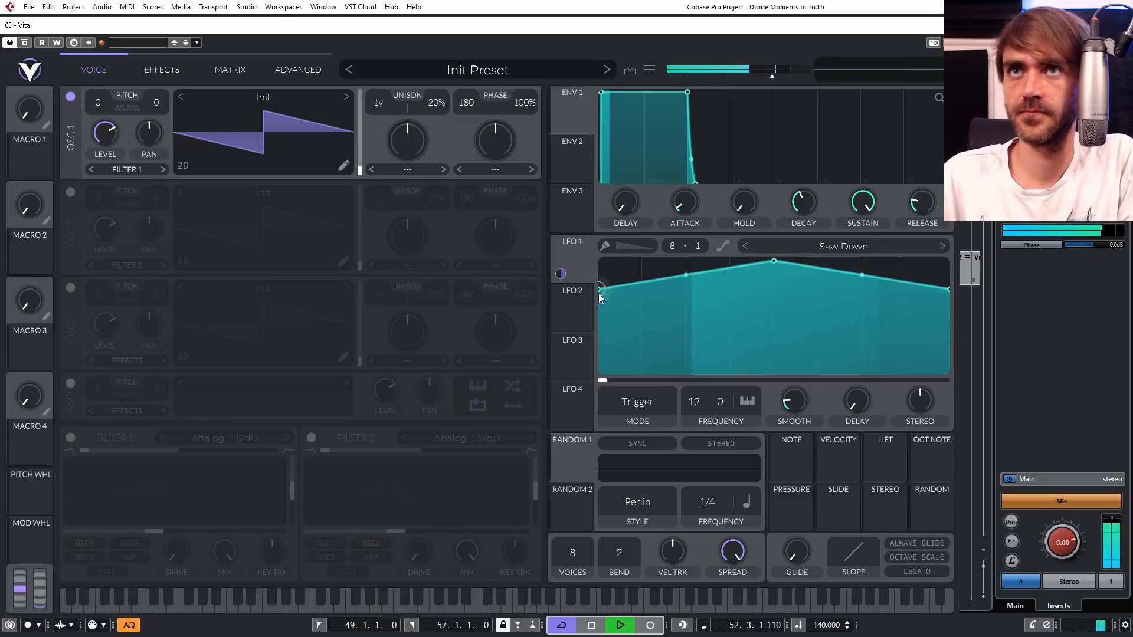
drag(600, 290, 600, 302)
Set LFO 1's keytrack transpose to -12 and oscillator 1's pitch to -12 semitones.
drag(694, 402, 692, 433)
double_click(696, 404)
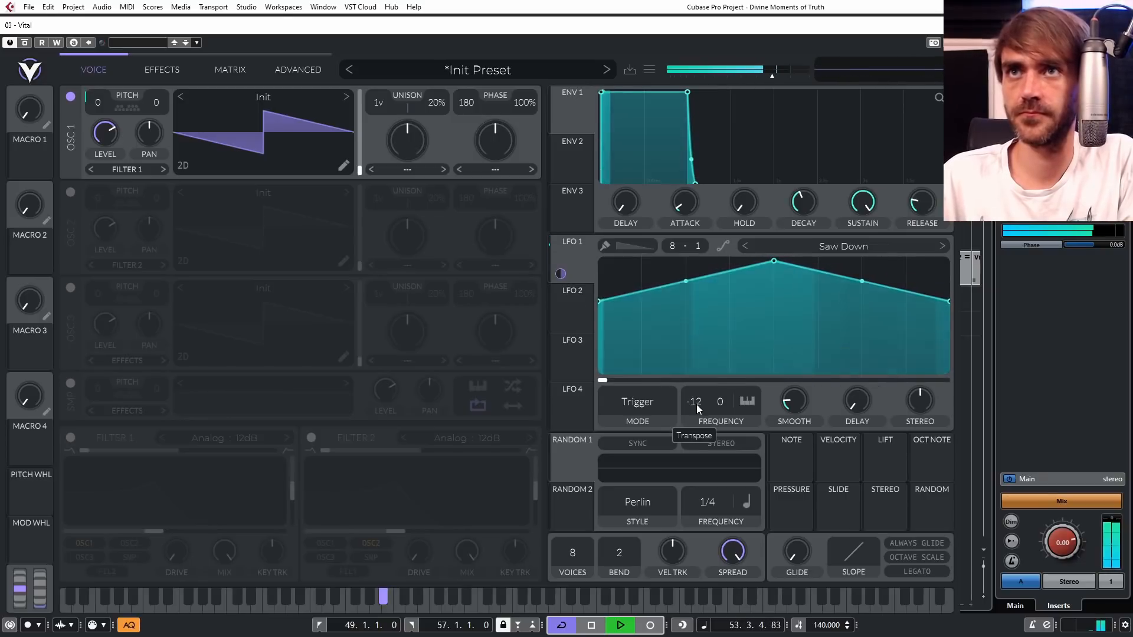
double_click(647, 304)
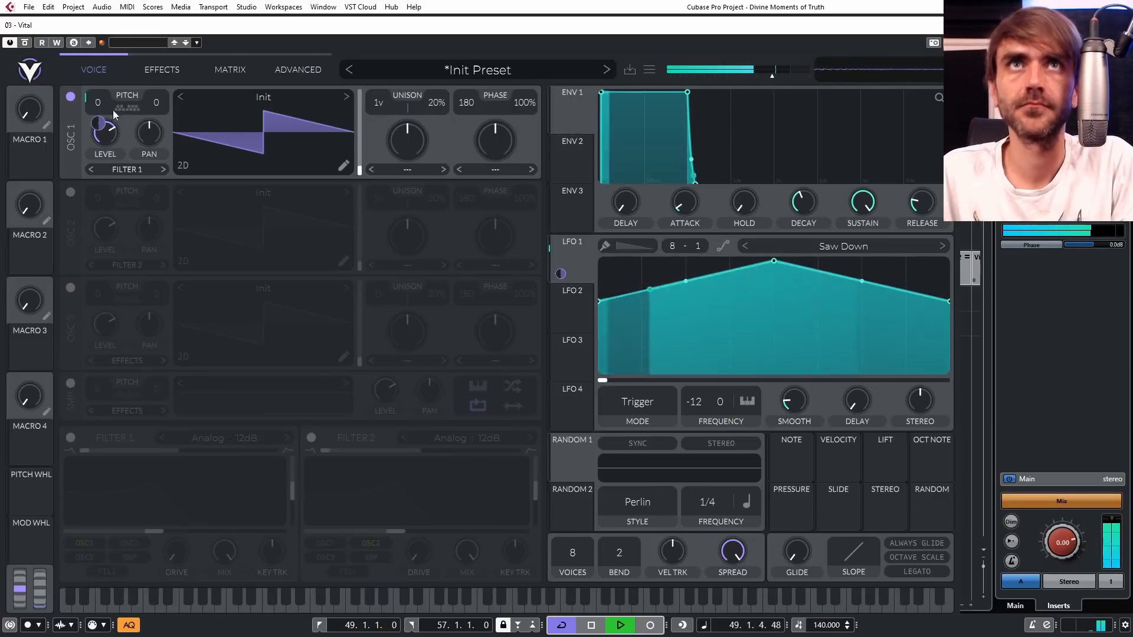
drag(97, 99, 86, 158)
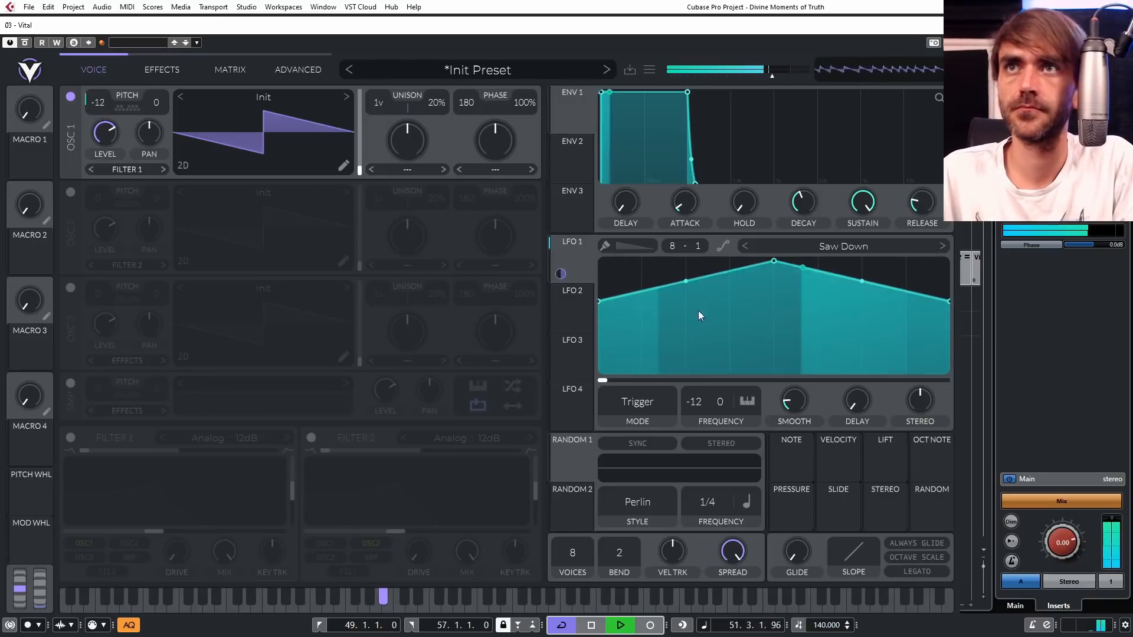
Set the amount of LFO 1's modulation of Osc 1 Transpose to 48 in the modulation matrix.
drag(561, 273, 101, 124)
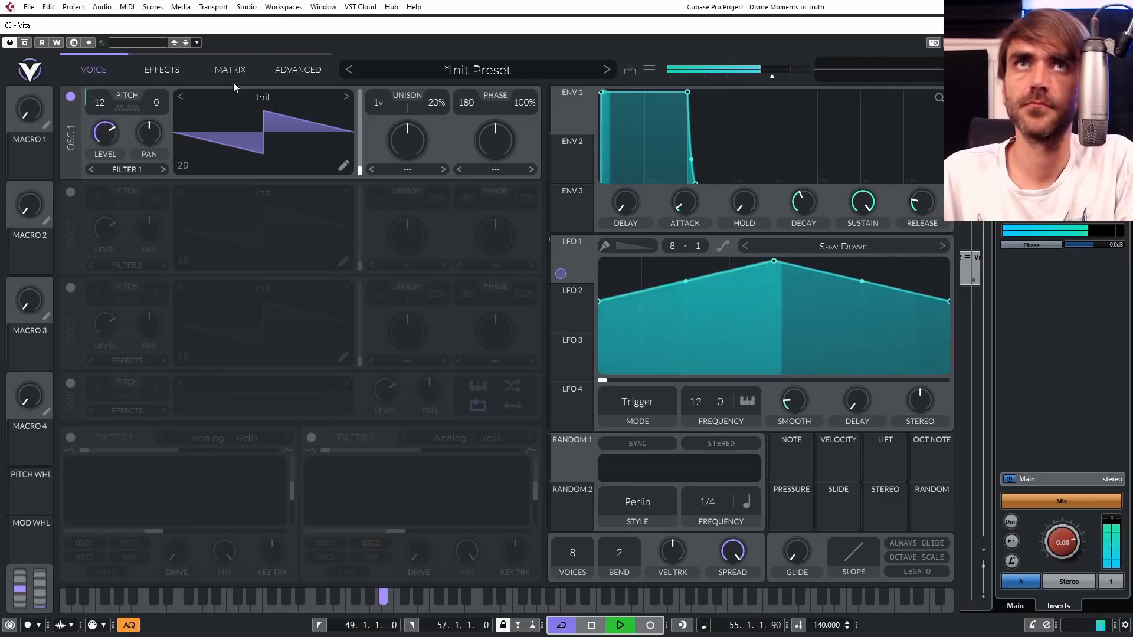
click(224, 69)
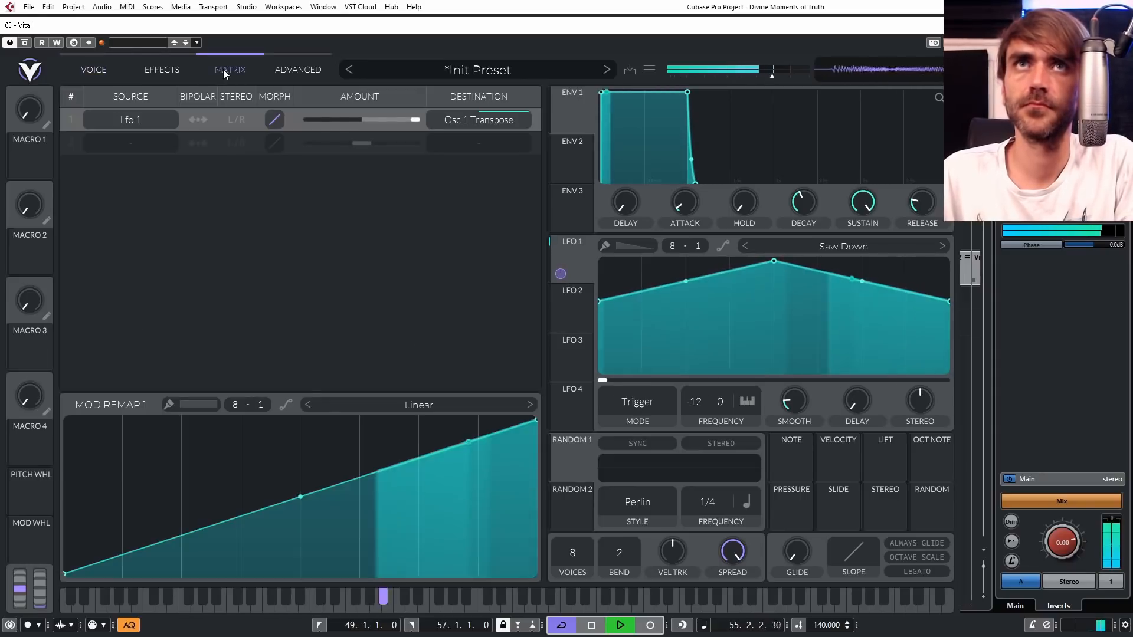
right_click(372, 117)
click(397, 165)
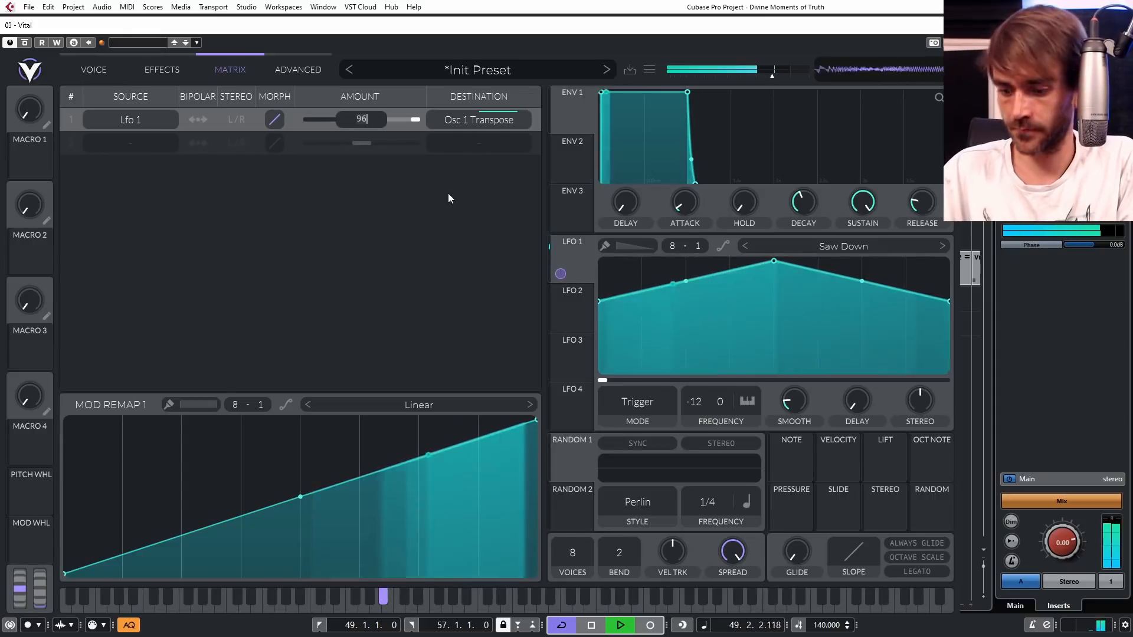
text(48)
key(Return)
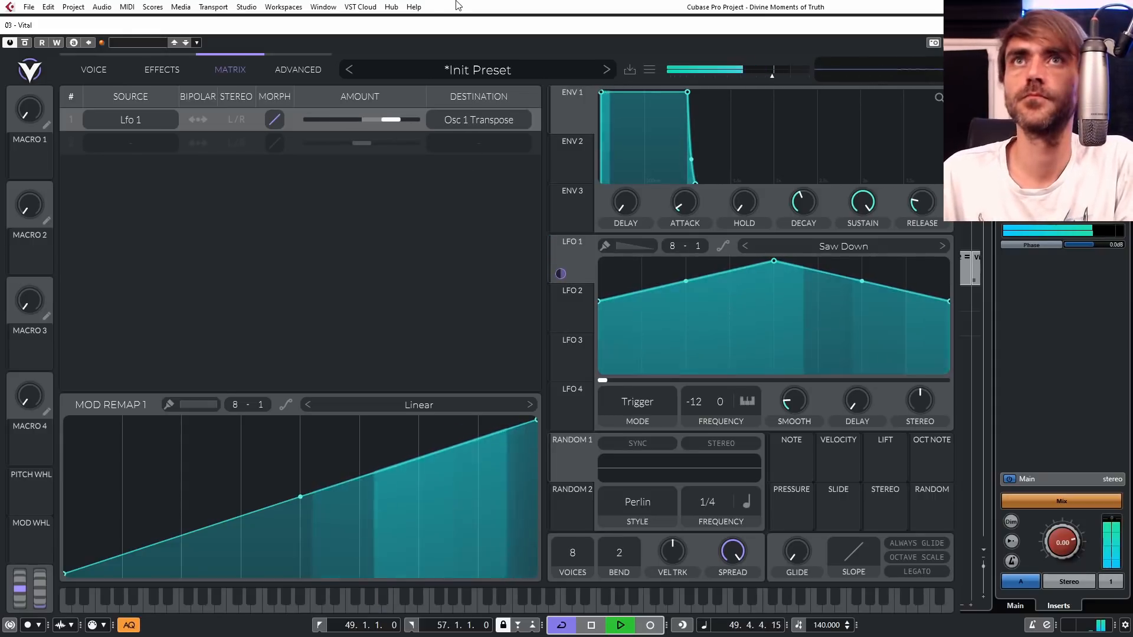
Try curving both slopes of LFO 1's shape inward, and reset them to straight lines.
click(89, 71)
drag(684, 288, 689, 312)
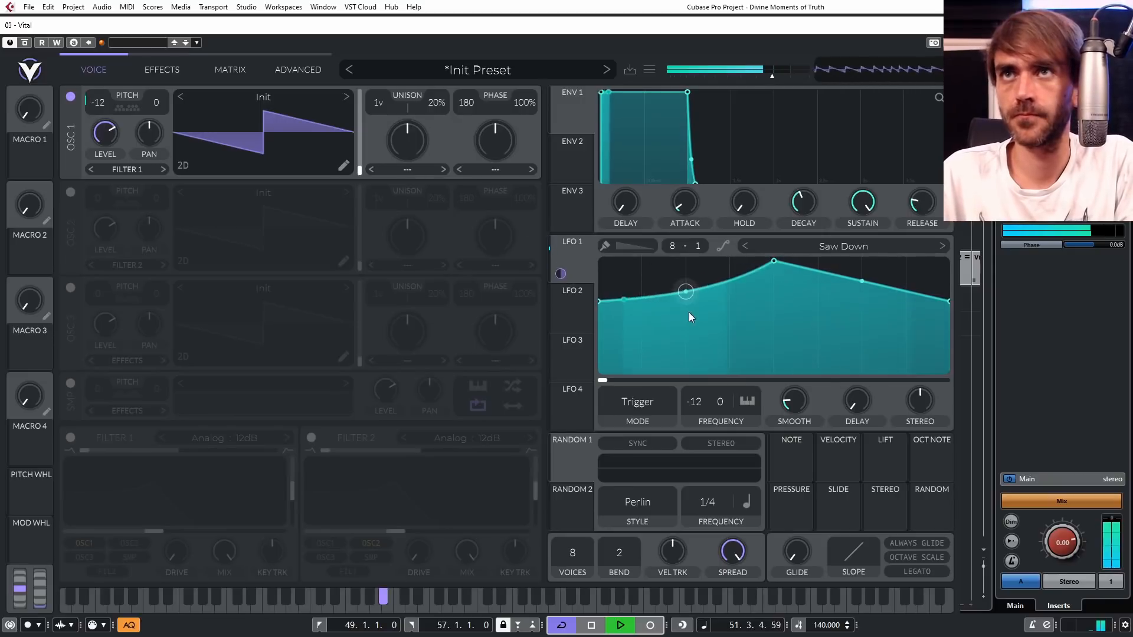
drag(859, 282, 842, 311)
drag(685, 289, 687, 322)
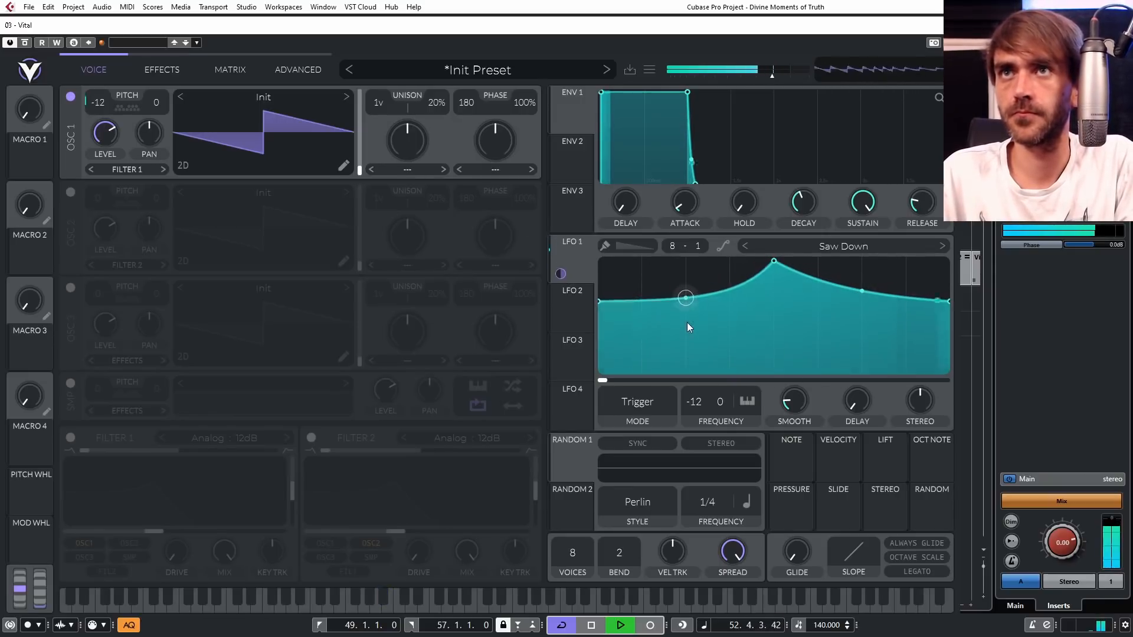
drag(863, 294, 830, 316)
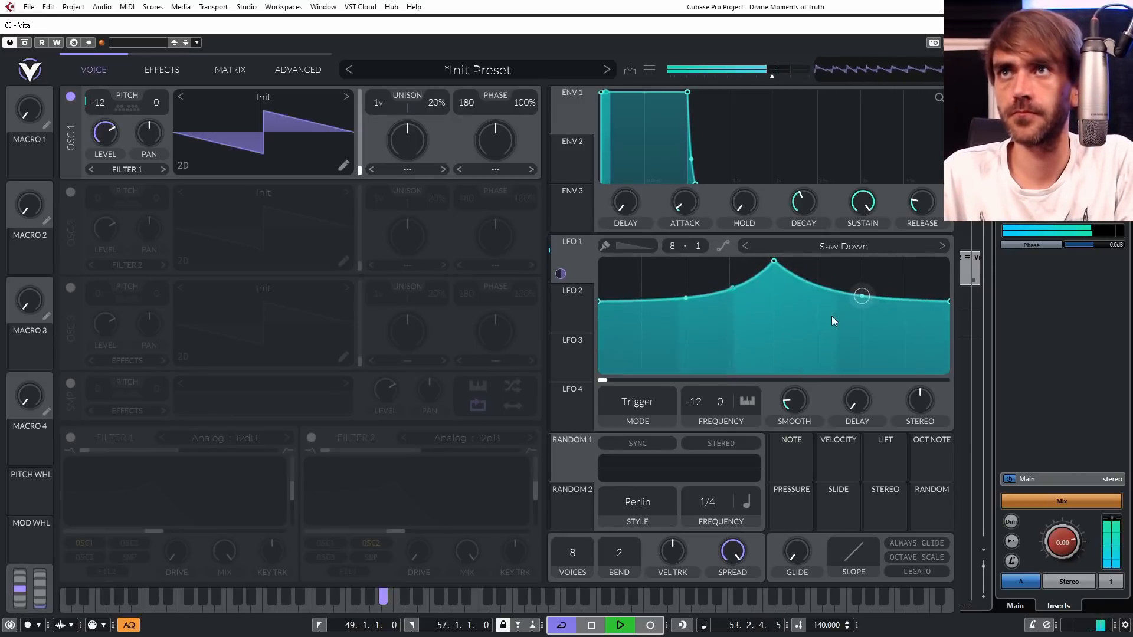
double_click(862, 296)
double_click(685, 298)
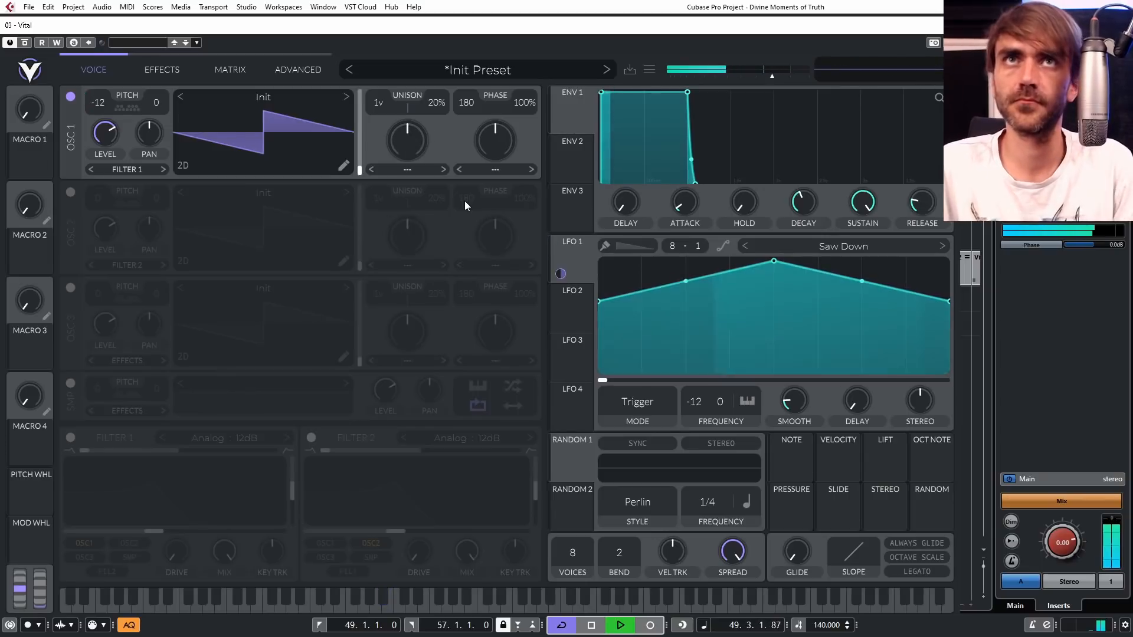
Enable Filter 1 with the Analog B/P/N type and modulate its cutoff with Random 1 at the Perlin style.
key(space)
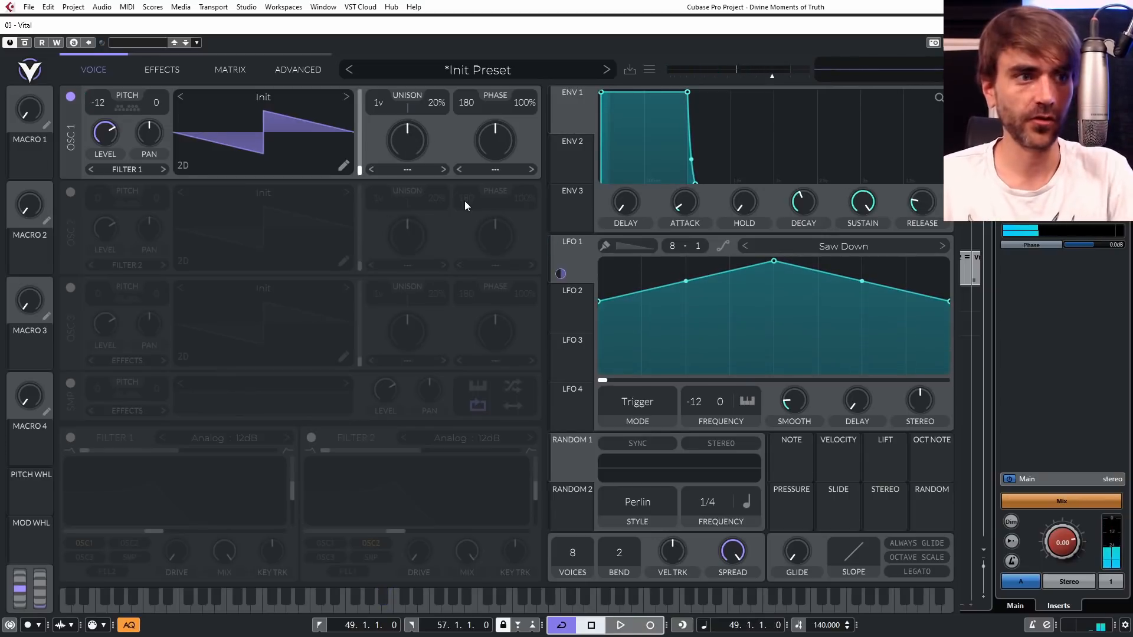
click(70, 438)
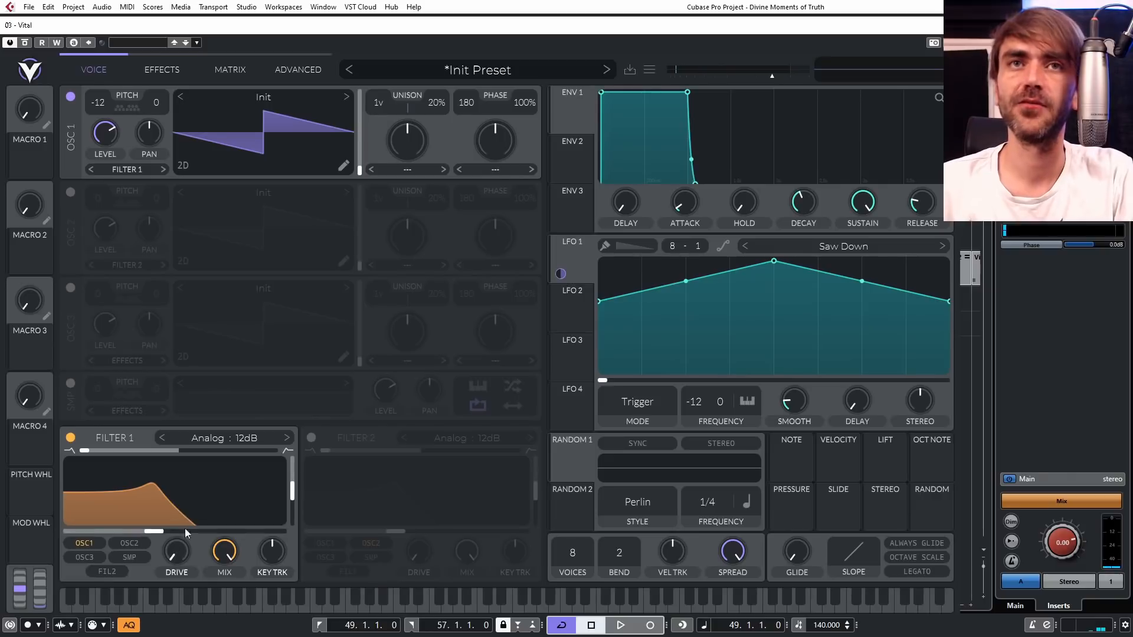
click(217, 435)
click(430, 504)
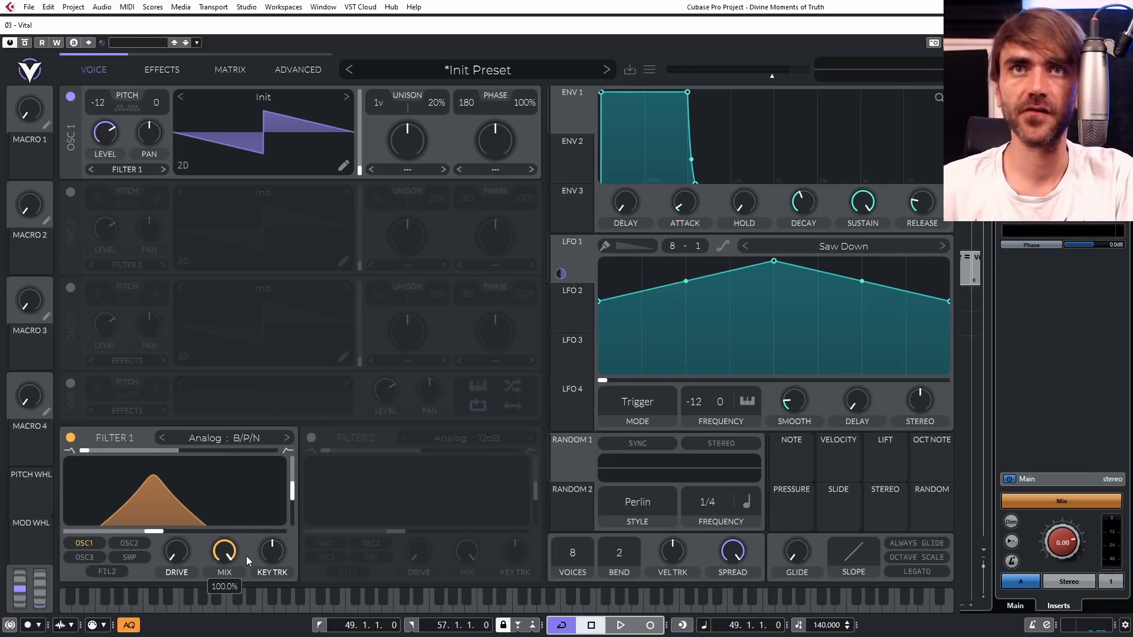
drag(153, 529, 173, 535)
drag(561, 472, 179, 533)
key(space)
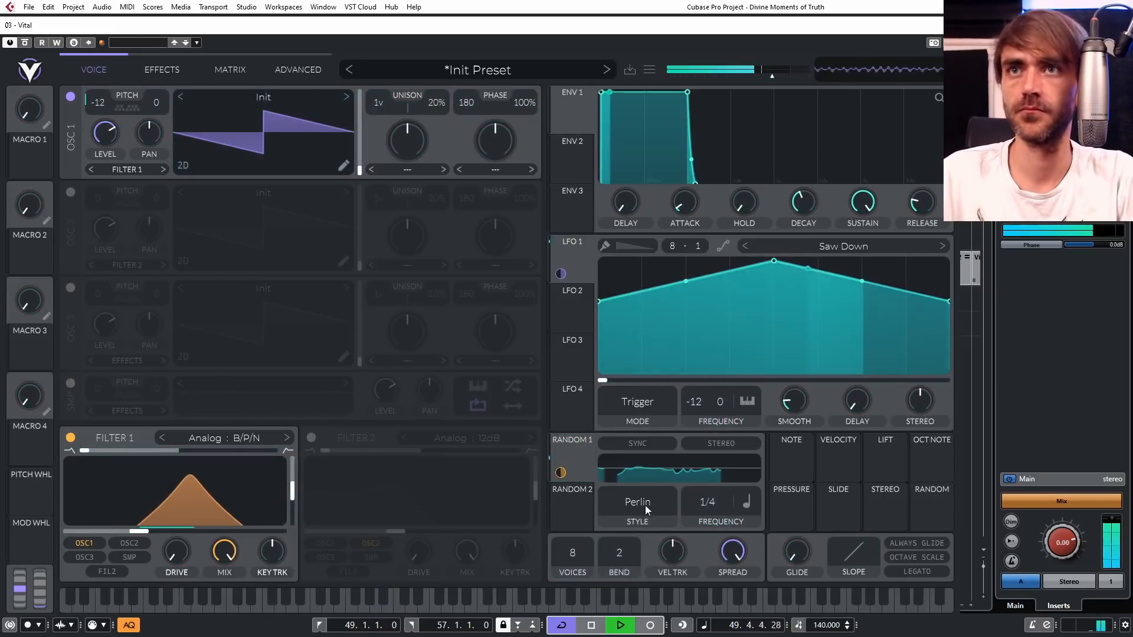
Set Random 2 to Sample & Hold at 1/16 and assign it to Filter 1's cutoff.
click(564, 495)
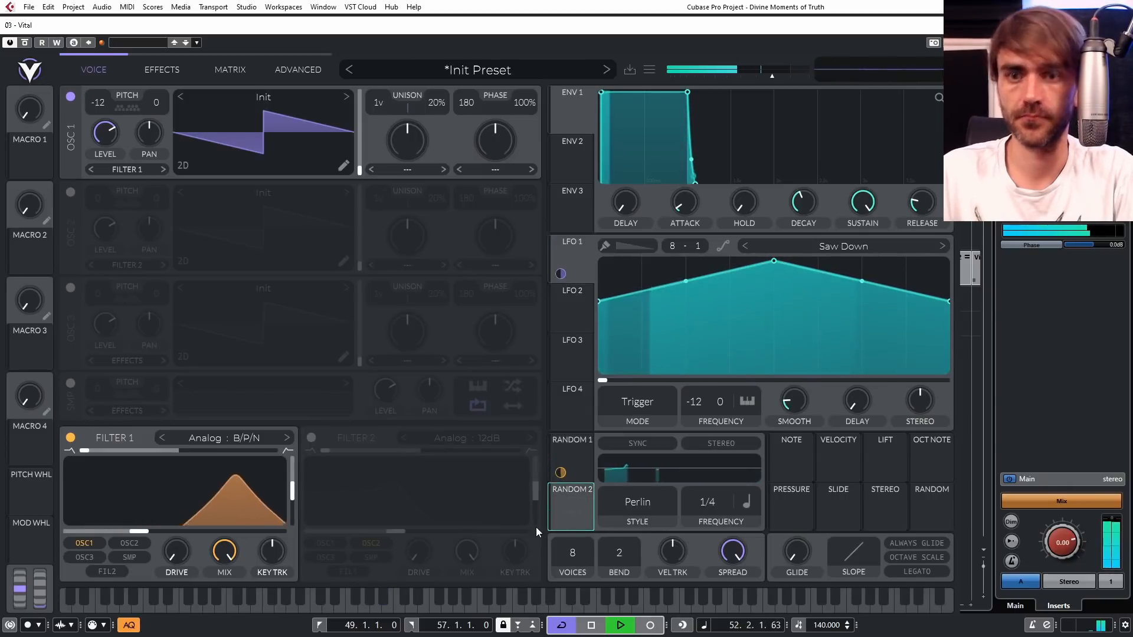
key(space)
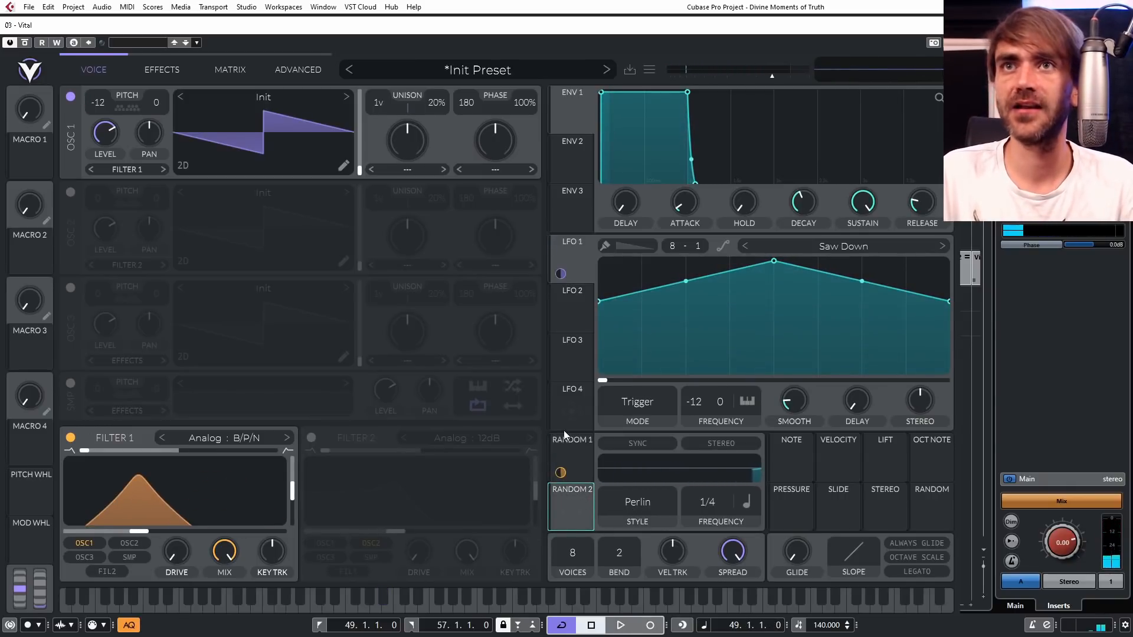
click(660, 511)
click(628, 552)
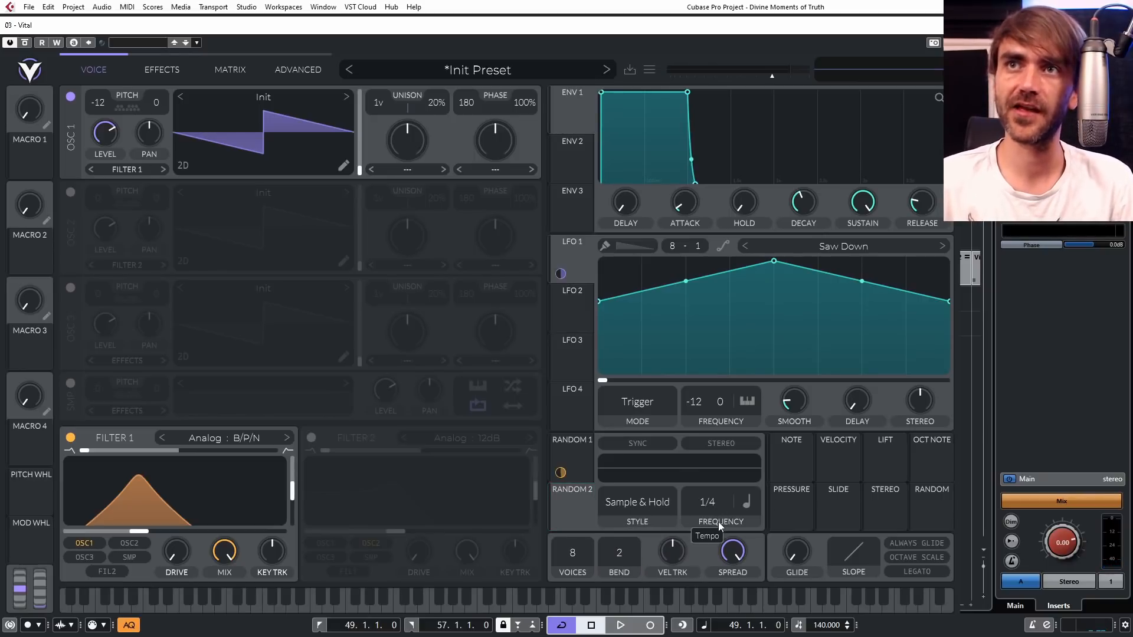
drag(732, 470, 734, 445)
drag(474, 499, 159, 534)
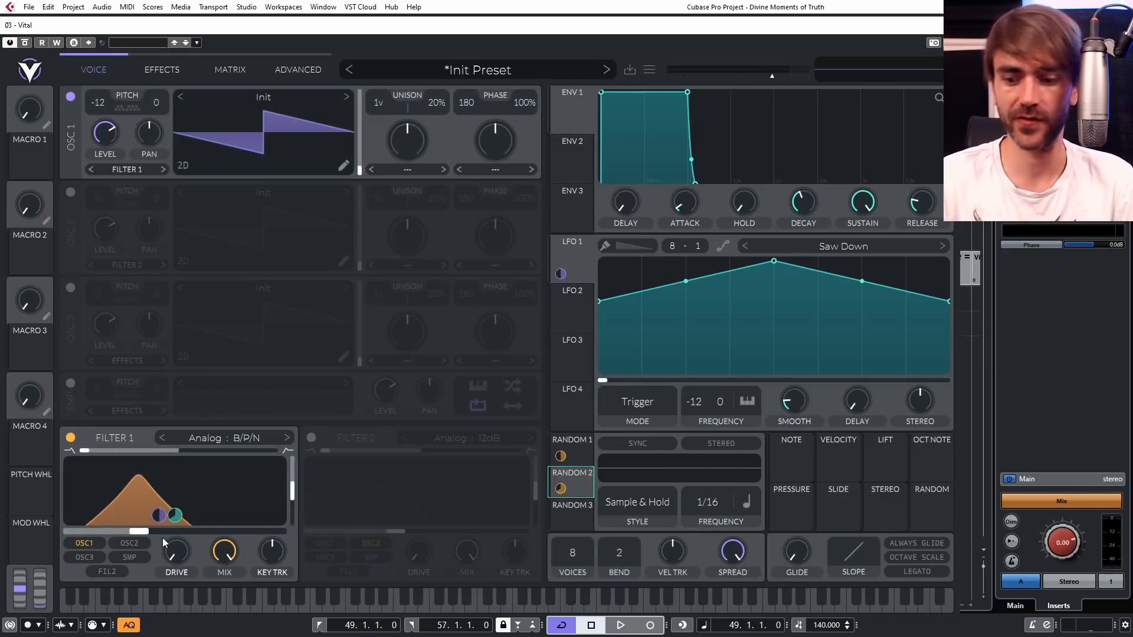
During playback, lower Filter 1's cutoff, increase Random 2's modulation of it, and raise the filter's resonance and drive.
key(space)
drag(138, 531, 93, 531)
mouse_move(182, 515)
mouse_down()
mouse_move(182, 529)
mouse_move(181, 514)
mouse_up()
drag(291, 492, 297, 479)
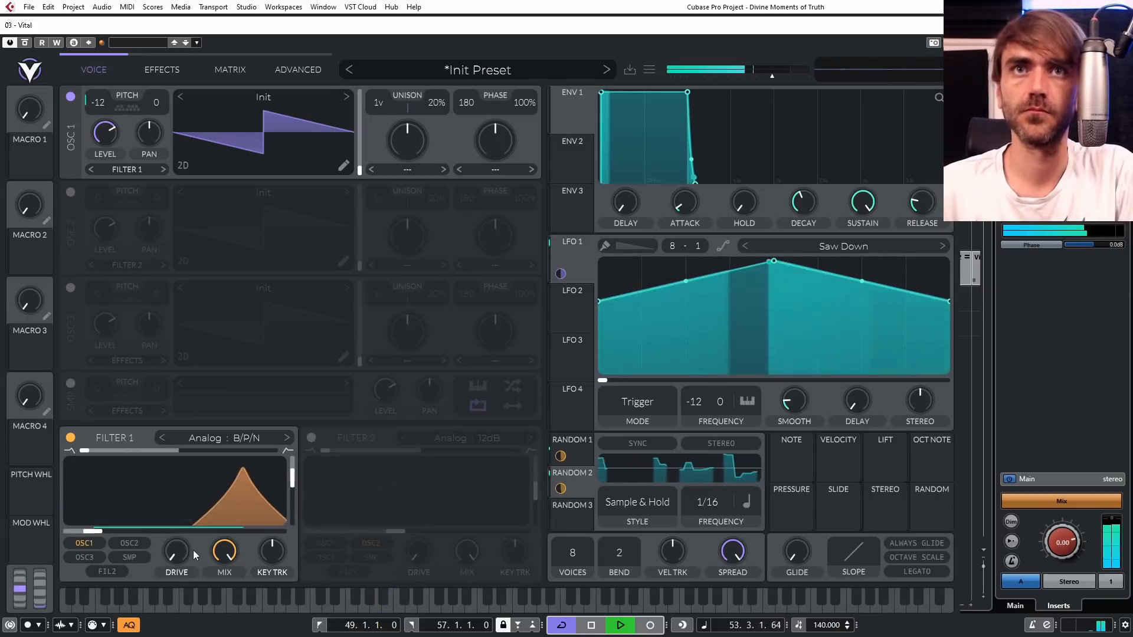
mouse_move(185, 548)
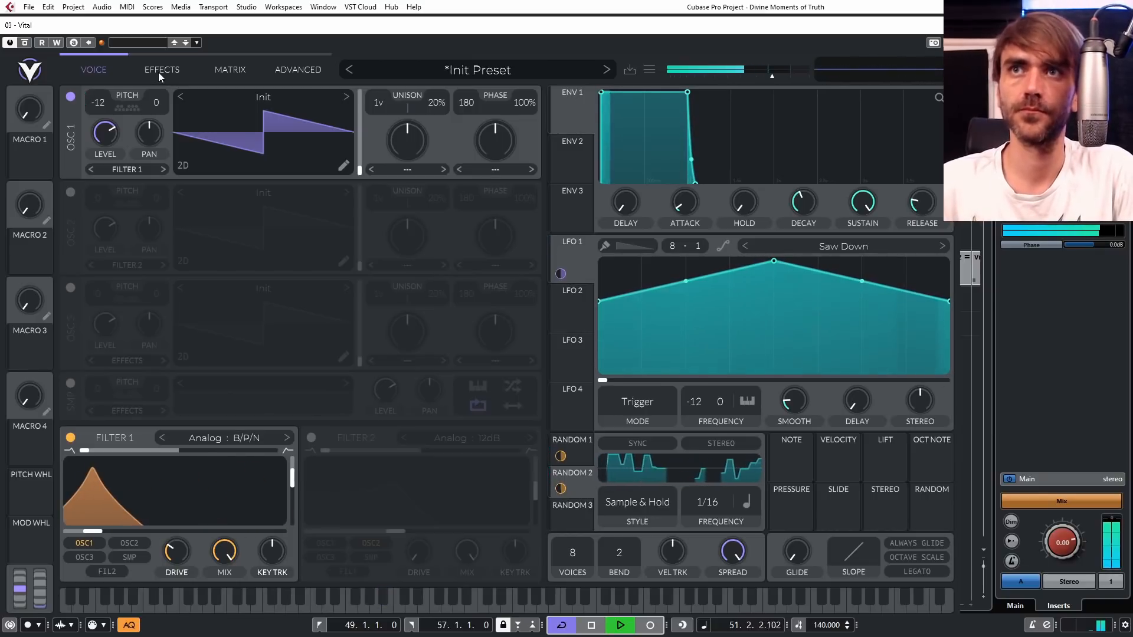
Turn on stereo for both the Random 2 and Random 1 modulators.
click(727, 445)
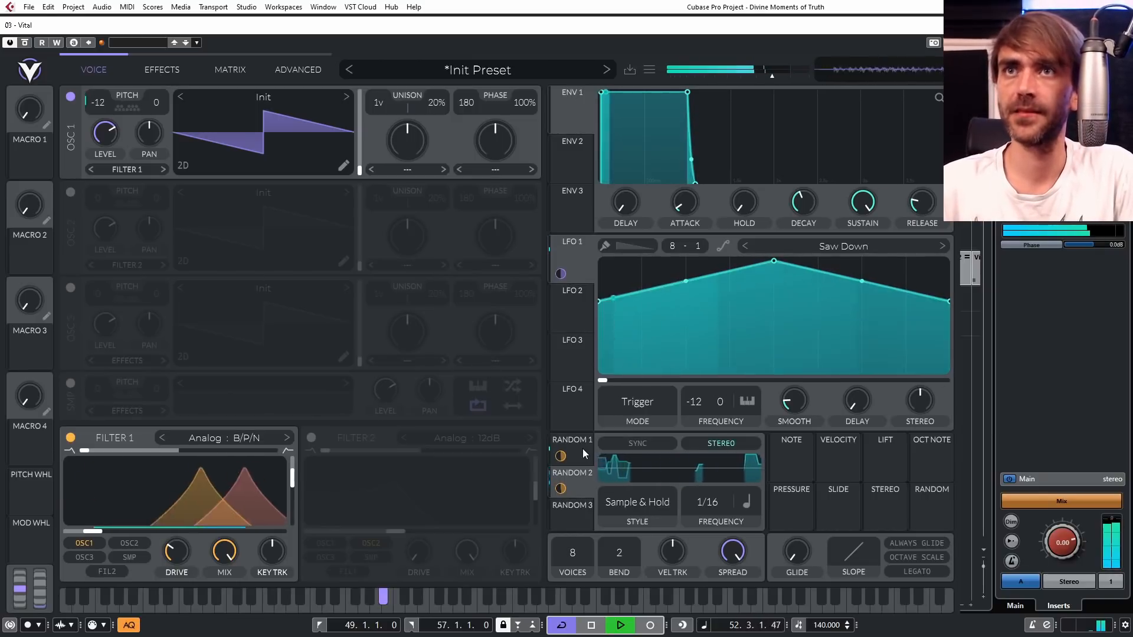
click(583, 450)
click(716, 445)
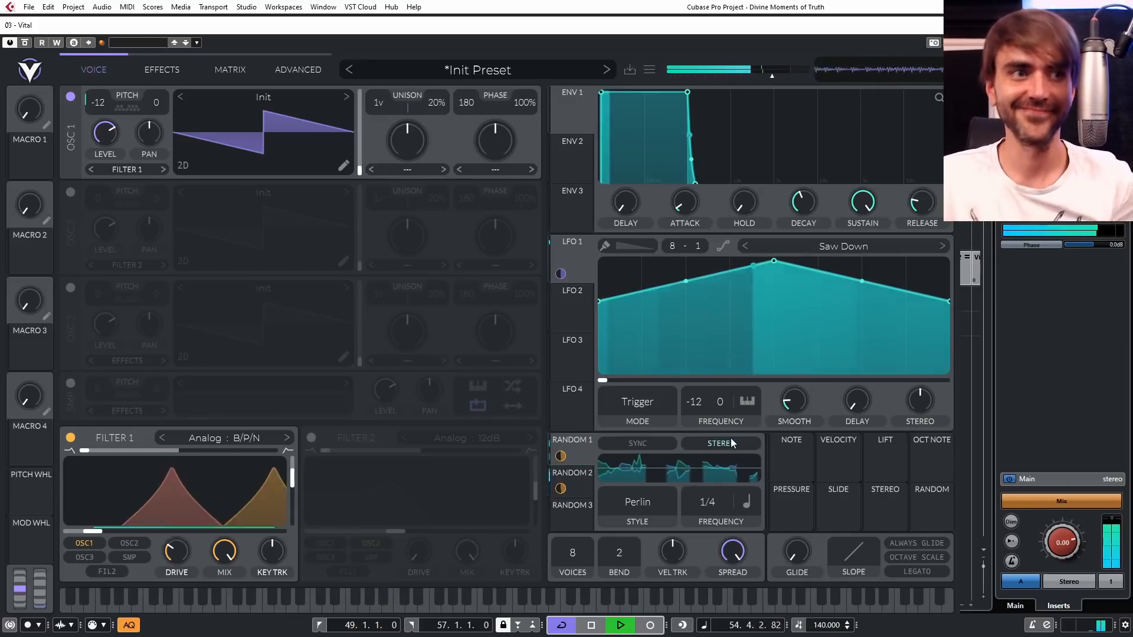
Review the Distortion, Delay and Reverb settings and compare the Random 1 and Random 2 modulators during playback.
click(159, 71)
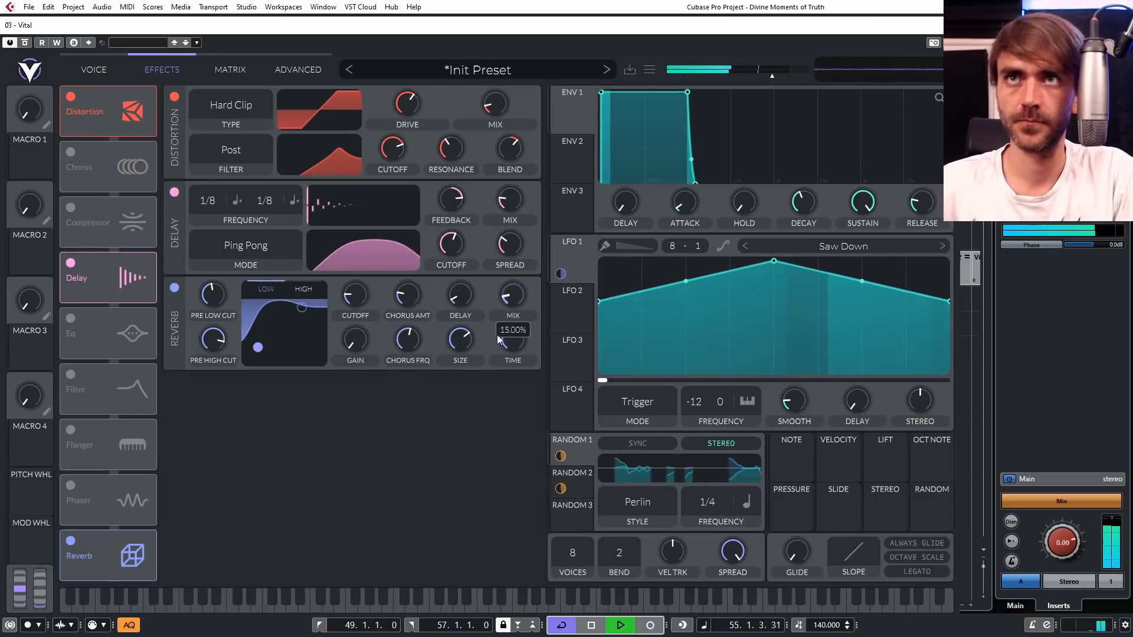
click(94, 70)
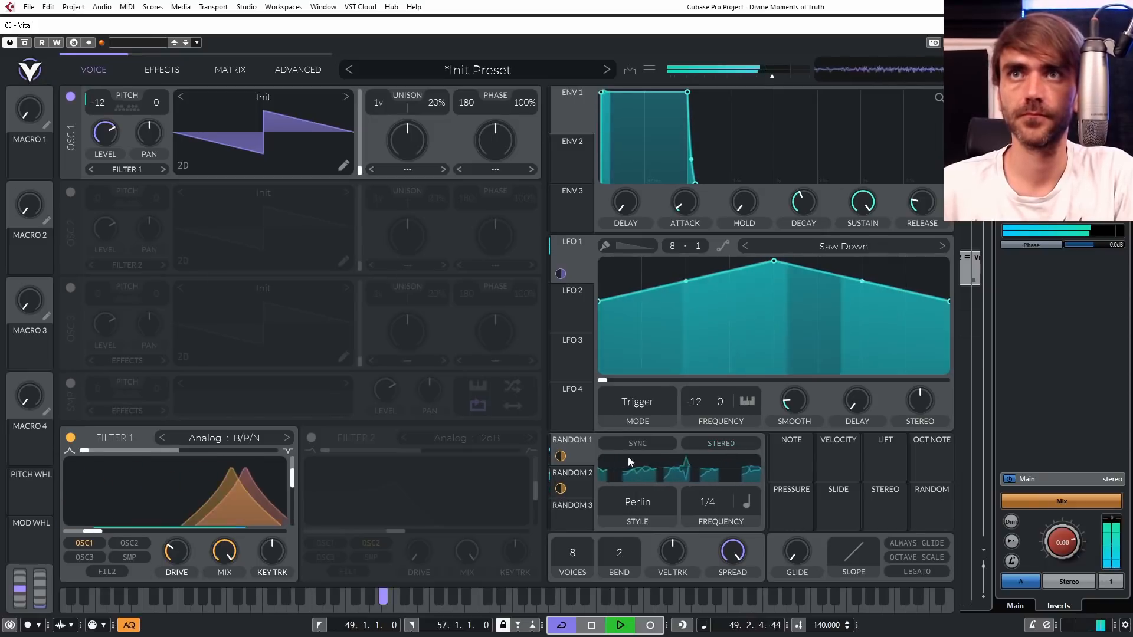
click(578, 474)
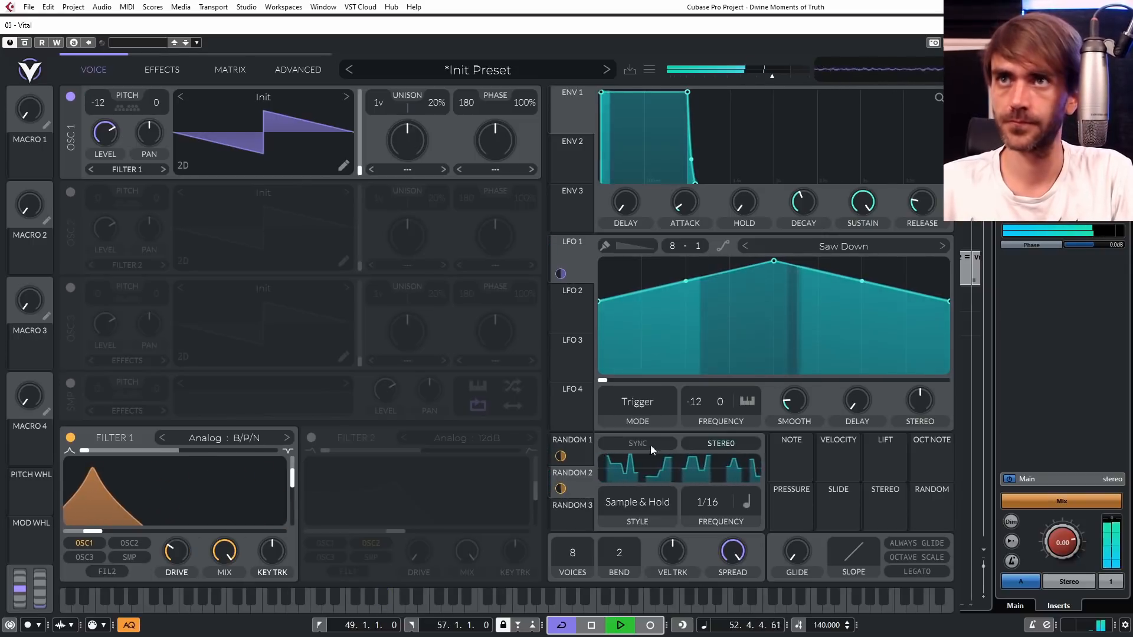
click(579, 447)
click(709, 448)
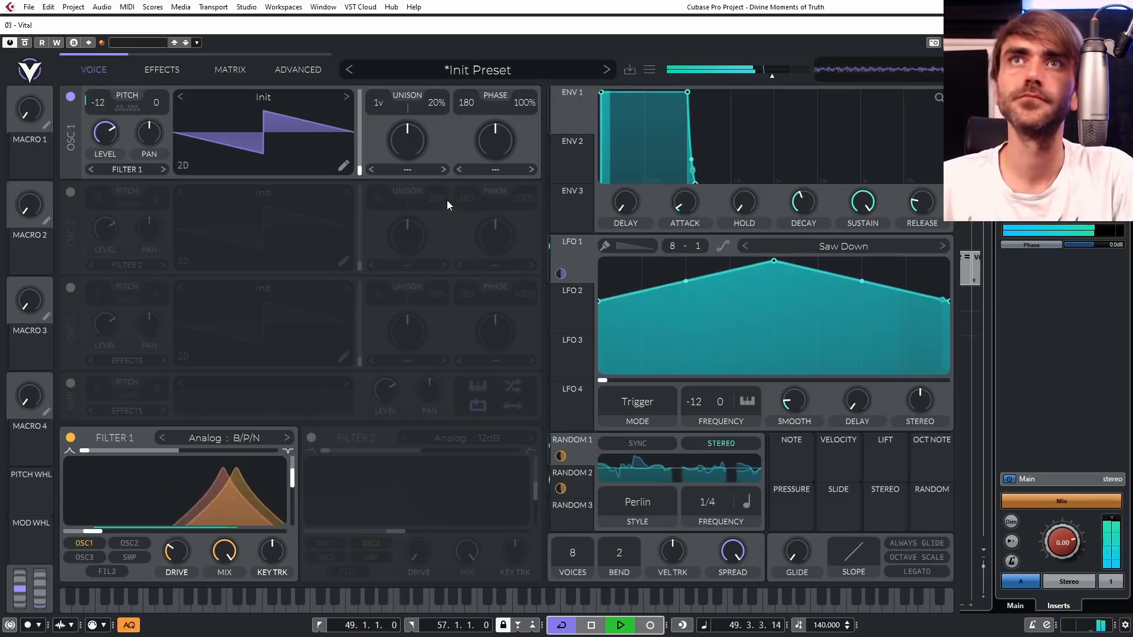
Apply Harmonic Stretch to oscillator 1's spectral morph, try different amounts, and reset the amount to 50%.
click(405, 169)
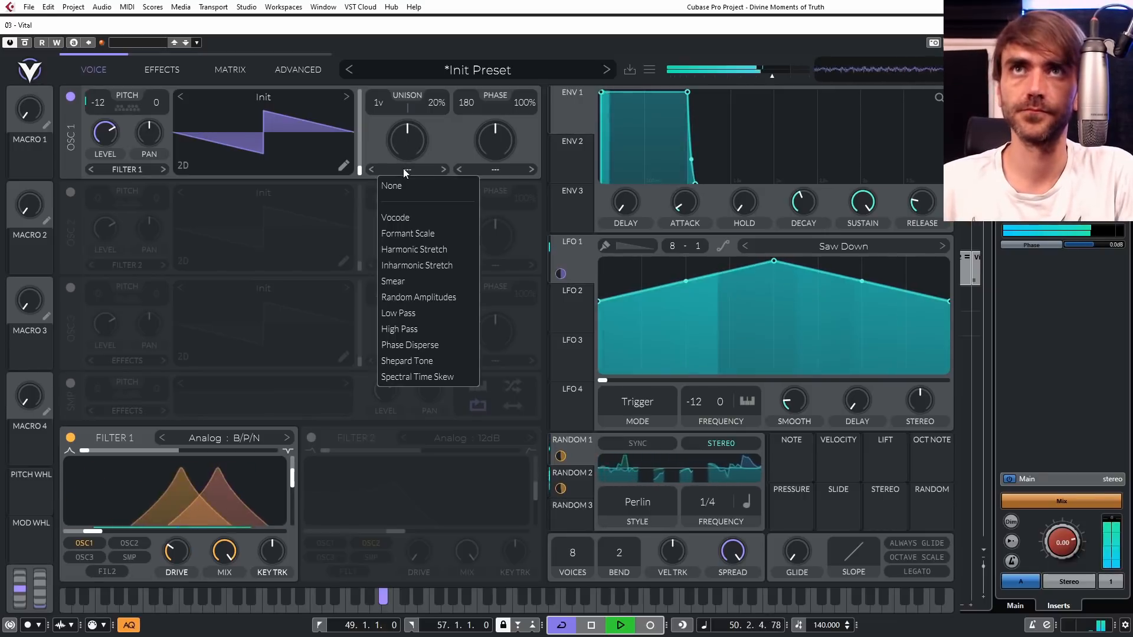
click(410, 249)
drag(408, 142, 420, 135)
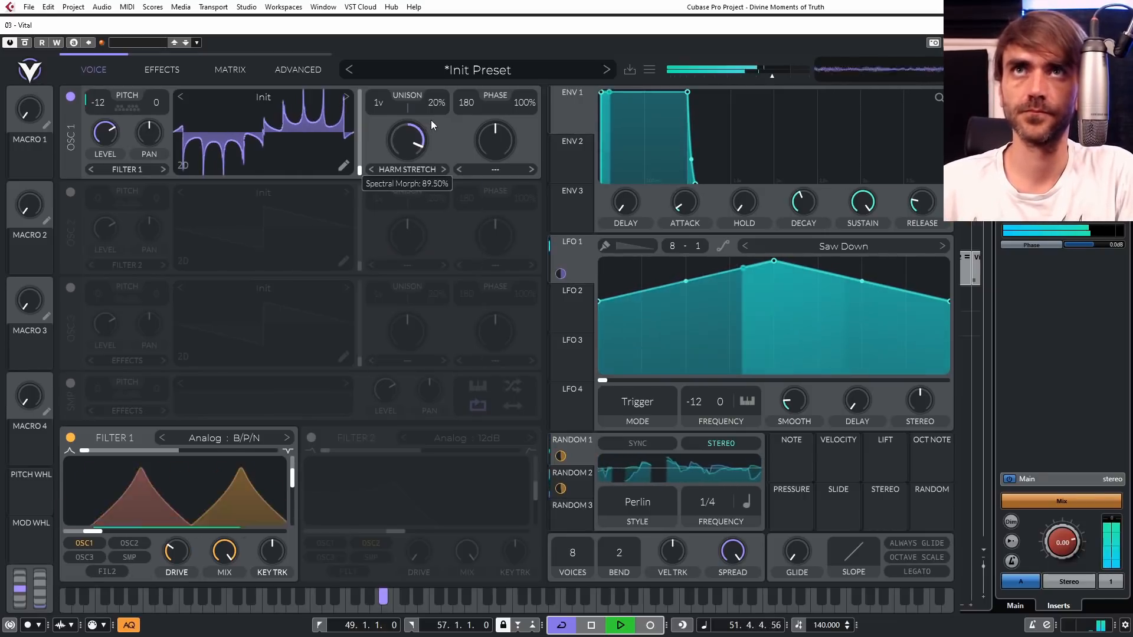
double_click(411, 147)
mouse_move(402, 166)
mouse_down()
mouse_move(434, 119)
mouse_move(406, 144)
mouse_up()
double_click(406, 143)
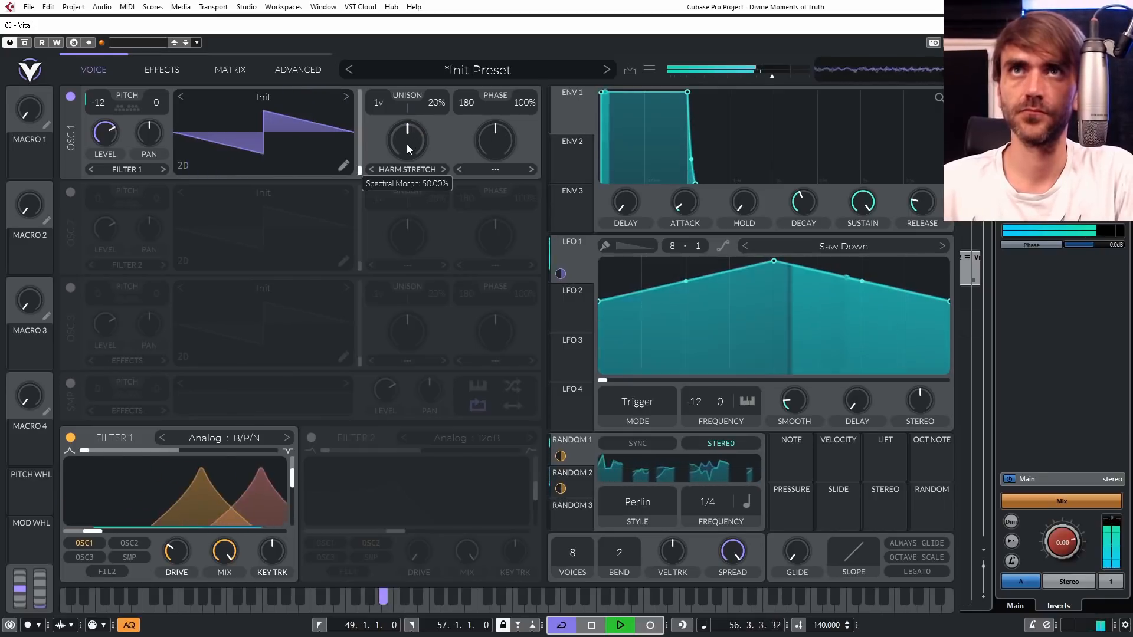
Modulate oscillator 1's spectral morph with LFO 2, set to Sync mode at 2/1 with its triangle peak lowered to about a third.
click(563, 316)
drag(561, 314, 407, 140)
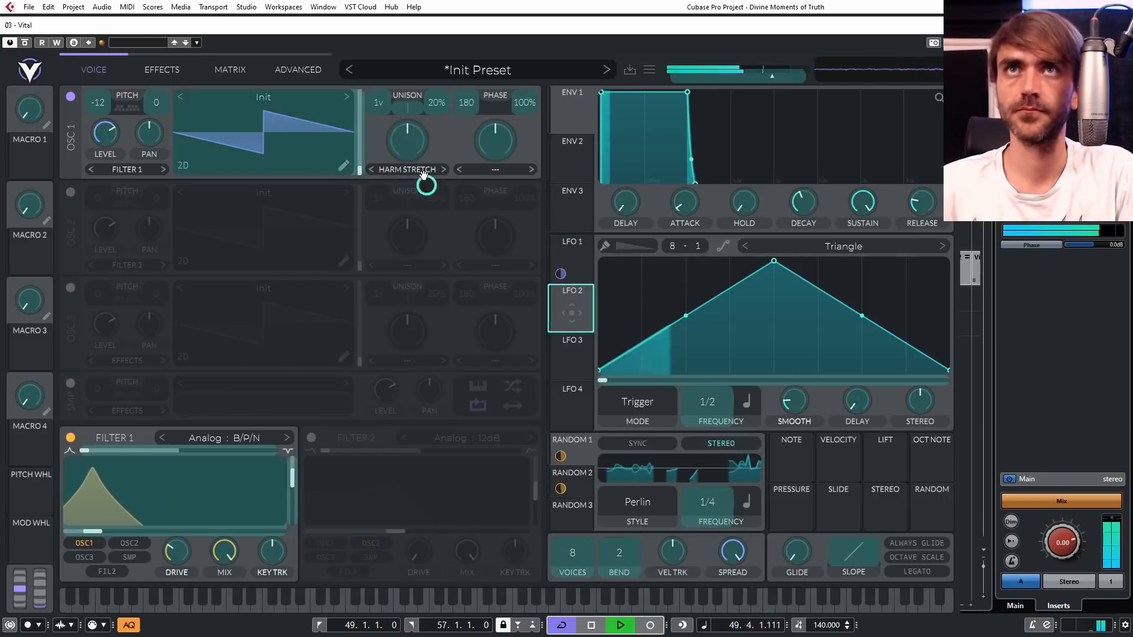
drag(723, 408, 710, 425)
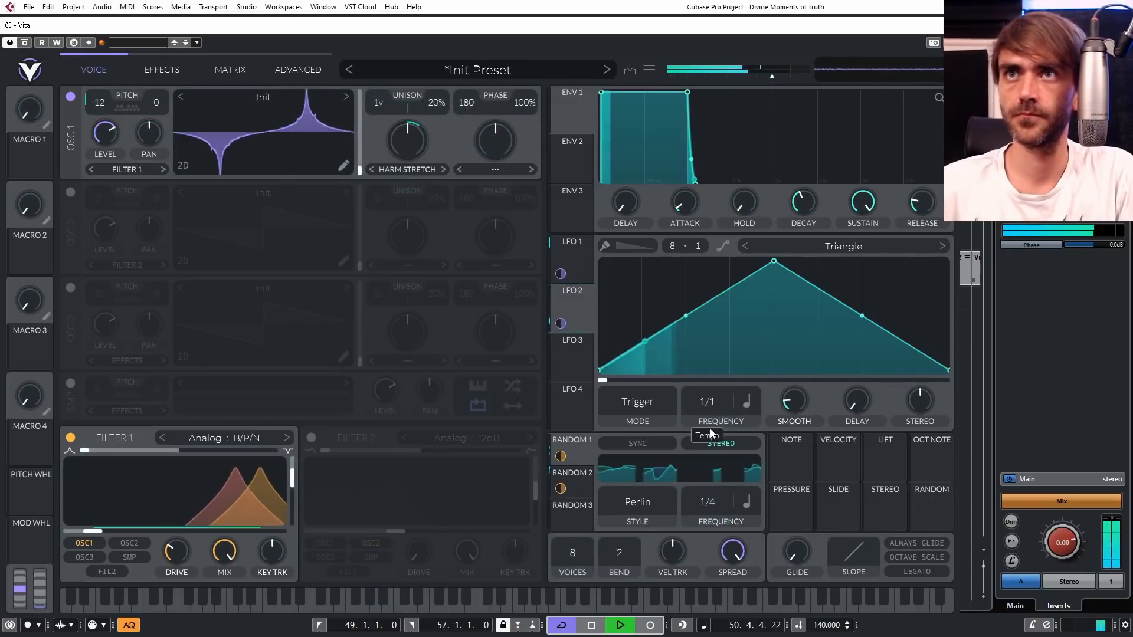
click(656, 411)
click(617, 451)
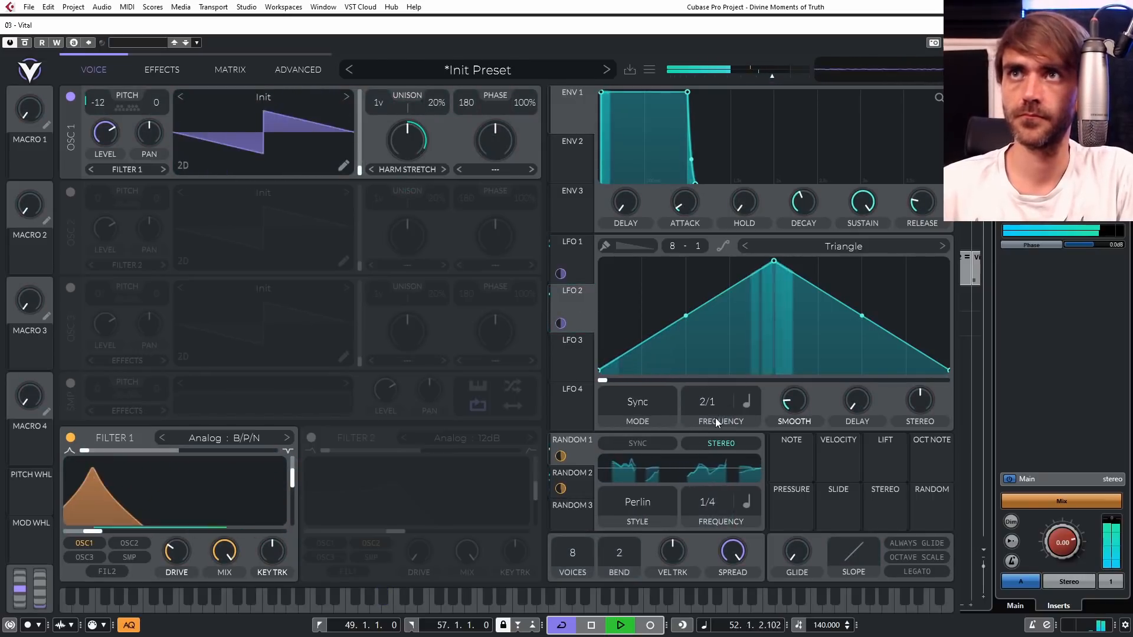
drag(773, 262, 774, 335)
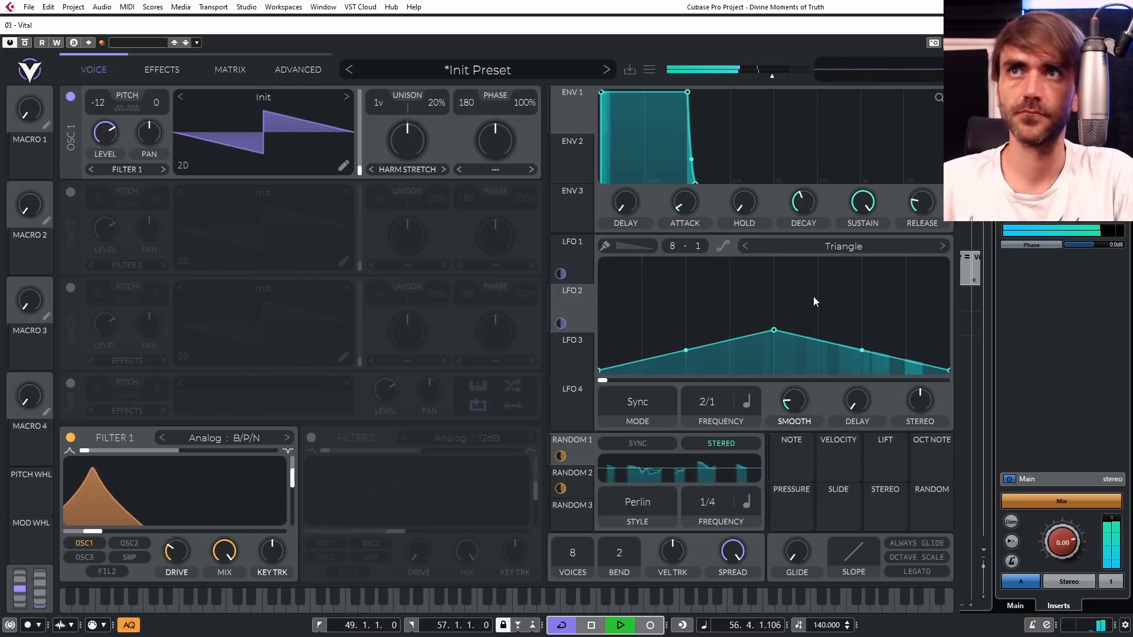
Recheck LFO 1's shape and save the patch as the preset NoFM 1.
click(573, 247)
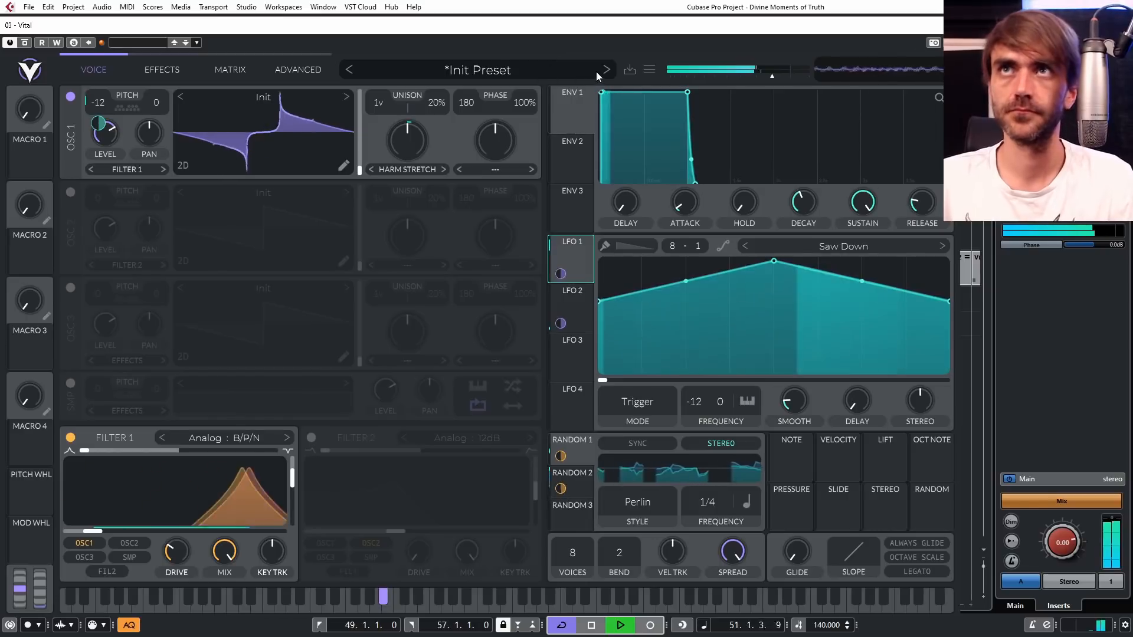
click(627, 69)
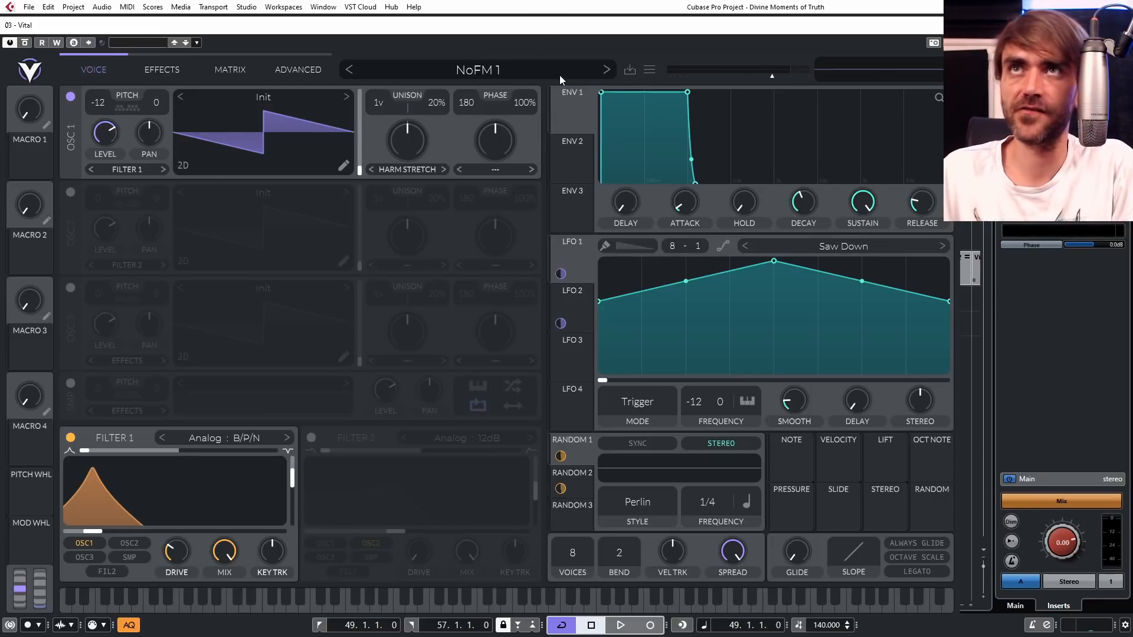
Reset the Vital synth from the NoFM 1 preset to the Init Preset.
click(528, 64)
click(487, 63)
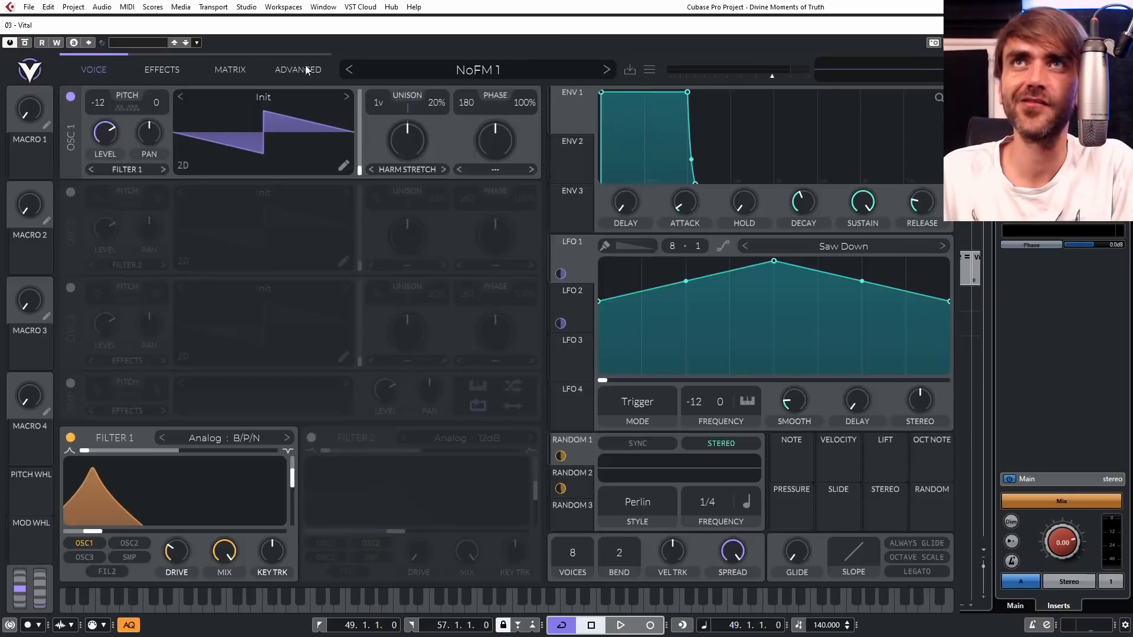
right_click(486, 86)
click(436, 201)
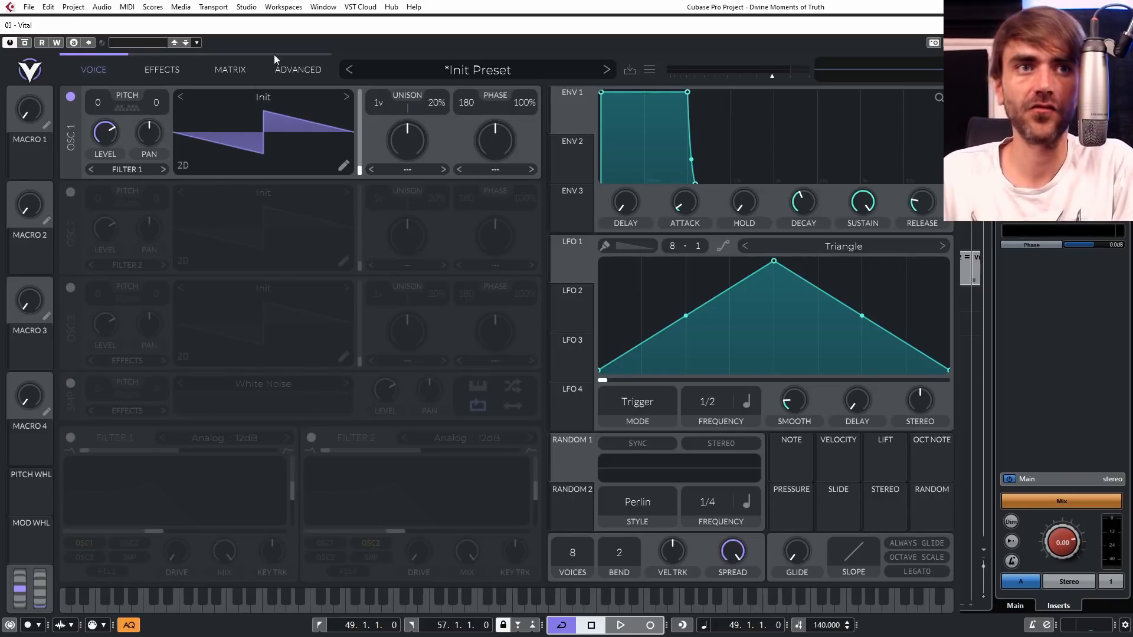
Enable Filter 1 and modulate its slightly lowered cutoff with LFO 1, using the Keytrack frequency mode at -12.
click(69, 439)
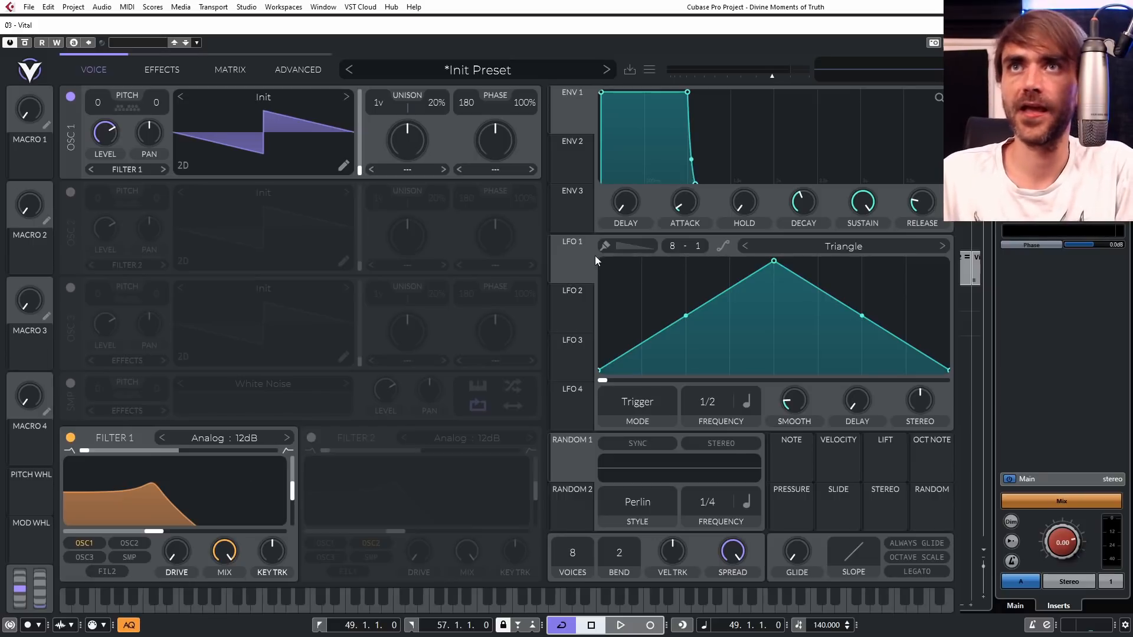
drag(570, 263, 150, 532)
click(755, 403)
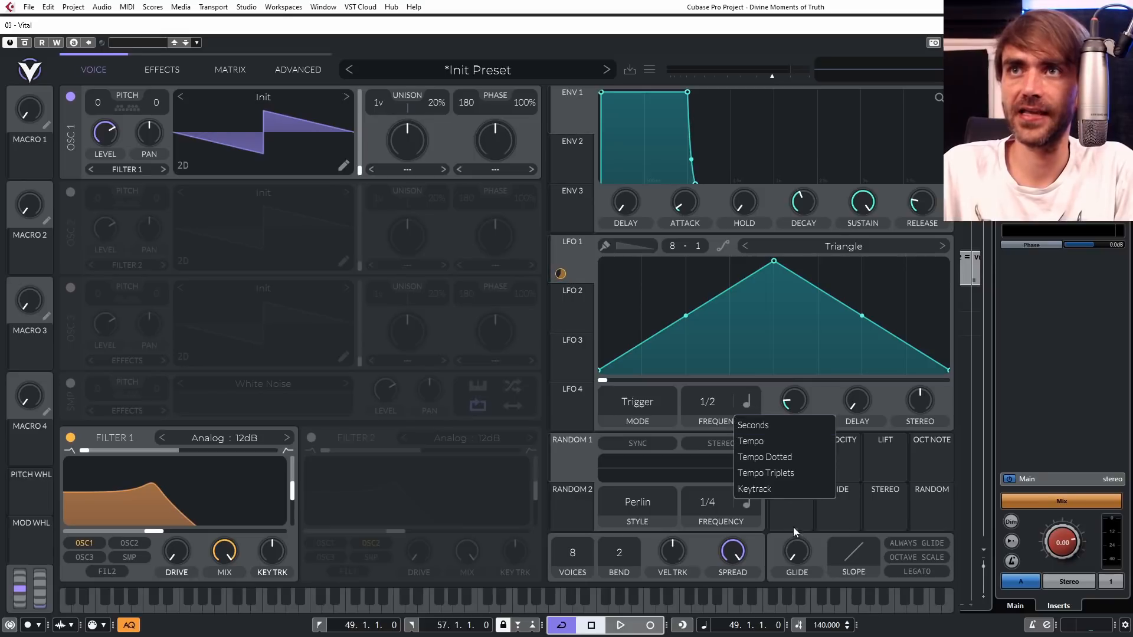
click(768, 490)
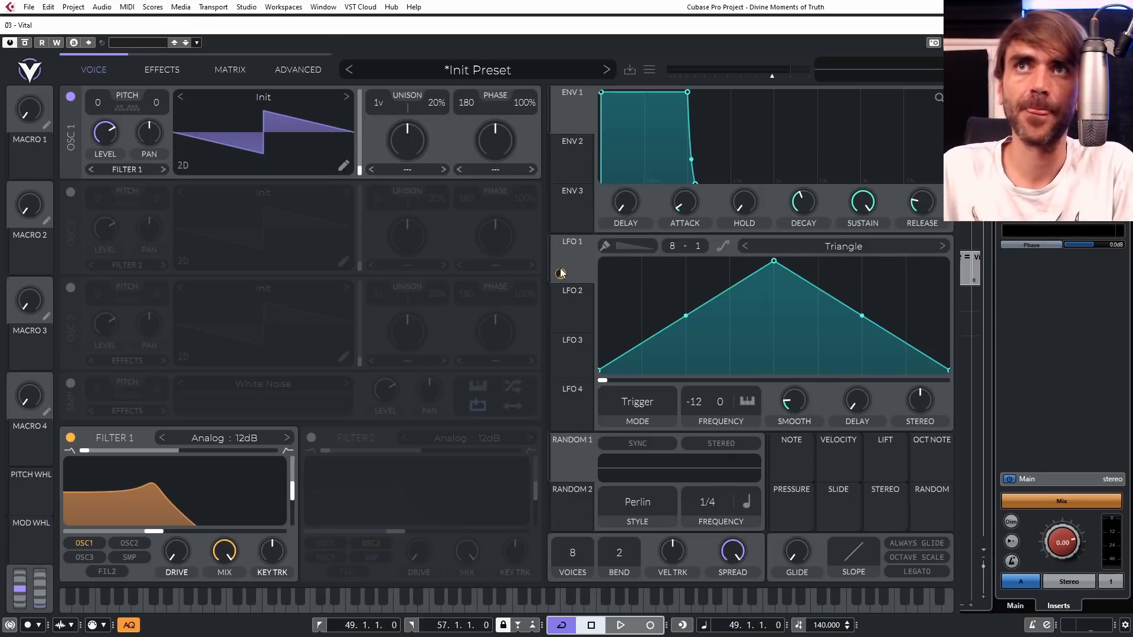
drag(155, 533, 139, 534)
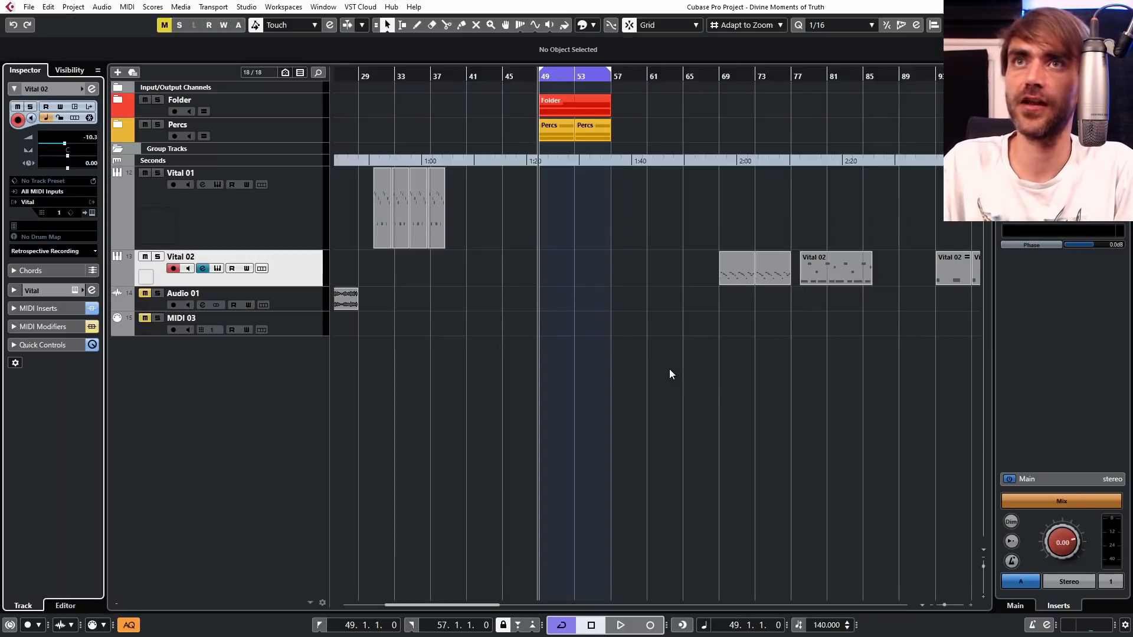
Place a copy of the Audio 01-05_midi clip at bar 49 on the Vital 02 track and deactivate that track's MIDI inserts.
scroll(668, 305, up, 2)
drag(791, 278, 389, 288)
click(38, 308)
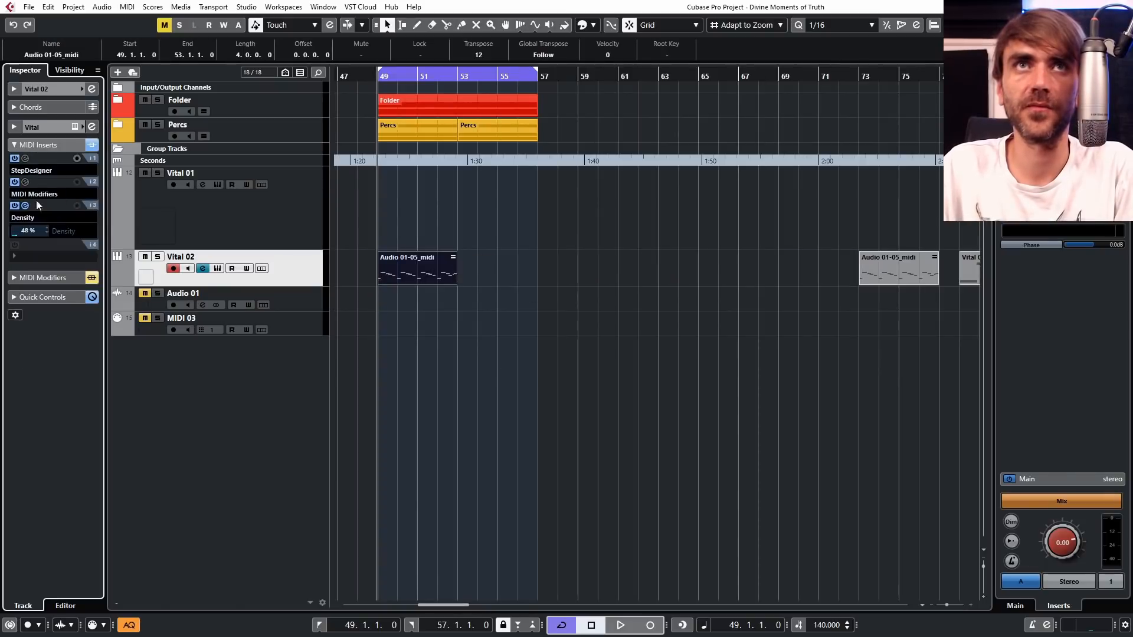
click(36, 144)
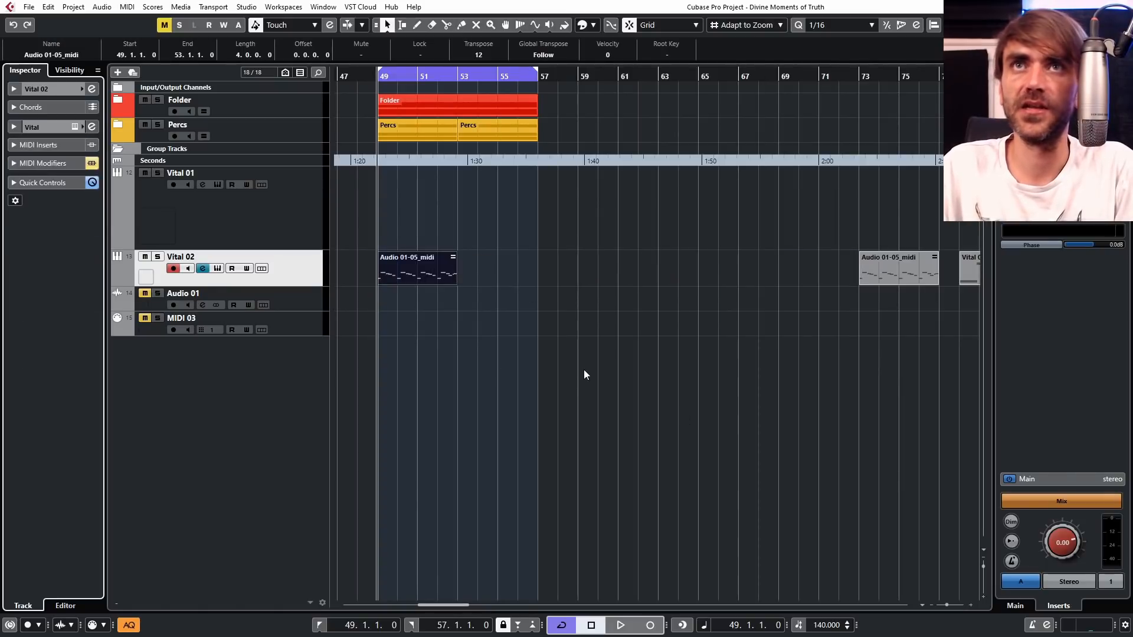
click(584, 376)
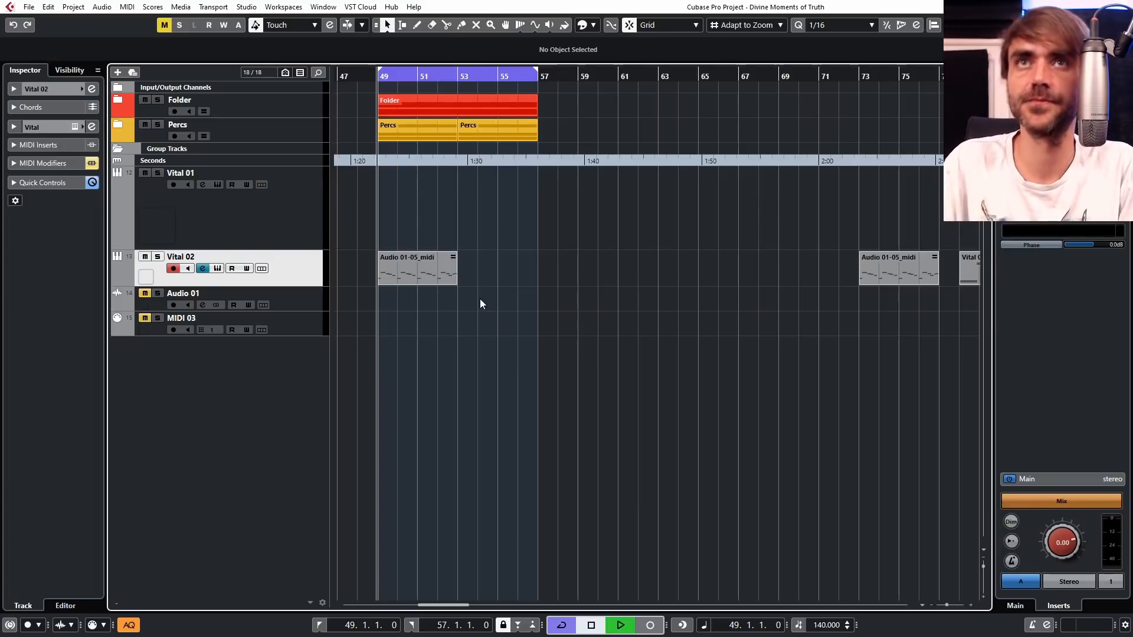
Play the loop through Vital with one legato voice, deepen LFO 1's cutoff modulation and lower Filter 1's cutoff.
key(e)
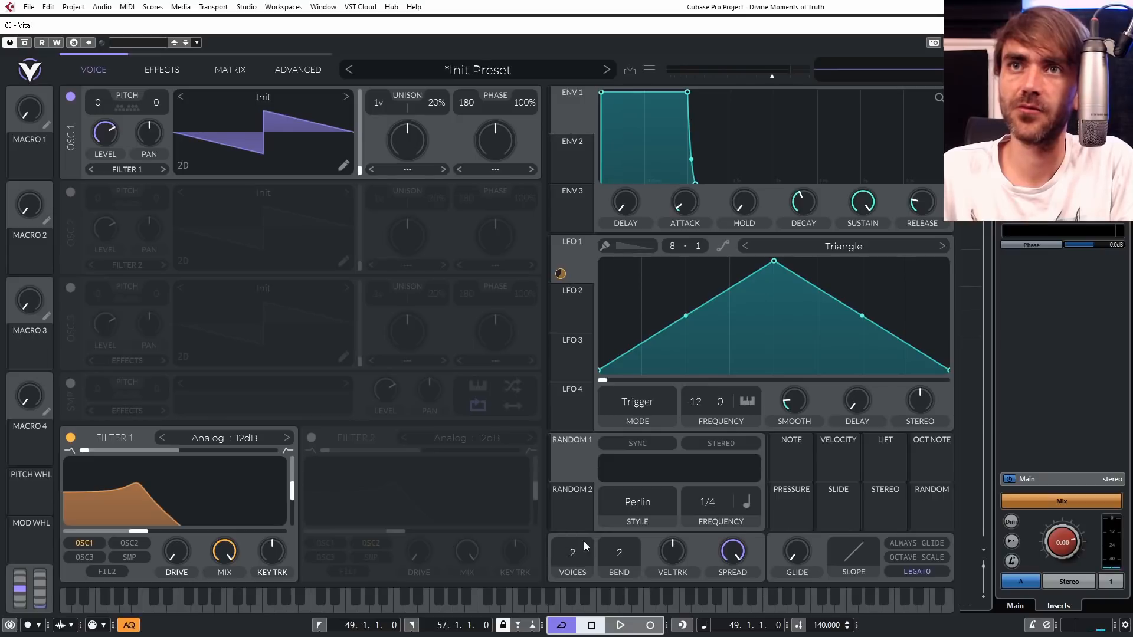
key(space)
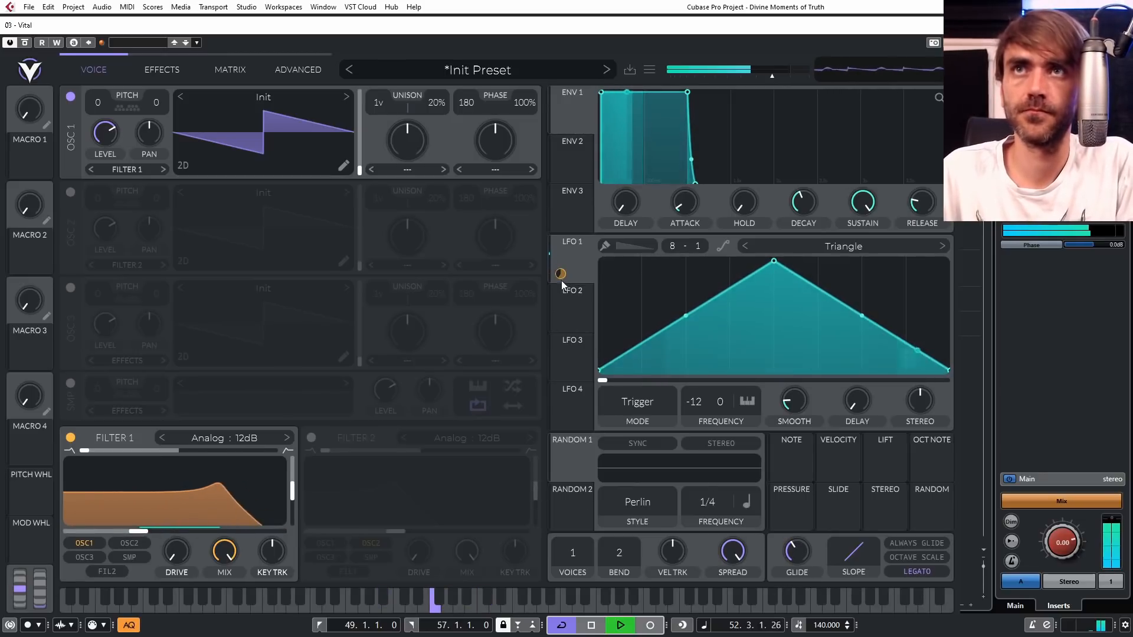
drag(560, 273, 561, 293)
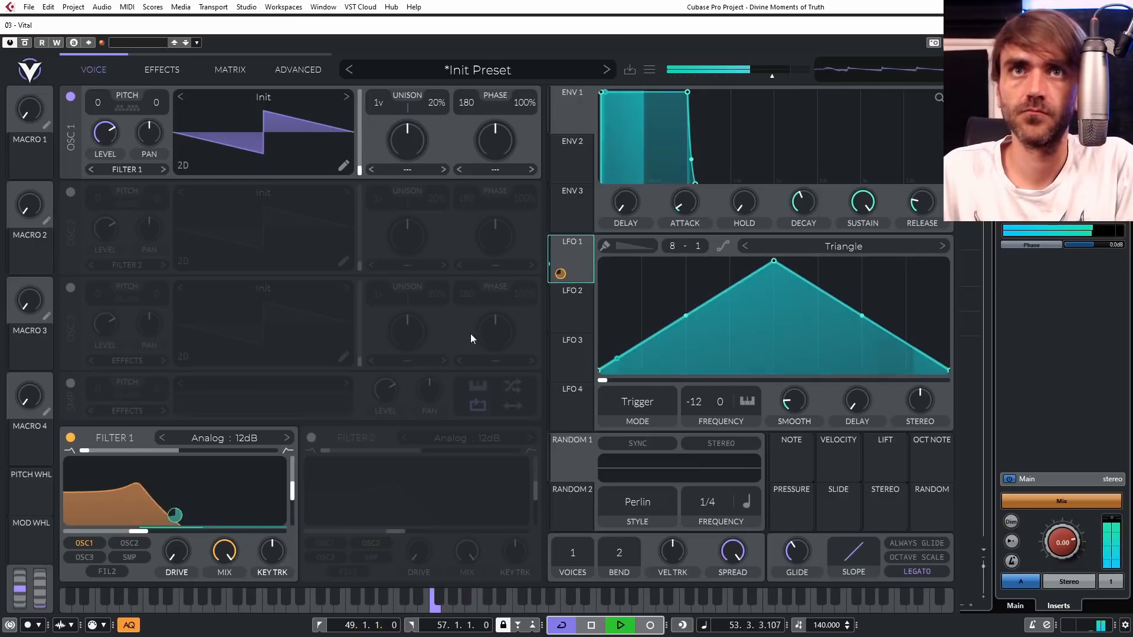
drag(134, 533, 76, 557)
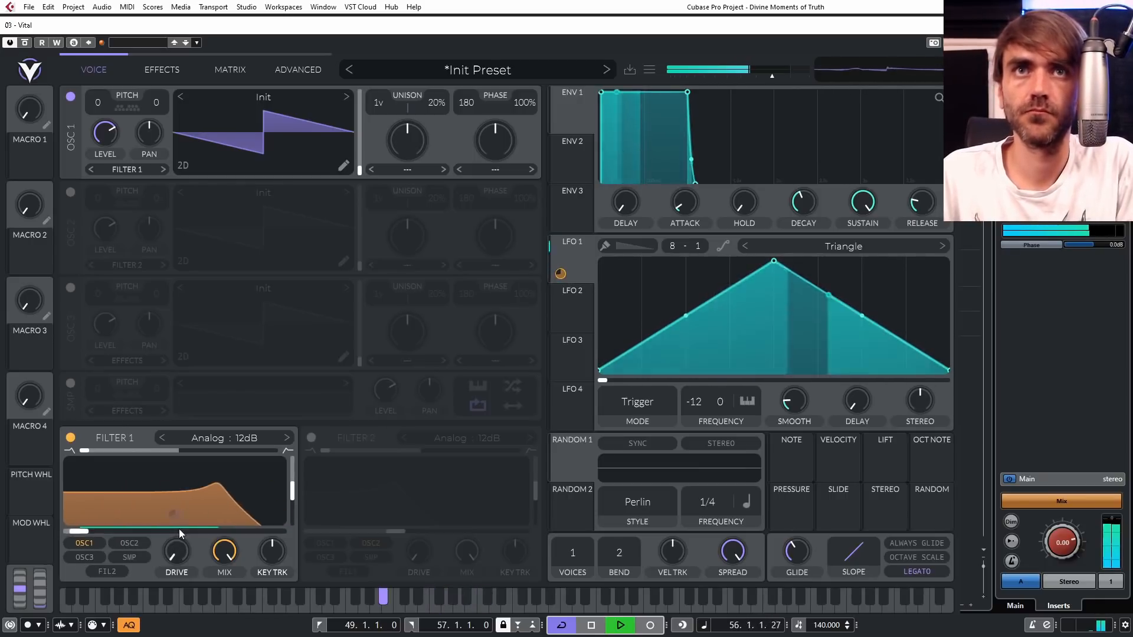
Set LFO 1's keytrack transpose to 12, maximize its cutoff modulation and raise Filter 1's resonance almost fully.
drag(698, 406, 720, 286)
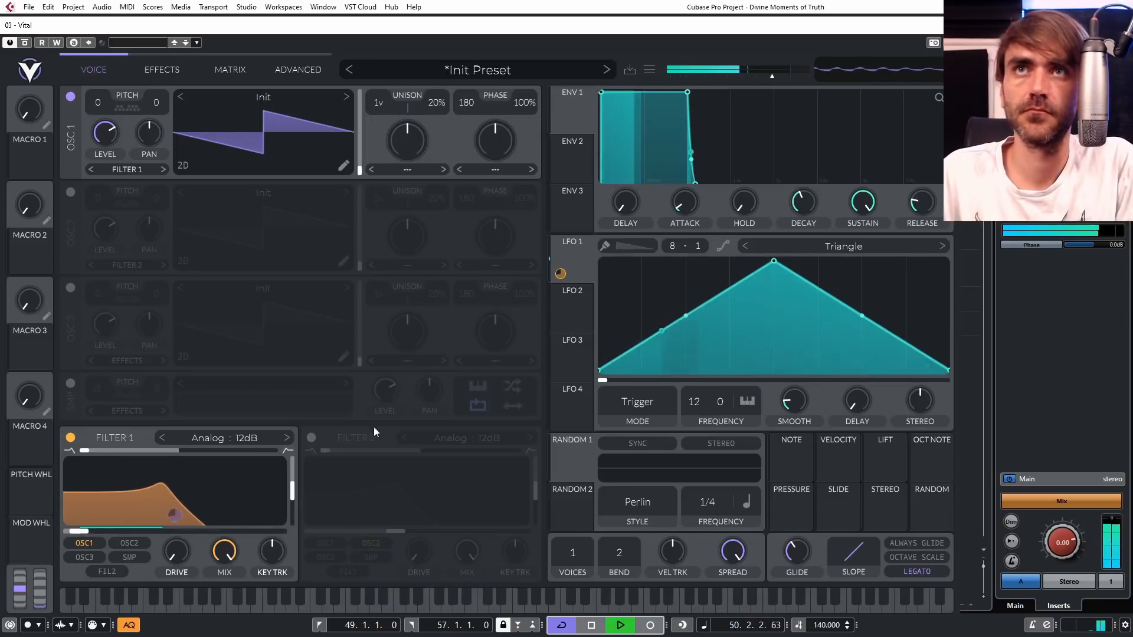
drag(560, 274, 562, 236)
drag(292, 491, 293, 465)
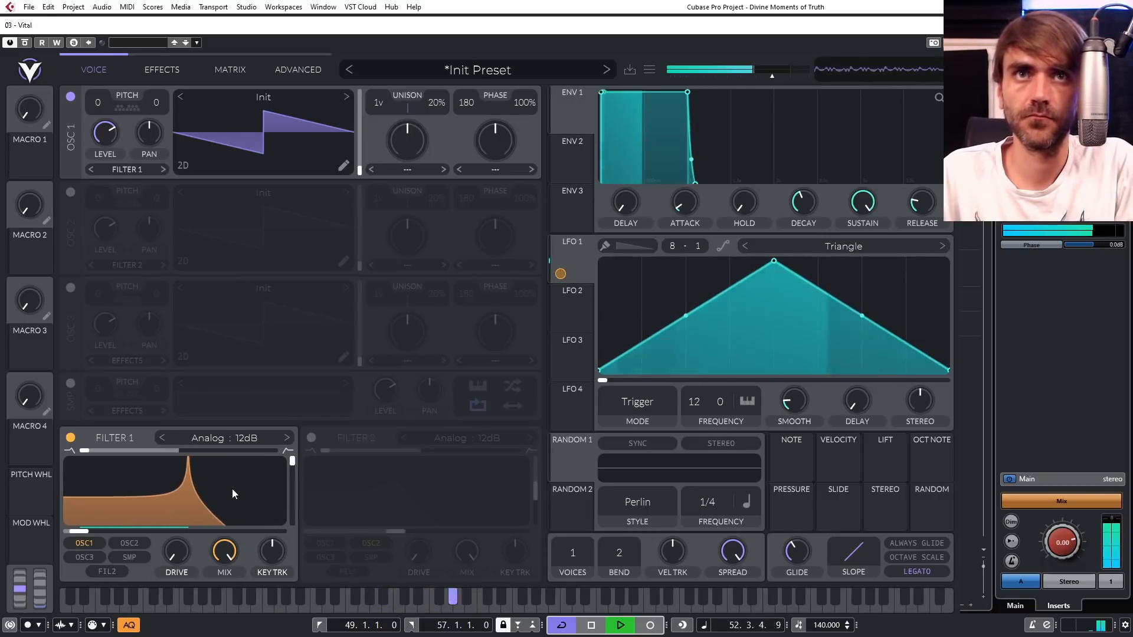
Set LFO 1's keytrack transpose to 24 and readjust Filter 1's cutoff to a low position.
mouse_move(92, 533)
mouse_down()
mouse_move(150, 535)
mouse_move(79, 533)
mouse_move(126, 529)
mouse_move(92, 535)
mouse_up()
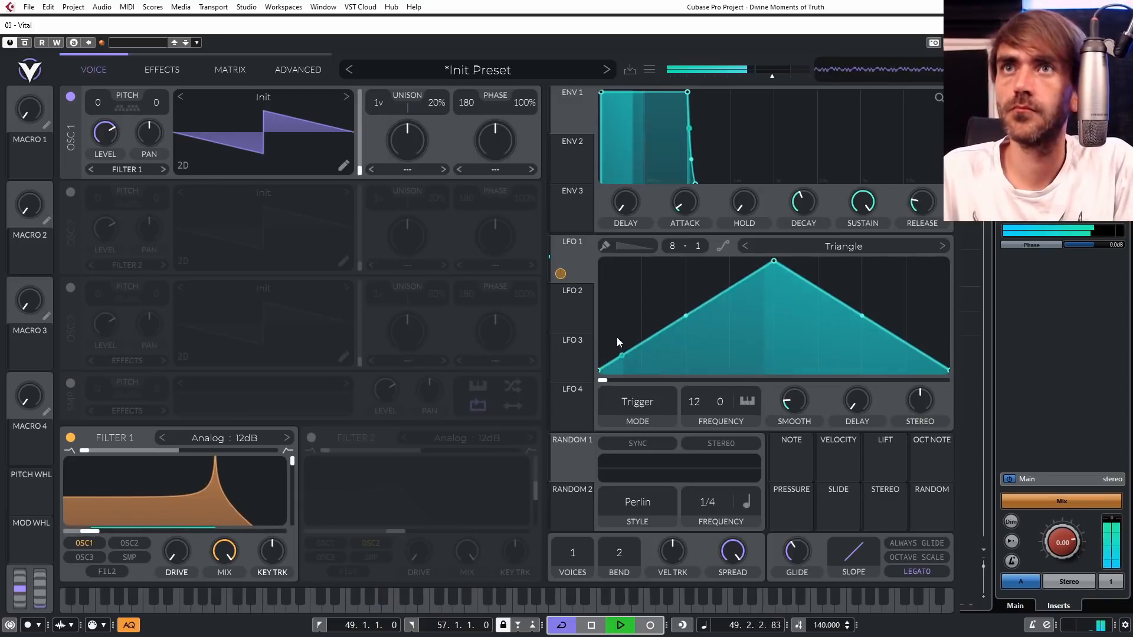
drag(710, 401, 721, 349)
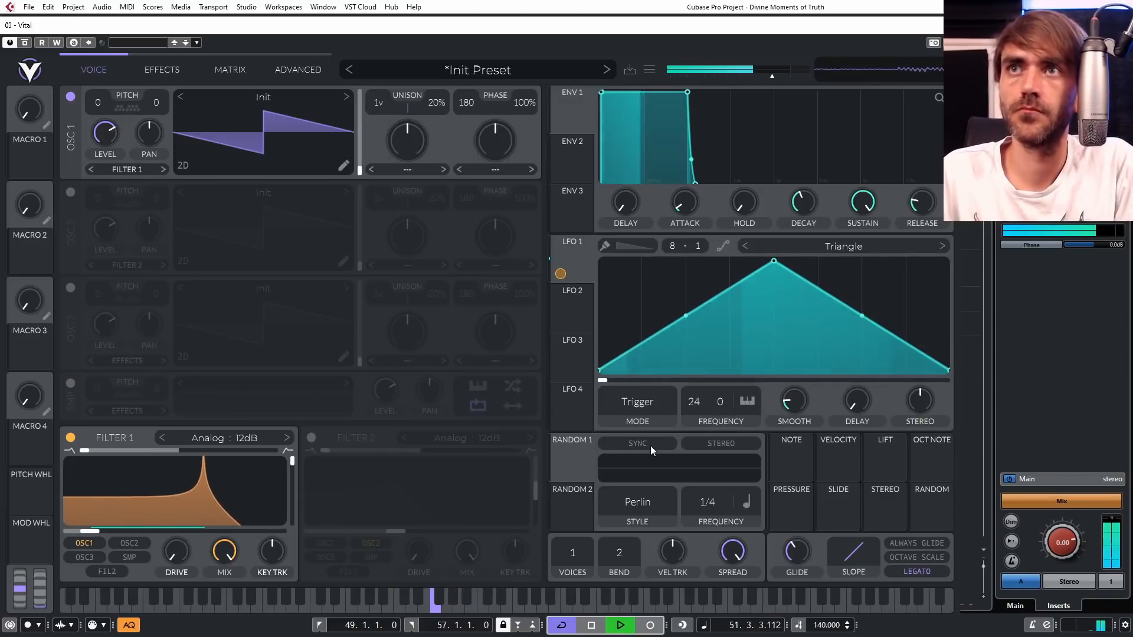
mouse_move(87, 533)
mouse_down()
mouse_move(154, 536)
mouse_move(76, 542)
mouse_up()
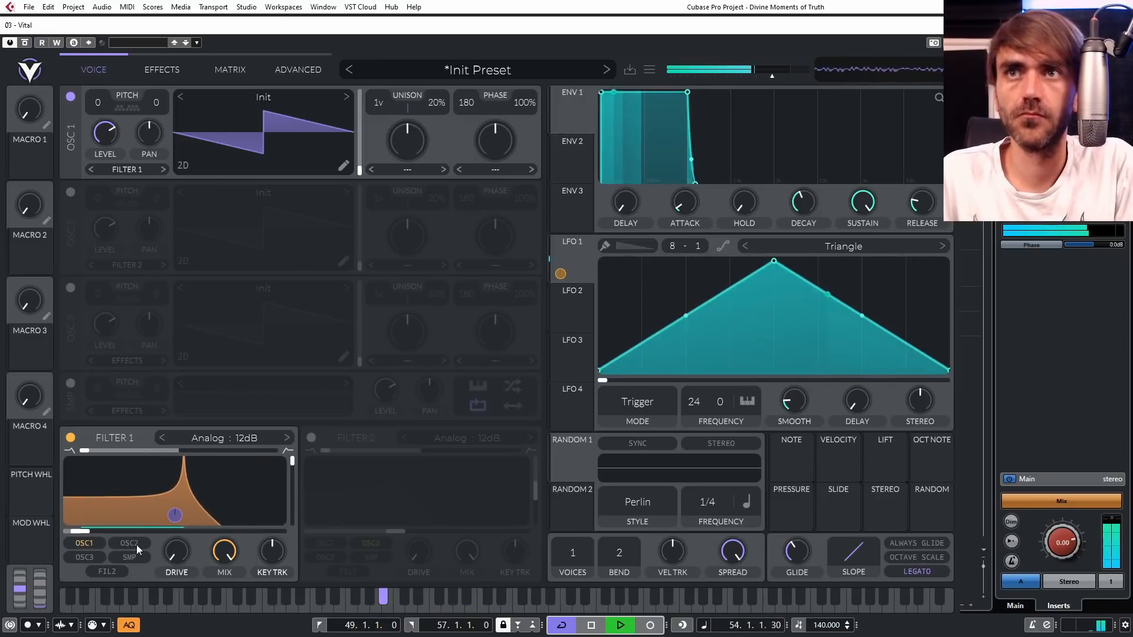
Modulate Filter 1's cutoff with stereo Random 1 at an amount of 14.55 and set LFO 1's Stereo to 0.175.
drag(574, 463, 86, 535)
drag(175, 515, 174, 549)
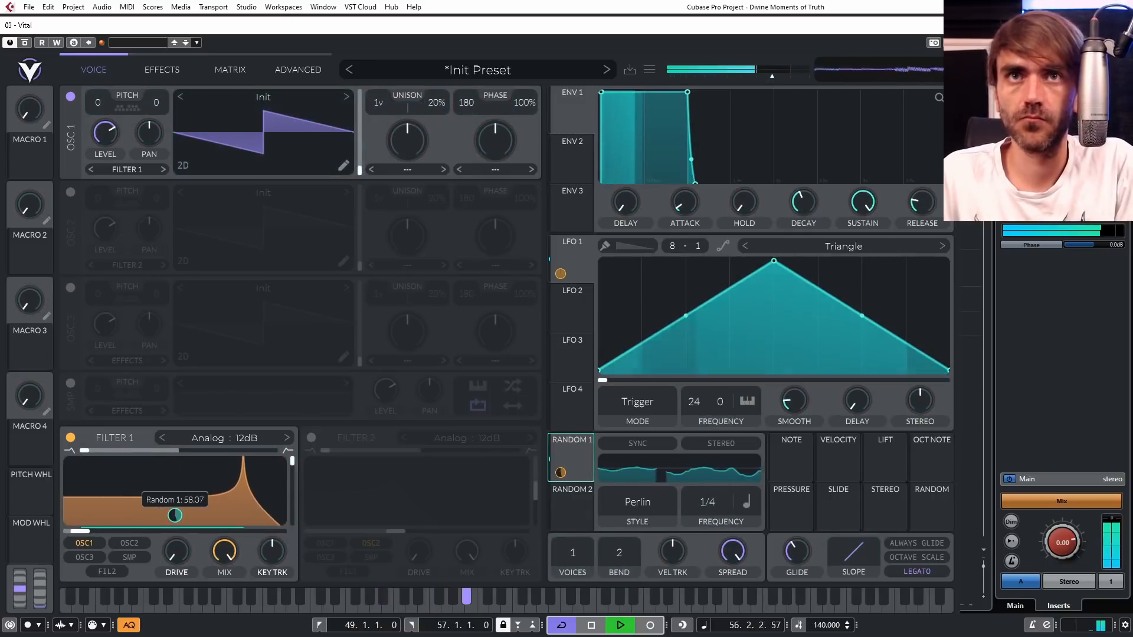
click(722, 445)
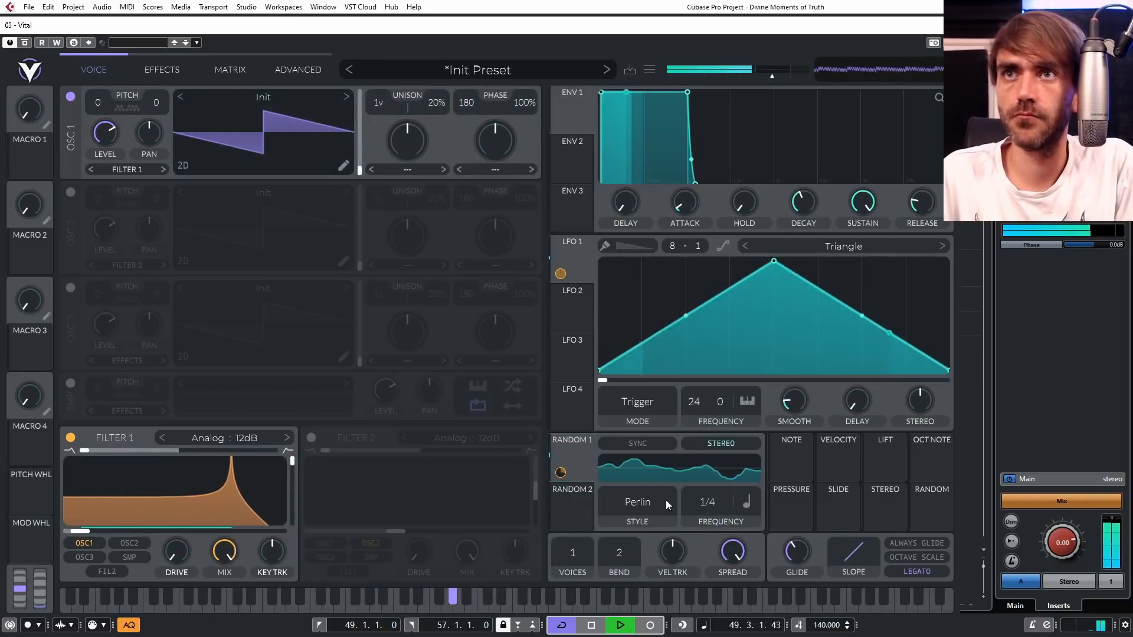
mouse_move(103, 524)
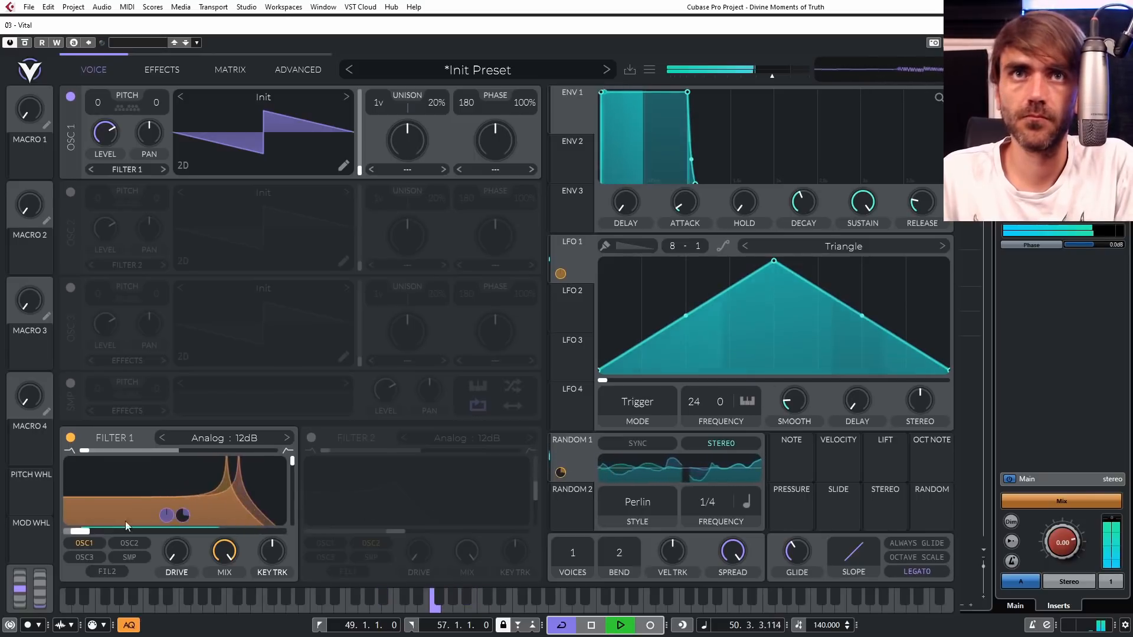
drag(185, 516, 185, 580)
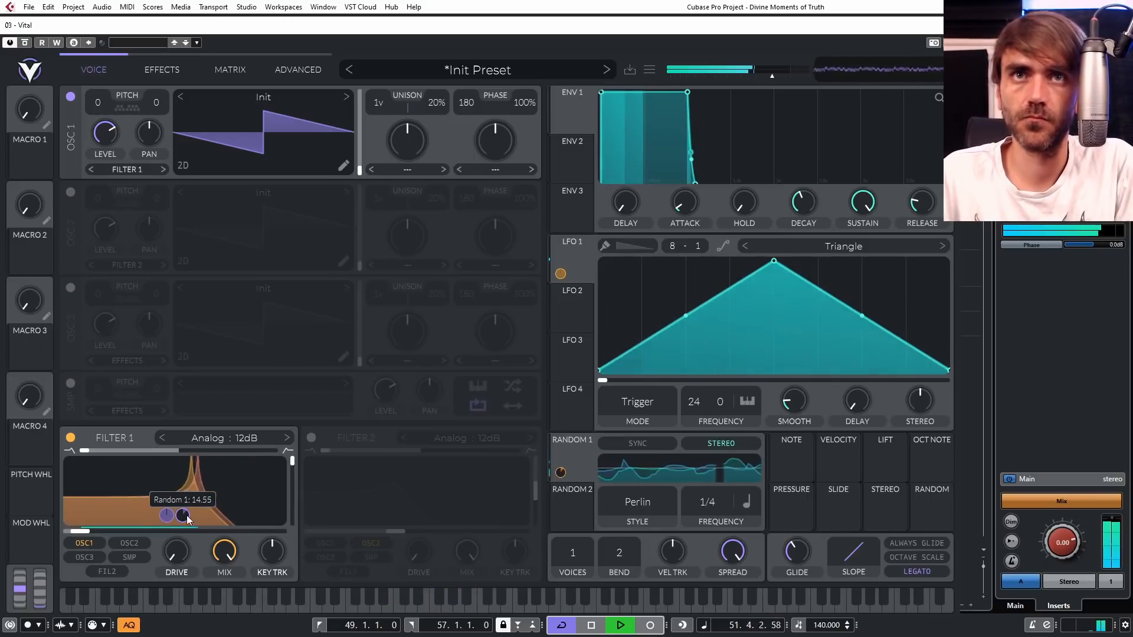
mouse_move(922, 403)
mouse_down()
mouse_move(932, 397)
mouse_move(916, 407)
mouse_up()
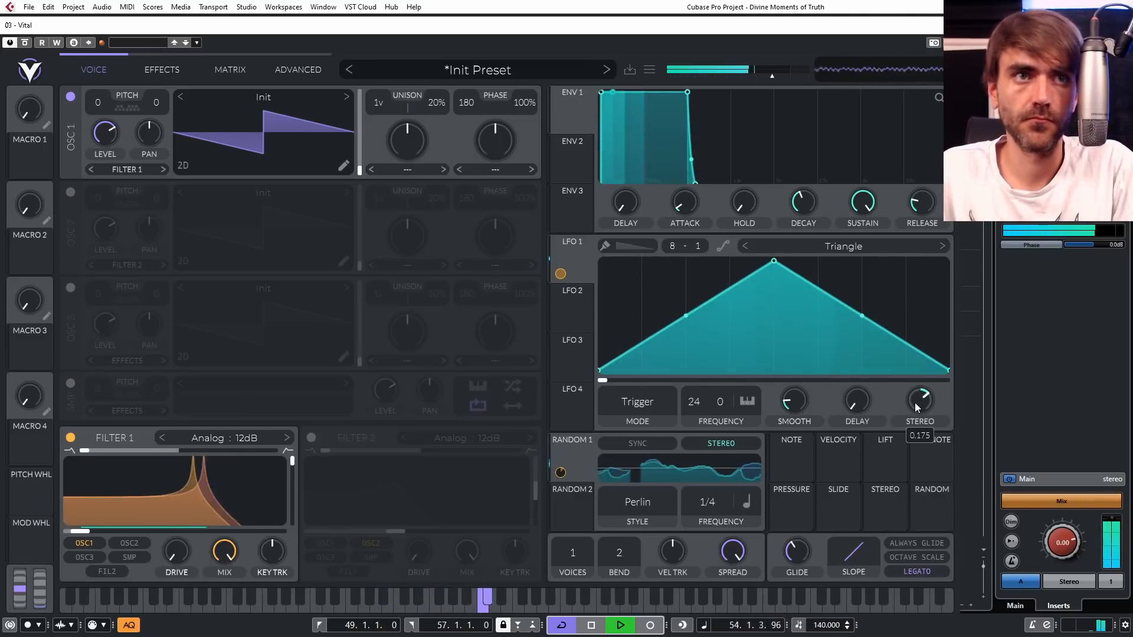
In the effects, set the delay mix to 3.840%, reduce the multiband compressor's mix and adjust the filter's drive.
click(161, 69)
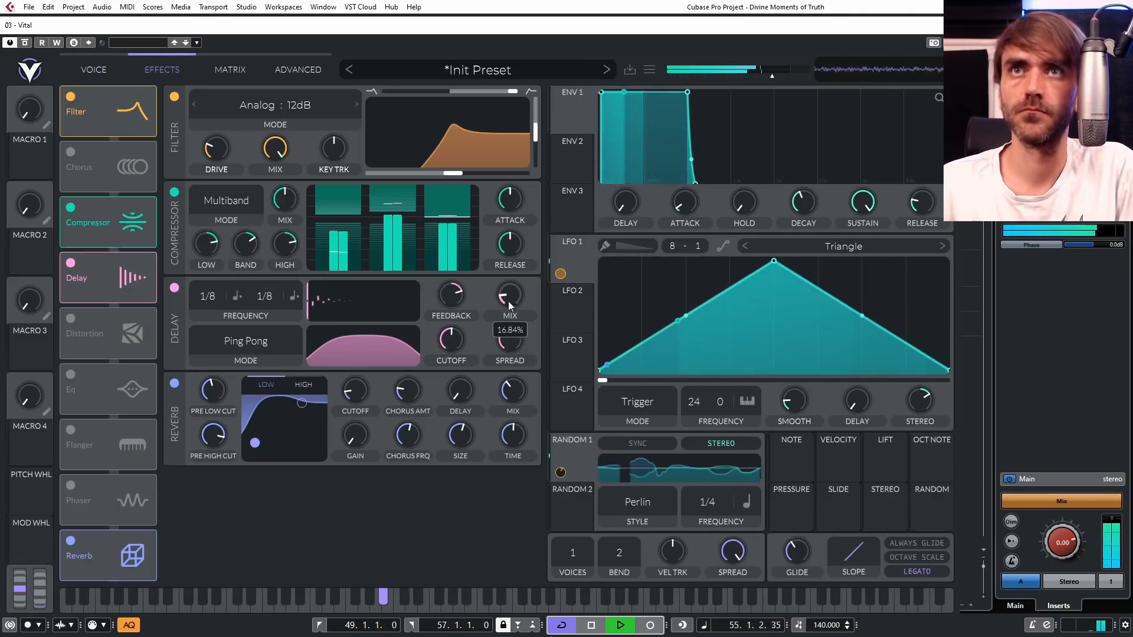
drag(513, 298, 511, 304)
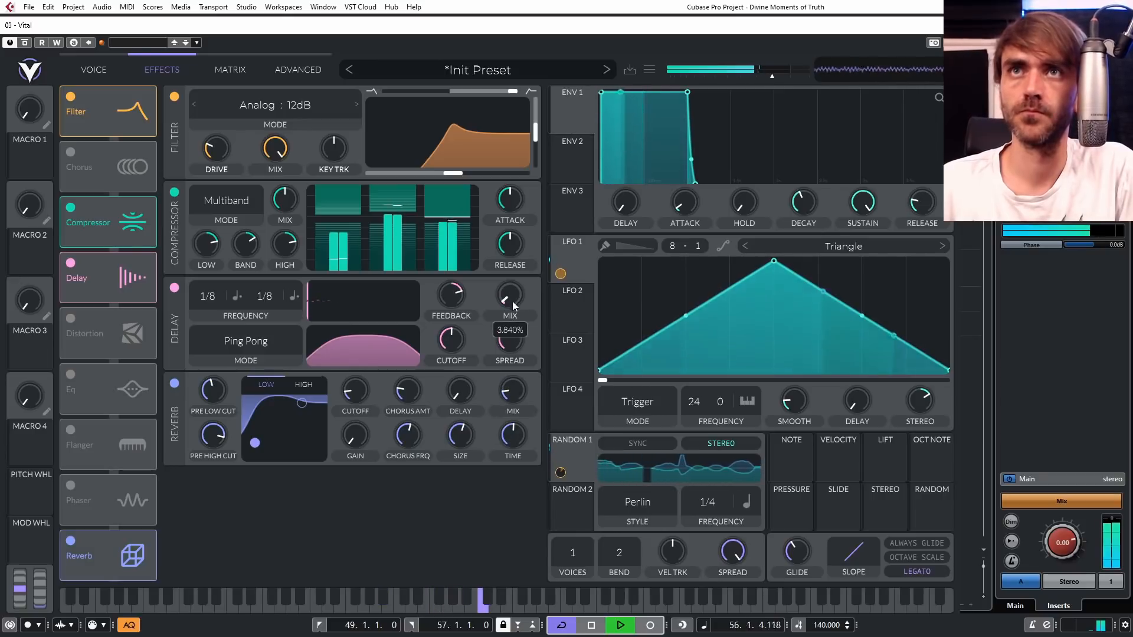
click(256, 201)
drag(279, 200, 293, 190)
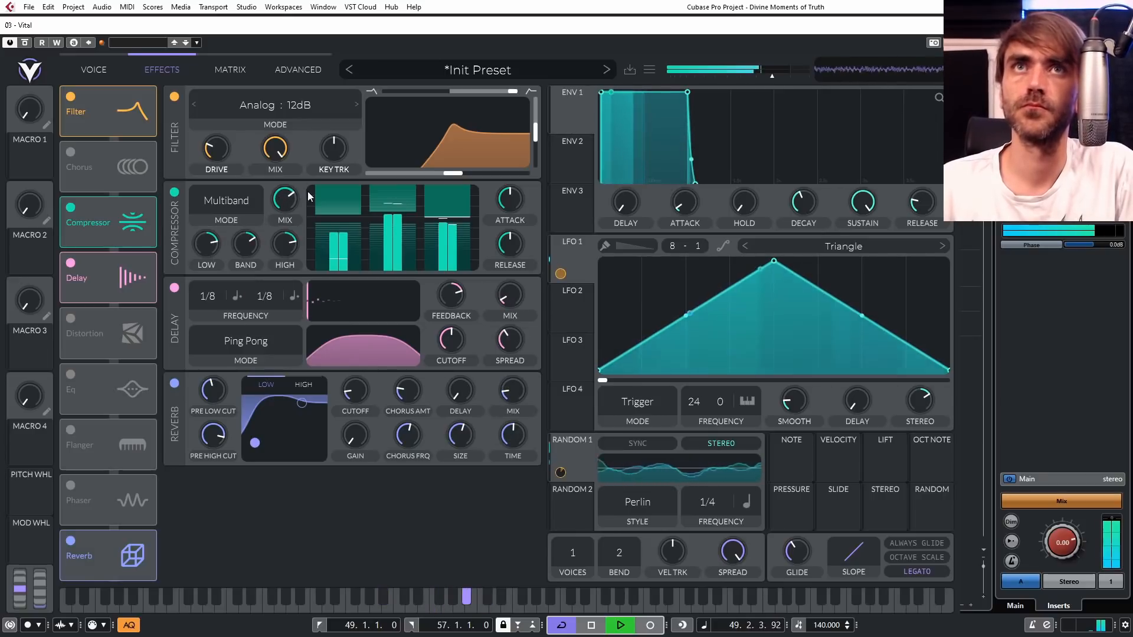
drag(289, 204, 289, 221)
drag(212, 151, 224, 140)
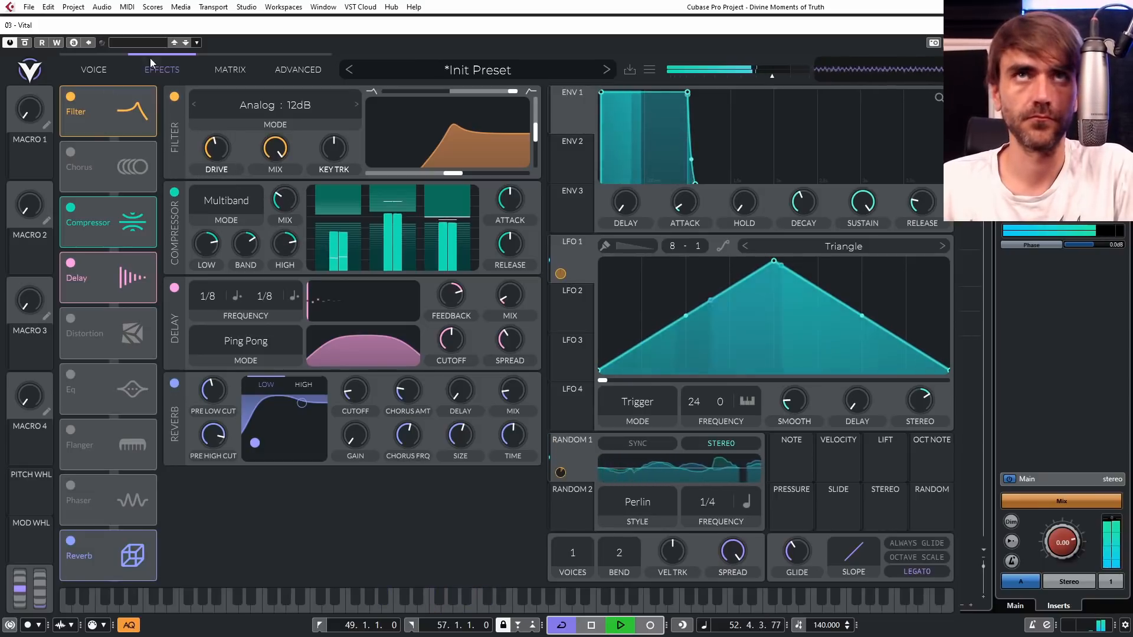
Transpose oscillator 1 to -12 and set LFO 1's keytrack transpose to 0.
click(93, 70)
drag(99, 103, 97, 172)
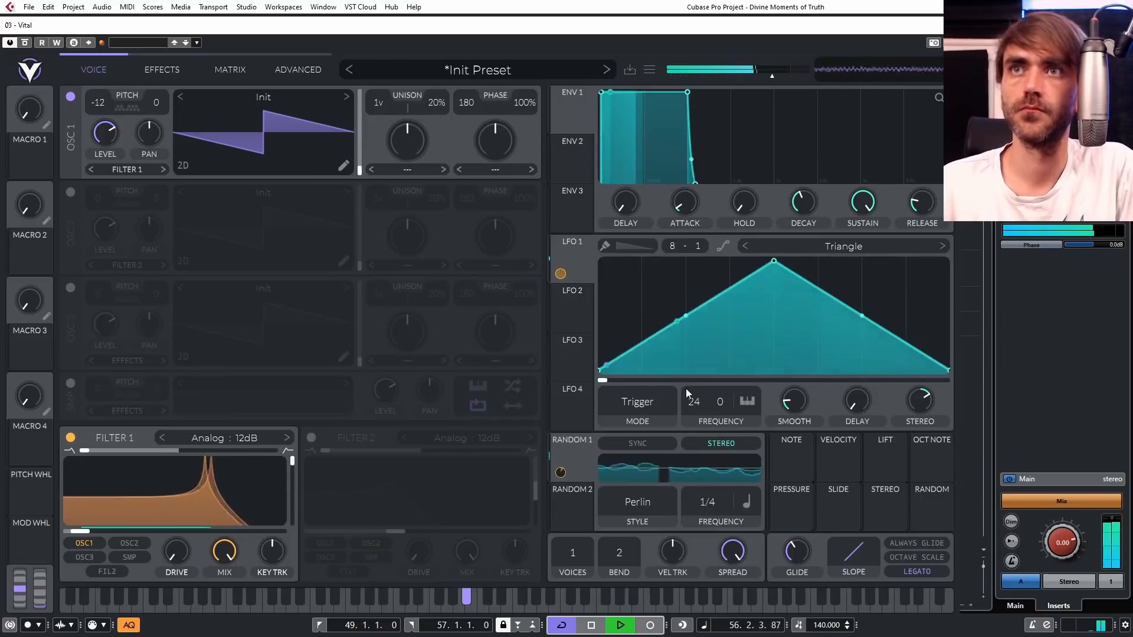
drag(697, 400, 687, 540)
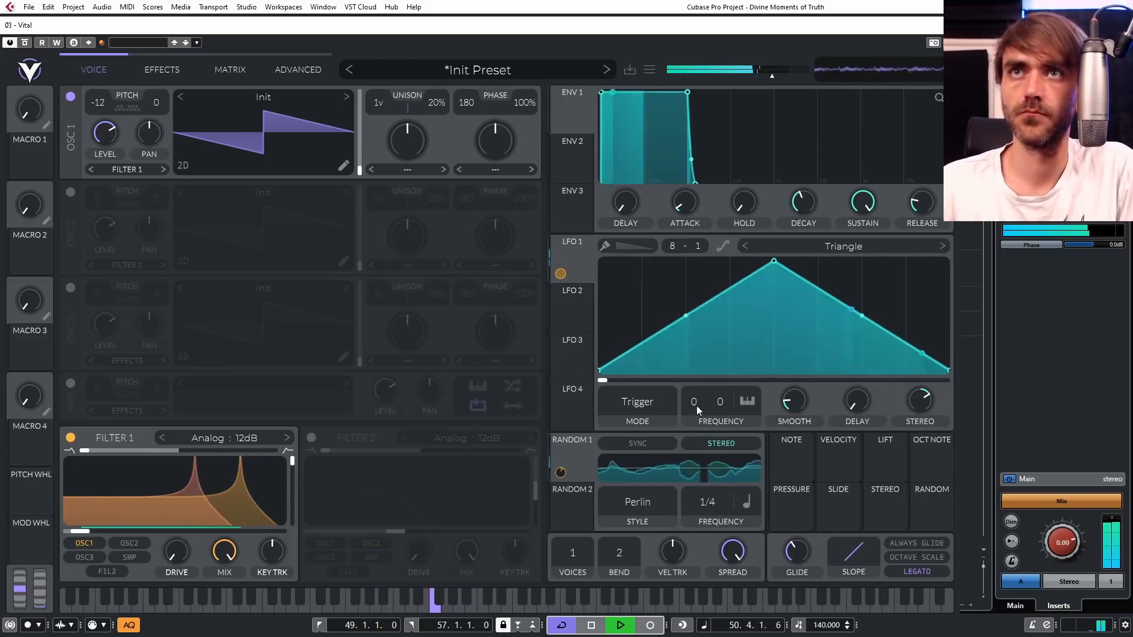
Set LFO 1's keytrack transpose to 24, reshape the LFO into a concave descending curve and stop playback.
drag(697, 402, 730, 362)
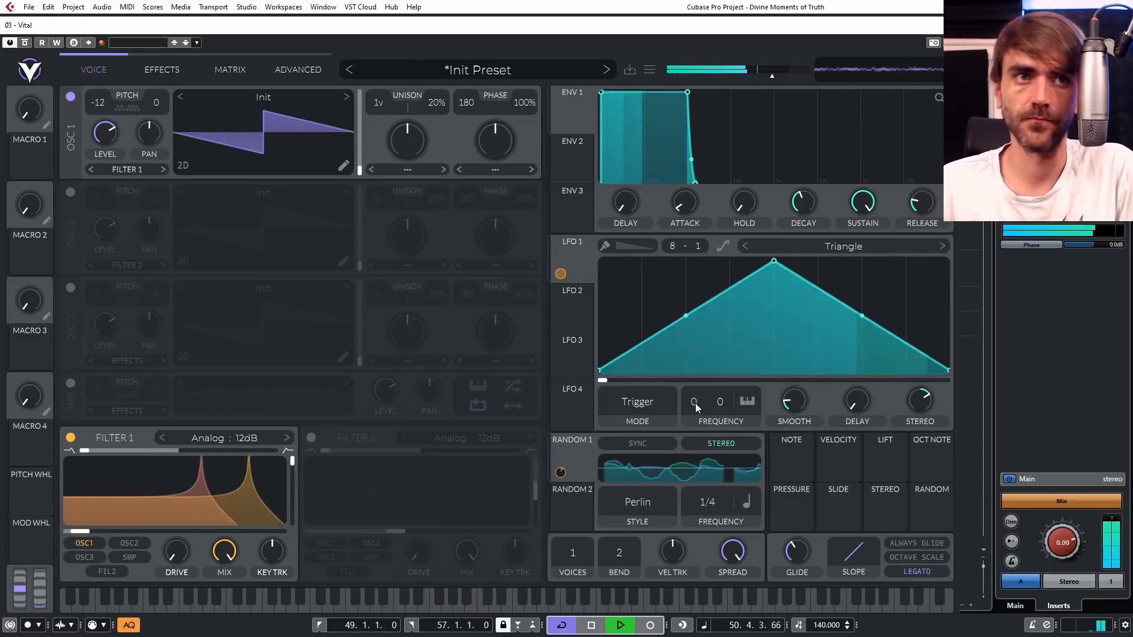
drag(695, 404, 597, 254)
drag(774, 316, 789, 344)
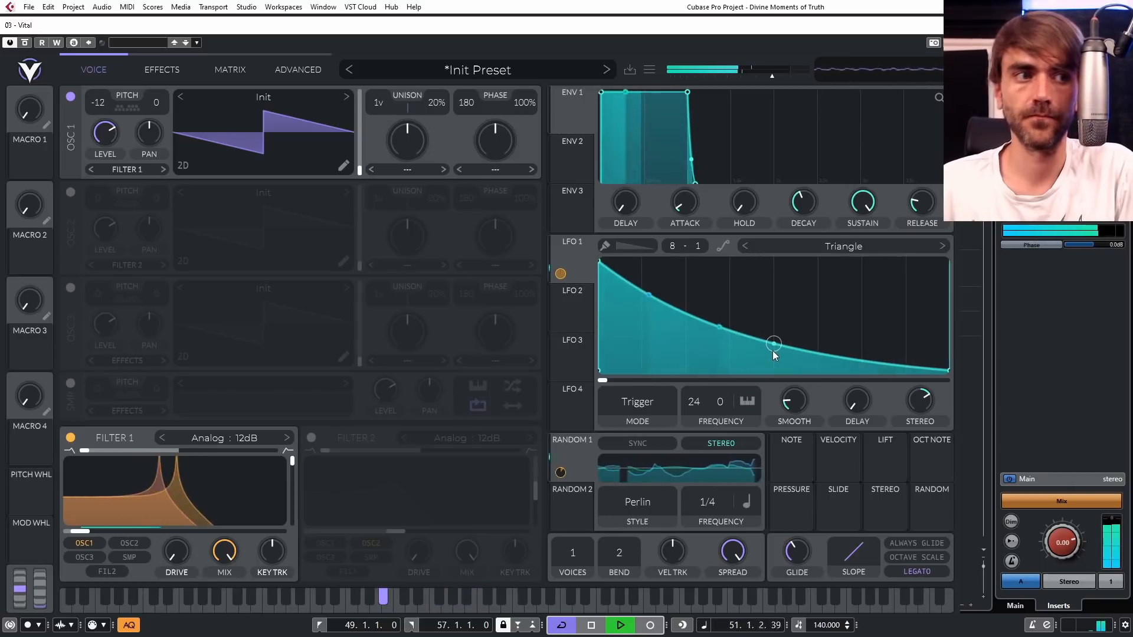
key(space)
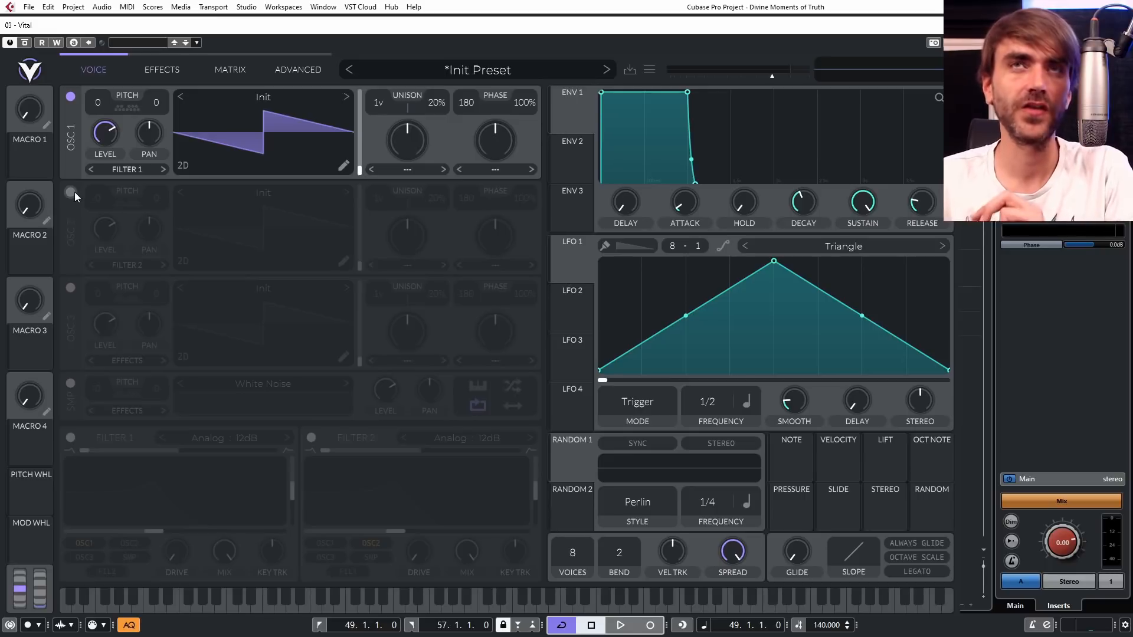
Load the Granular Upgrade wavetable into oscillator 1 and keep its frame position at 0.
click(273, 96)
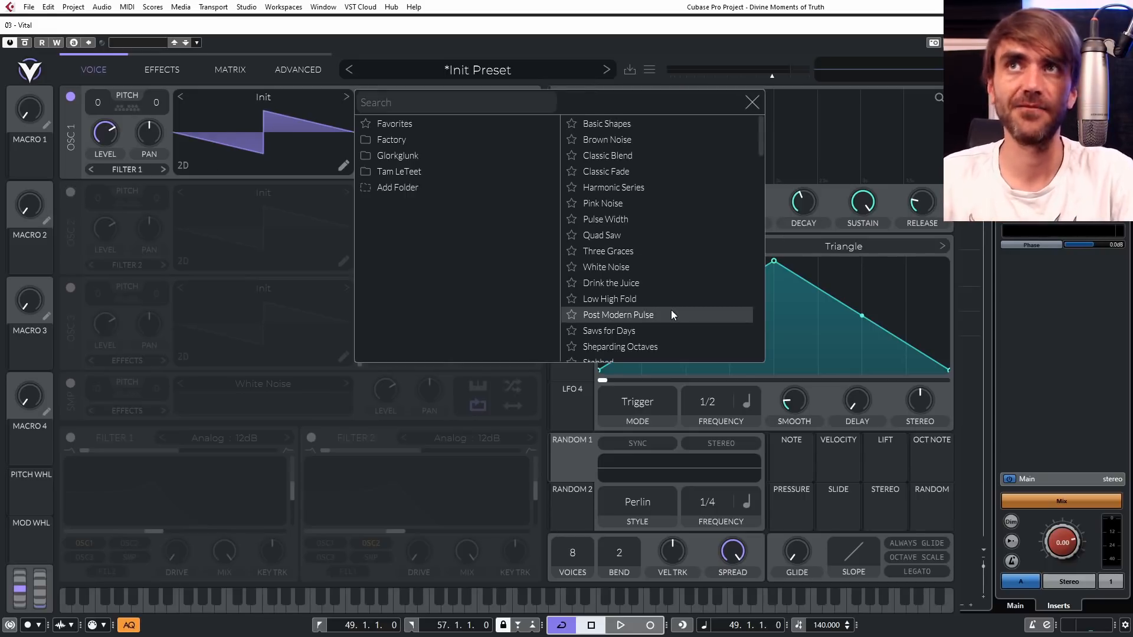
scroll(645, 234, down, 3)
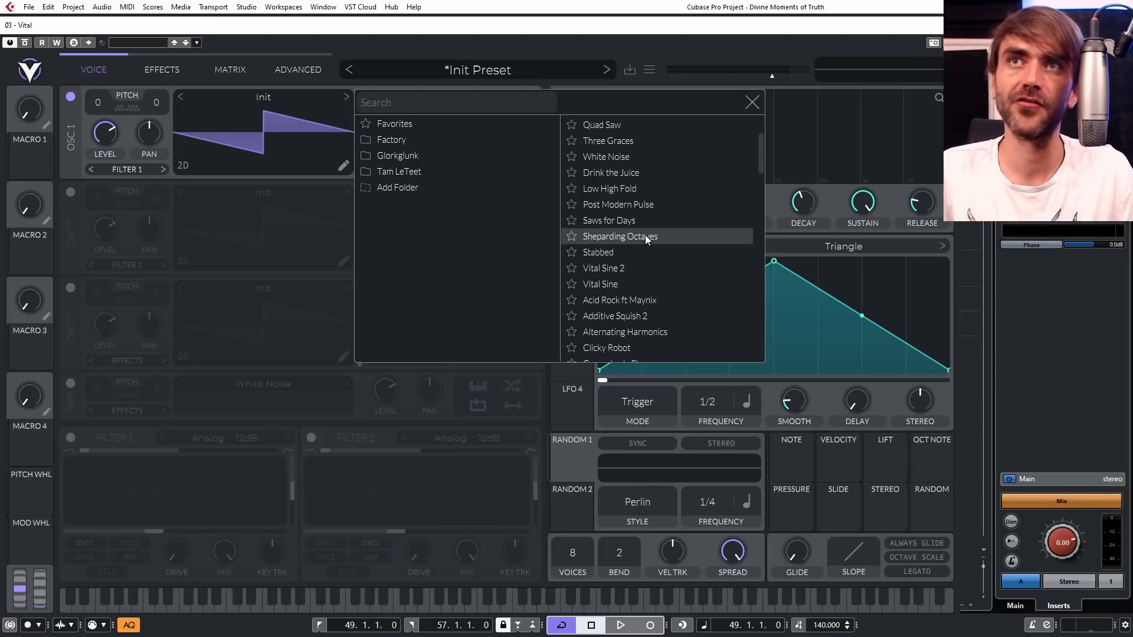
scroll(645, 235, down, 2)
scroll(656, 288, down, 3)
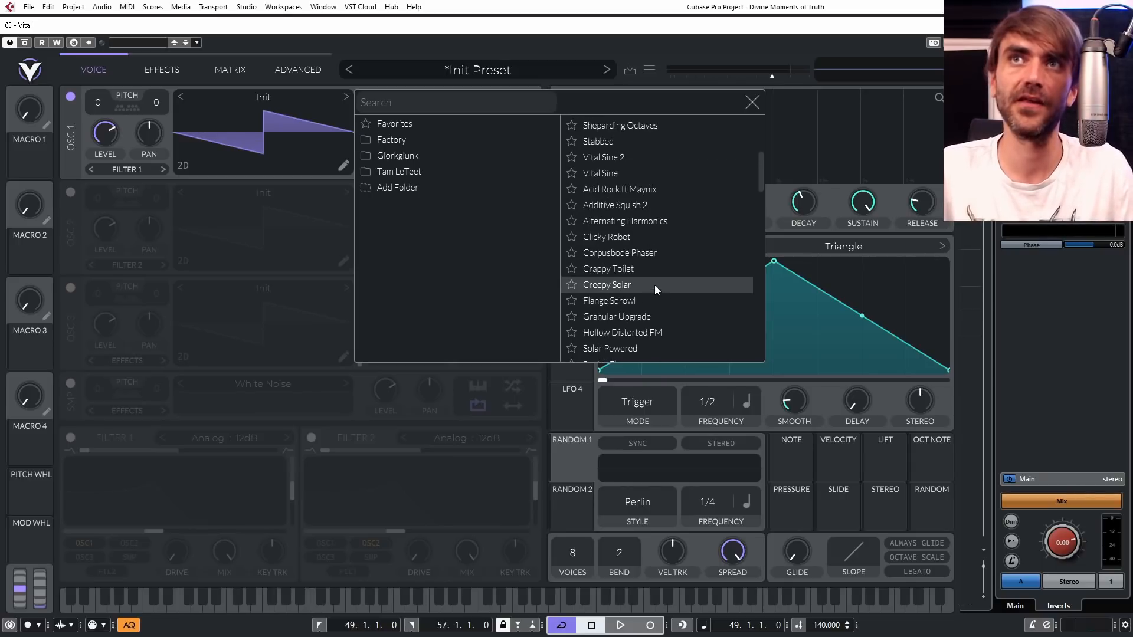
click(649, 316)
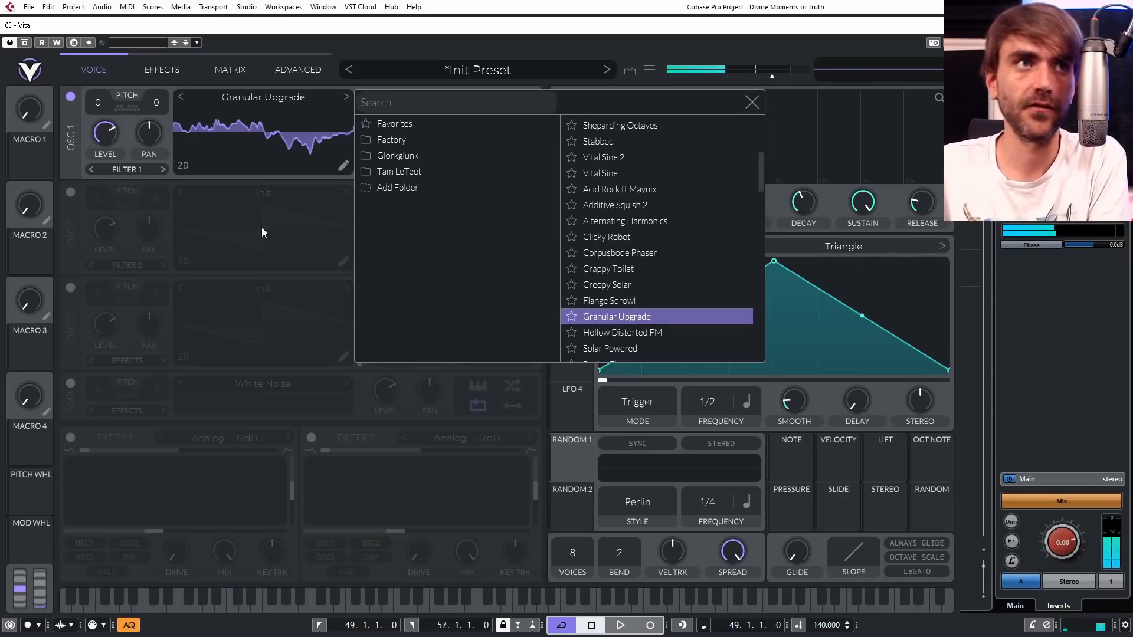
click(331, 141)
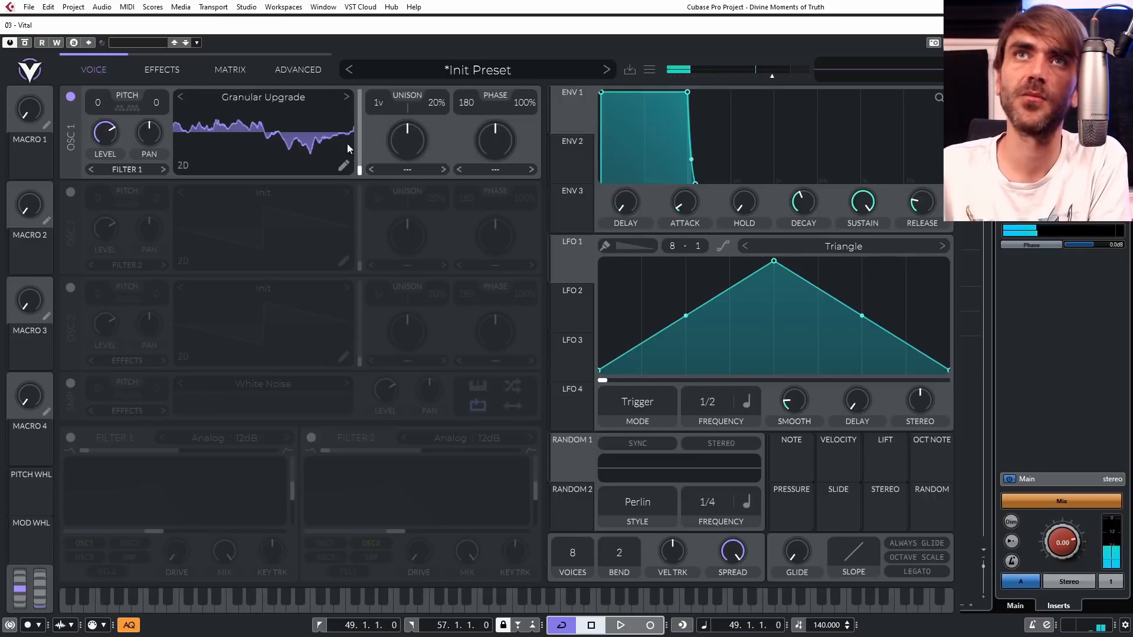
mouse_move(361, 168)
mouse_down()
mouse_move(364, 98)
mouse_move(363, 169)
mouse_up()
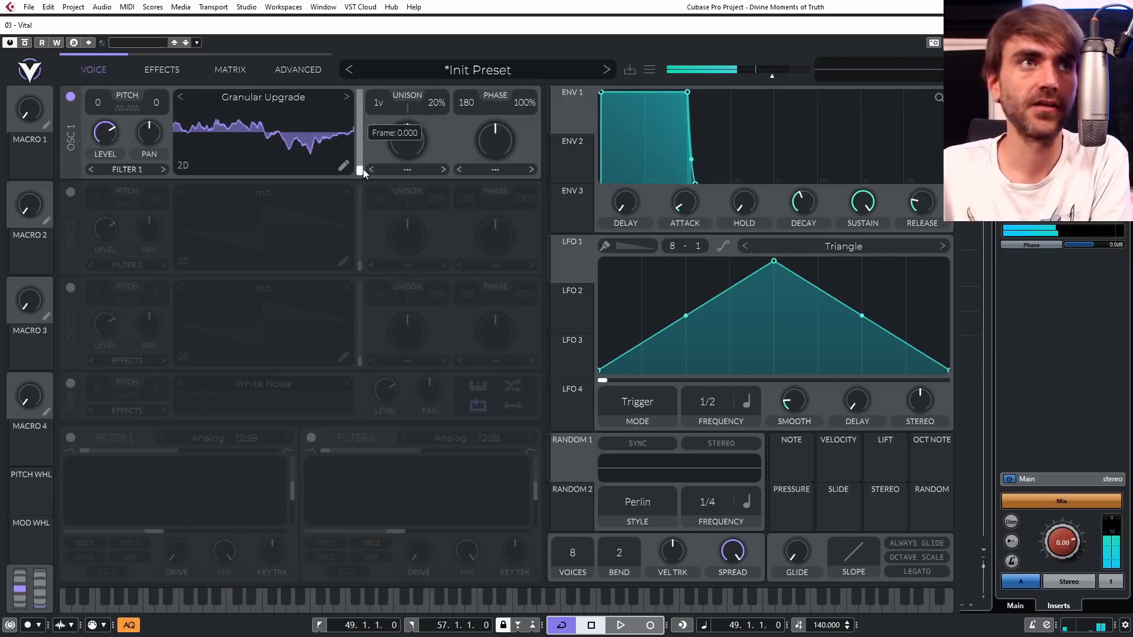
Enable oscillator 2 and load the Basic Shapes wavetable into it.
click(71, 192)
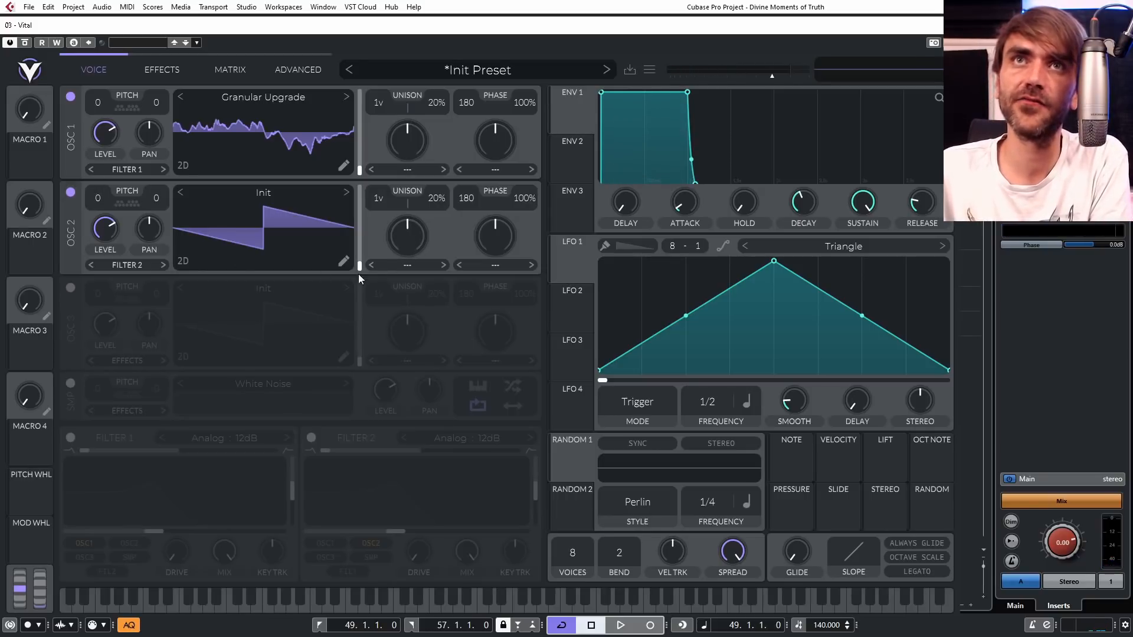
click(270, 193)
scroll(649, 230, up, 3)
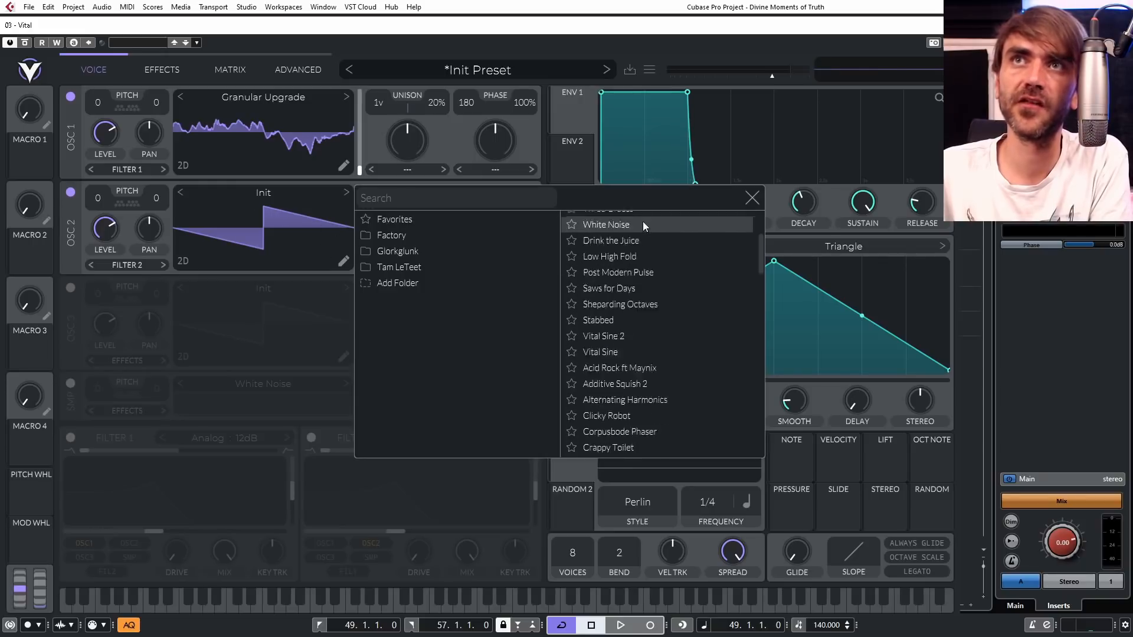
scroll(643, 245, up, 2)
click(632, 222)
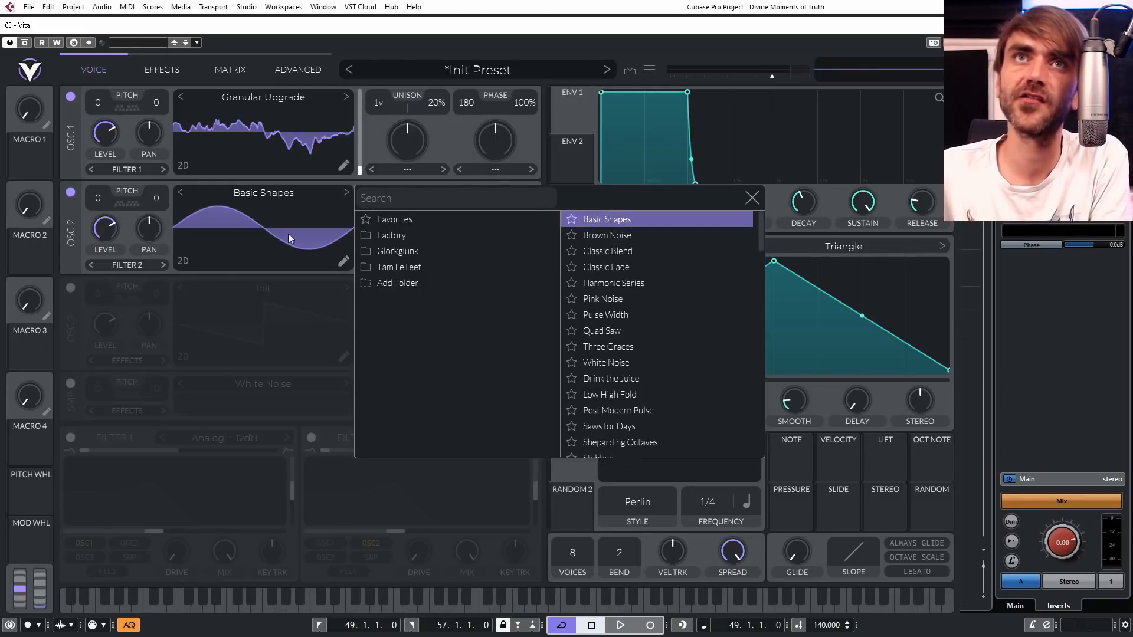
click(267, 319)
Turn oscillator 1's level all the way down and set oscillator 2's wave morph mode to FM Osc 1.
drag(105, 132, 154, 140)
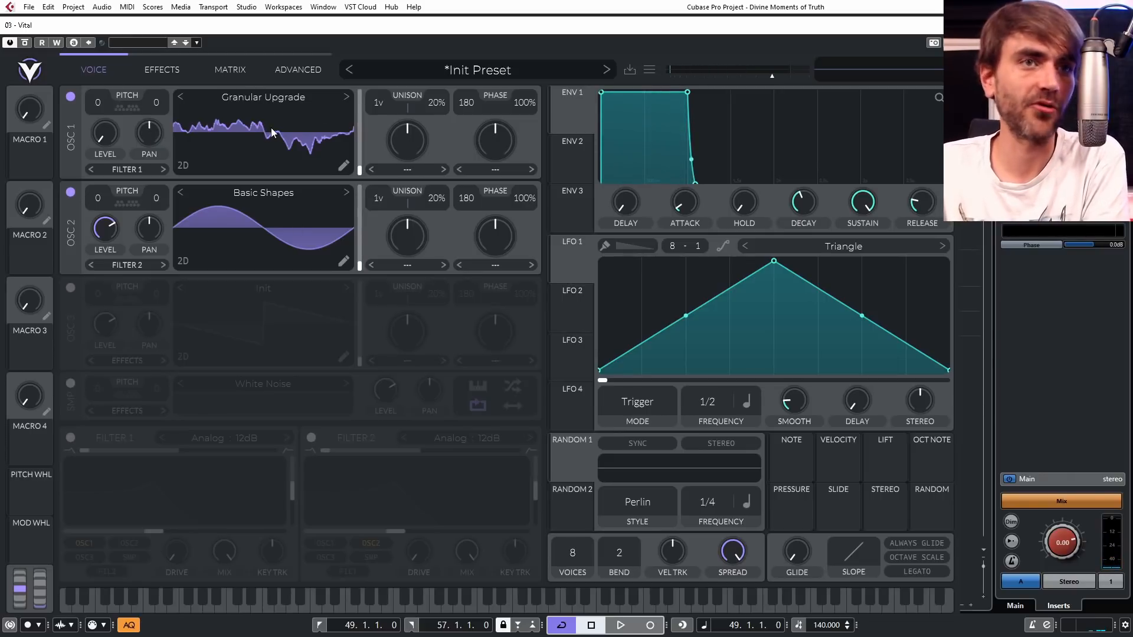
click(498, 266)
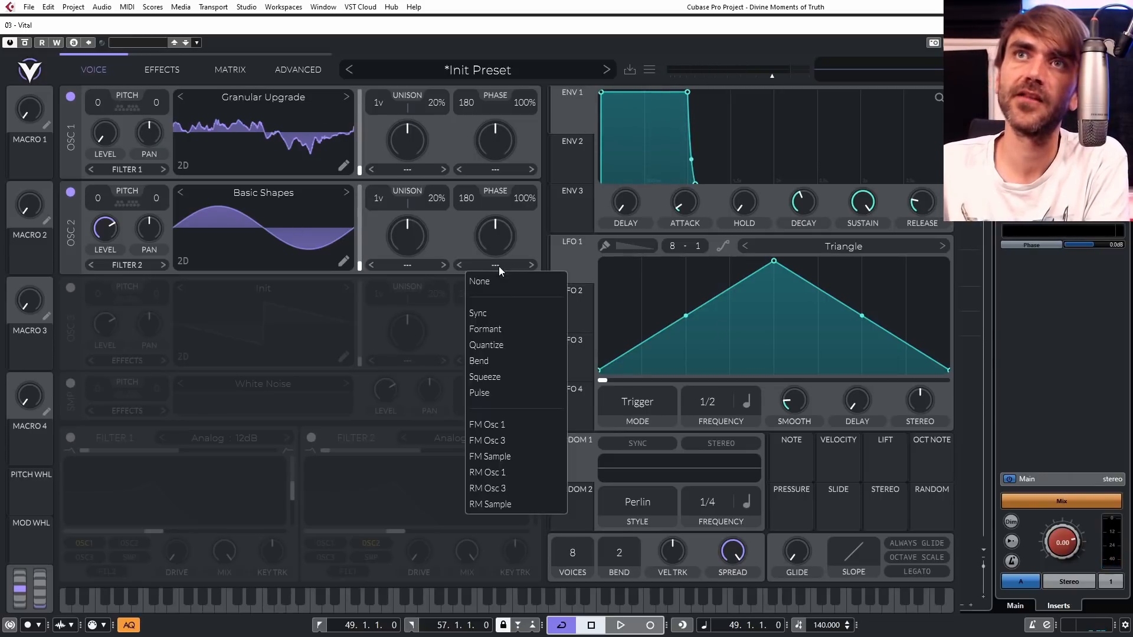
click(511, 425)
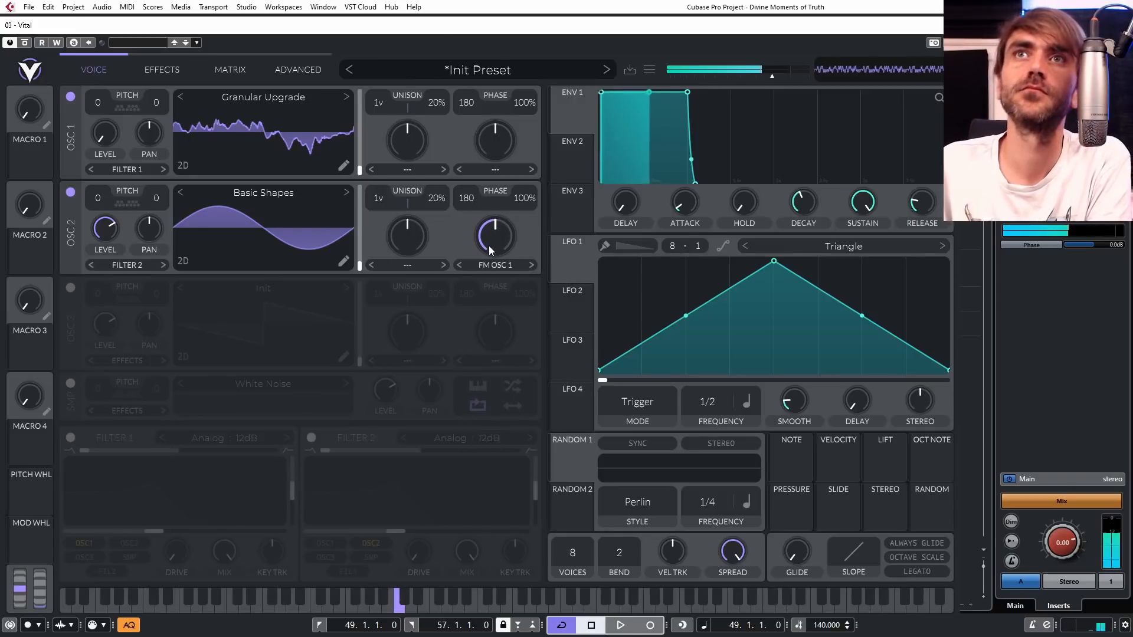
Transpose oscillator 1 to -12 and set oscillator 2's FM wave morph amount to 81.50%.
scroll(488, 245, up, 5)
scroll(484, 246, down, 4)
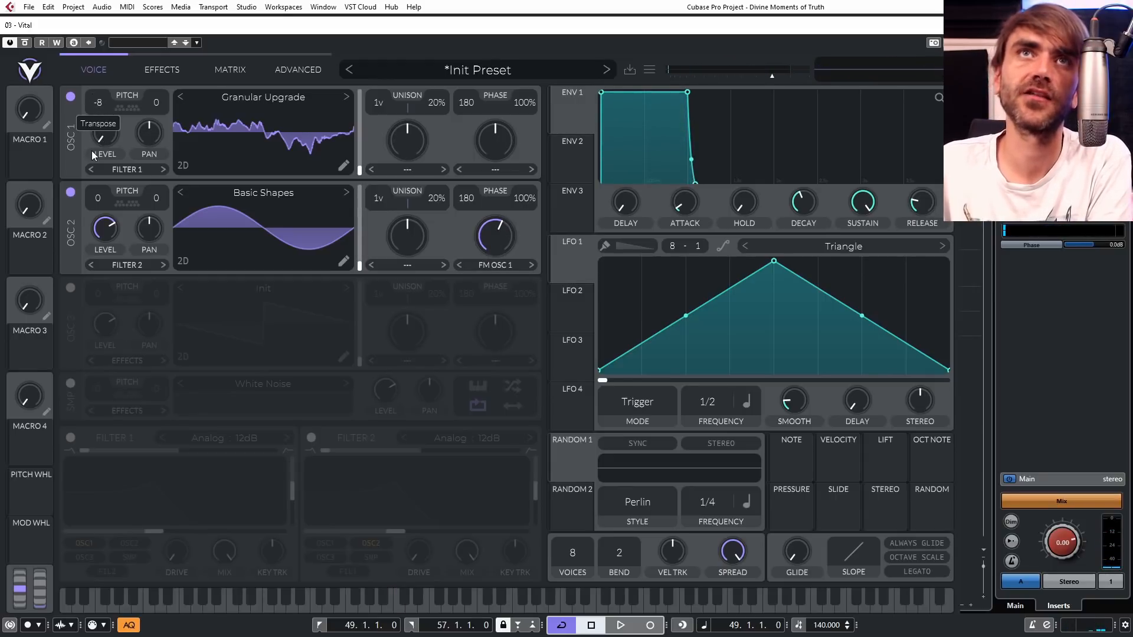
drag(92, 151, 98, 168)
mouse_move(491, 236)
mouse_down()
mouse_move(510, 228)
mouse_move(487, 281)
mouse_move(515, 225)
mouse_move(479, 266)
mouse_move(512, 235)
mouse_move(502, 243)
mouse_up()
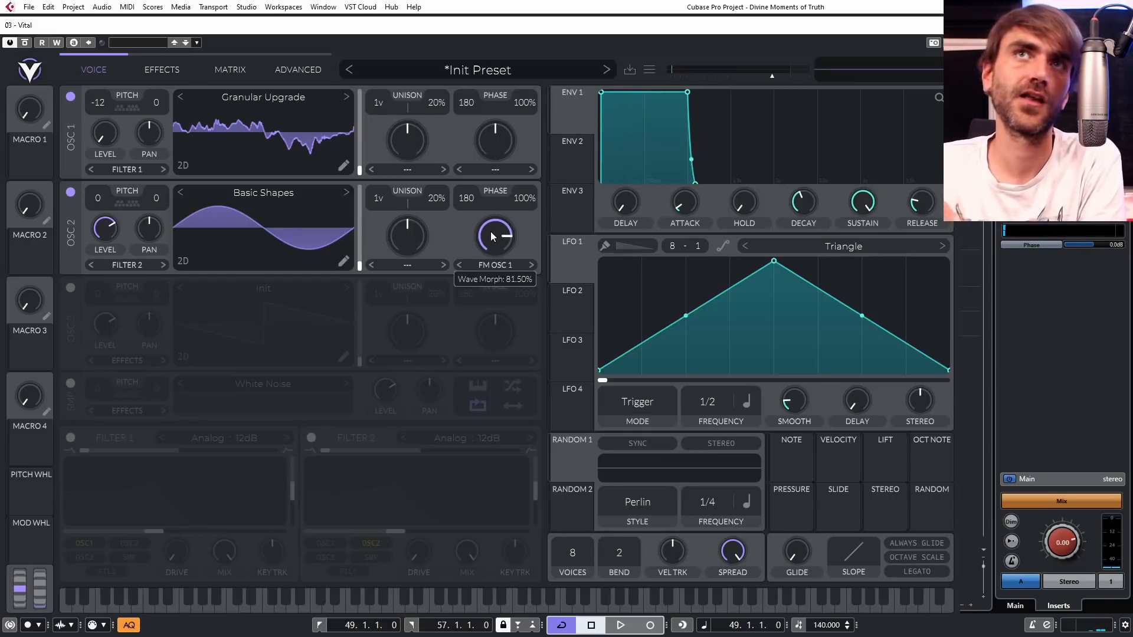
mouse_move(360, 169)
mouse_down()
mouse_move(359, 92)
mouse_move(357, 181)
mouse_up()
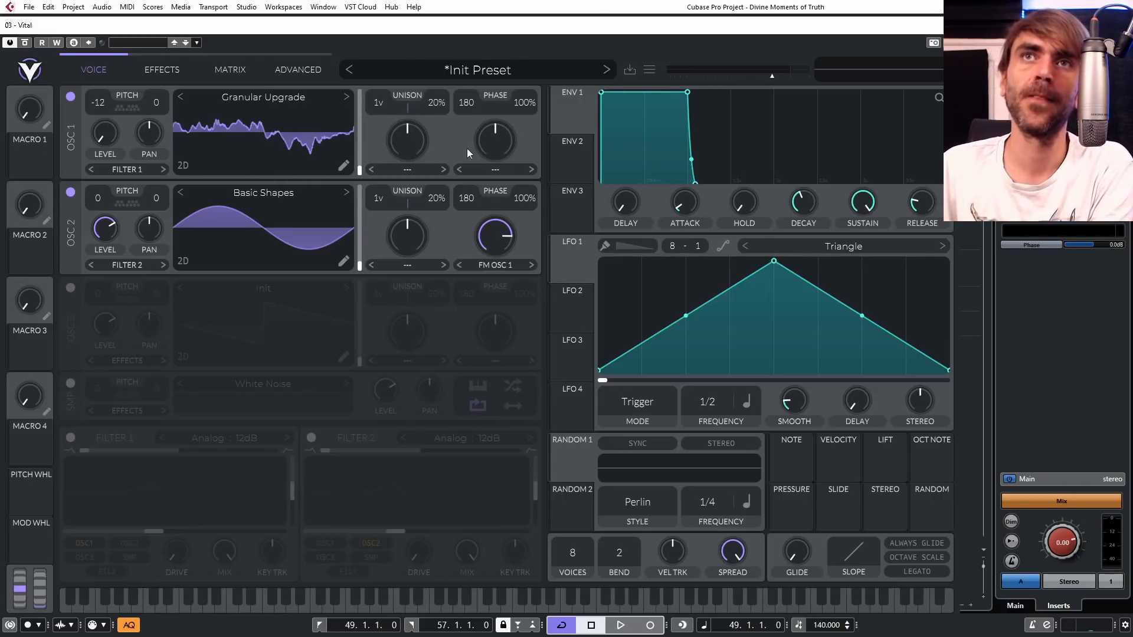
Try Vocode spectral morphing on oscillator 2 and Spectral Time Skew on oscillator 1.
click(409, 267)
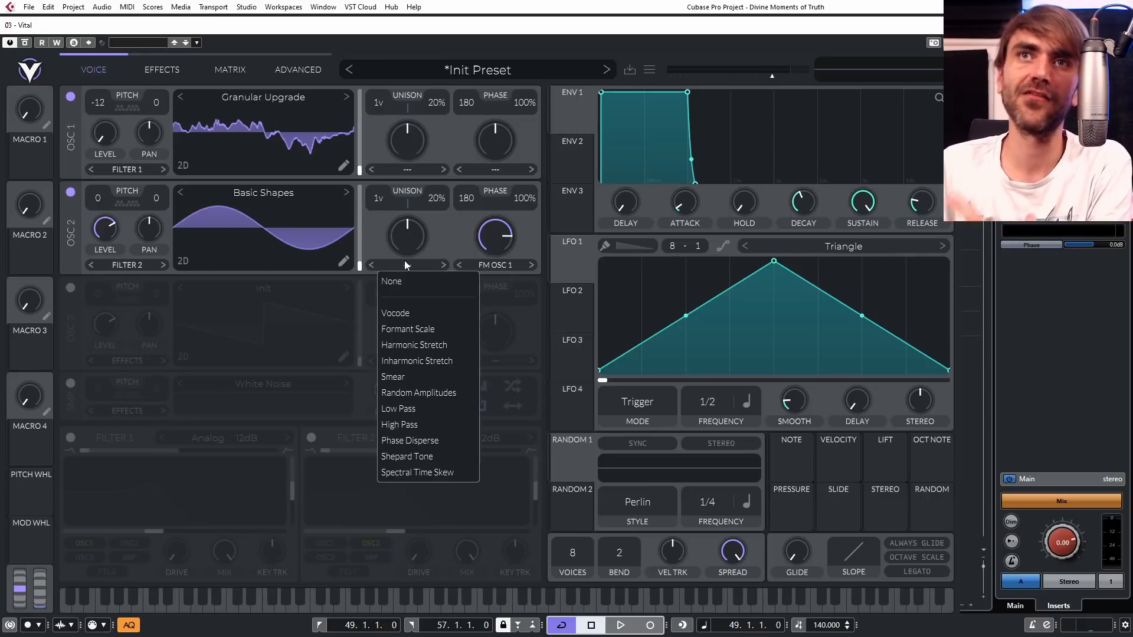
click(401, 314)
drag(420, 234, 416, 174)
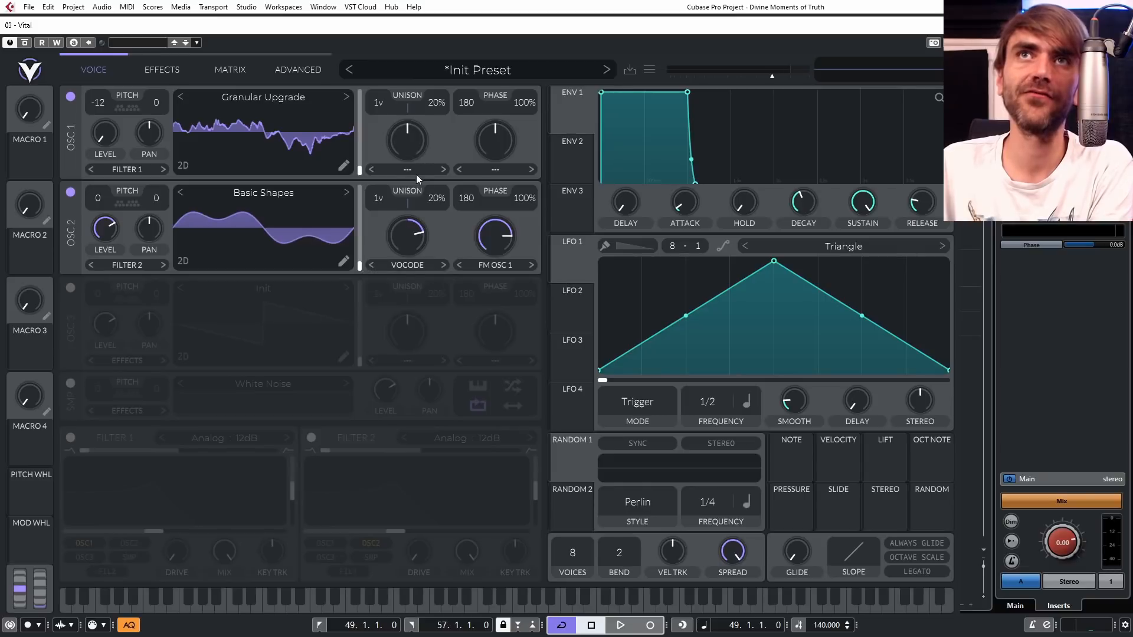
click(432, 170)
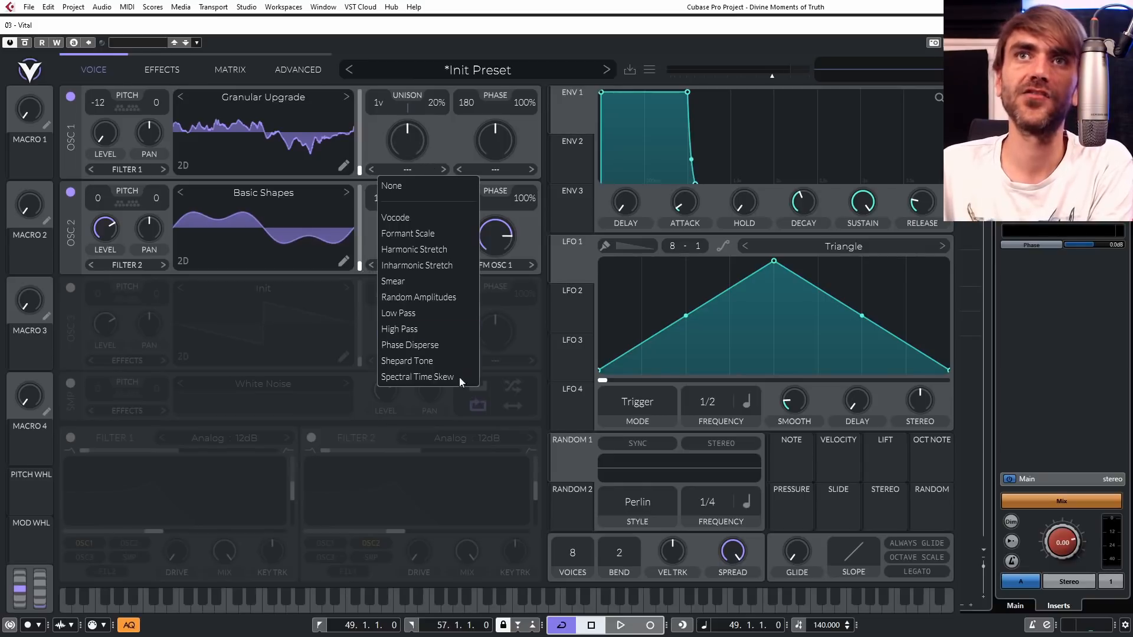
click(428, 377)
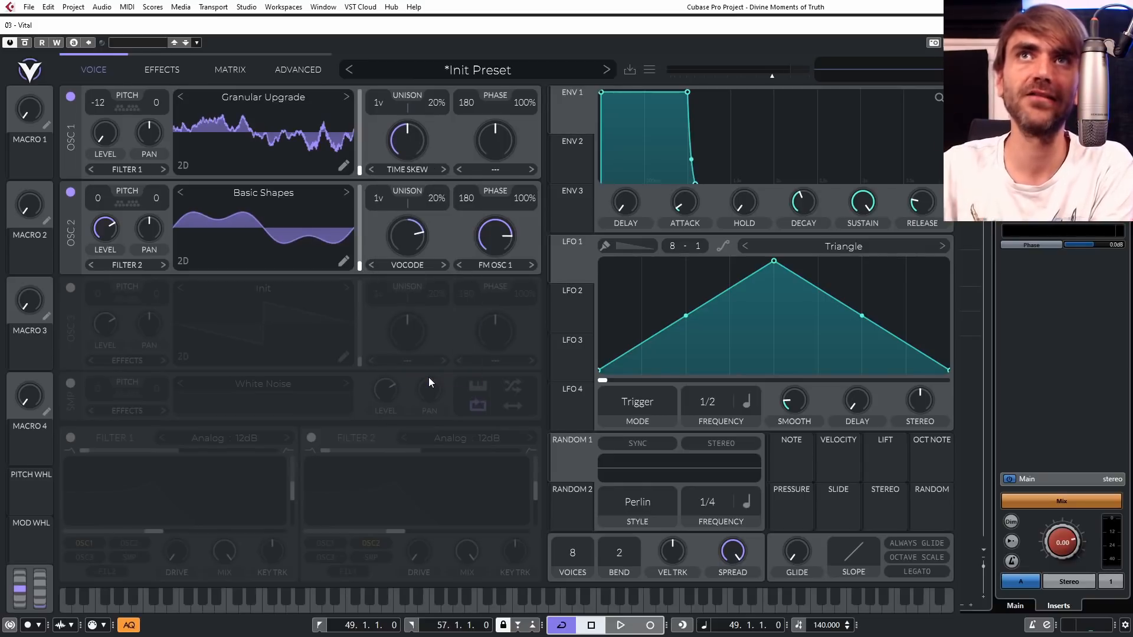
mouse_move(429, 136)
mouse_down()
mouse_move(406, 163)
mouse_move(418, 155)
mouse_up()
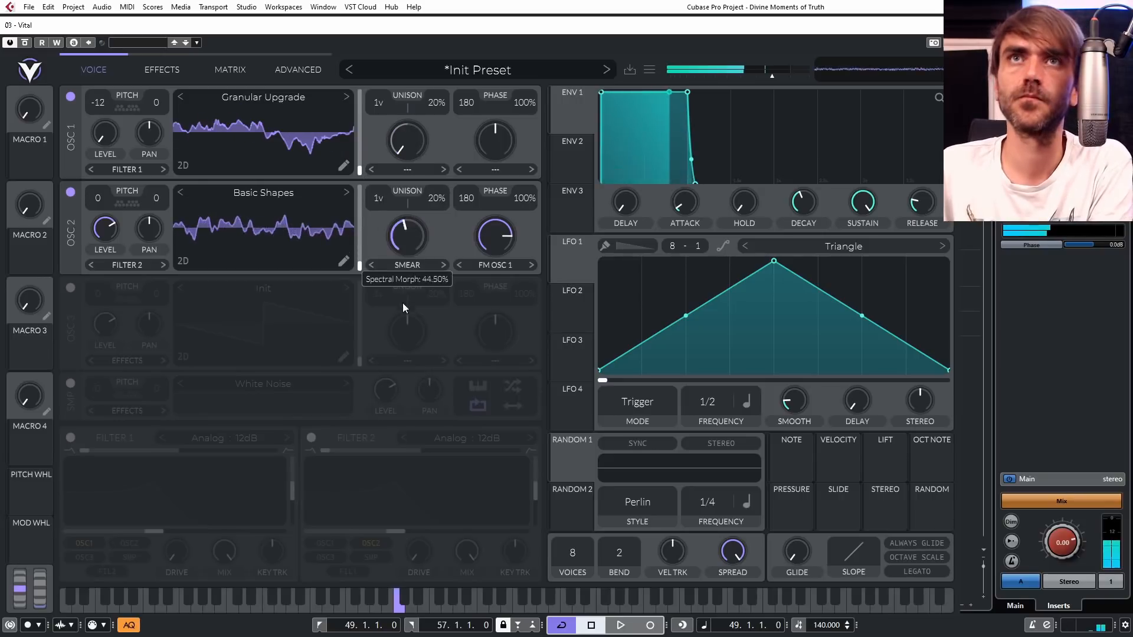
Switch oscillator 2's spectral morph from Smear to Time Skew and apply Vocode at 82.50% to oscillator 1.
mouse_move(402, 302)
mouse_down()
mouse_move(402, 378)
mouse_move(406, 342)
mouse_up()
mouse_move(411, 252)
mouse_down()
mouse_move(423, 215)
mouse_move(407, 274)
mouse_move(421, 196)
mouse_move(419, 282)
mouse_move(423, 187)
mouse_move(412, 291)
mouse_move(423, 158)
mouse_move(399, 328)
mouse_up()
click(407, 266)
click(417, 435)
click(443, 264)
click(441, 265)
drag(413, 236, 444, 94)
click(420, 163)
click(409, 211)
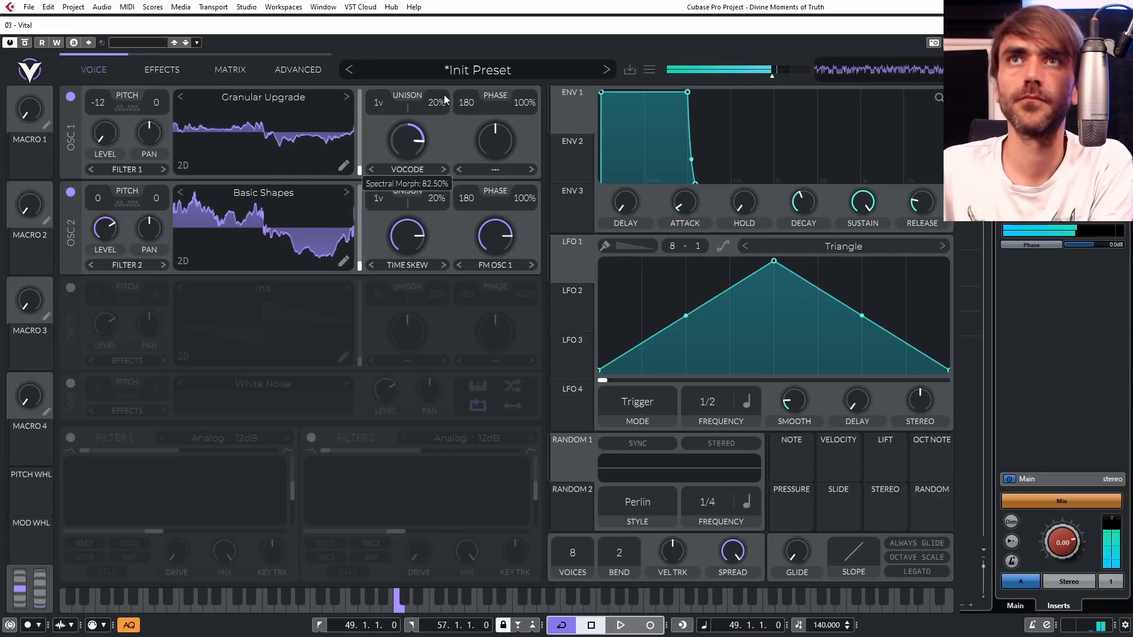
Transpose oscillator 1 to -24, readjust its Vocode amount and set oscillator 2's Time Skew amount to 79.50%.
drag(422, 135, 402, 186)
drag(97, 103, 95, 165)
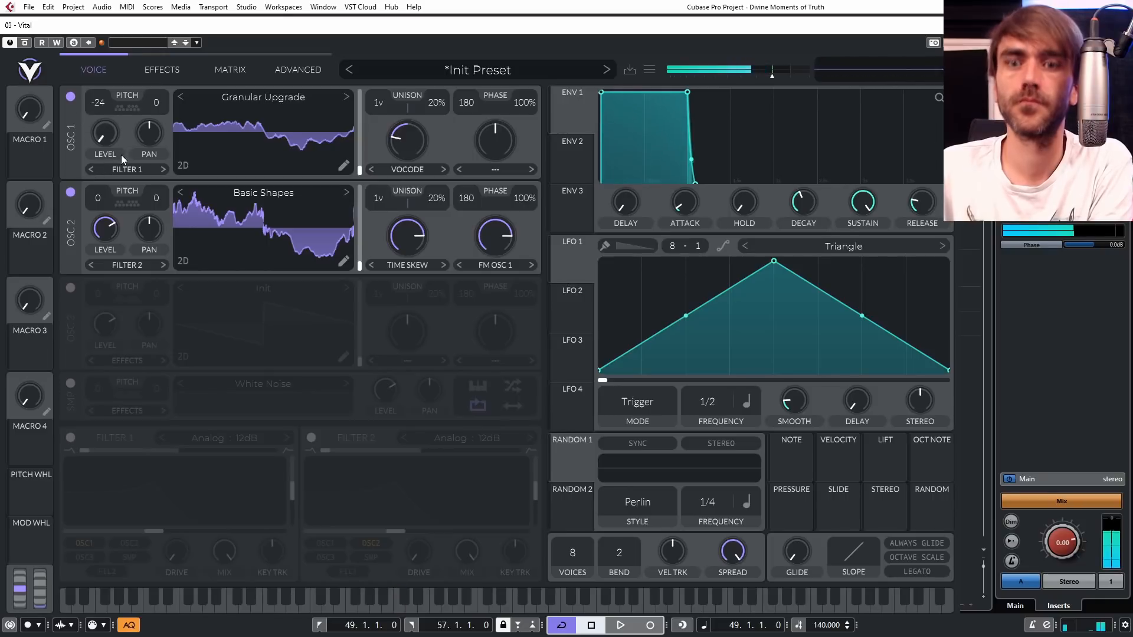
drag(418, 140, 423, 99)
mouse_move(407, 235)
mouse_down()
mouse_move(402, 302)
mouse_move(409, 229)
mouse_move(416, 250)
mouse_up()
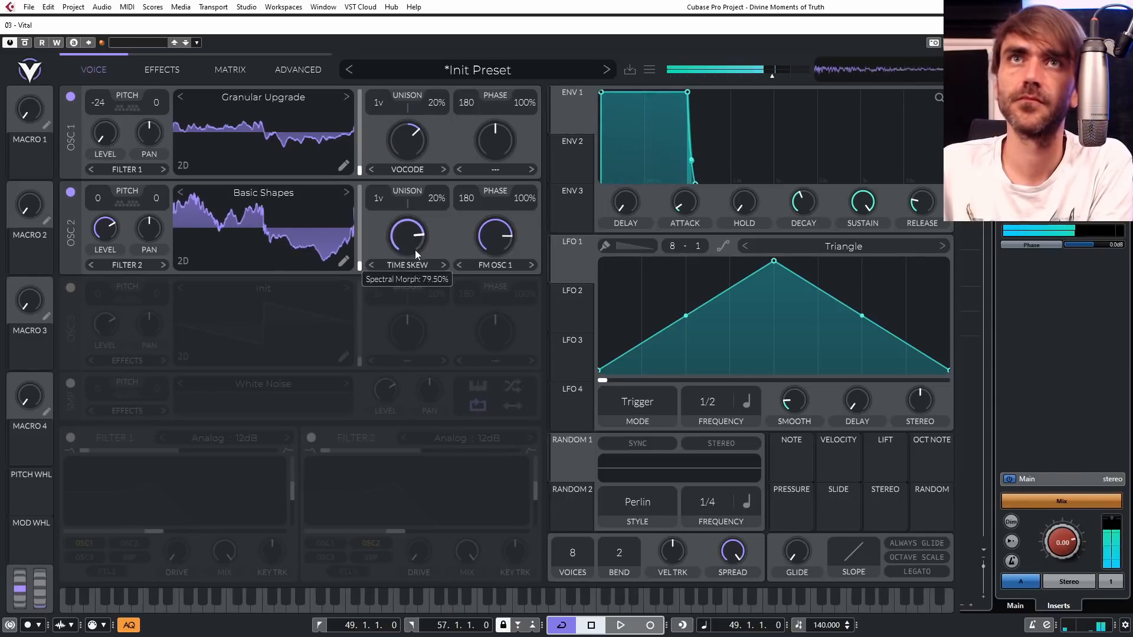
Snap oscillator 1's transpose to octaves and modulate it with Random 1 in stereo.
click(118, 113)
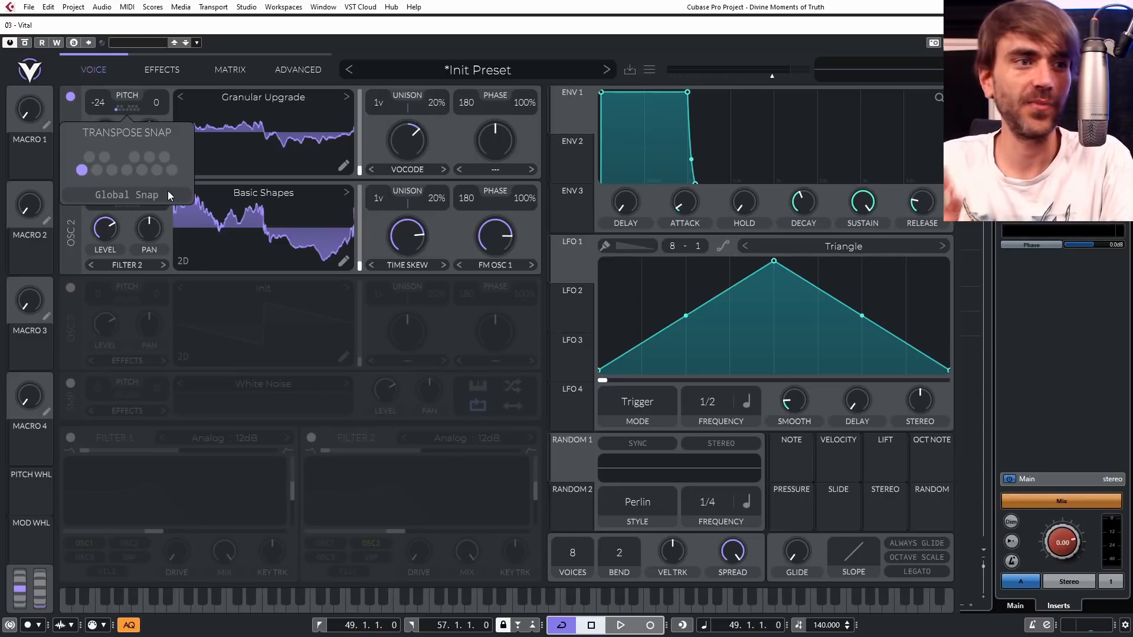
click(126, 73)
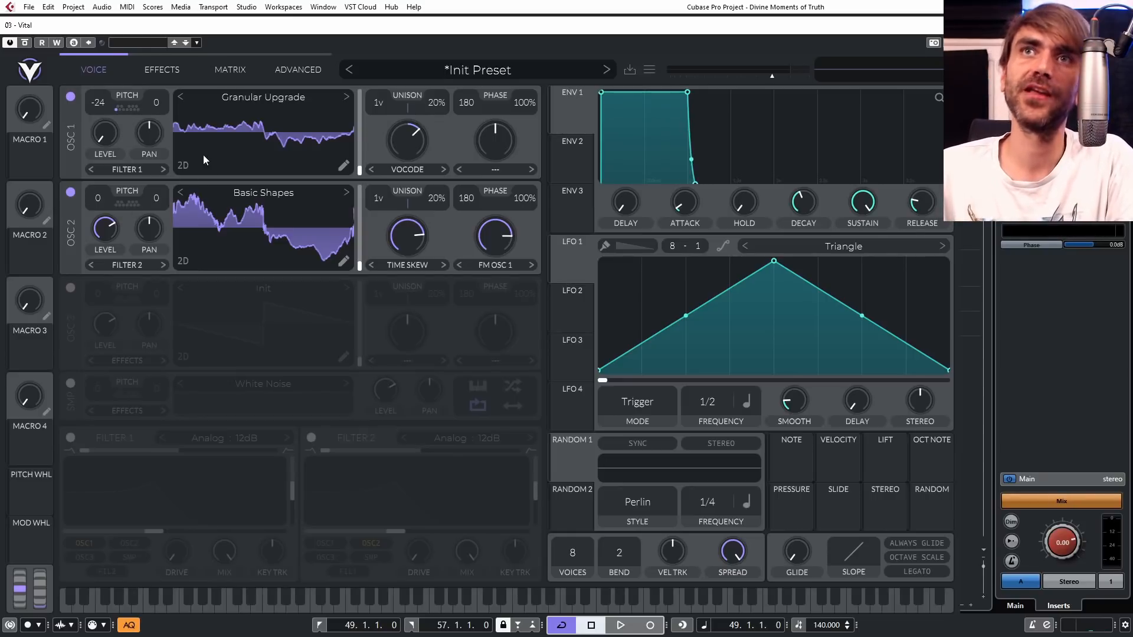
drag(566, 469, 99, 123)
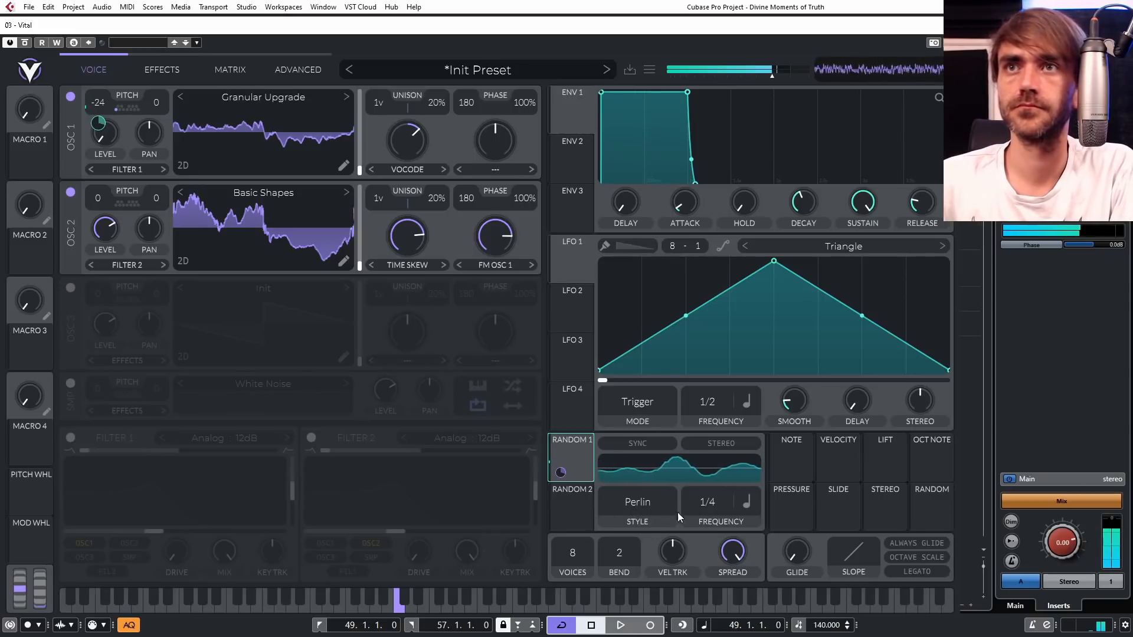
click(721, 442)
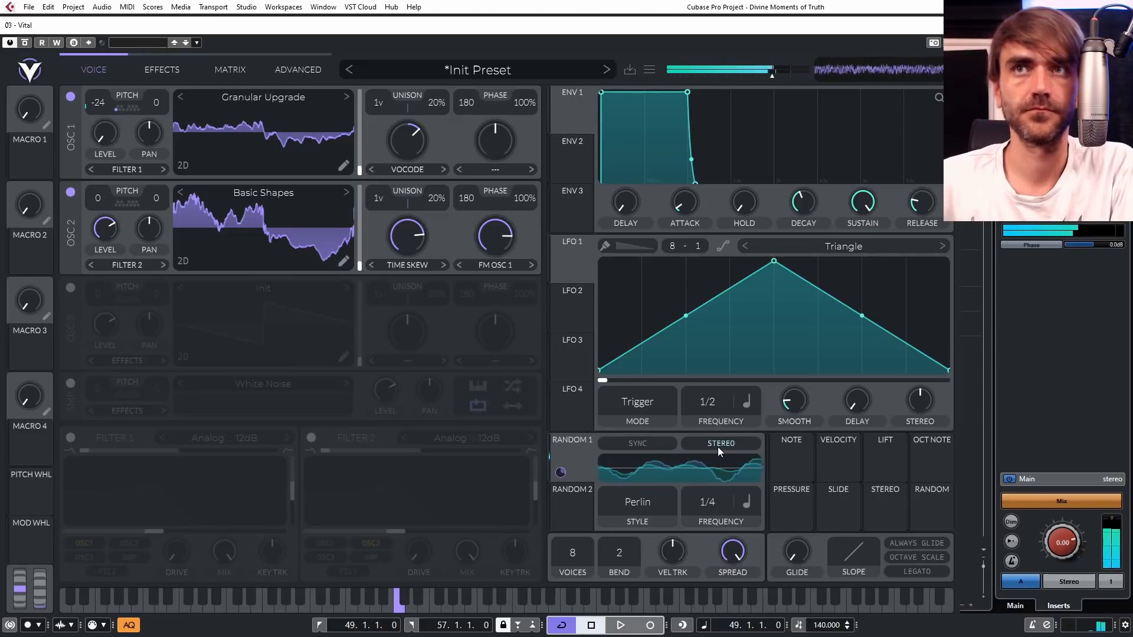
Modulate oscillator 2's Time Skew with Random 1 at a lowered base amount, and oscillator 1's Vocode with Random 2.
drag(560, 472, 404, 273)
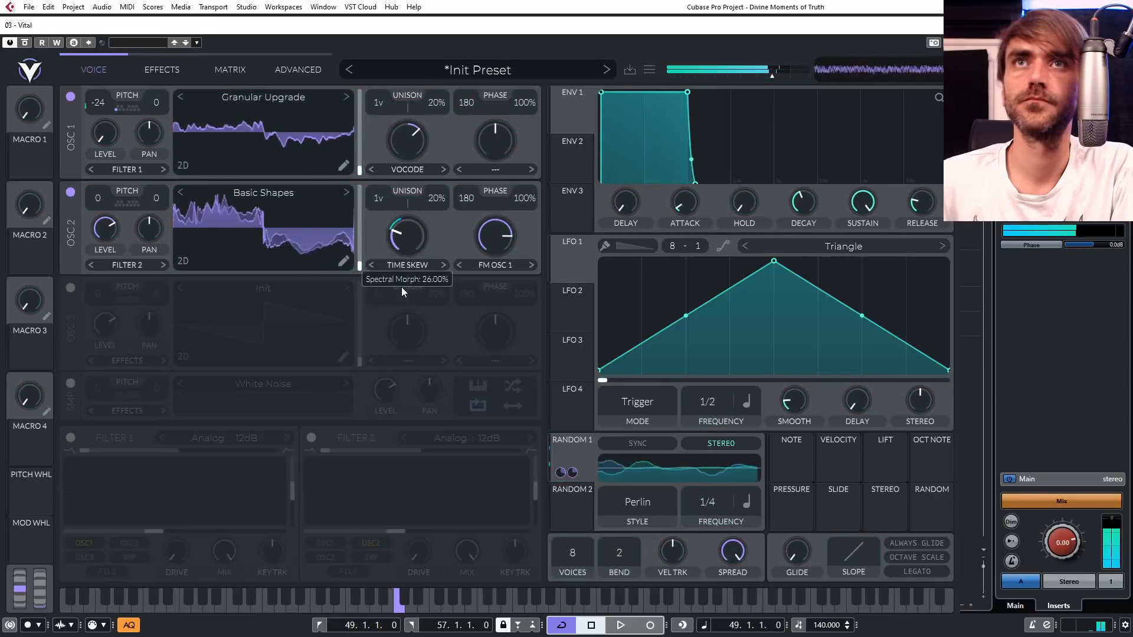
drag(409, 231, 413, 271)
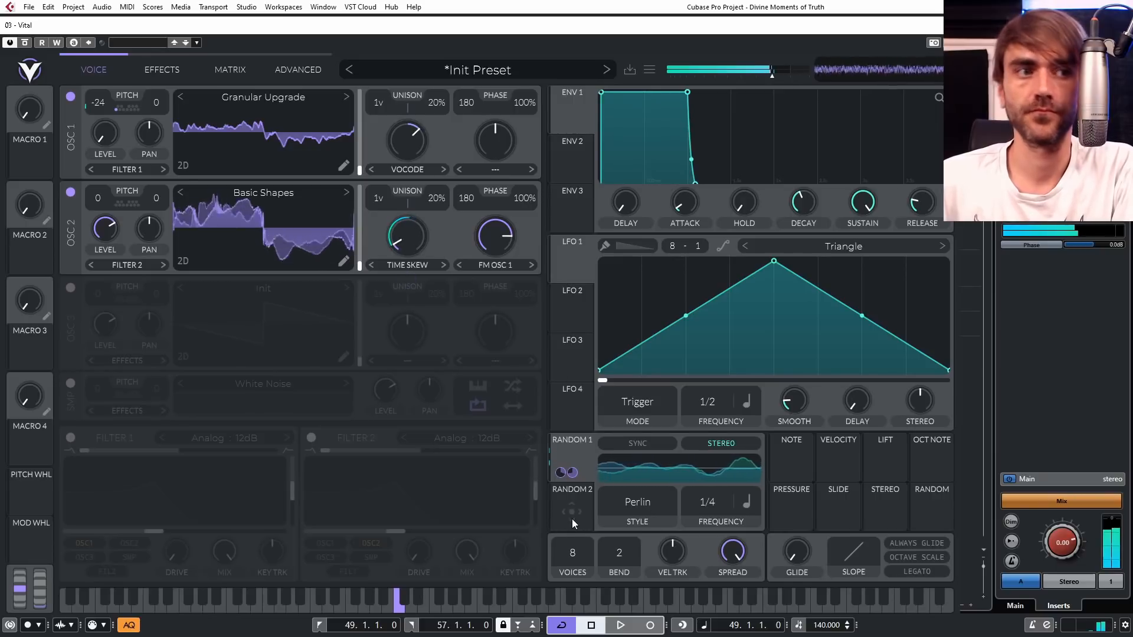
drag(566, 504, 413, 138)
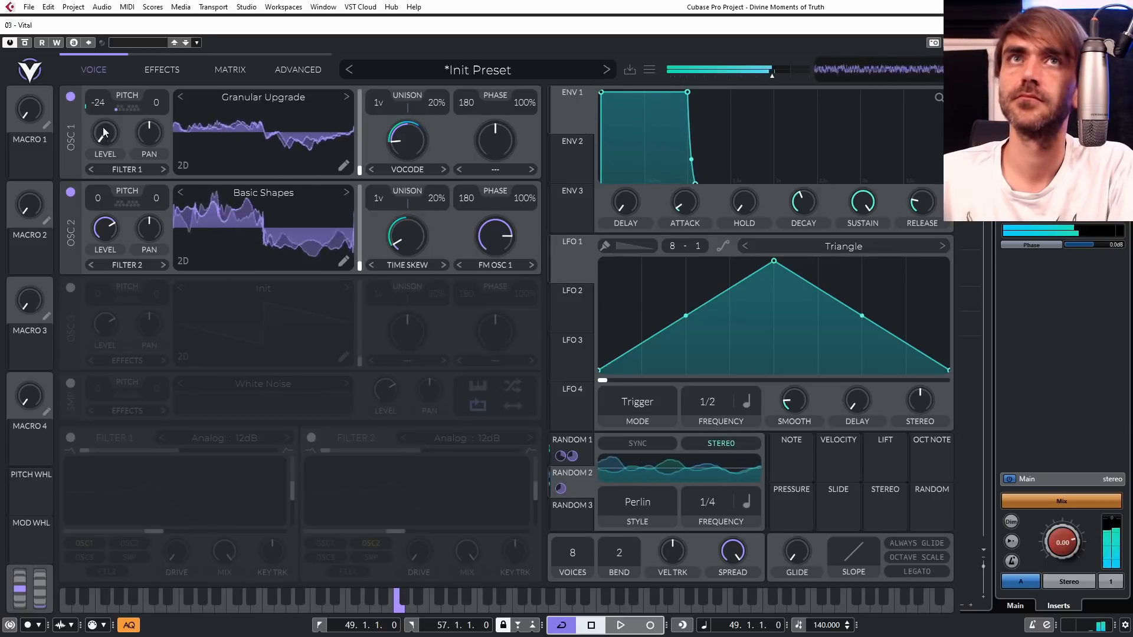
Modulate Filter 1's cutoff with Random 2 and Random 1, balancing the modulation amounts and lowering the base cutoff.
drag(571, 484, 148, 528)
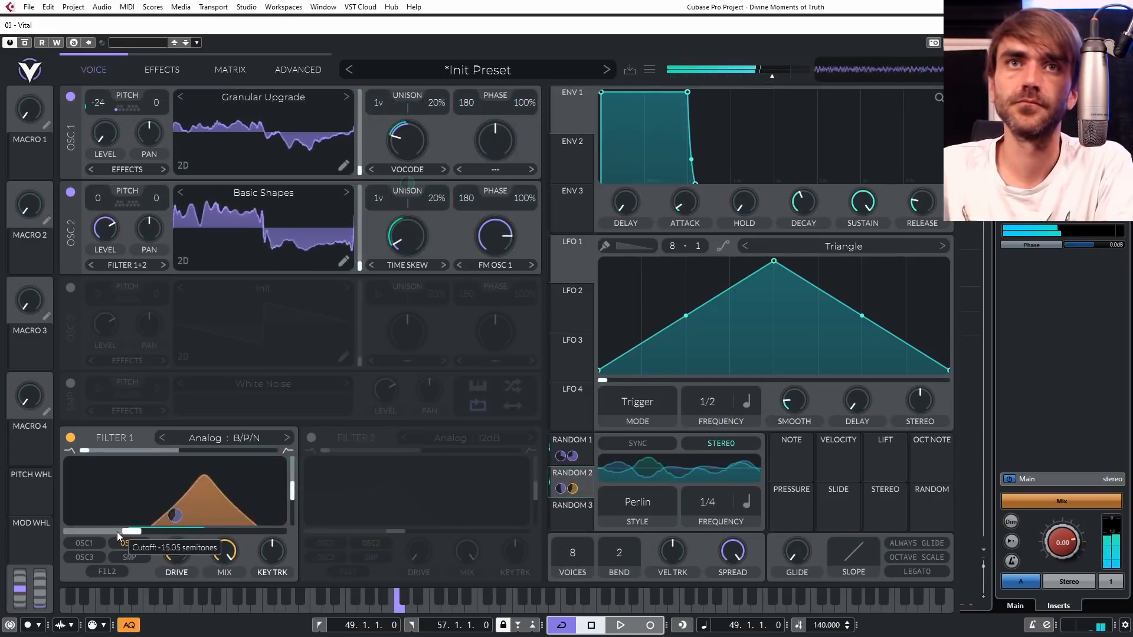
drag(571, 456, 188, 510)
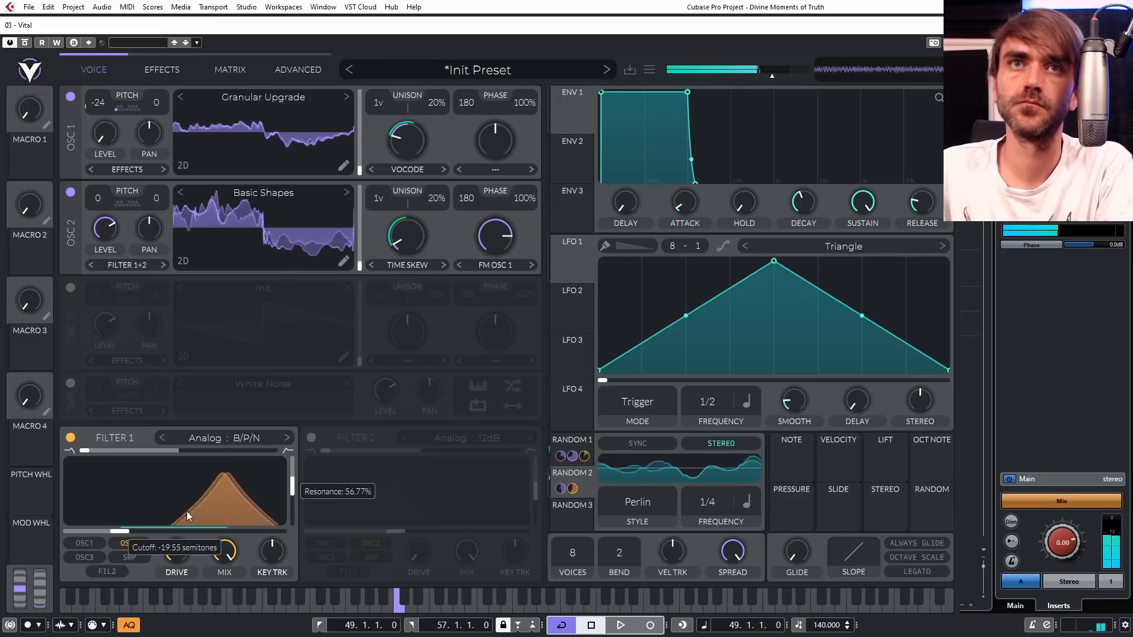
drag(585, 456, 585, 440)
drag(572, 490, 573, 485)
drag(121, 533, 100, 532)
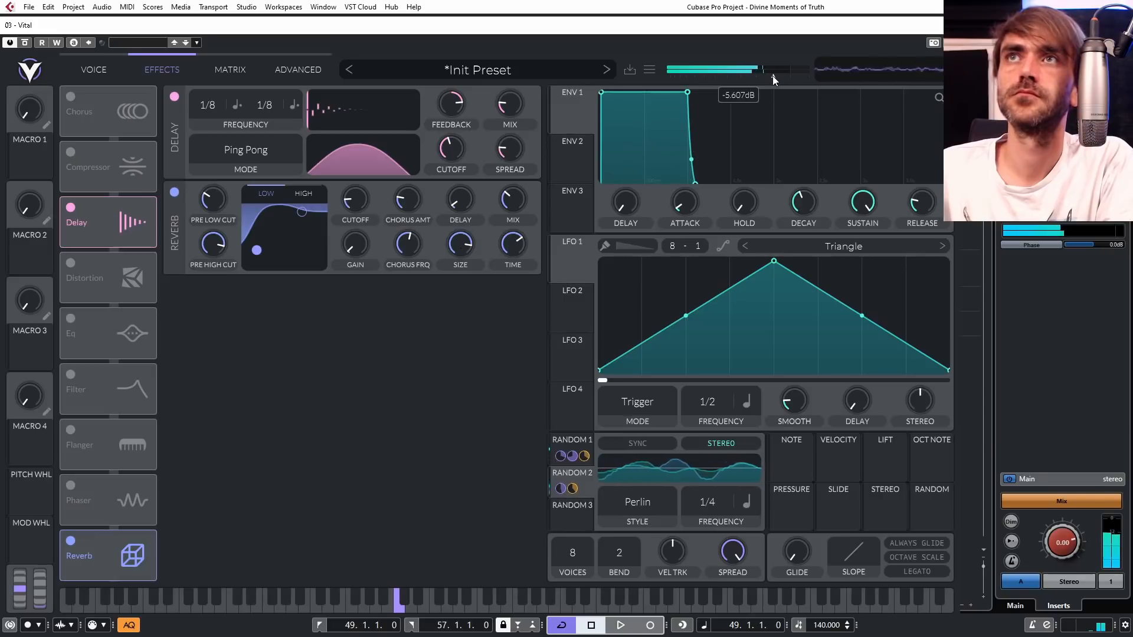
Return to the voice page and adjust the random modulator's frequency.
click(109, 69)
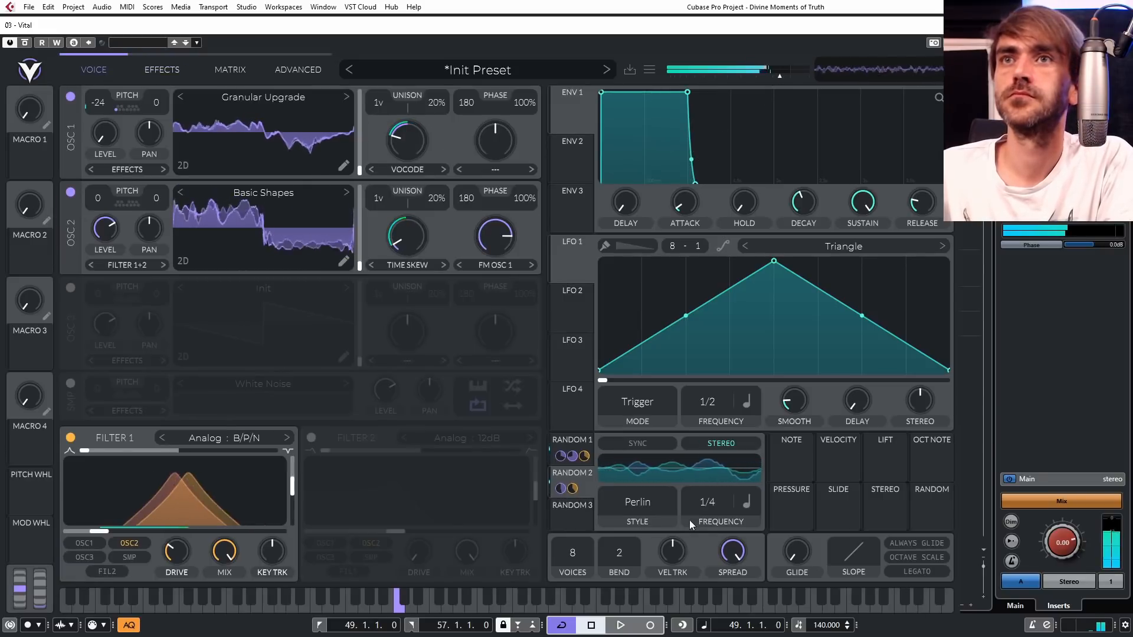
drag(713, 507, 697, 549)
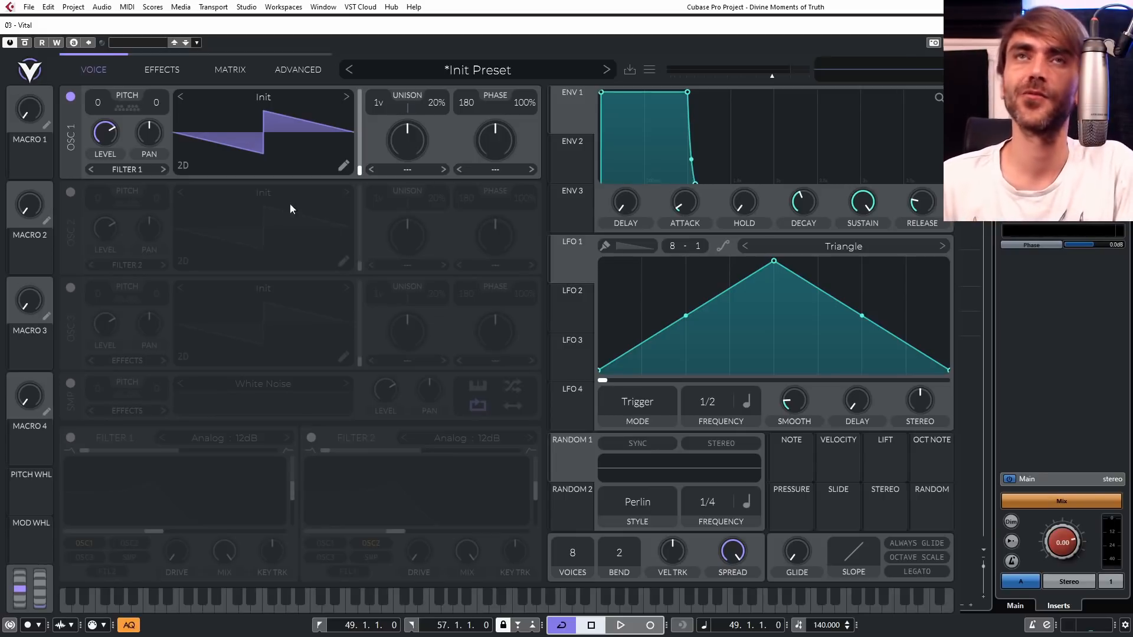
Generate oscillator 1's wavetable from the text "Glitch" with Text to Wavetable, using the English (US) voice.
right_click(225, 130)
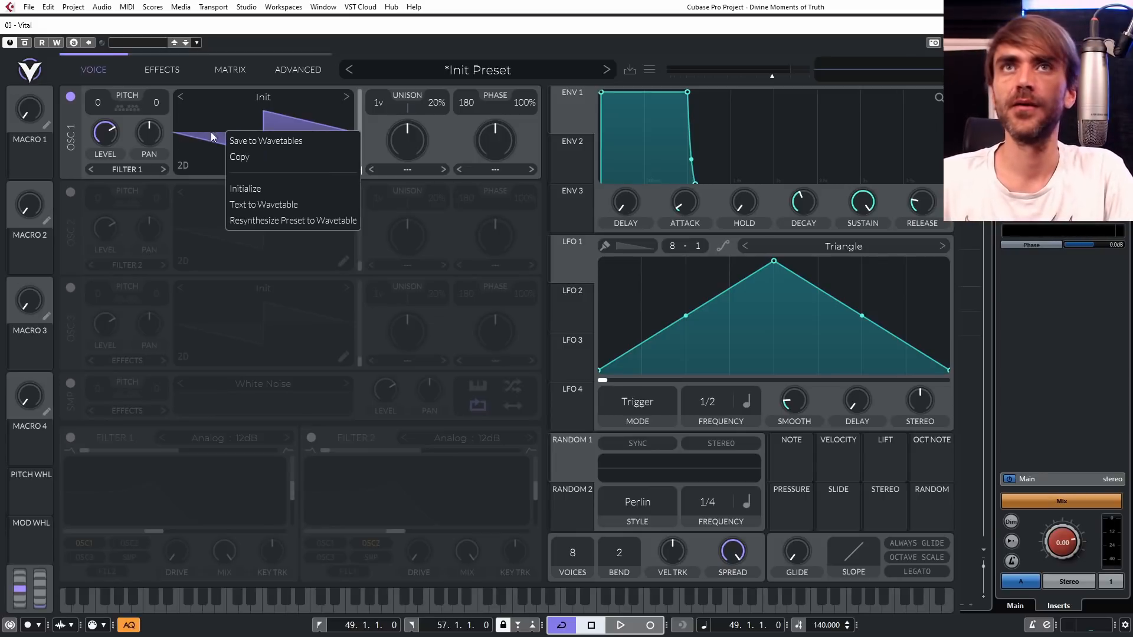
click(274, 206)
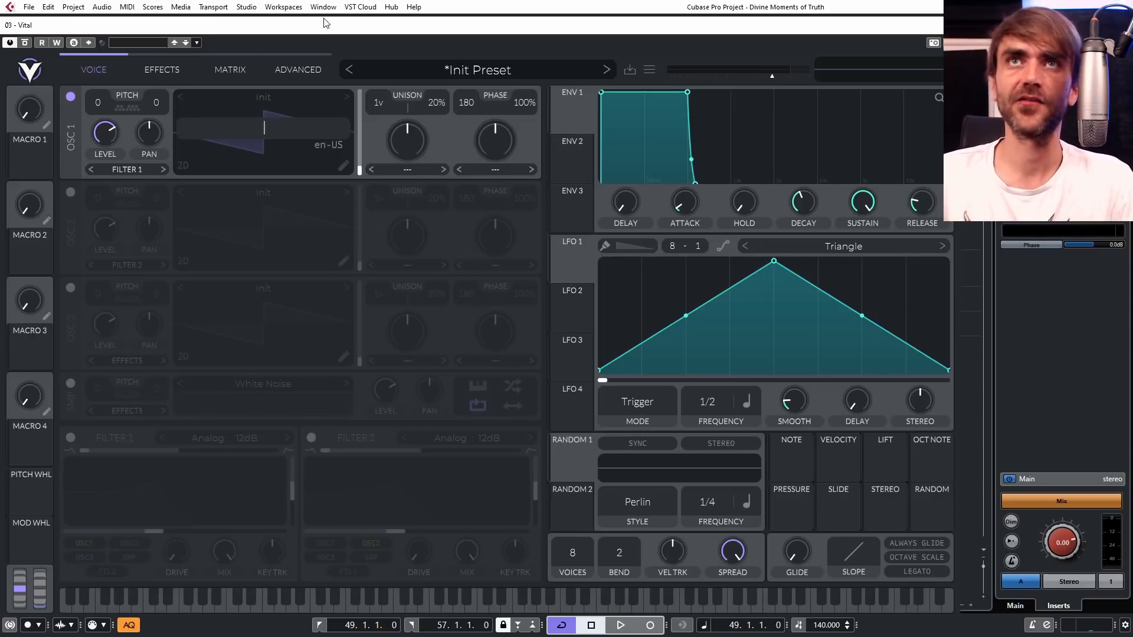
click(326, 146)
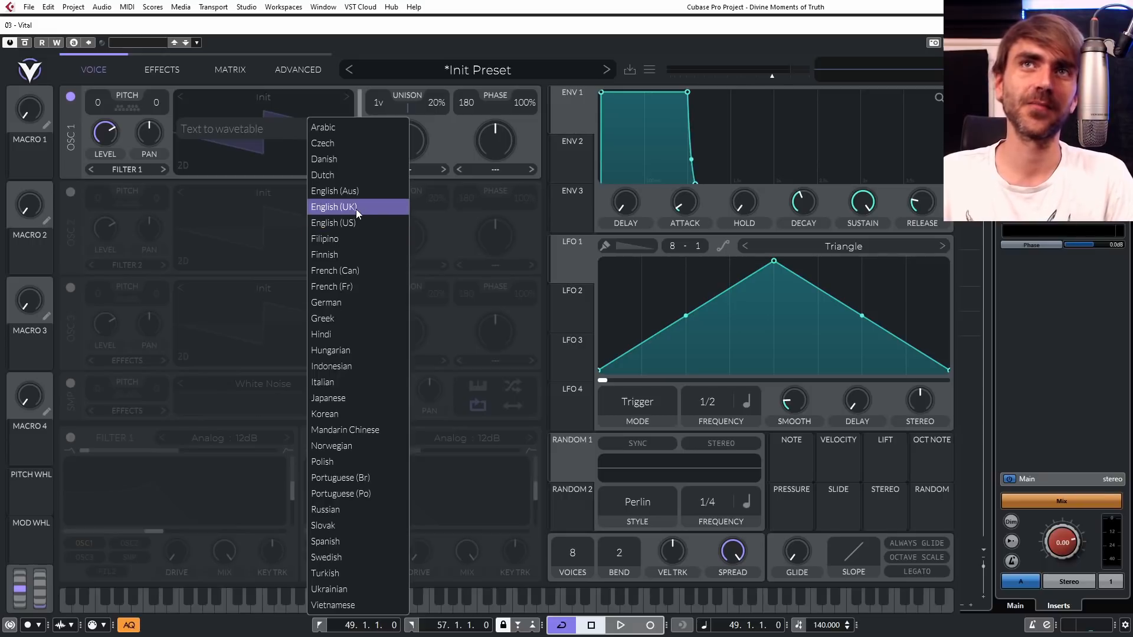
click(338, 190)
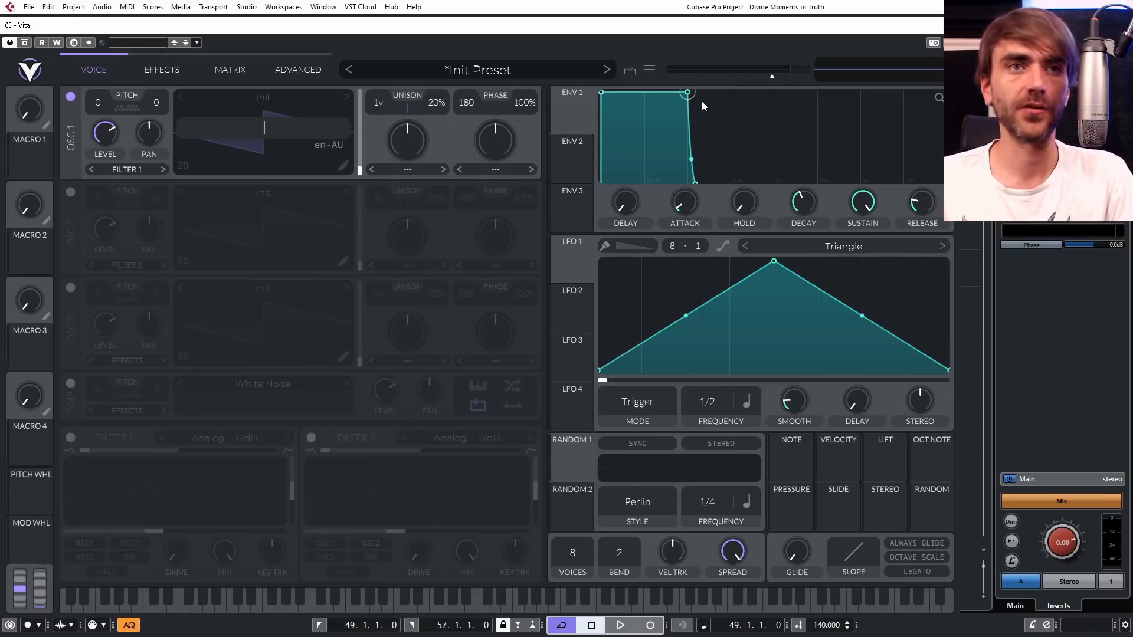
click(327, 147)
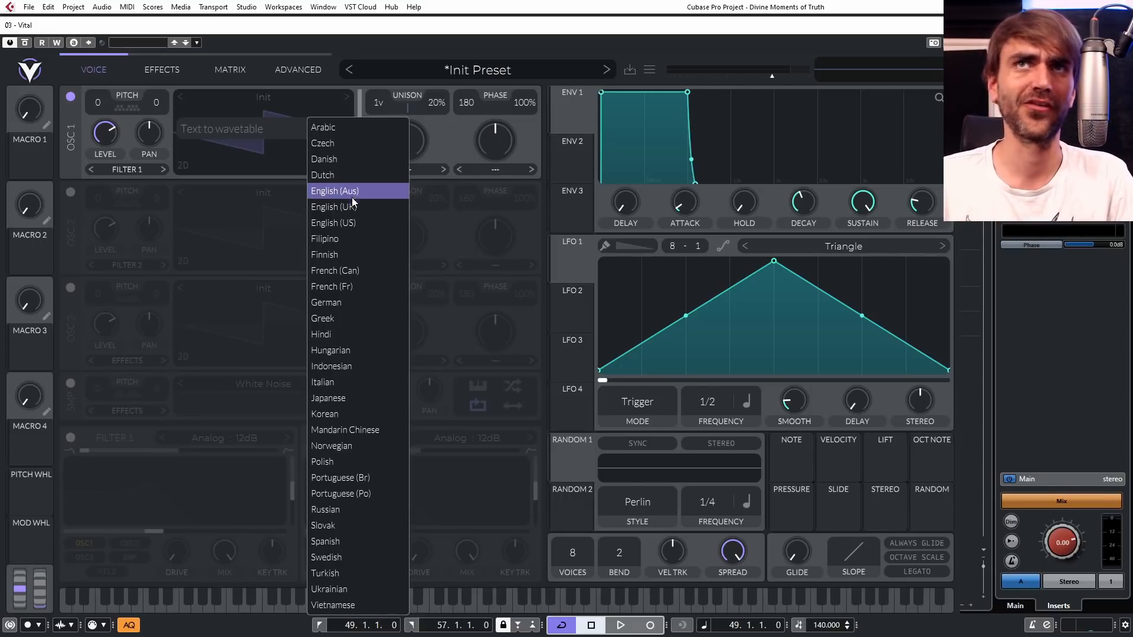
click(321, 224)
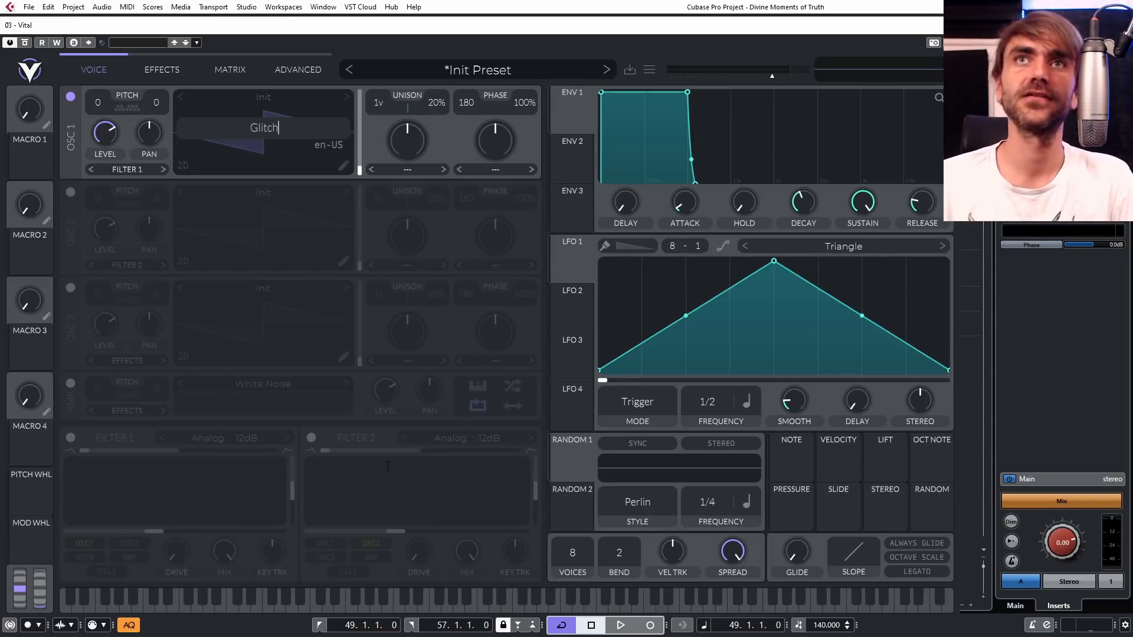
key(Return)
Modulate oscillator 1's wavetable position with LFO 1 and reshape the LFO's triangle into a rising ramp.
drag(571, 264, 358, 135)
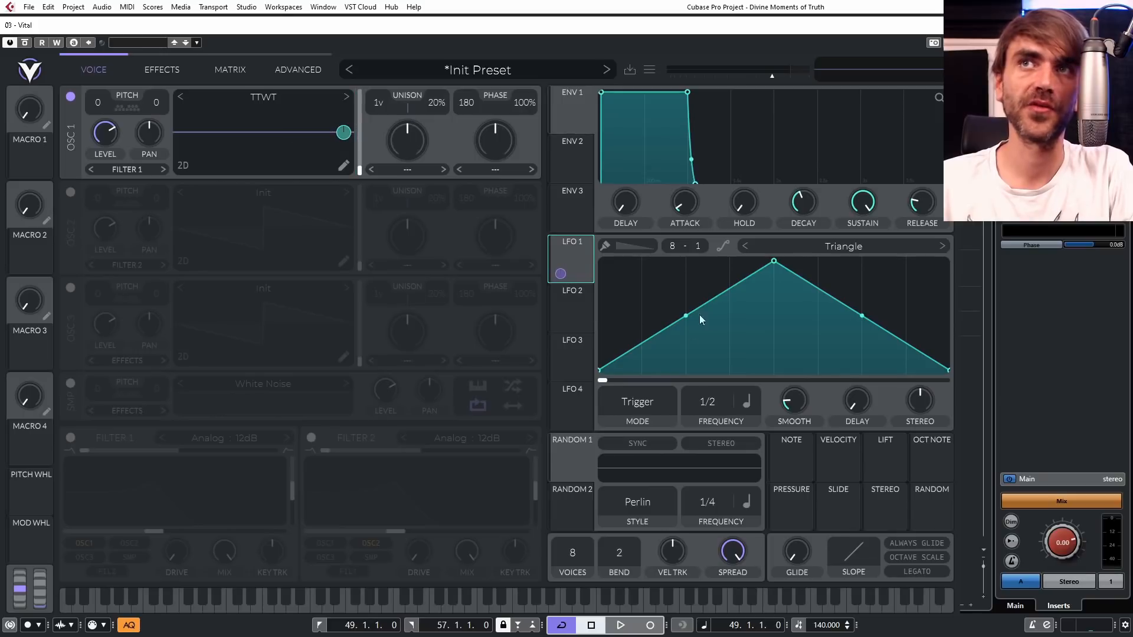
drag(774, 263, 978, 223)
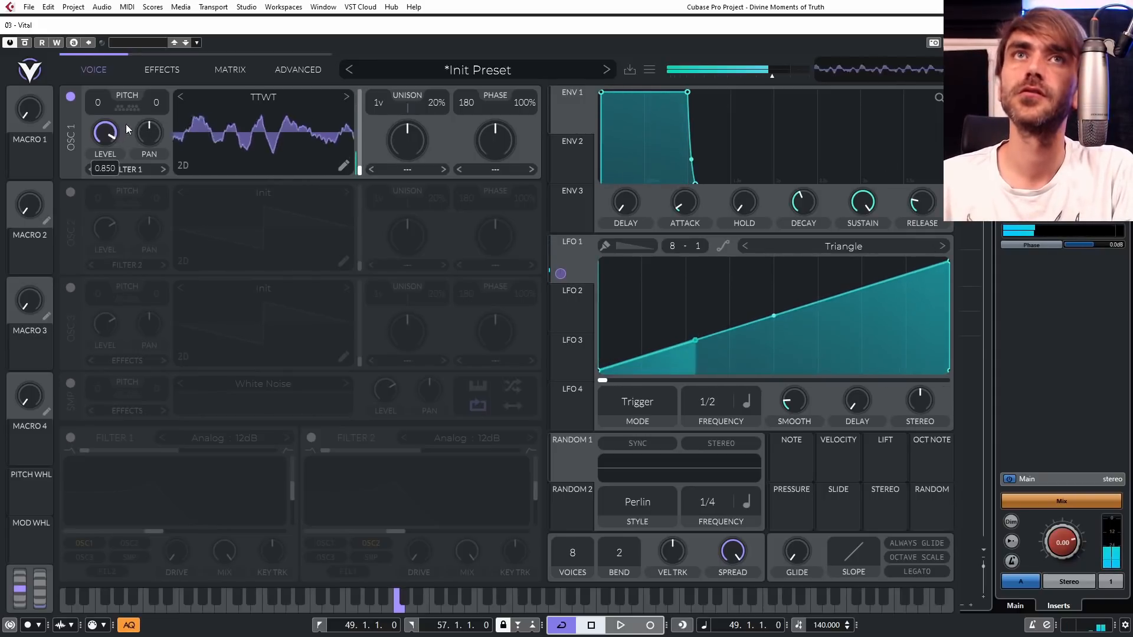
Lower oscillator 1's transpose to -12, try Vocode as its spectral morph, and switch to Form Scale at the default amount.
drag(96, 106, 92, 171)
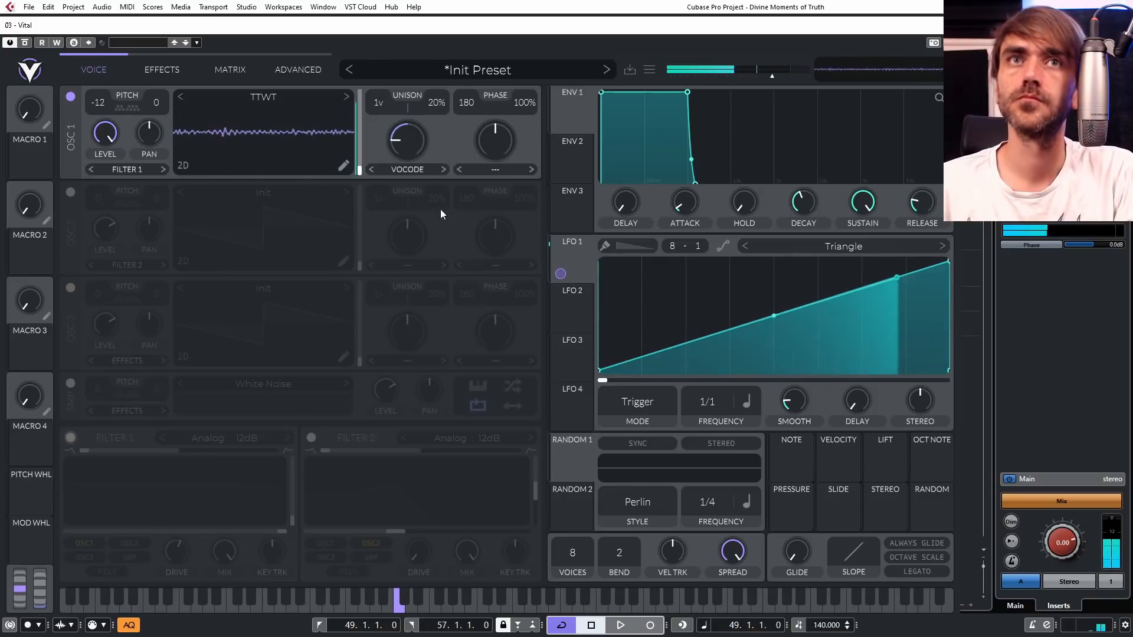
drag(387, 140, 419, 105)
click(443, 169)
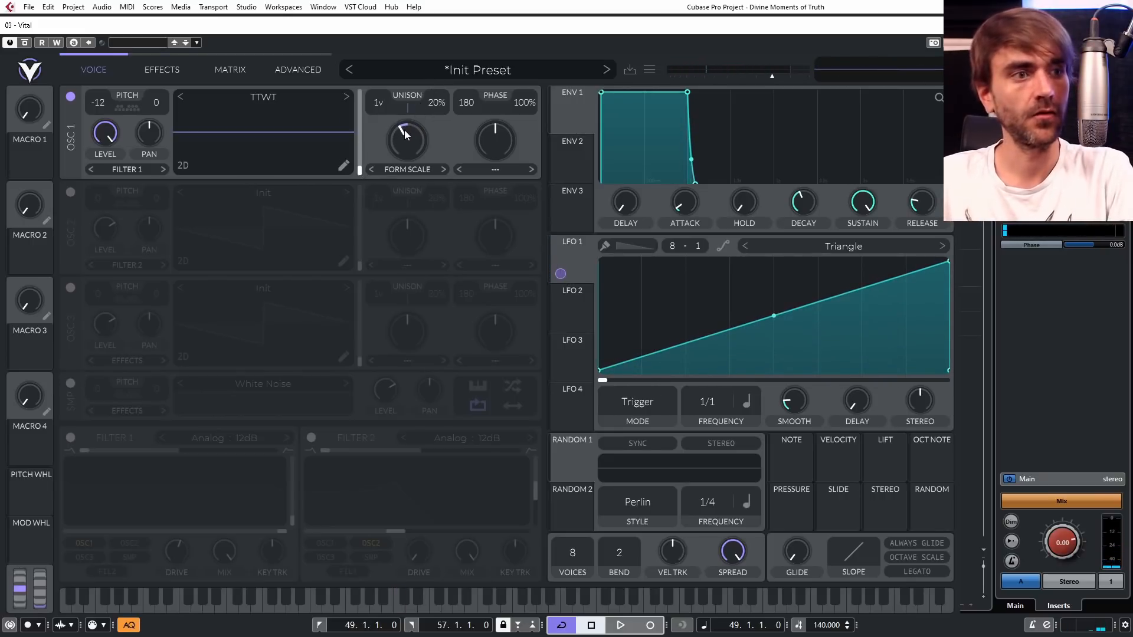
double_click(411, 144)
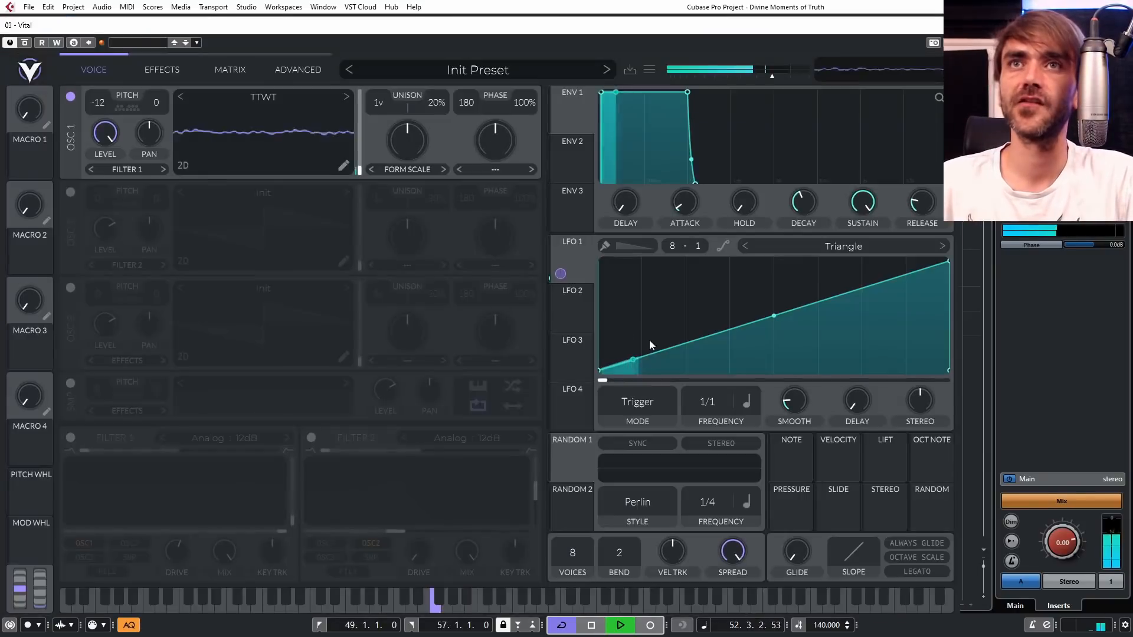
Set LFO 1 to Sync mode and reshape its curve into a gradual rise, a short plateau and a stepped fall.
click(628, 403)
click(631, 452)
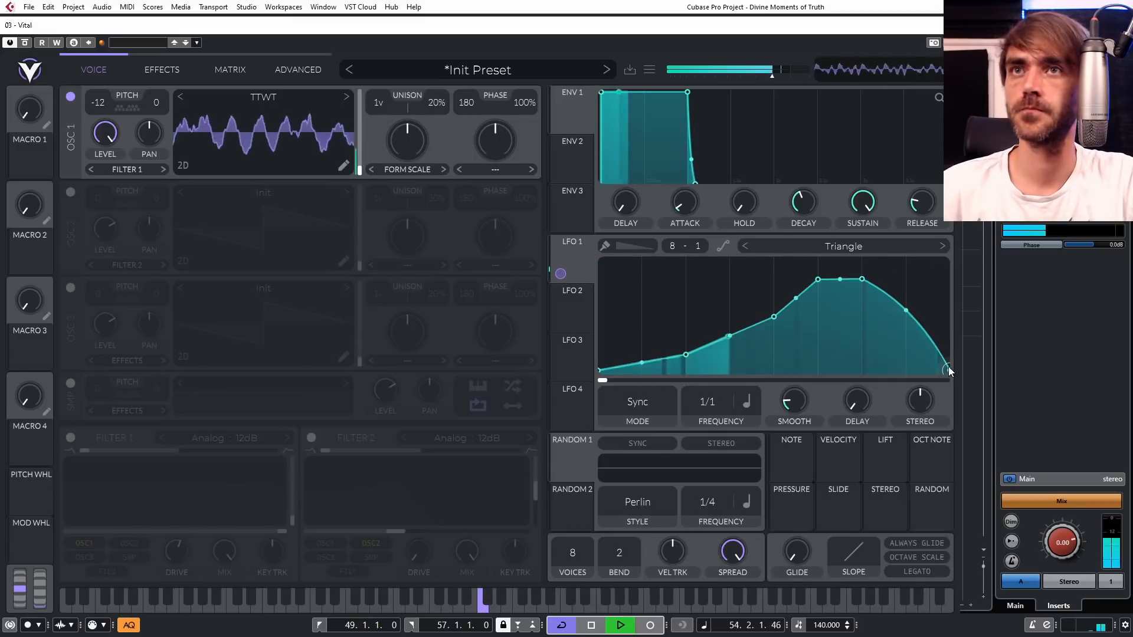
drag(908, 311, 936, 352)
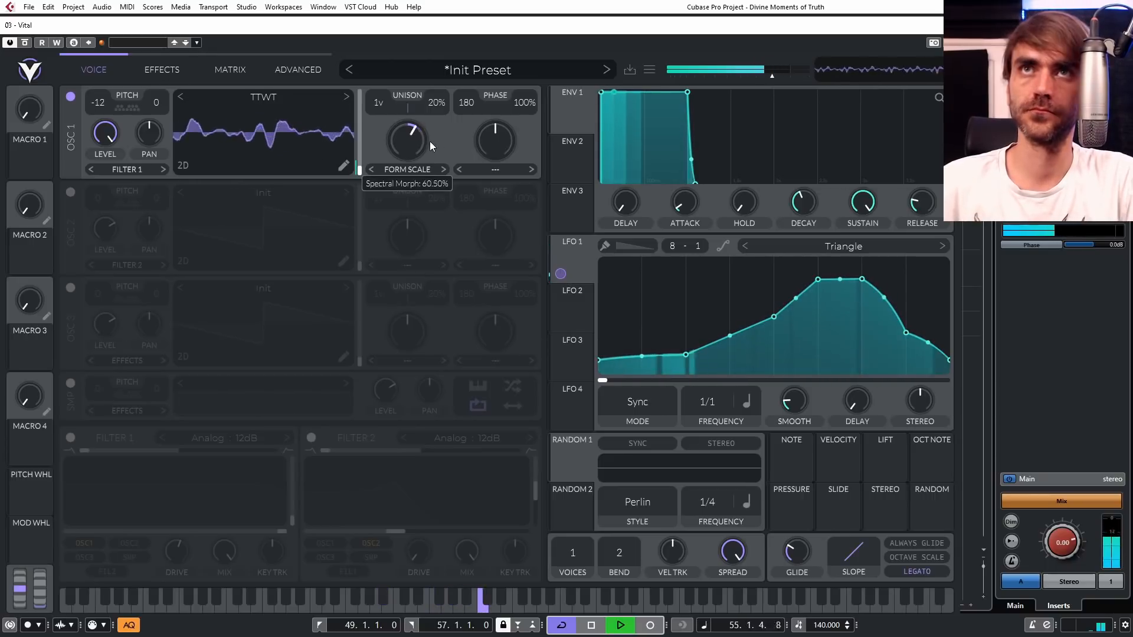
Modulate oscillator 1's spectral morph with Random 1 and balance the Vocode base amount.
mouse_move(426, 146)
mouse_down()
mouse_move(413, 164)
mouse_move(439, 130)
mouse_move(421, 157)
mouse_move(409, 140)
mouse_up()
drag(561, 472, 407, 174)
drag(405, 134, 403, 144)
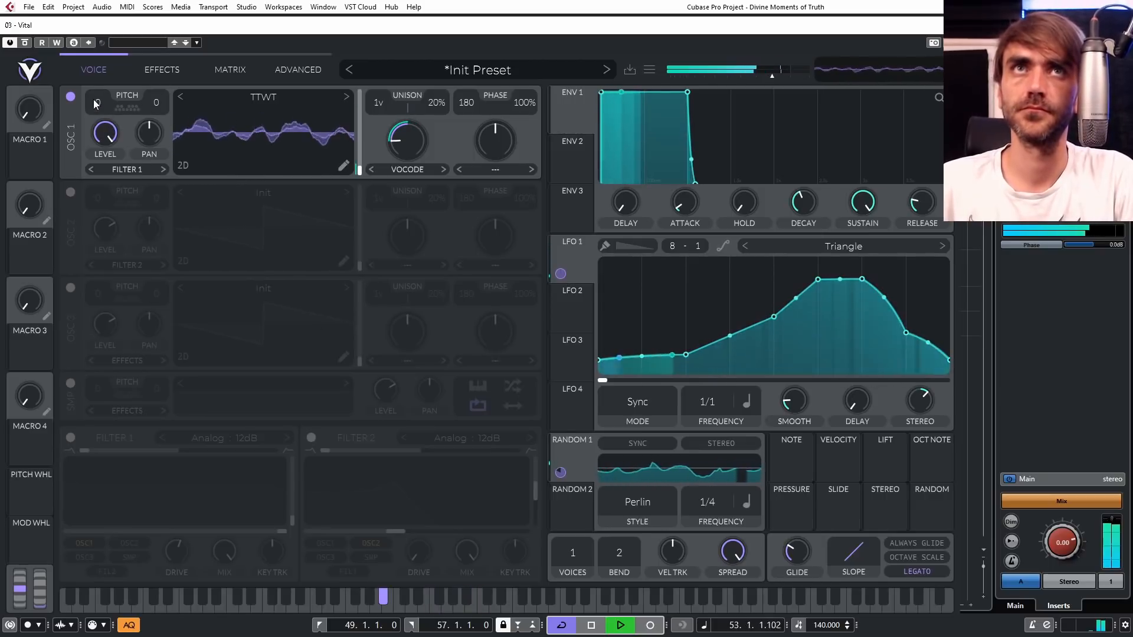
Raise oscillator 1's transpose to 12 and lower Vital's master volume to about -10.5 dB.
drag(98, 103, 121, 58)
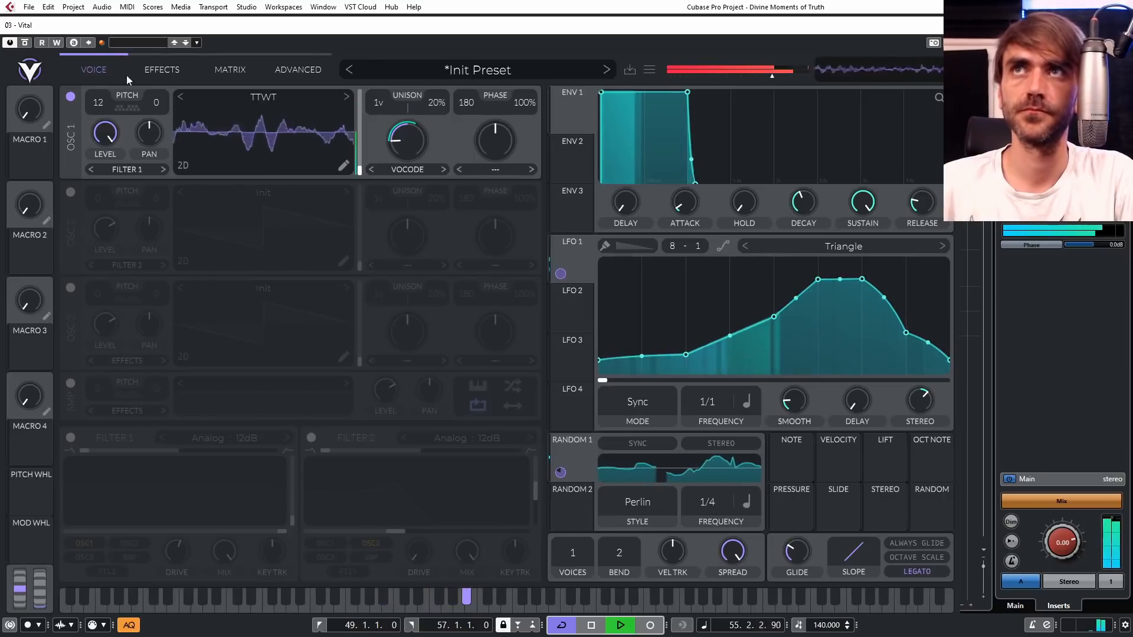
mouse_move(772, 83)
drag(771, 83, 762, 79)
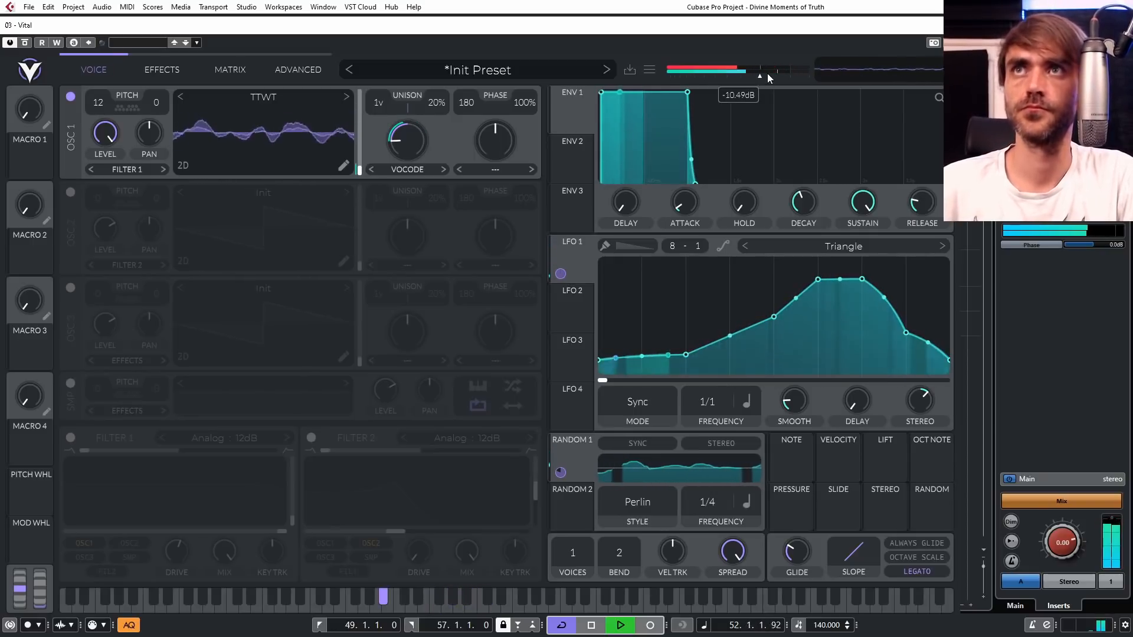
Duplicate the Vital 02 track in the Cubase project, open the copy's Vital instance, and stop playback.
click(948, 26)
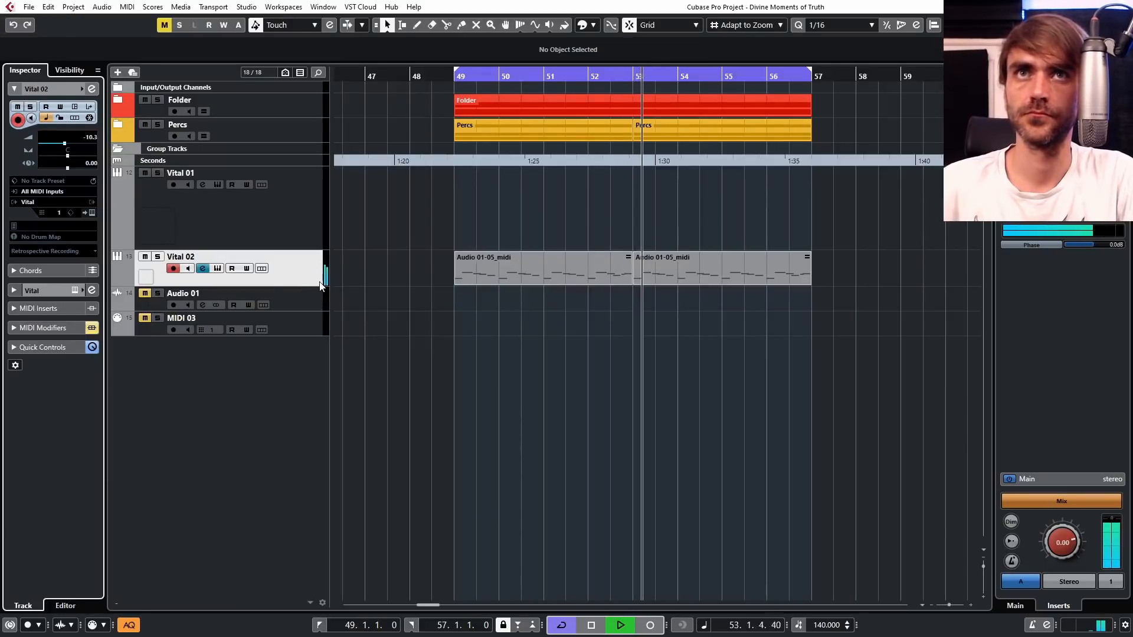
right_click(306, 259)
click(365, 299)
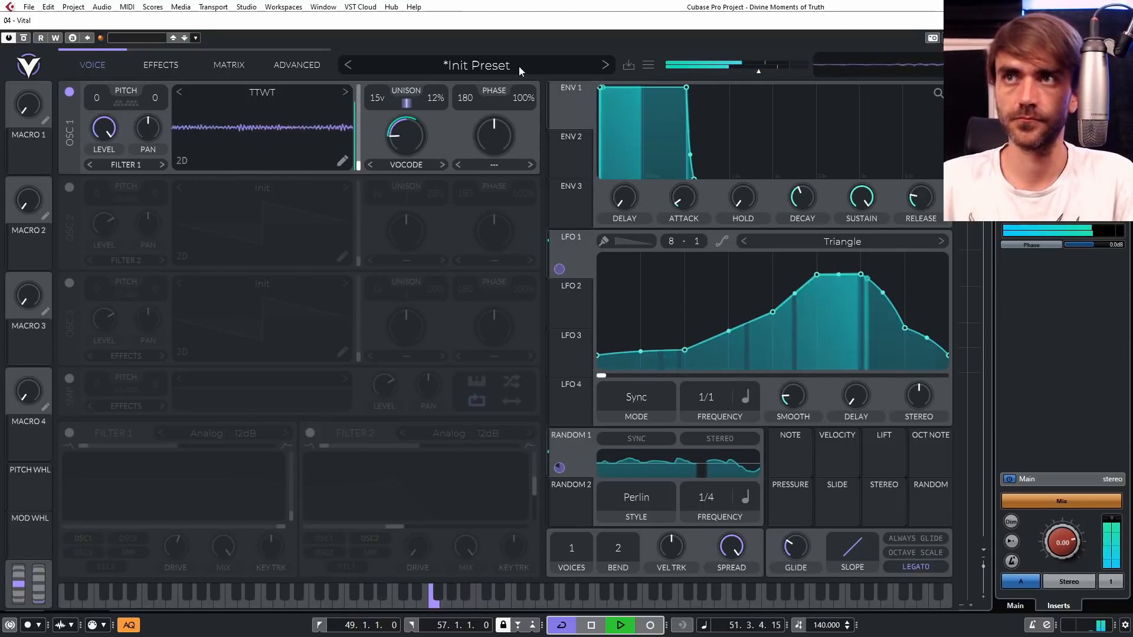
key(space)
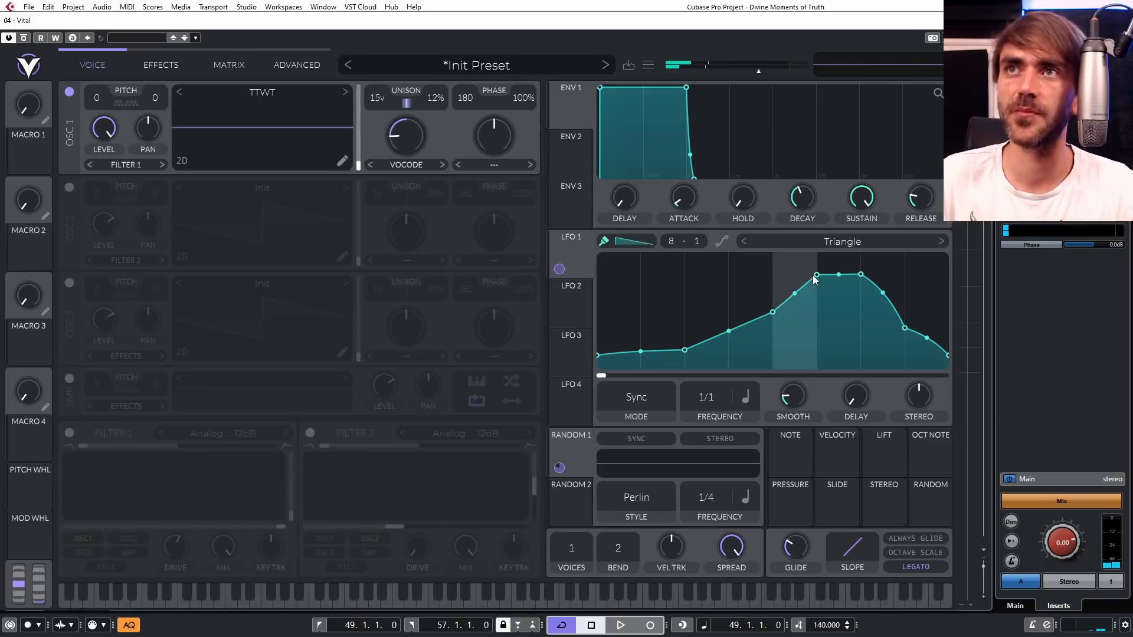
Reshape LFO 1's curve with a dip between two humps and return oscillator 1's Bend distortion to its neutral amount.
drag(819, 277, 819, 279)
ctrl+click(860, 276)
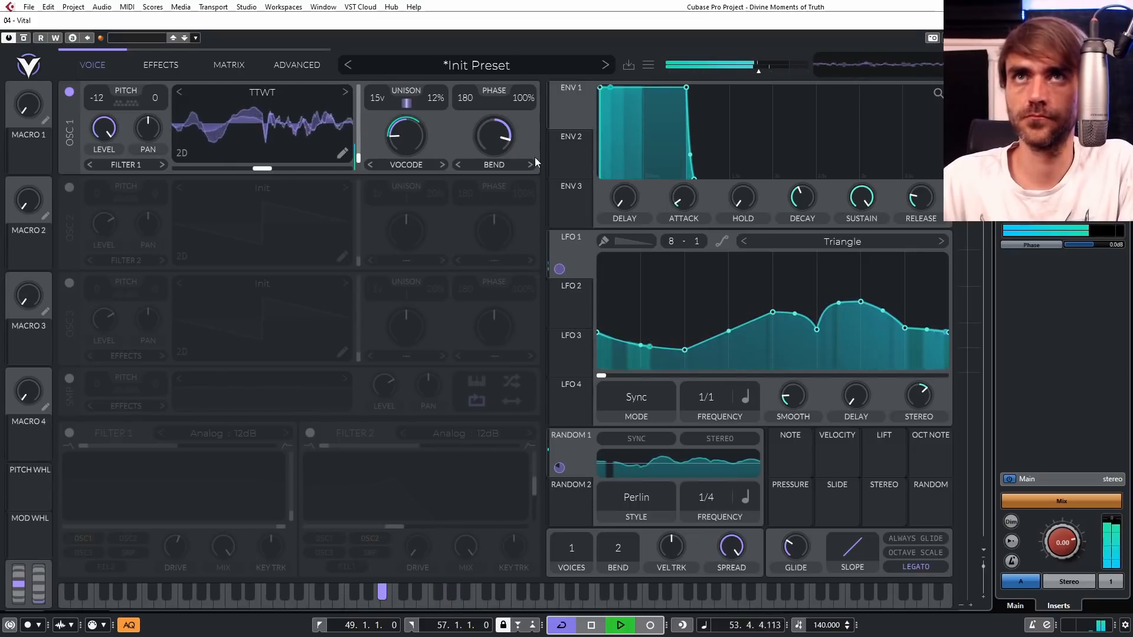
drag(506, 144, 481, 143)
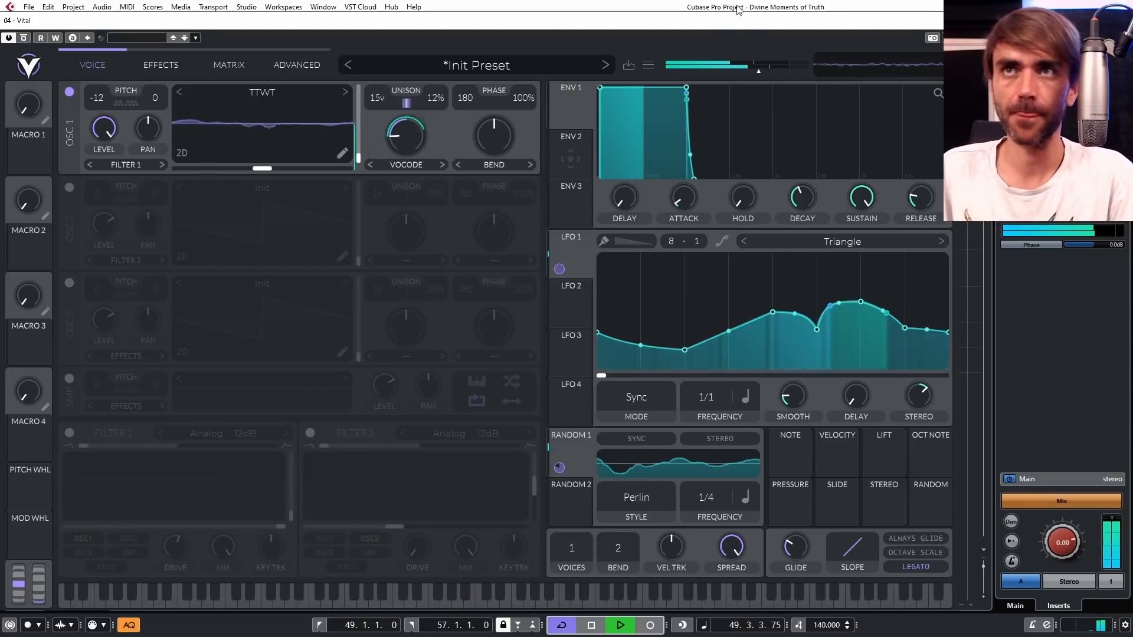
Set LFO 1 to the Saw Up shape in Sync mode with a frequency of 1/2.
right_click(249, 122)
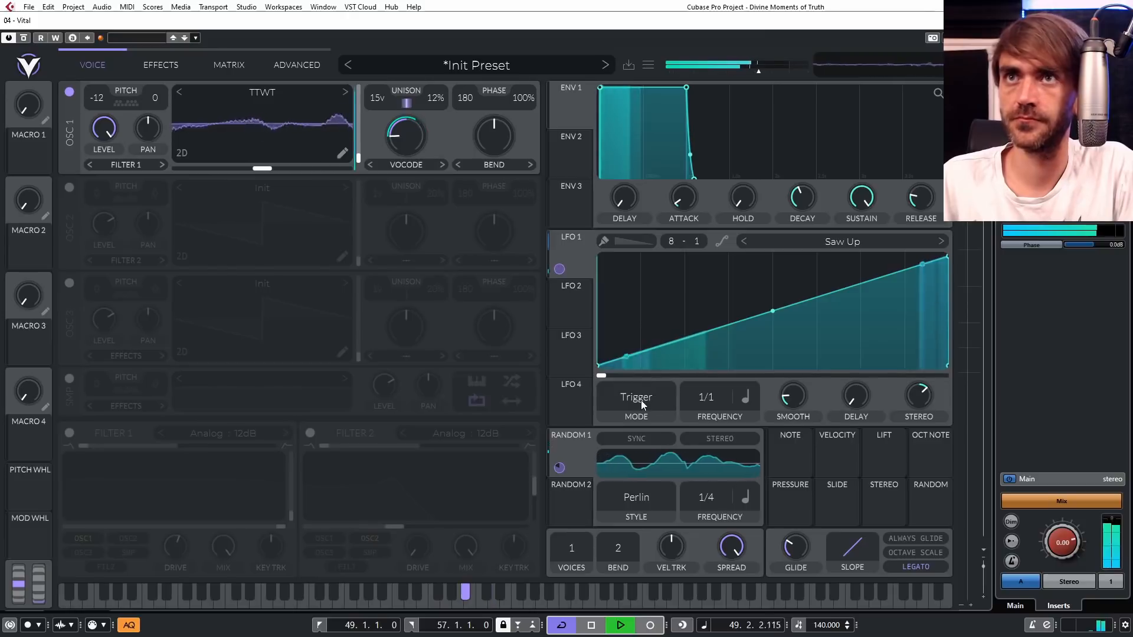
click(645, 402)
click(618, 448)
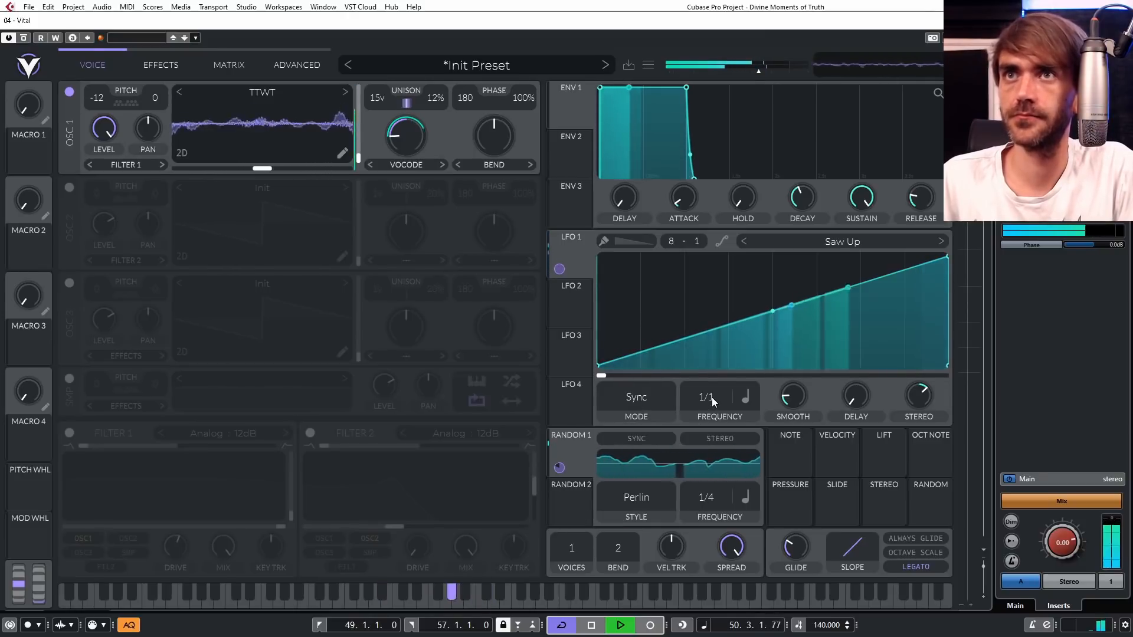
drag(712, 409, 719, 360)
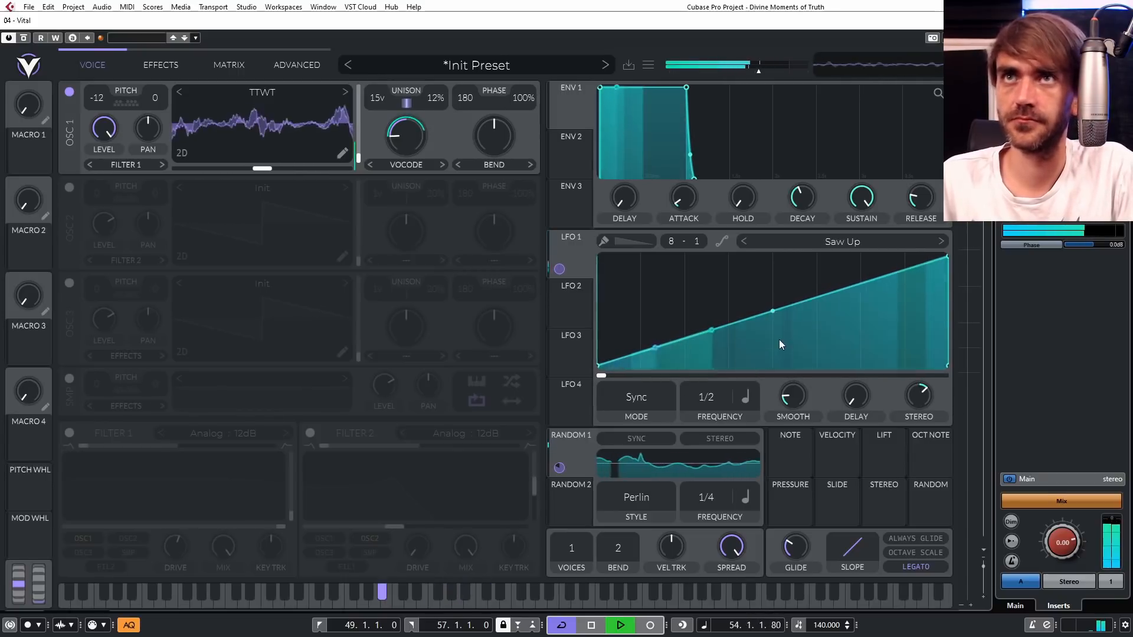
Switch LFO 1's frequency to seconds, set it to about 35.75 seconds, and modulate it with Random 1.
click(735, 409)
click(743, 420)
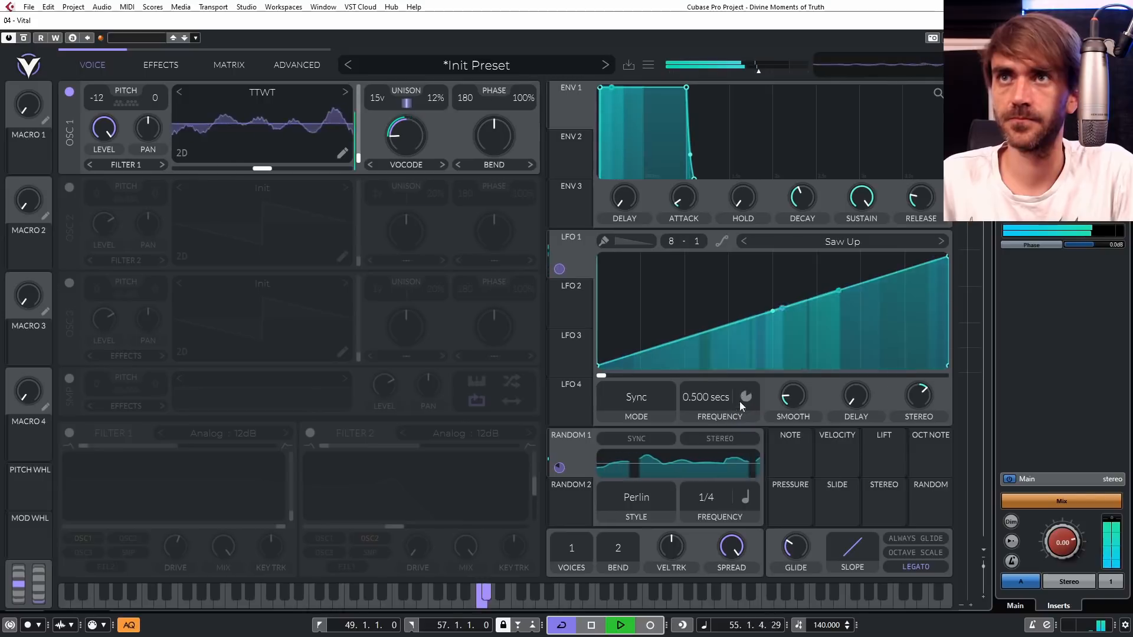
mouse_move(714, 396)
mouse_down()
mouse_move(731, 377)
mouse_move(704, 428)
mouse_move(698, 398)
mouse_move(720, 376)
mouse_move(708, 404)
mouse_up()
mouse_move(559, 468)
mouse_down()
mouse_move(724, 413)
mouse_move(702, 404)
mouse_up()
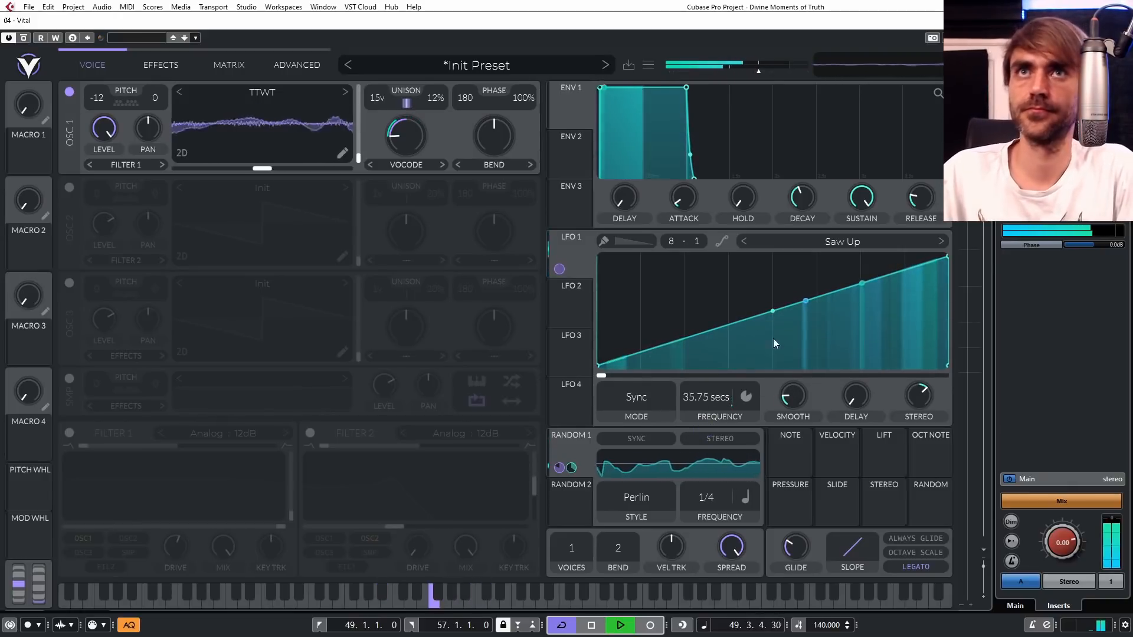
Reset oscillator 1's transpose to 0 and set LFO 1's frequency to about 42.22 seconds.
double_click(96, 103)
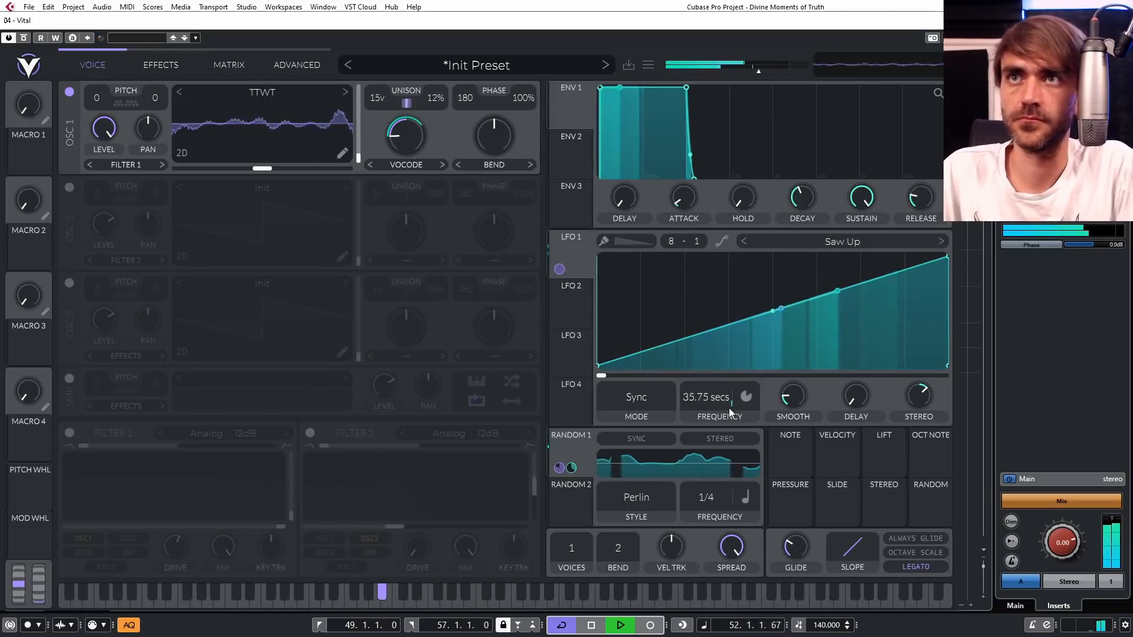
mouse_move(704, 399)
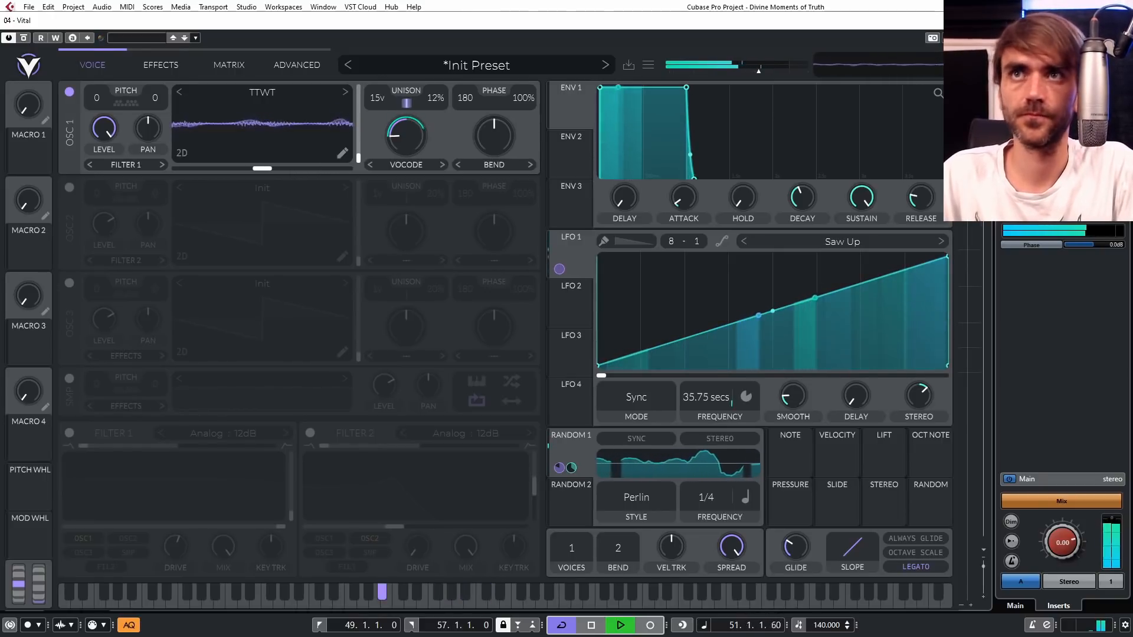
scroll(712, 394, up, 5)
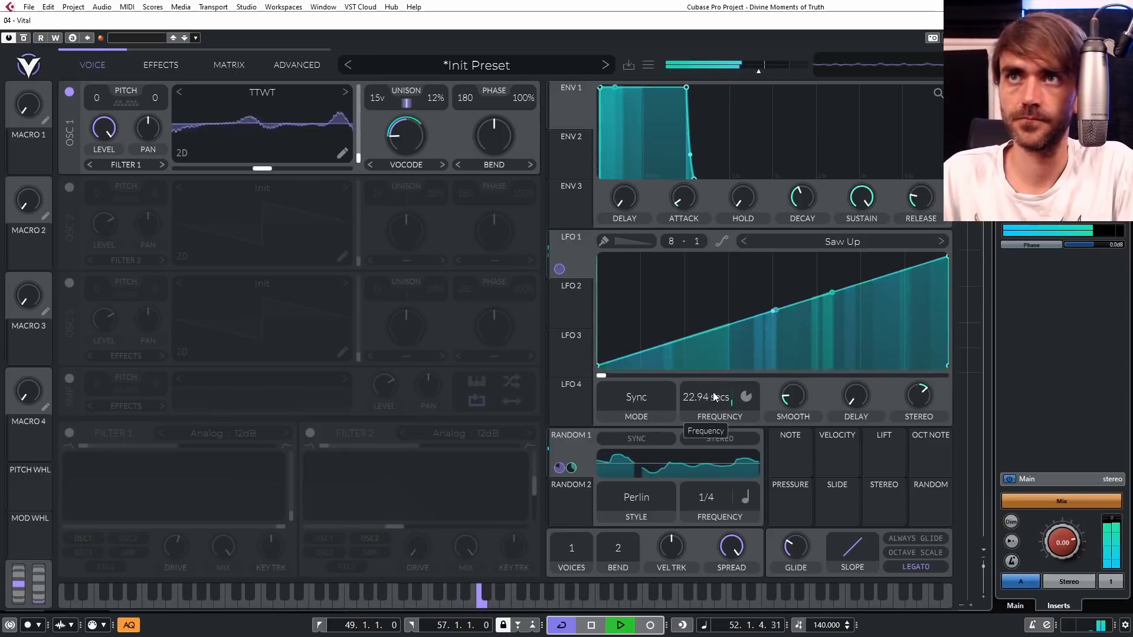
scroll(706, 399, down, 5)
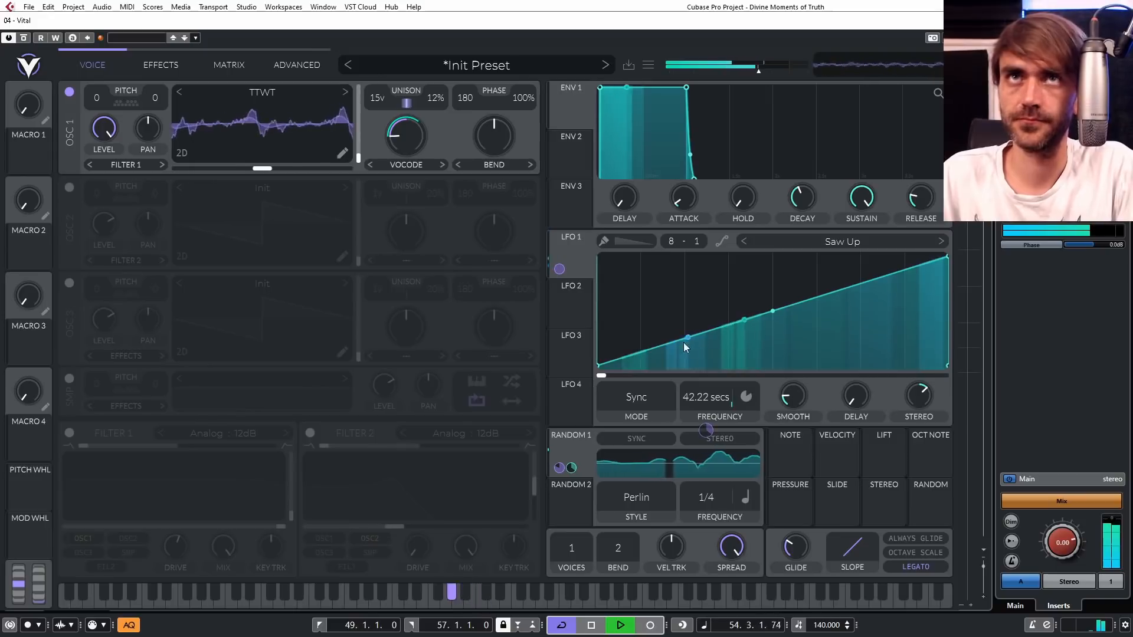
Enable stereo for Random 1 and run Text to Wavetable on oscillator 1 again.
click(724, 437)
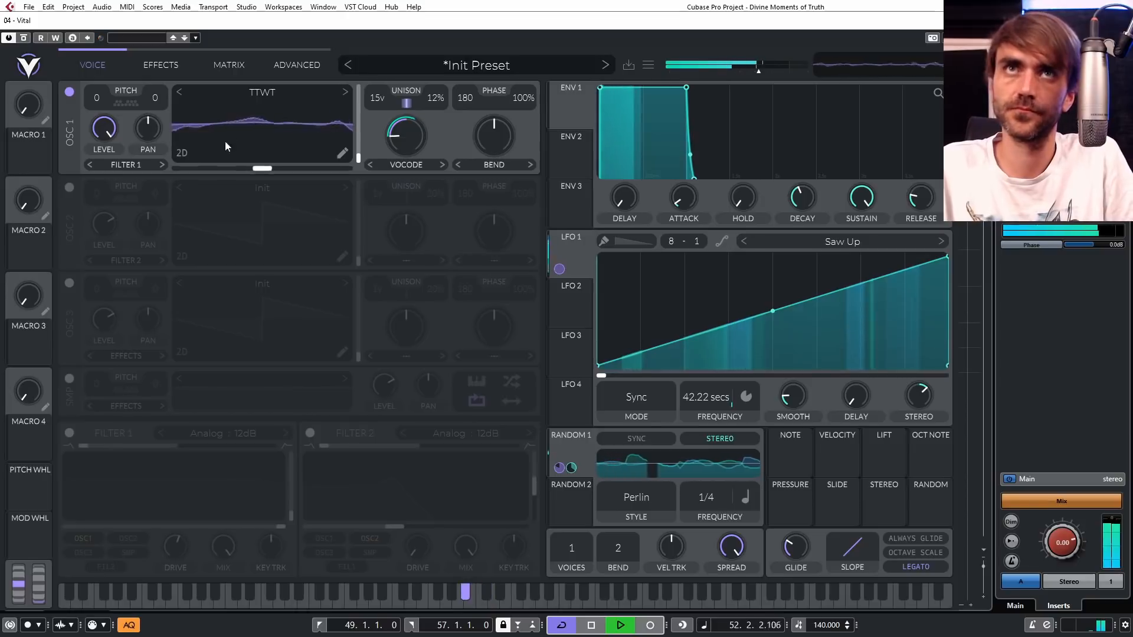
right_click(243, 111)
click(277, 168)
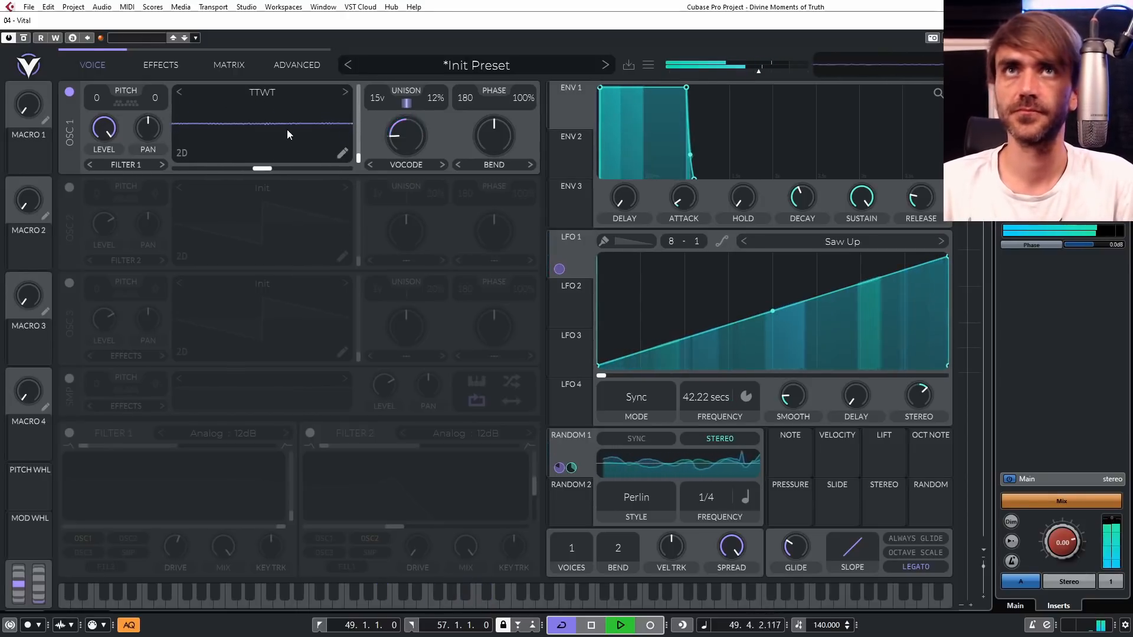
Lower oscillator 1's transpose to -12 and raise Vital's master volume to about -5.4 dB.
drag(97, 99, 100, 176)
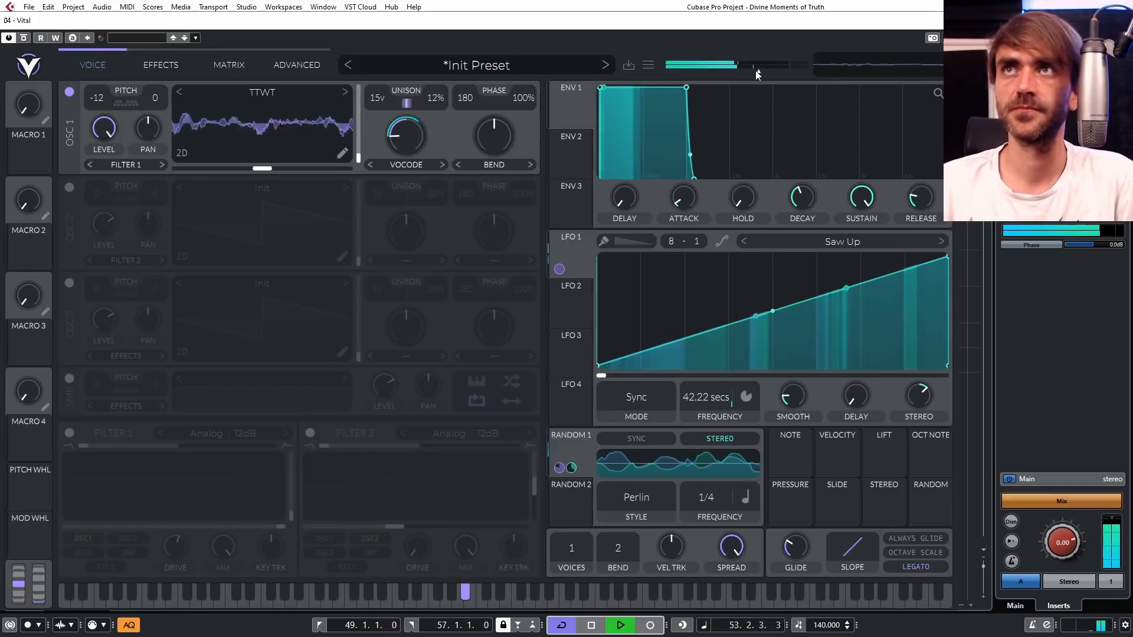
drag(757, 74, 772, 74)
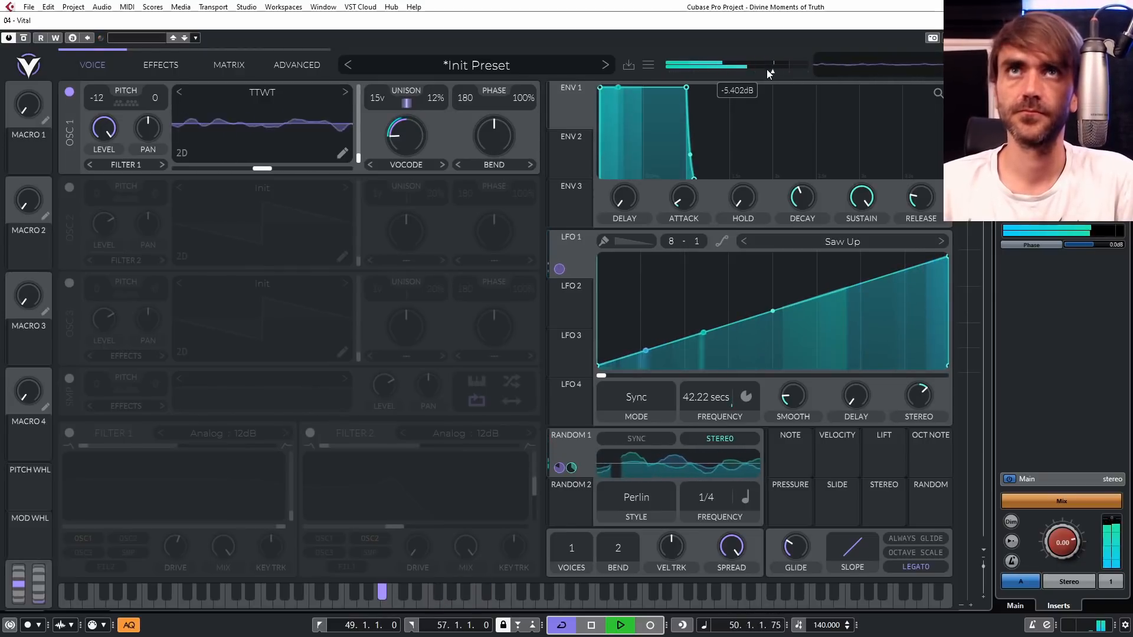
right_click(247, 127)
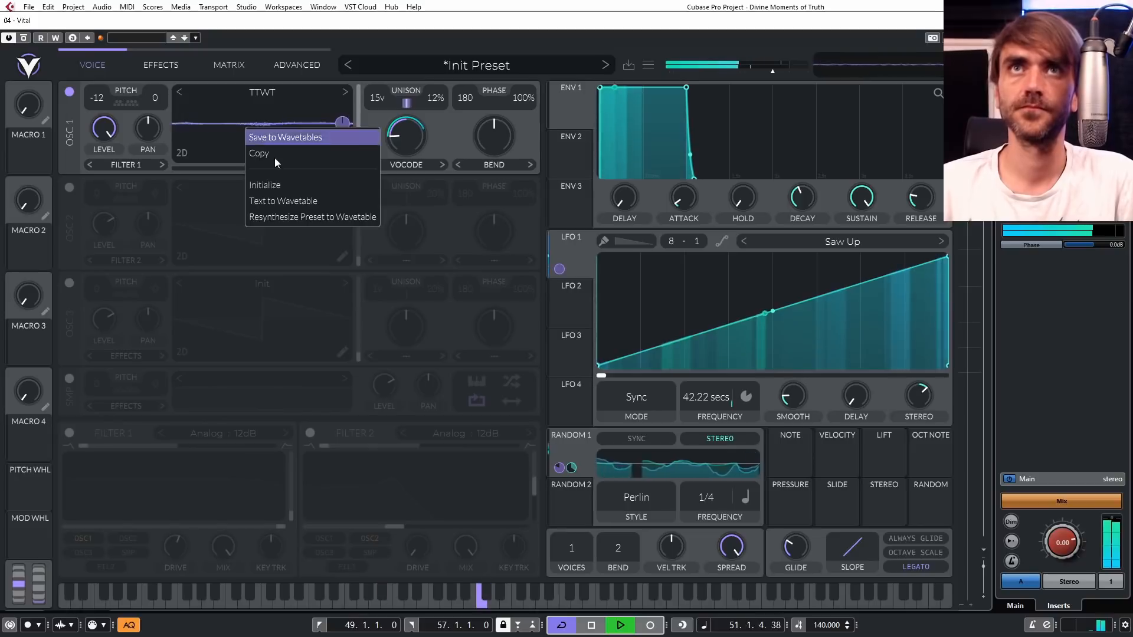
click(272, 184)
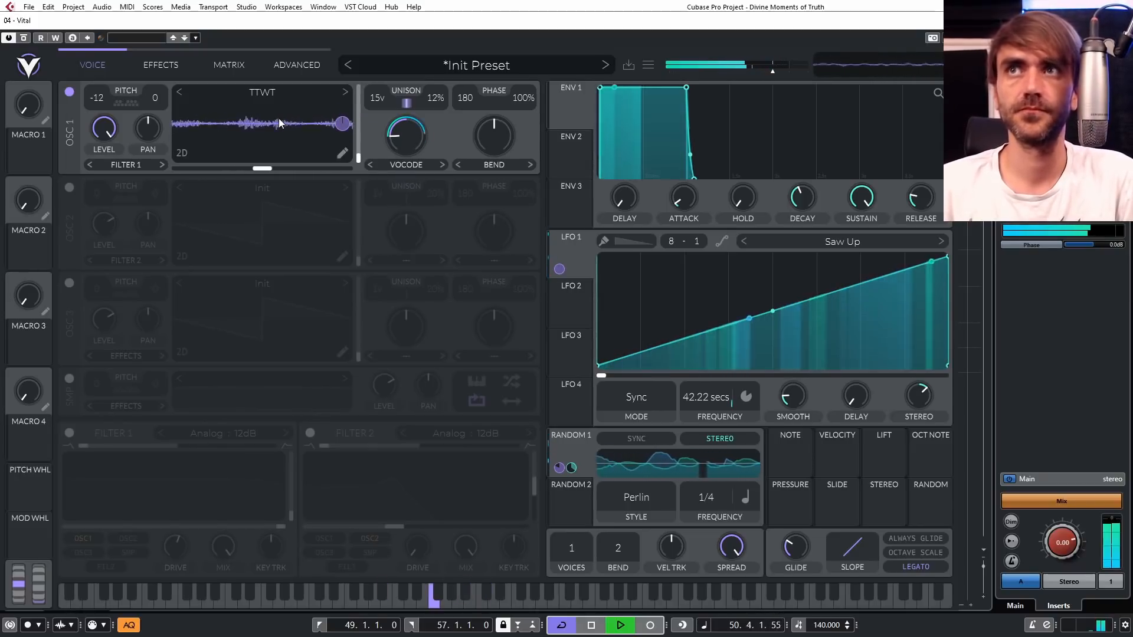
drag(701, 401, 712, 336)
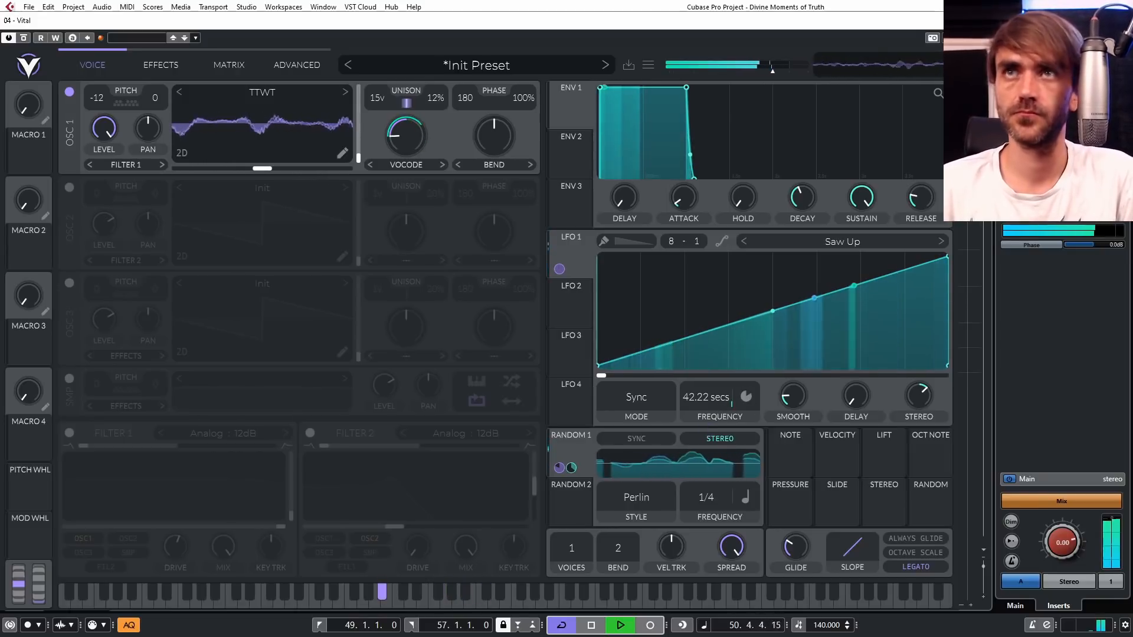
Close the Vital plug-in window and stop the project's playback.
click(946, 21)
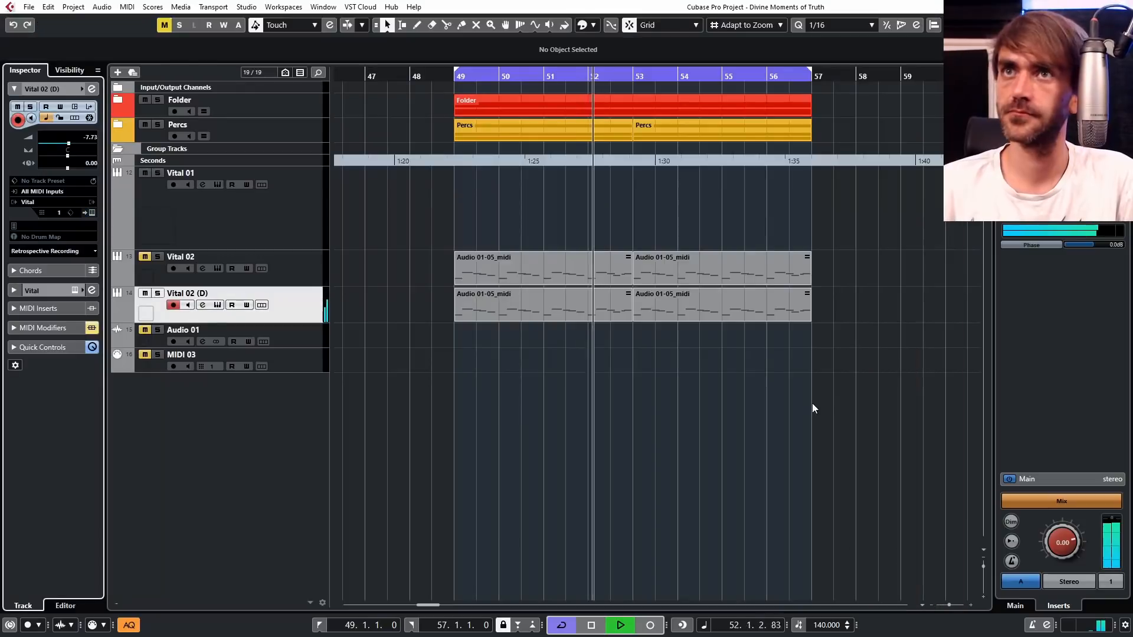
key(space)
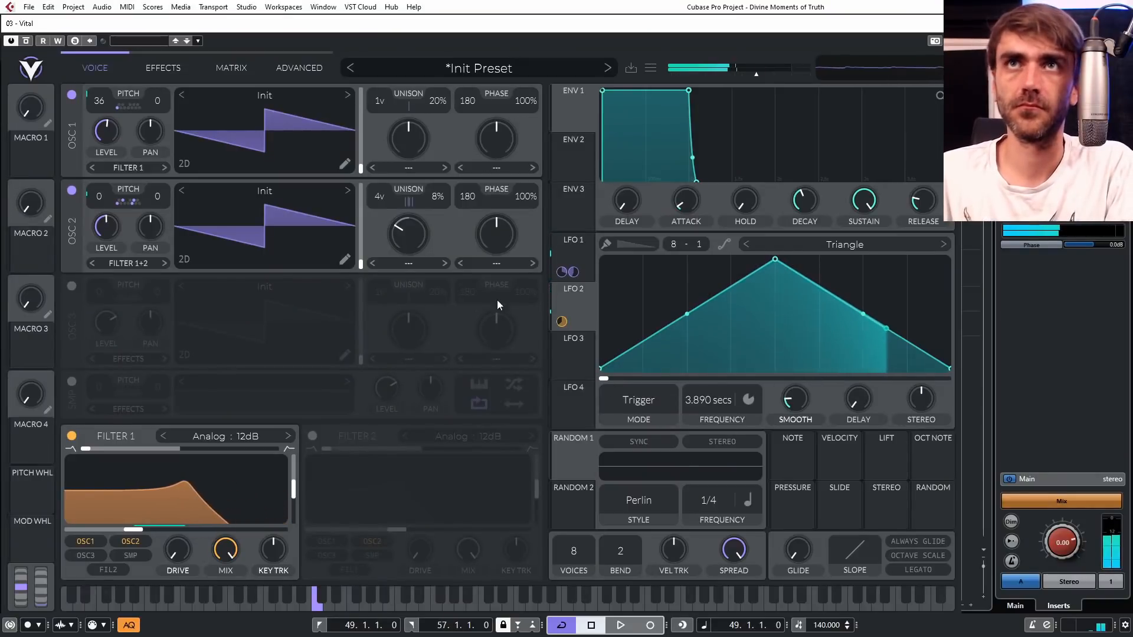
Set LFO 2's frequency to about 0.624 seconds while keeping its Trigger mode.
click(627, 402)
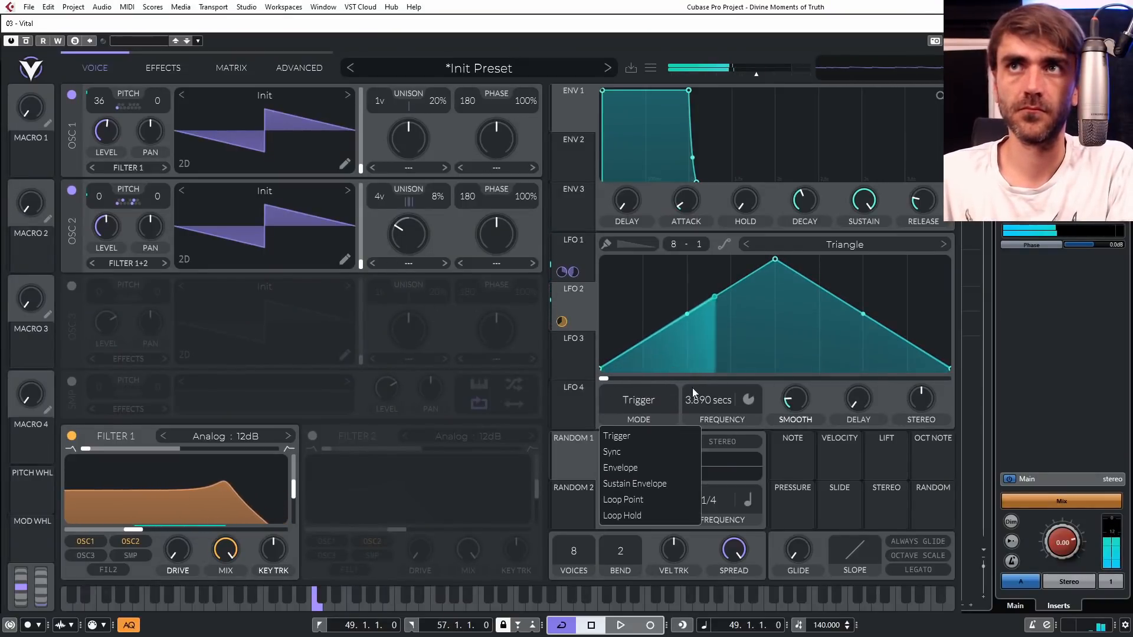
click(708, 393)
drag(711, 394, 715, 388)
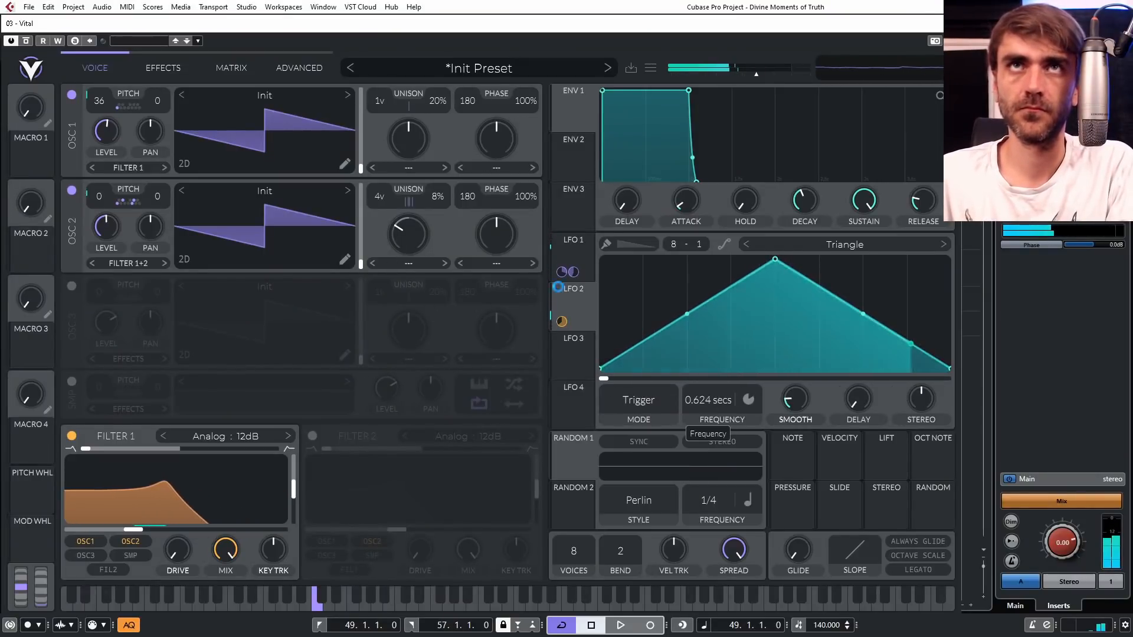
Adjust the reverb's mix, size and time, and roll off its low frequencies with the low shelf.
click(160, 69)
mouse_move(511, 107)
drag(511, 108, 526, 91)
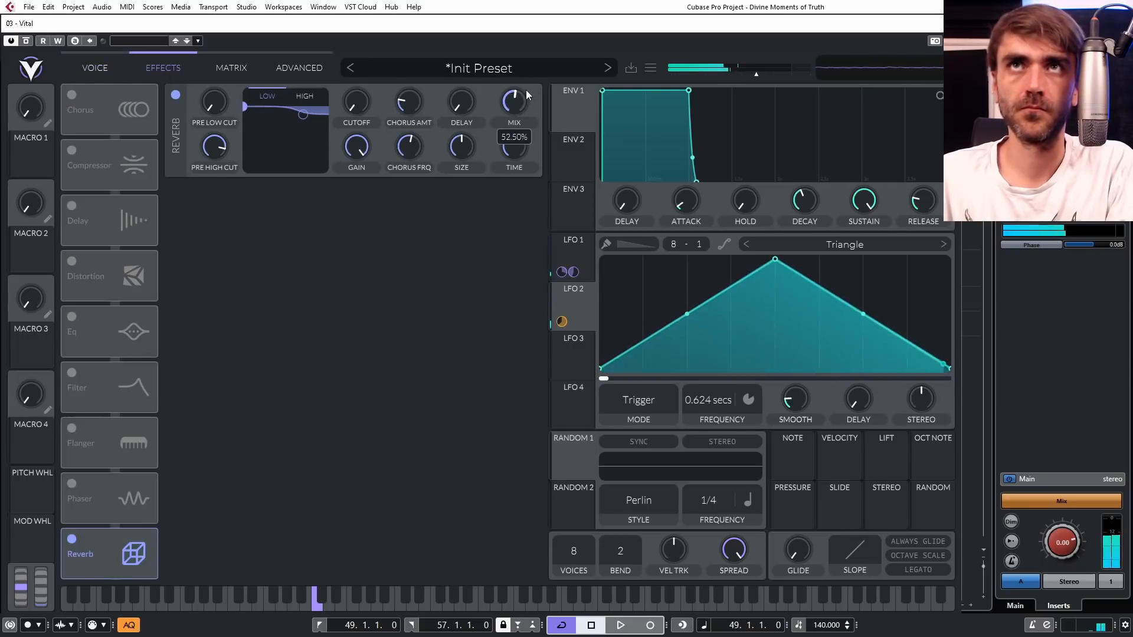
drag(356, 106, 374, 89)
drag(267, 107, 264, 156)
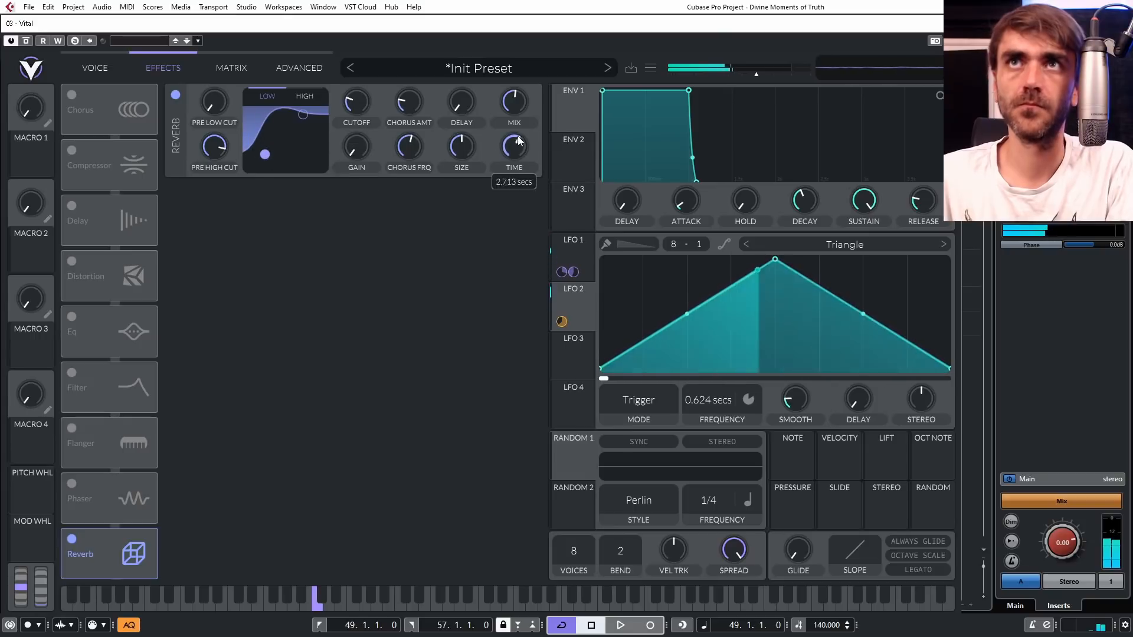
drag(499, 150, 501, 123)
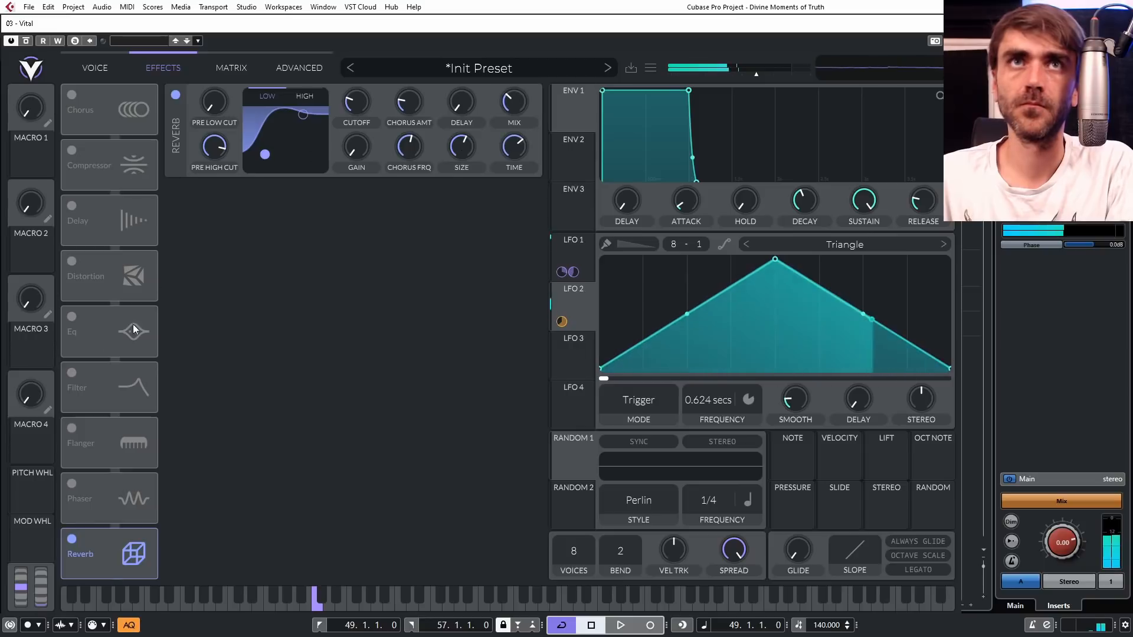
Enable the delay effect, set it to dotted tempo and Ping Pong mode, and narrow its filter to a mid band.
click(73, 212)
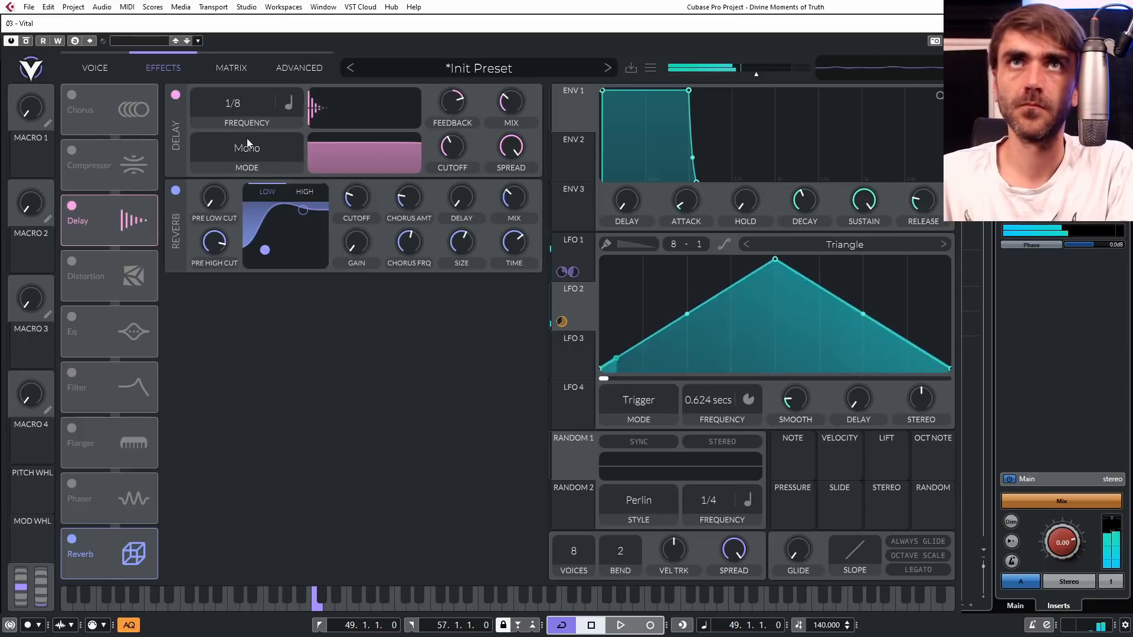
click(291, 107)
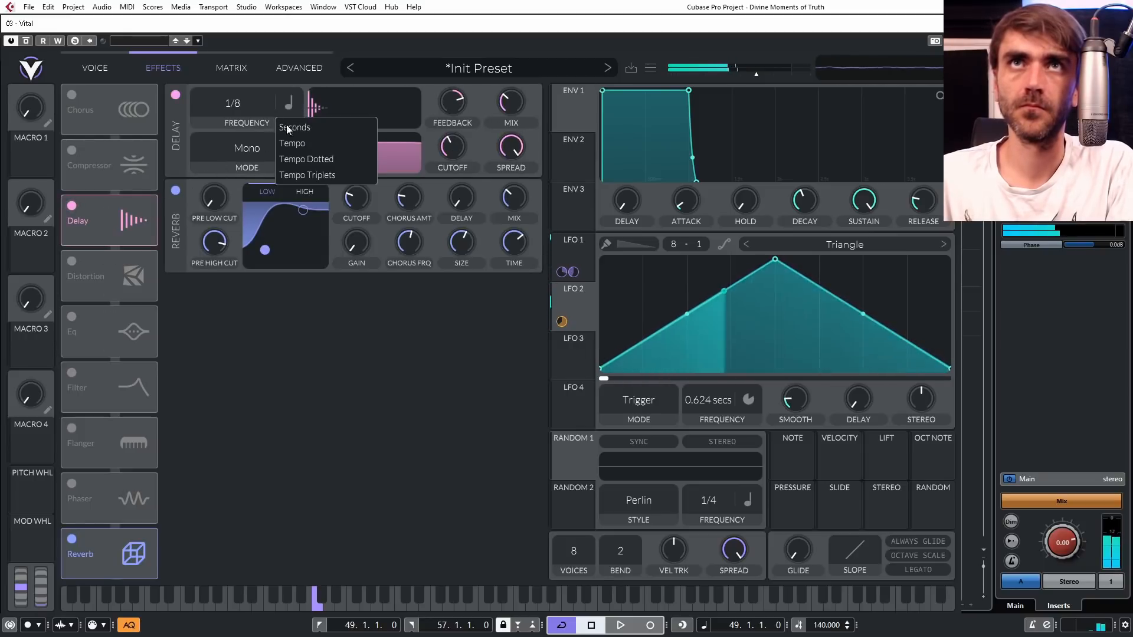
click(296, 159)
click(251, 152)
click(225, 219)
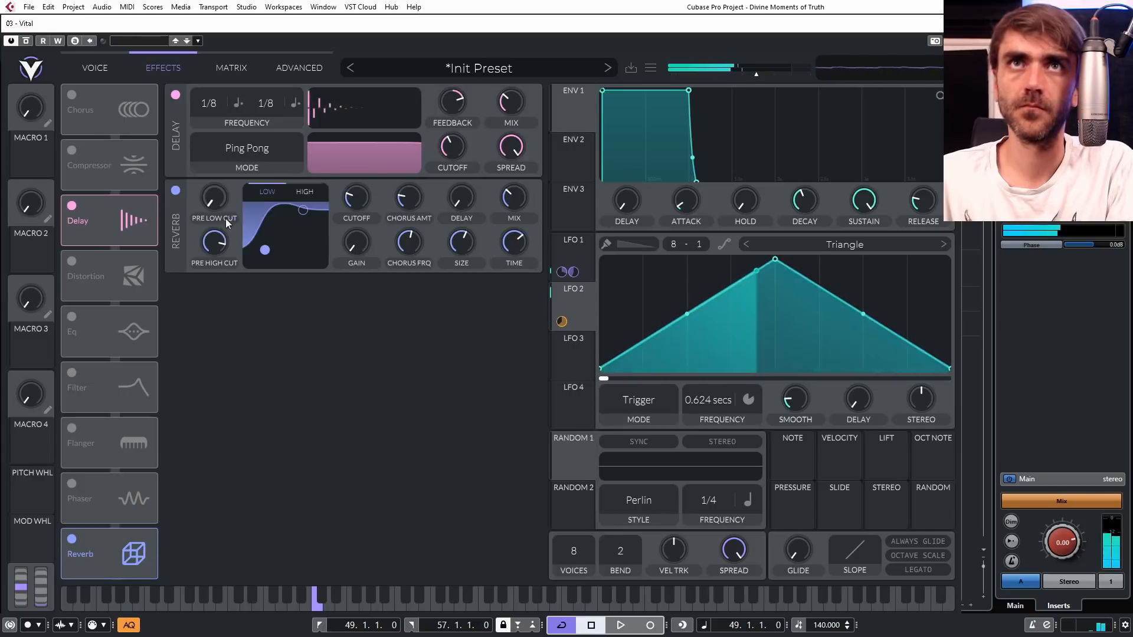
drag(369, 161, 381, 169)
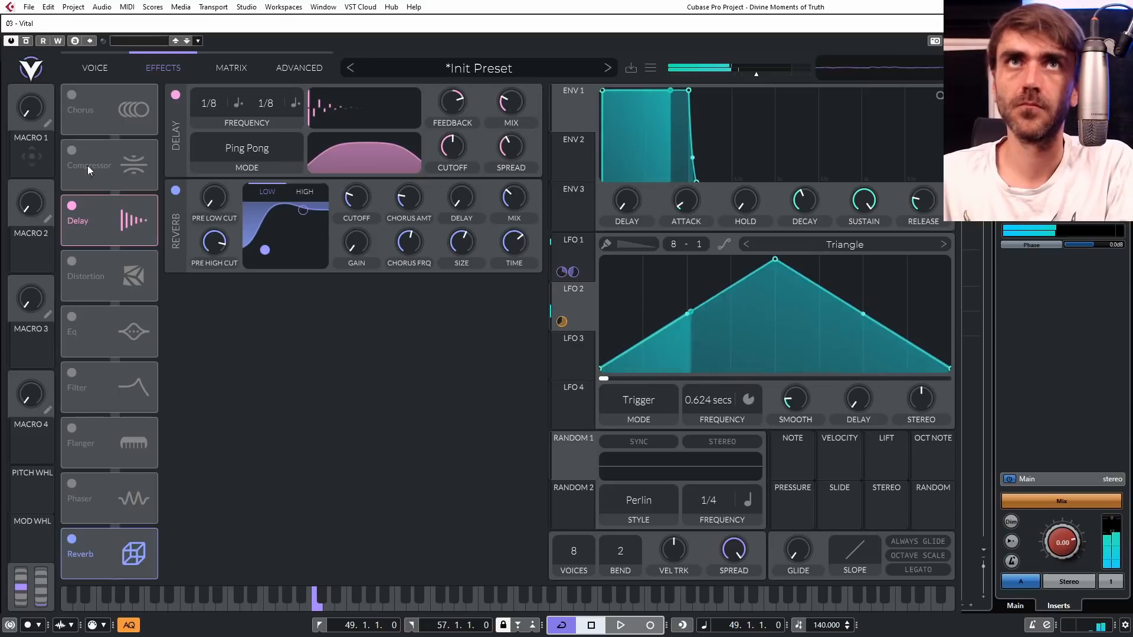
Set LFO 2's frequency to about 6.773 seconds and return to the oscillator settings.
mouse_move(718, 406)
mouse_down()
mouse_move(749, 364)
mouse_move(718, 412)
mouse_move(731, 387)
mouse_move(711, 401)
mouse_up()
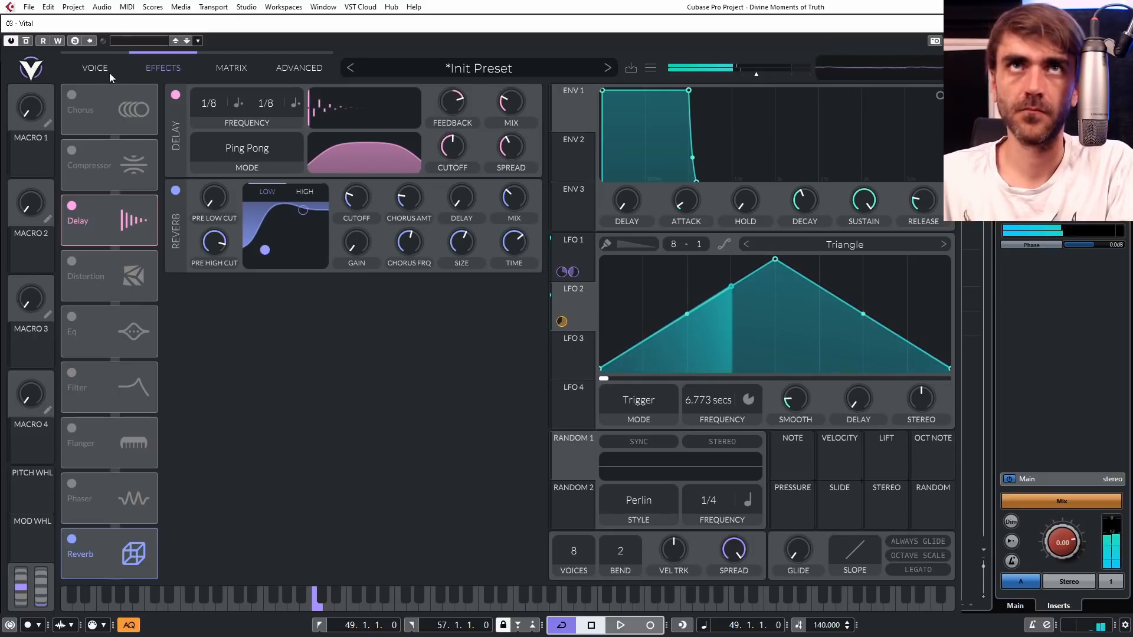
click(96, 68)
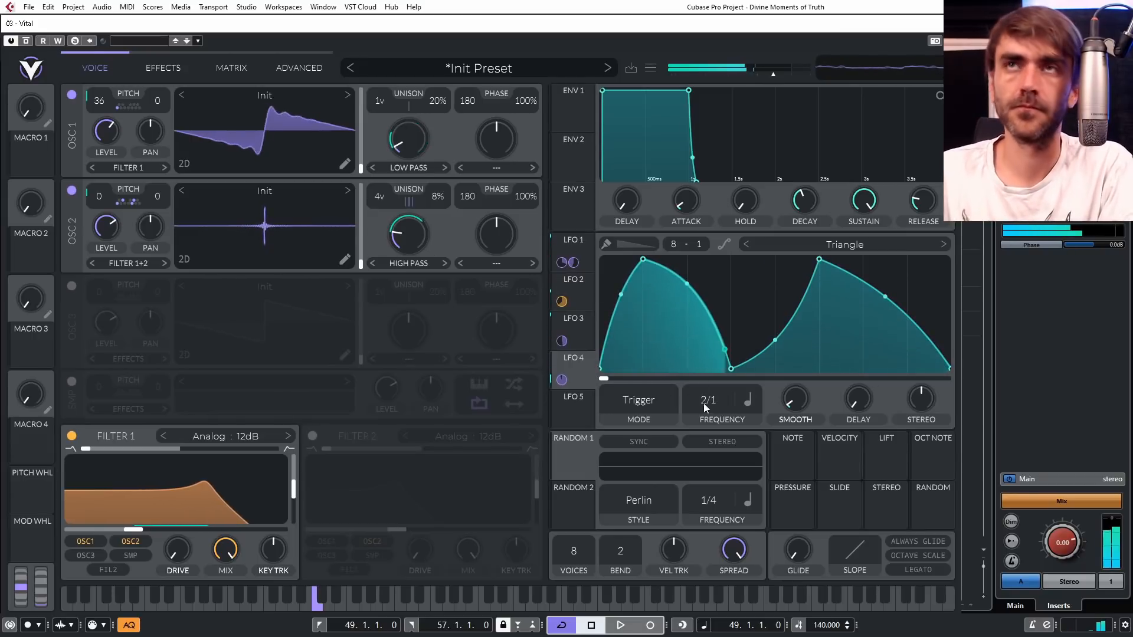
Raise the reverb's mix and set its delay to about 0.018 seconds, then return to the oscillators.
click(164, 69)
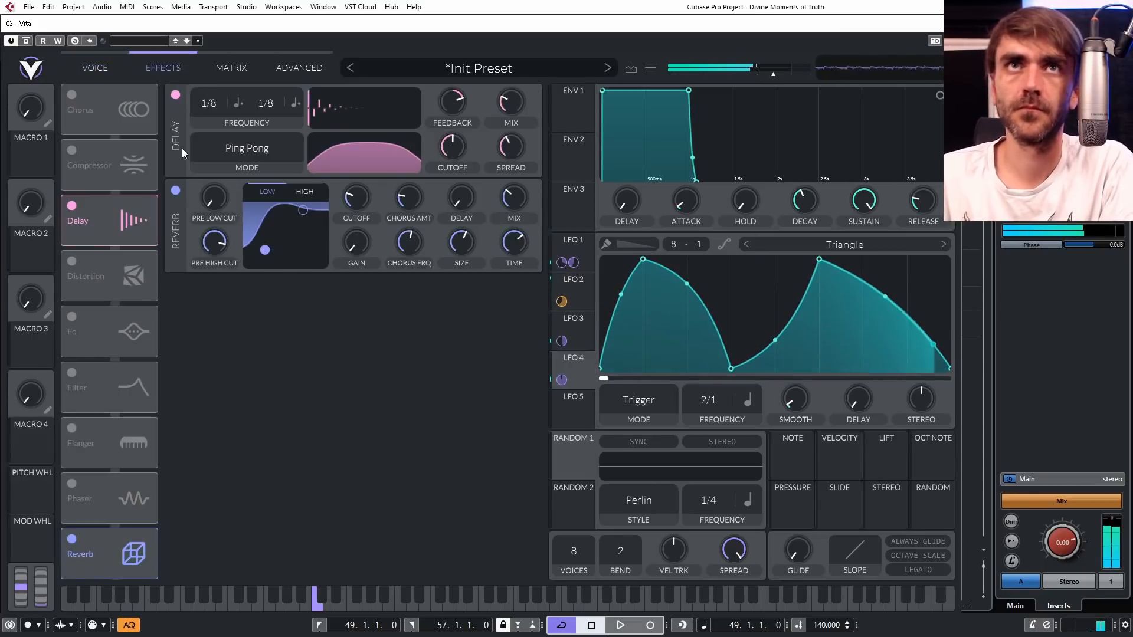
drag(524, 205, 535, 174)
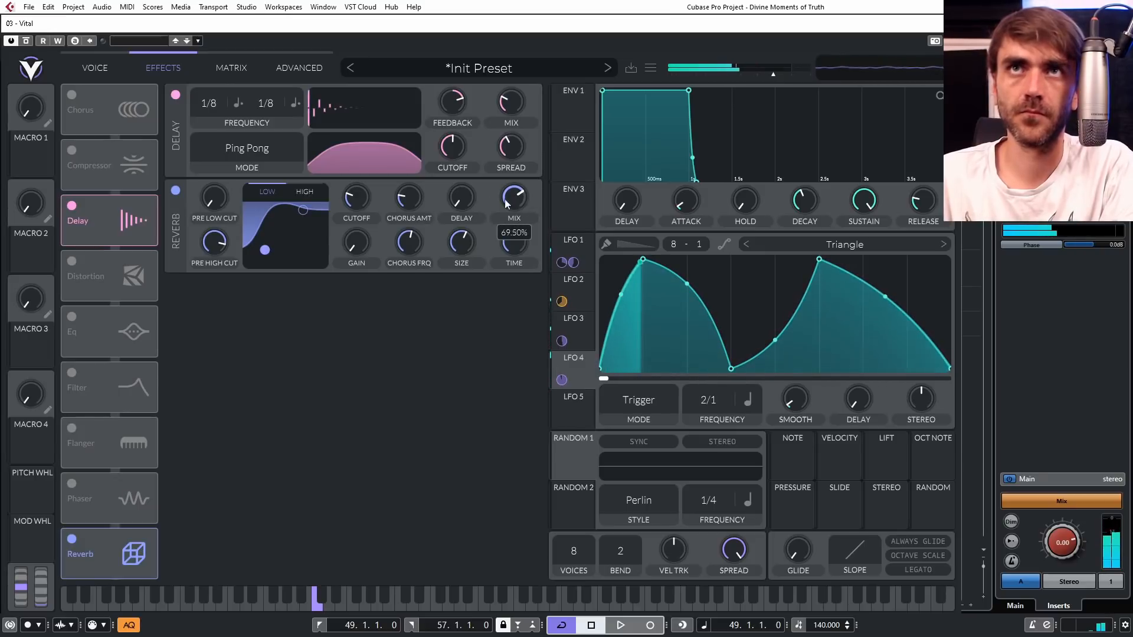
mouse_move(466, 194)
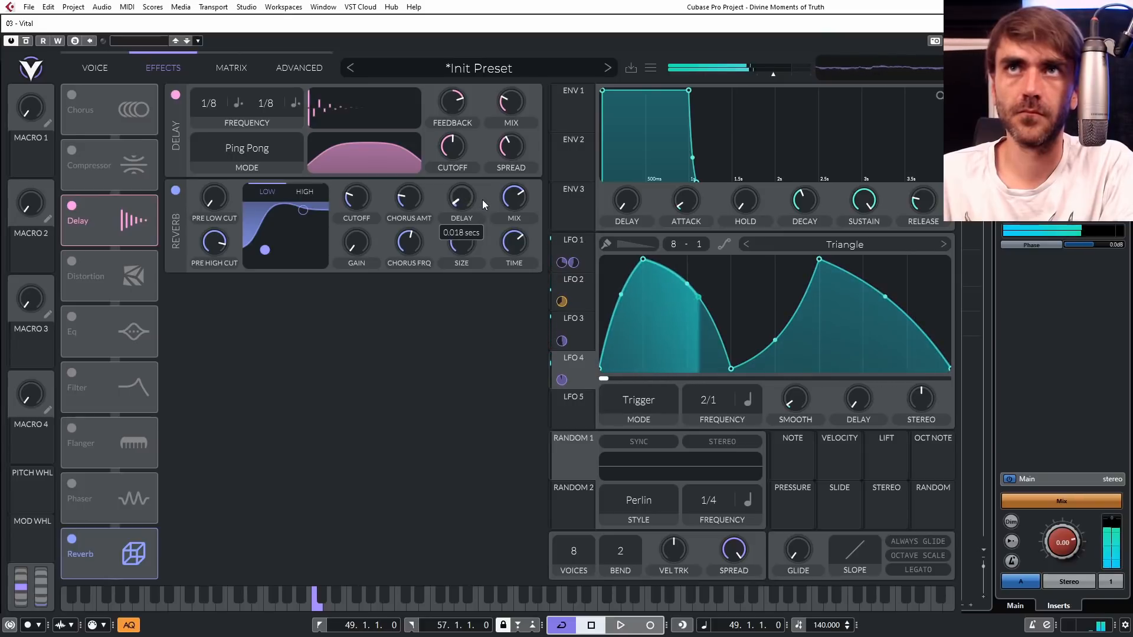
mouse_move(517, 200)
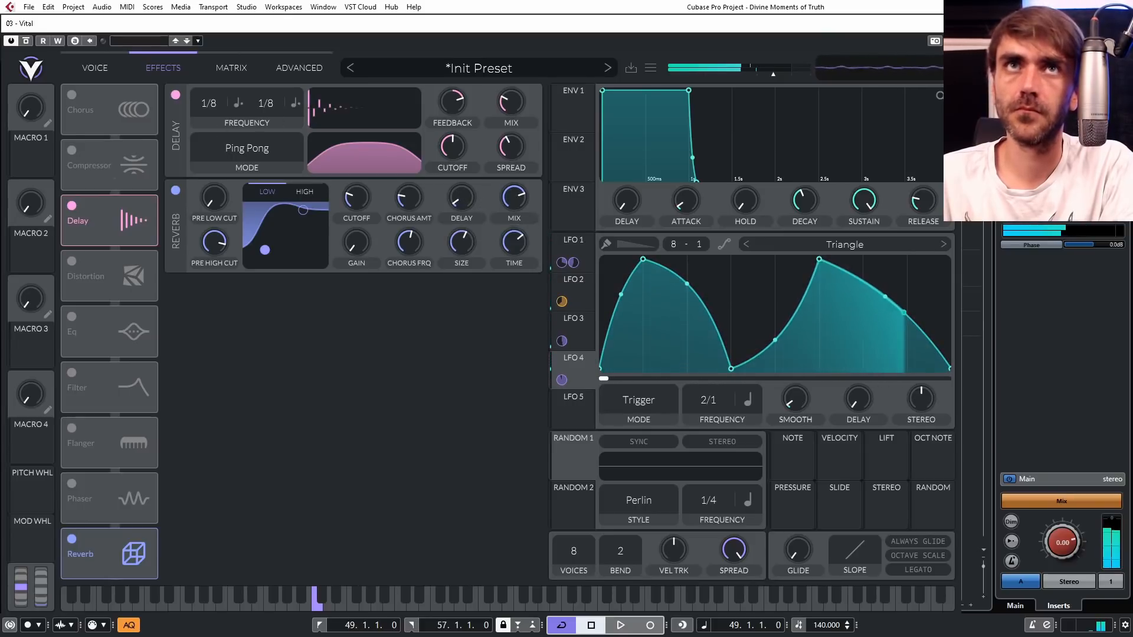
click(93, 70)
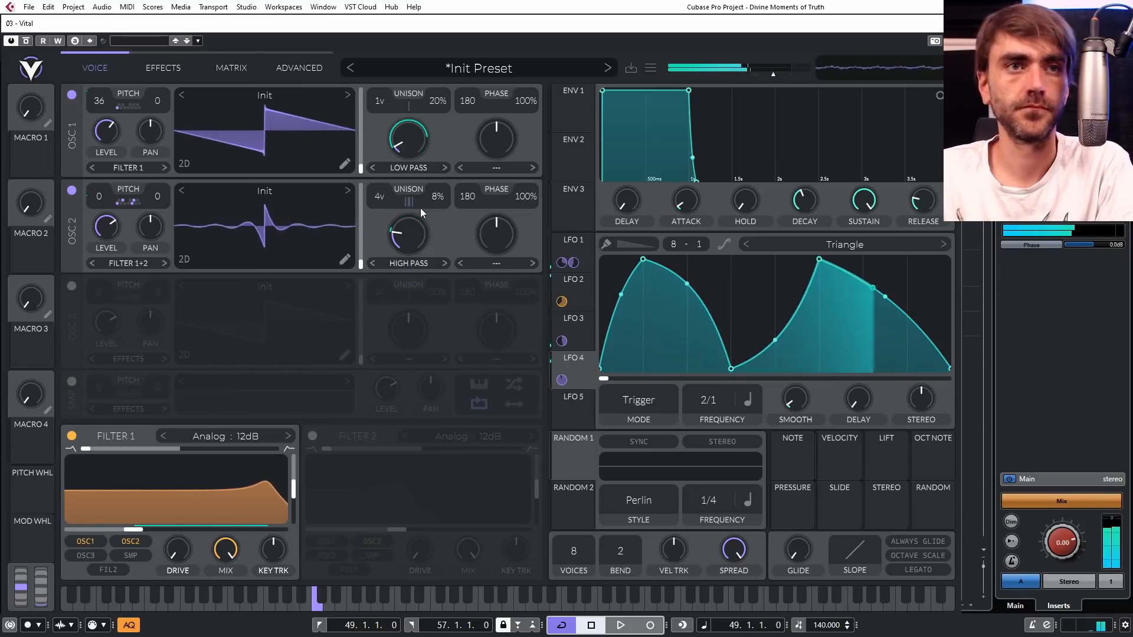
Examine LFOs 2, 3 and 5, the parameters they modulate, and the options of LFO 3's frequency.
click(568, 409)
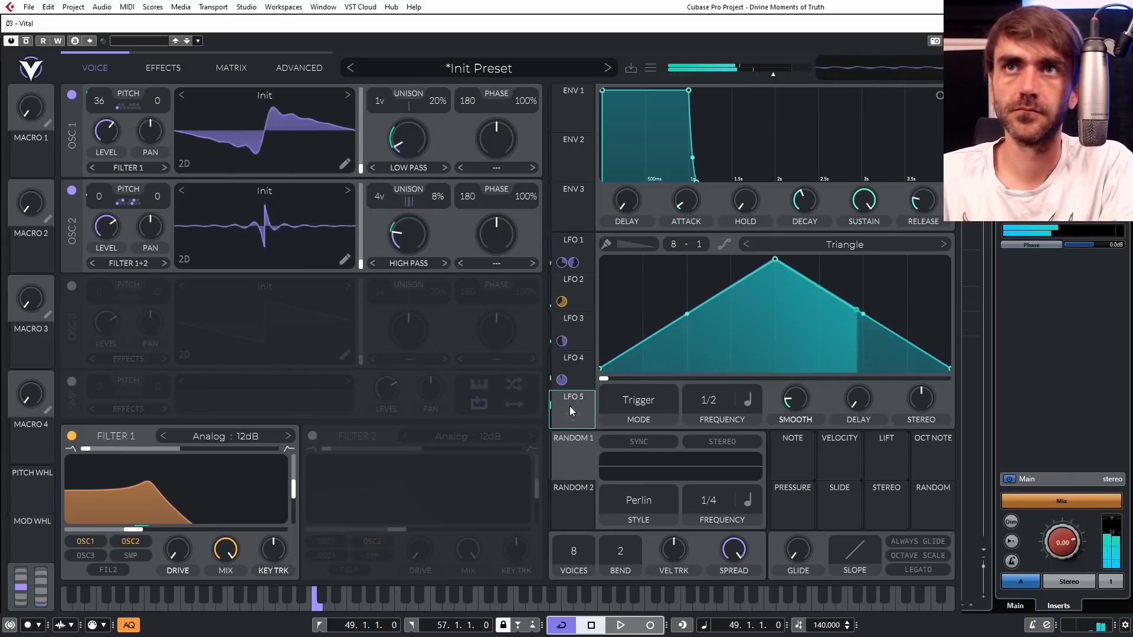
click(576, 328)
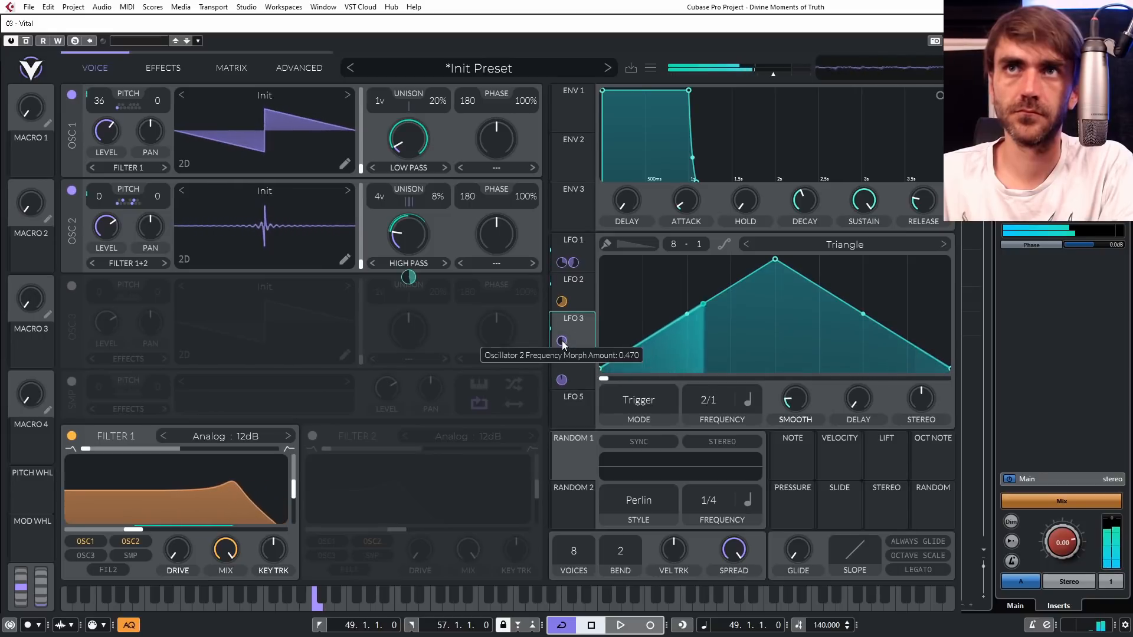
click(578, 293)
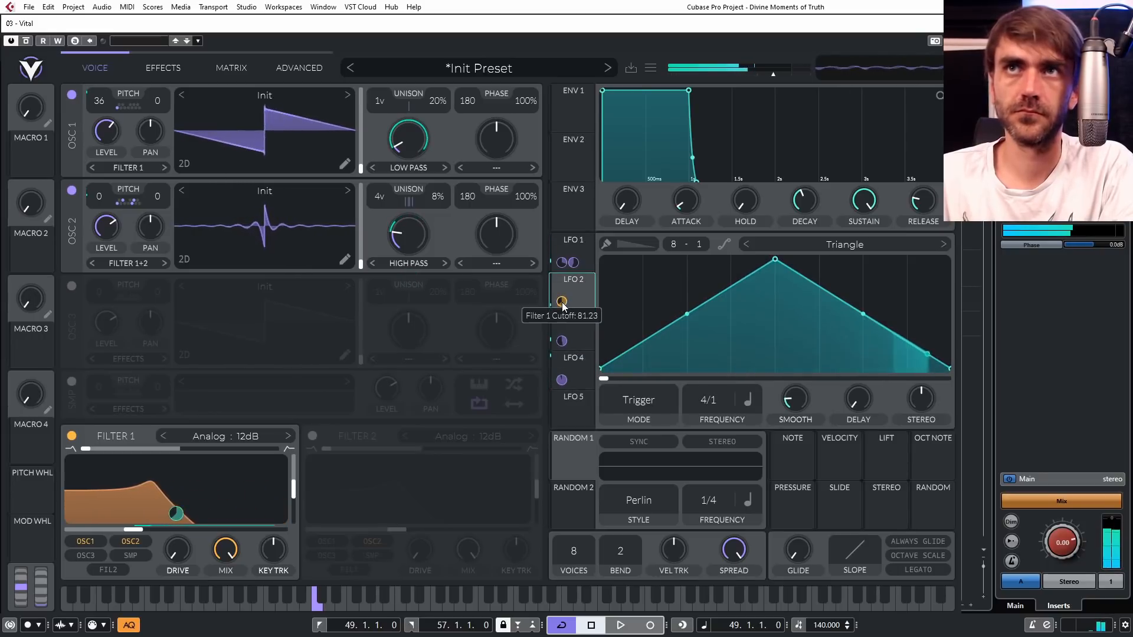
click(571, 412)
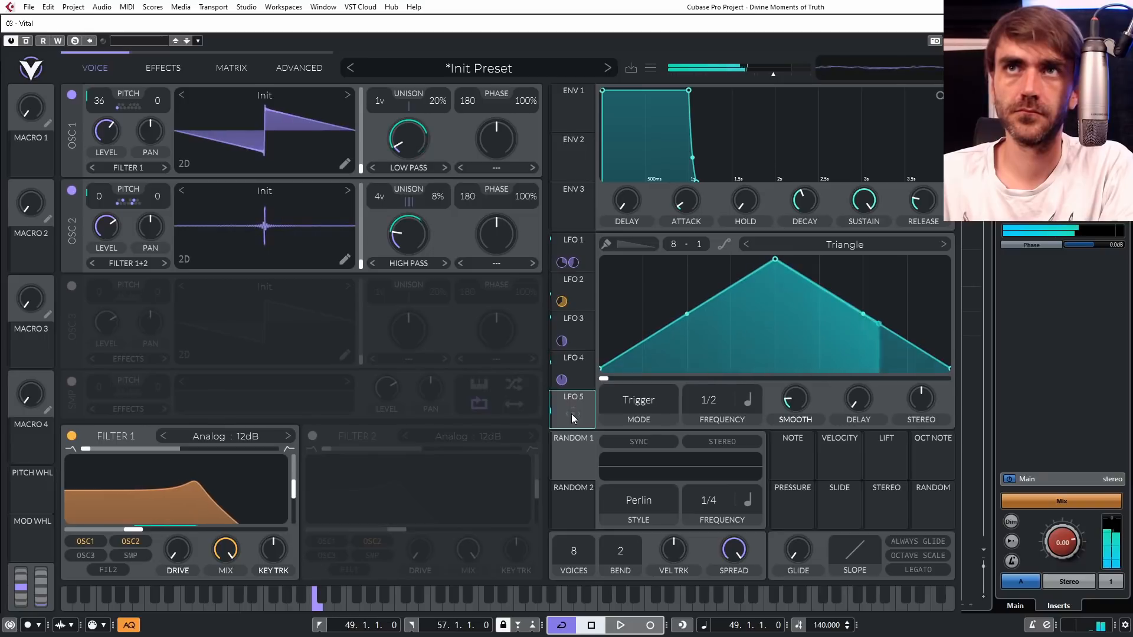
mouse_move(573, 412)
mouse_down()
mouse_move(577, 298)
mouse_move(575, 408)
mouse_up()
click(573, 331)
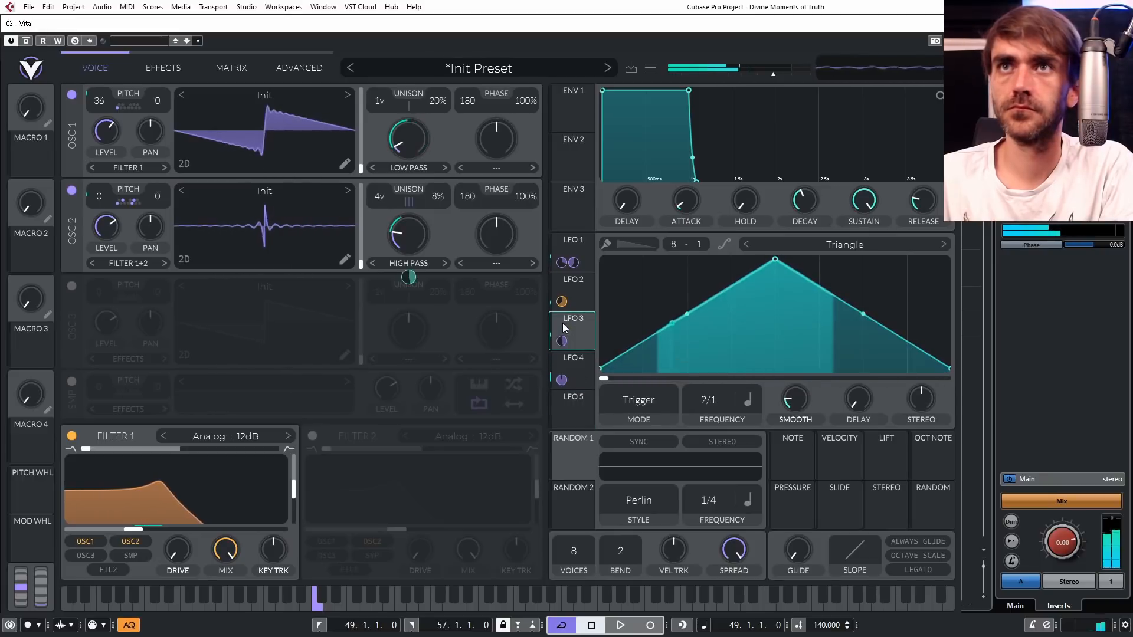
right_click(714, 402)
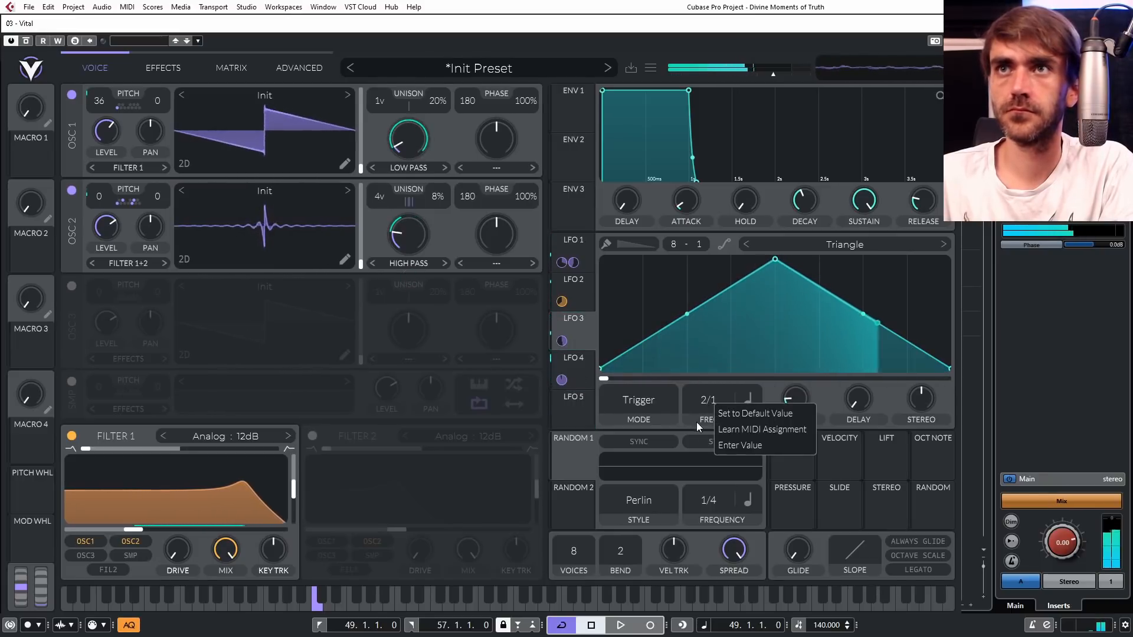
click(765, 387)
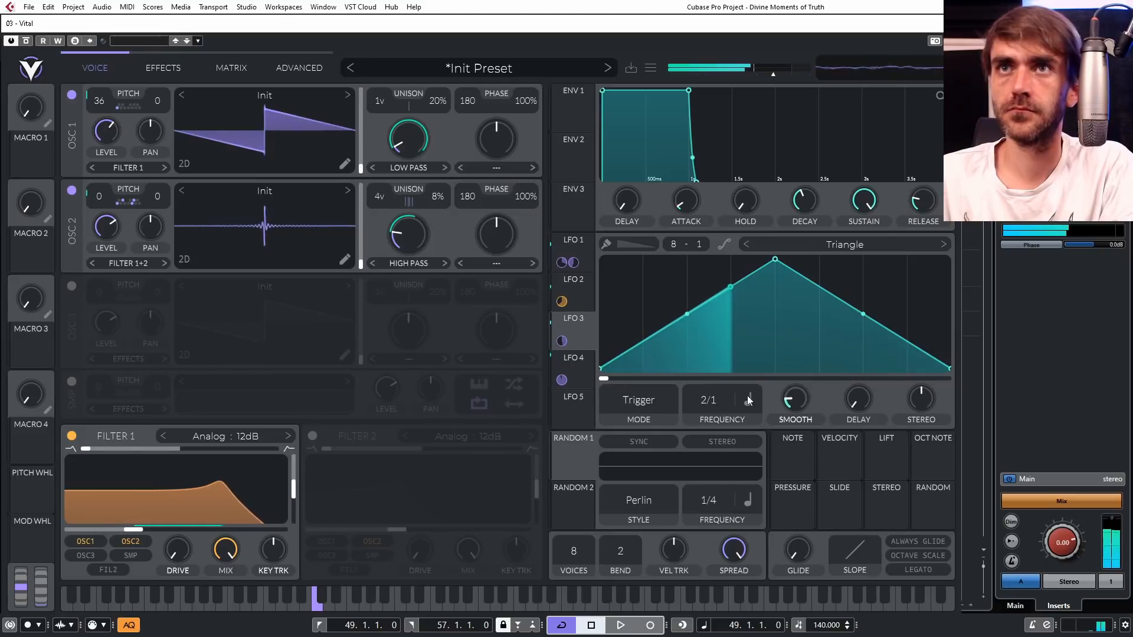
Add a modulation matrix row with LFO 5 as the source and LFO 1 Delay as the destination.
click(236, 71)
click(124, 235)
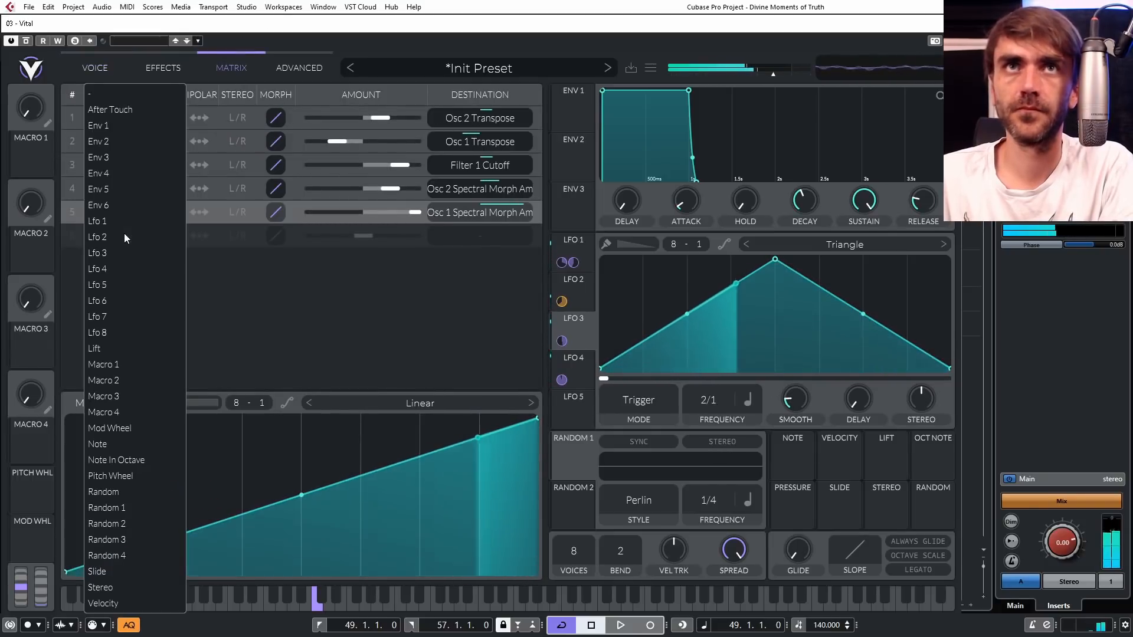
click(109, 282)
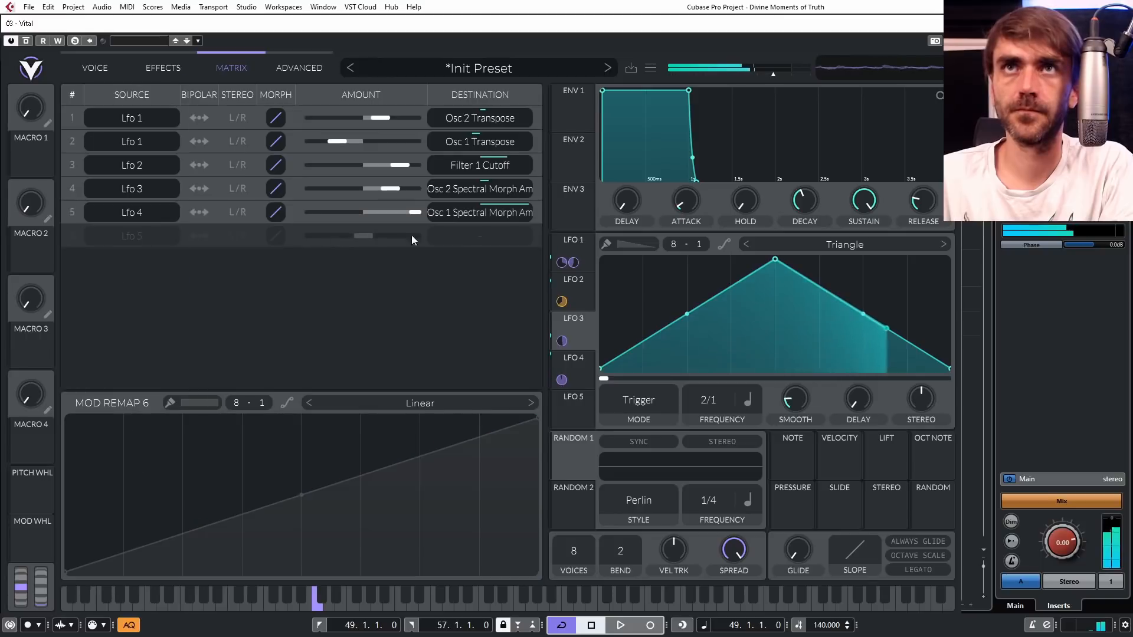
click(472, 236)
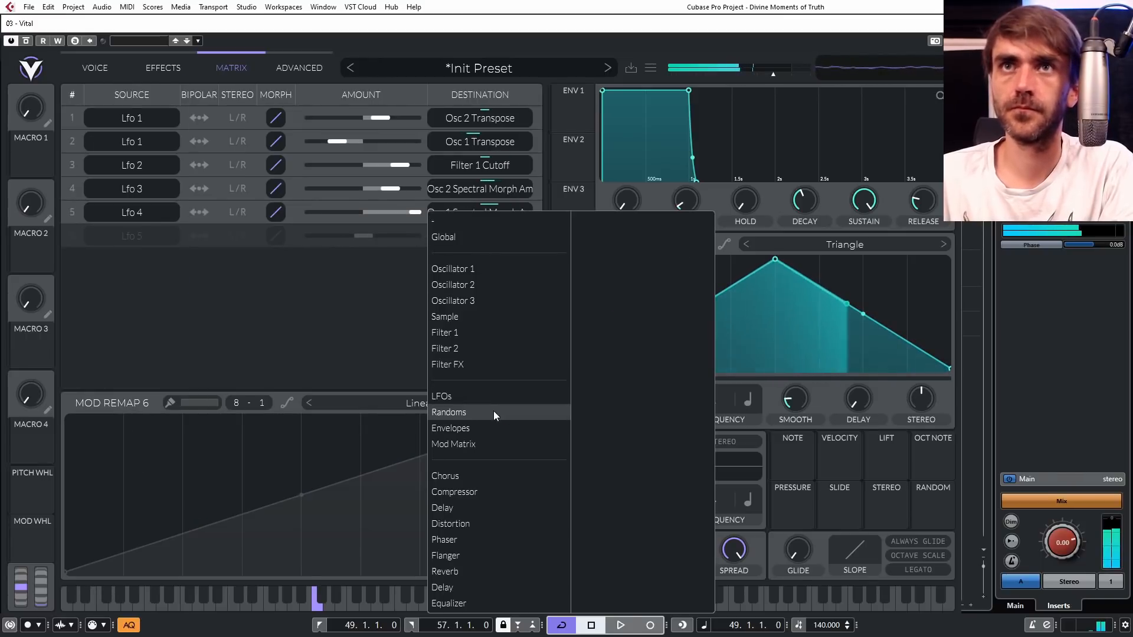
click(474, 396)
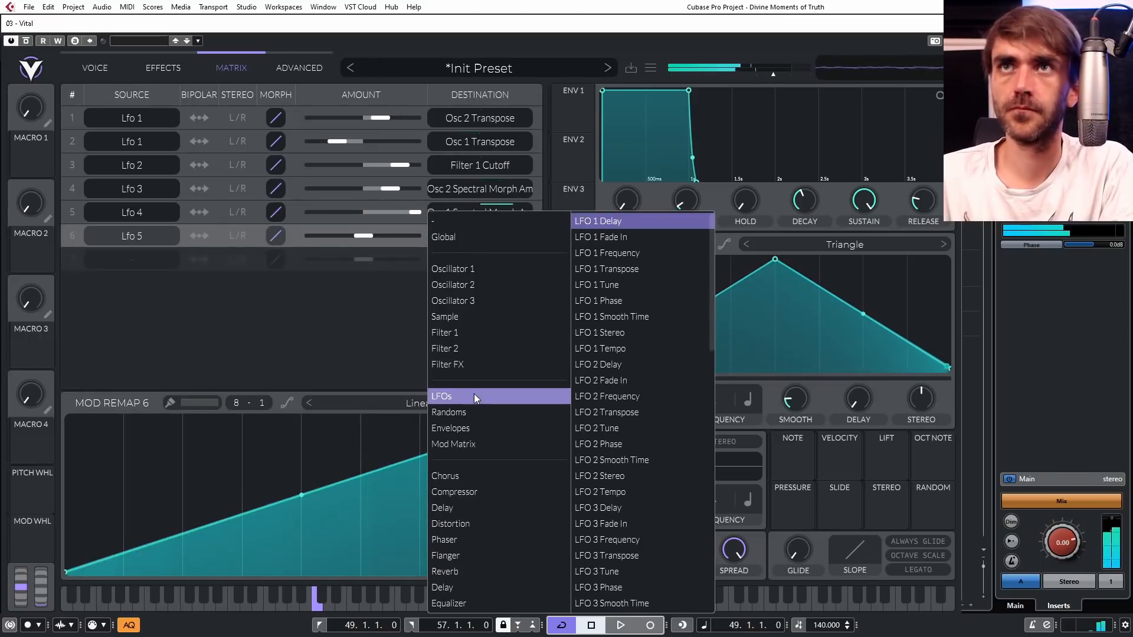
click(663, 412)
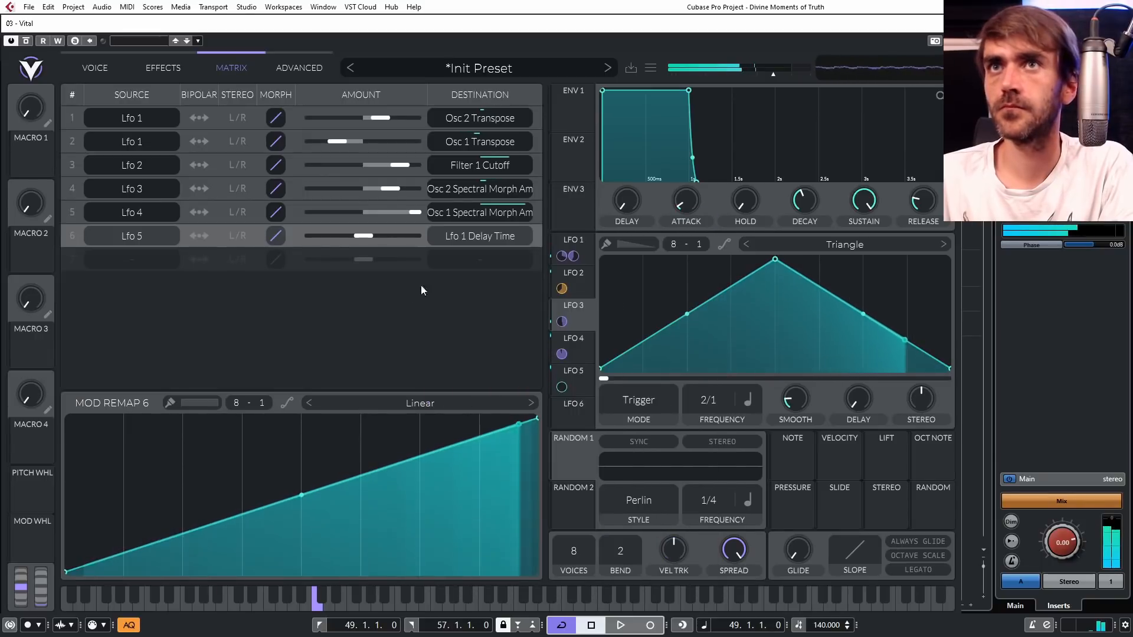
Change the LFO 5 row's destination to LFO 2 Frequency, raise its modulation amount, and select LFO 5.
click(469, 241)
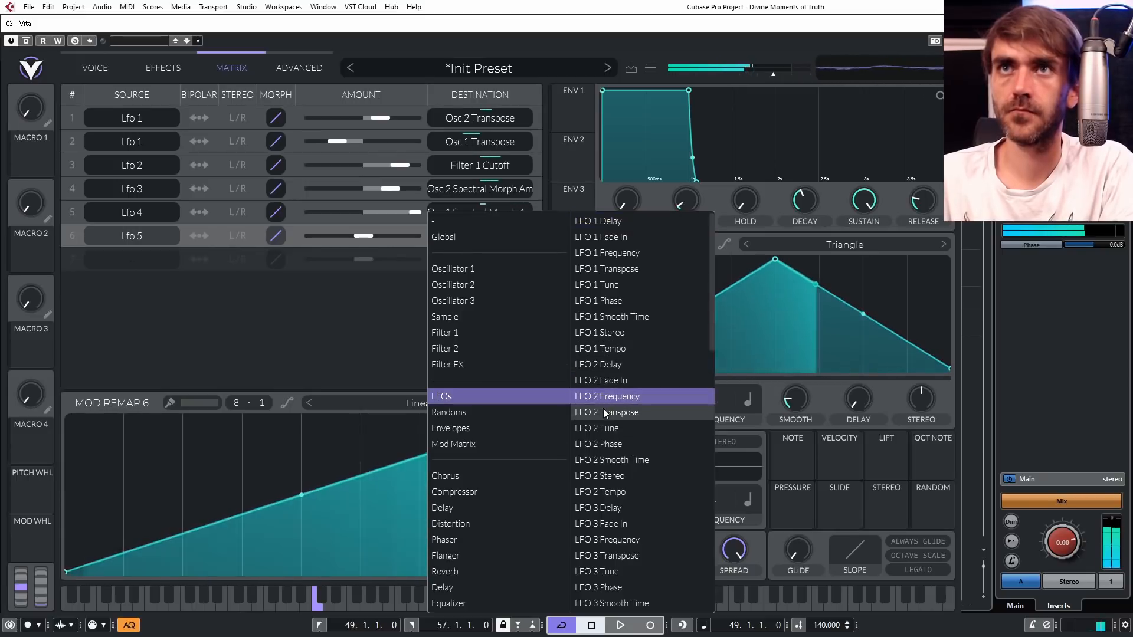
click(631, 399)
drag(370, 234, 407, 239)
click(572, 377)
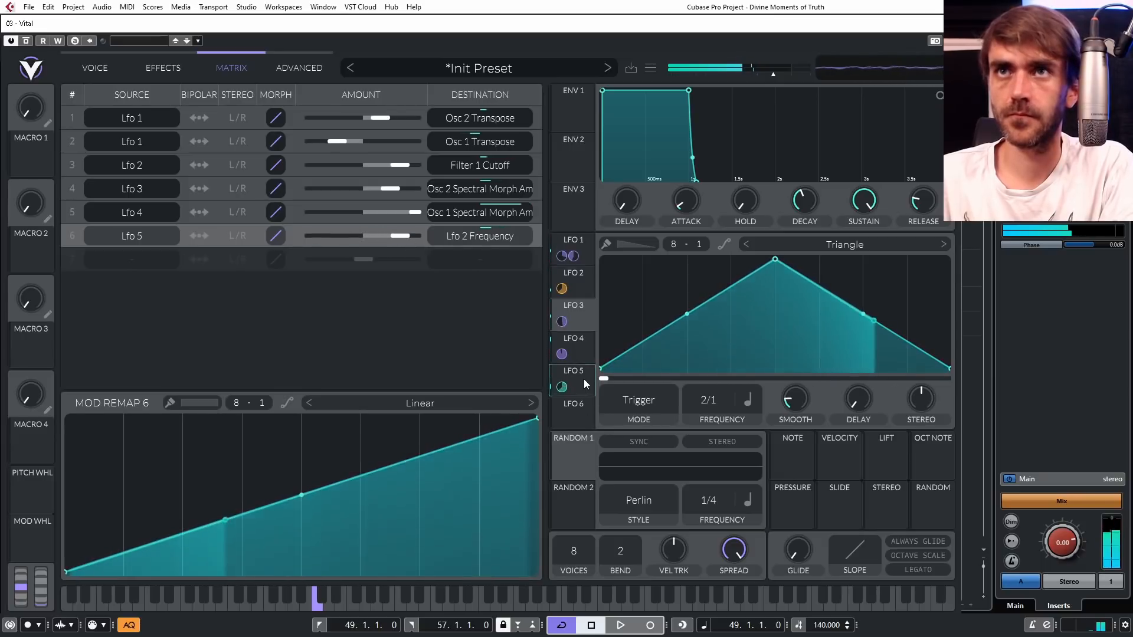
Set LFO 5's frequency to 8/1 and bring up LFO 2's settings.
drag(708, 507, 717, 476)
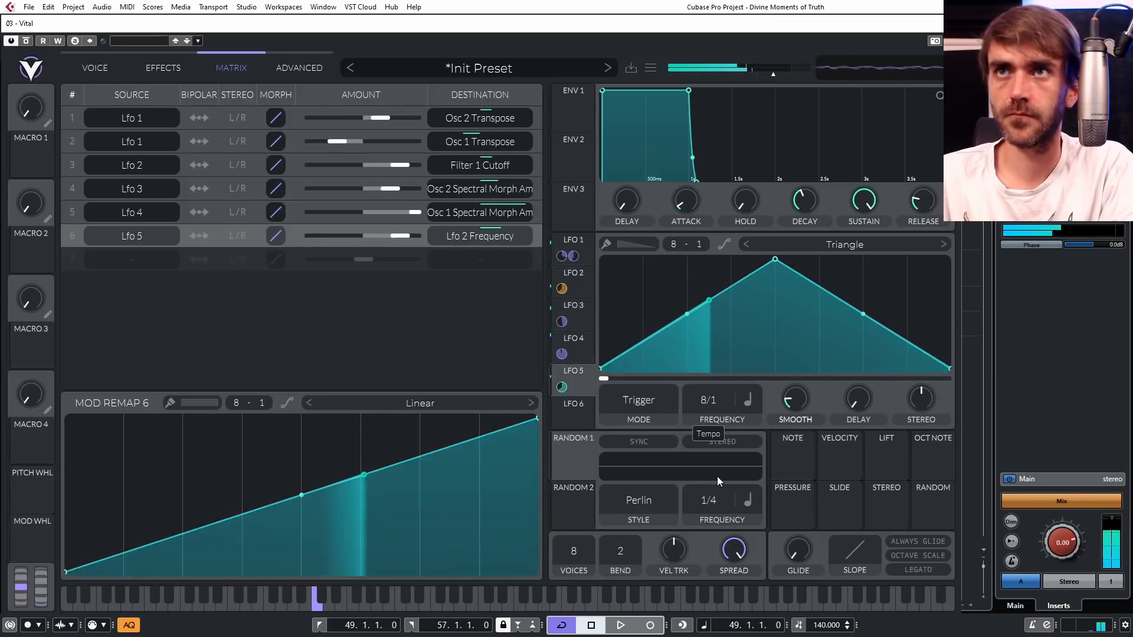
click(585, 289)
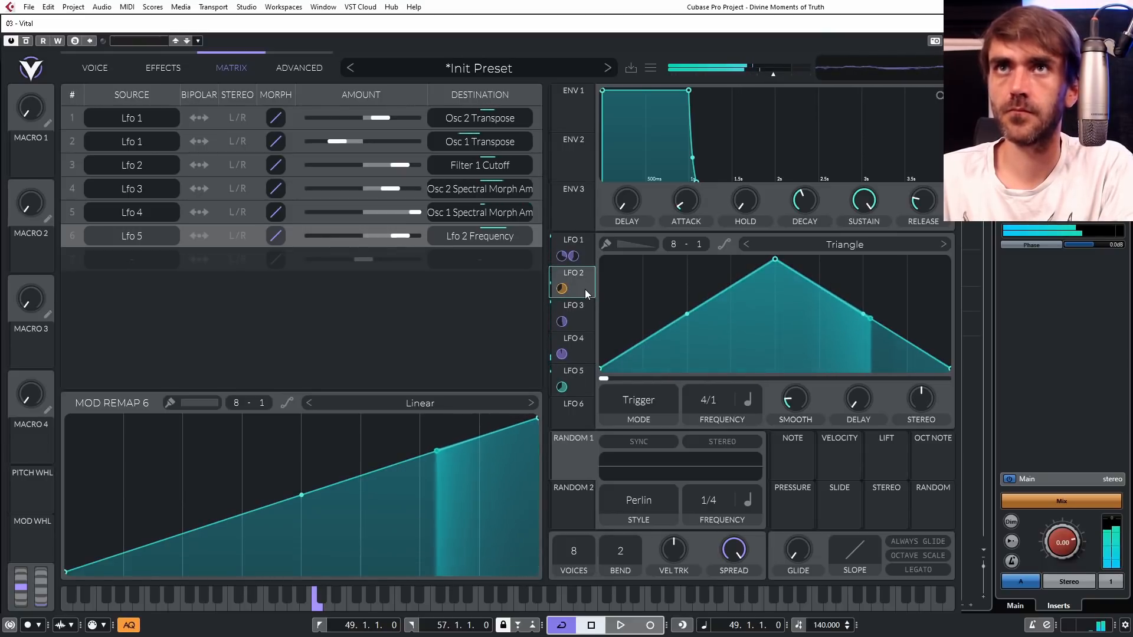
Change the LFO 5 matrix row's destination to LFO 2 Tempo and reduce its modulation amount.
click(478, 237)
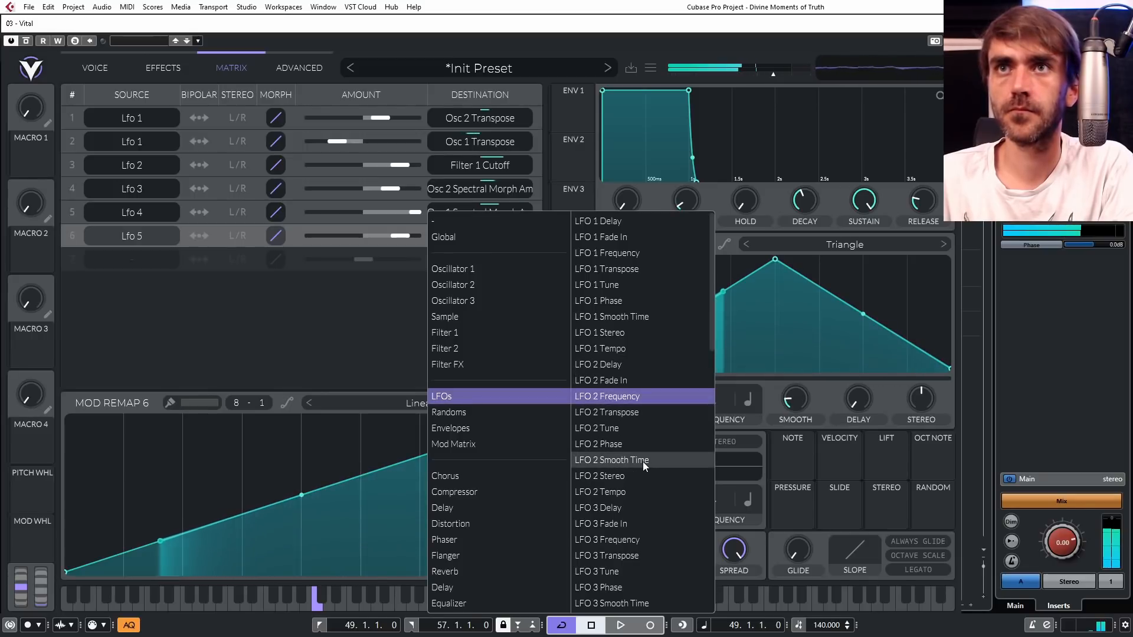
click(625, 491)
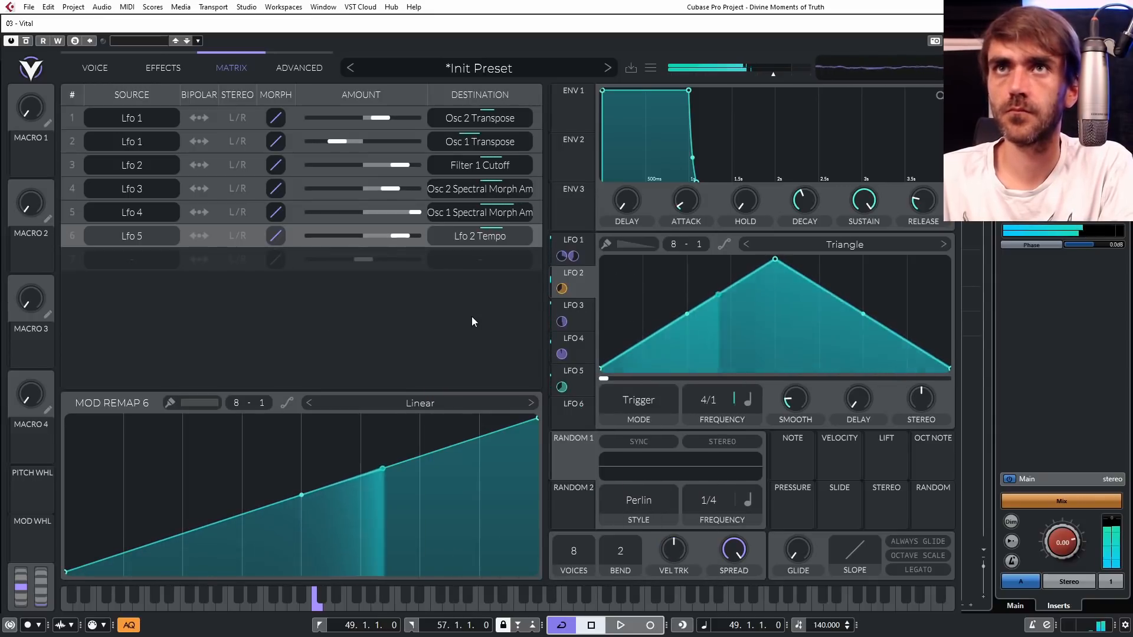
mouse_move(565, 392)
mouse_move(564, 390)
mouse_down()
mouse_move(565, 407)
mouse_move(564, 398)
mouse_up()
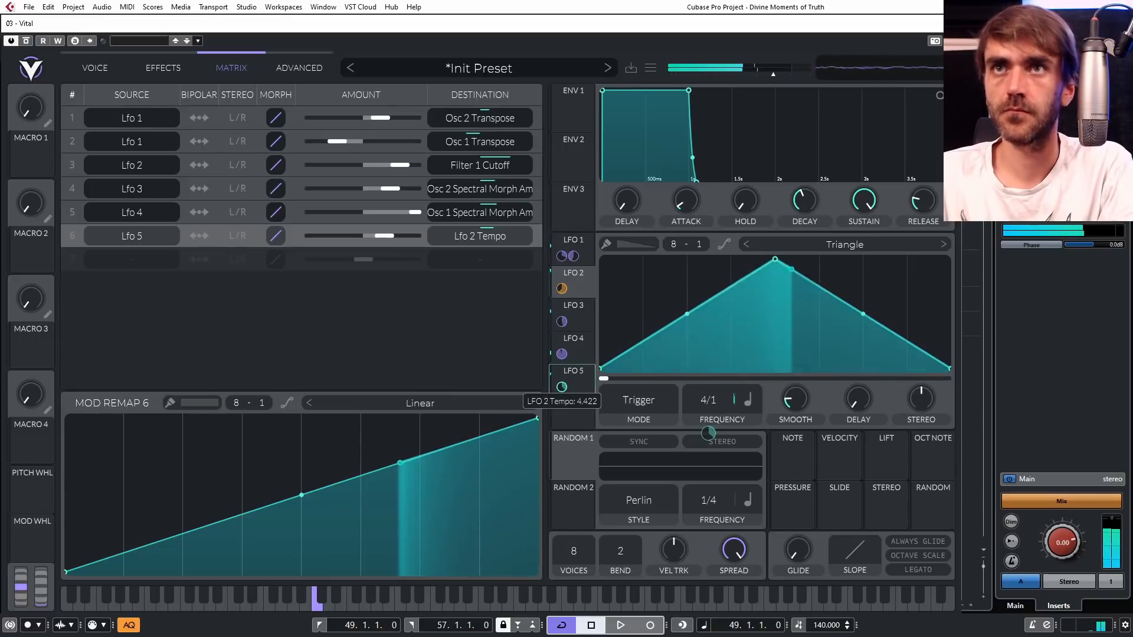
Return to the Cubase project and open the channel settings of the Vital 02 track.
scroll(702, 407, down, 1)
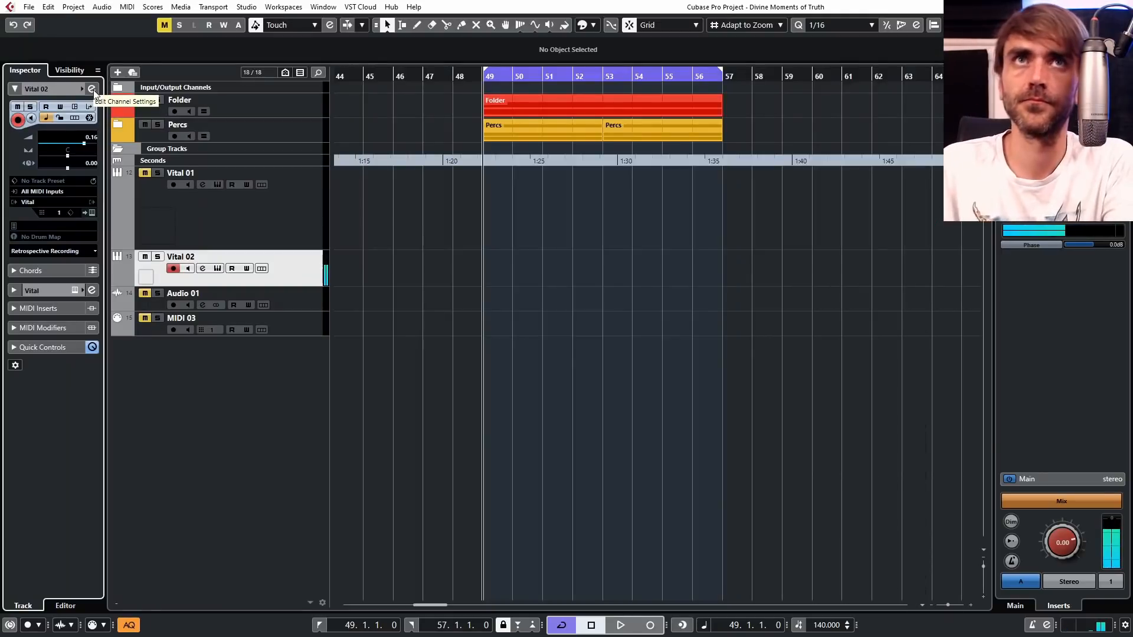
click(93, 88)
click(198, 241)
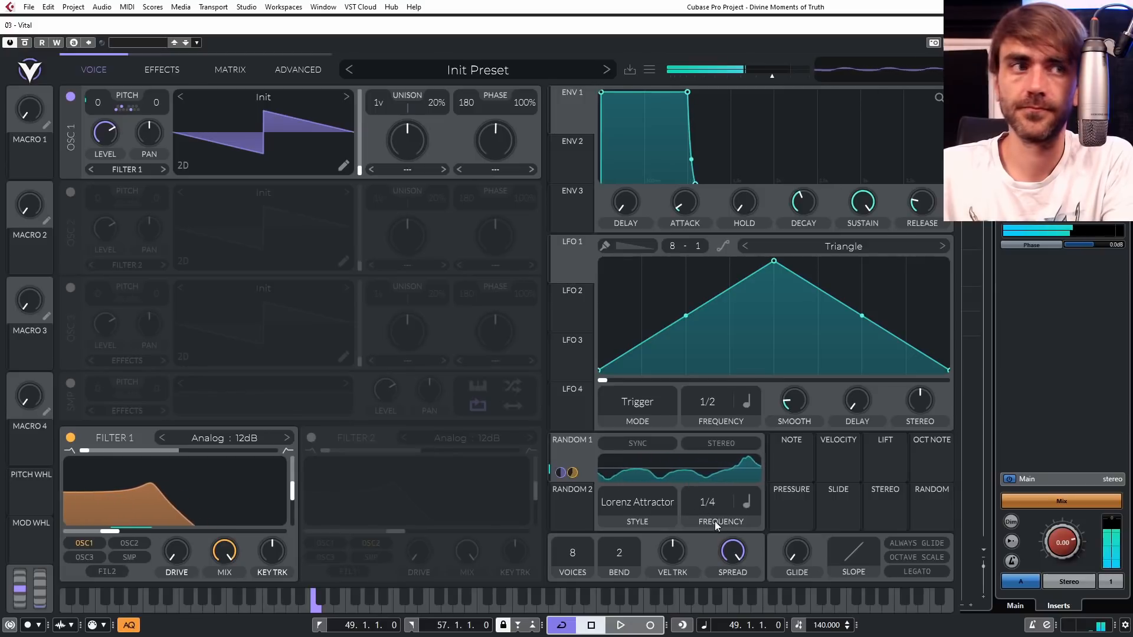
Enable the chorus effect with a low mix and add a delay in Ping Pong mode.
click(158, 73)
click(73, 101)
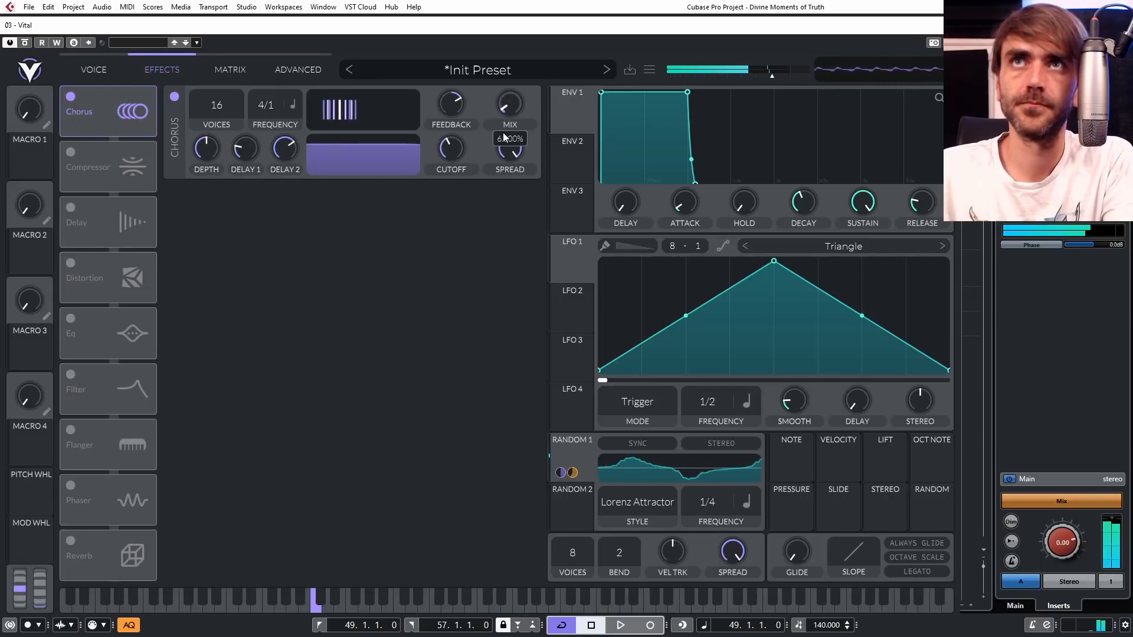
click(70, 209)
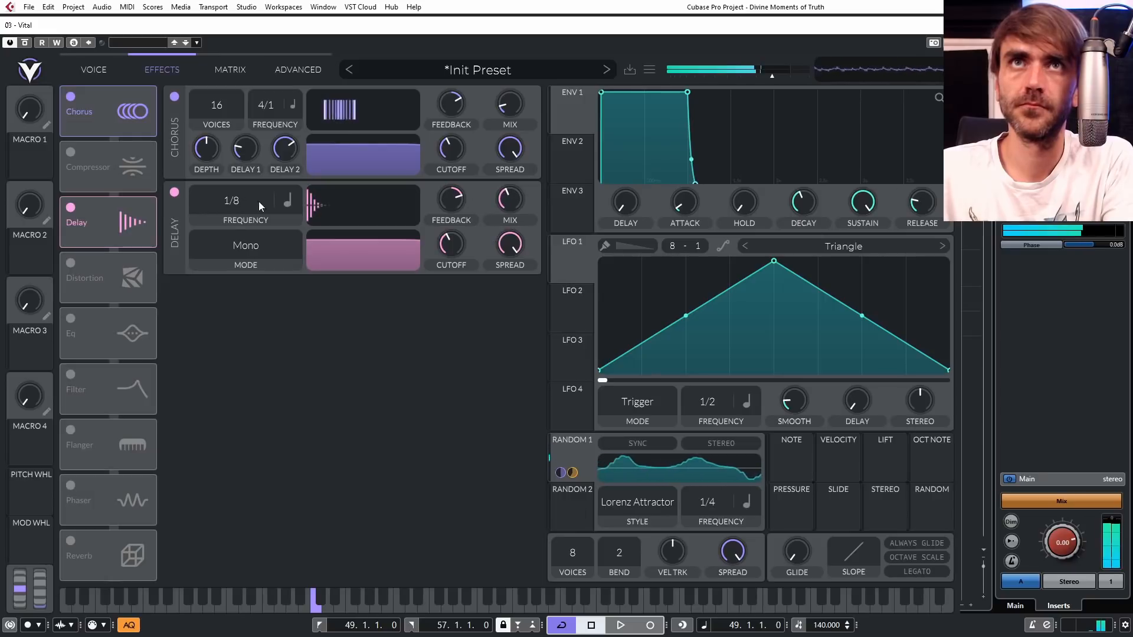
click(259, 246)
click(221, 310)
Set both 1/8 delay times to Tempo Dotted and narrow the delay's filter band.
click(292, 201)
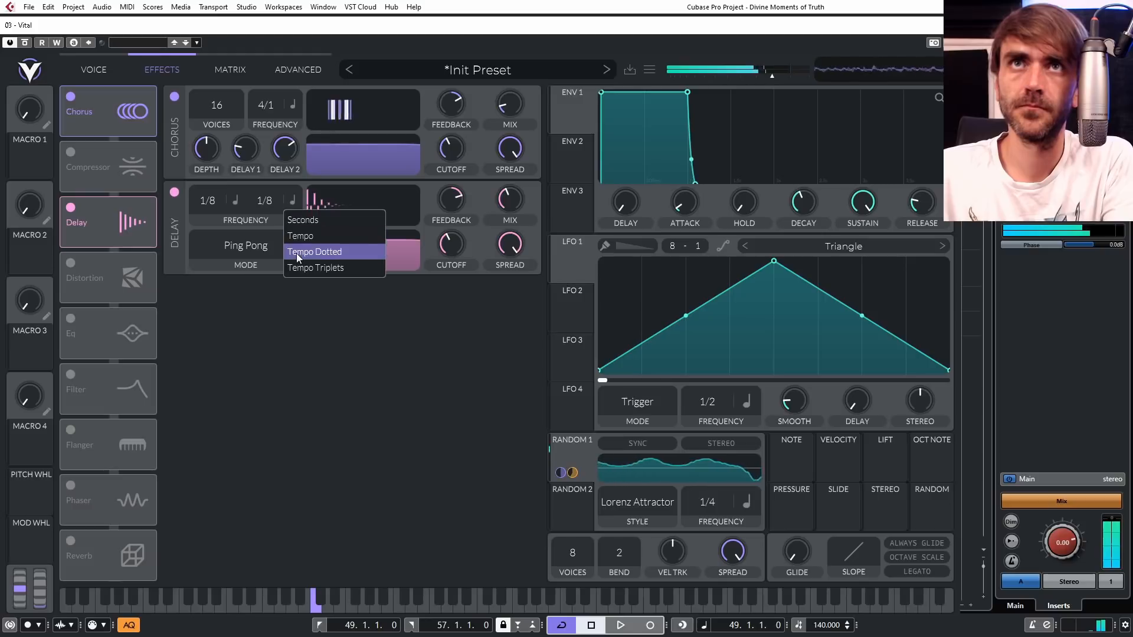
click(296, 253)
click(234, 202)
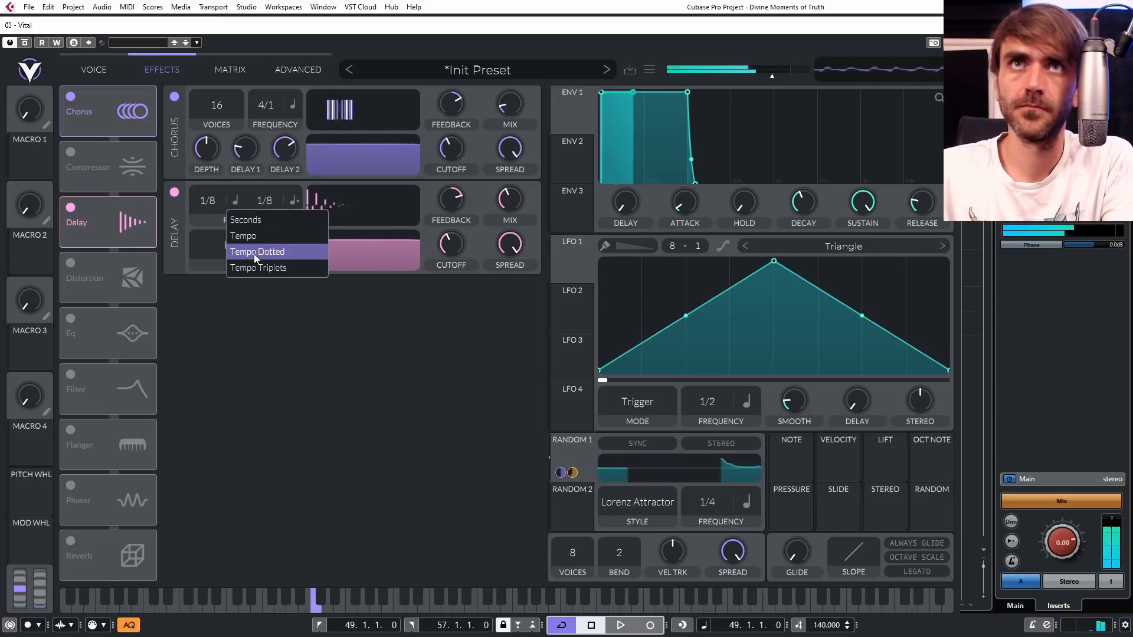
click(254, 252)
drag(379, 255, 393, 271)
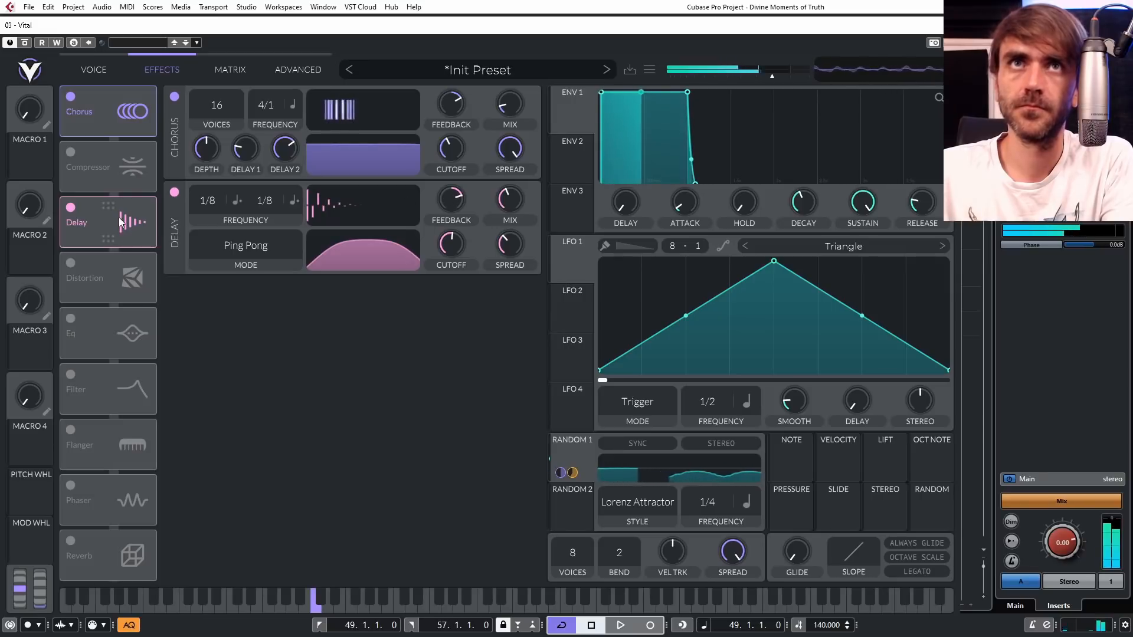
Enable the reverb with a time of about 3.63 seconds and cut its low frequencies.
click(69, 538)
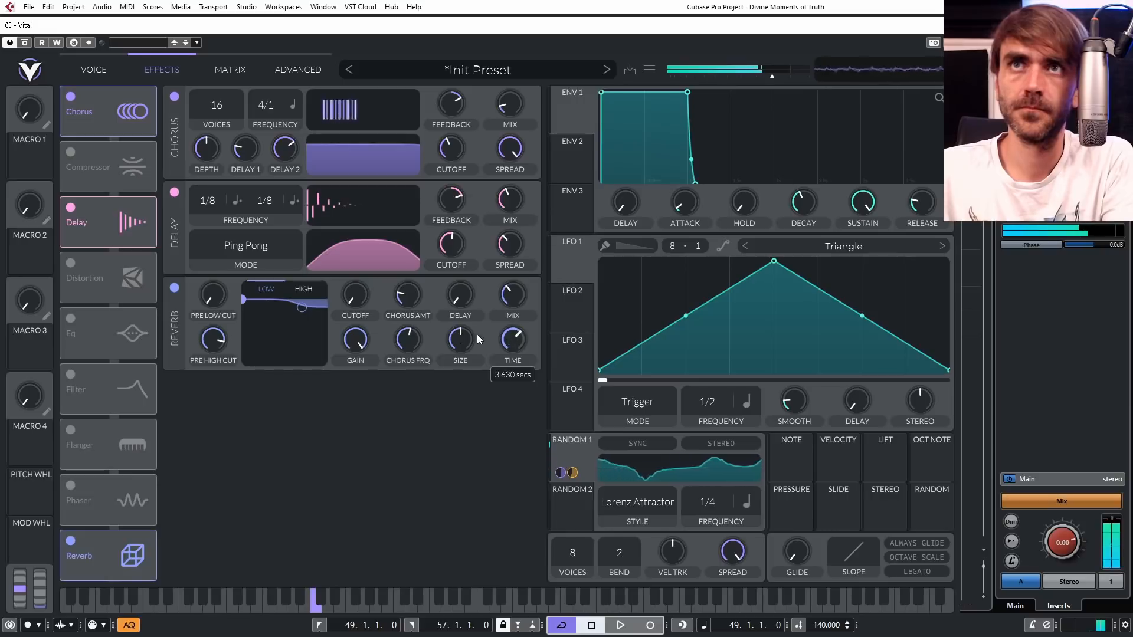
drag(257, 352, 257, 352)
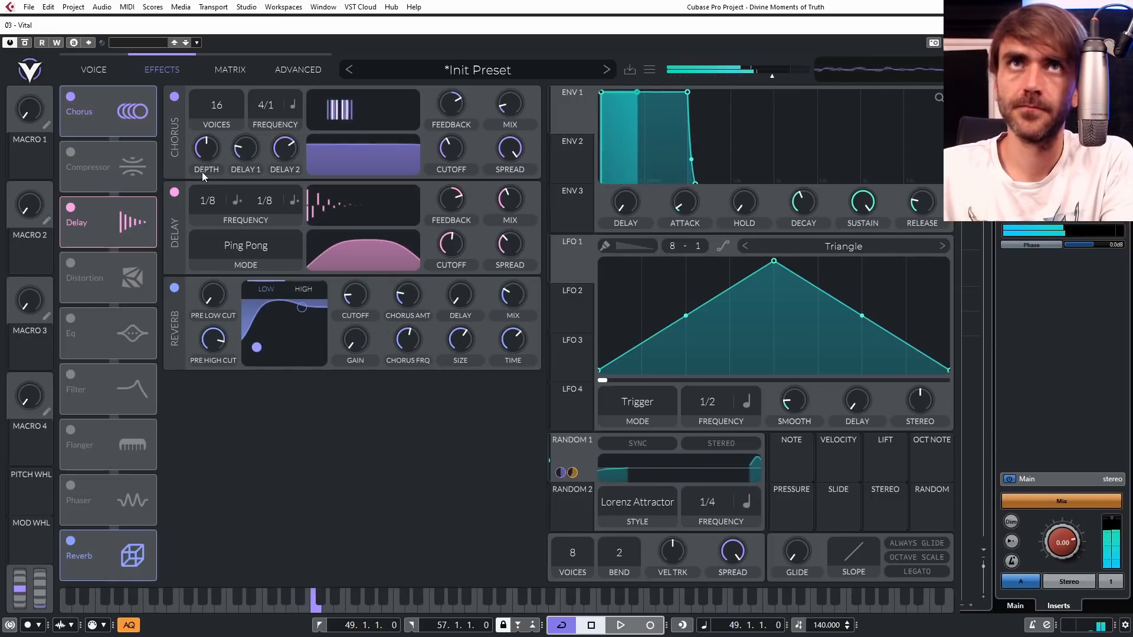
Raise Filter 1's cutoff, and set Random 1 to stereo with a frequency of 1/1.
click(93, 69)
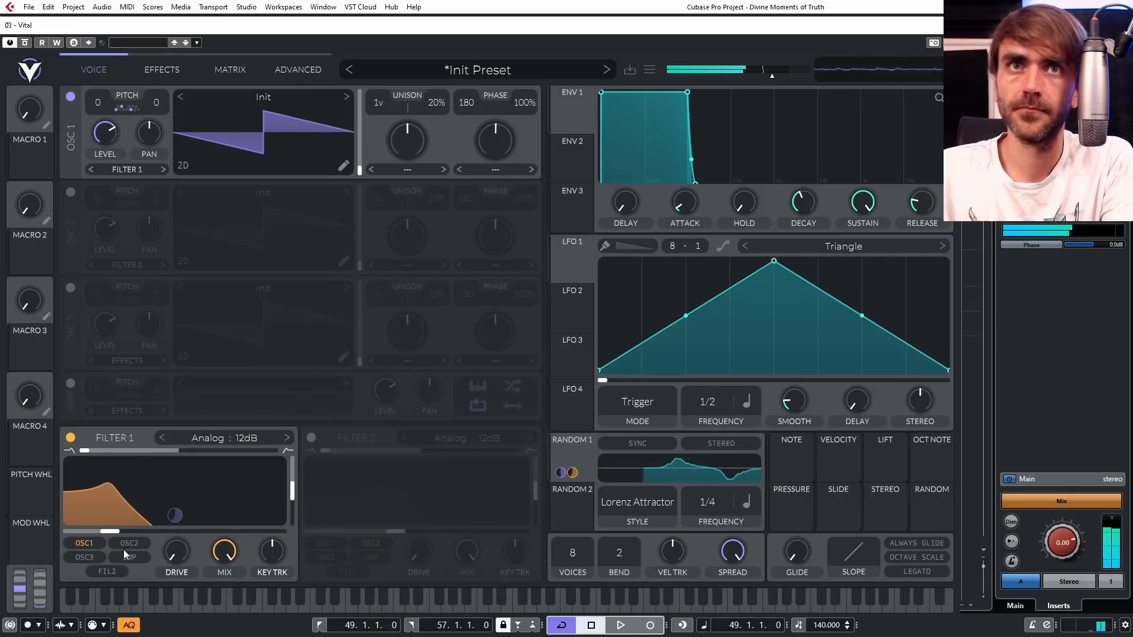
drag(123, 533, 135, 533)
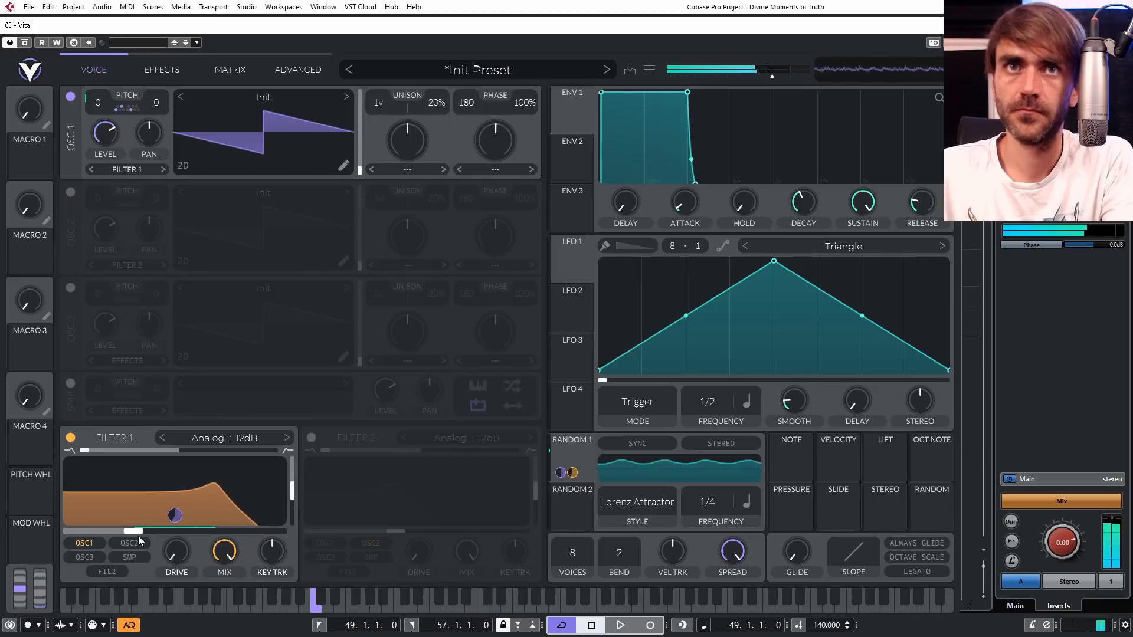
click(722, 445)
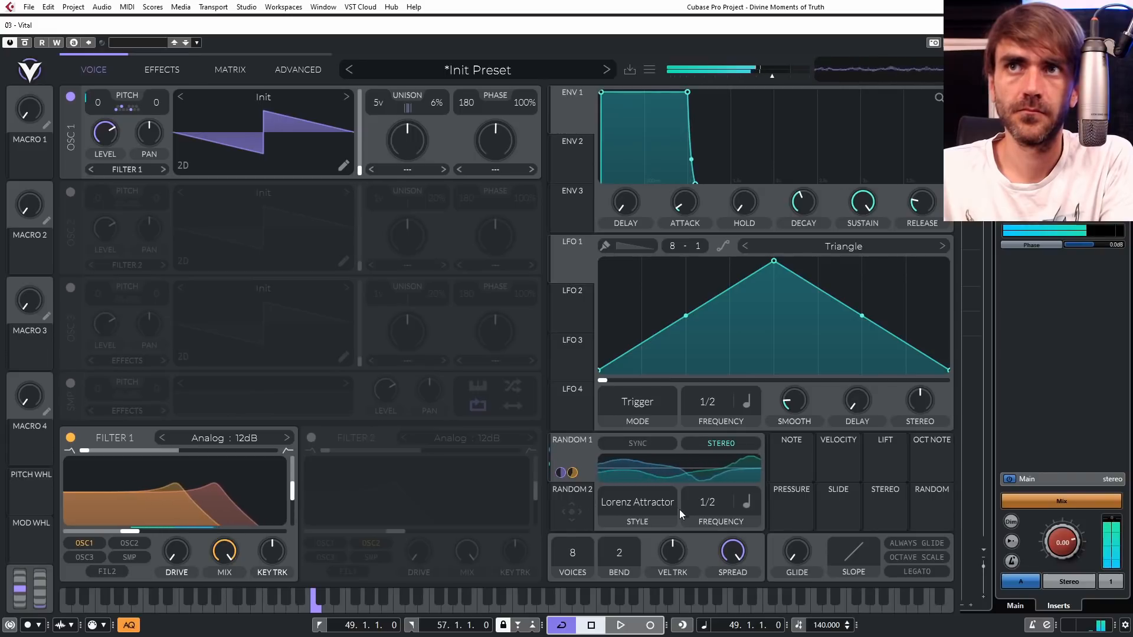
drag(710, 514, 713, 515)
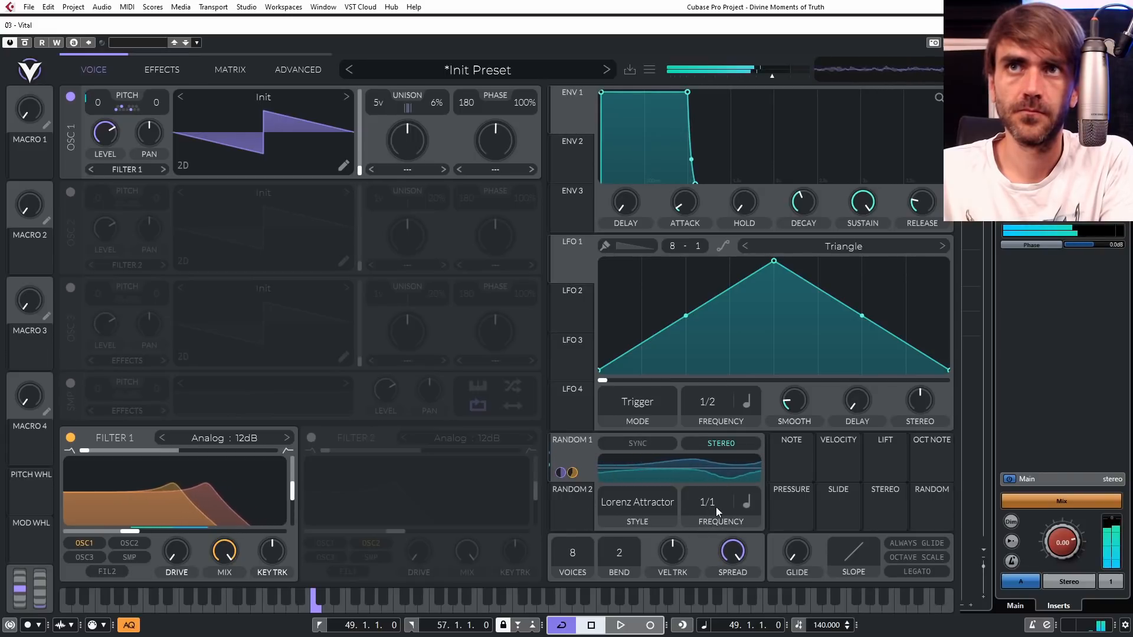
Limit Oscillator 1's transpose snap to the notes C, D#, G and G#.
click(126, 105)
click(149, 156)
click(165, 157)
click(126, 171)
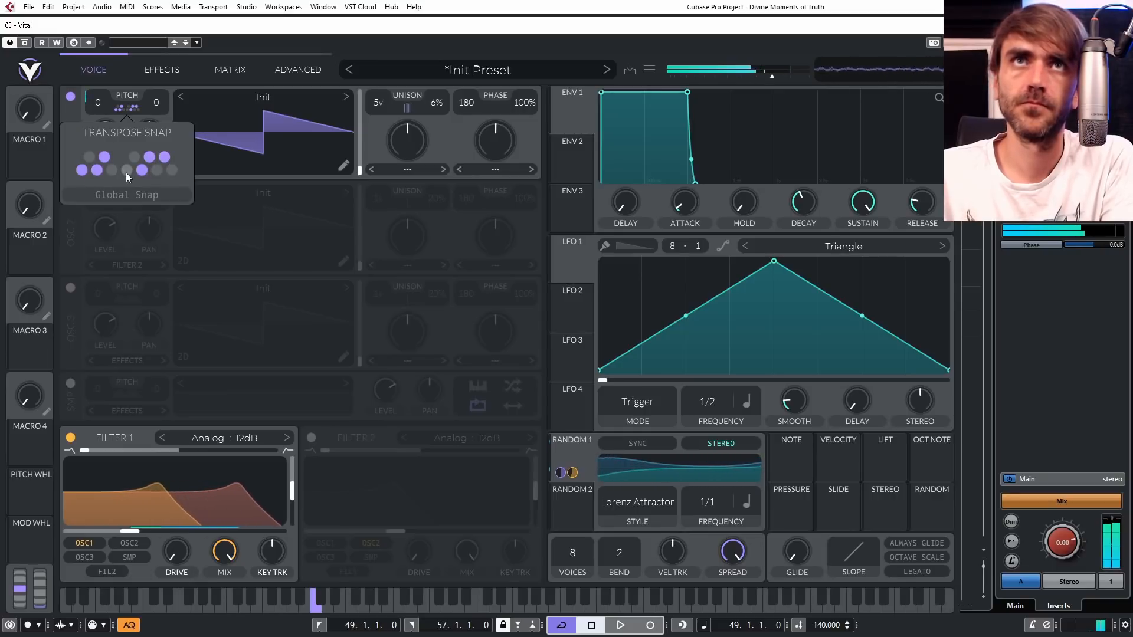
click(95, 171)
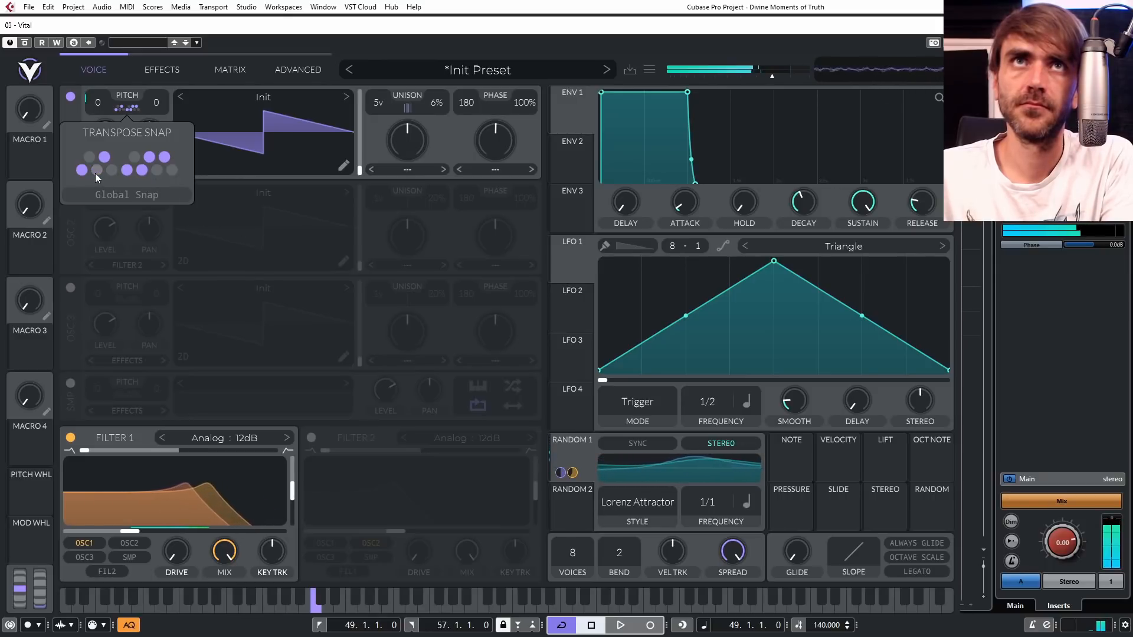
click(127, 171)
click(165, 156)
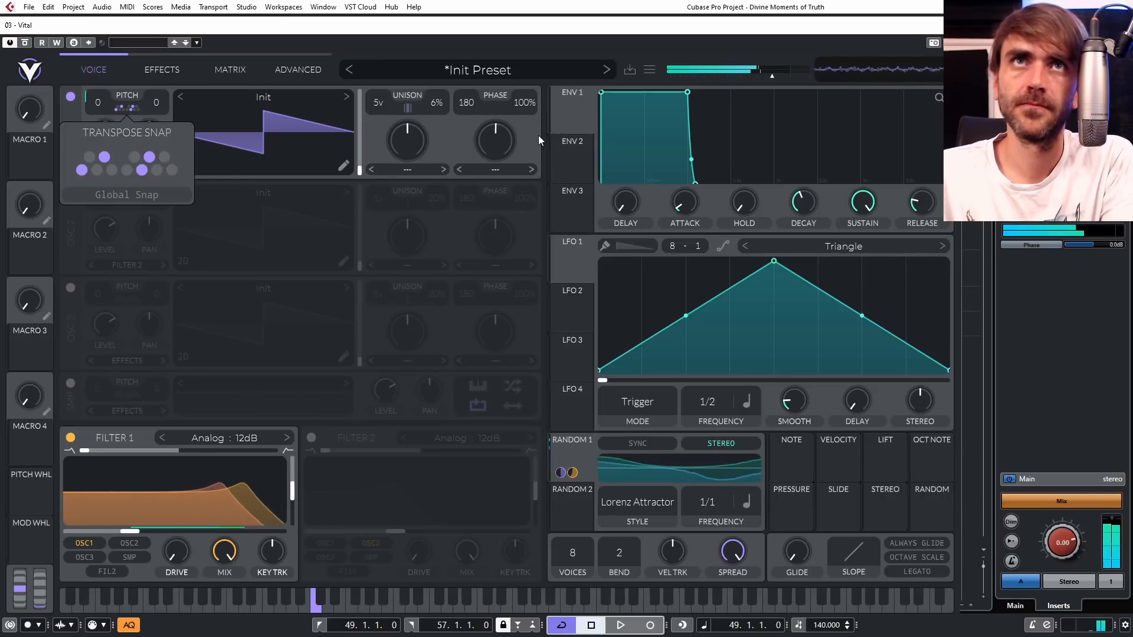
click(522, 146)
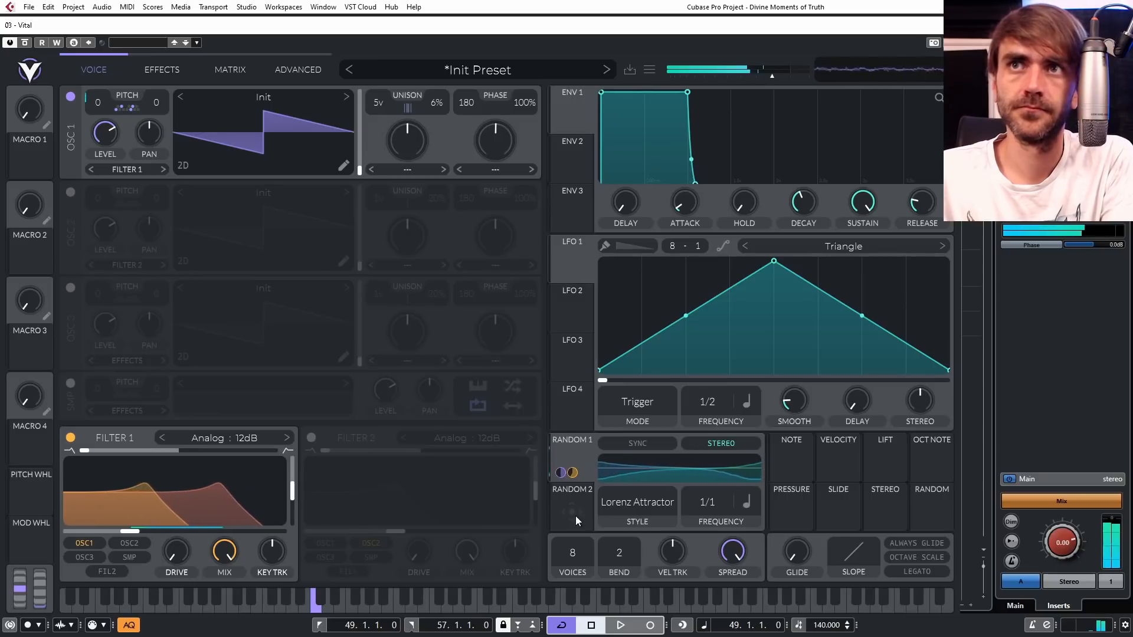
Modulate Filter 1's cutoff with Random 2, set to stereo, Sine Interpolate style and a frequency of 1/8.
click(568, 498)
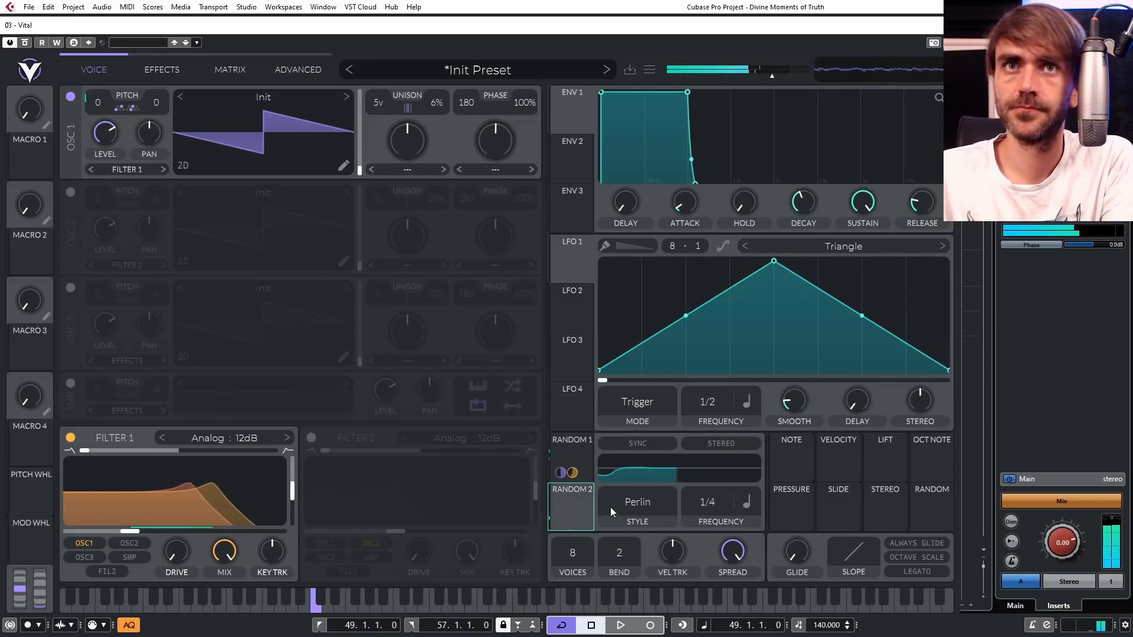
drag(571, 511, 74, 536)
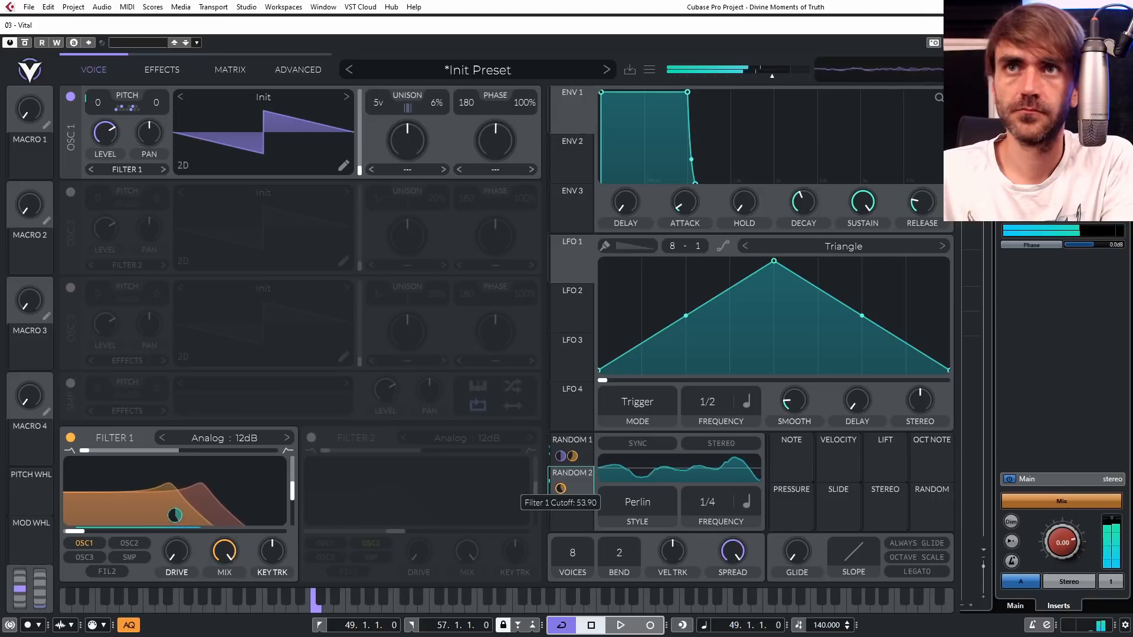
click(729, 443)
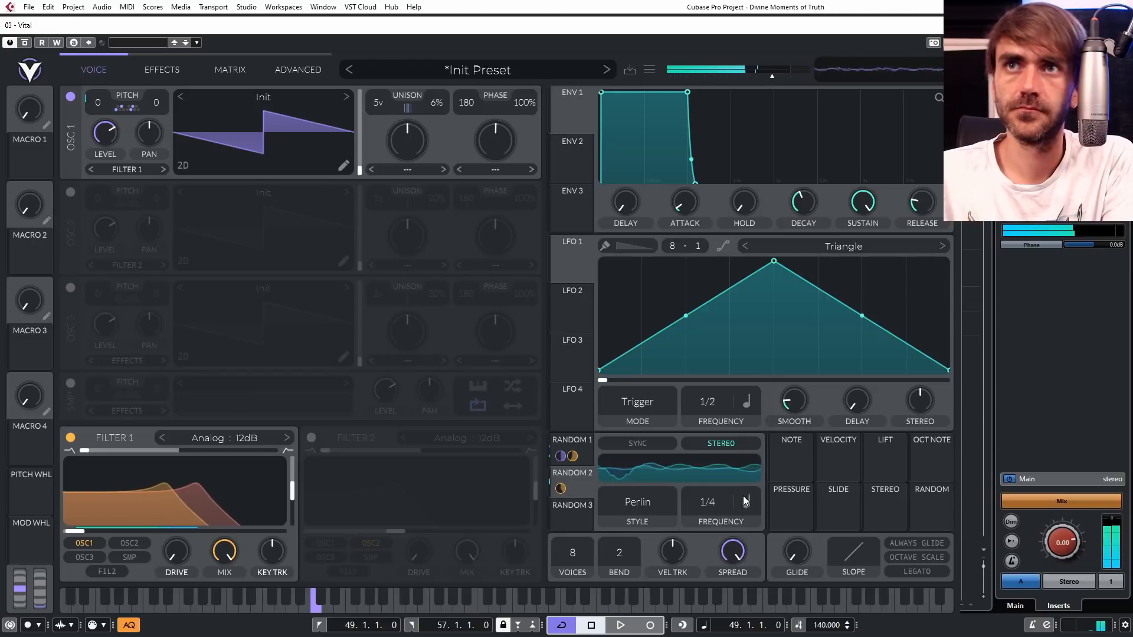
click(628, 501)
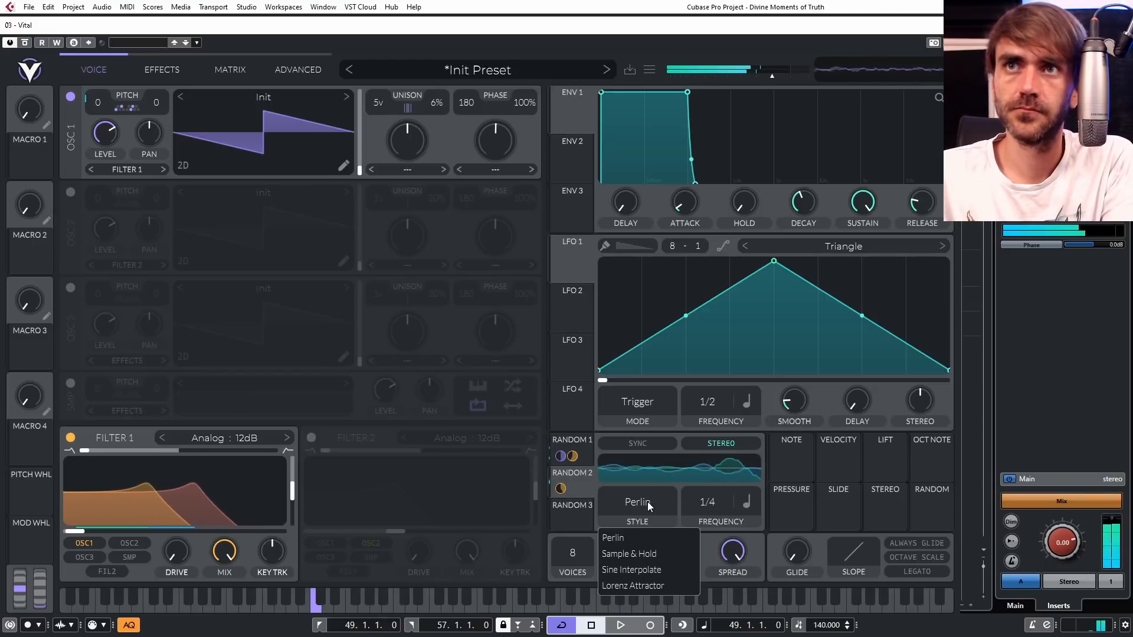
click(637, 566)
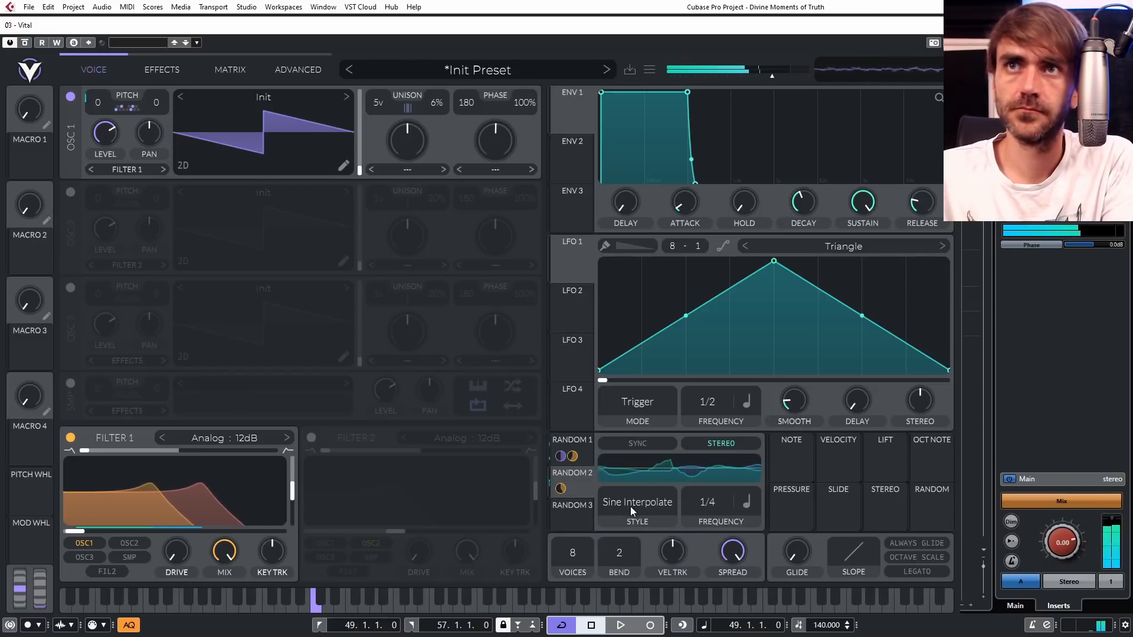
mouse_move(723, 510)
mouse_down()
mouse_move(745, 458)
mouse_move(717, 505)
mouse_up()
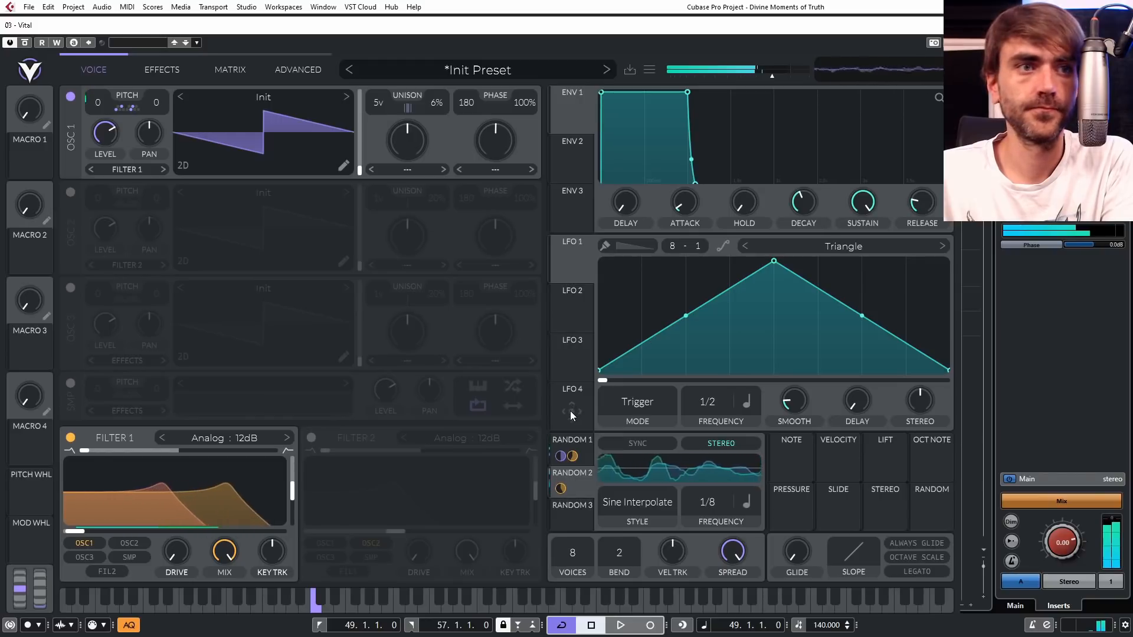
Modulate Random 2's frequency with LFO 4 and set Random 2's base frequency to 1/2.
drag(570, 411, 712, 507)
mouse_move(707, 537)
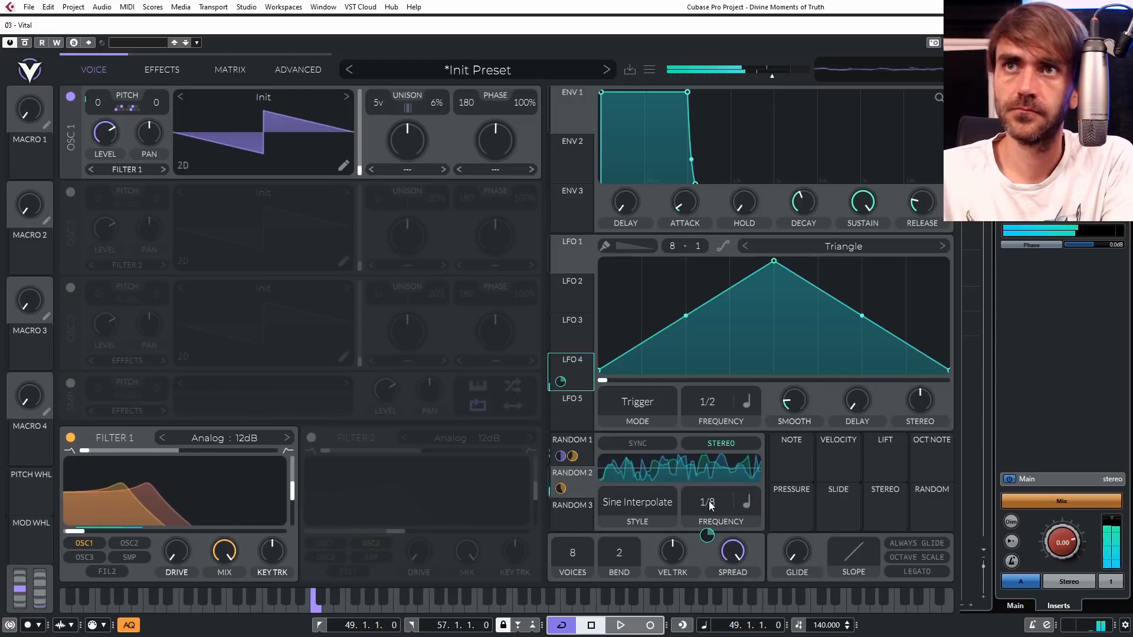
drag(706, 522, 704, 559)
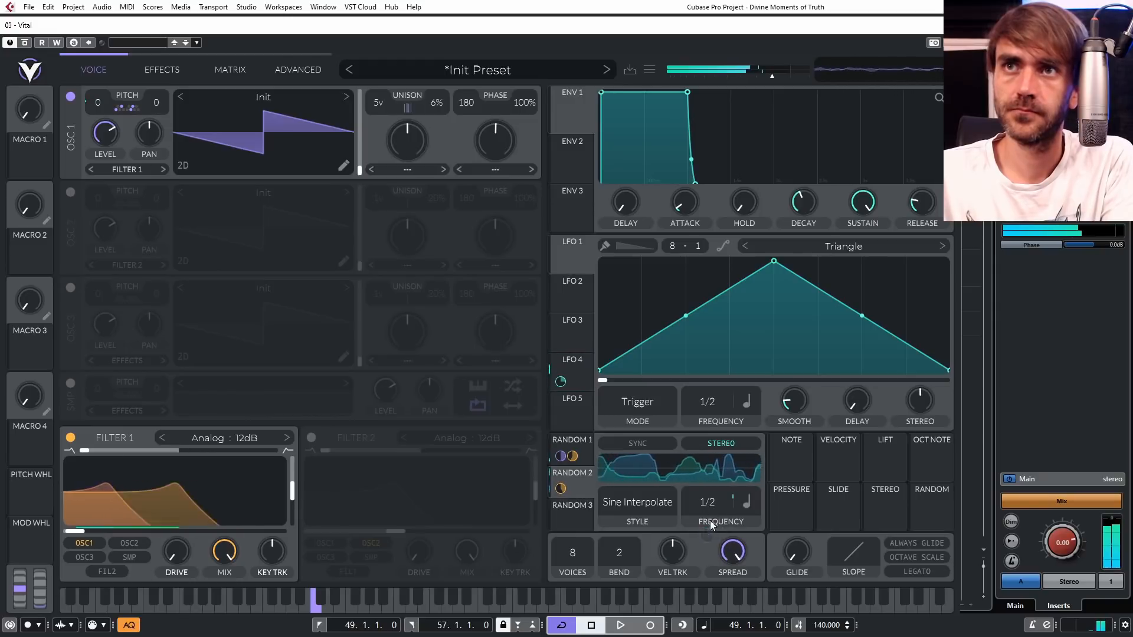
Slow down LFO 4's frequency and set LFO 3's frequency to 4/1.
click(586, 441)
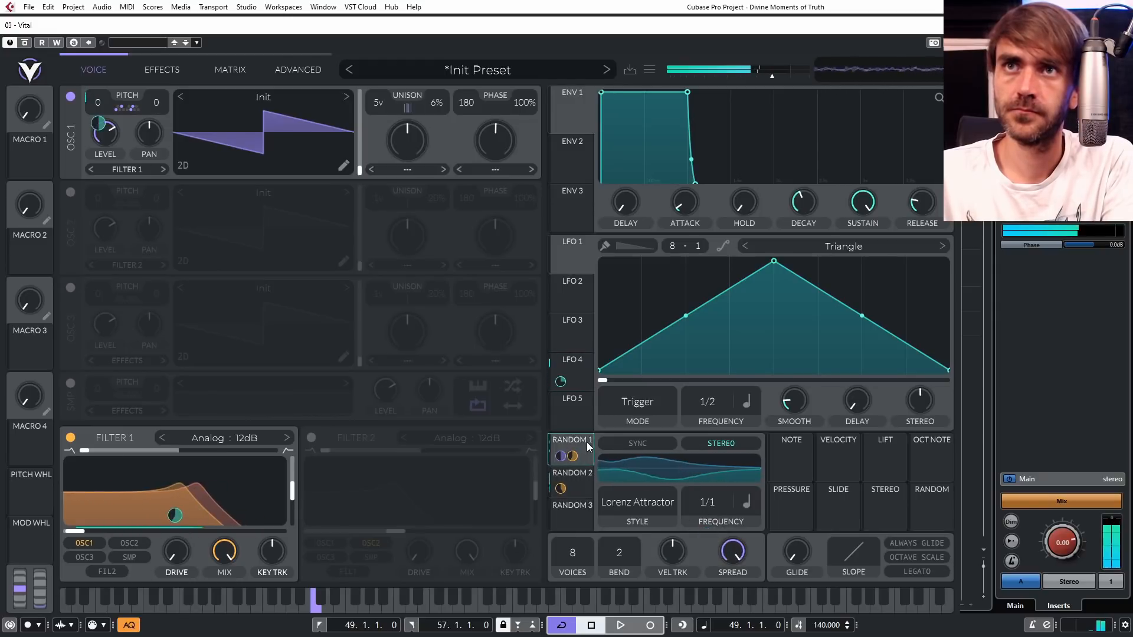
click(572, 370)
drag(710, 403, 716, 479)
click(570, 347)
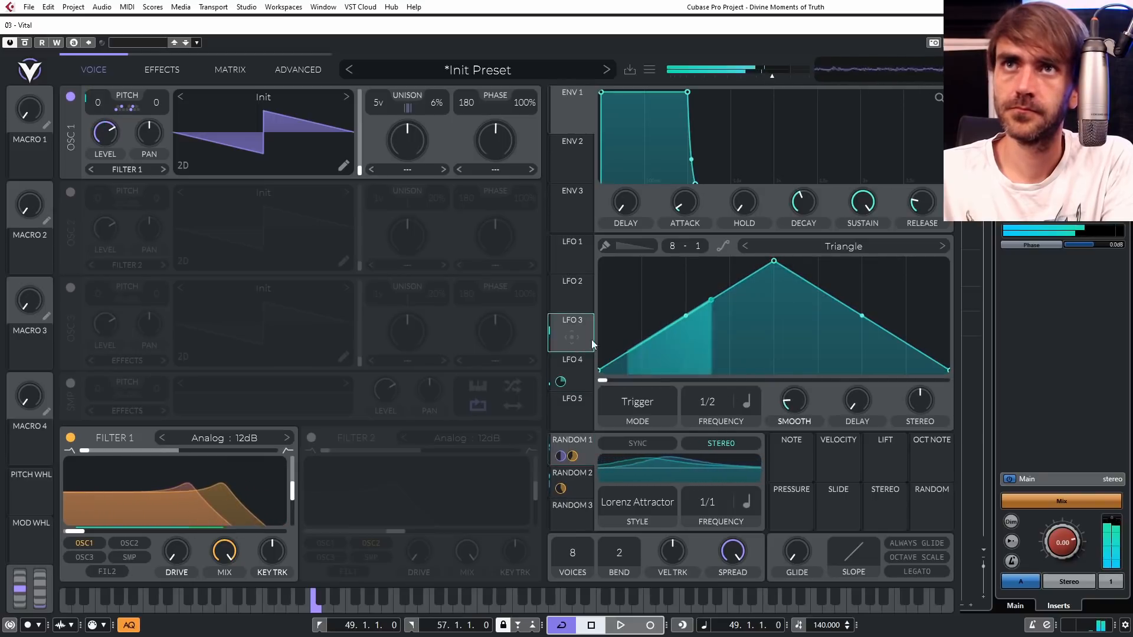
drag(714, 398, 712, 461)
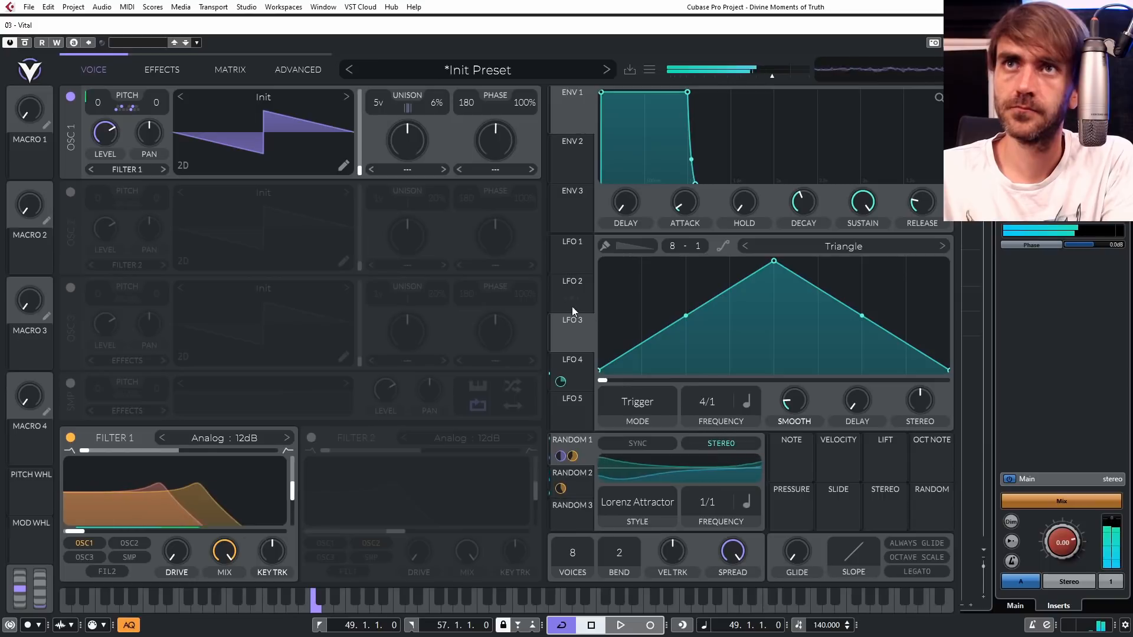
Modulate Random 1's frequency with LFO 3 at a reduced amount and set Random 1's base frequency to 4/1.
mouse_move(578, 347)
mouse_down()
mouse_move(588, 384)
mouse_move(715, 517)
mouse_move(705, 572)
mouse_up()
drag(711, 533, 707, 543)
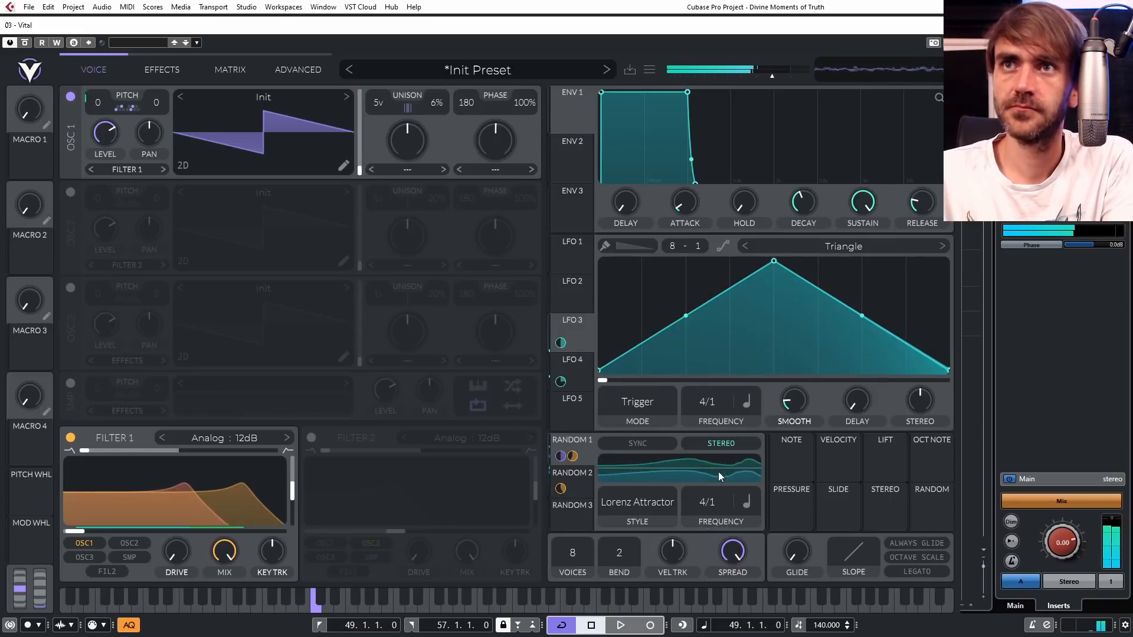
mouse_move(721, 498)
drag(707, 536, 707, 552)
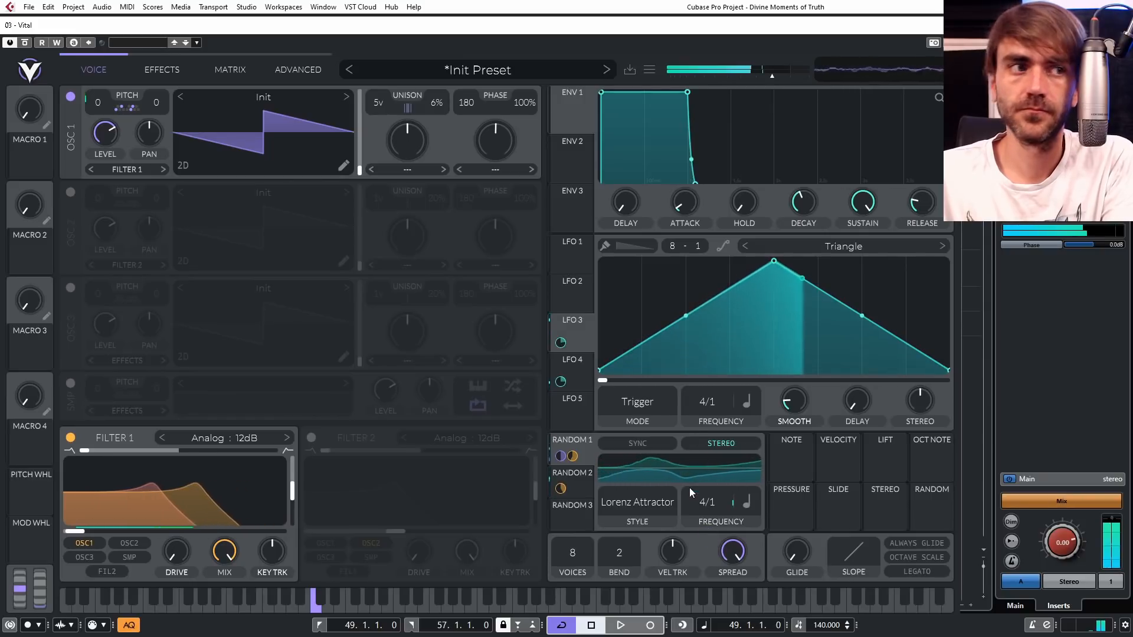
Modulate Filter 1's cutoff with LFO 2 at an amount of about 32.85.
mouse_move(179, 517)
drag(167, 517, 170, 521)
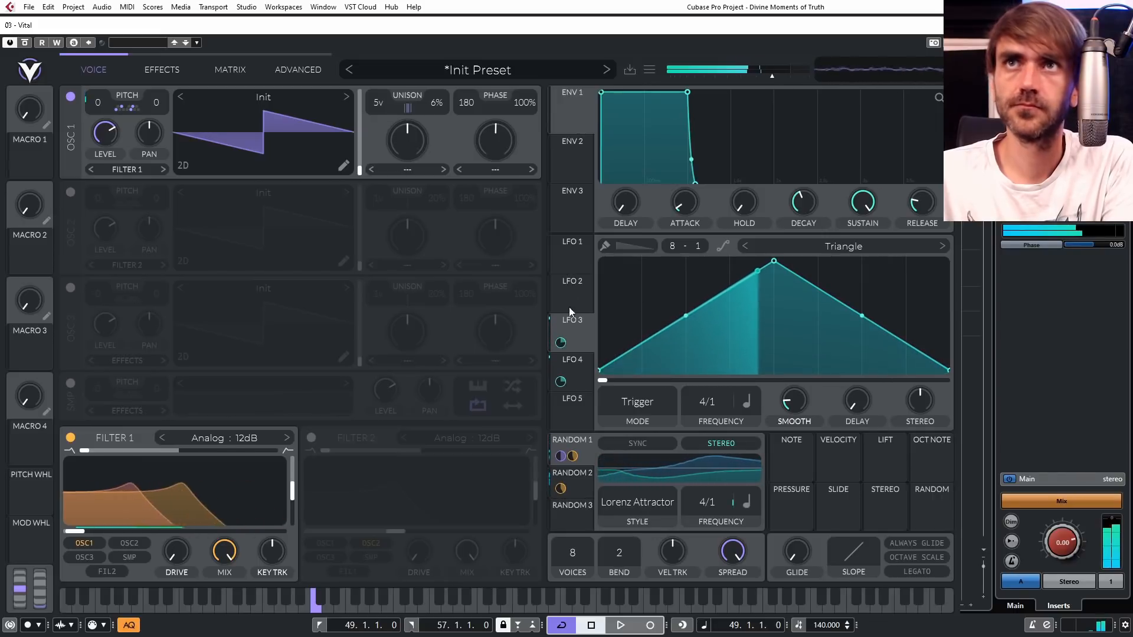
drag(572, 295, 125, 508)
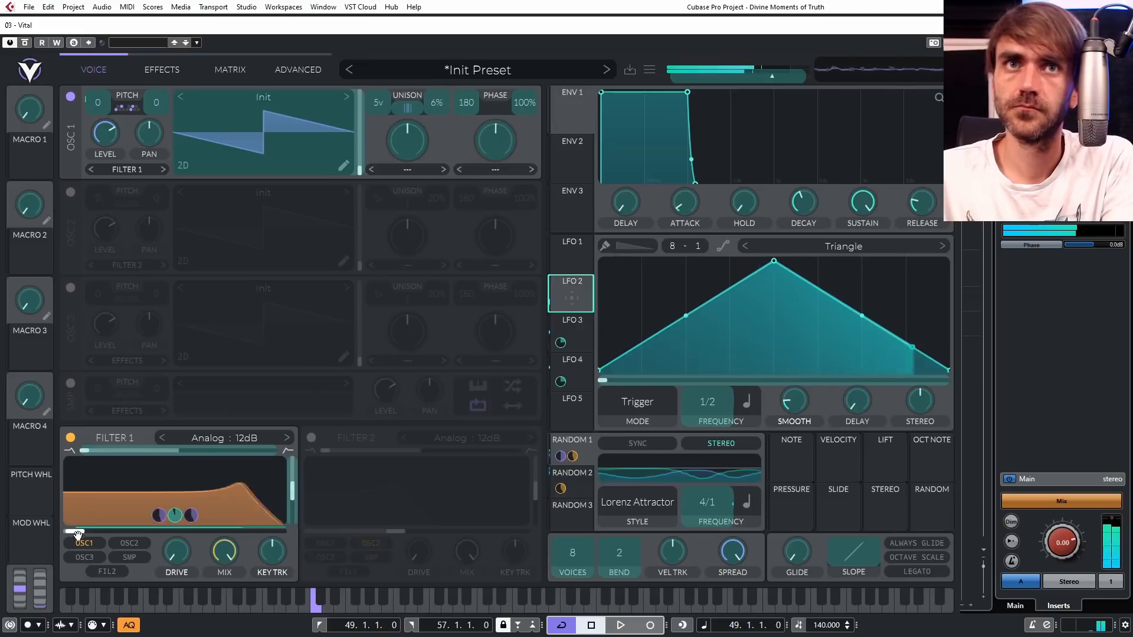
mouse_move(561, 302)
drag(561, 303, 561, 289)
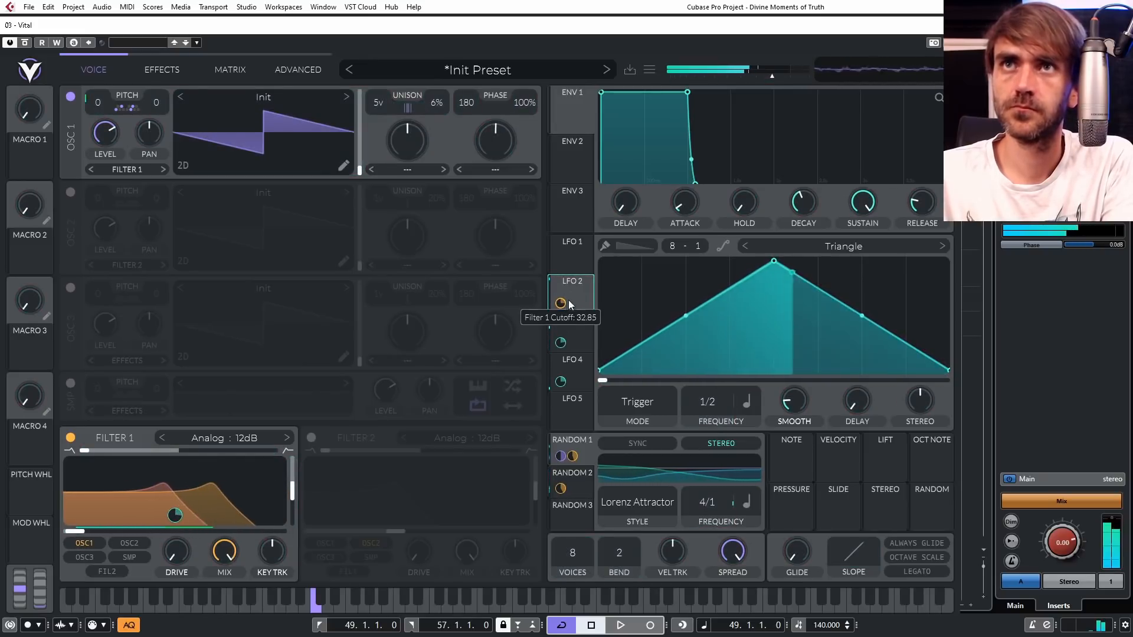
Adjust LFO 2's stereo offset and save the preset as "Random Genrative Pad Arp things1".
drag(922, 410, 923, 394)
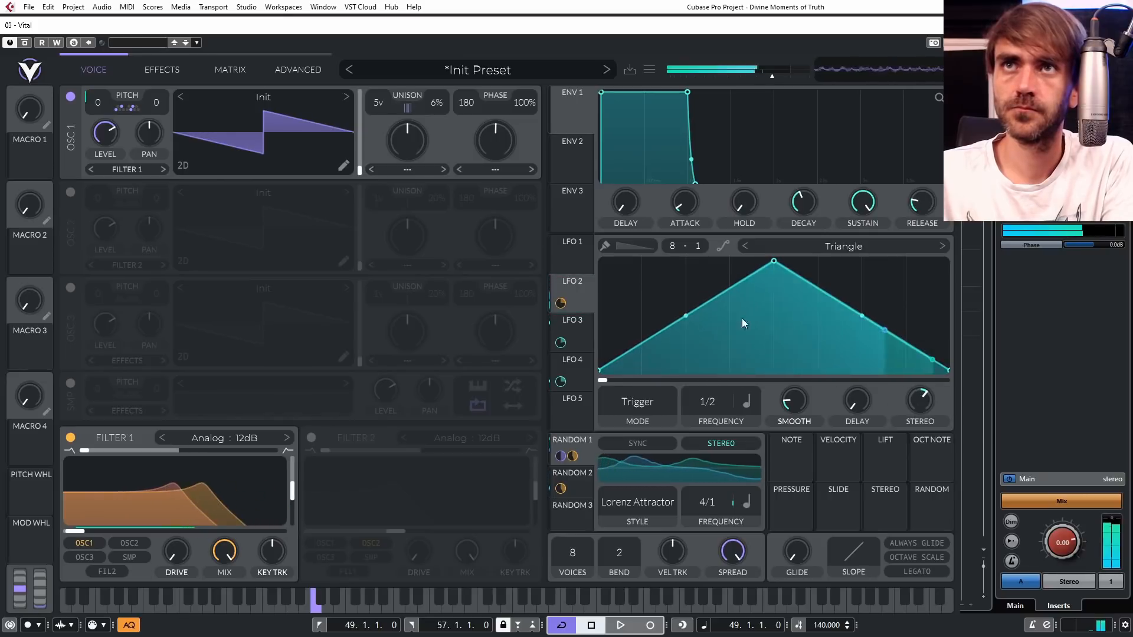
mouse_move(563, 305)
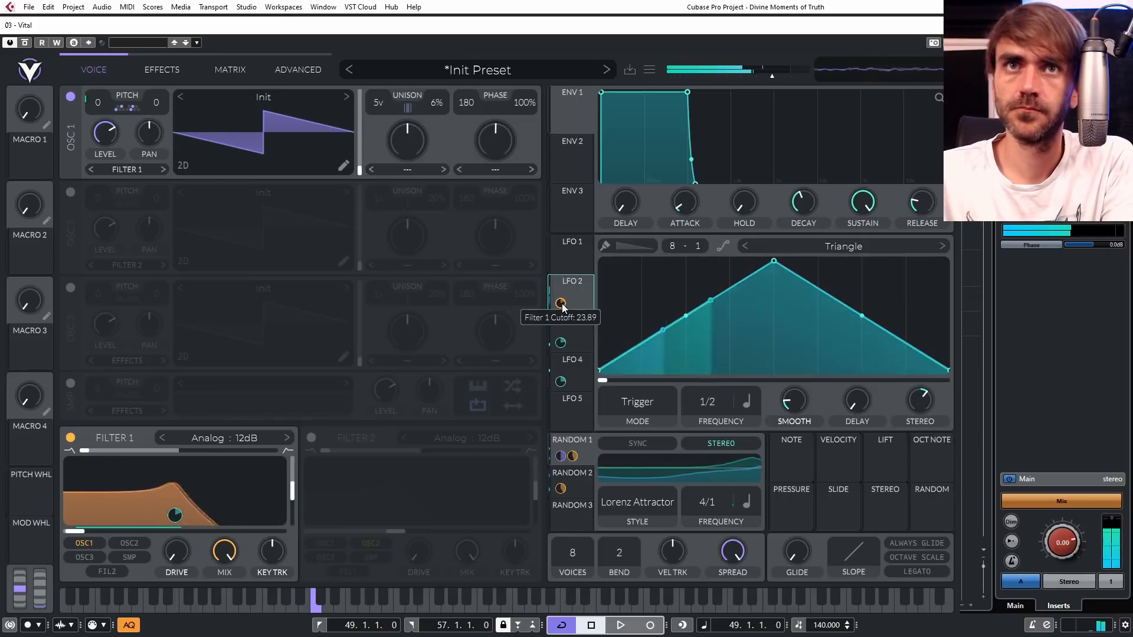
drag(919, 406, 915, 416)
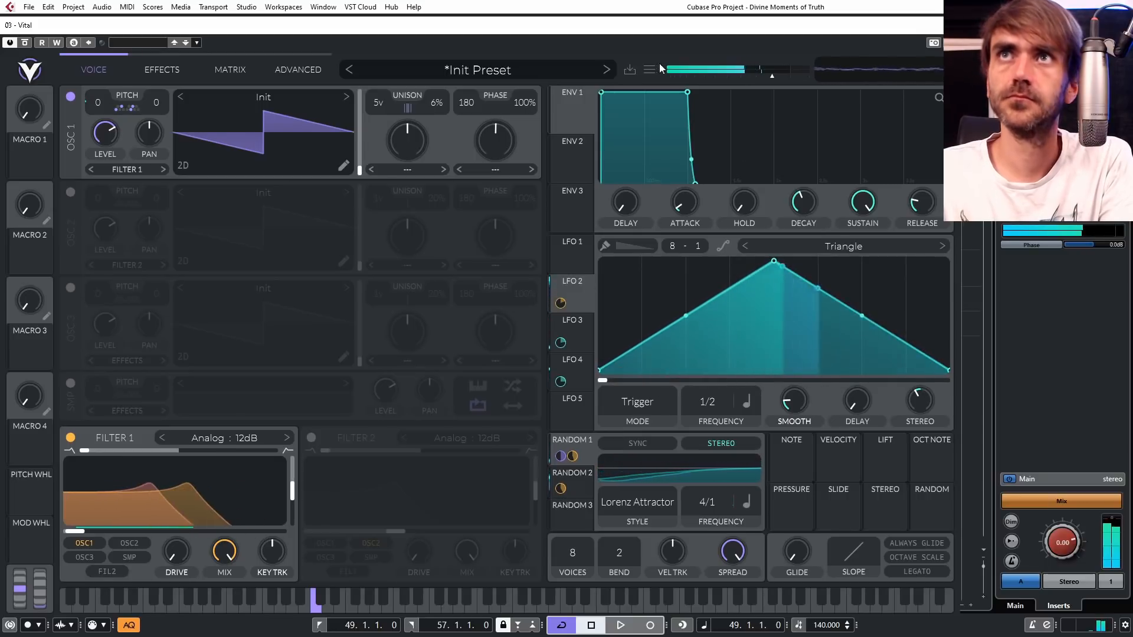
click(632, 68)
text(Random Genrative)
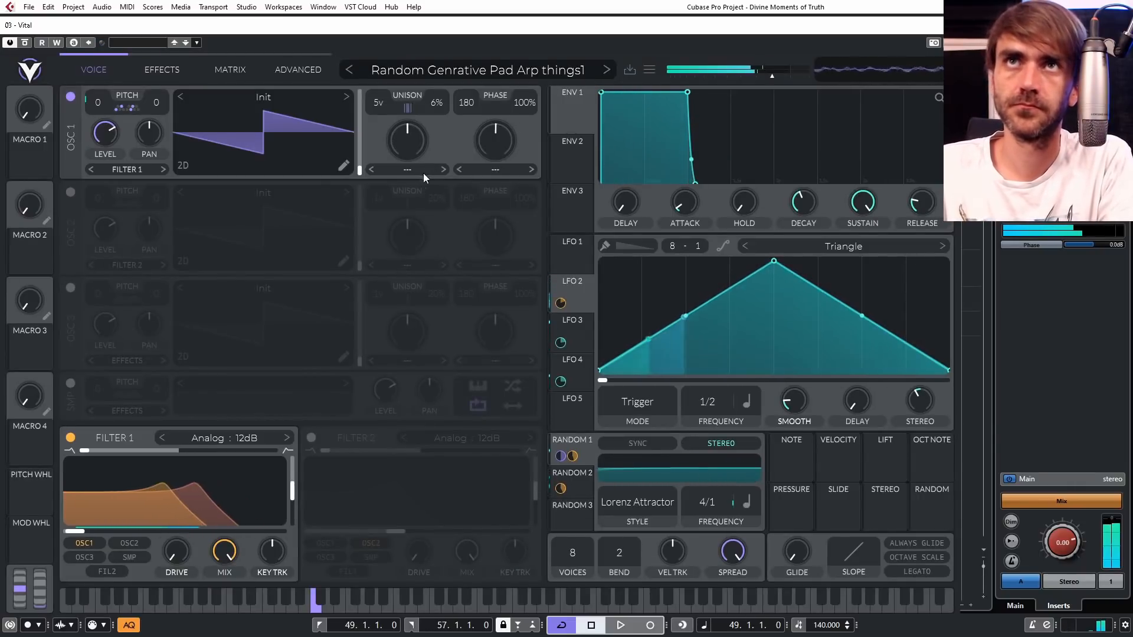
Try the Smear spectral morph at about 15.5% and Spectral Time Skew at a raised amount on oscillator 1.
click(403, 170)
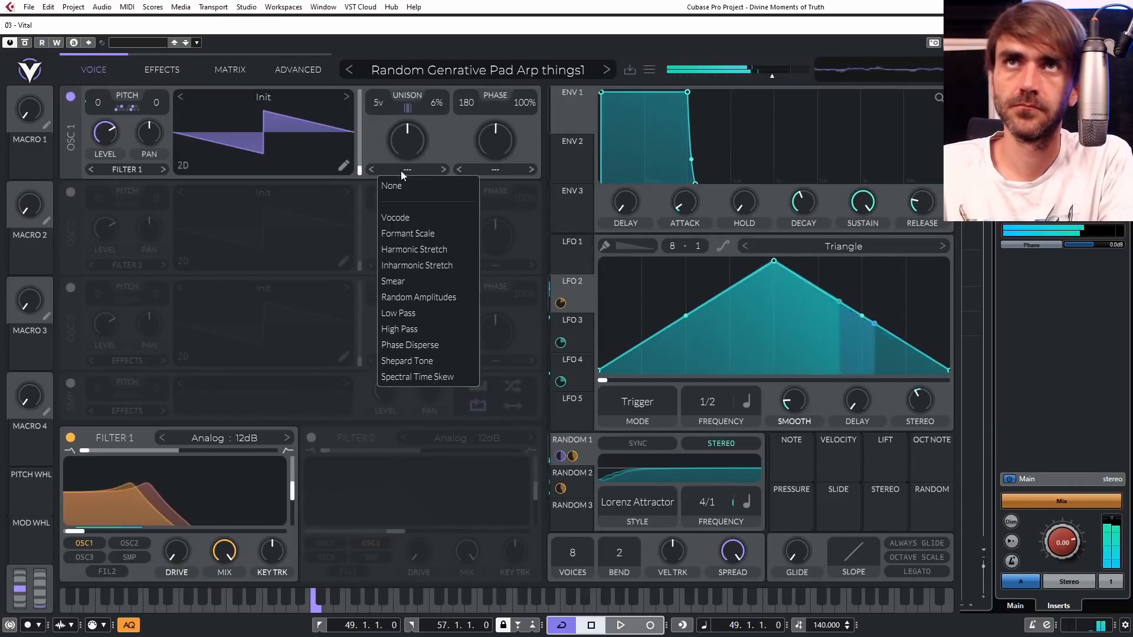
click(415, 278)
mouse_move(401, 141)
mouse_down()
mouse_move(416, 137)
mouse_move(402, 139)
mouse_move(390, 169)
mouse_up()
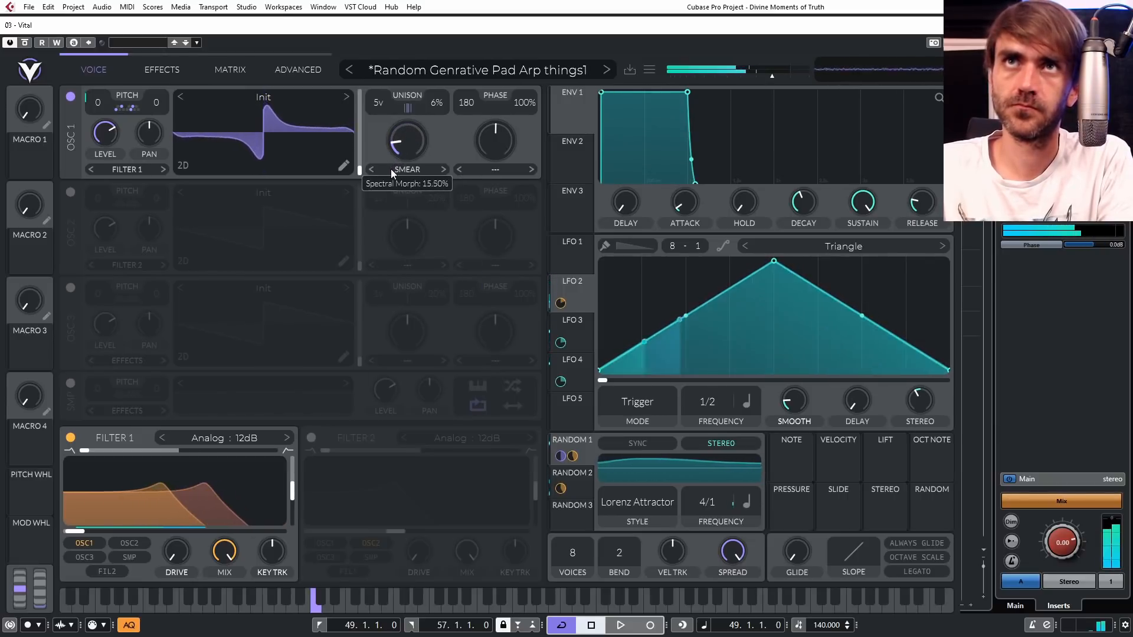
click(402, 167)
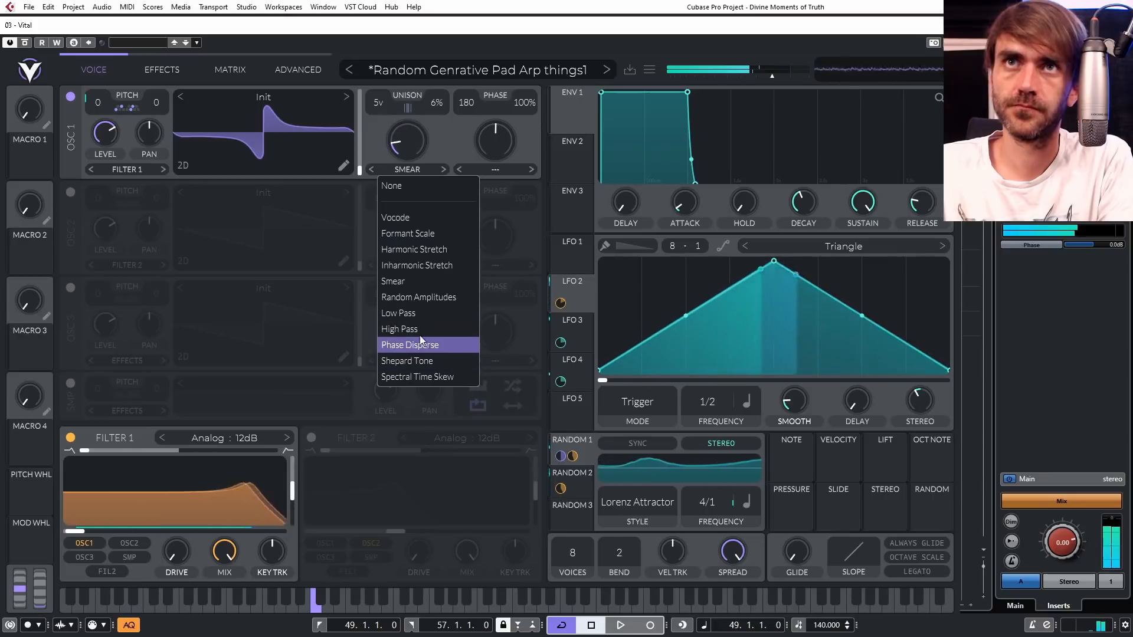
click(409, 377)
drag(408, 141, 445, 97)
Set oscillator 1's spectral morph to Harmonic Stretch at about 62% and modulate its amount with Random 2.
click(413, 170)
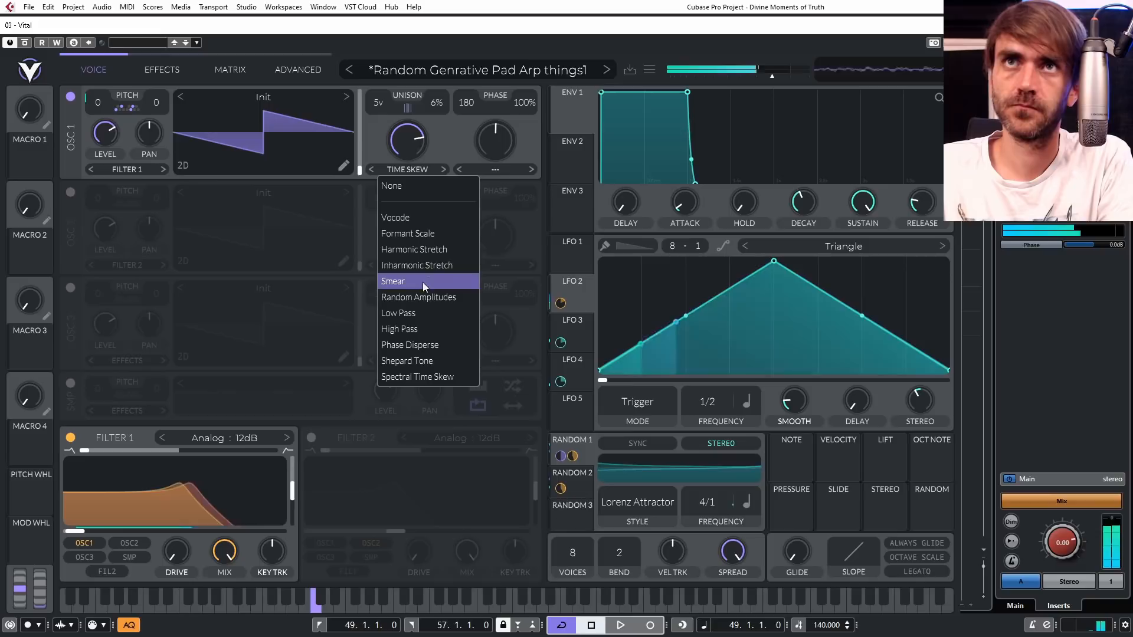
click(429, 249)
mouse_move(409, 157)
mouse_down()
mouse_move(407, 148)
mouse_move(406, 164)
mouse_move(419, 158)
mouse_up()
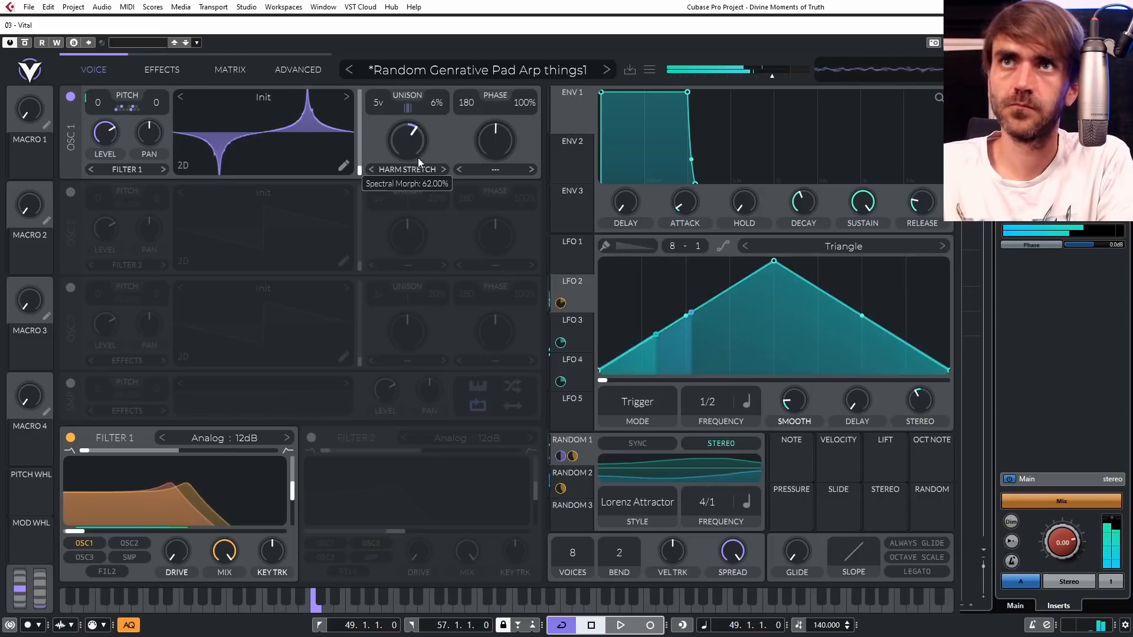
click(581, 486)
drag(581, 484, 399, 148)
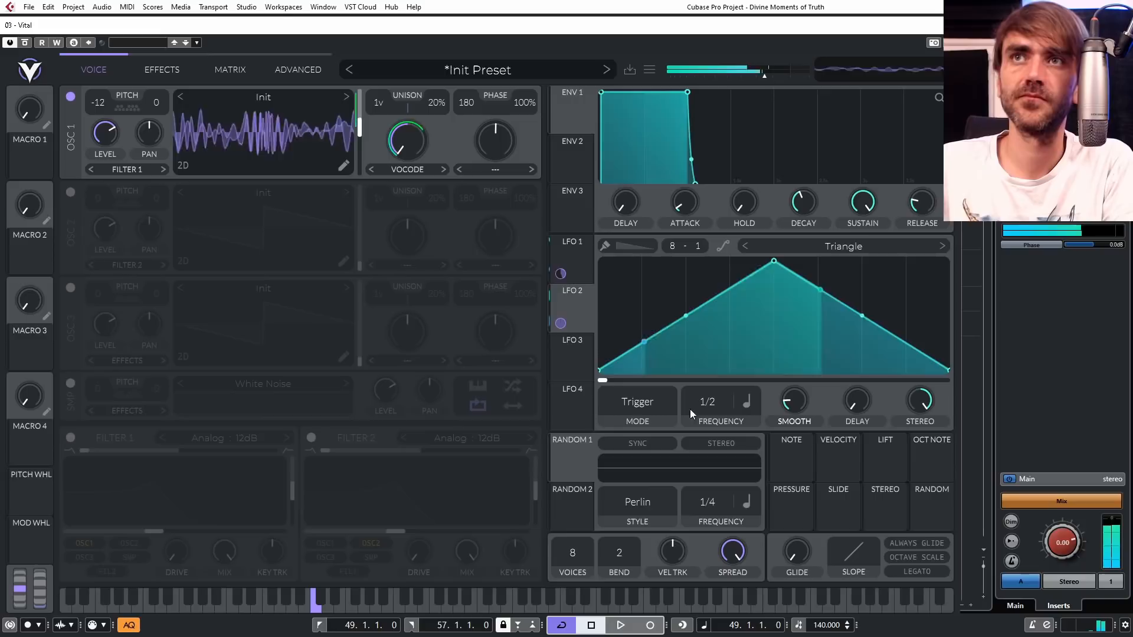
Set LFO 2's frequency to 4/1 and try the Formant wave morph on oscillator 1 at low and high amounts.
drag(716, 401, 706, 447)
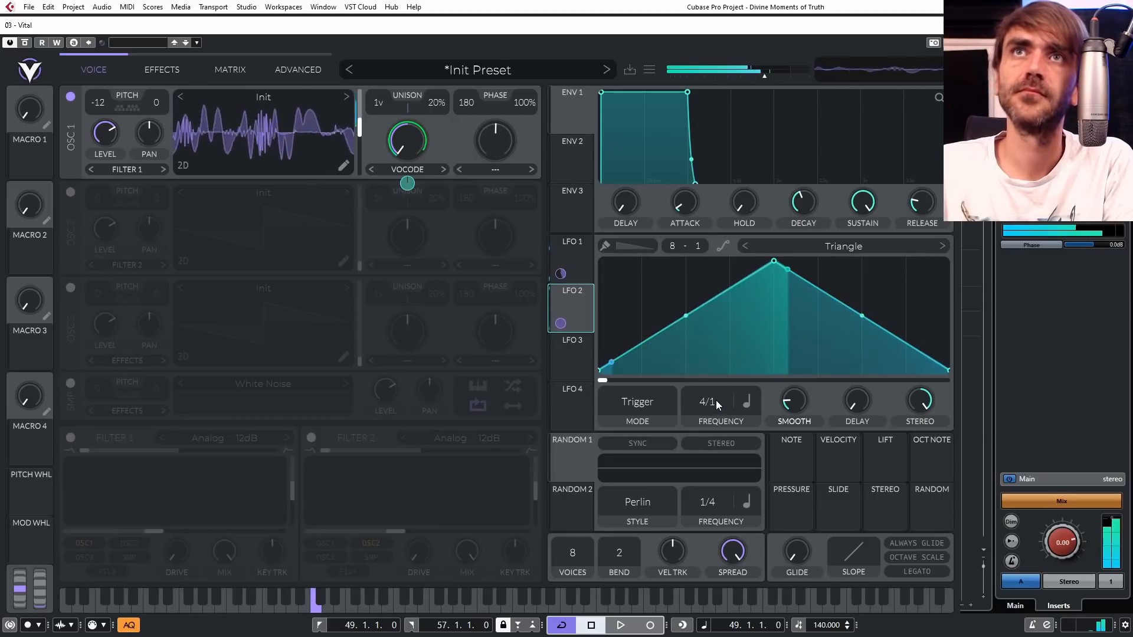
click(489, 168)
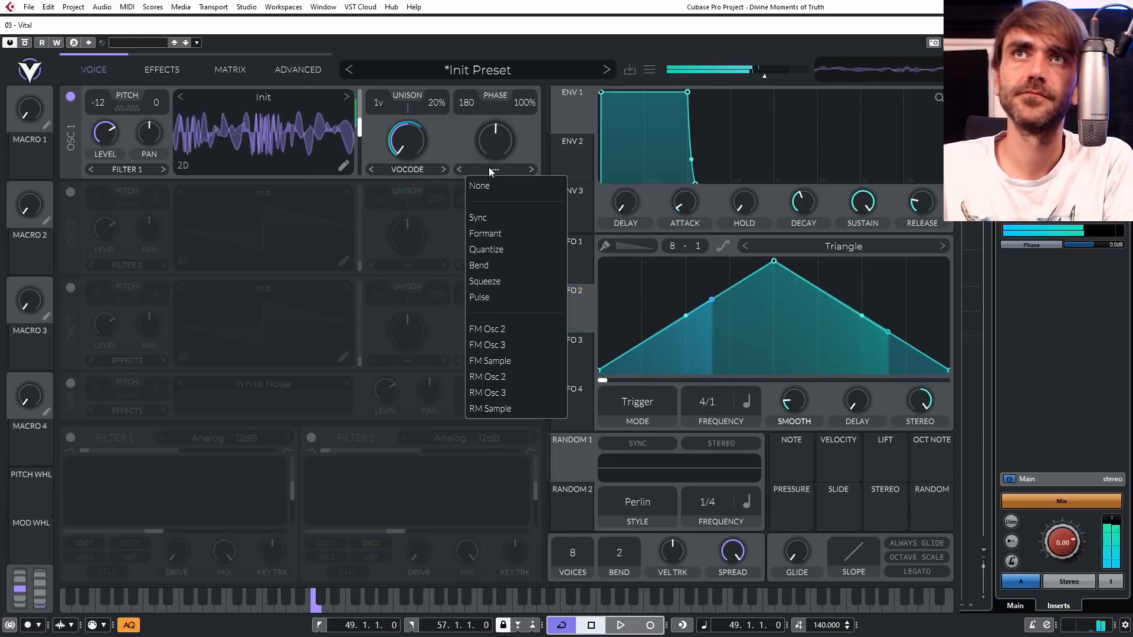
click(492, 234)
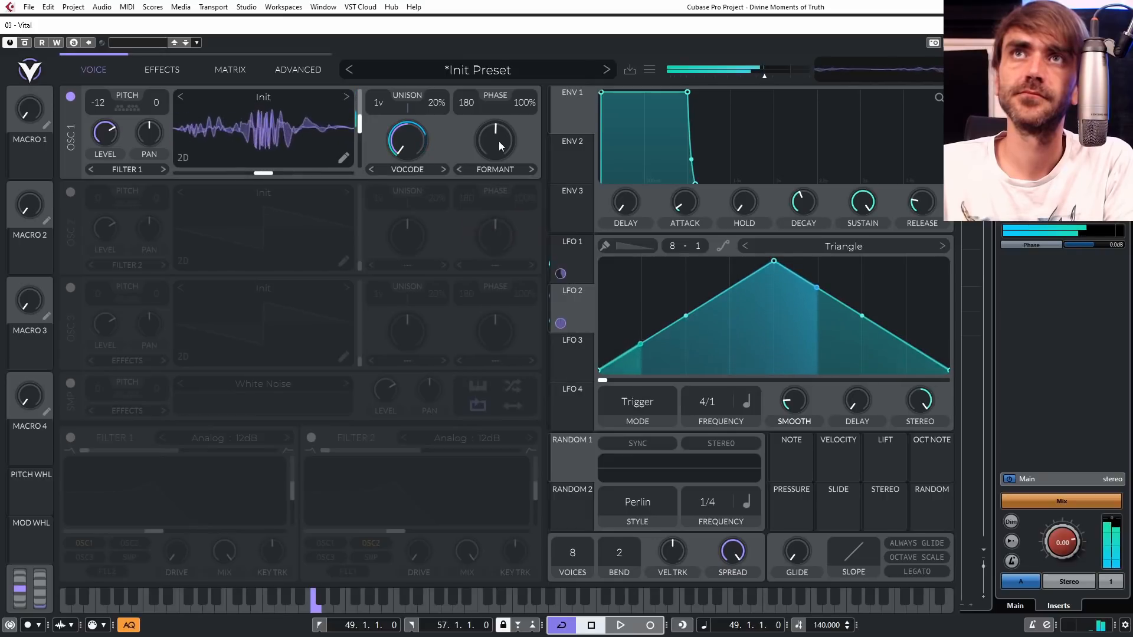
drag(491, 143, 473, 215)
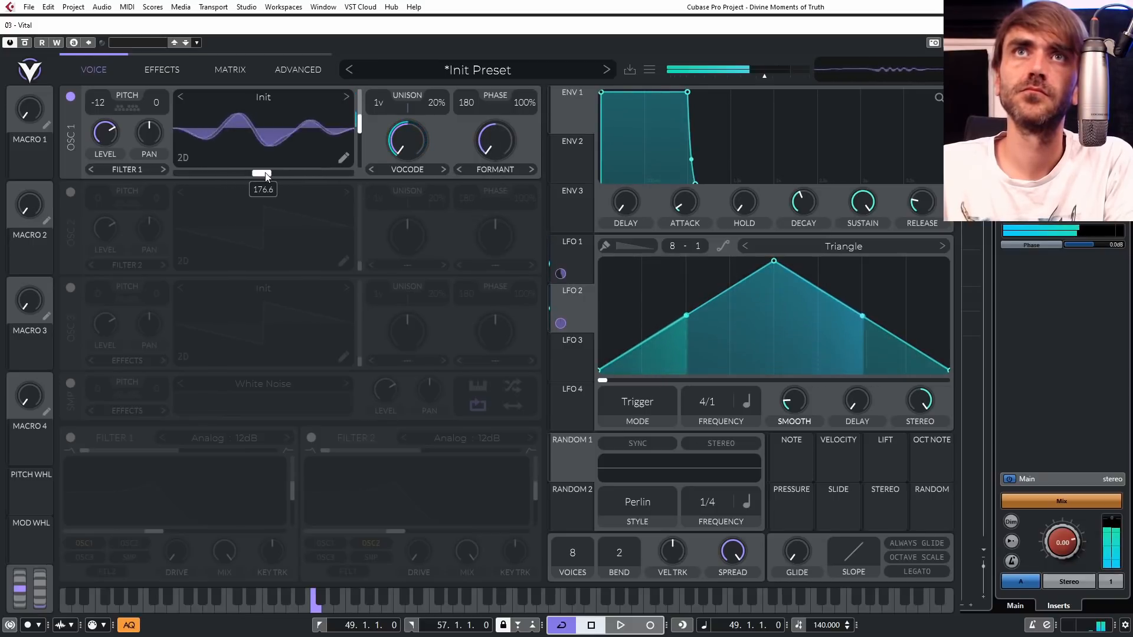
drag(499, 133, 506, 61)
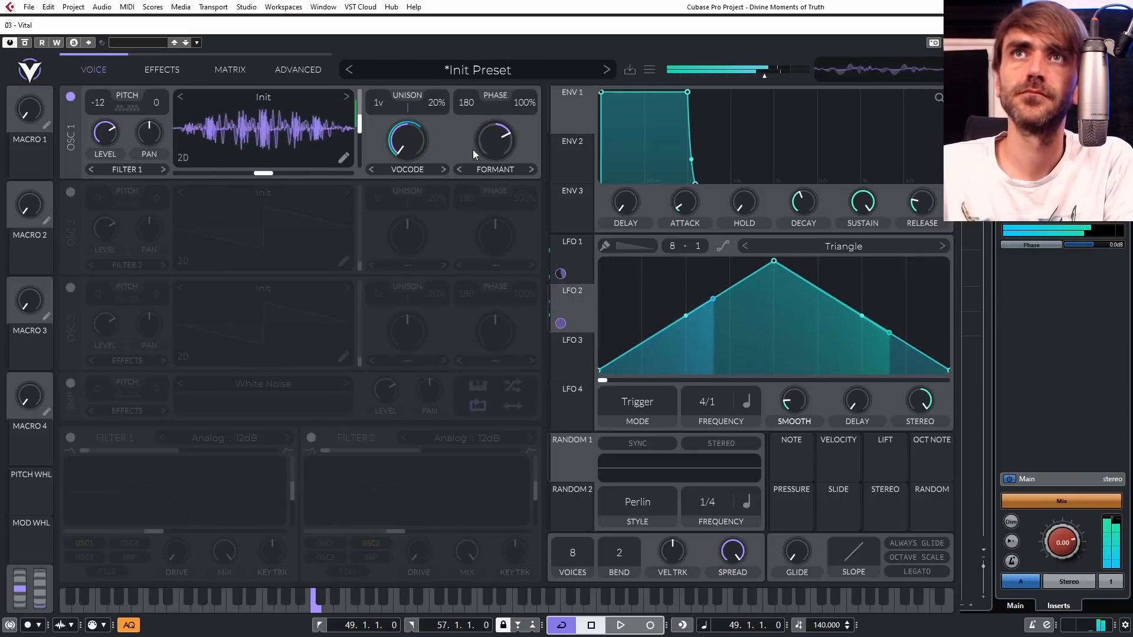
Try oscillator 1's wave morph as Quantize at about 40%, Pulse, and Sync at about 77%.
click(488, 168)
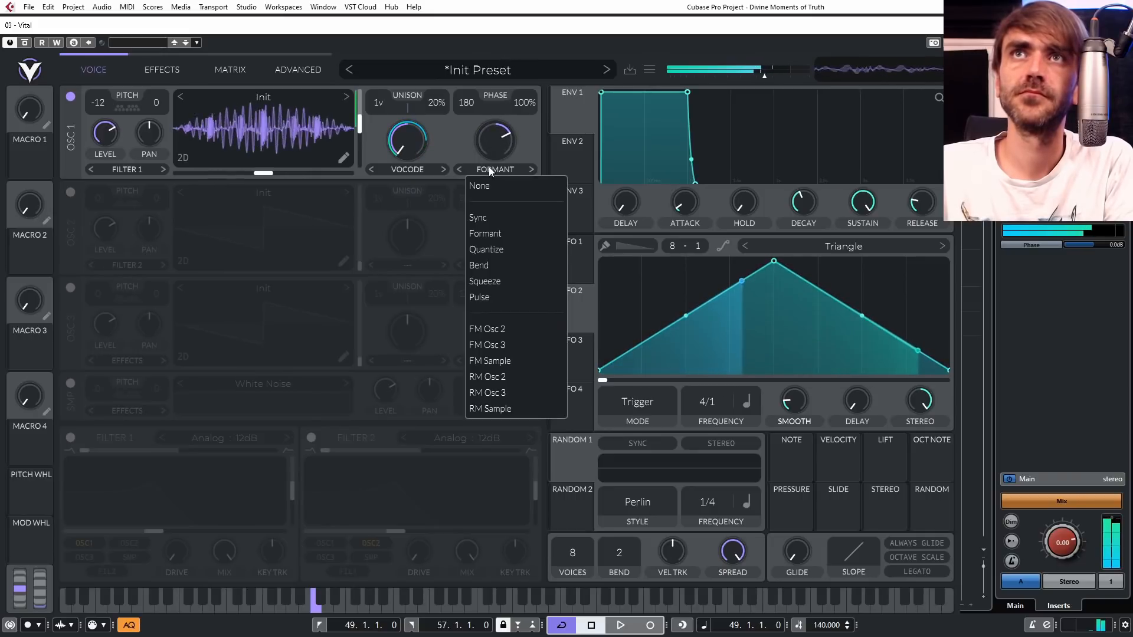
click(501, 252)
drag(495, 134, 491, 154)
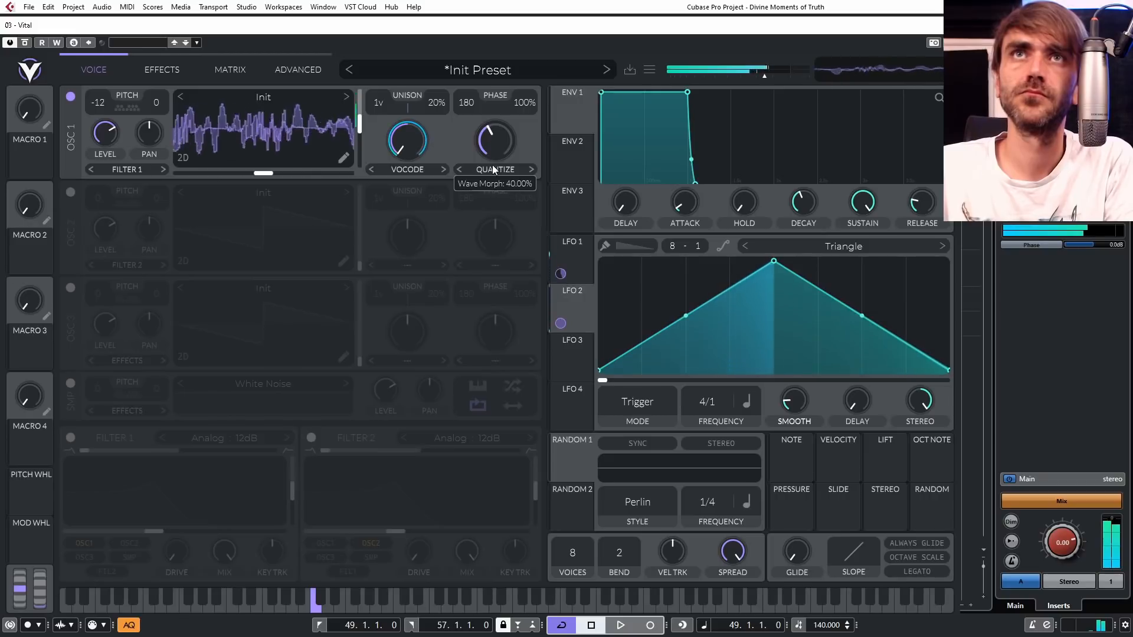
click(493, 169)
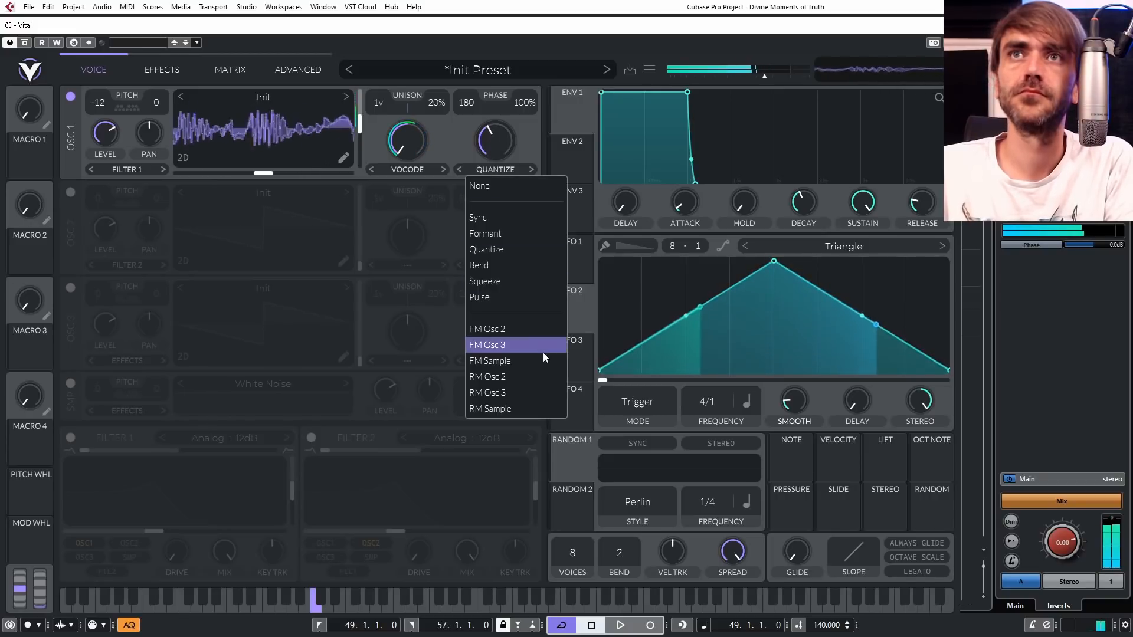
click(490, 298)
drag(501, 157, 513, 133)
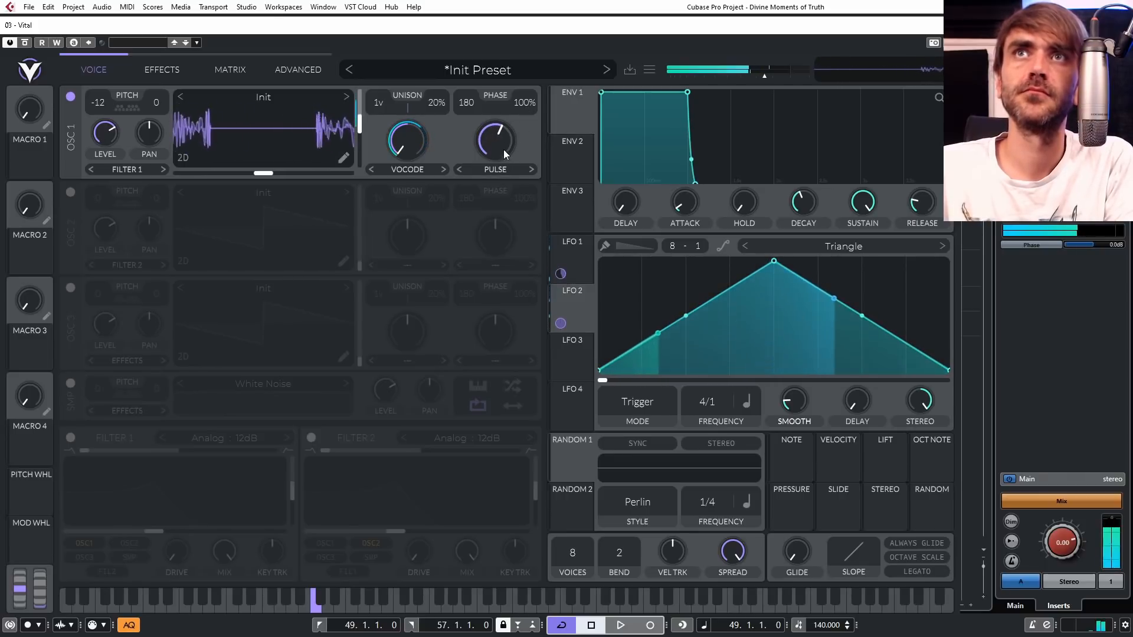
click(506, 170)
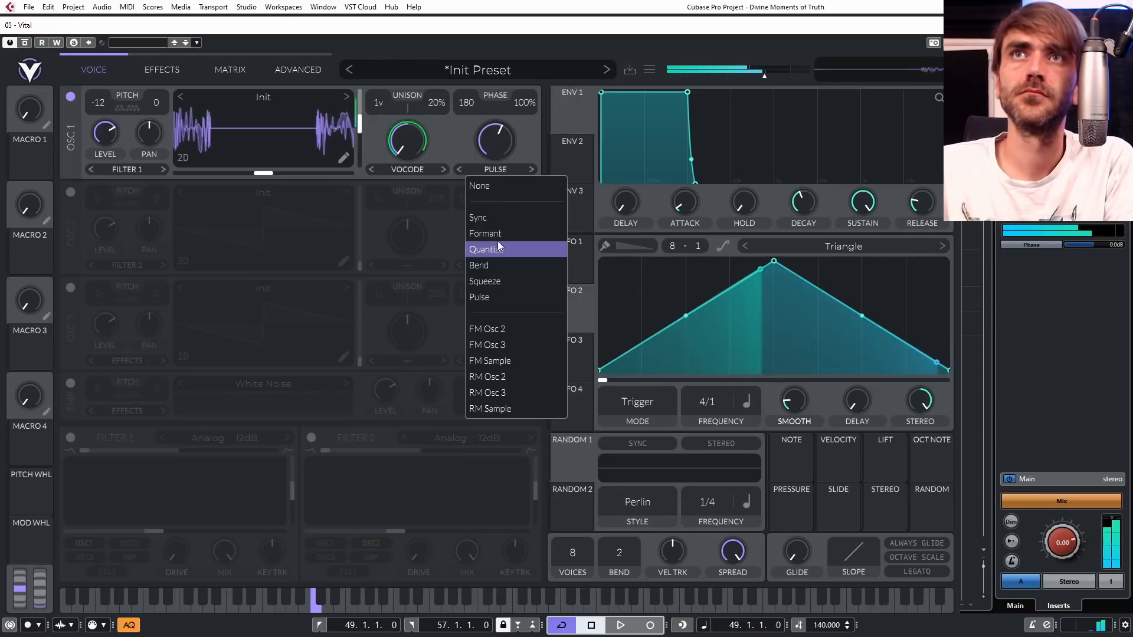
click(492, 217)
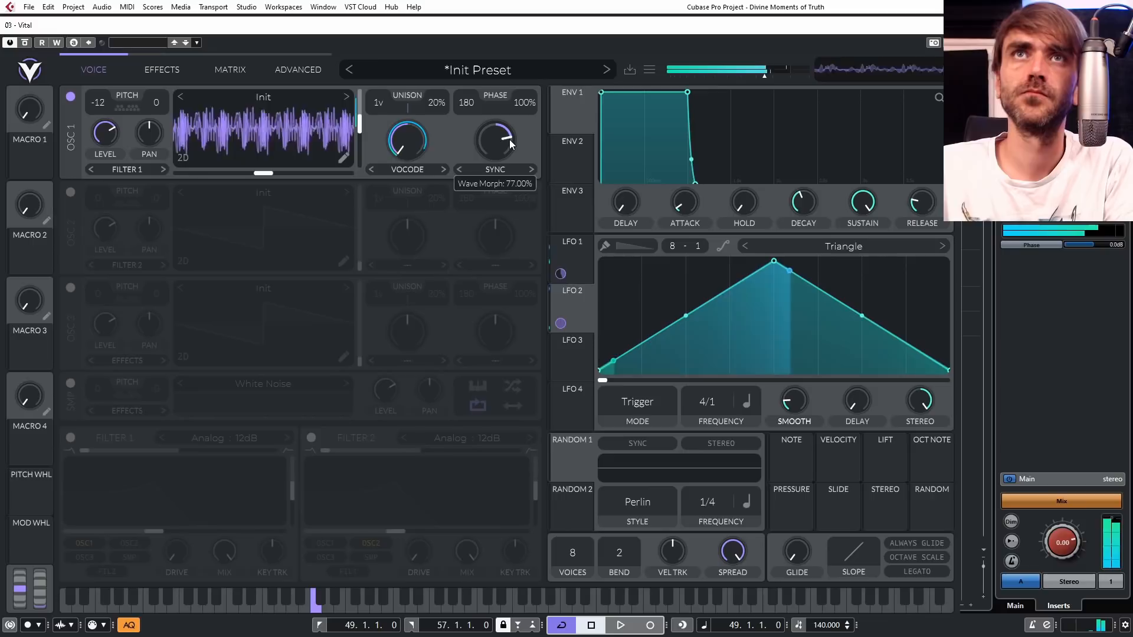
Switch oscillator 1's wave morph to Squeeze, raise its amount and modulate it with LFO 1.
click(492, 170)
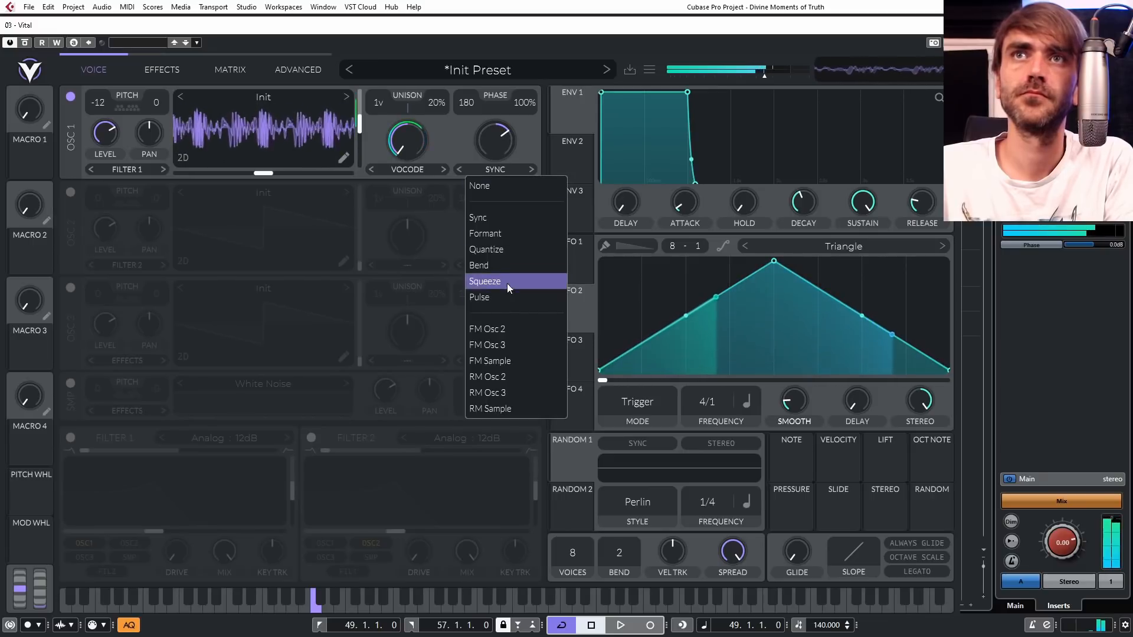
click(492, 282)
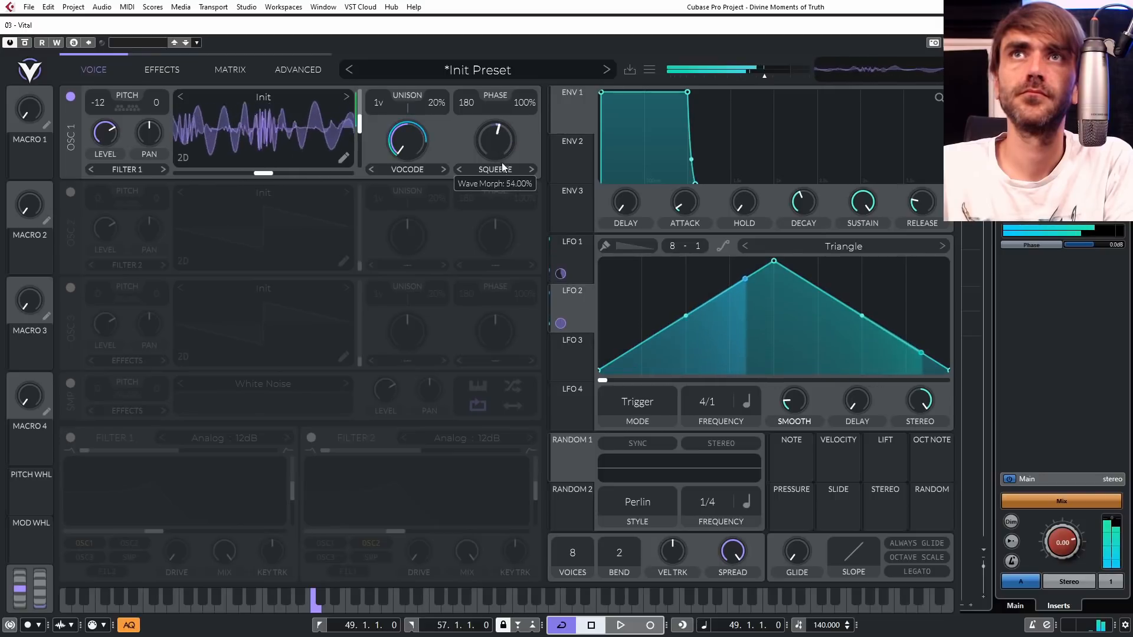
drag(497, 193, 511, 158)
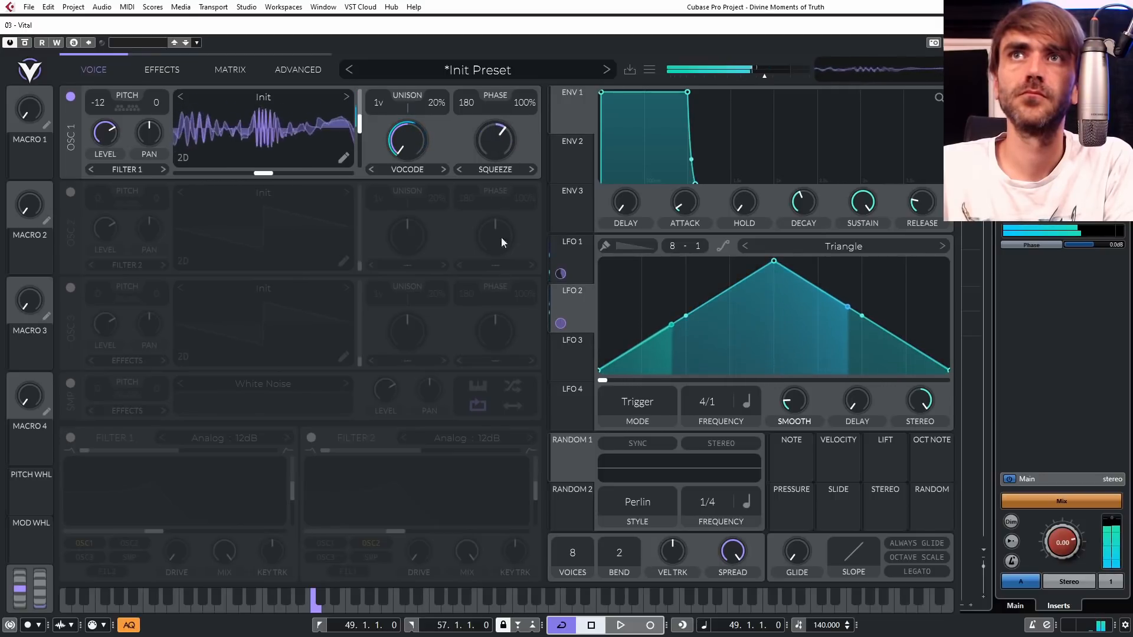
drag(561, 273, 492, 155)
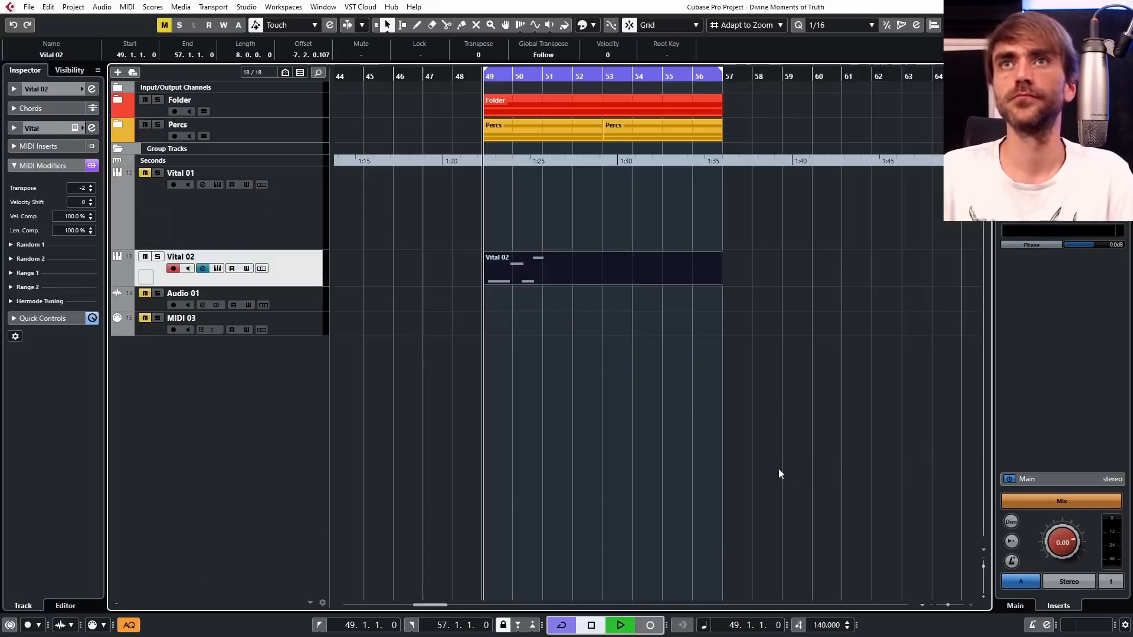
In Cubase, open the Vital 02 MIDI part for editing and extend the first C1 note's start back to 49.1.1.0.
key(space)
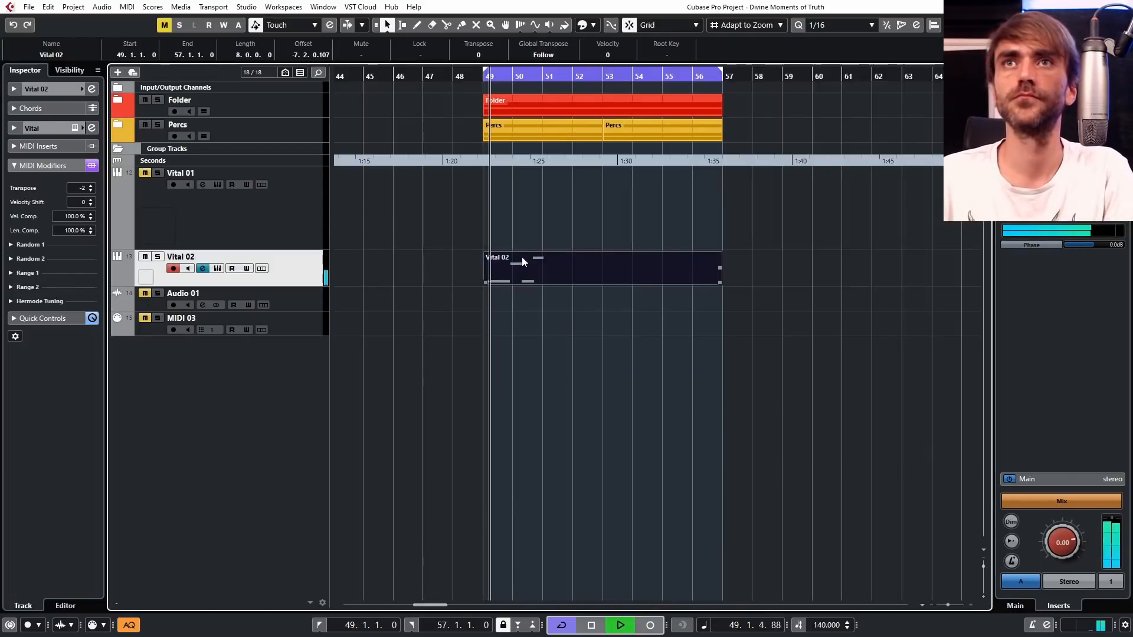
double_click(522, 257)
scroll(296, 359, left, 2)
click(429, 419)
drag(379, 419, 346, 419)
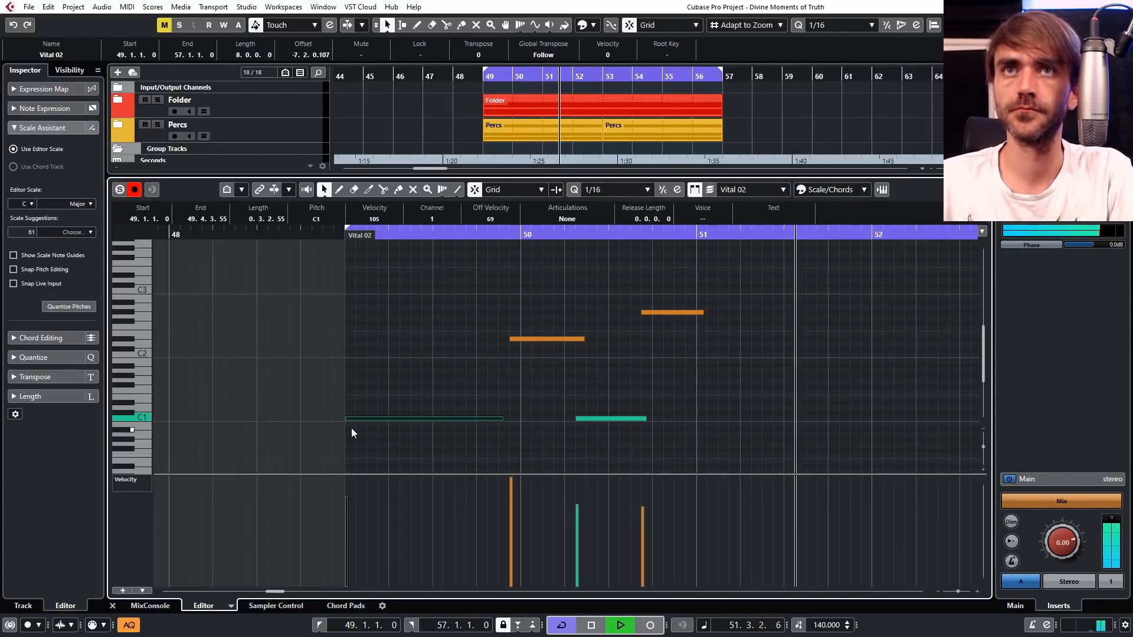
Delete the highest note and move the remaining upper note one sixteenth earlier while auditioning the loop.
drag(657, 284, 656, 347)
key(Delete)
key(space)
key(space)
mouse_move(581, 339)
mouse_down()
mouse_move(576, 349)
mouse_move(570, 337)
mouse_up()
key(space)
key(space)
click(724, 469)
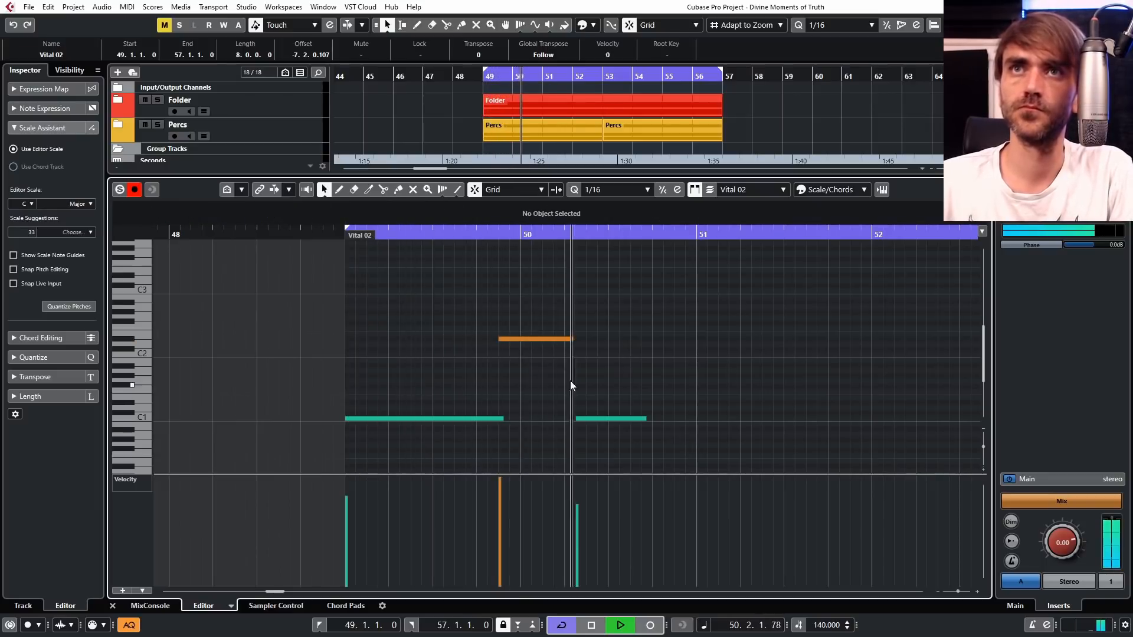
Nudge the upper note two sixteenths earlier and the second C1 note three sixteenths earlier.
click(525, 339)
key(ctrl+Left)
key(ctrl+Left)
drag(567, 358, 603, 430)
key(ctrl+Left)
key(ctrl+Left)
key(ctrl+Left)
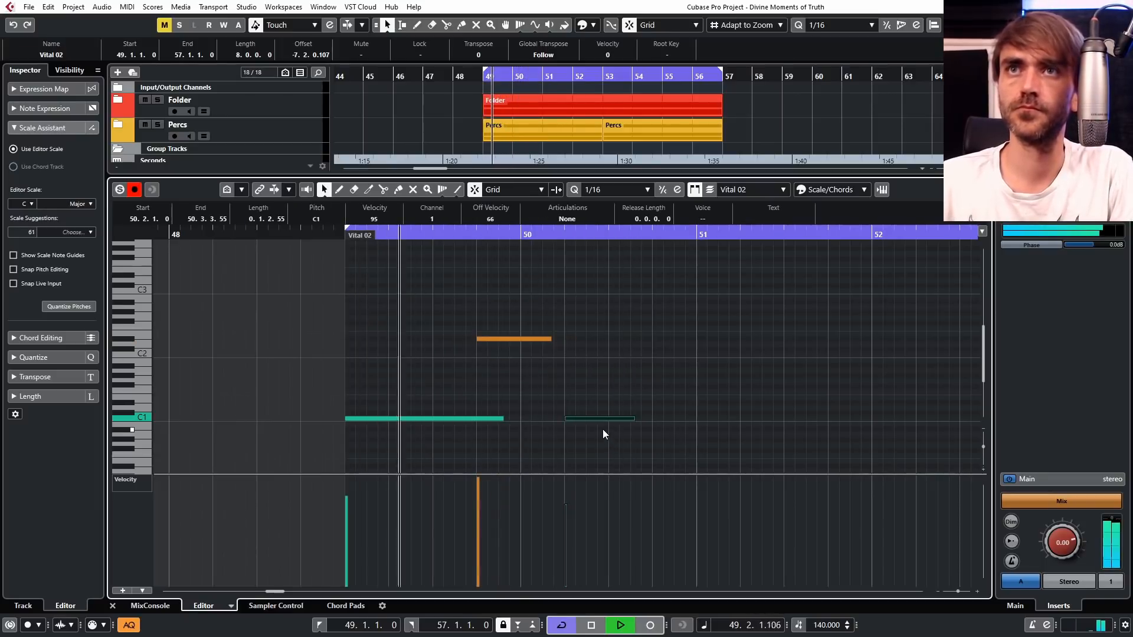
click(587, 386)
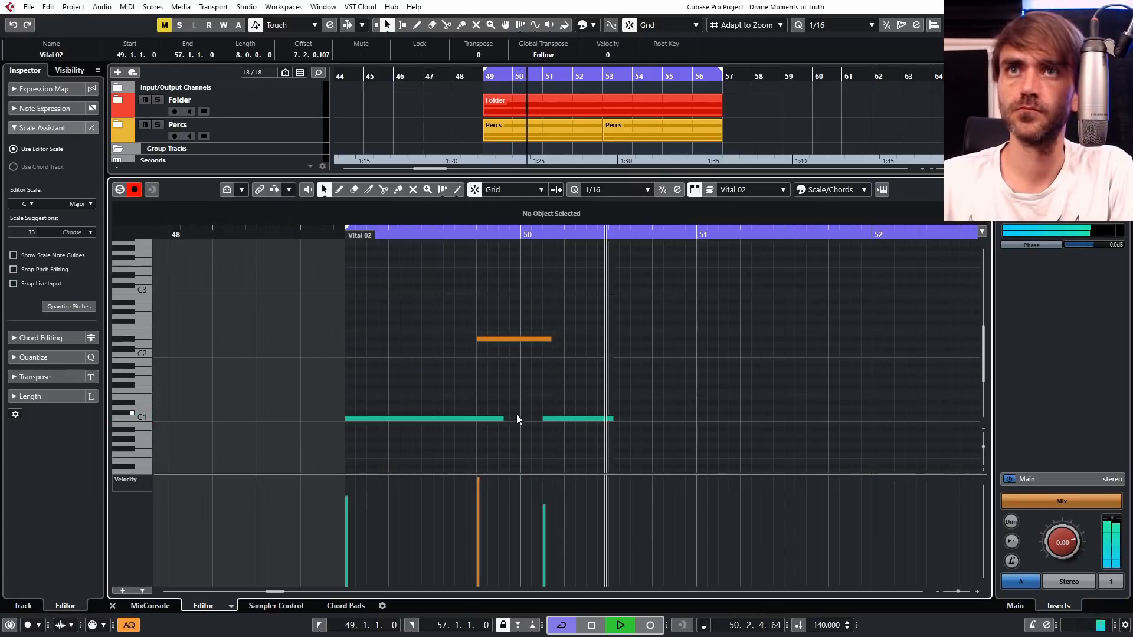
Shorten the first C1 note from its end and nudge the two following notes two sixteenths later.
drag(504, 418, 466, 419)
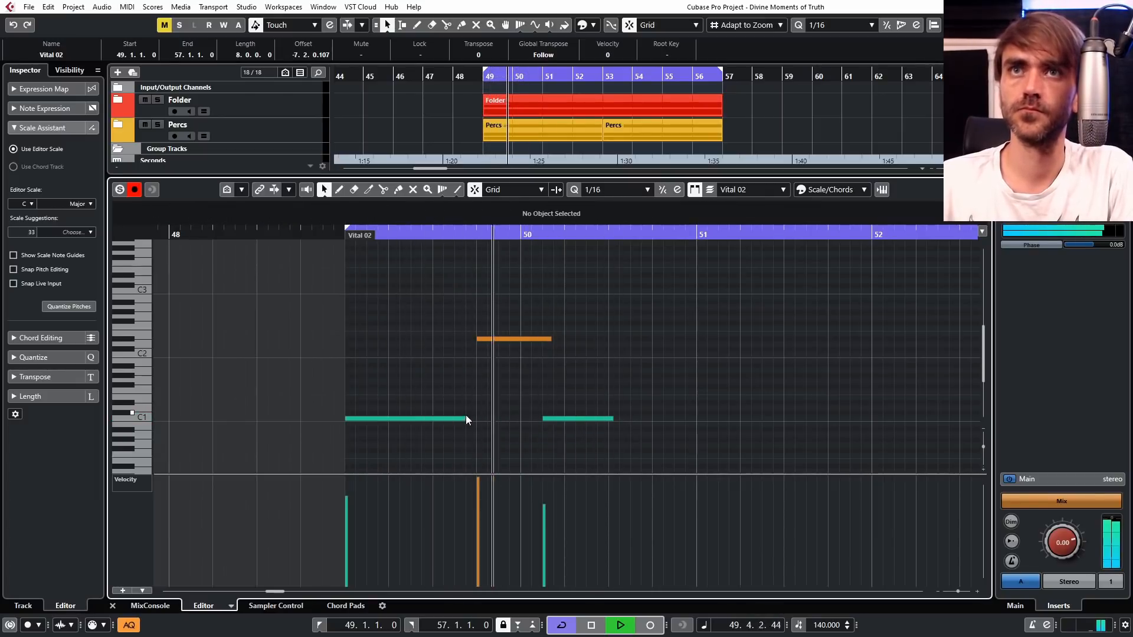
key(ctrl+Right)
key(ctrl+Right)
drag(546, 369, 619, 466)
key(ctrl+Right)
key(ctrl+Right)
click(676, 375)
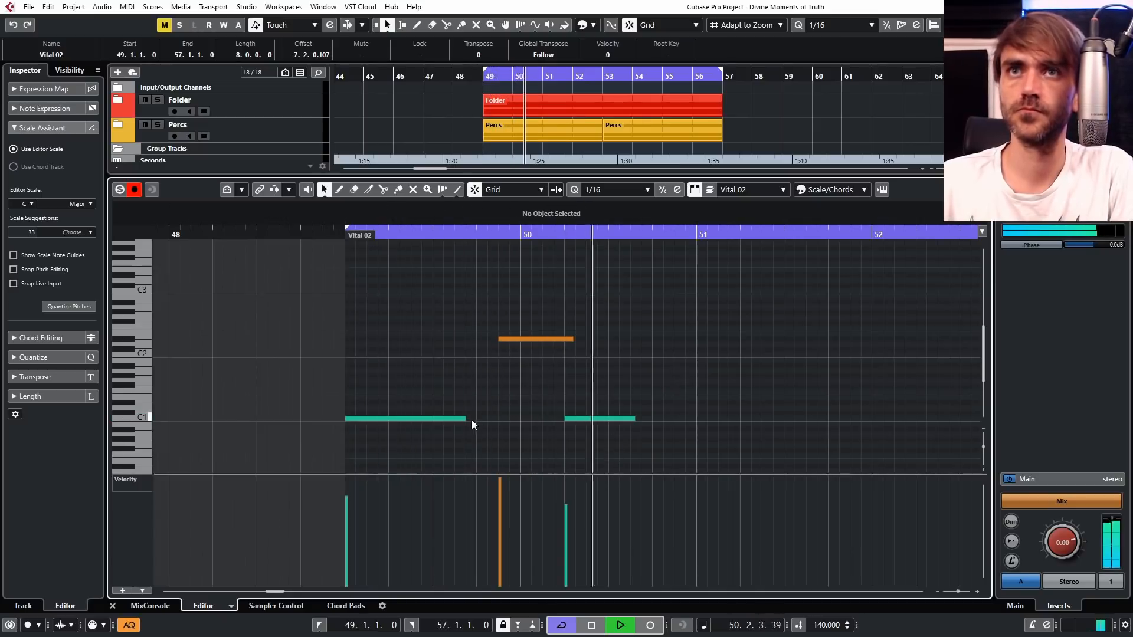
Lengthen the first C1 note in two passes so it ends at 49.4.3.67, auditioning the loop from its start.
drag(466, 419, 498, 419)
key(space)
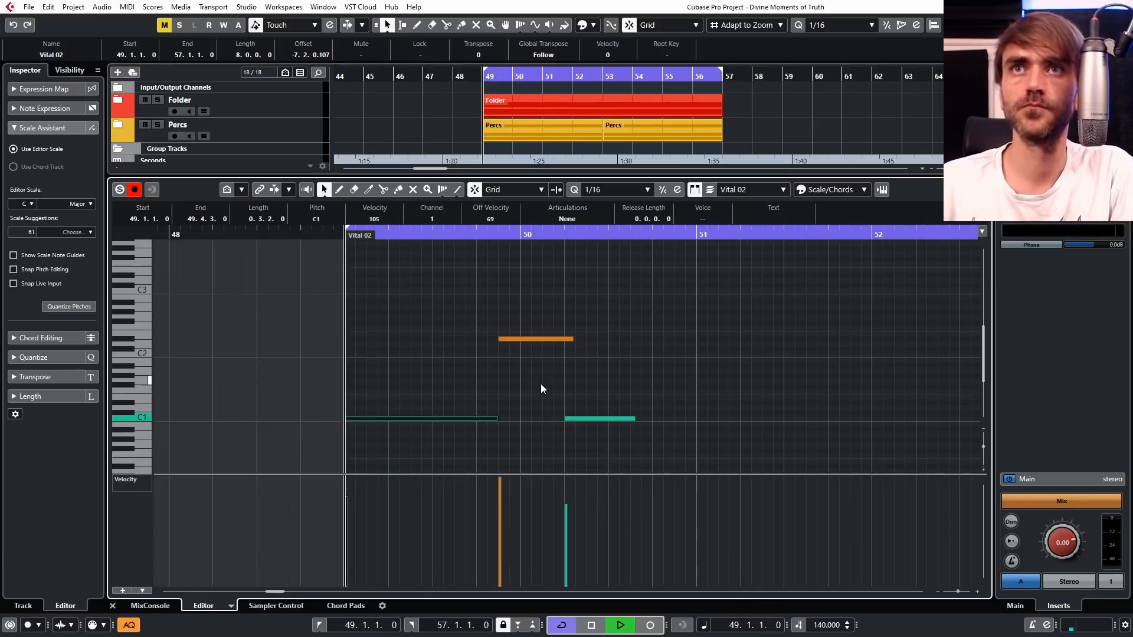
click(504, 418)
click(494, 419)
drag(494, 419, 504, 419)
click(585, 372)
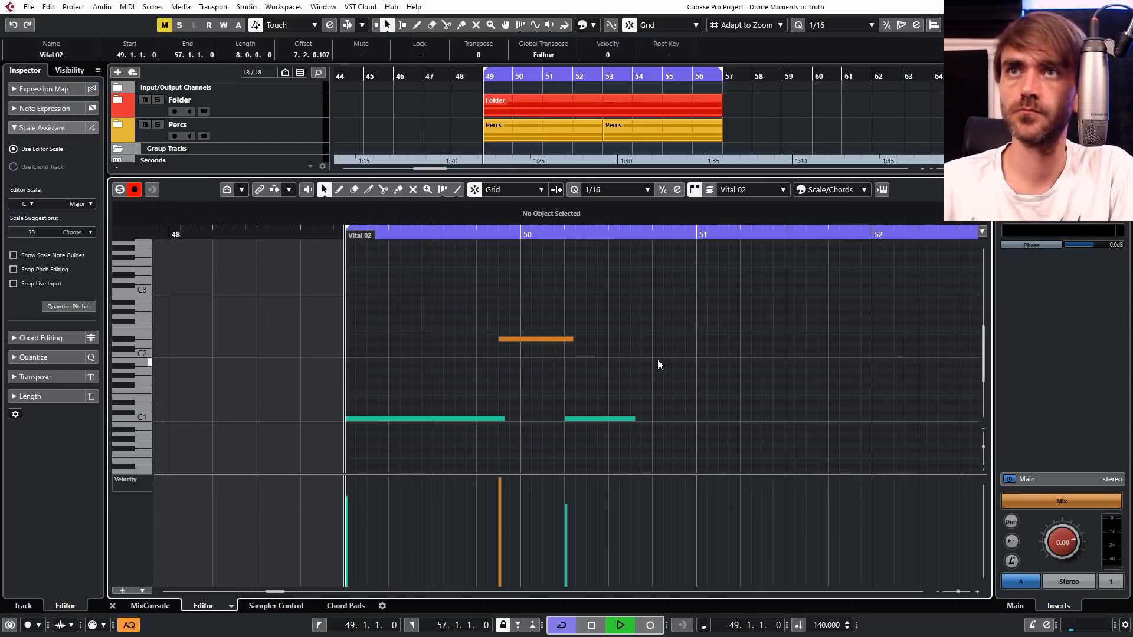
Draw a C2 note from 50.4.1.0 to 51.1.1.0 and lengthen the second C1 note from its end.
drag(657, 349, 696, 348)
click(640, 424)
drag(632, 418, 662, 421)
Duplicate the four notes of the two-bar phrase so the copy starts at 51.1.1.0.
drag(731, 276, 348, 451)
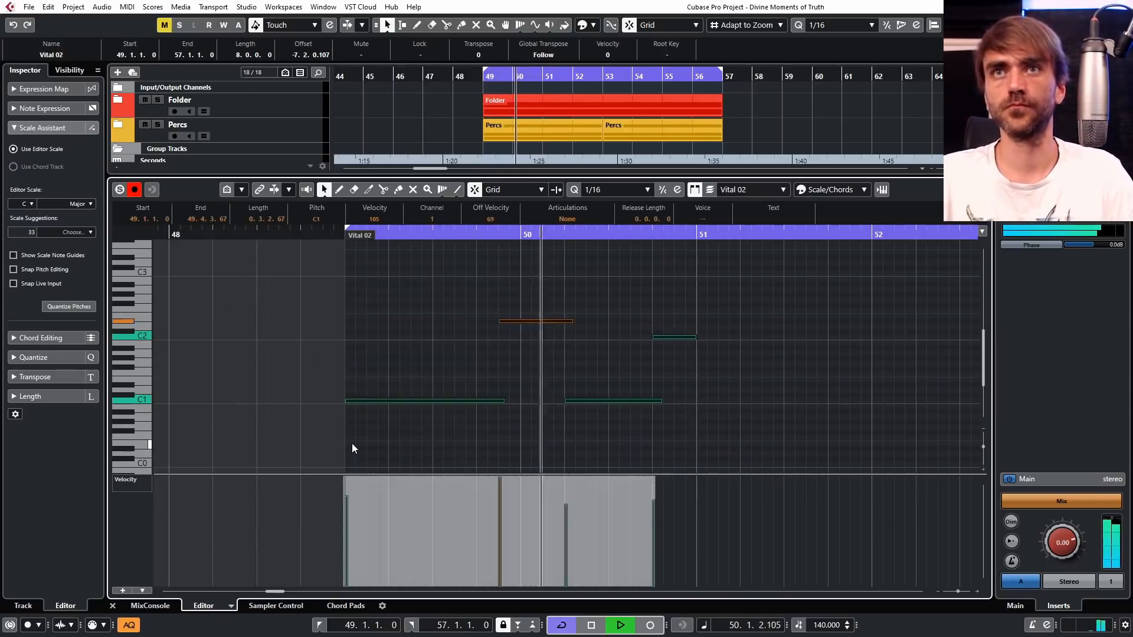
key(ctrl+d)
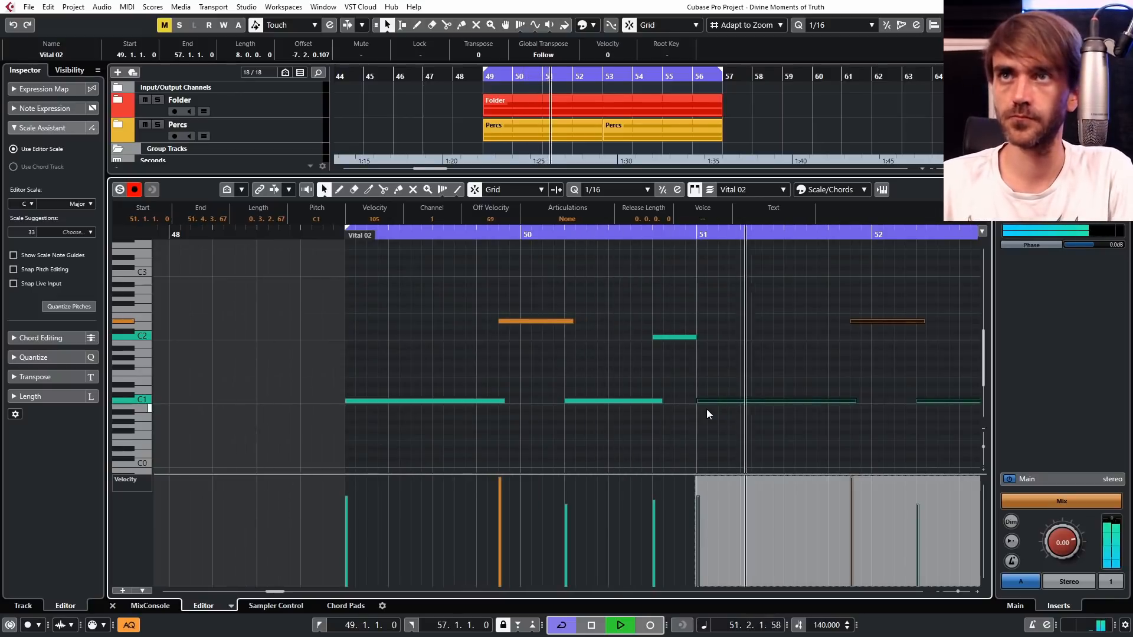
scroll(724, 349, right, 2)
click(702, 344)
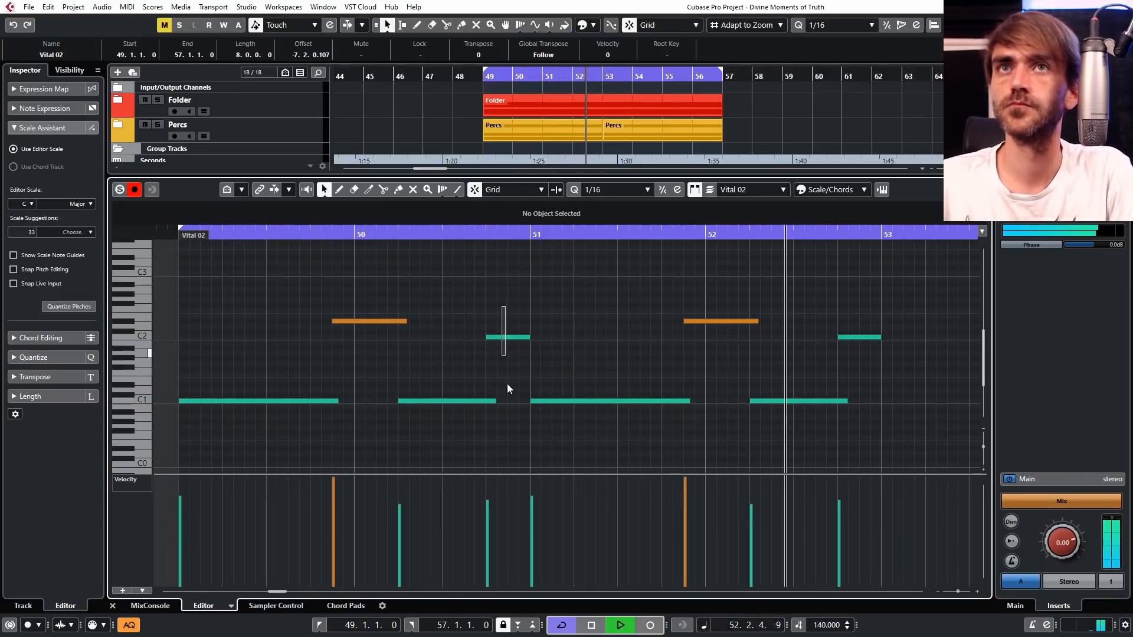
Transpose the first C2 note, at 50.4.1.0, down to G#1 while auditioning the loop.
click(511, 337)
key(space)
key(space)
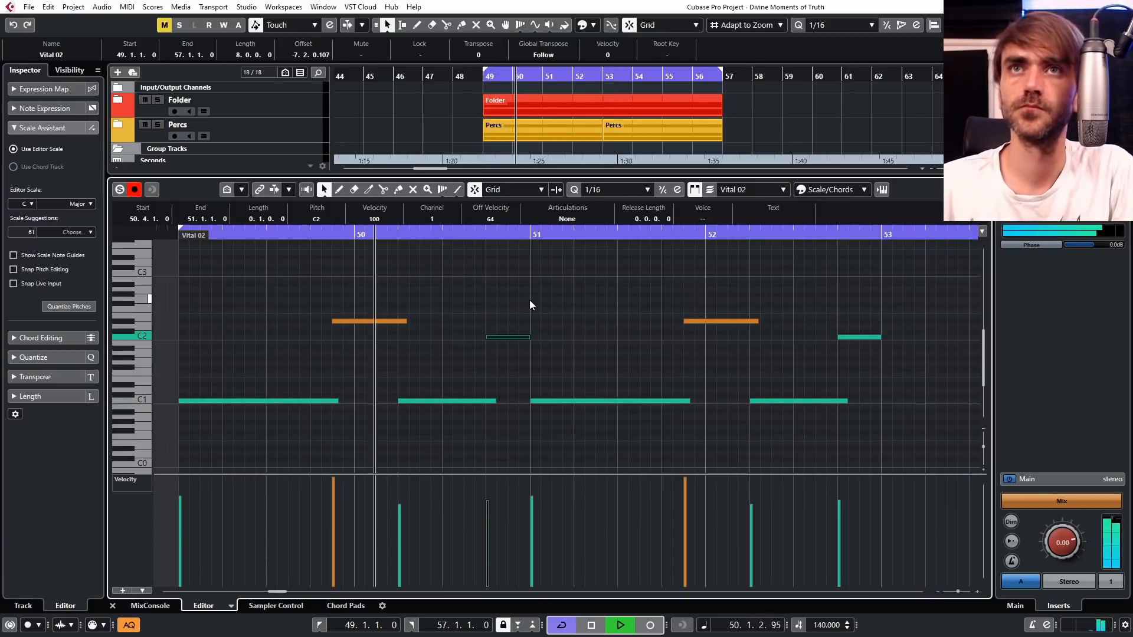
key(Down)
key(Down)
key(Down)
key(Down)
key(Down)
key(Up)
key(space)
key(space)
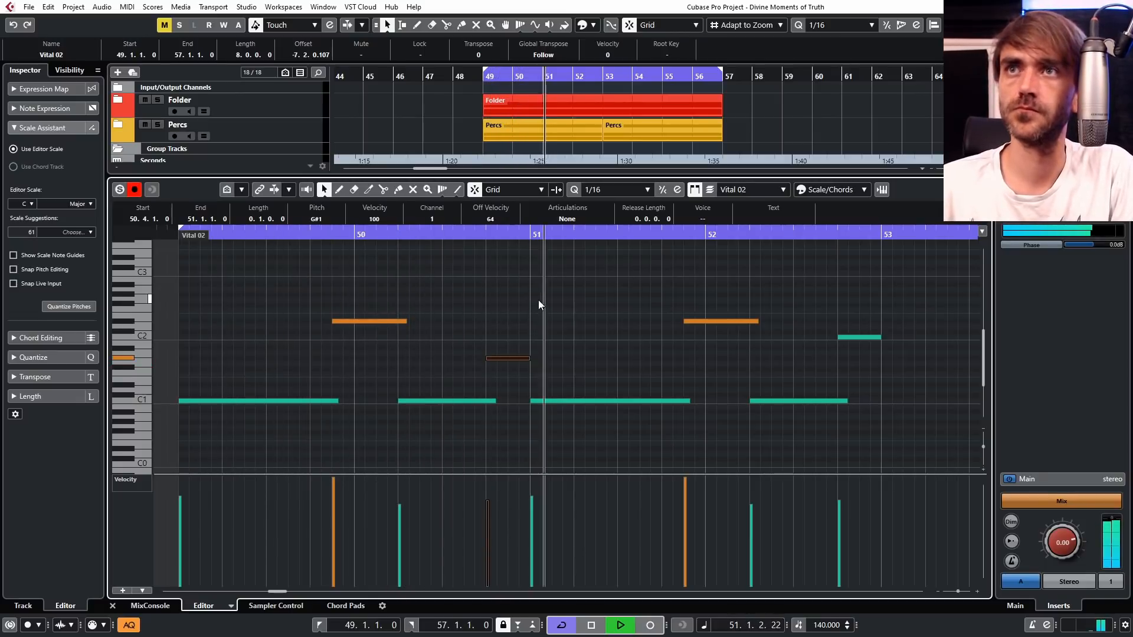
Mute the C1 note that starts at bar 51.
key(g)
key(g)
key(g)
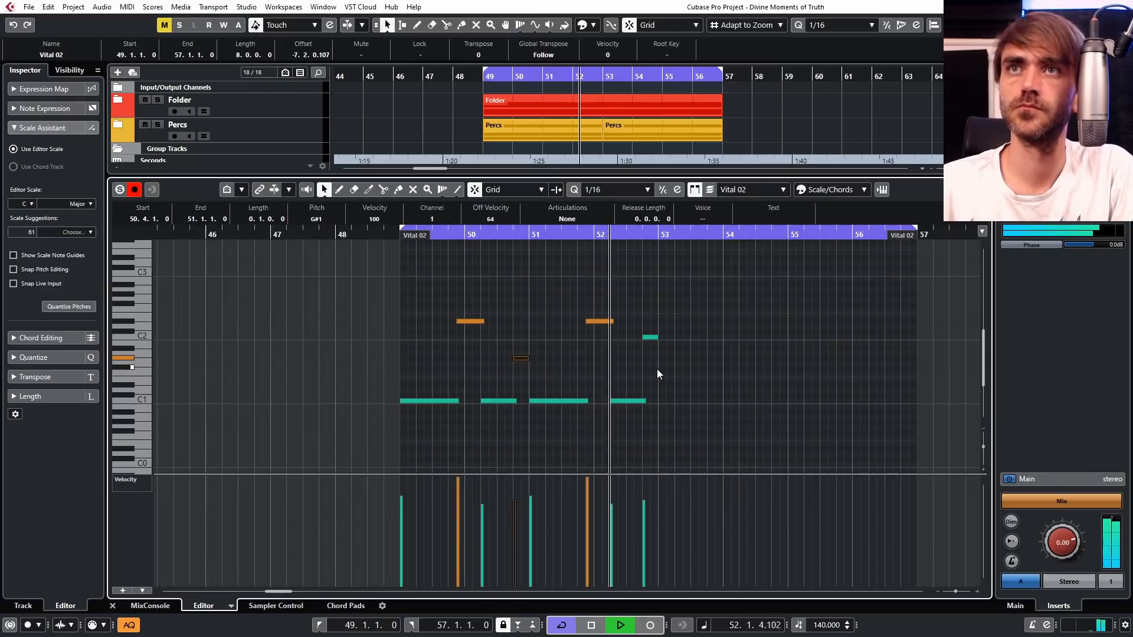
key(KP_1)
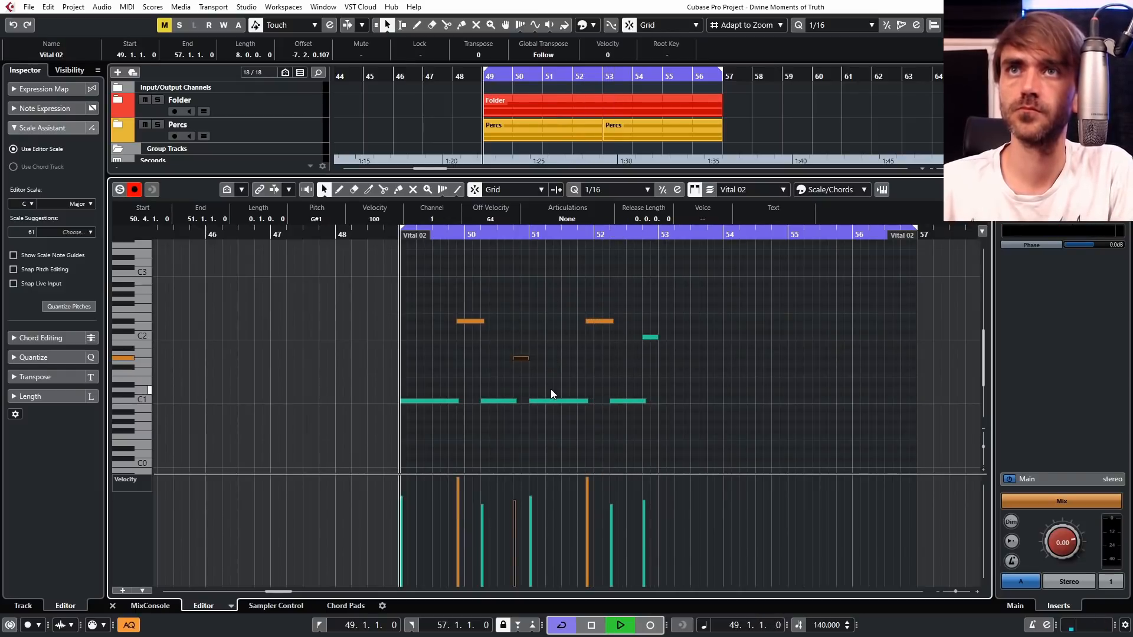
key(7)
click(556, 401)
key(1)
Duplicate all notes of the four-bar phrase so the copy starts at 53.1.1.0, and close the editor.
drag(741, 295, 409, 444)
key(ctrl+d)
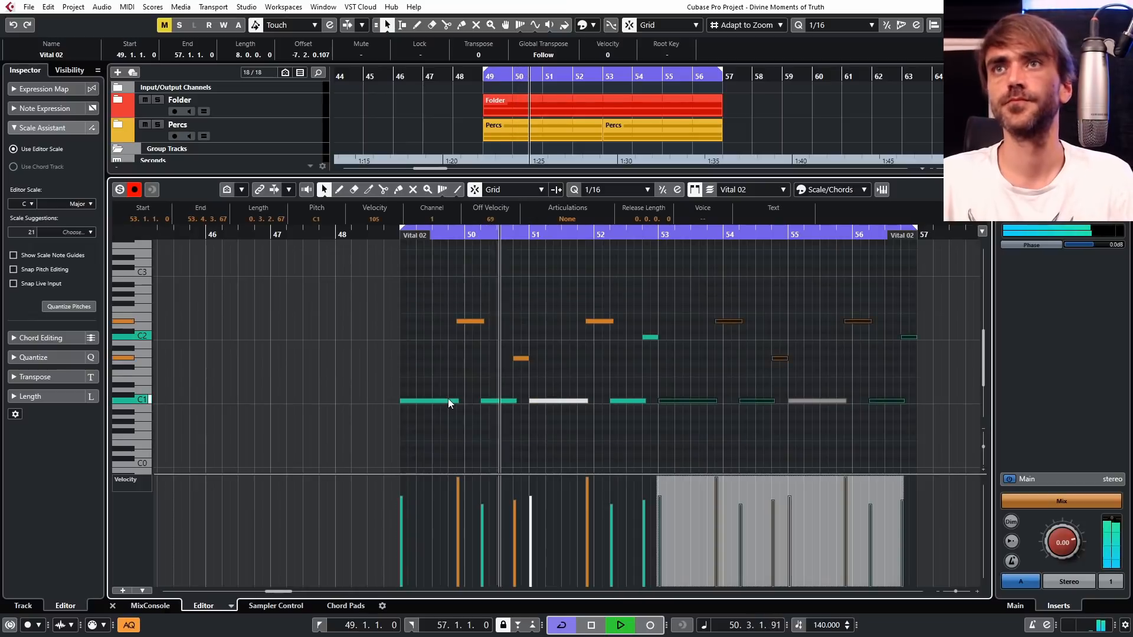
click(112, 606)
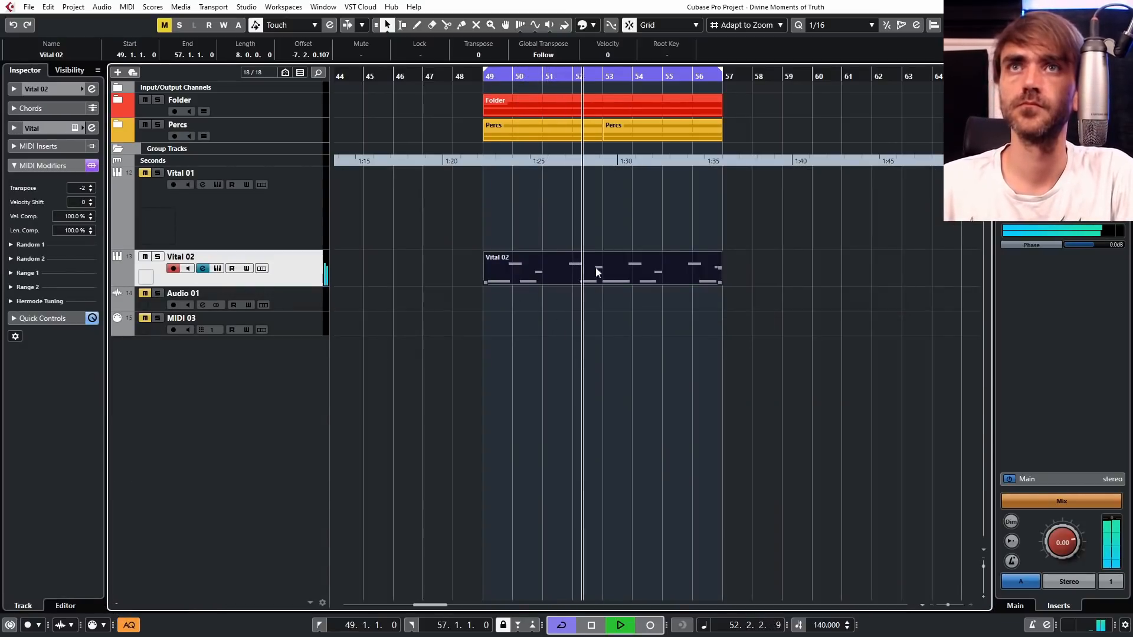
Reopen the Vital 02 part, unmute the C1 notes at bars 51 and 55, and close the editor.
double_click(557, 266)
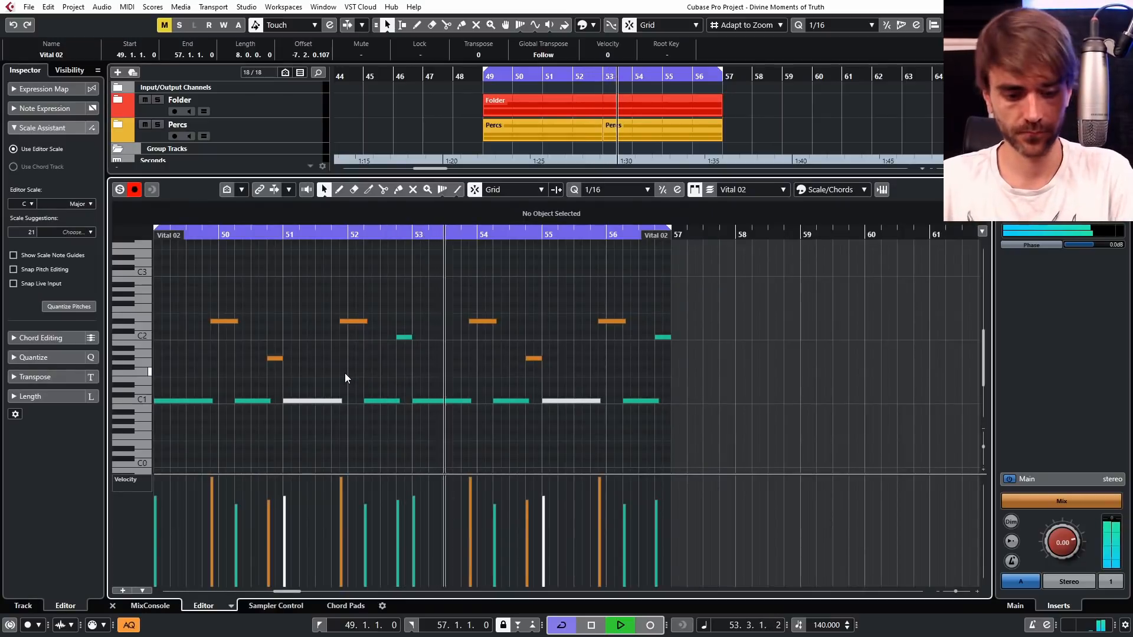
key(7)
click(331, 401)
click(587, 401)
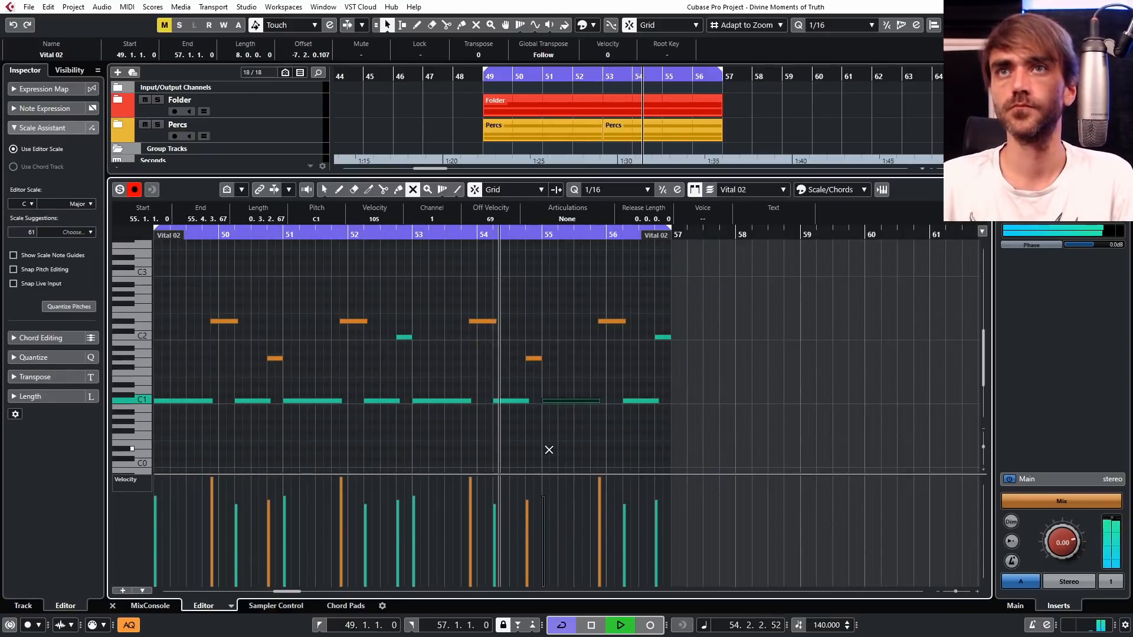
click(112, 606)
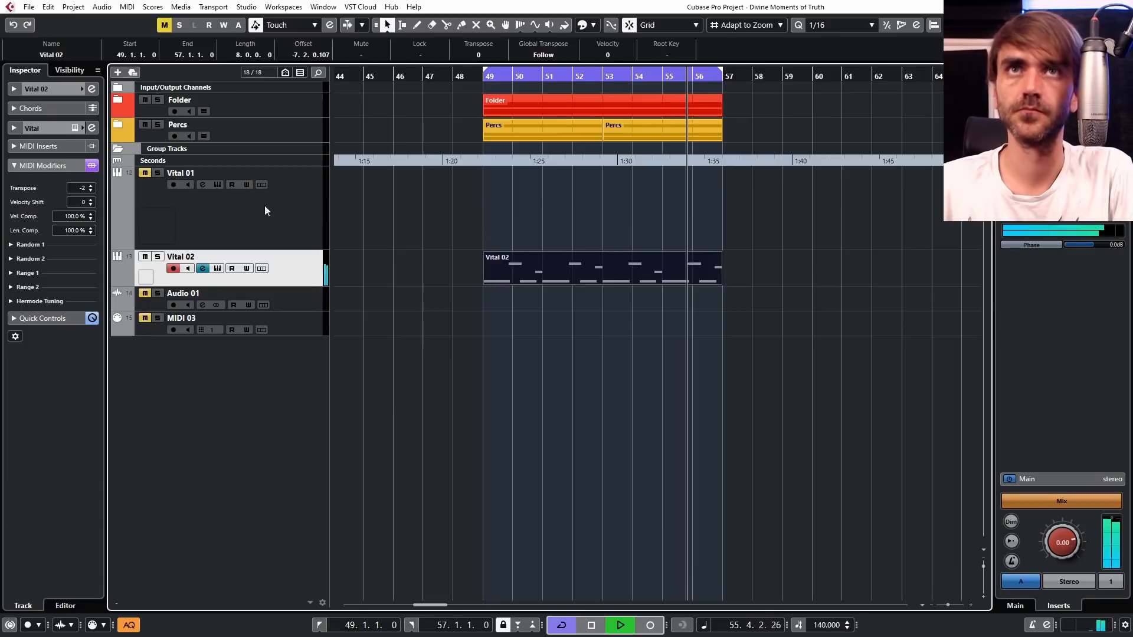
Expand the Vital 02 track settings, stop playback and move the Vital 02 part to start at bar 58.
click(23, 93)
scroll(78, 140, down, 3)
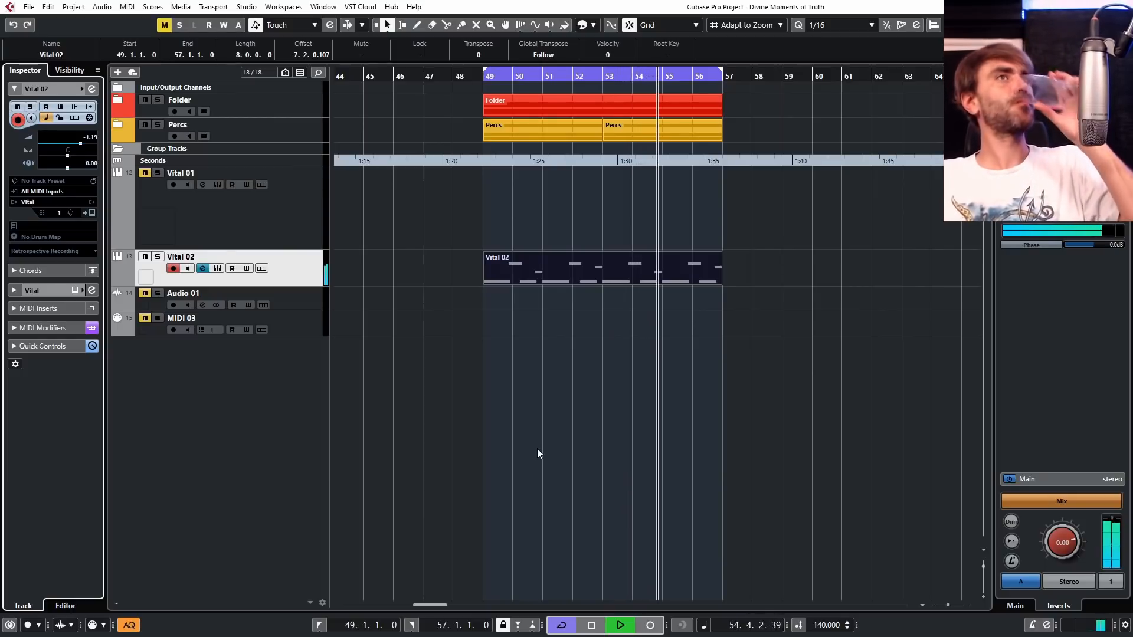
click(674, 394)
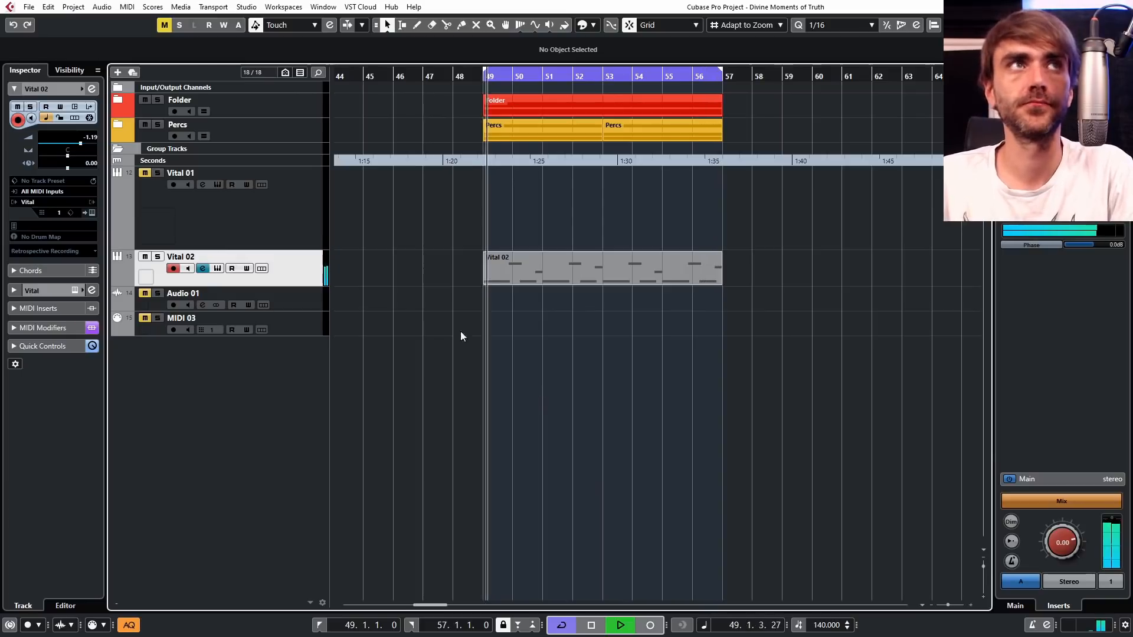
key(space)
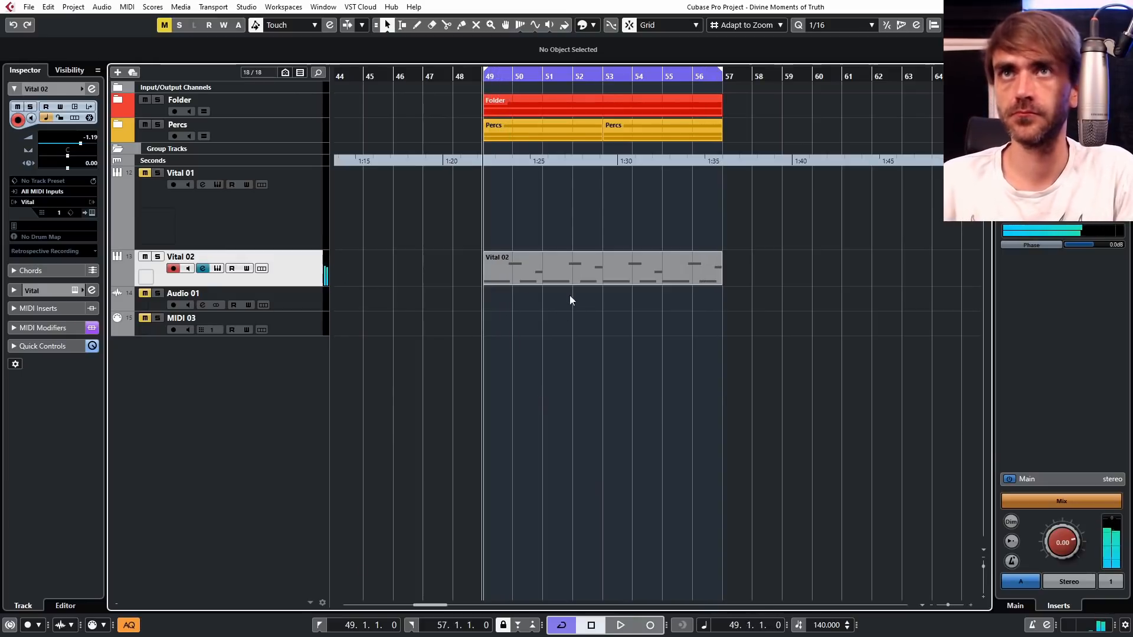
drag(519, 255, 777, 261)
click(443, 332)
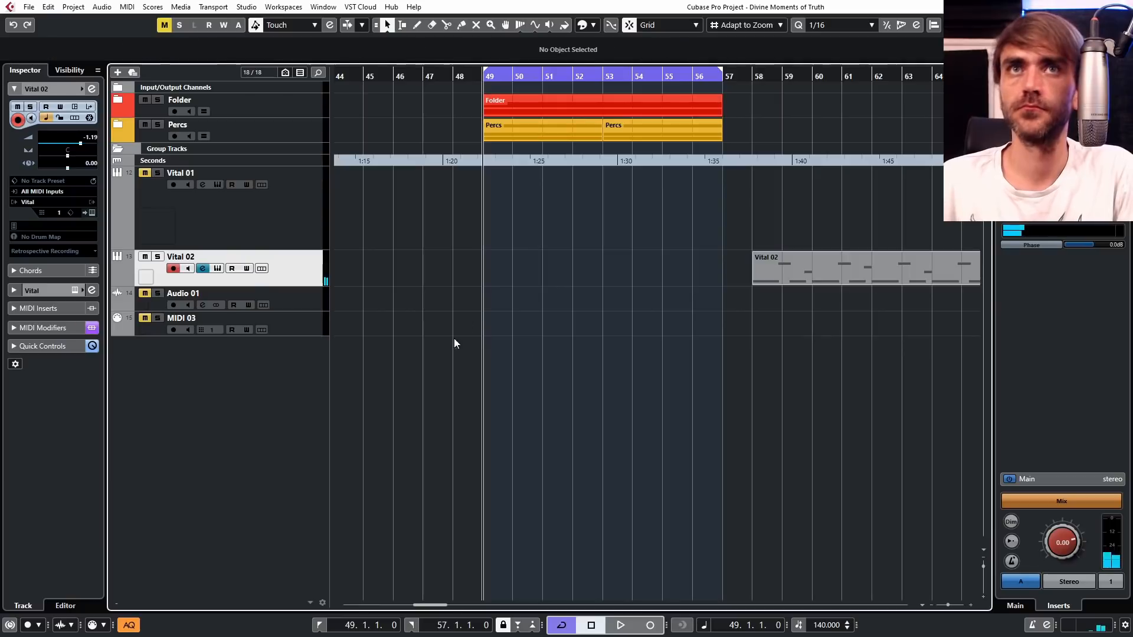
Try the Pulse wave morph on oscillator 1 with its amount adjusted, and set the morph back to None.
key(space)
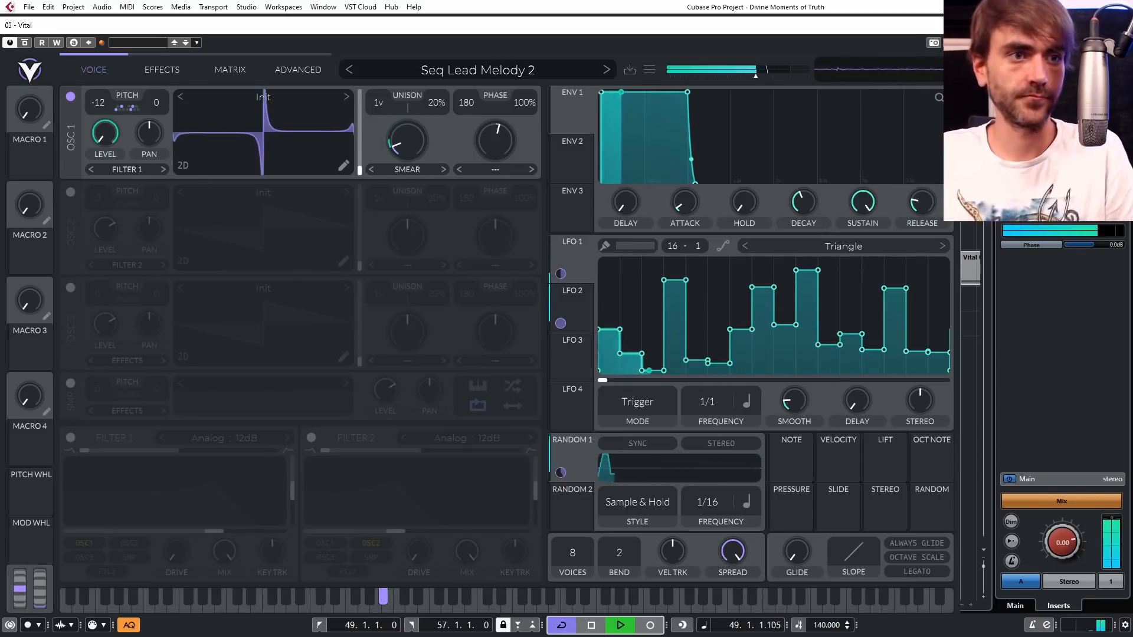
key(space)
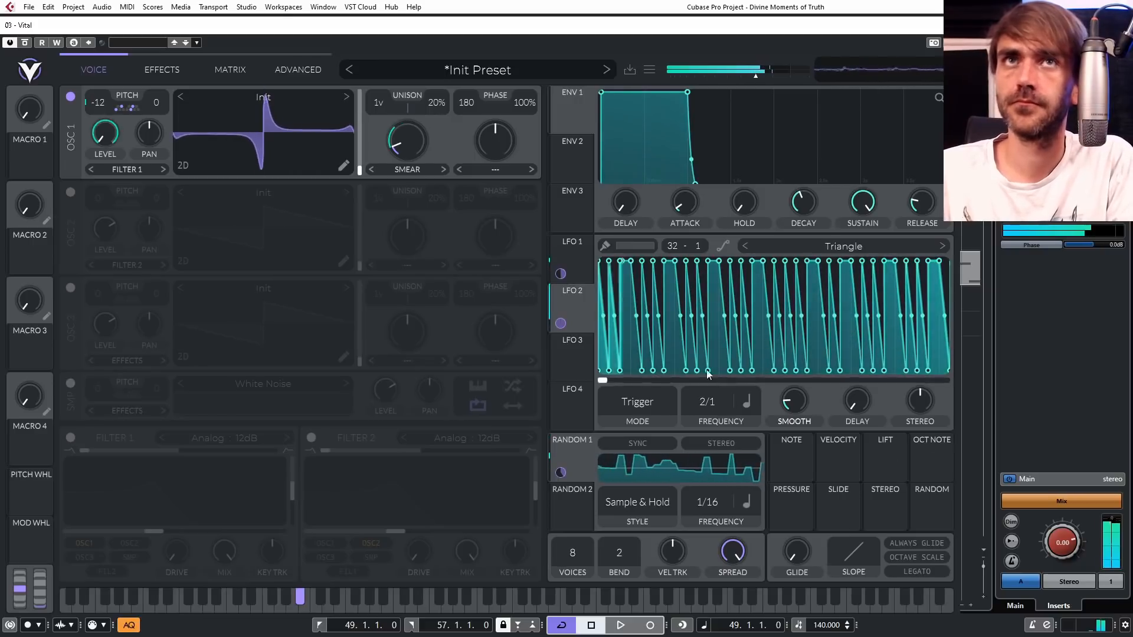
click(493, 169)
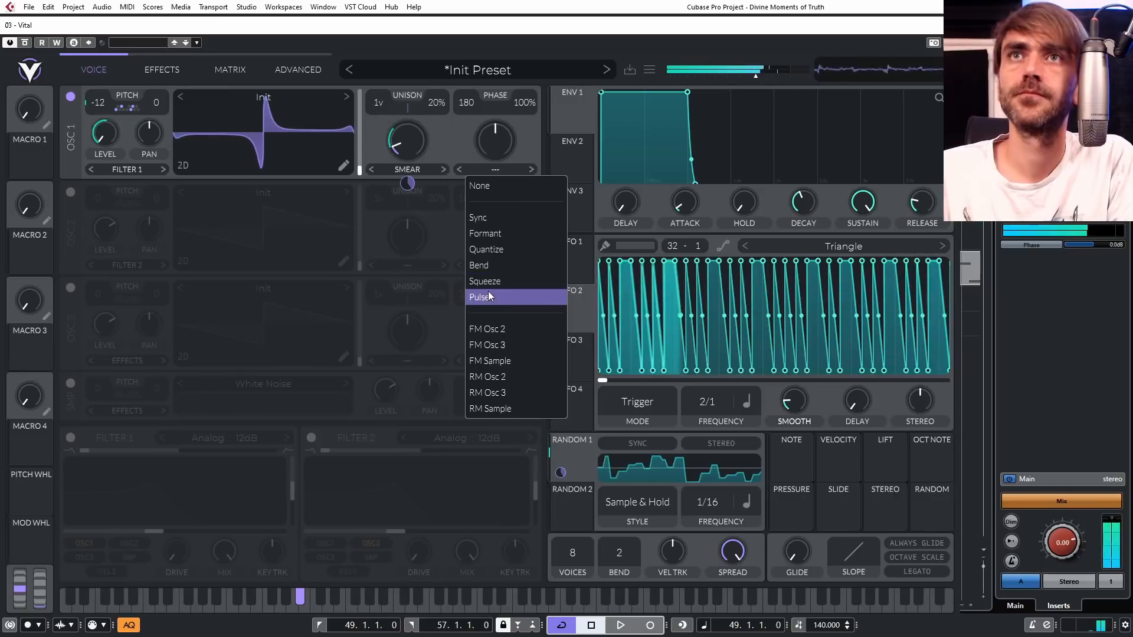
click(479, 297)
mouse_move(498, 143)
mouse_down()
mouse_move(505, 127)
mouse_move(515, 136)
mouse_move(506, 180)
mouse_move(511, 137)
mouse_up()
click(494, 168)
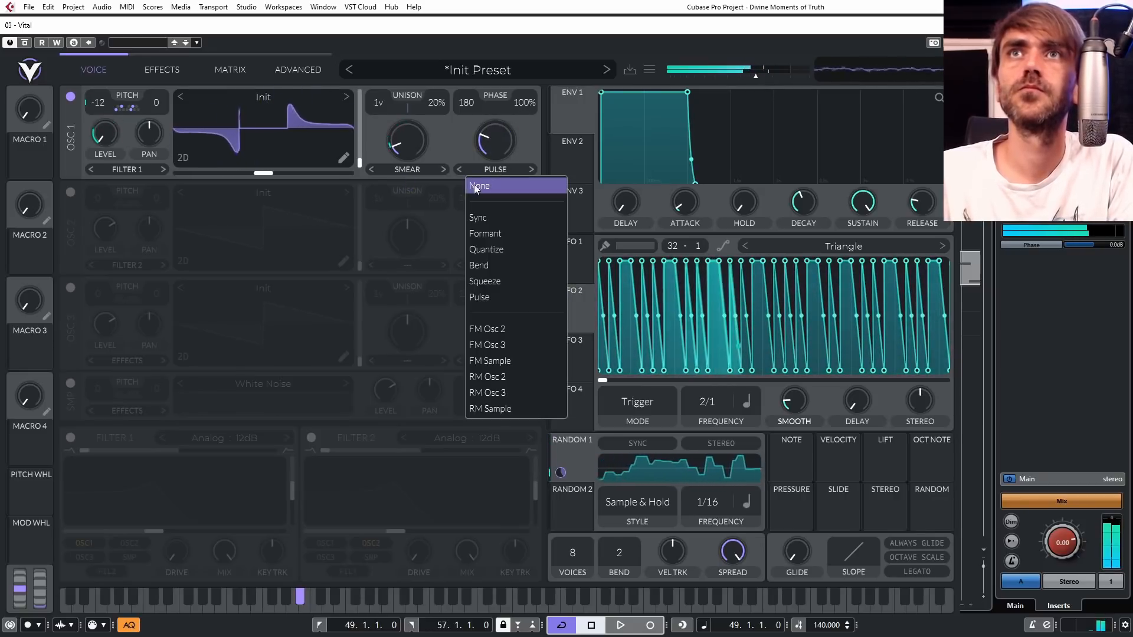
click(492, 184)
Try the Formant wave morph on oscillator 1 with a higher amount, and set the morph back to None.
click(495, 170)
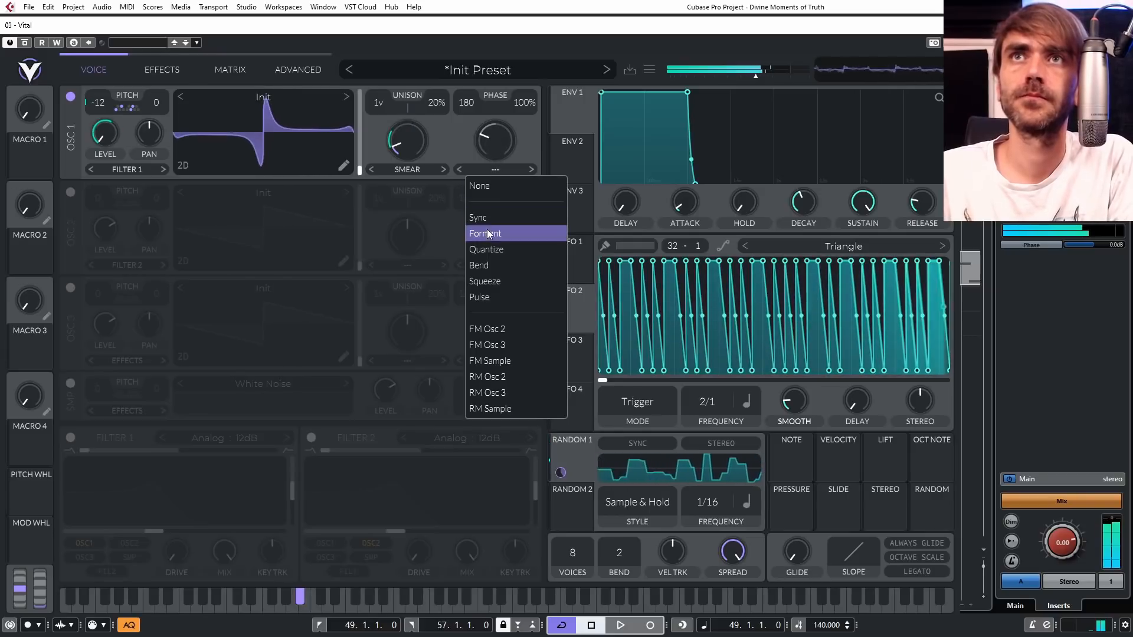
click(487, 230)
mouse_move(510, 129)
mouse_down()
mouse_move(523, 111)
mouse_move(510, 166)
mouse_move(525, 104)
mouse_move(521, 122)
mouse_up()
click(471, 168)
click(498, 187)
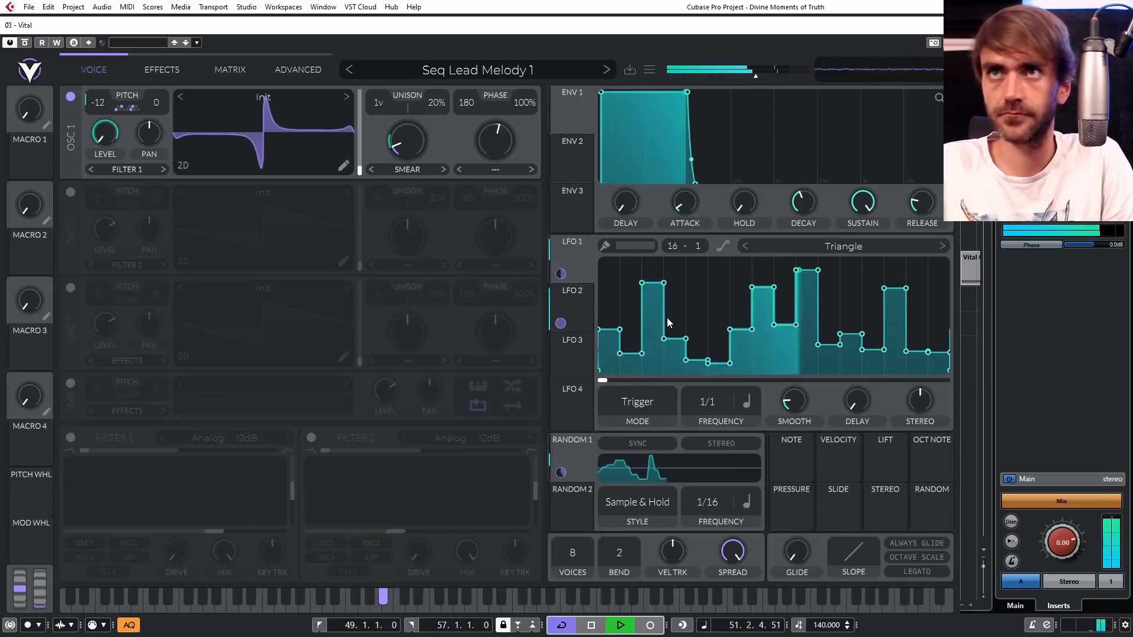
Drop LFO 1's third step to the bottom, raise the fourth, save the preset as Seq Lead Melody 2 and replay the loop.
drag(654, 359, 649, 384)
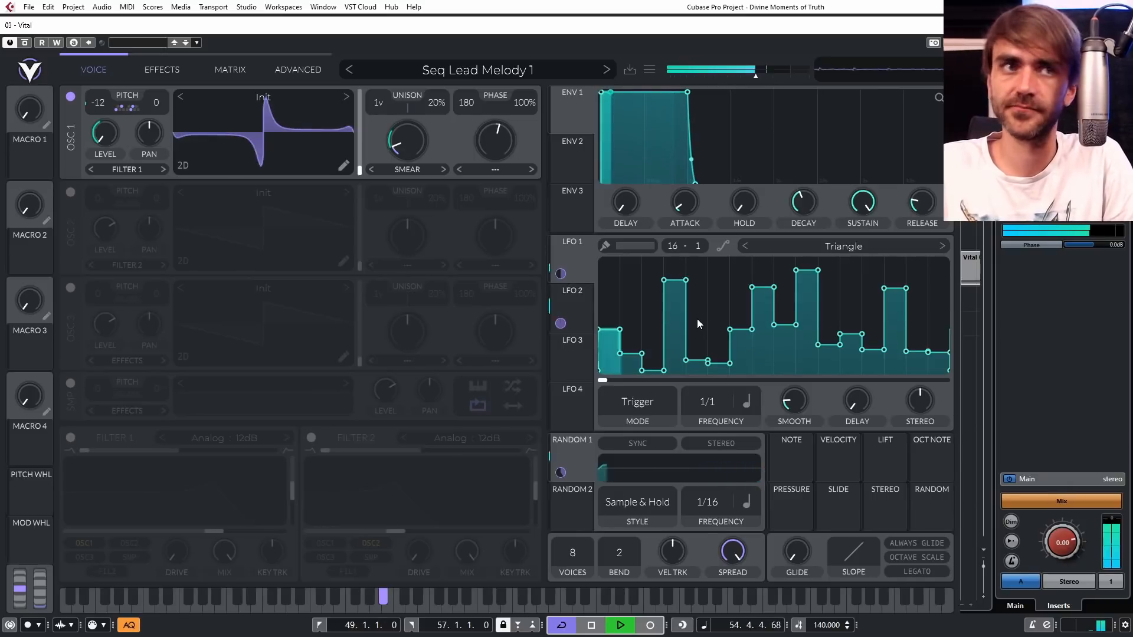
click(630, 70)
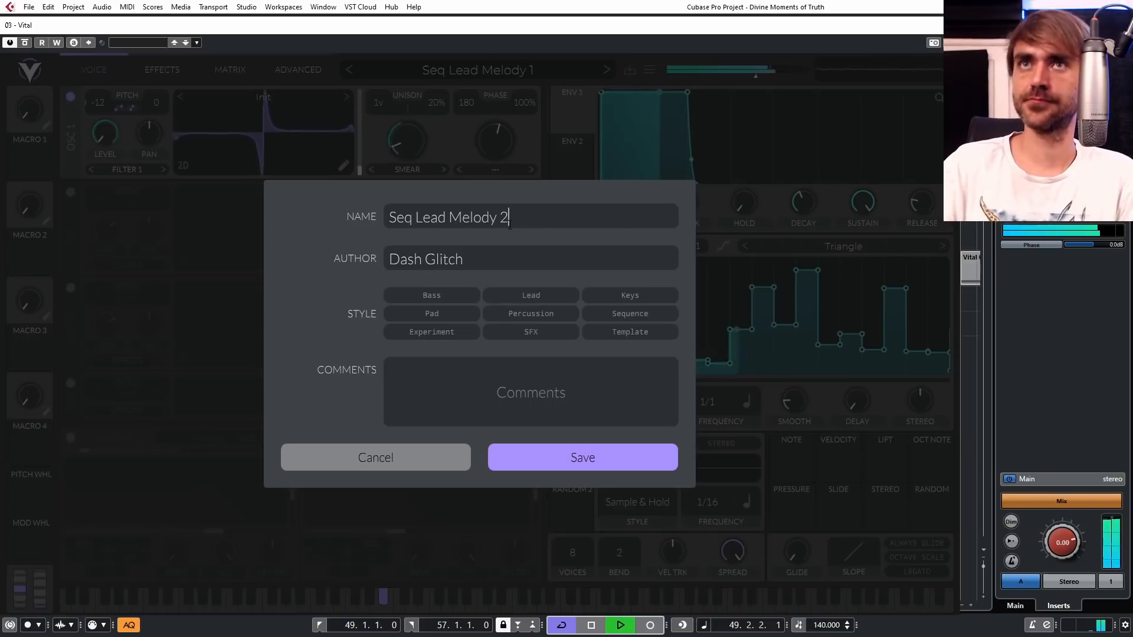
key(Return)
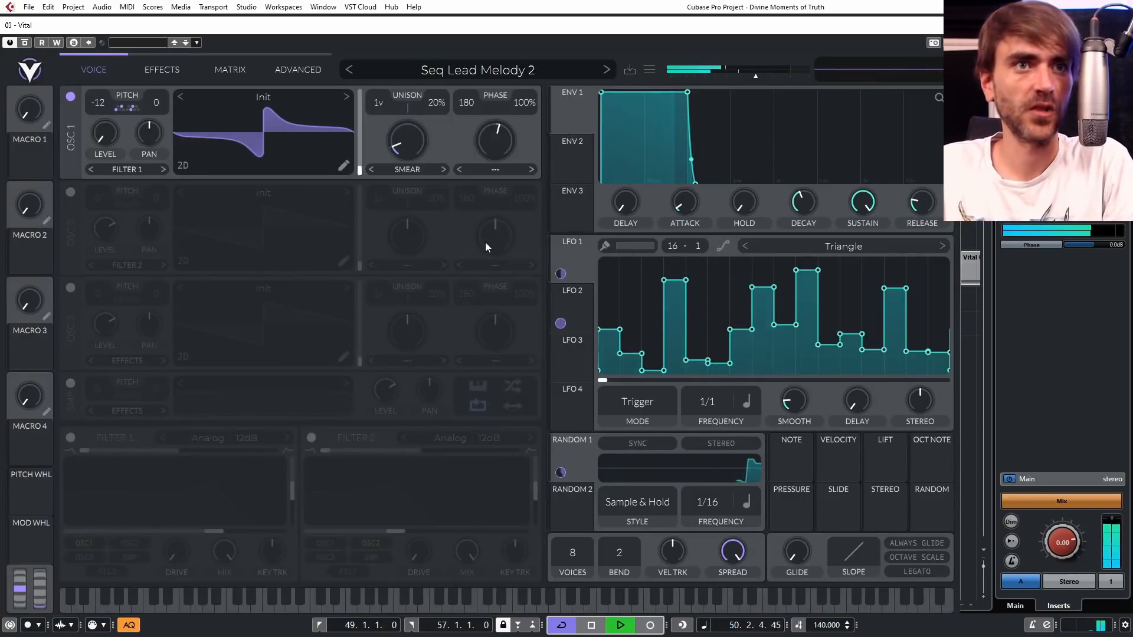
key(space)
key(space)
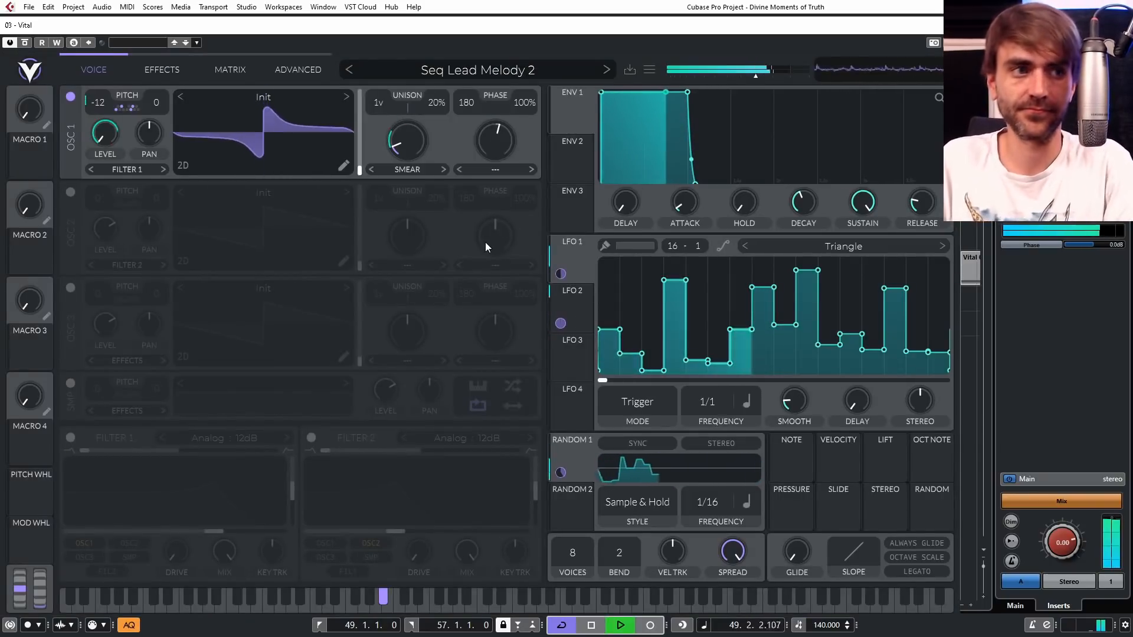
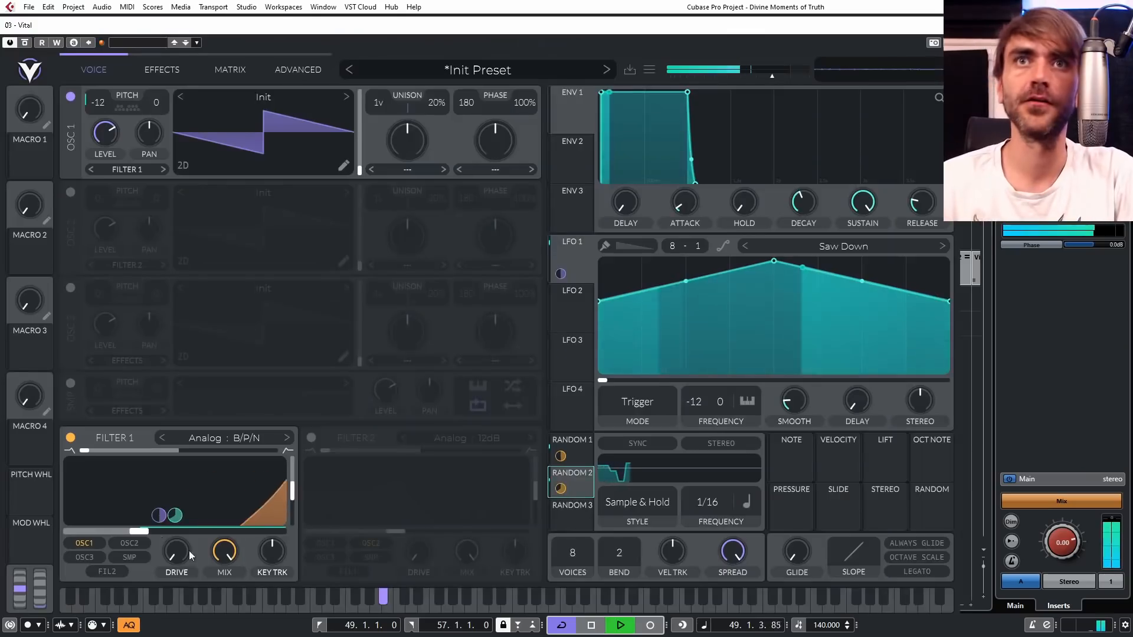
In Filter 1, set the cutoff to -35.02 semitones and Random 2's modulation to 52.51, and raise the resonance and drive.
drag(87, 536, 76, 535)
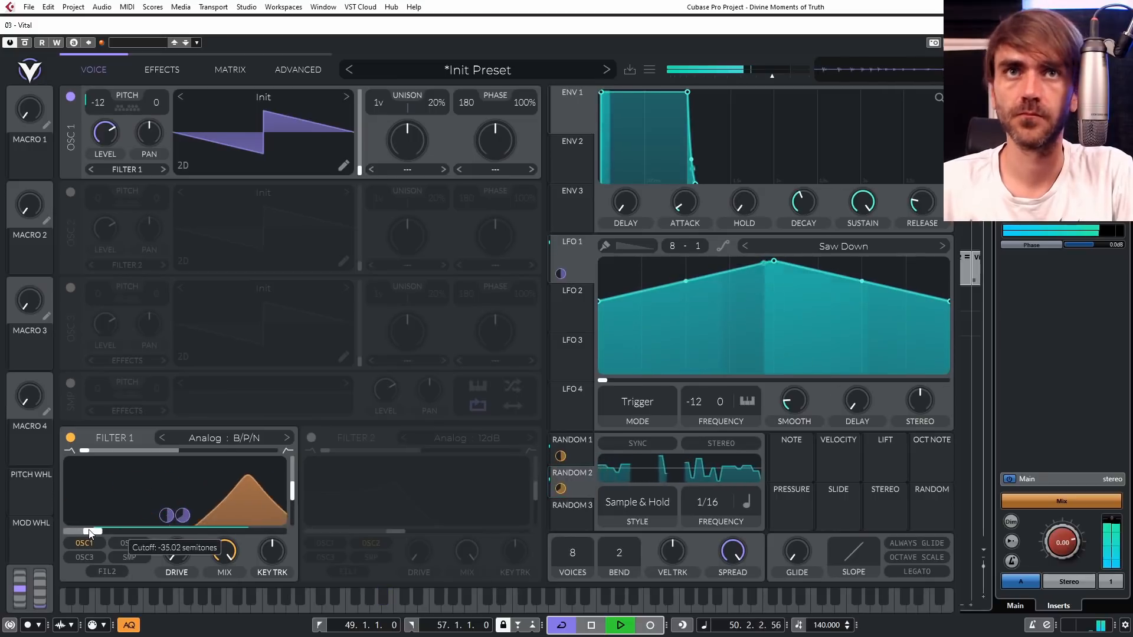
drag(183, 516, 183, 537)
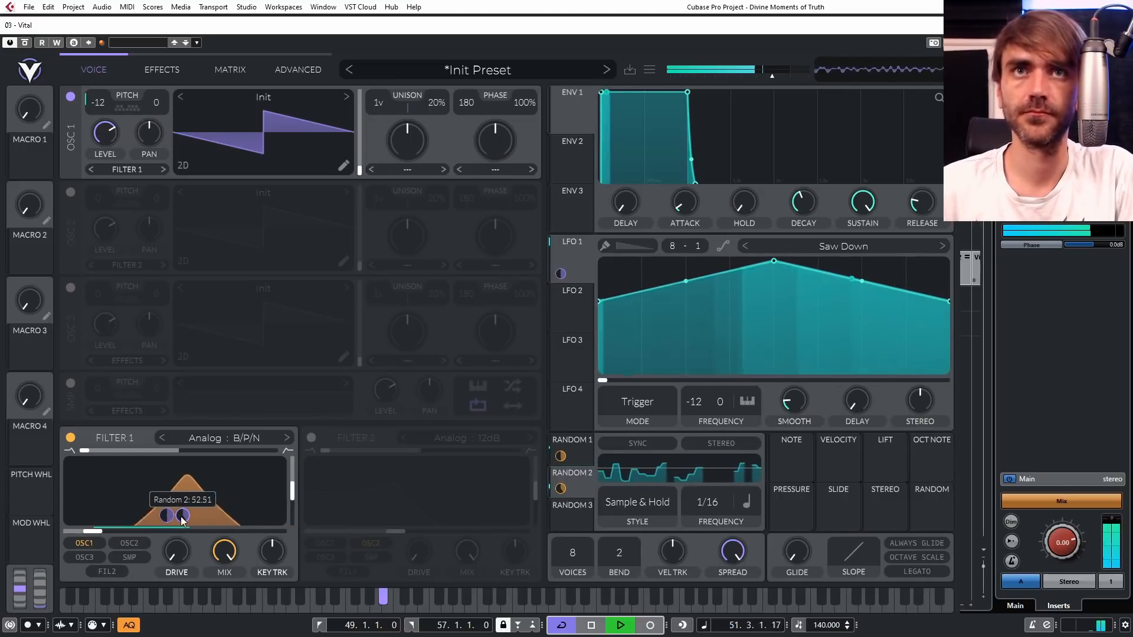
drag(284, 493, 284, 477)
drag(187, 548, 186, 522)
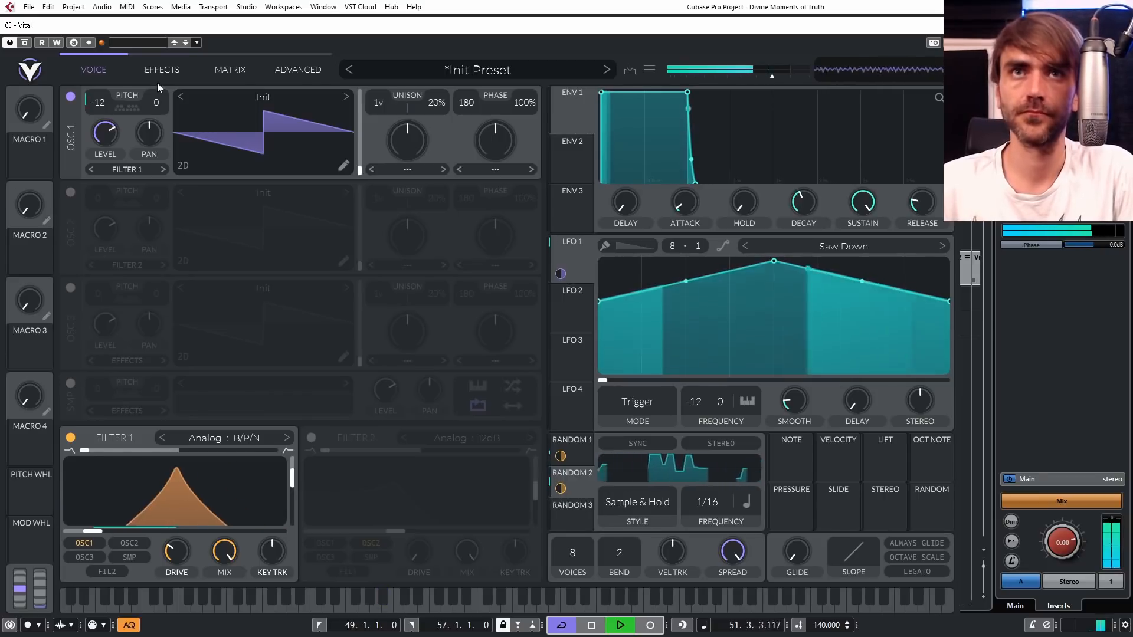
Turn on stereo for the Random 2 and Random 1 modulators, and open the effects section.
click(724, 444)
click(582, 450)
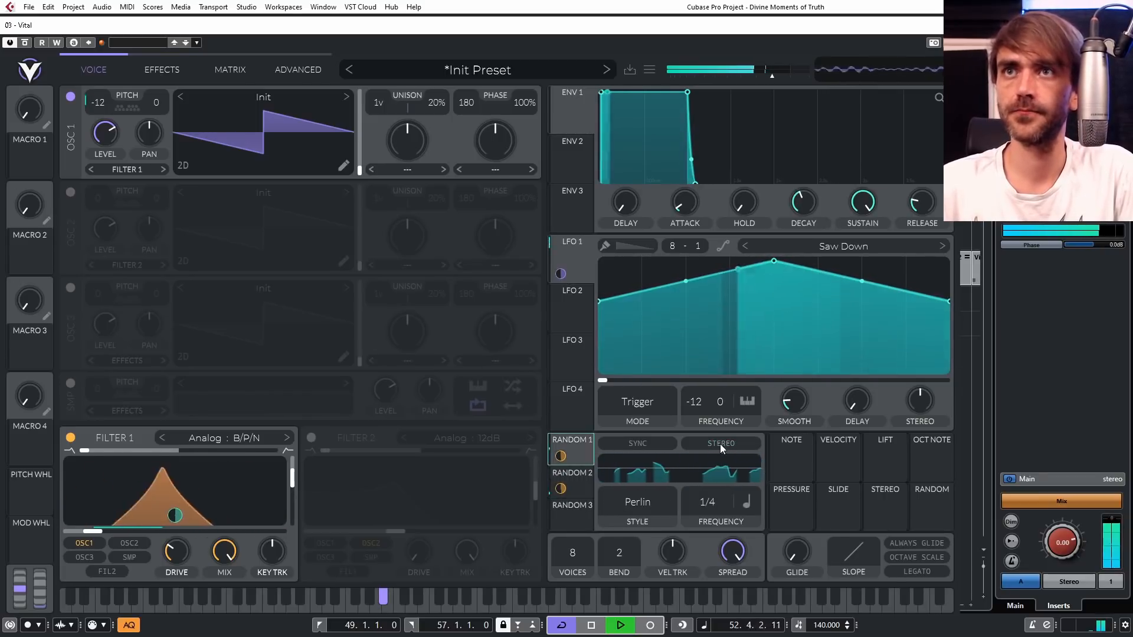
click(718, 444)
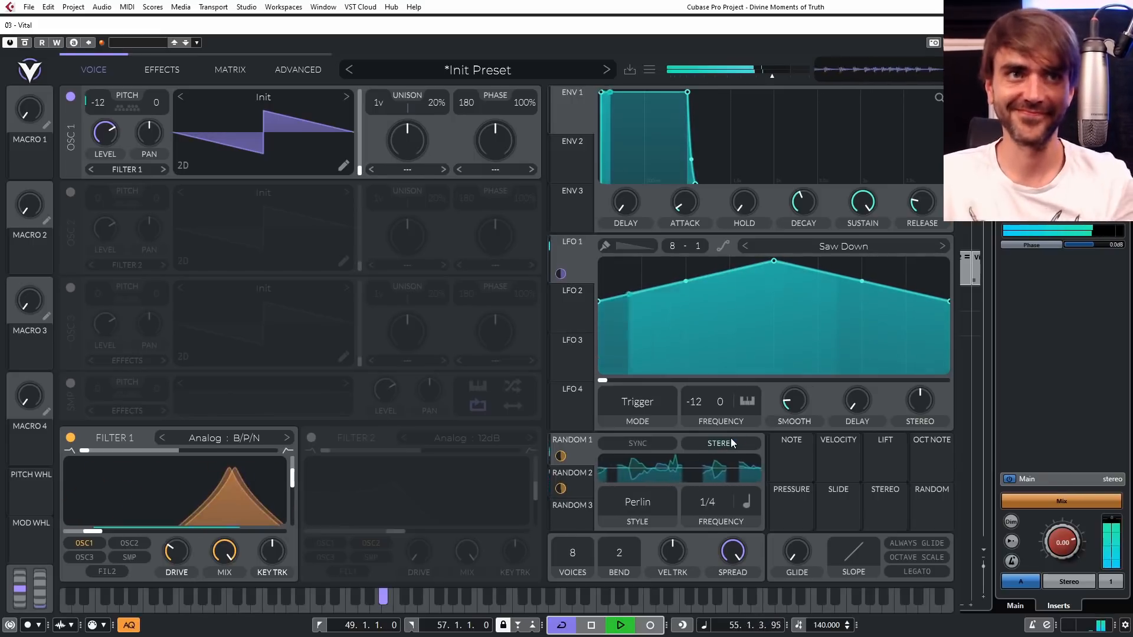
click(155, 72)
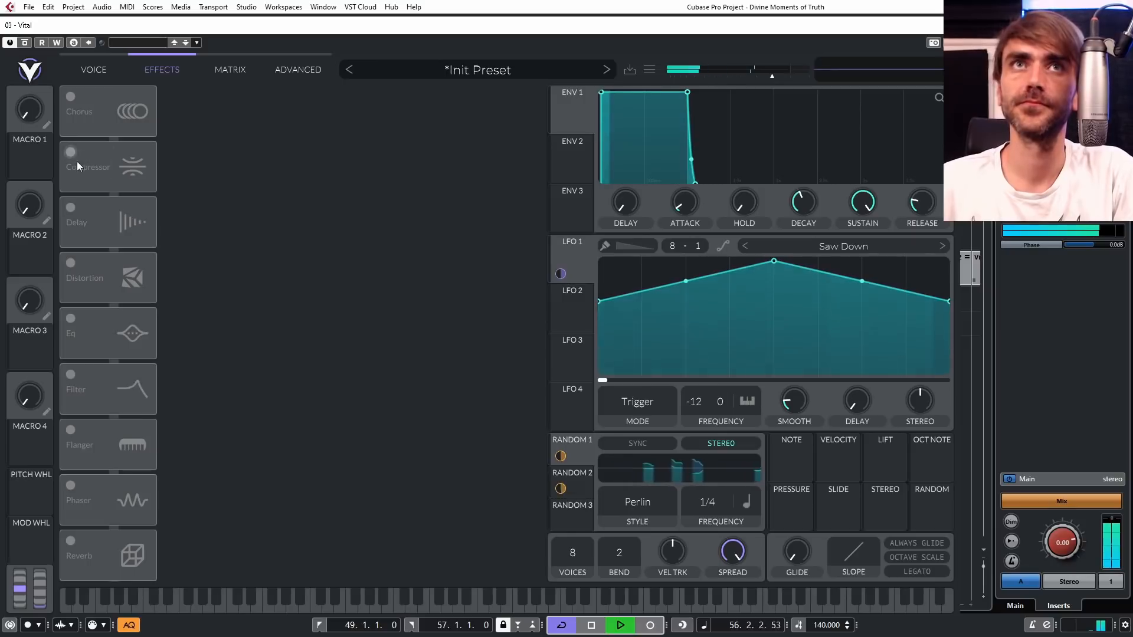
Enable the Delay effect with dotted 1/8 timing and Ping Pong mode, and narrow its filter around a higher cutoff.
click(70, 210)
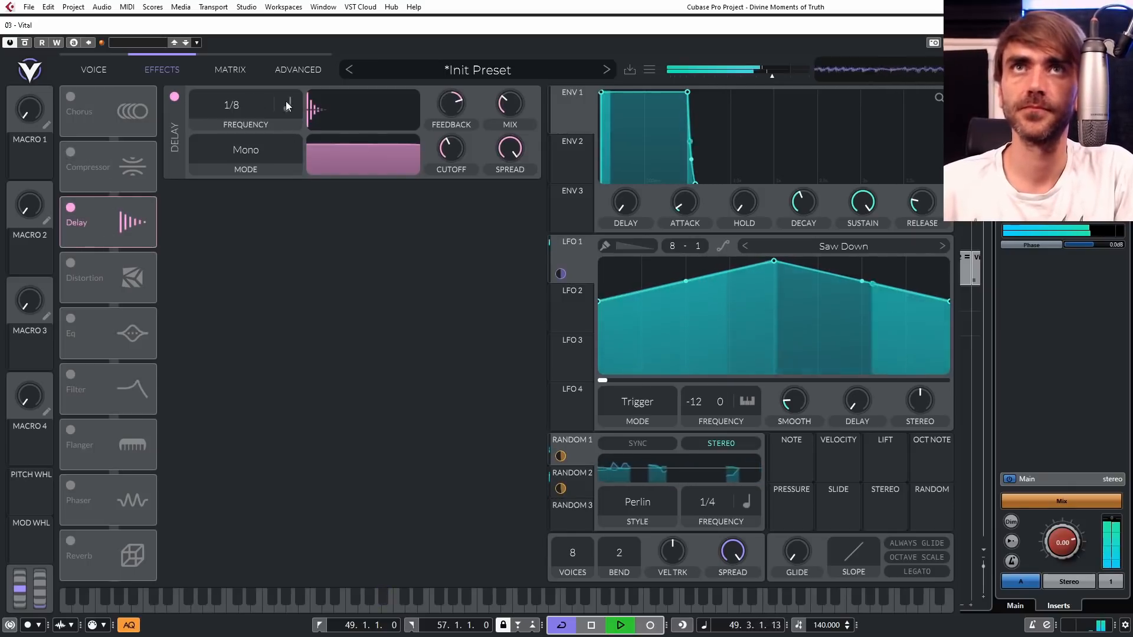
click(286, 104)
click(304, 172)
click(246, 151)
click(260, 217)
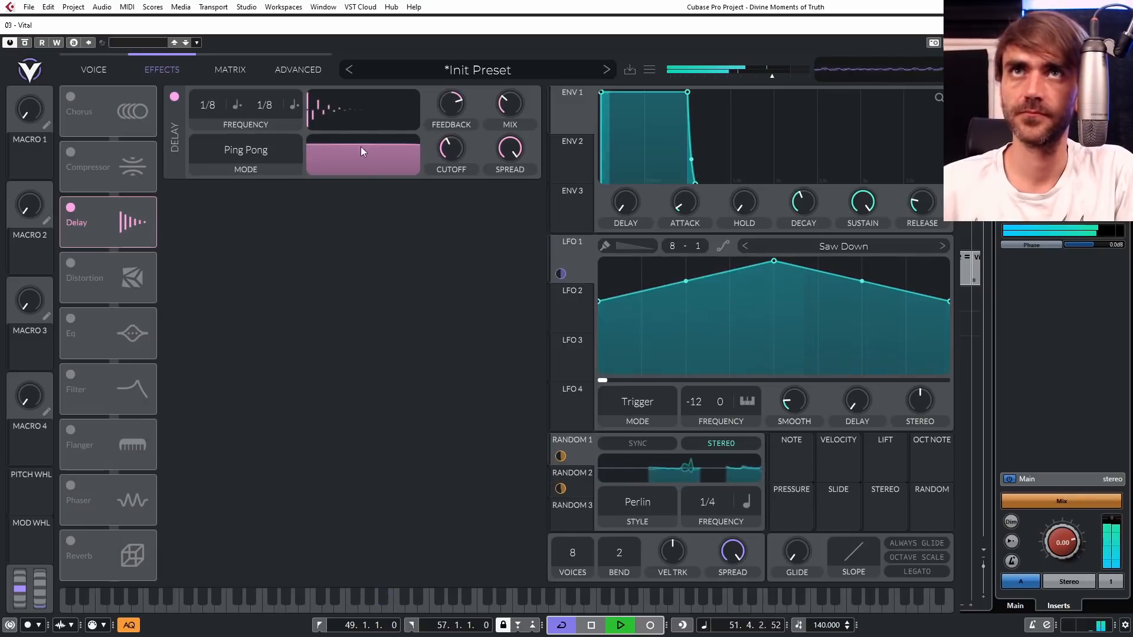
mouse_move(456, 104)
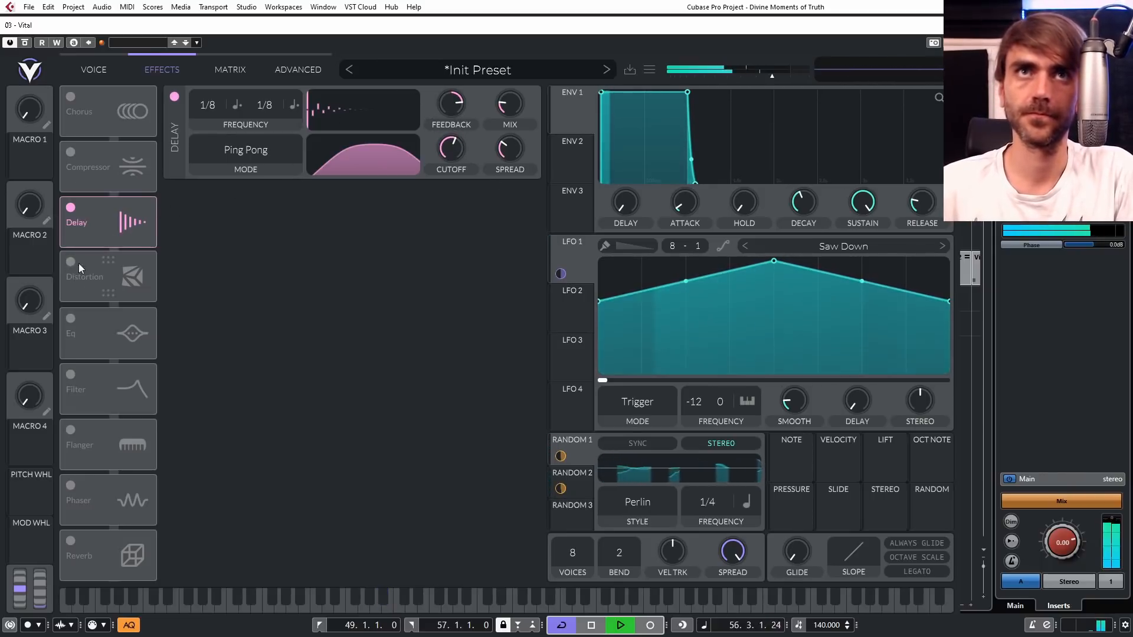
Move Distortion to the start of the effects chain, enable it with higher drive and reduced mix, and lower the output volume.
drag(75, 278, 87, 108)
click(71, 98)
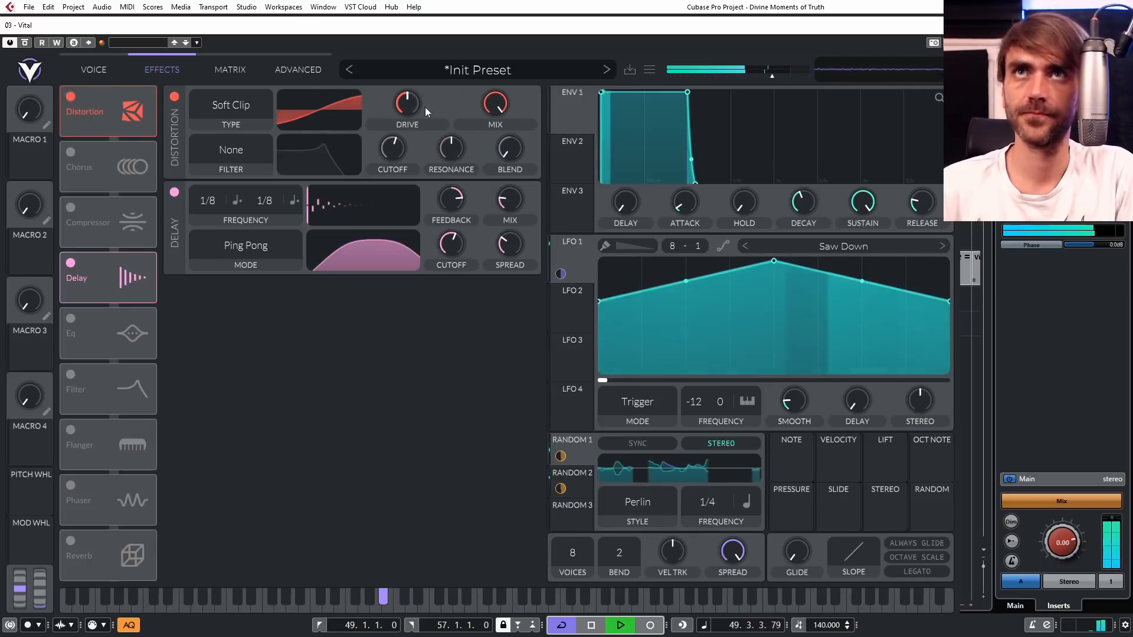
drag(492, 111, 443, 136)
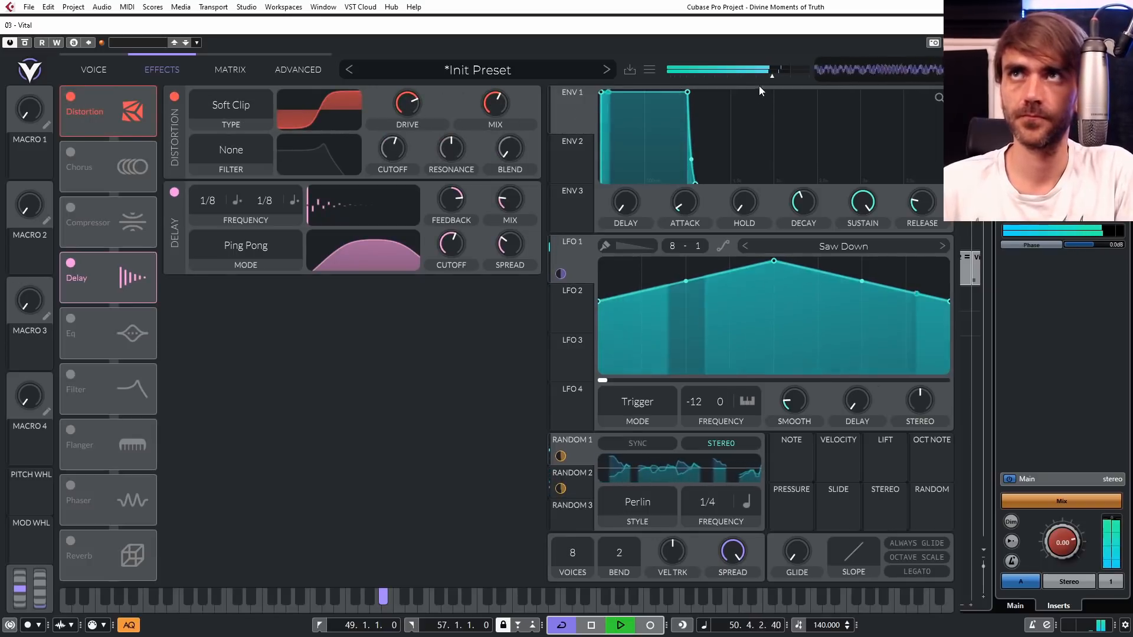
drag(770, 76, 759, 76)
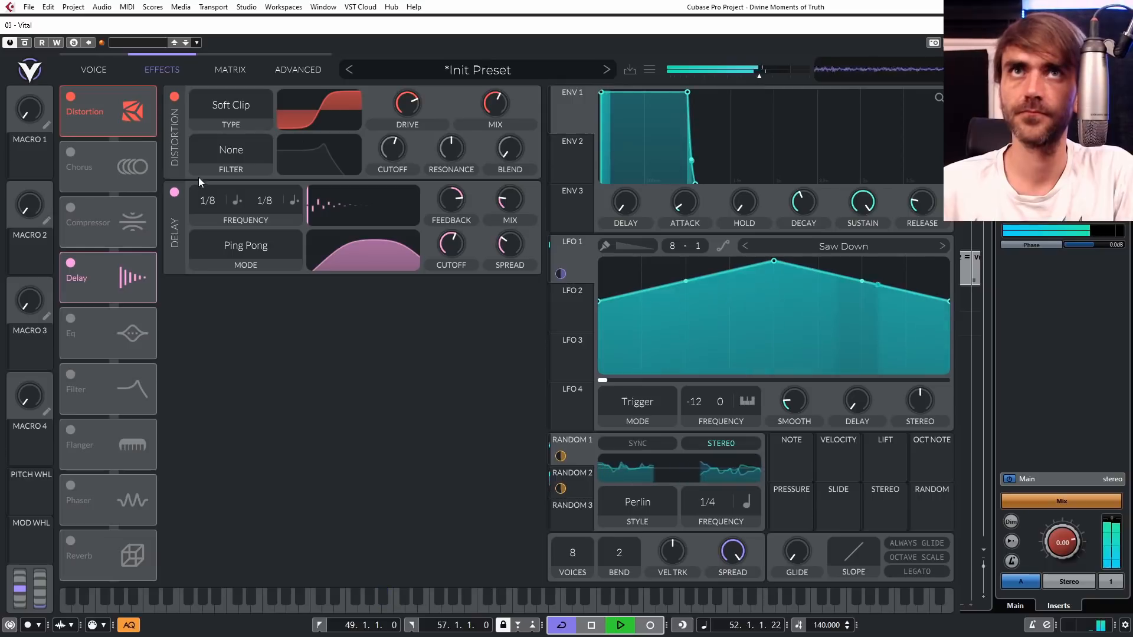
Change the distortion type to Hard Clip and reduce its drive.
click(238, 119)
click(229, 158)
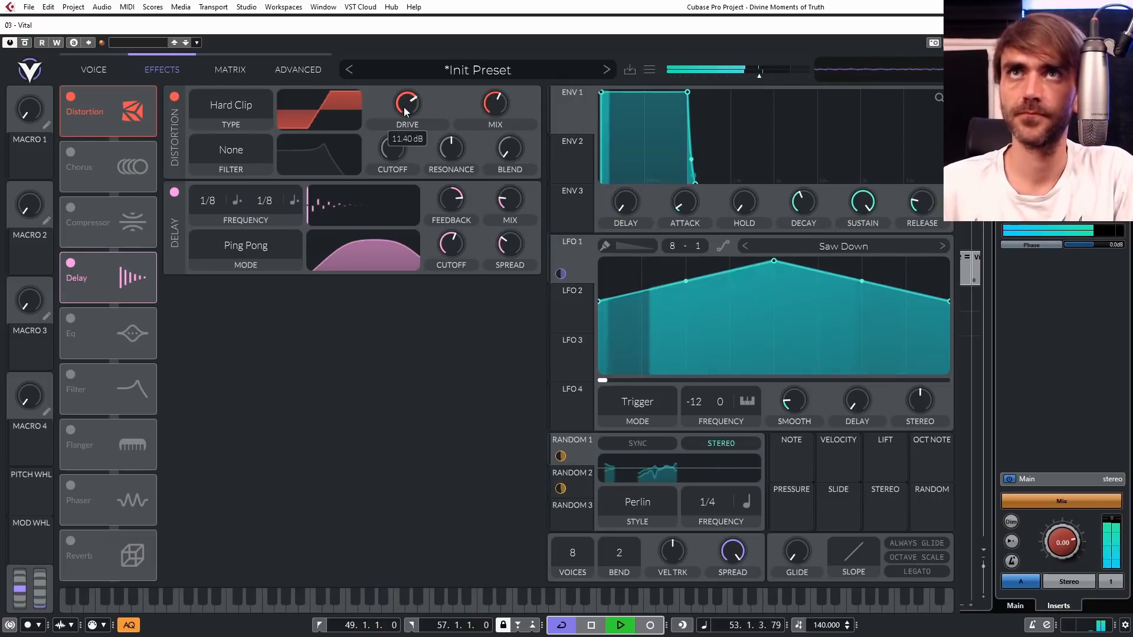
drag(405, 104, 402, 118)
Try the distortion filter in Pre position, set it to Post, and raise its blend.
click(249, 155)
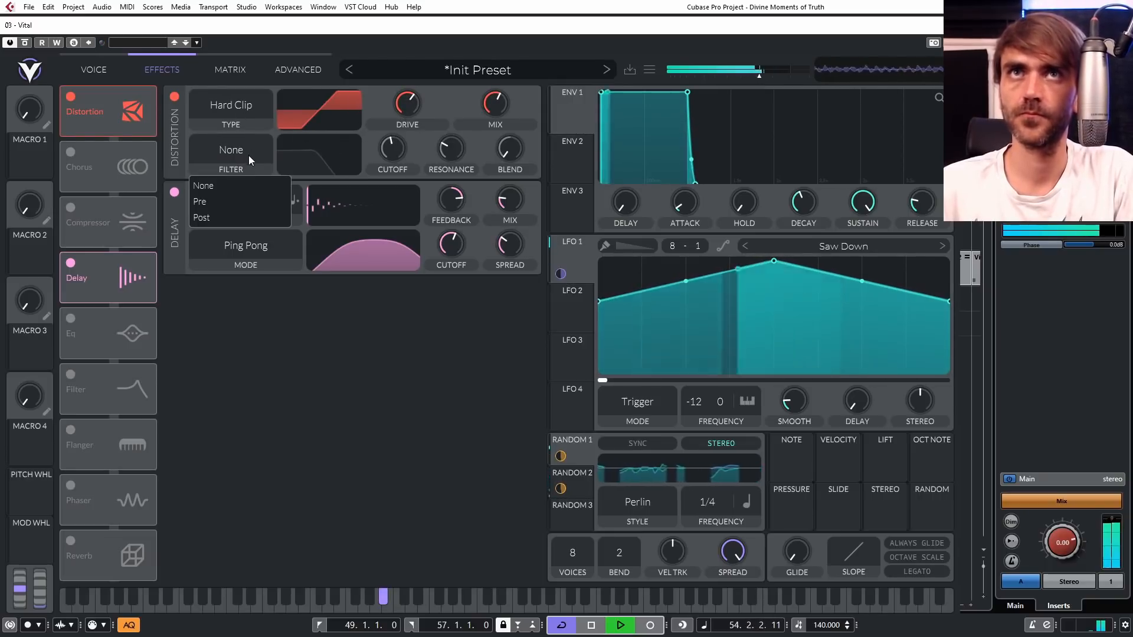
click(218, 203)
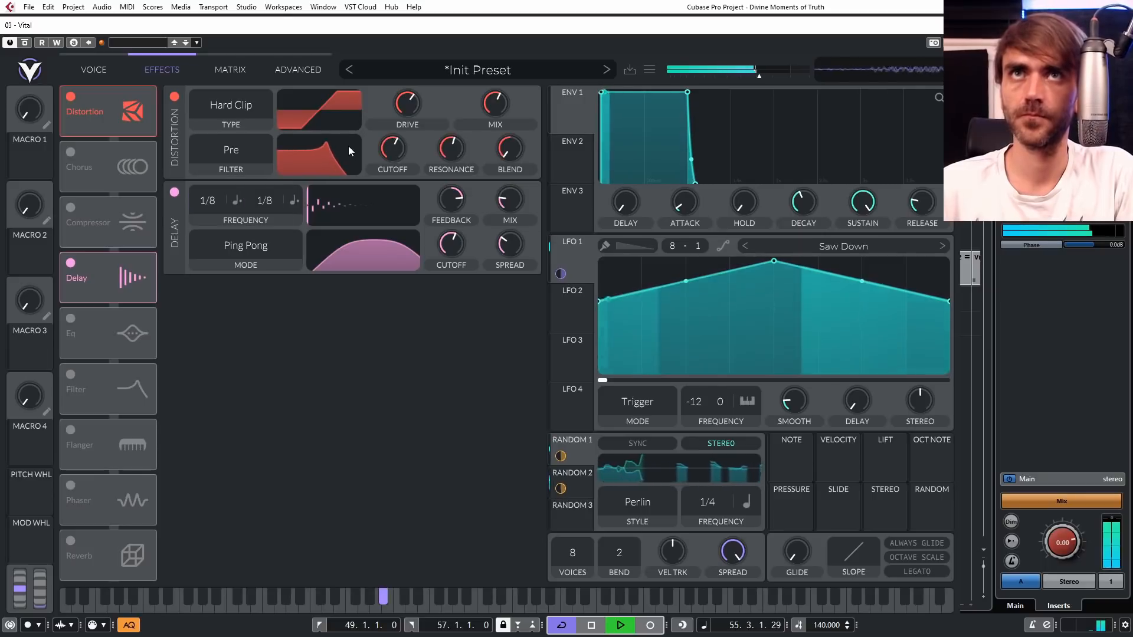
click(235, 157)
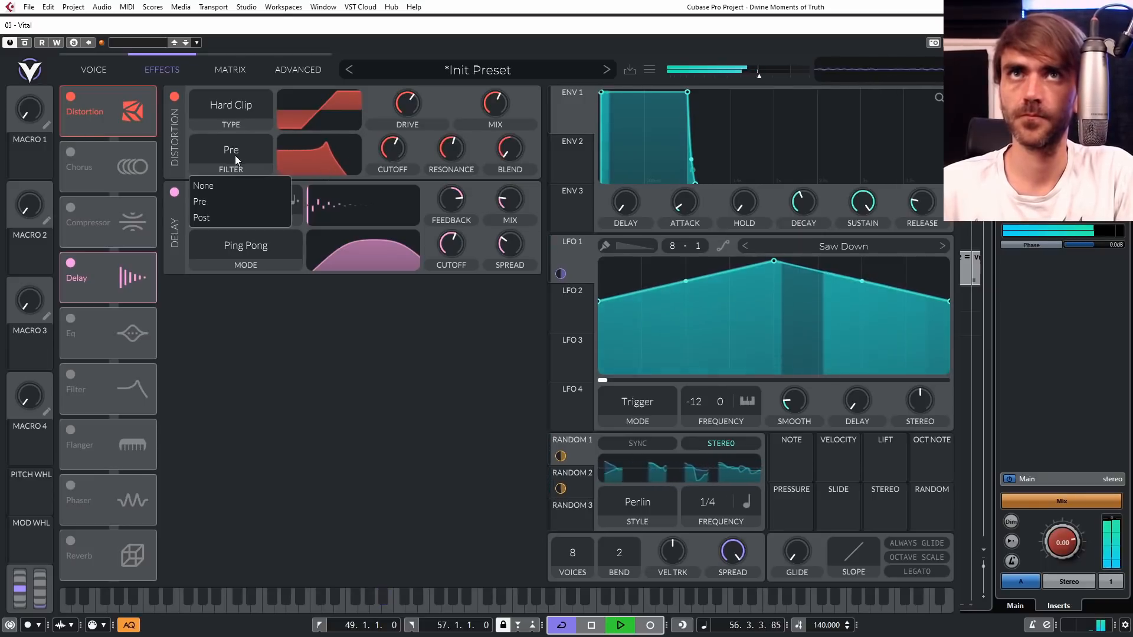
click(222, 218)
drag(529, 118, 532, 95)
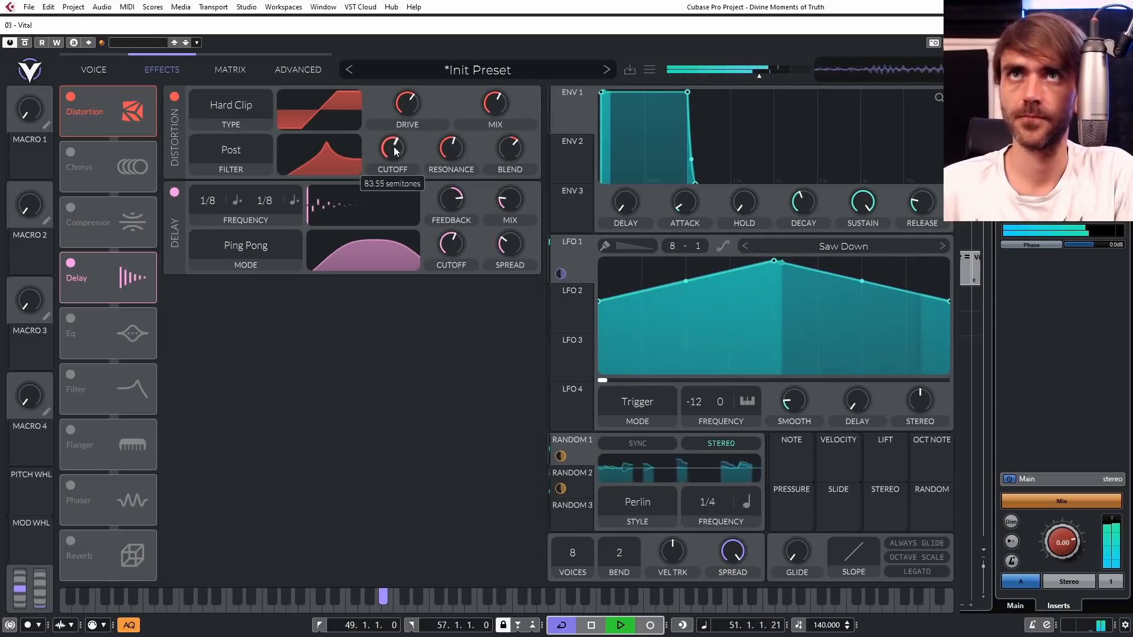
Raise the distortion filter's cutoff, lower its resonance, and reduce the distortion mix while comparing it against the dry sound.
drag(448, 159, 447, 164)
drag(487, 101, 483, 126)
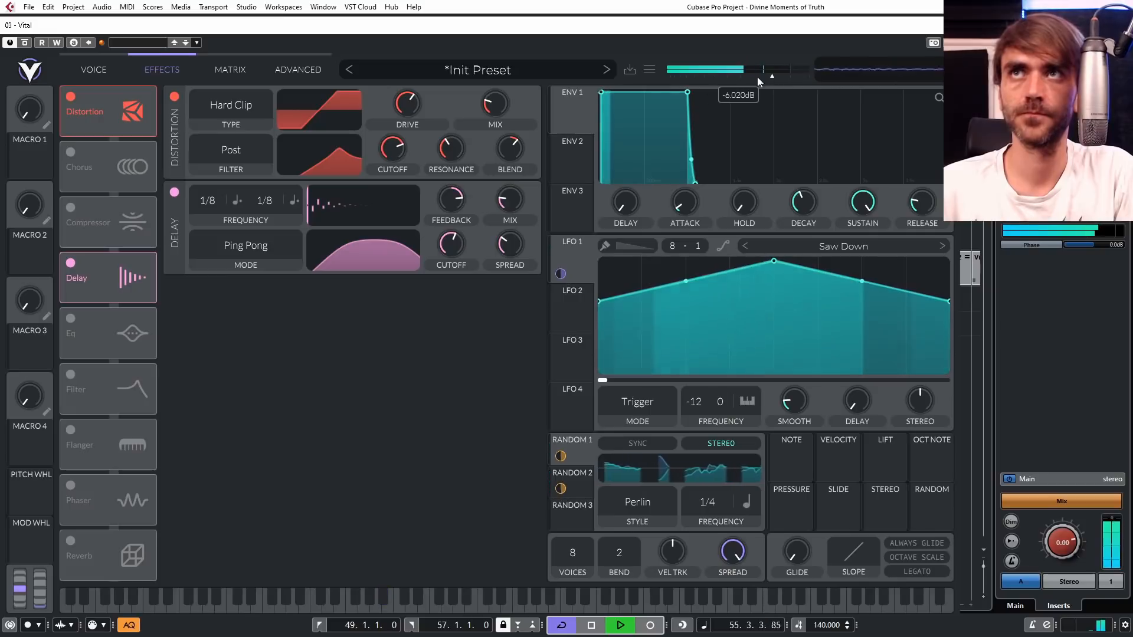
drag(508, 102, 477, 191)
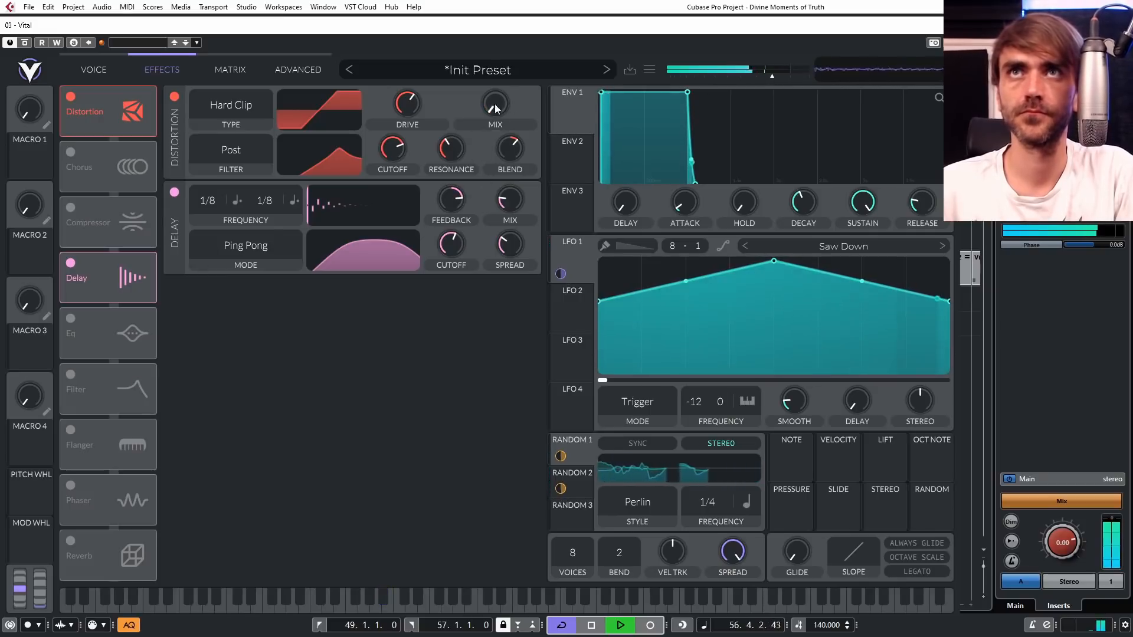
Enable Reverb, cut its low frequencies, increase the size and time, and lower the mix.
click(70, 544)
mouse_move(519, 299)
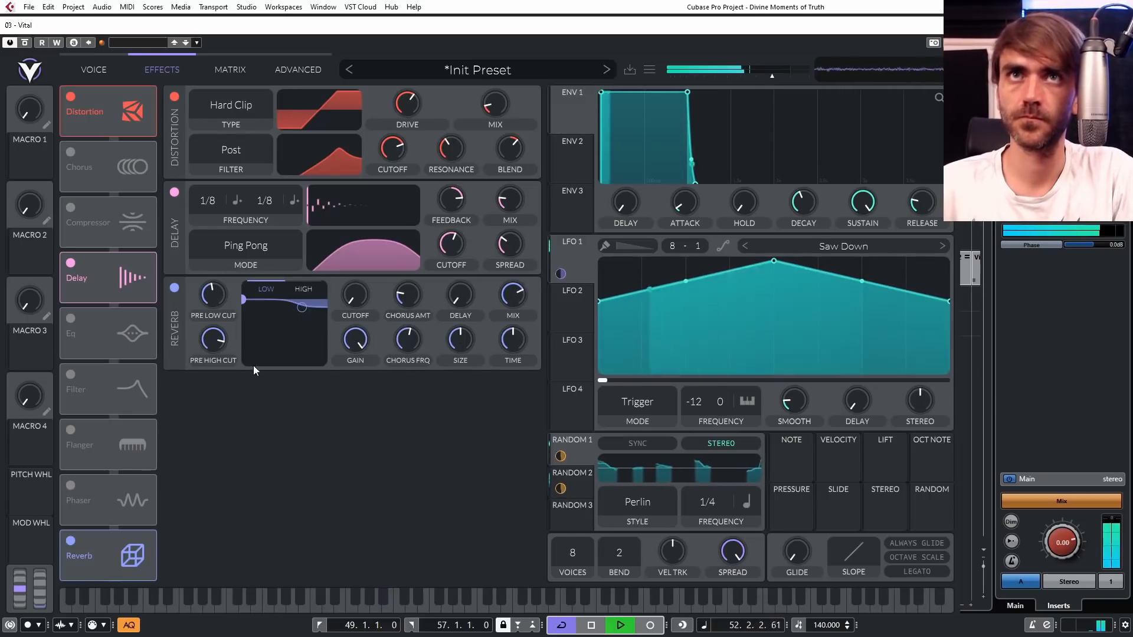
drag(243, 302, 262, 374)
mouse_move(515, 341)
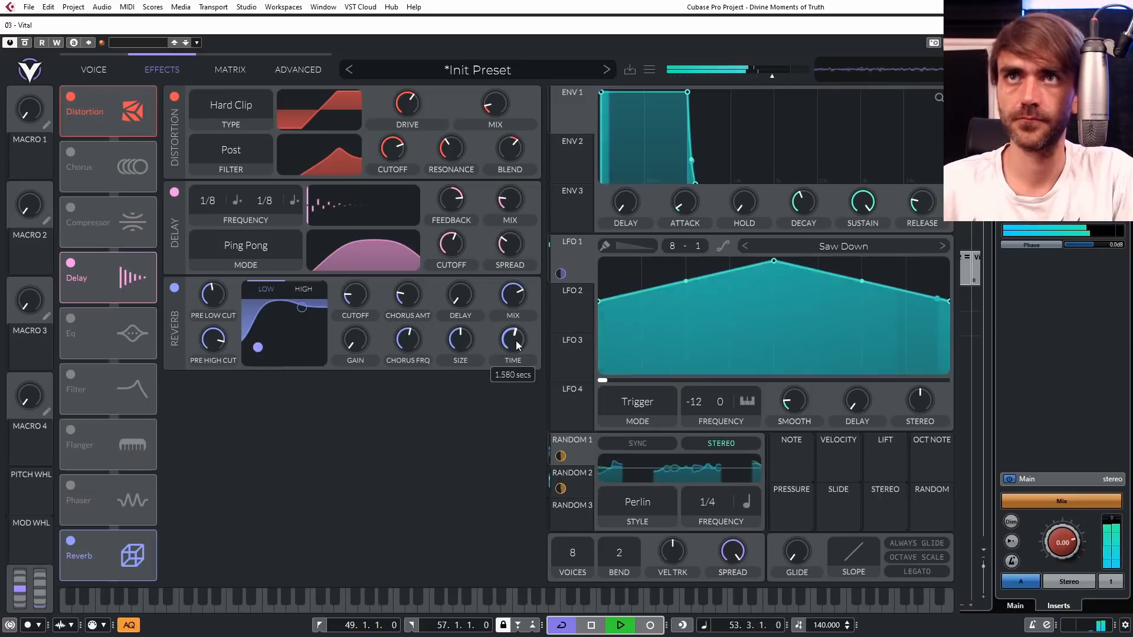
drag(462, 340, 460, 283)
drag(513, 341, 513, 310)
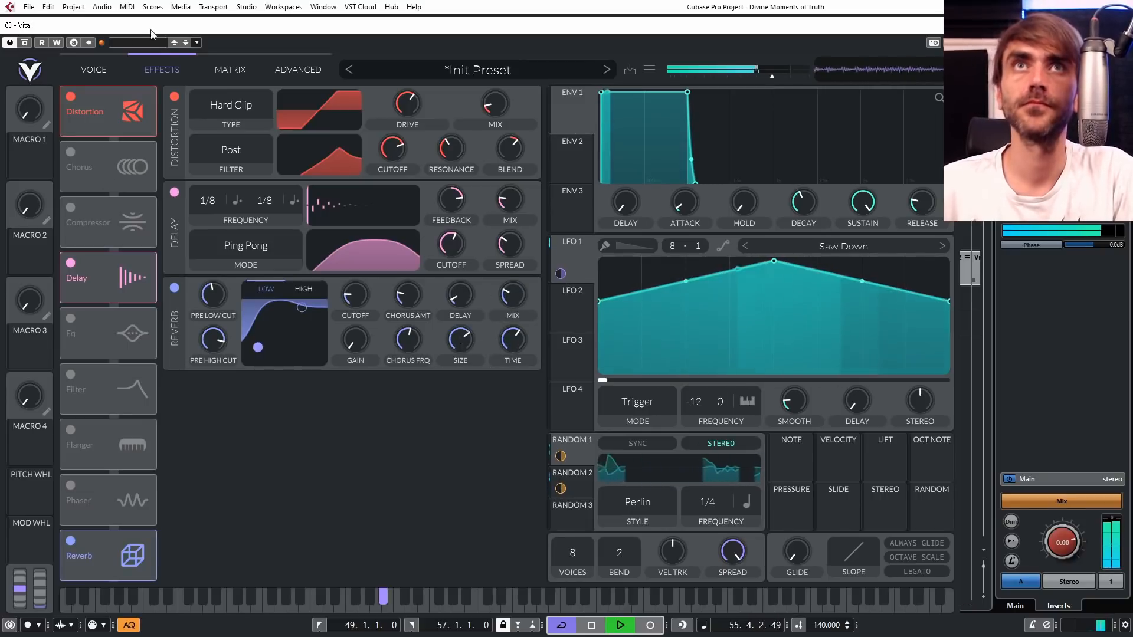
Return to the voice section and compare the Random 2 and Random 1 modulators with stereo off and on.
click(93, 69)
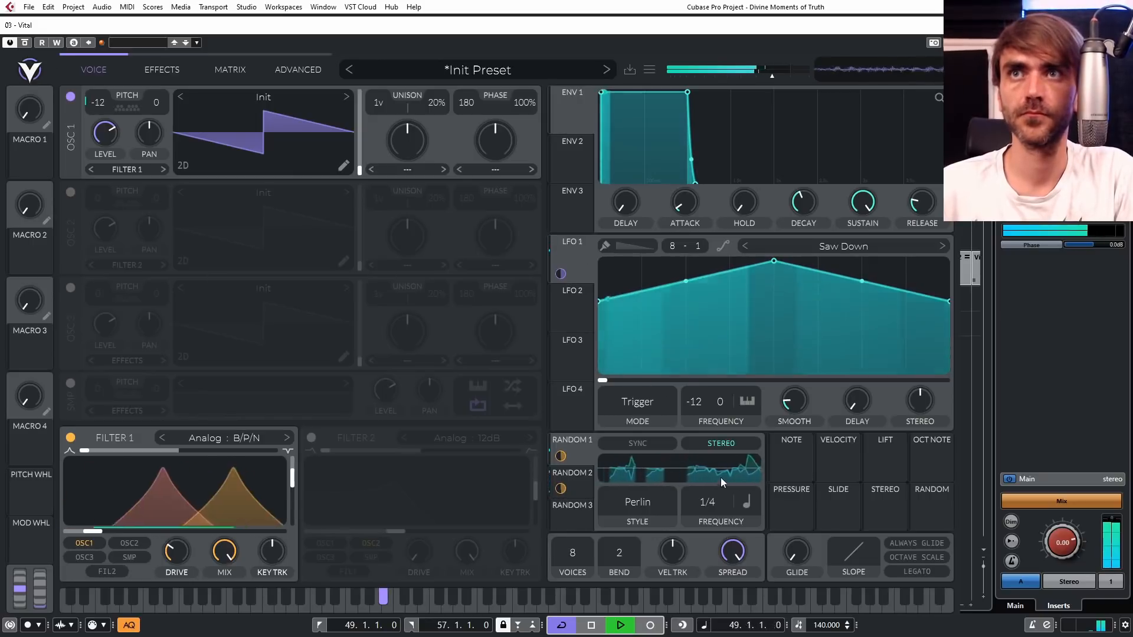
click(587, 472)
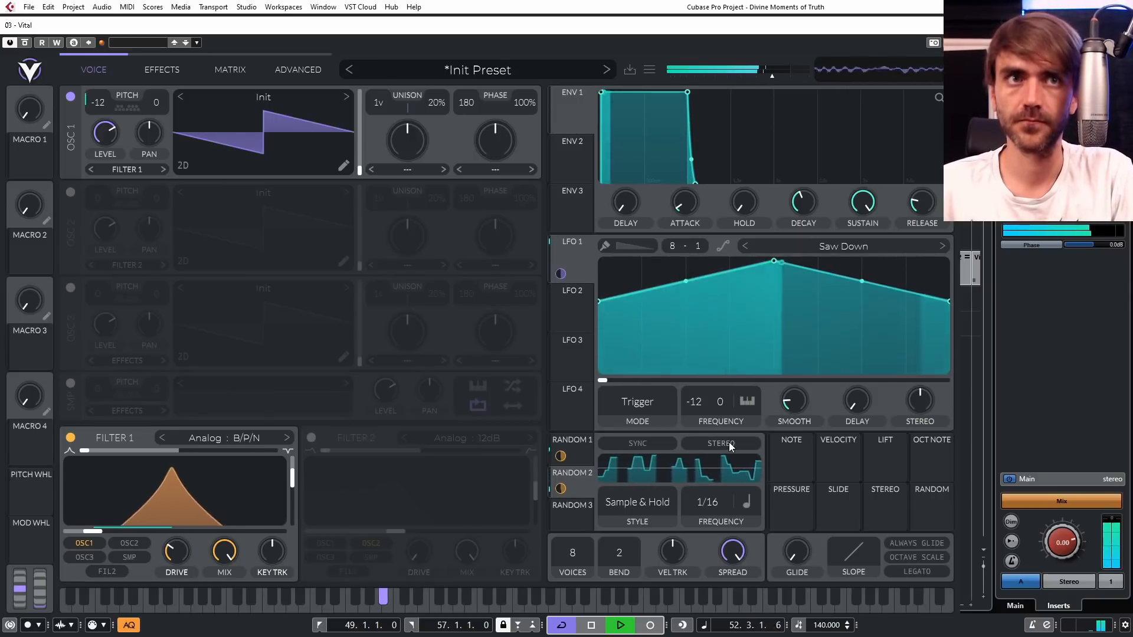
click(583, 451)
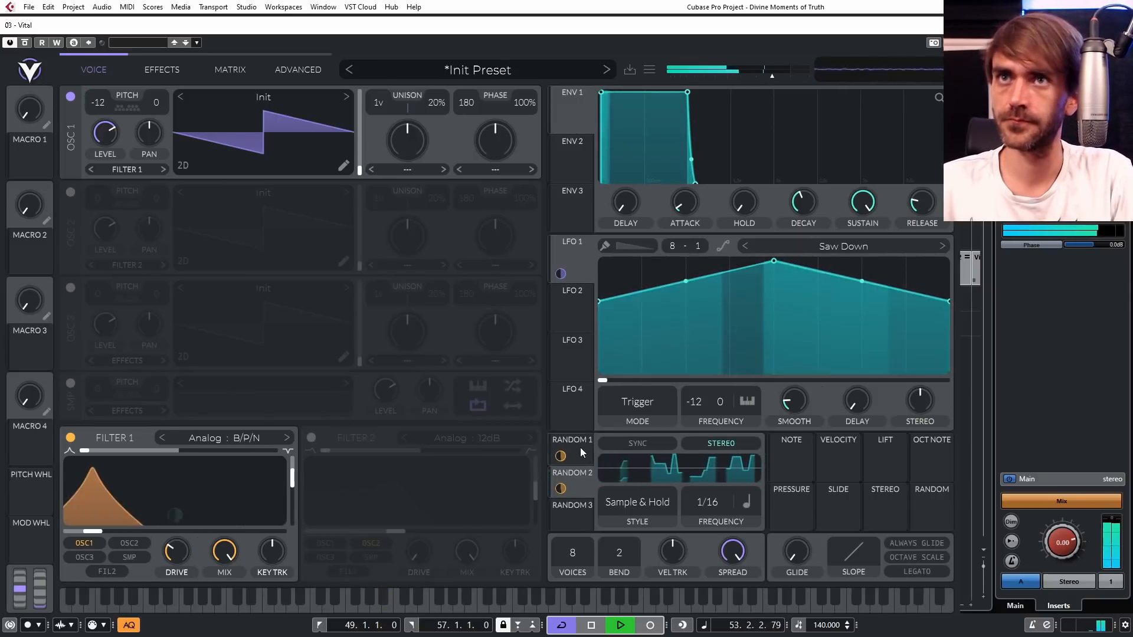
click(725, 447)
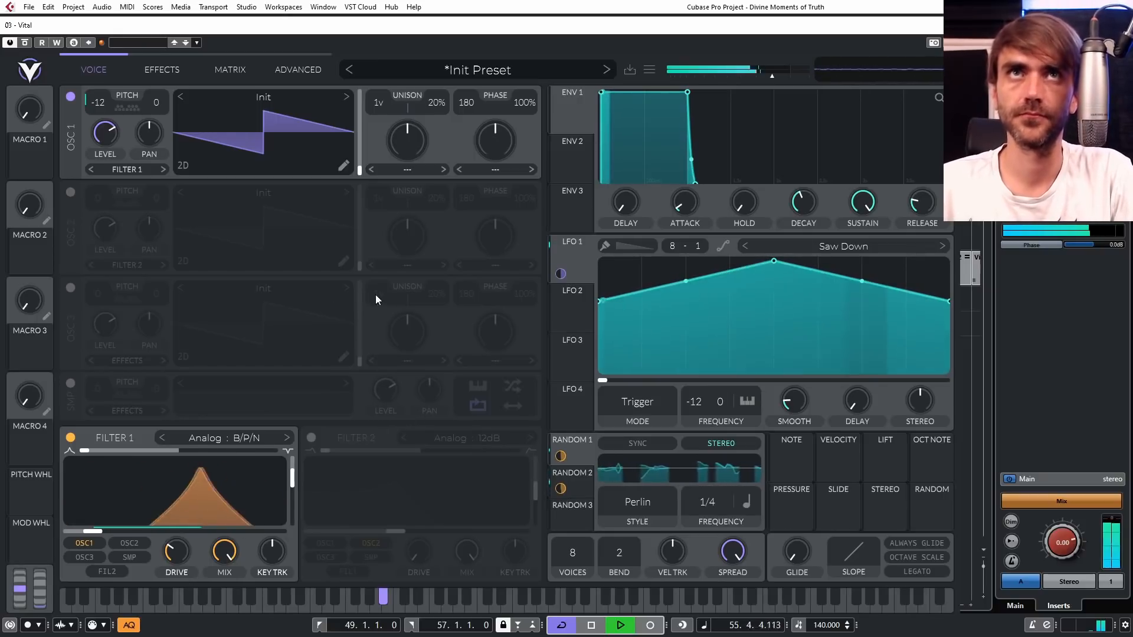
Set oscillator 1's spectral morph to Harm Stretch, try different amounts, and keep it at 50%.
click(405, 170)
click(413, 243)
drag(400, 132, 417, 152)
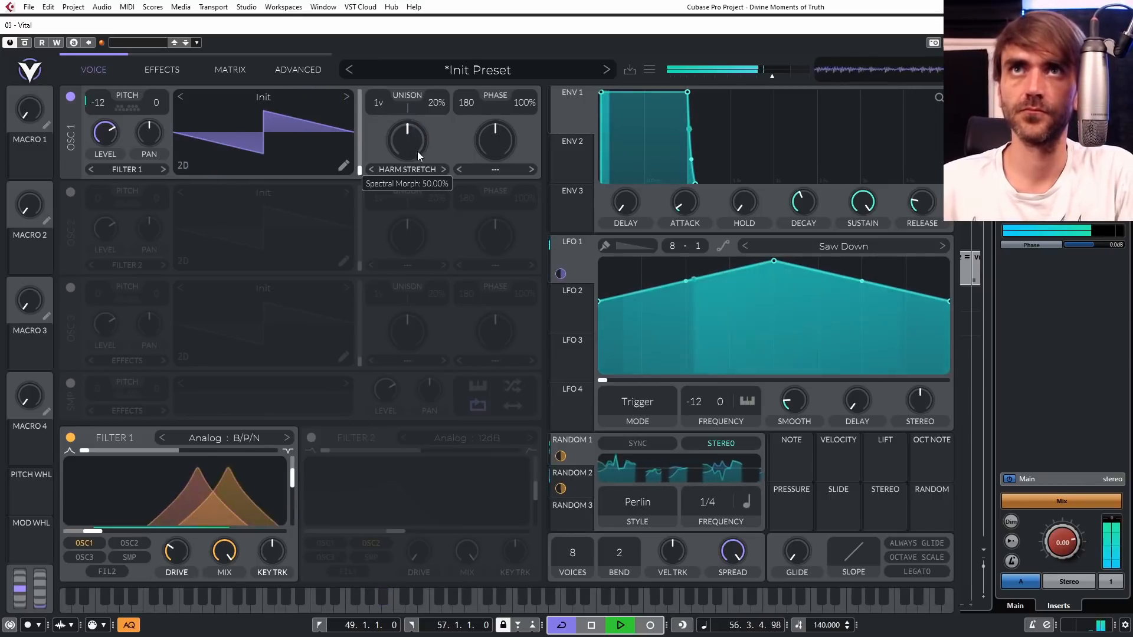
Modulate the Harm Stretch amount with LFO 2 in Sync mode at 2/1, and lower the triangle's peak.
click(560, 311)
drag(706, 403, 709, 432)
click(649, 407)
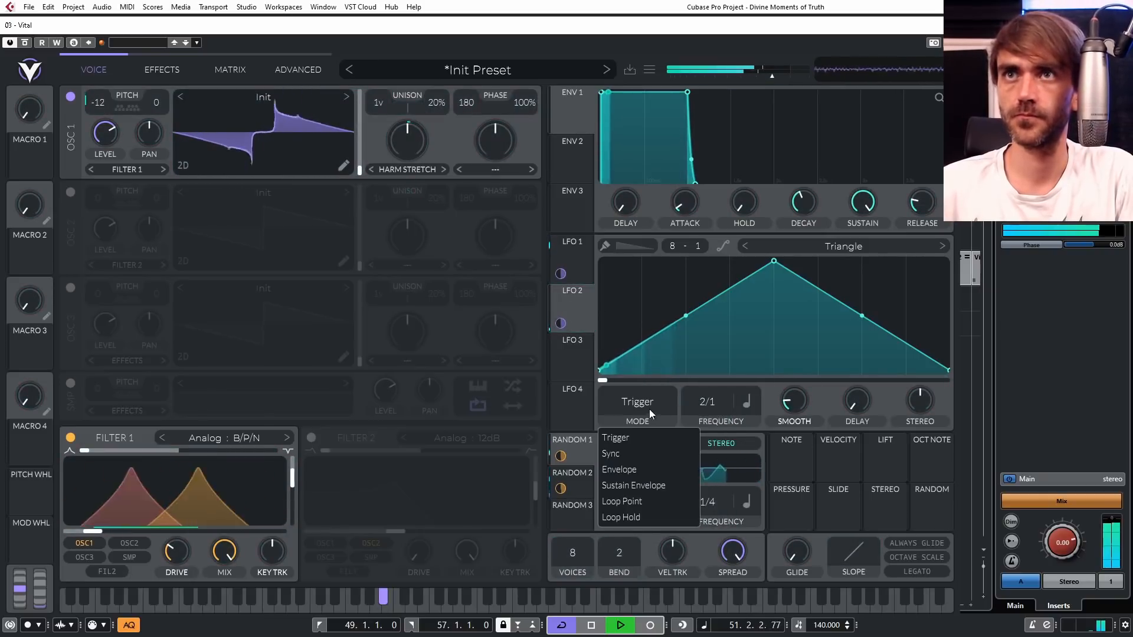
click(612, 453)
drag(773, 262, 769, 335)
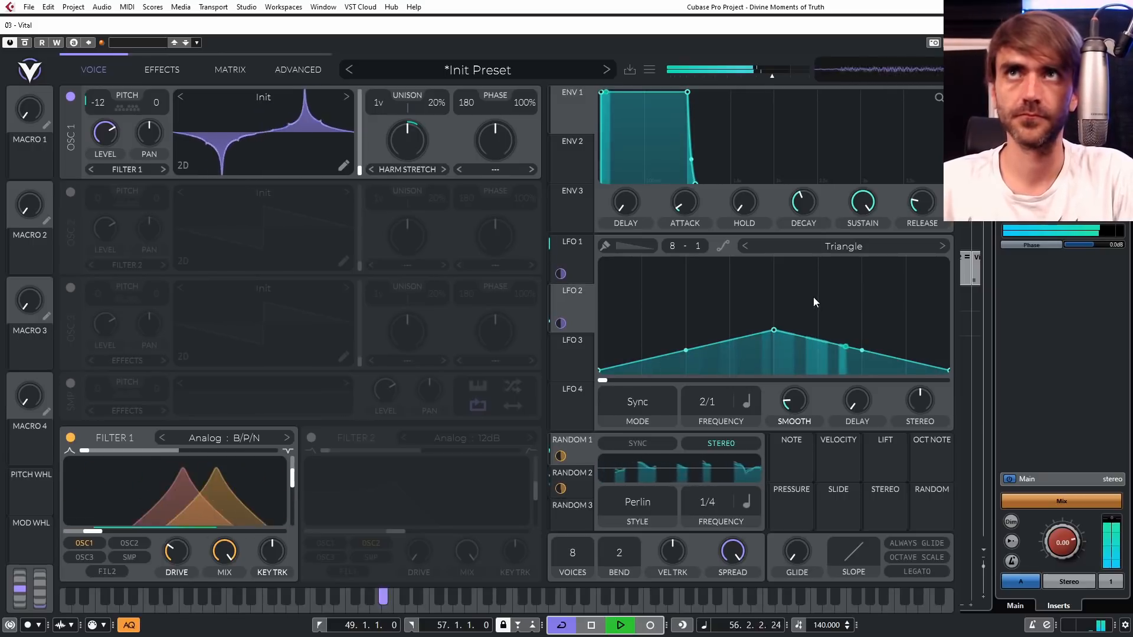
Check LFO 1 and save the preset as NoFM 1.
click(574, 246)
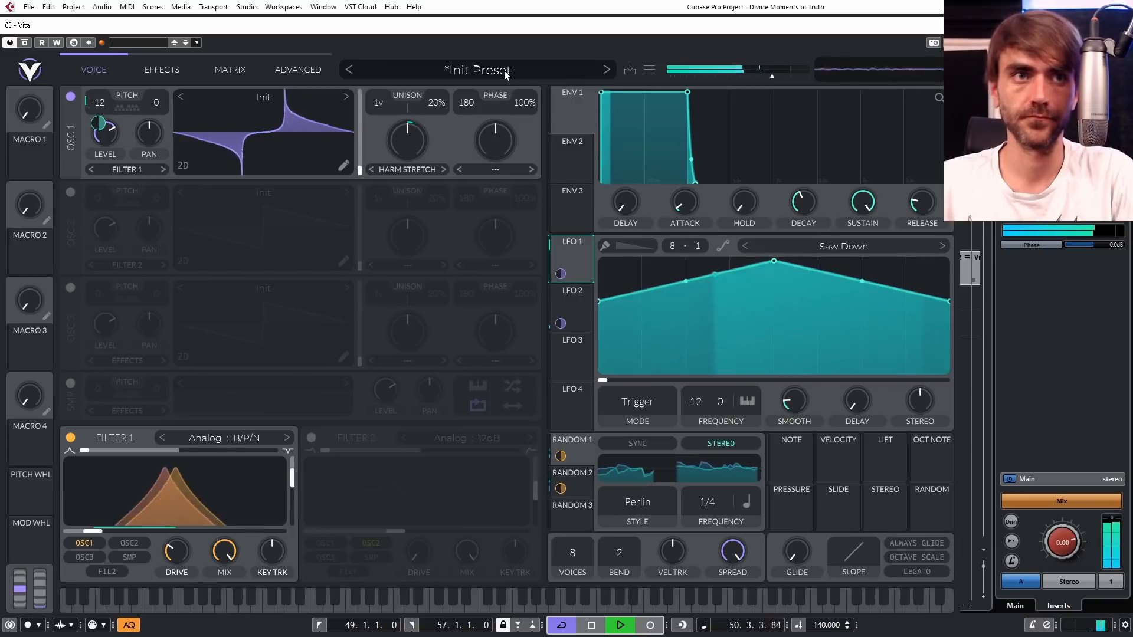
click(629, 70)
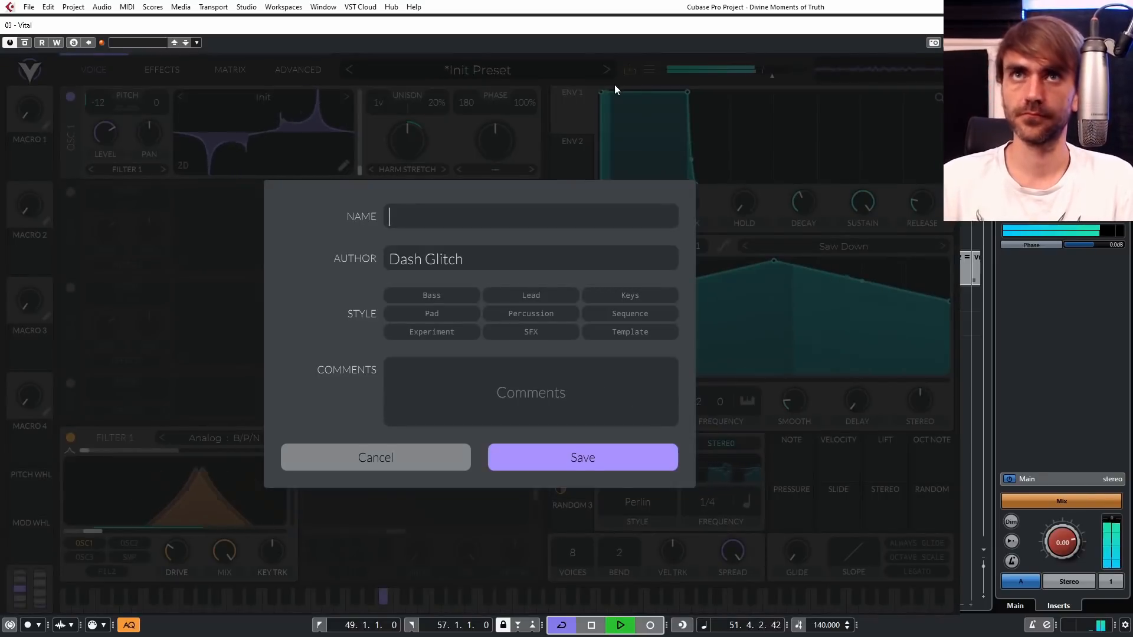
text(NoFM 1)
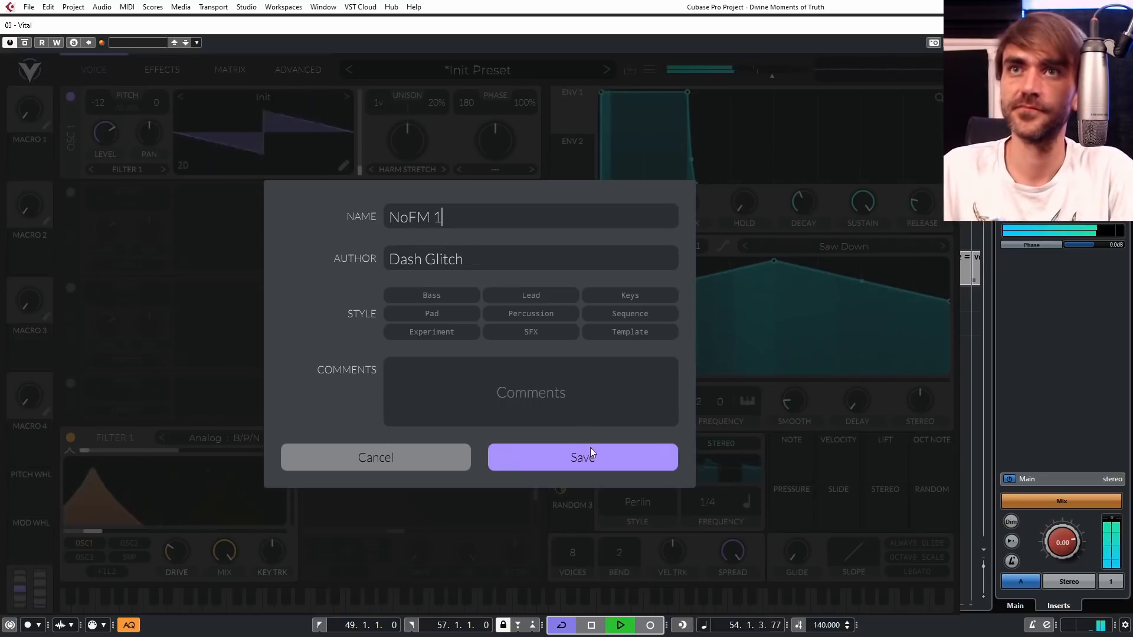
click(563, 454)
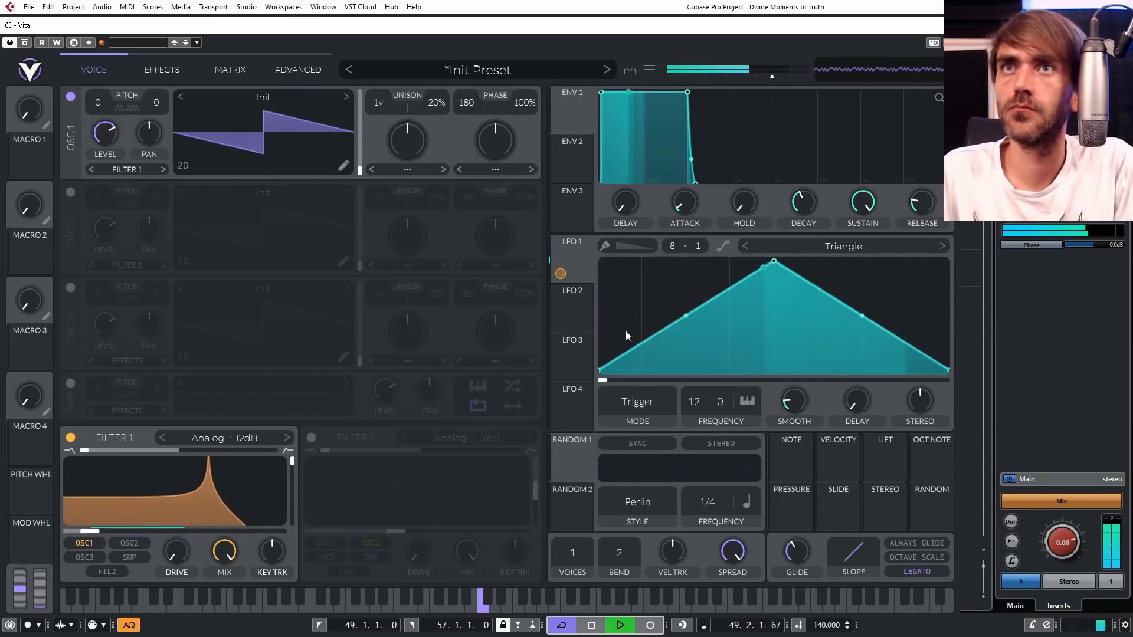
Set LFO 1's key-tracked frequency to 24, lower Filter 1's cutoff to -42.23 semitones, and modulate that cutoff with Random 1 at 59.35.
drag(695, 401, 721, 349)
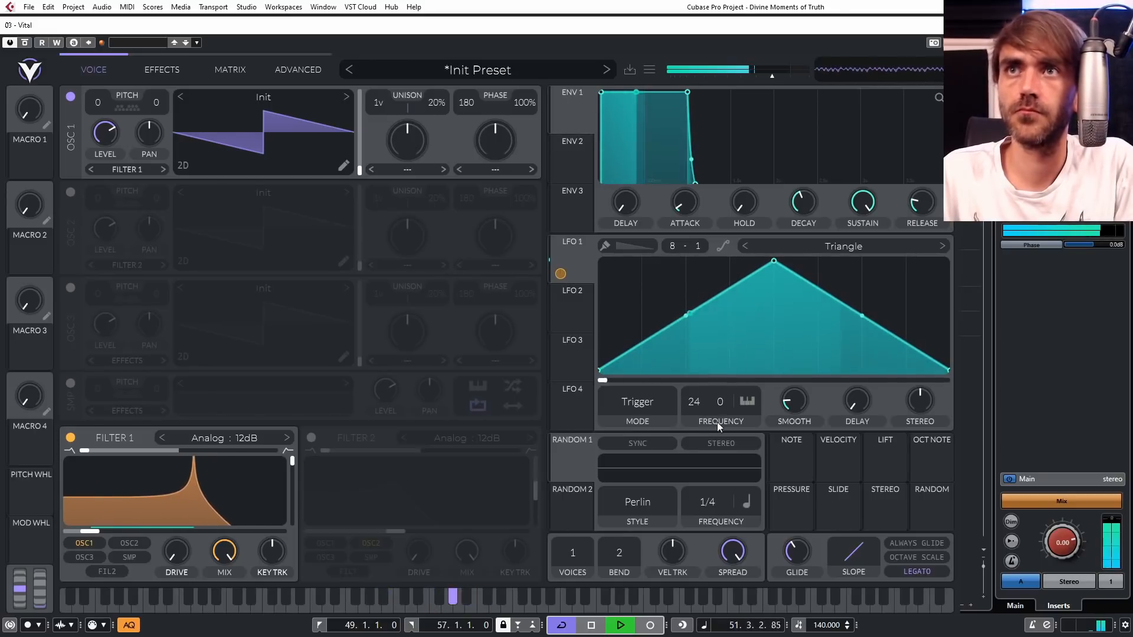
drag(94, 534, 66, 539)
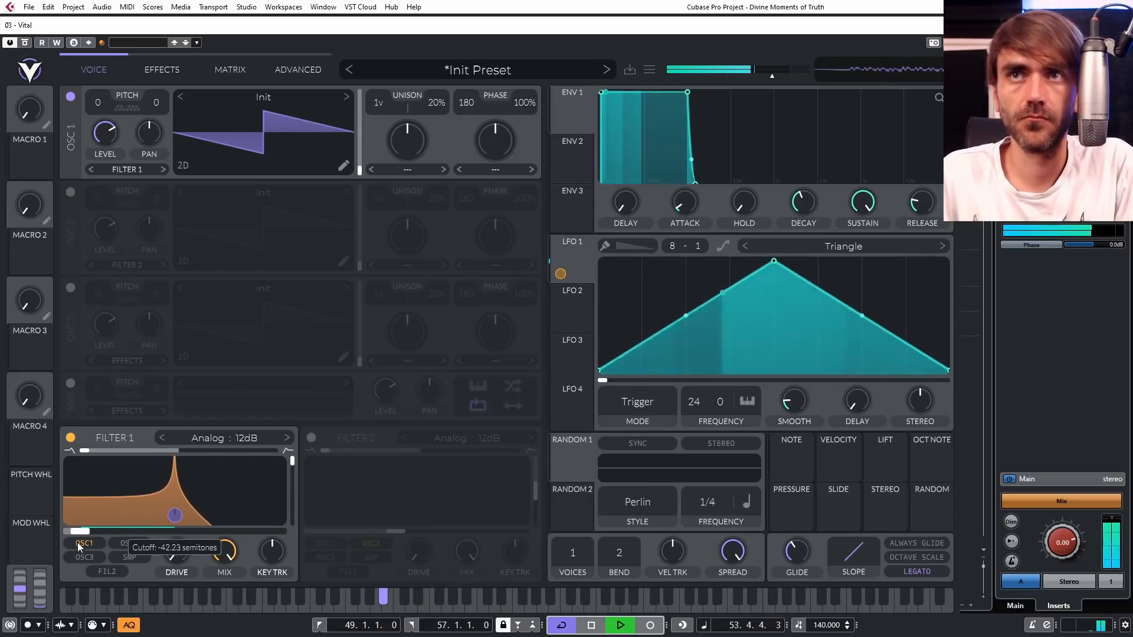
drag(572, 469, 175, 515)
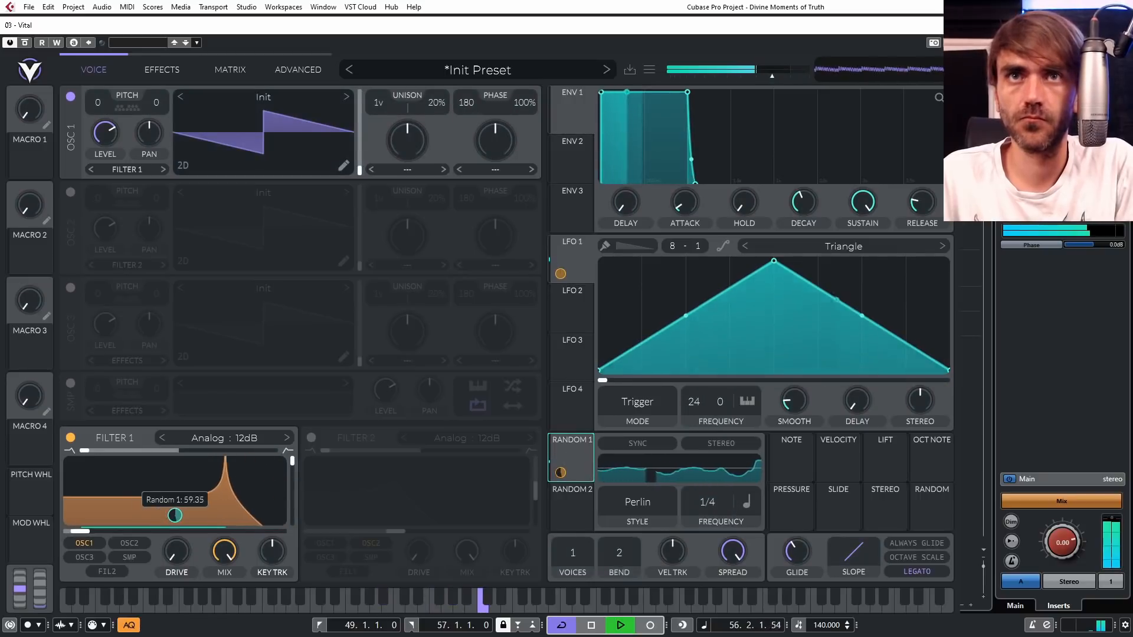
Turn on stereo for Random 1 and set its Filter 1 cutoff modulation to 14.55.
click(721, 448)
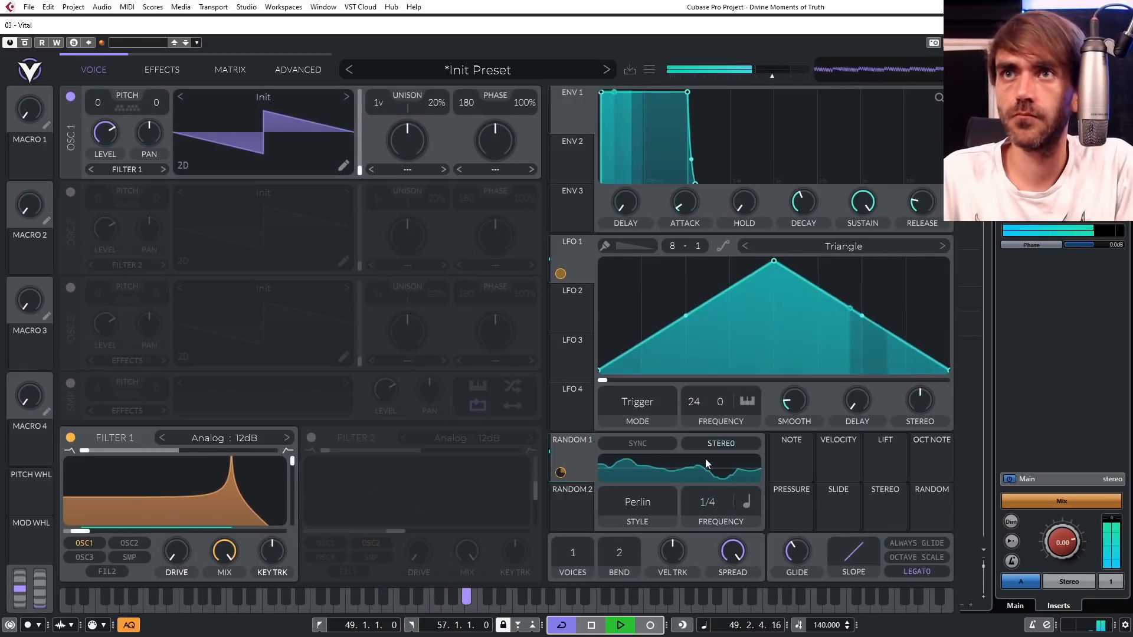
mouse_move(182, 515)
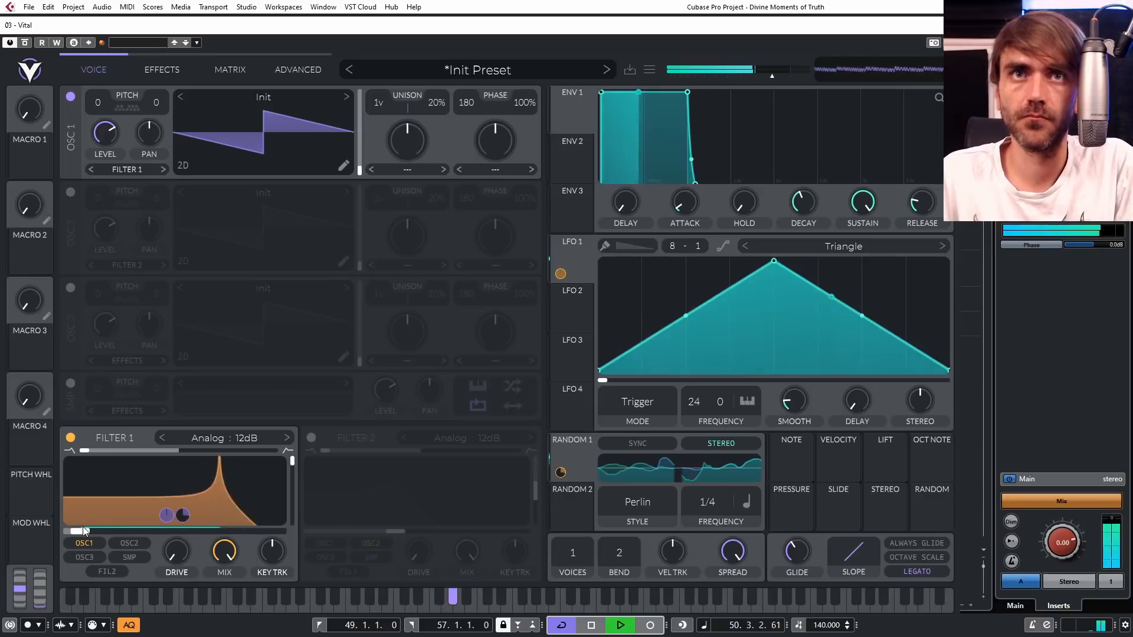
drag(182, 516, 183, 531)
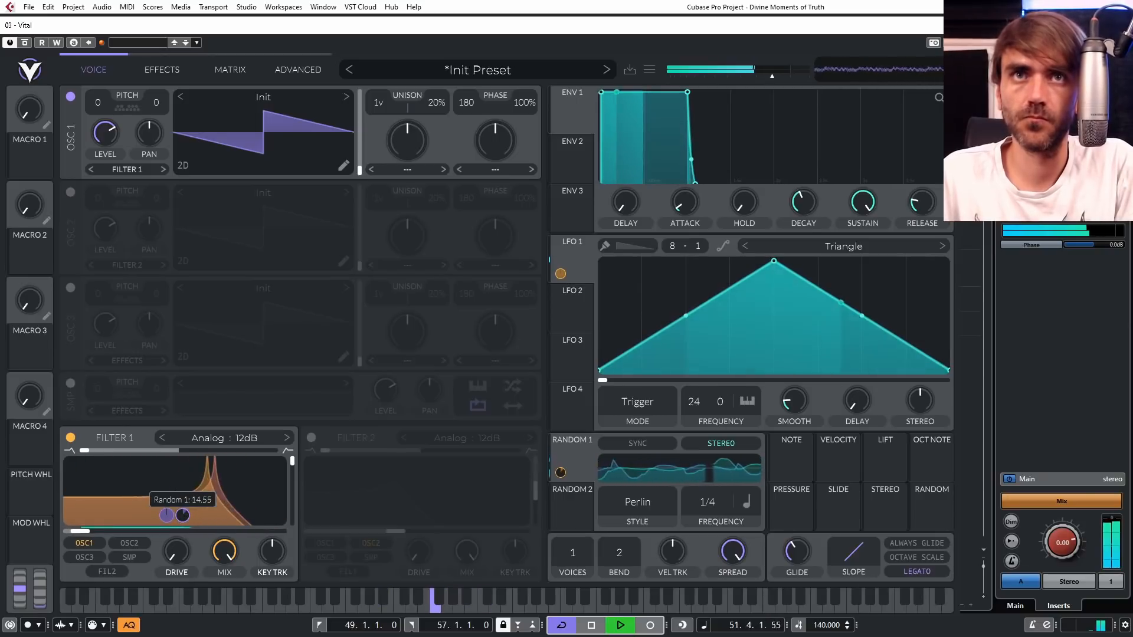
Increase LFO 1's stereo amount and open the effects section.
drag(927, 406, 933, 391)
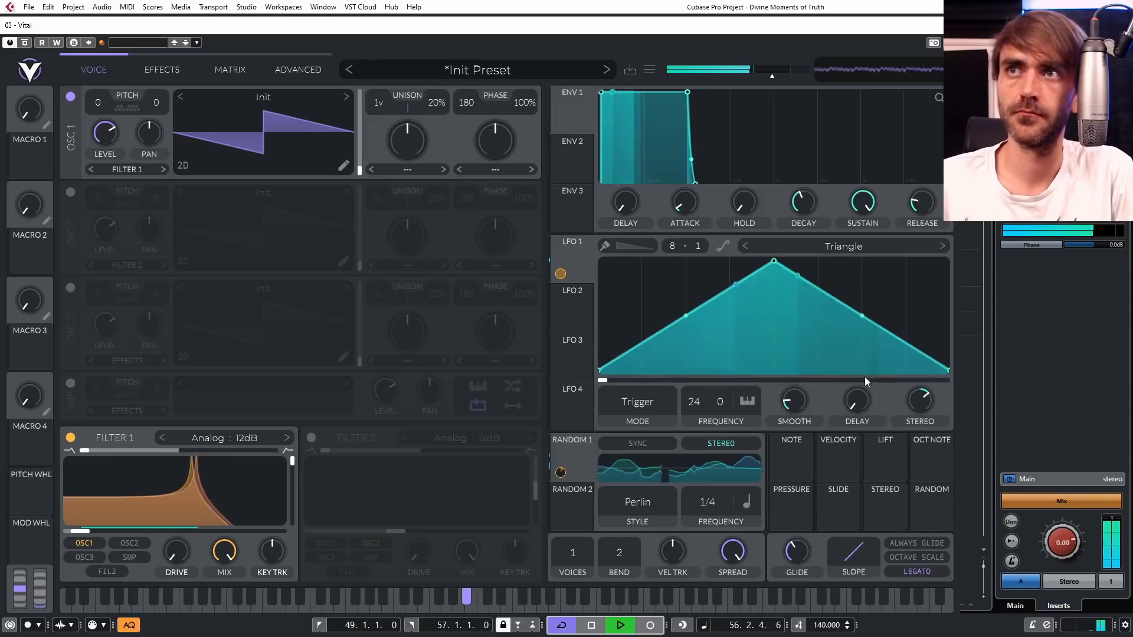
click(171, 73)
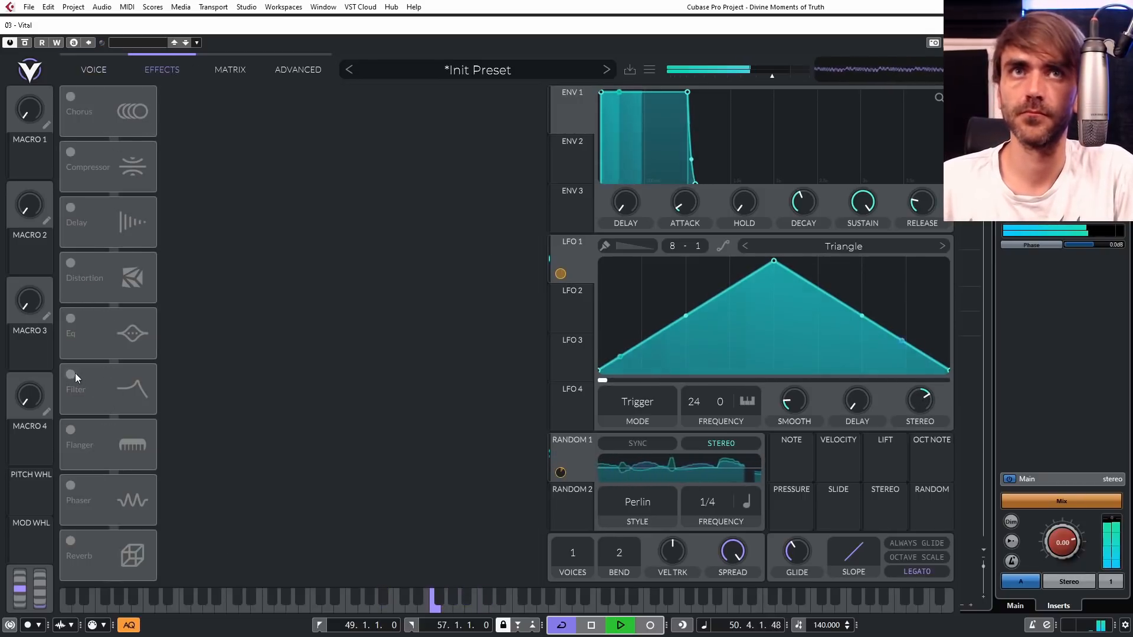
Move the filter effect to the front of the chain, enable it as a high-pass with cutoff at 8.357 semitones and drive at 5.4 dB.
drag(104, 384, 116, 114)
click(70, 97)
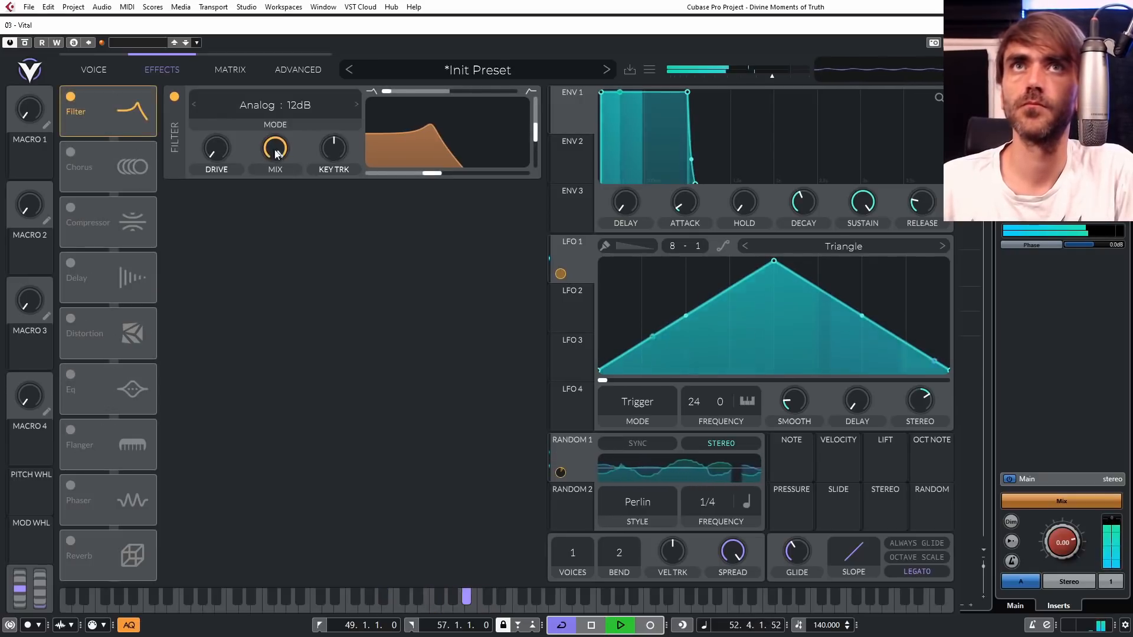
click(277, 100)
click(423, 140)
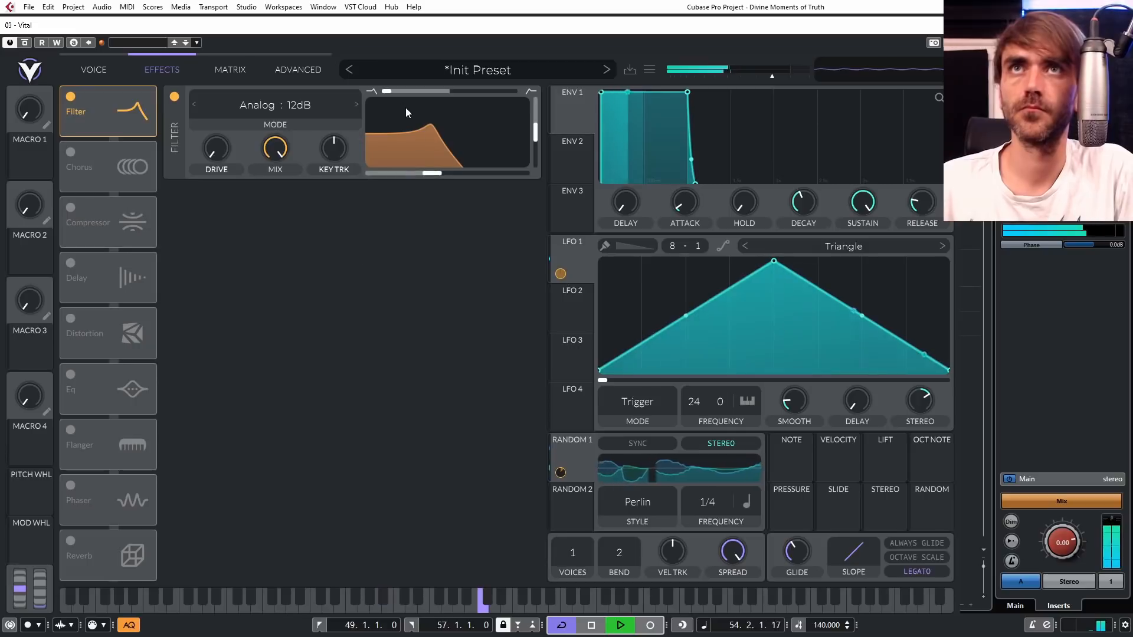
drag(387, 91, 561, 105)
drag(434, 175, 444, 174)
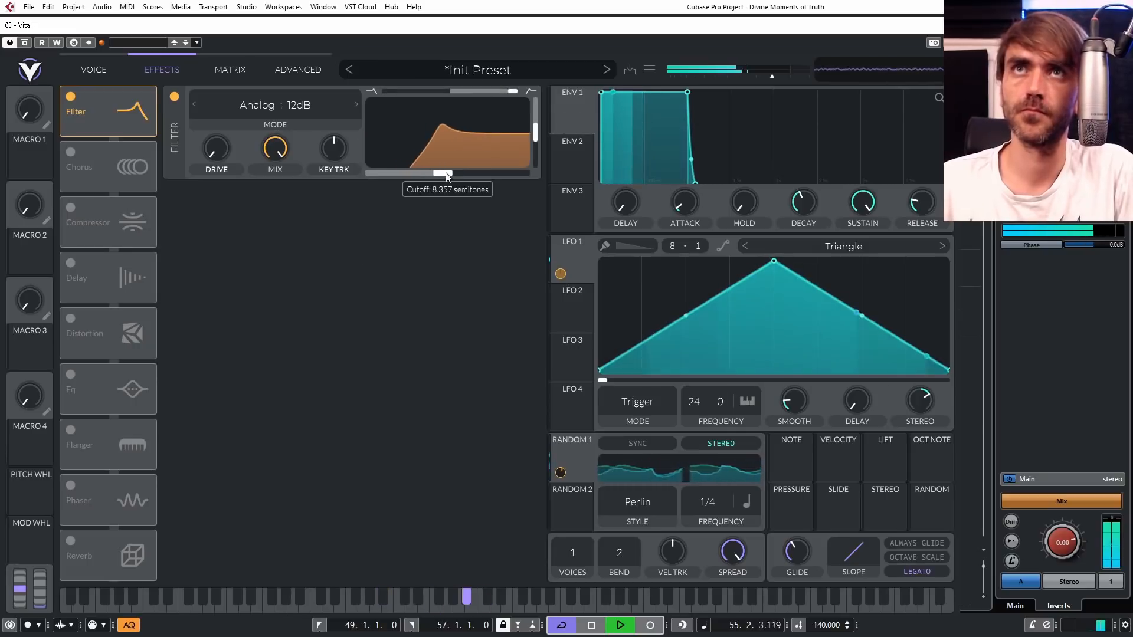
drag(216, 148, 243, 127)
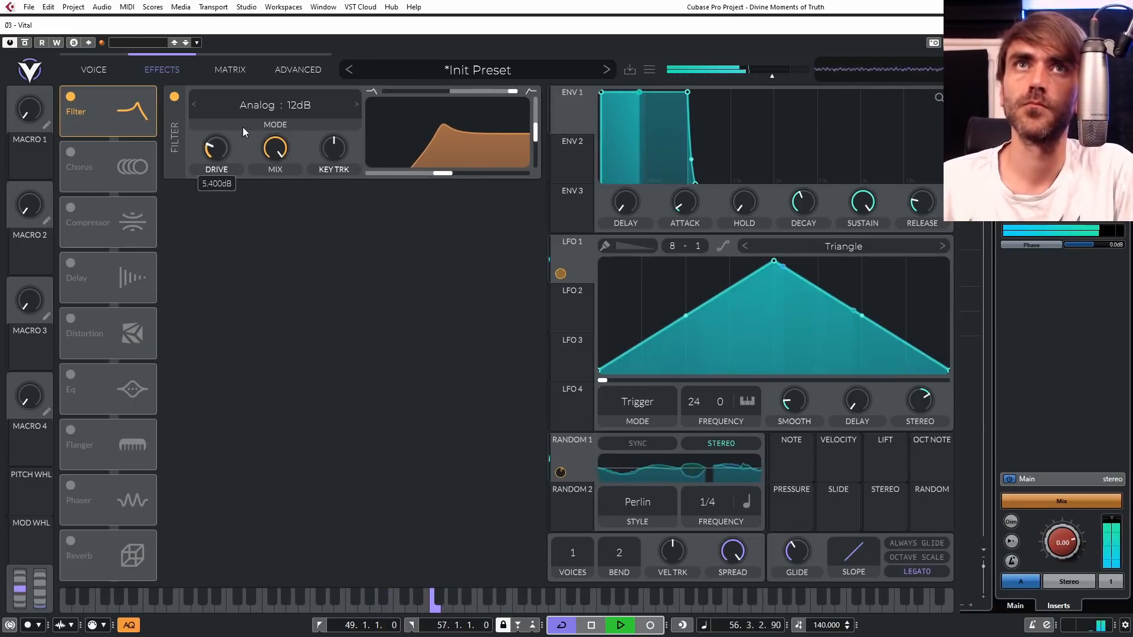
Enable the multiband compressor effect and reduce its mix.
click(71, 206)
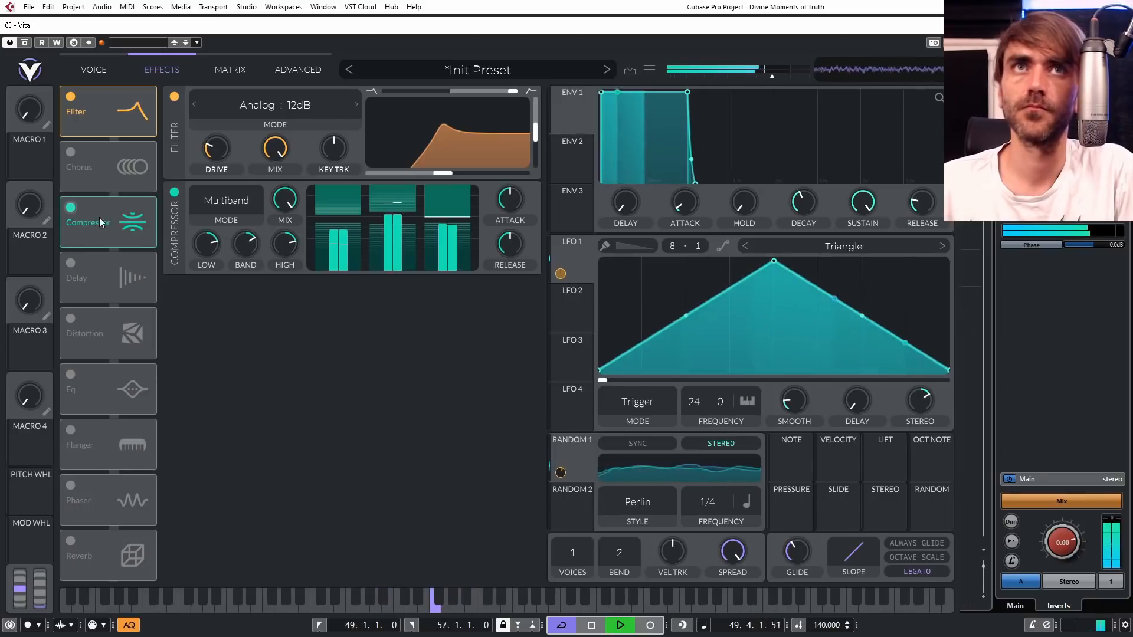
mouse_move(282, 199)
mouse_down()
mouse_move(280, 227)
mouse_move(286, 201)
mouse_up()
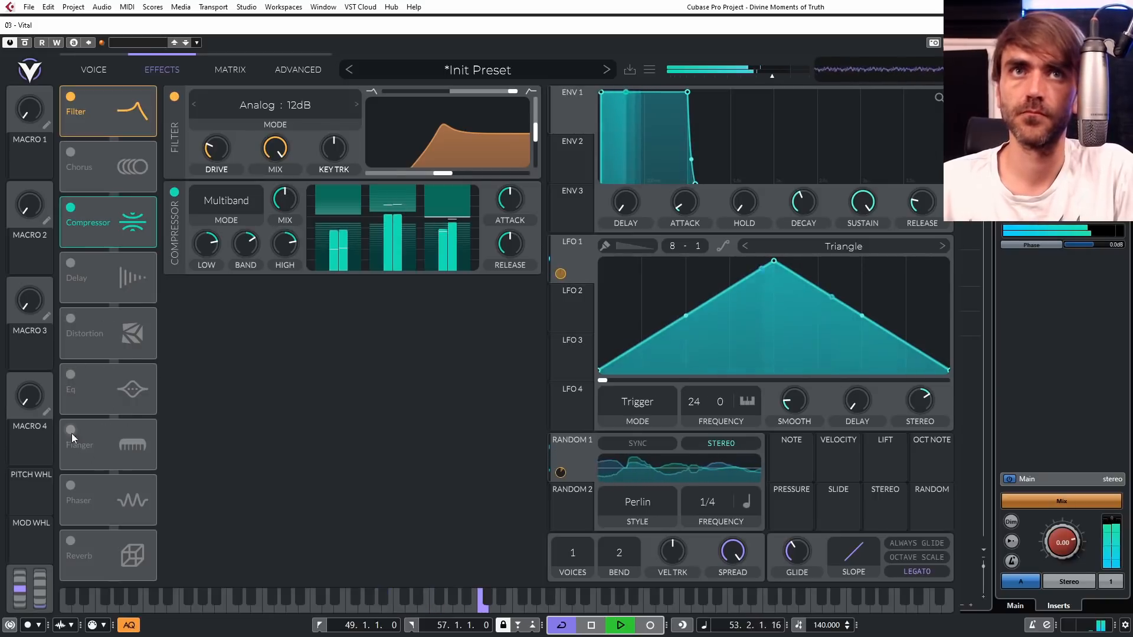
click(71, 486)
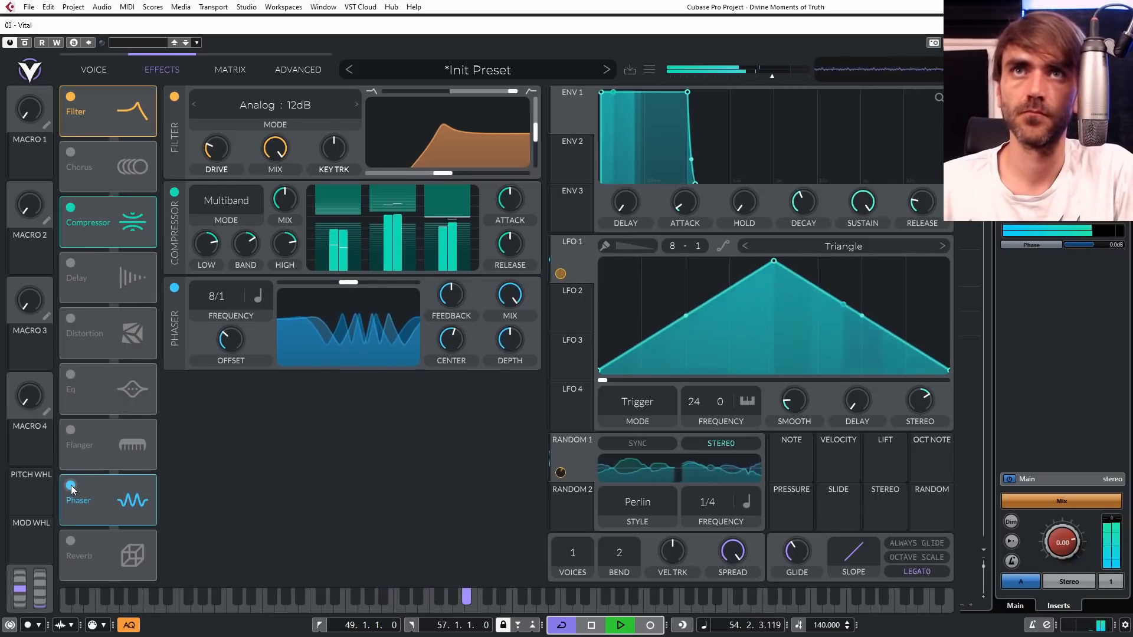
click(71, 486)
click(70, 431)
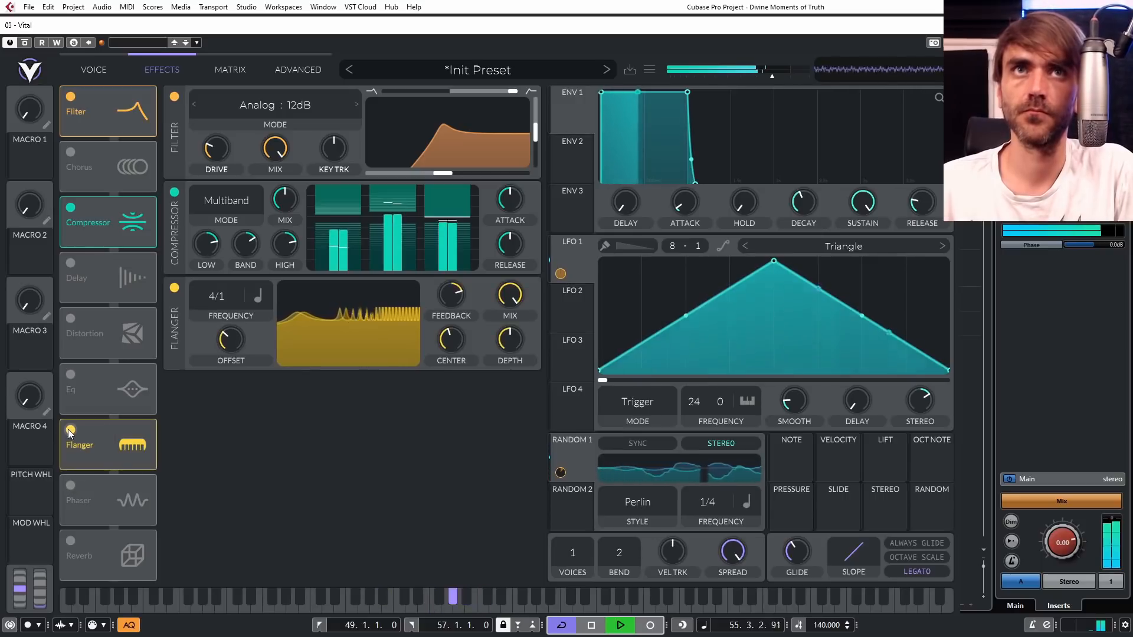
click(70, 430)
Enable the reverb with a lower mix and its lows cut, and raise the filter effect's cutoff to 16.71 semitones.
click(71, 542)
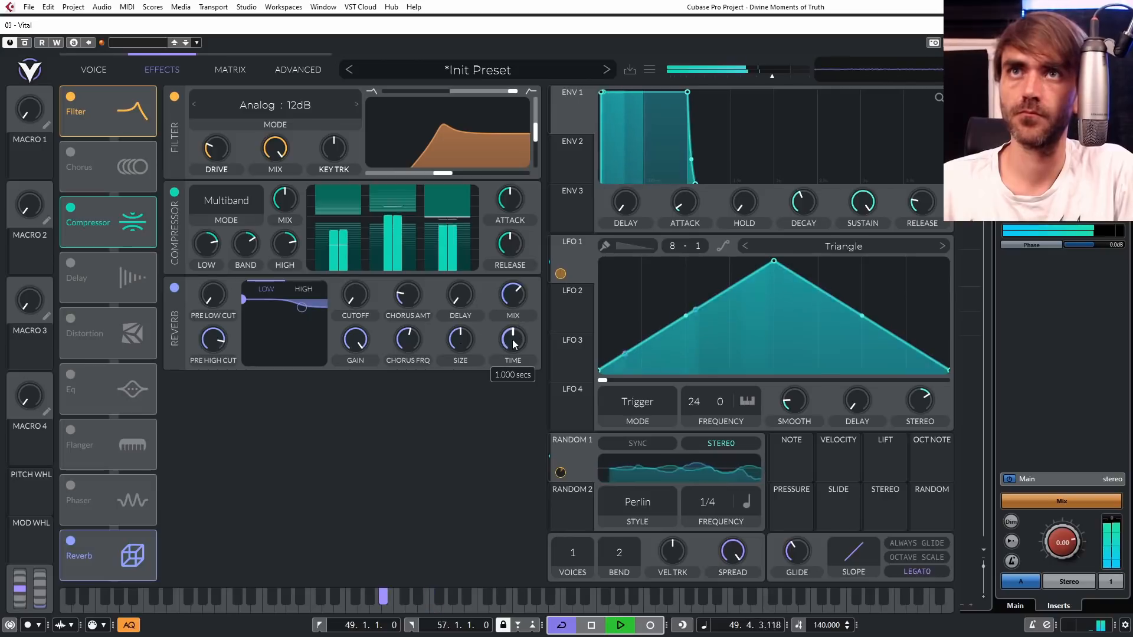
drag(517, 298, 464, 332)
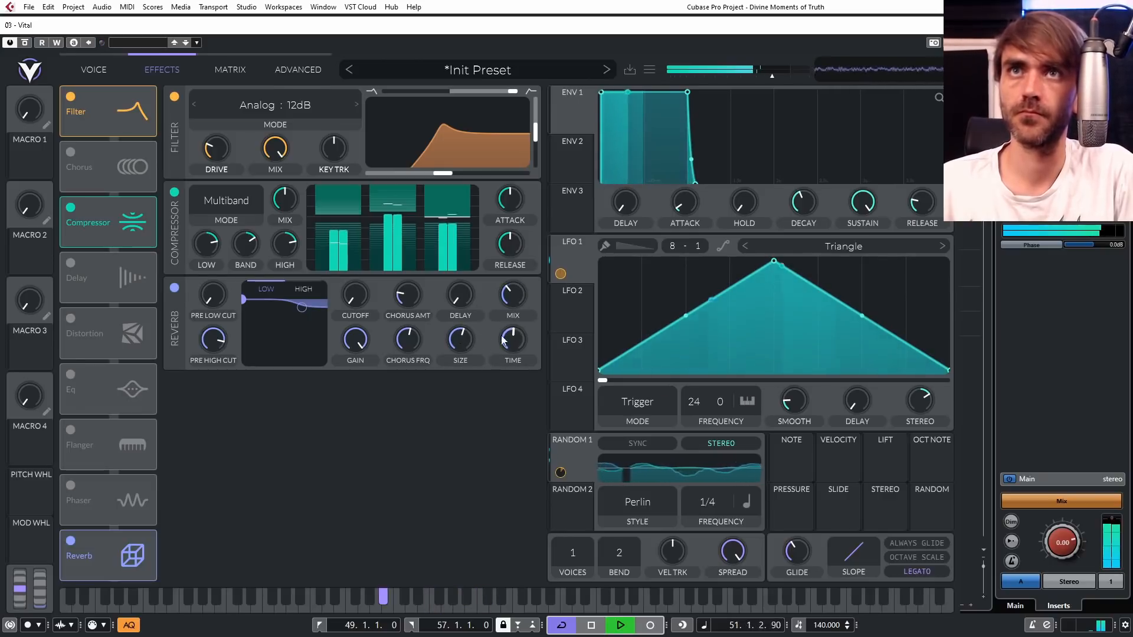
drag(245, 303, 255, 349)
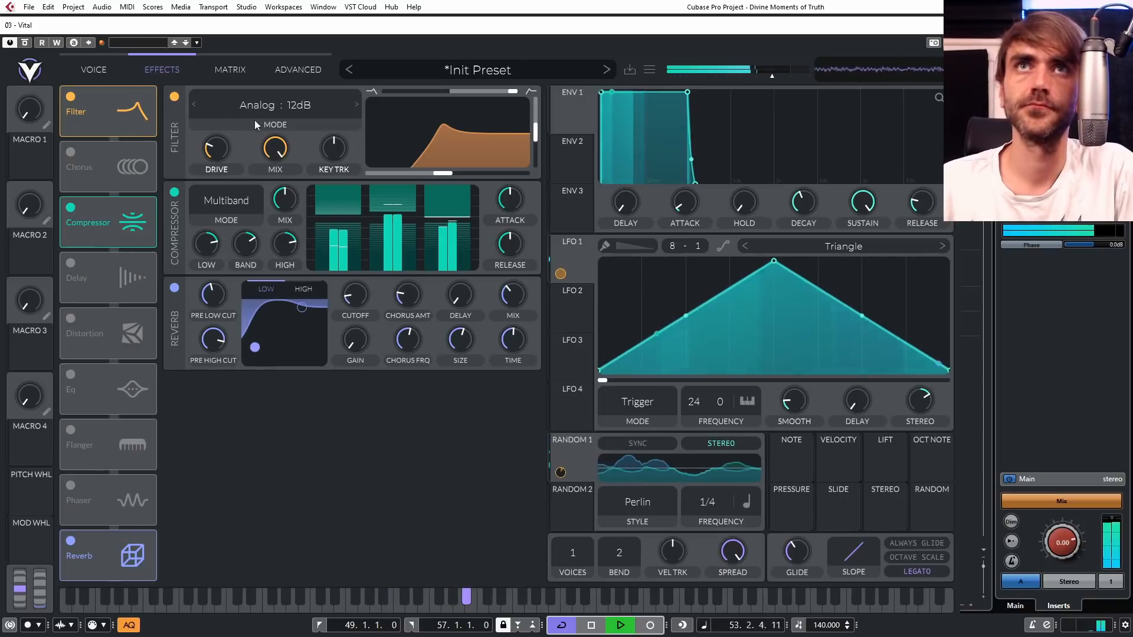
drag(442, 174, 447, 175)
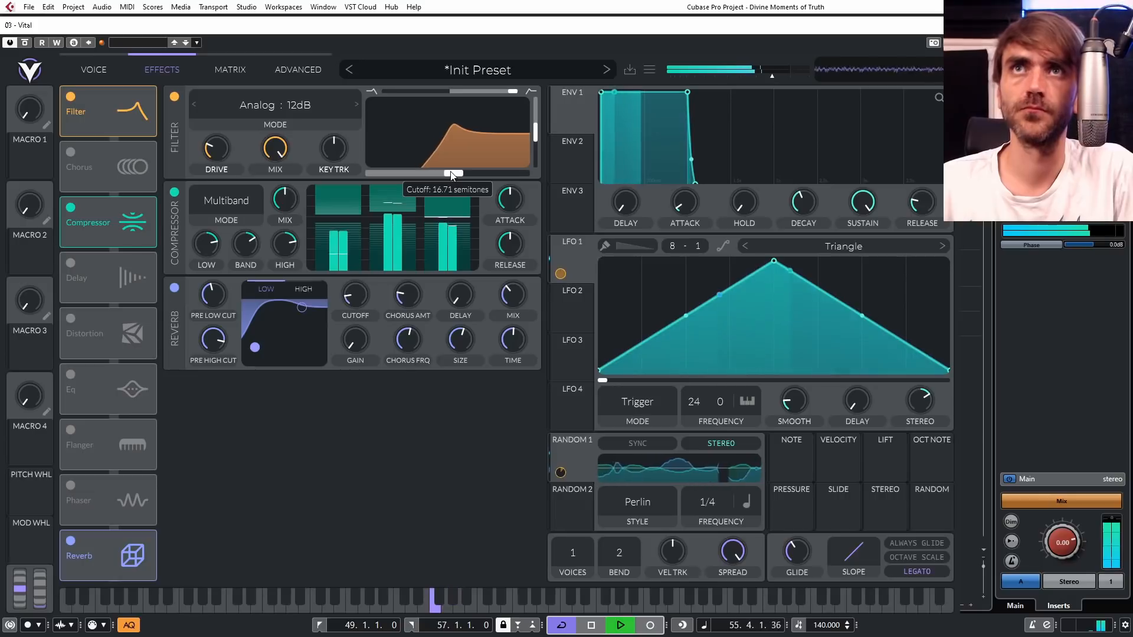
Enable a dotted 1/8 delay in Ping Pong mode, narrow its filter band, and lower its mix to 16.84%.
click(71, 264)
click(281, 296)
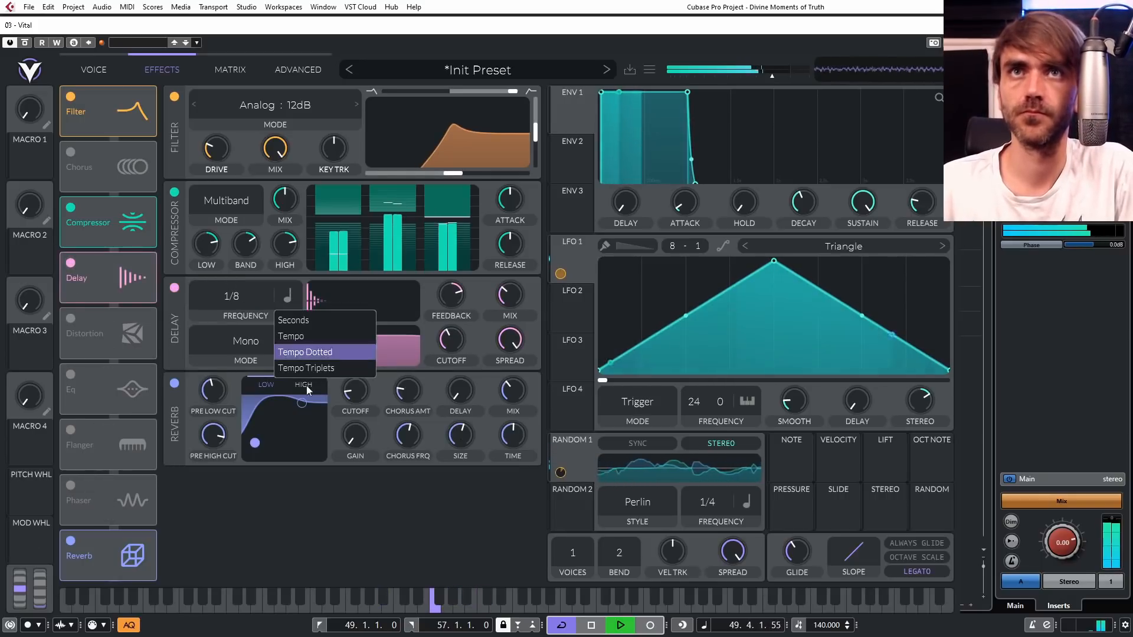
click(319, 353)
click(237, 342)
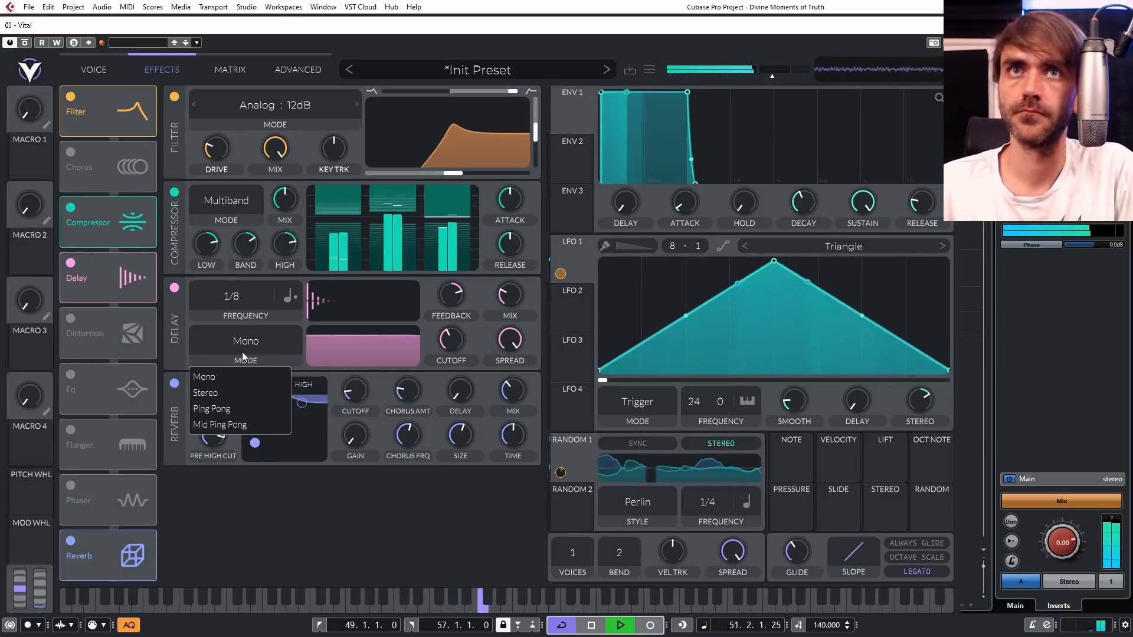
click(235, 409)
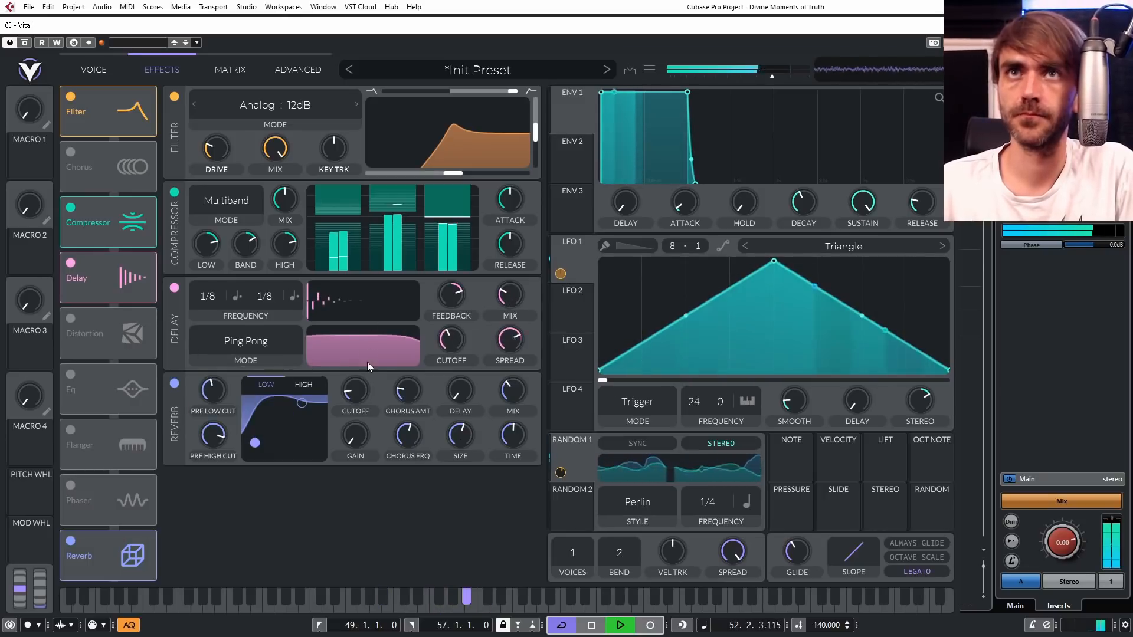
drag(376, 364, 377, 353)
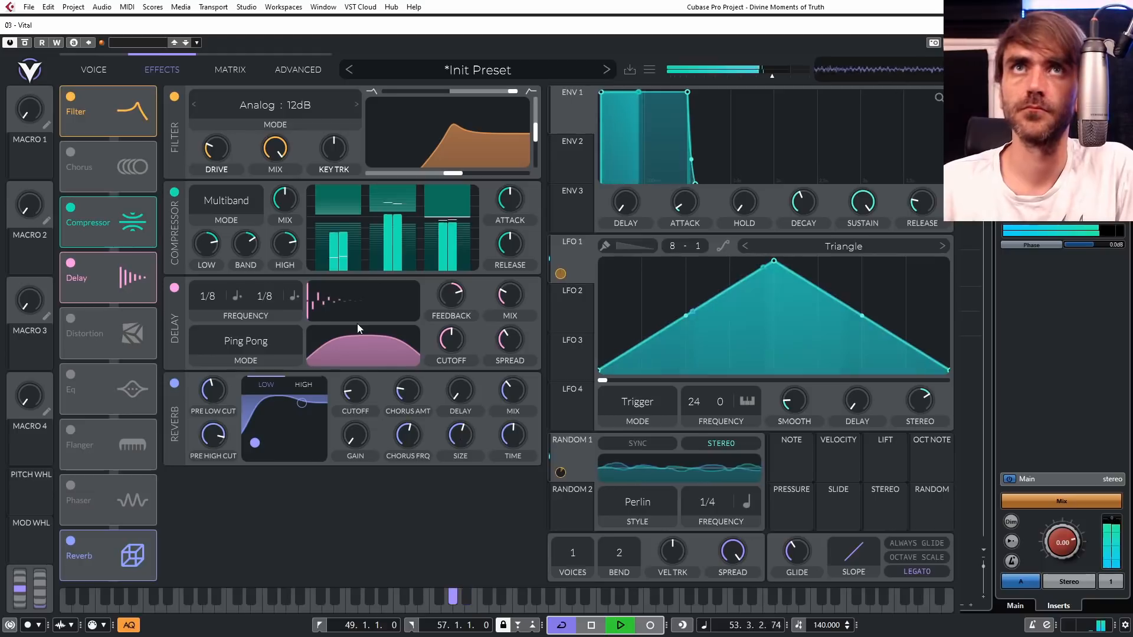
drag(506, 295, 505, 301)
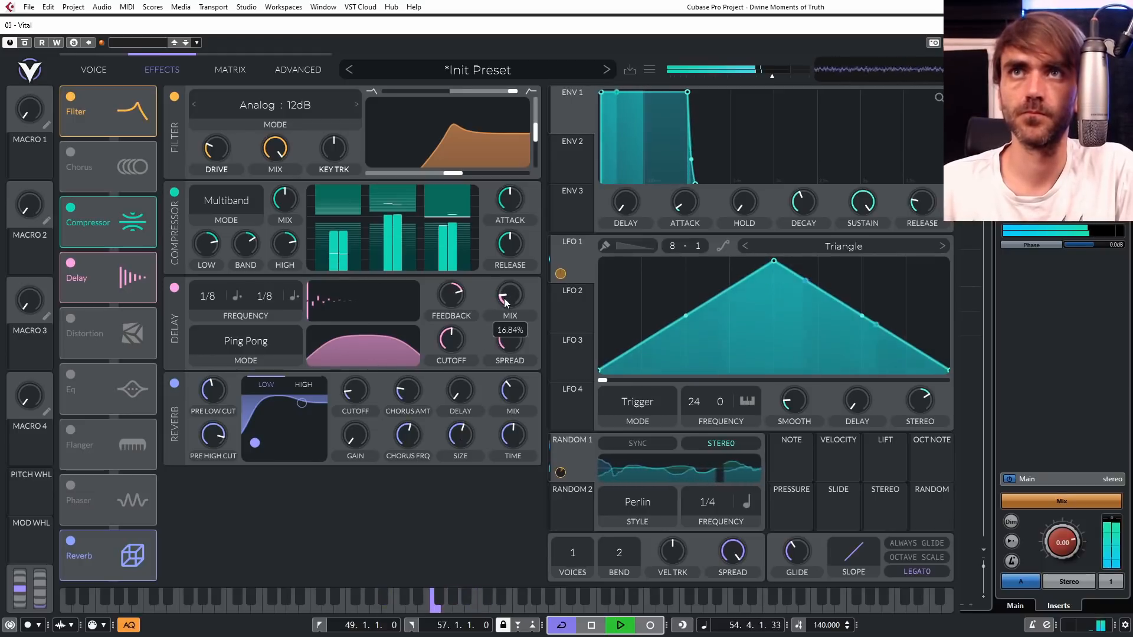
Lower the reverb and compressor mix amounts and raise the filter effect's drive to 9 dB.
drag(506, 391, 504, 408)
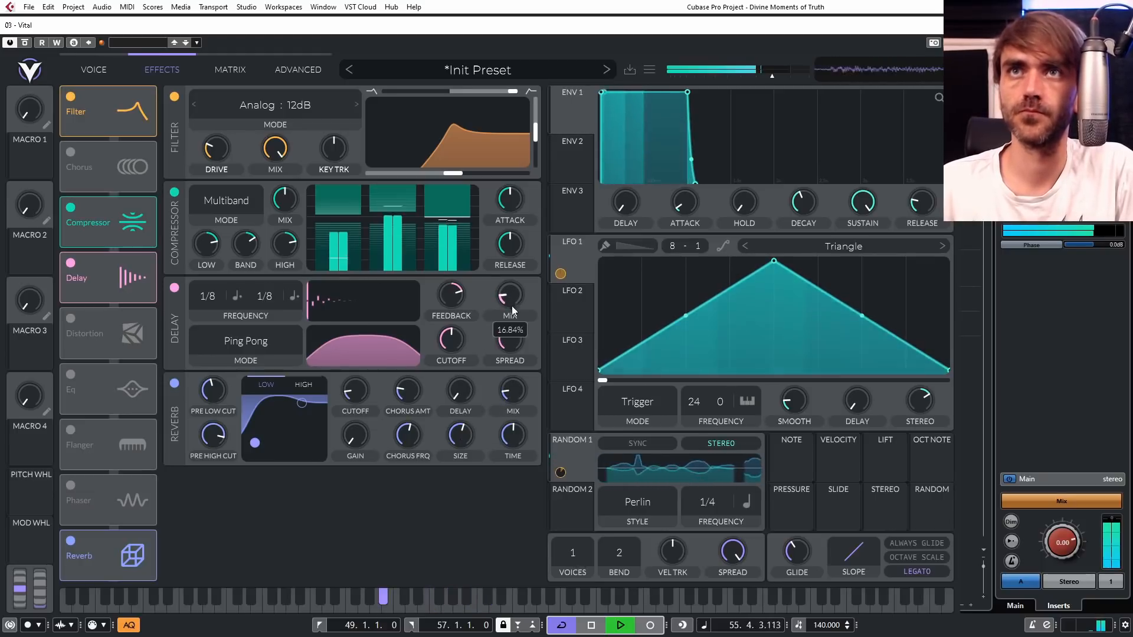
click(270, 201)
click(212, 236)
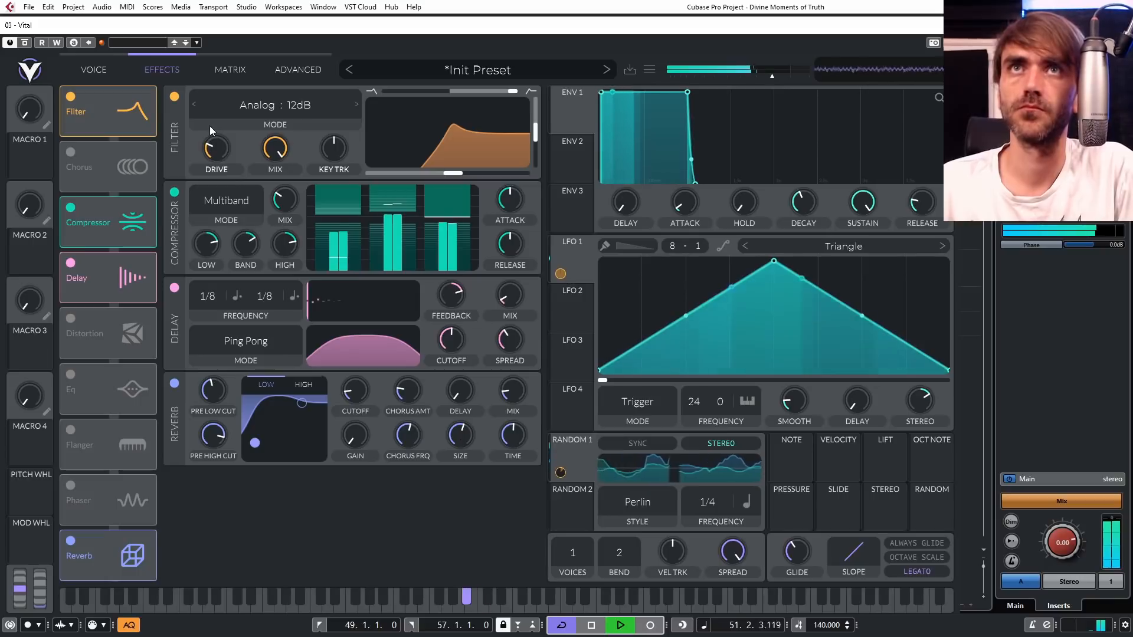
drag(213, 151, 224, 139)
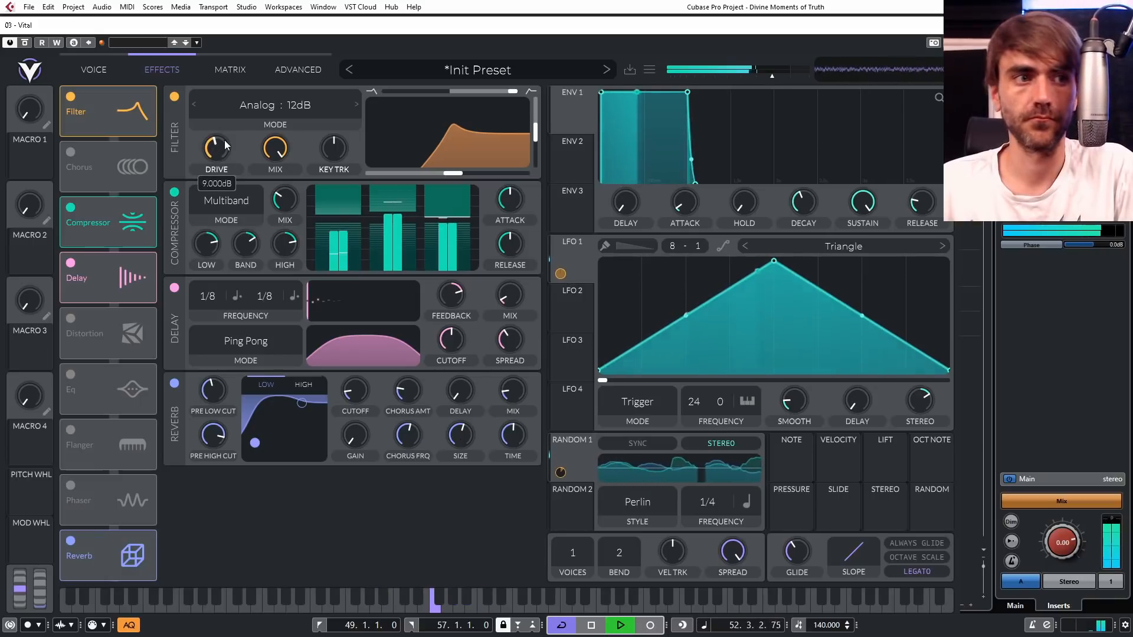
Return to the voice section, set oscillator 1's pitch to -12, and set LFO 1's key-tracked frequency to 0.
click(91, 69)
drag(100, 98, 98, 172)
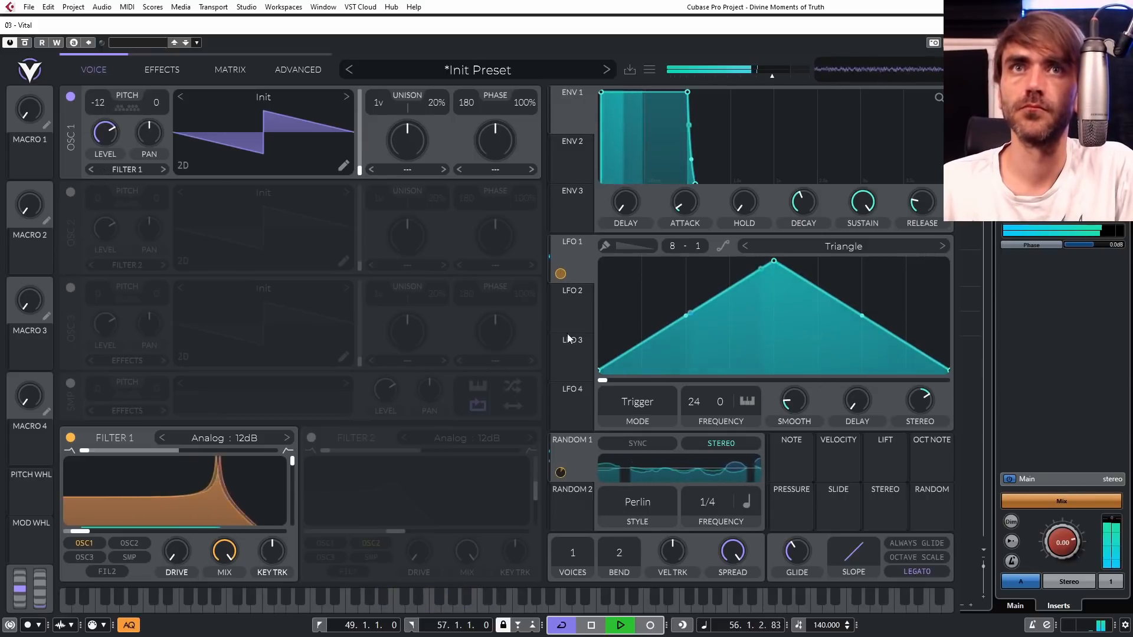
drag(695, 402, 689, 534)
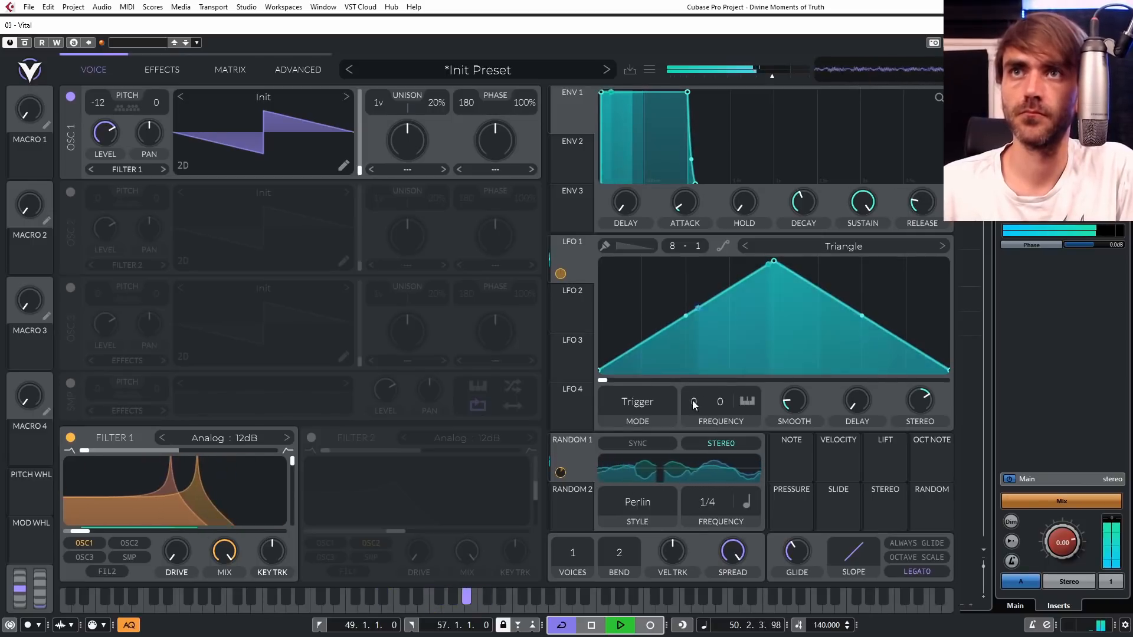
drag(699, 404, 730, 362)
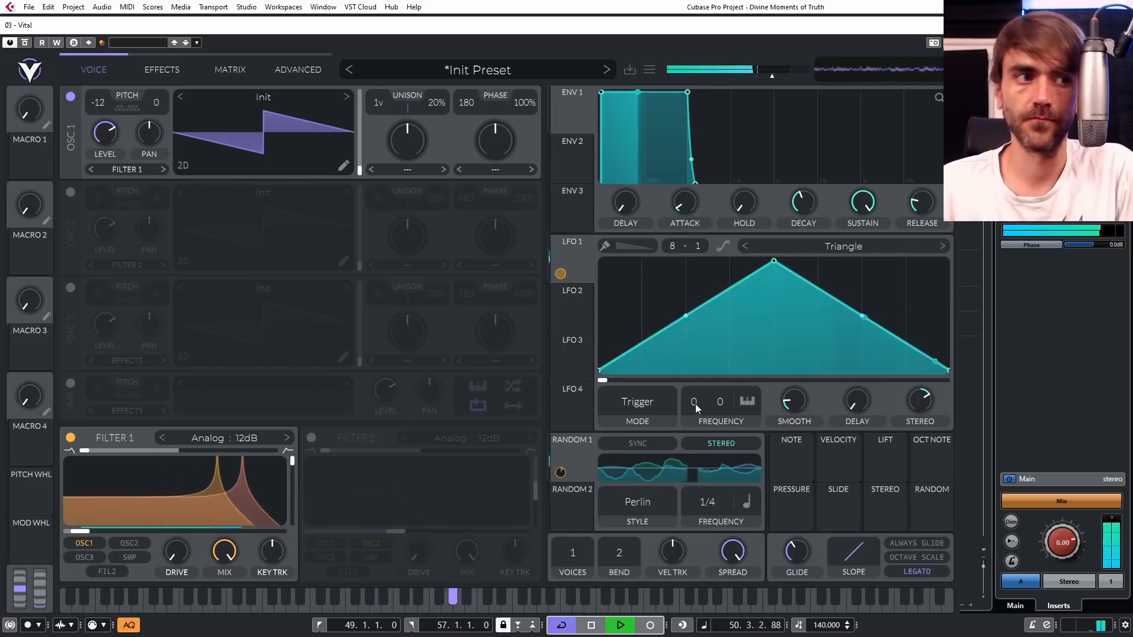
drag(695, 402, 586, 244)
drag(774, 316, 790, 338)
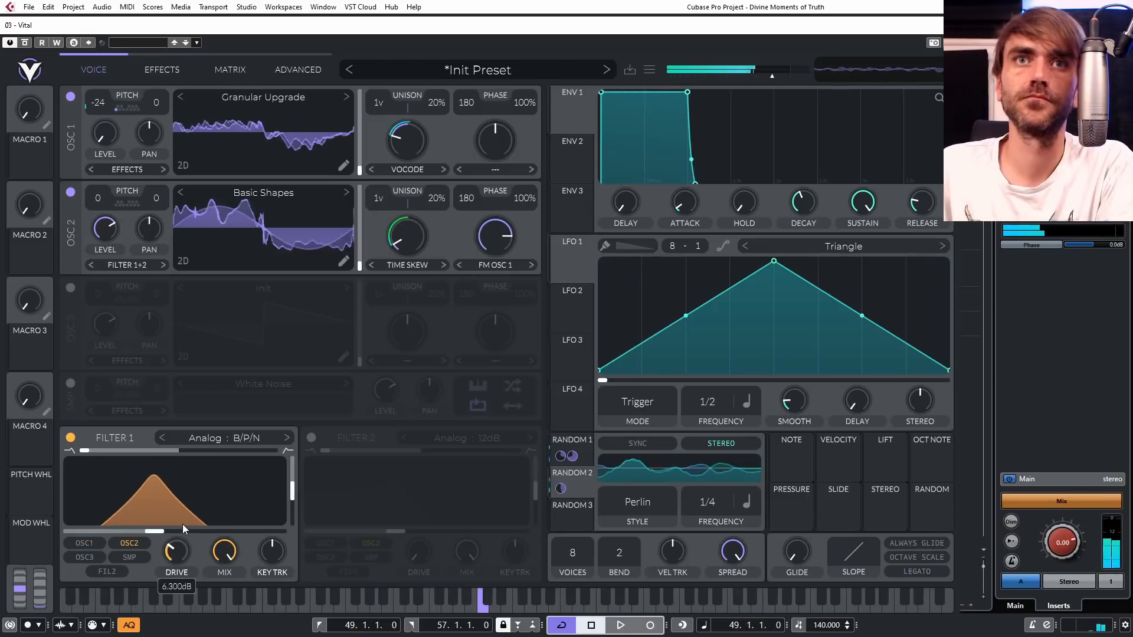
Modulate Filter 1's cutoff with Random 2 at 72.78 and with Random 1, lowering the base cutoff below -19.55 semitones.
drag(182, 524, 148, 530)
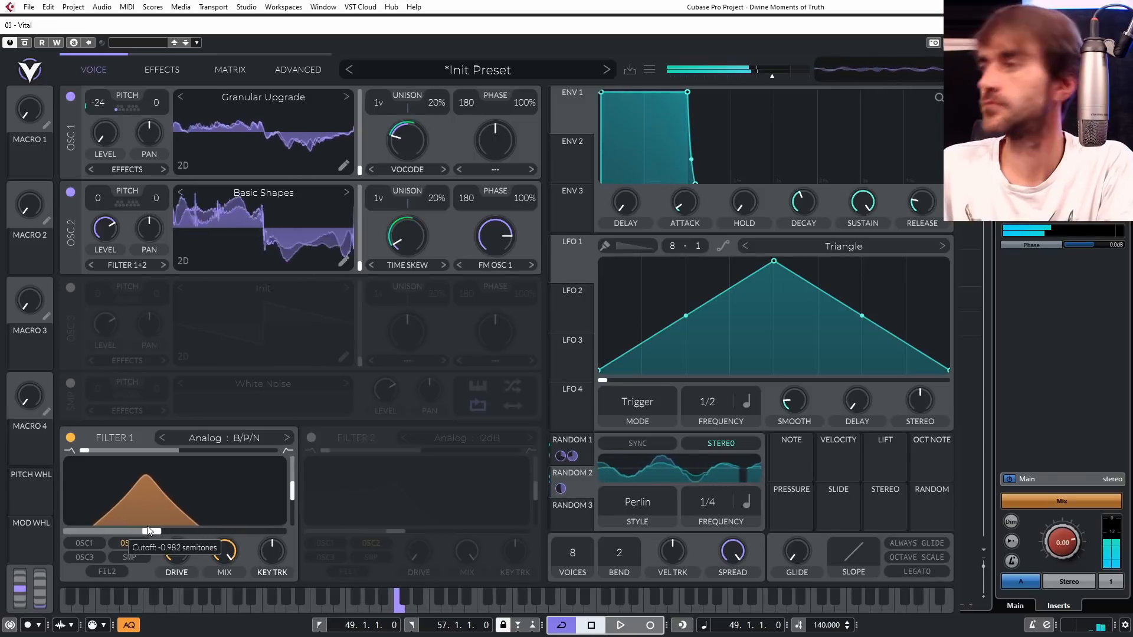
drag(564, 488, 151, 534)
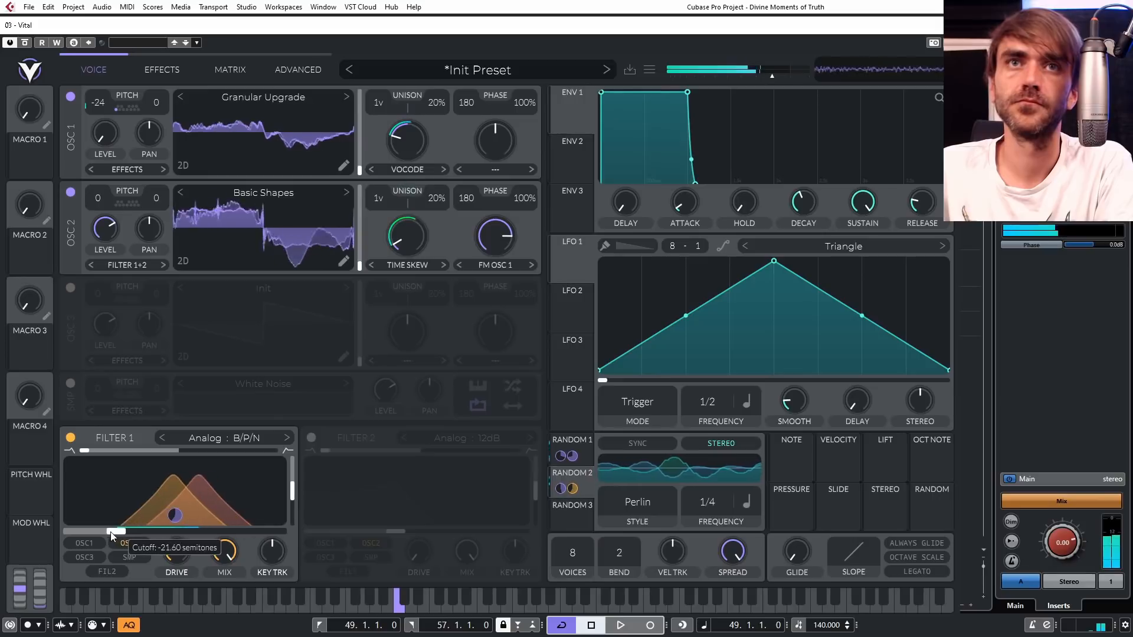
drag(562, 455, 148, 524)
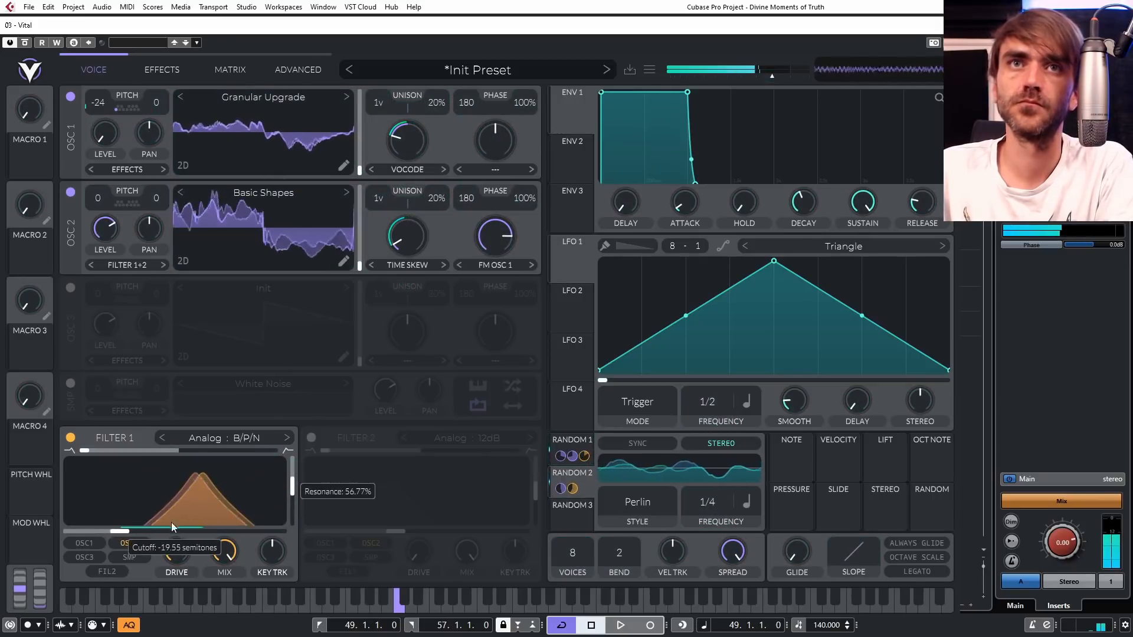
mouse_move(585, 459)
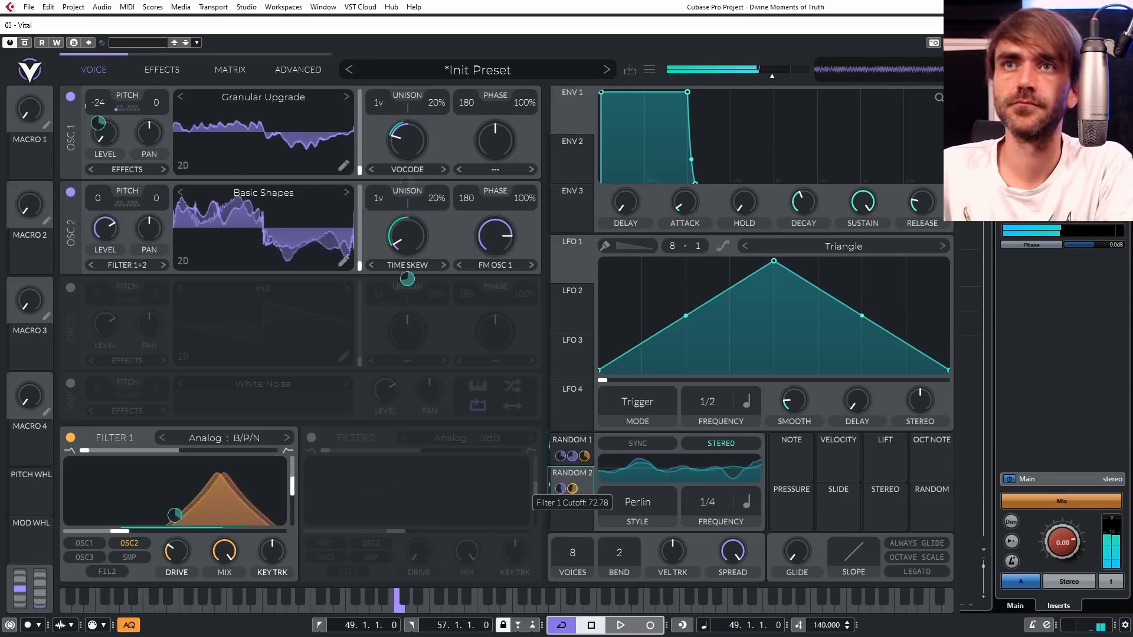
drag(120, 532, 101, 532)
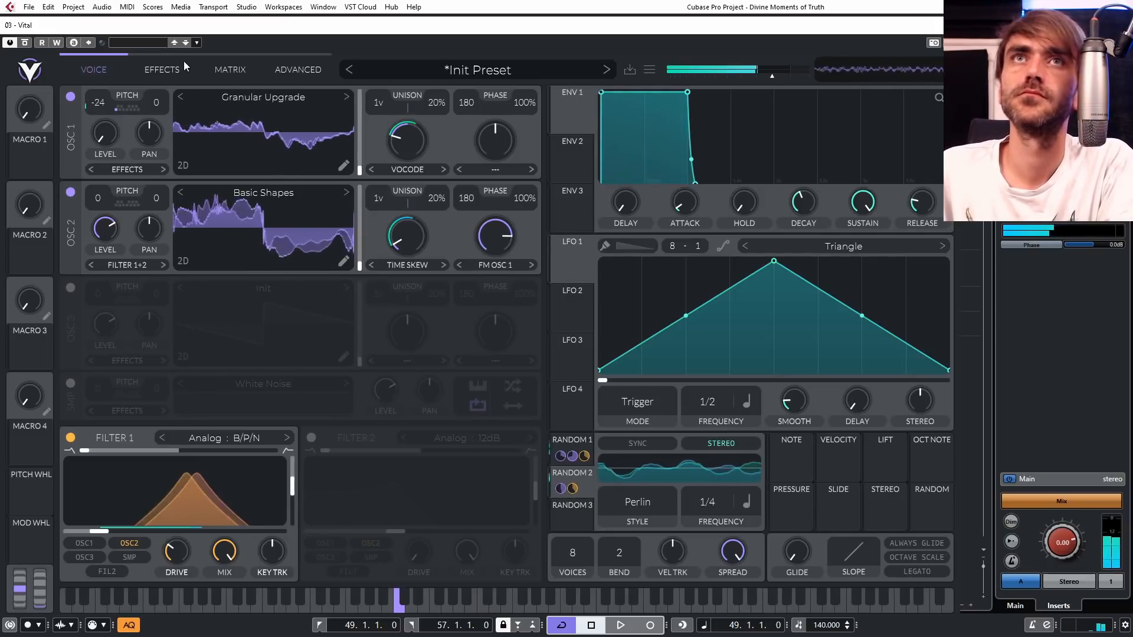
Enable the delay effect for this patch with a dotted 1/4 time in Ping Pong mode.
click(169, 71)
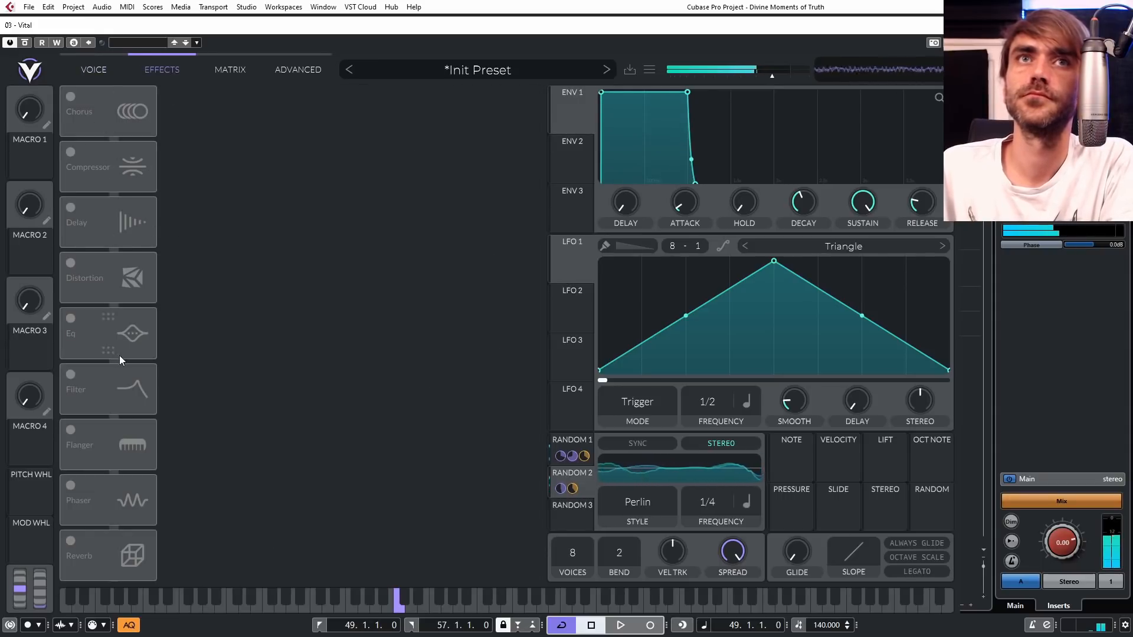
click(94, 214)
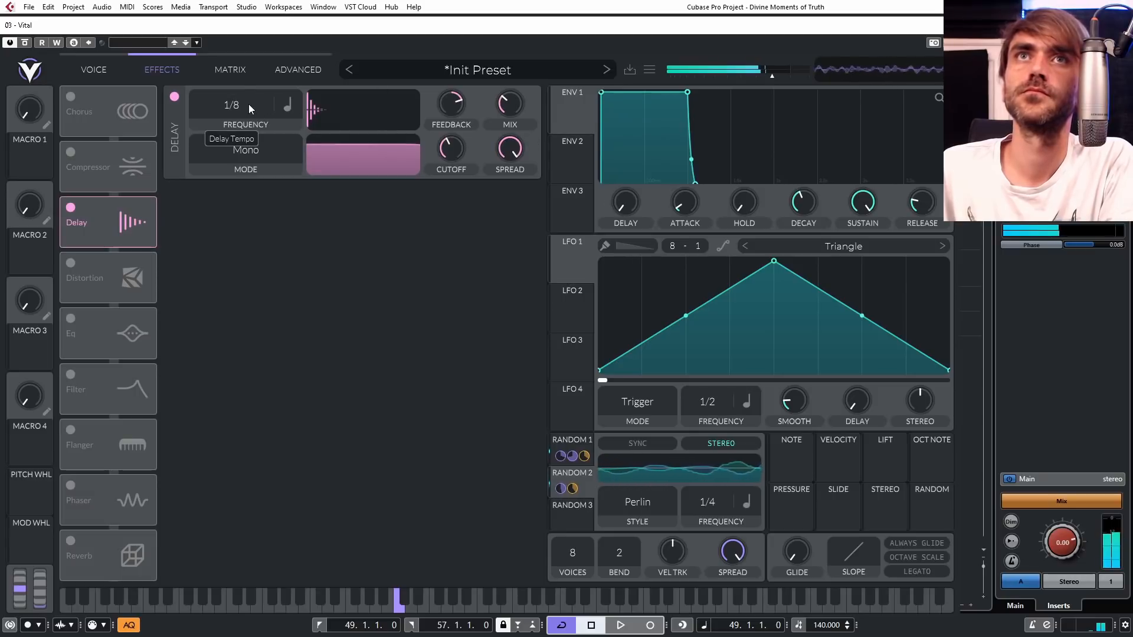
click(287, 105)
click(309, 161)
scroll(250, 115, up, 1)
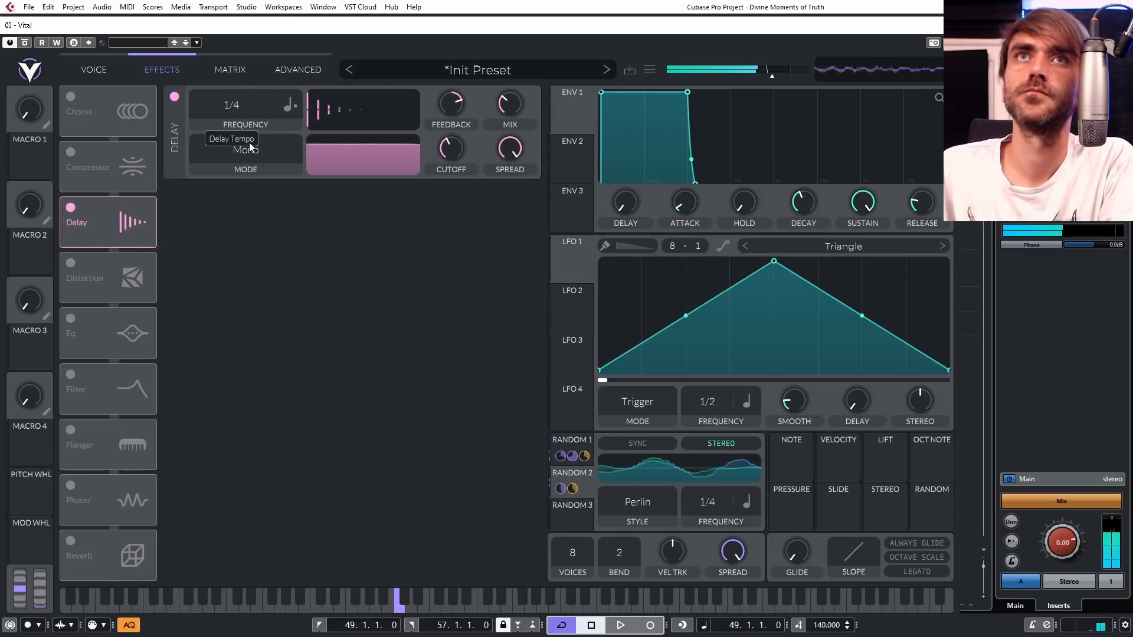
click(253, 157)
click(215, 219)
Narrow the delay's filter band, lower its mix, and set both delay times to dotted 1/8.
drag(367, 151, 390, 165)
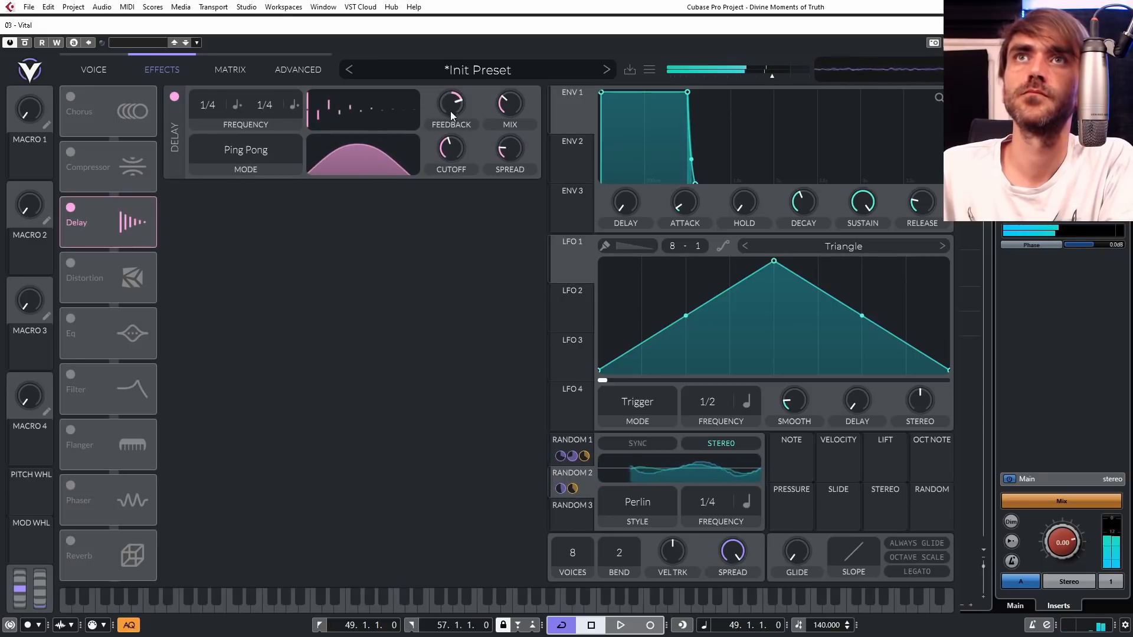
drag(524, 96, 512, 102)
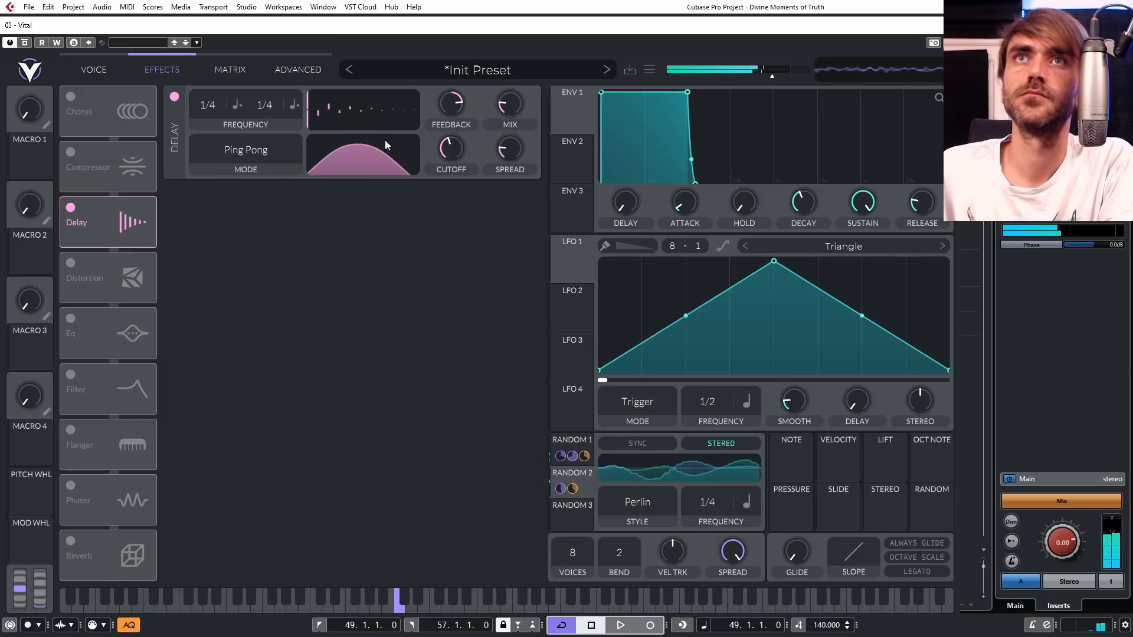
drag(265, 106, 281, 88)
drag(206, 103, 219, 88)
Enable the reverb effect, raise its mix, size and time, and roll off its low frequencies.
click(70, 541)
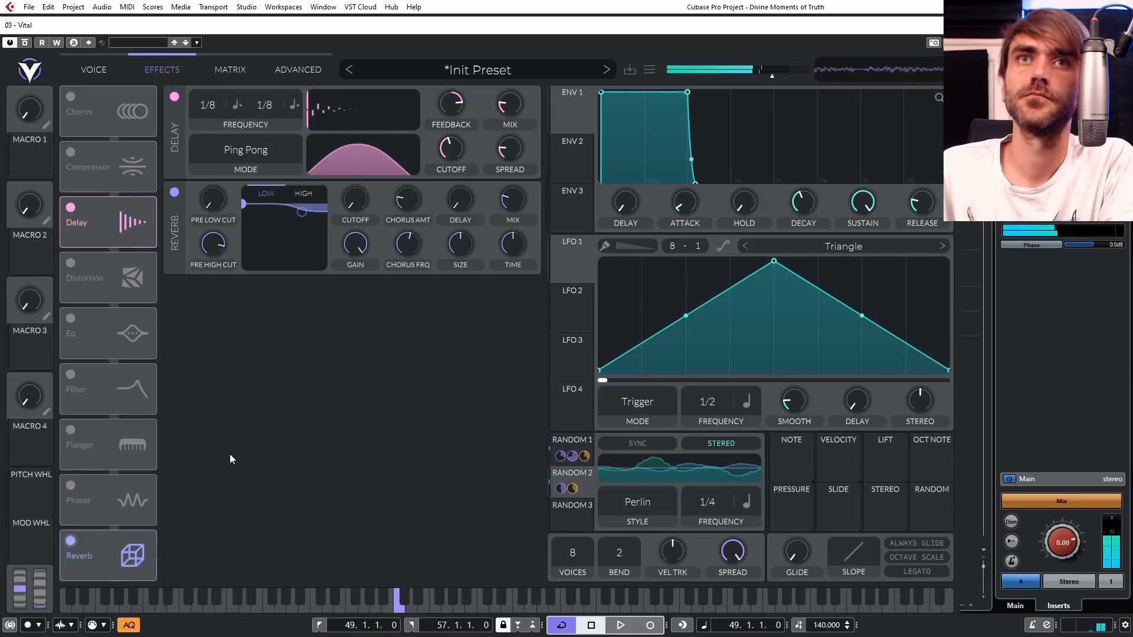
drag(526, 185, 461, 194)
drag(462, 246, 512, 236)
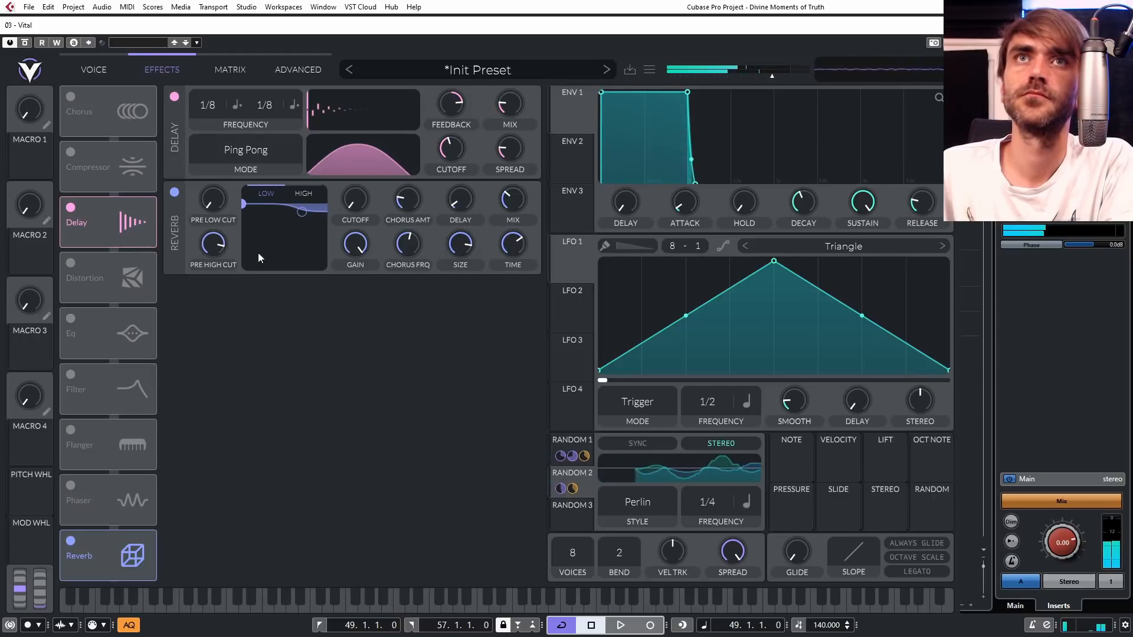
drag(244, 205, 232, 176)
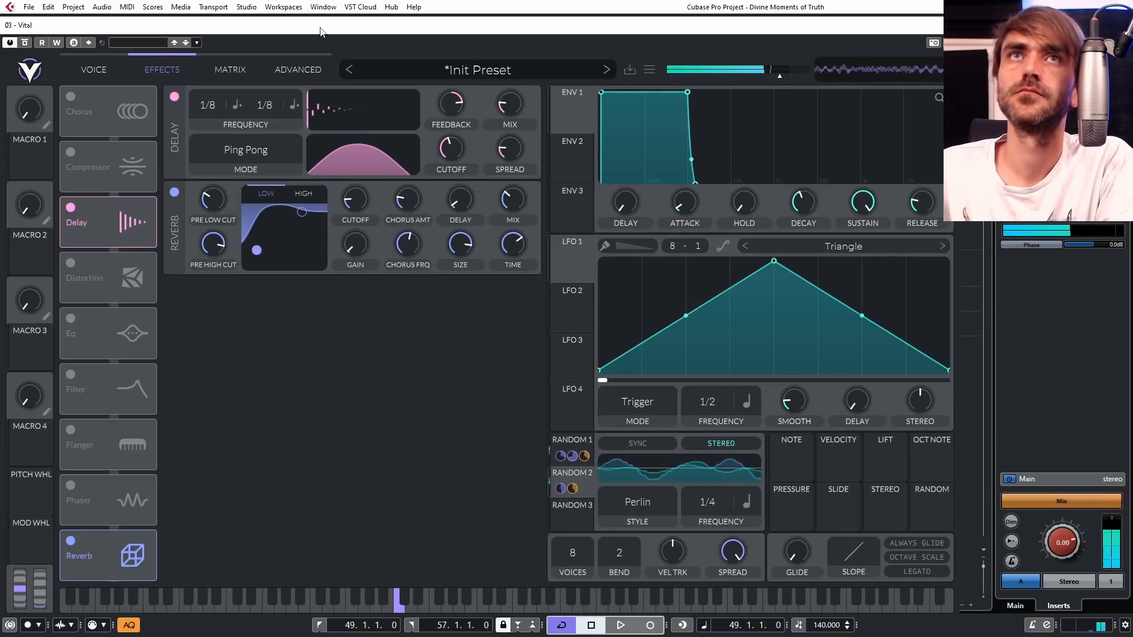
Set Random 2's frequency to 1/2 and Random 1's to 1/1, and raise the patch's output volume slightly.
click(99, 71)
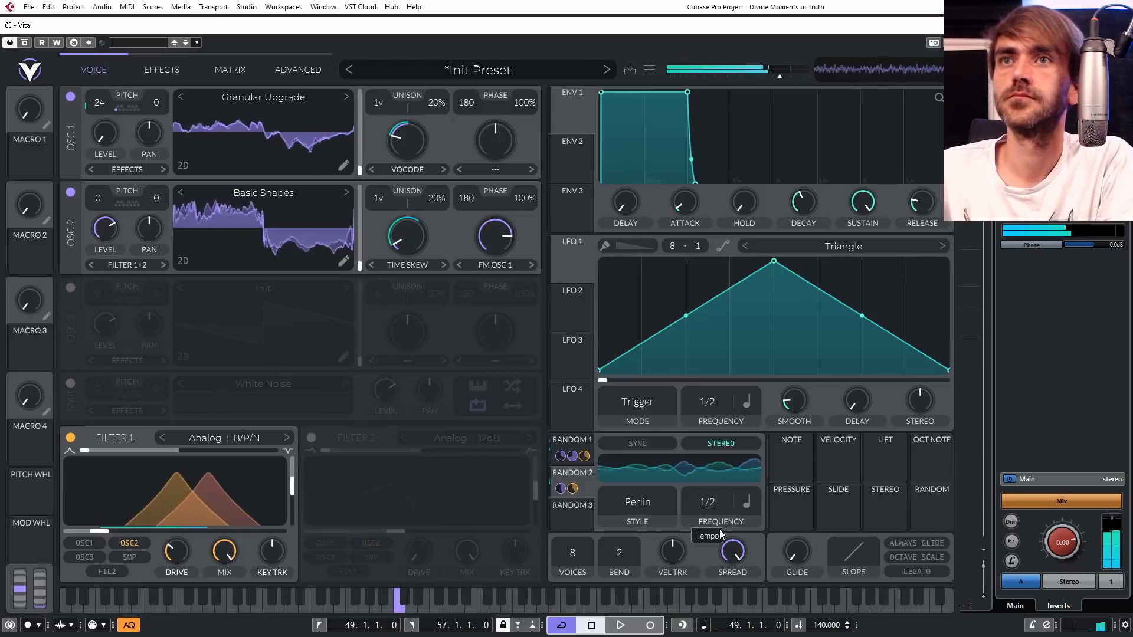
click(571, 442)
drag(706, 515, 696, 555)
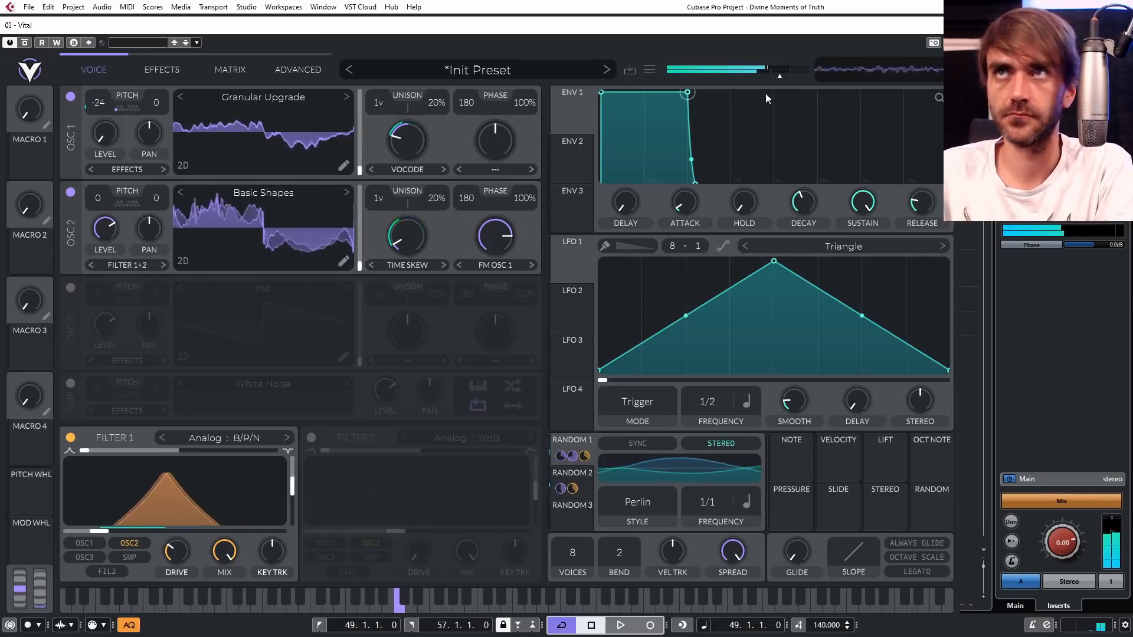
drag(781, 78, 787, 78)
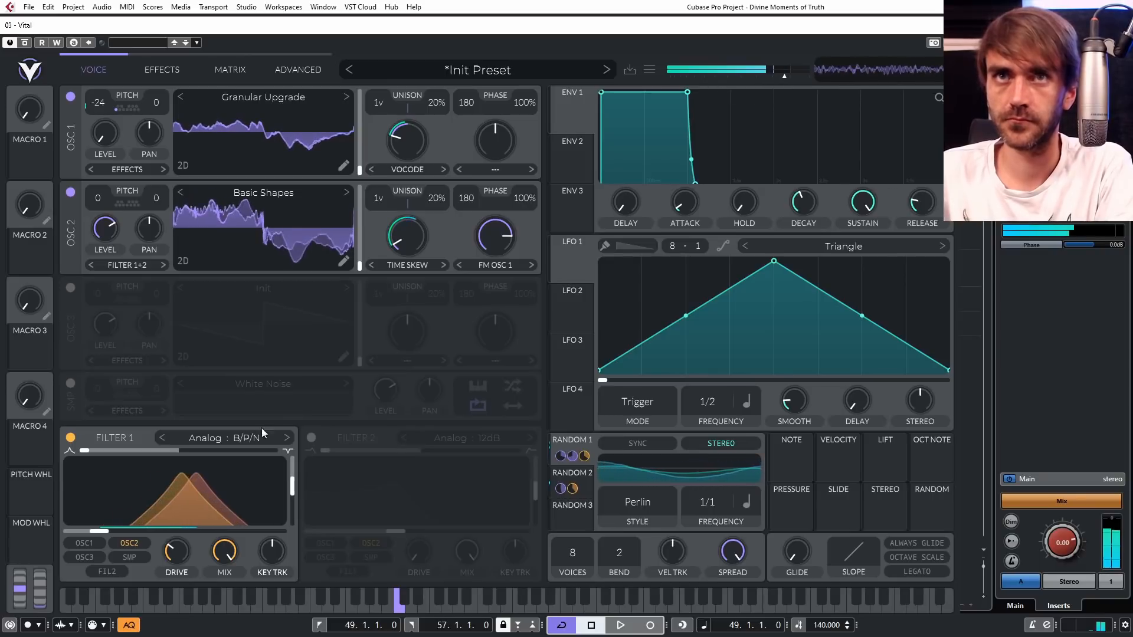
Enable Filter 2, feed it from Filter 1 instead of oscillator 2, and raise its cutoff.
click(311, 437)
click(348, 571)
click(375, 543)
drag(395, 532, 426, 536)
Play the loop and reset oscillator 1's pitch to 0 in the Vital instrument of track Vital 02 (D).
key(space)
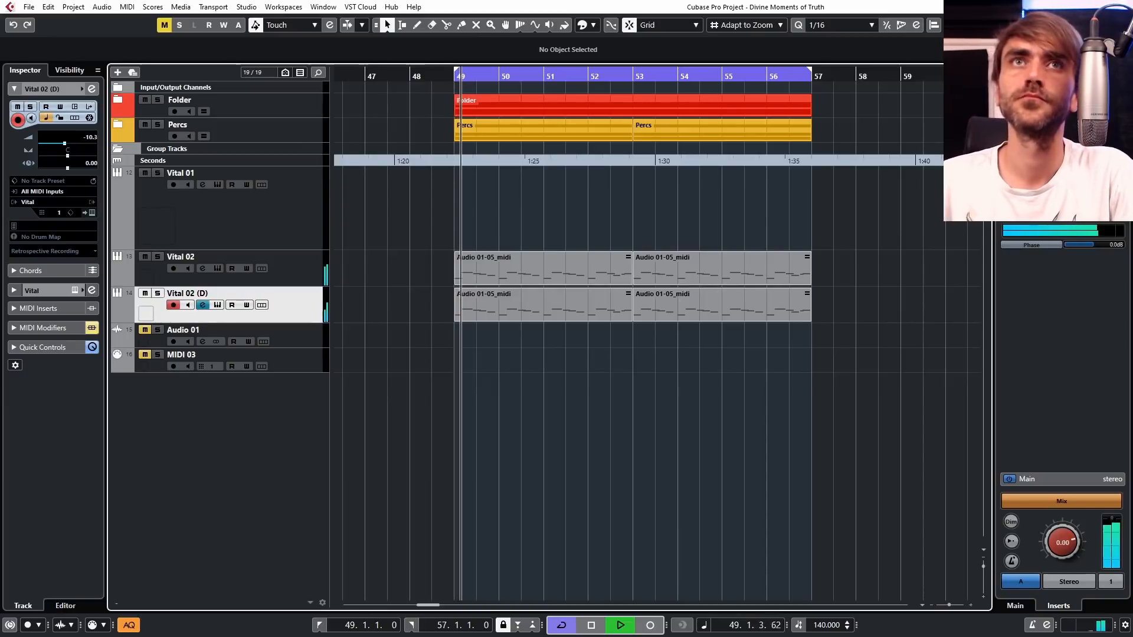
click(93, 211)
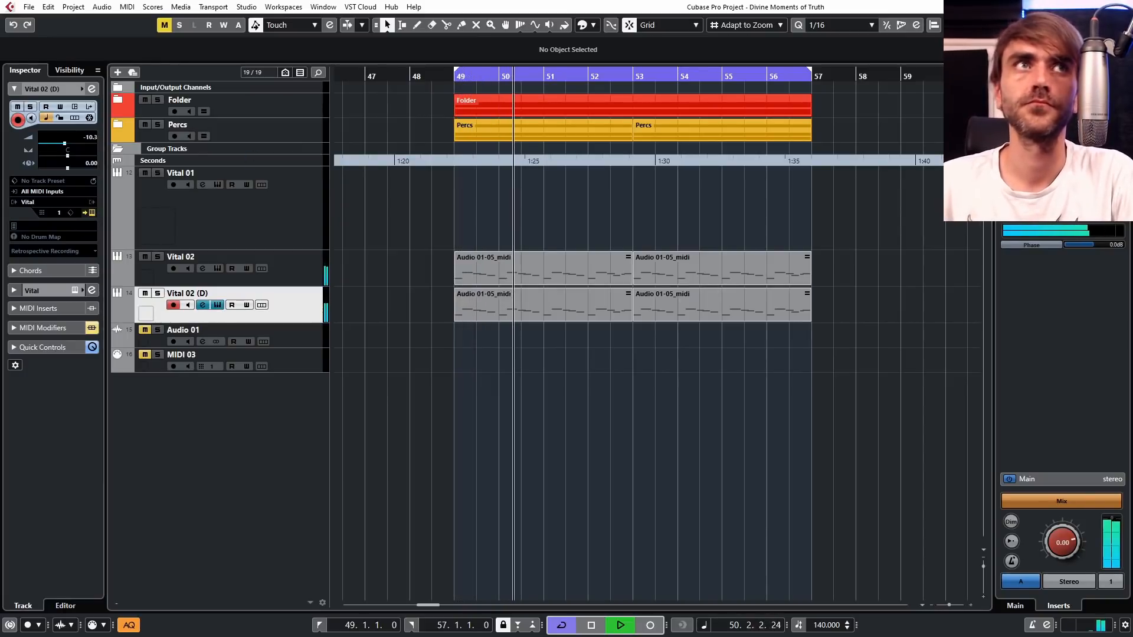
drag(516, 18, 515, 16)
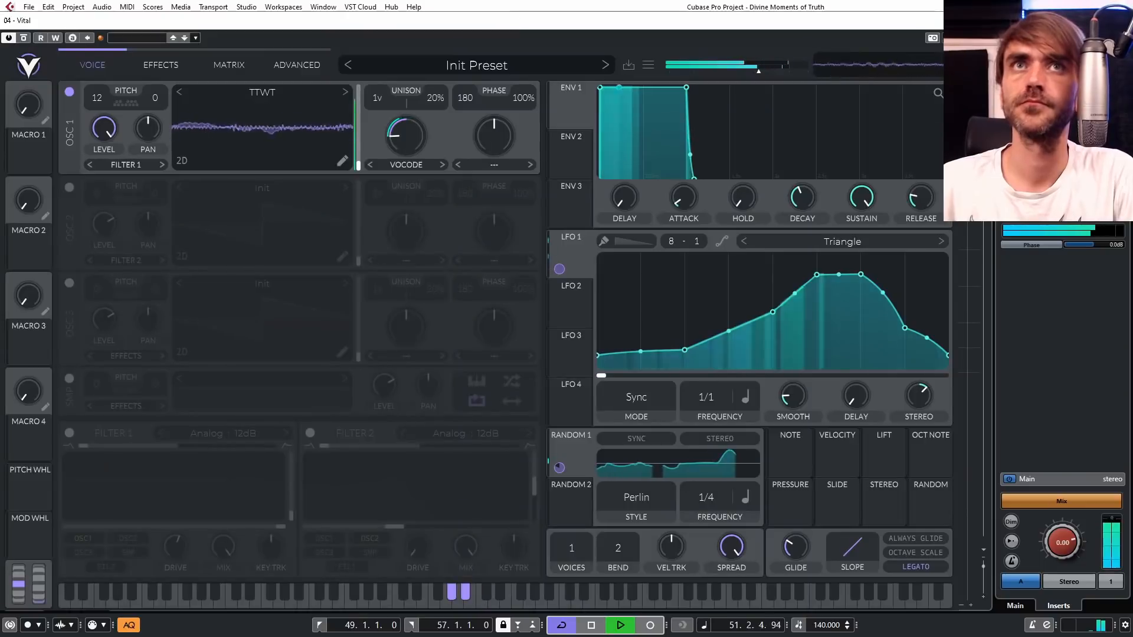
double_click(98, 98)
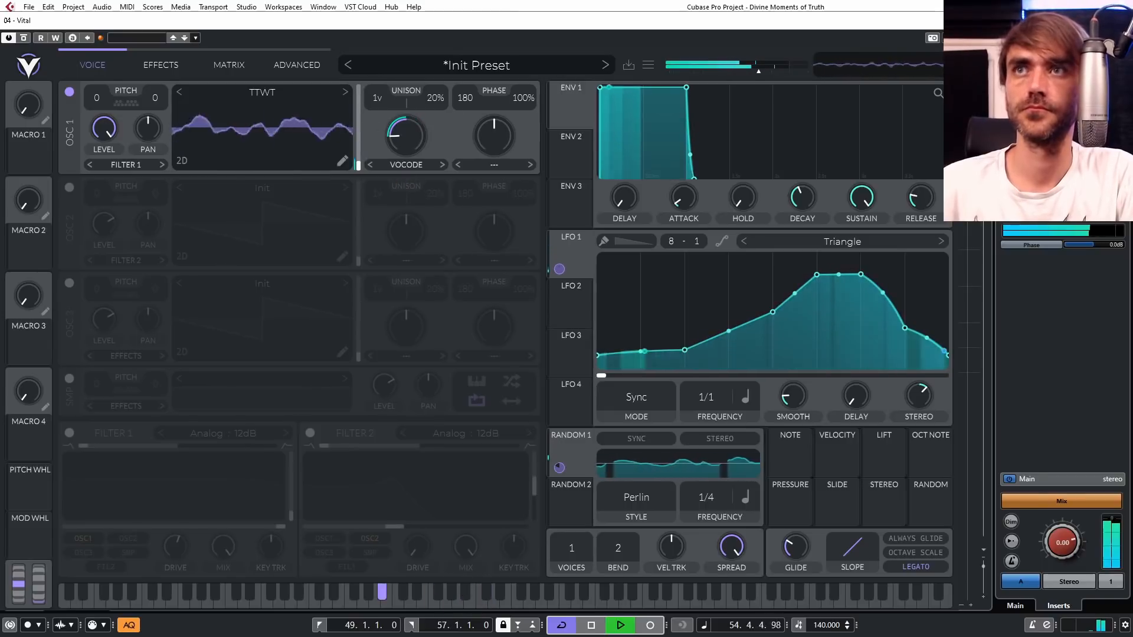
Try oscillator 1's pitch at -12 and reset it to 0.
right_click(98, 101)
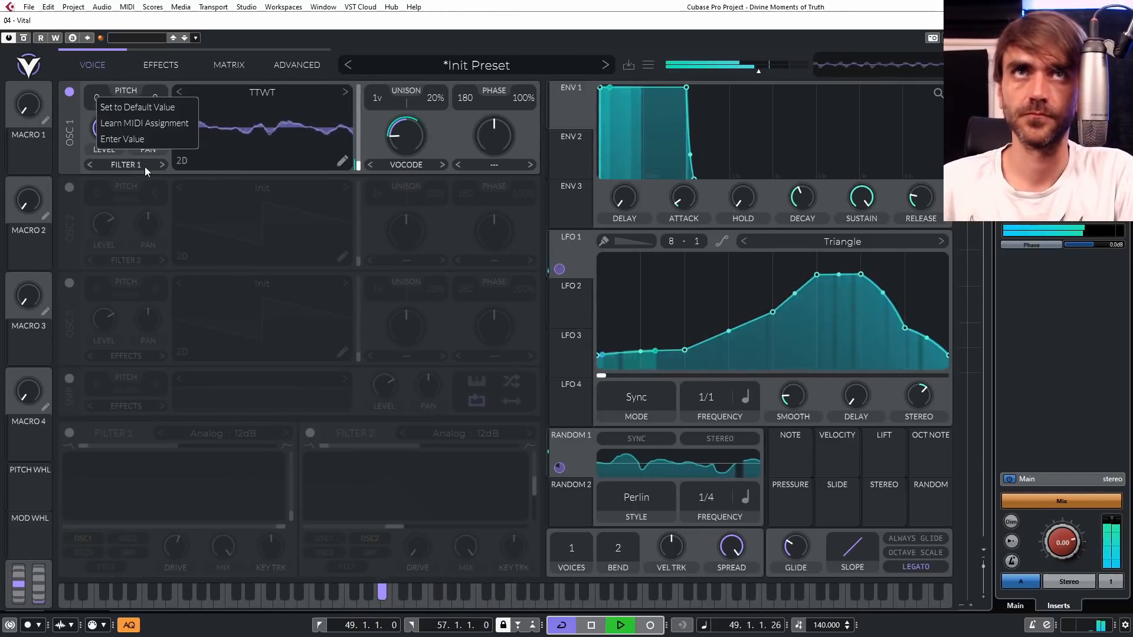
click(135, 136)
text(-12)
key(Return)
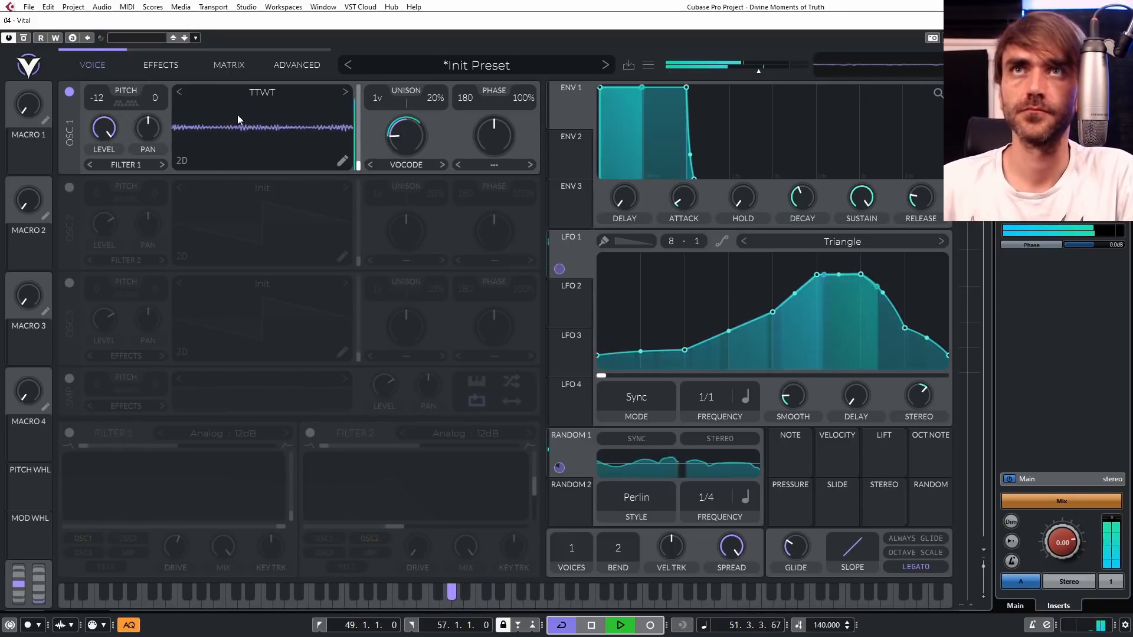
double_click(98, 107)
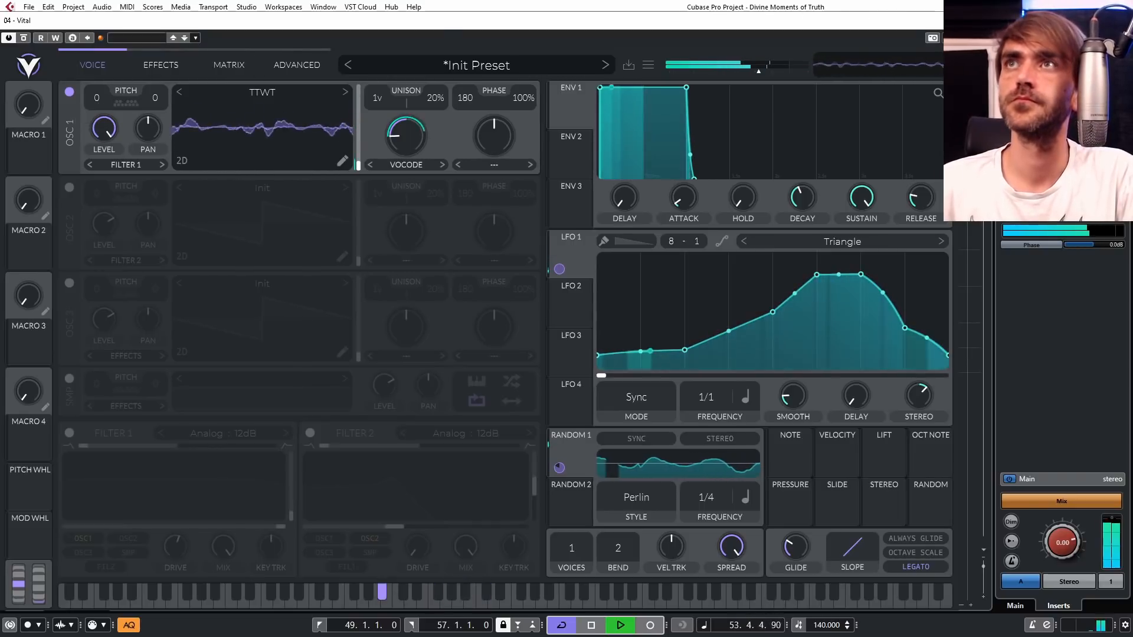
Lower track Vital 02's volume to -12.8 and set its EQ low-cut slope to 24 dB/Oct.
key(Escape)
click(313, 263)
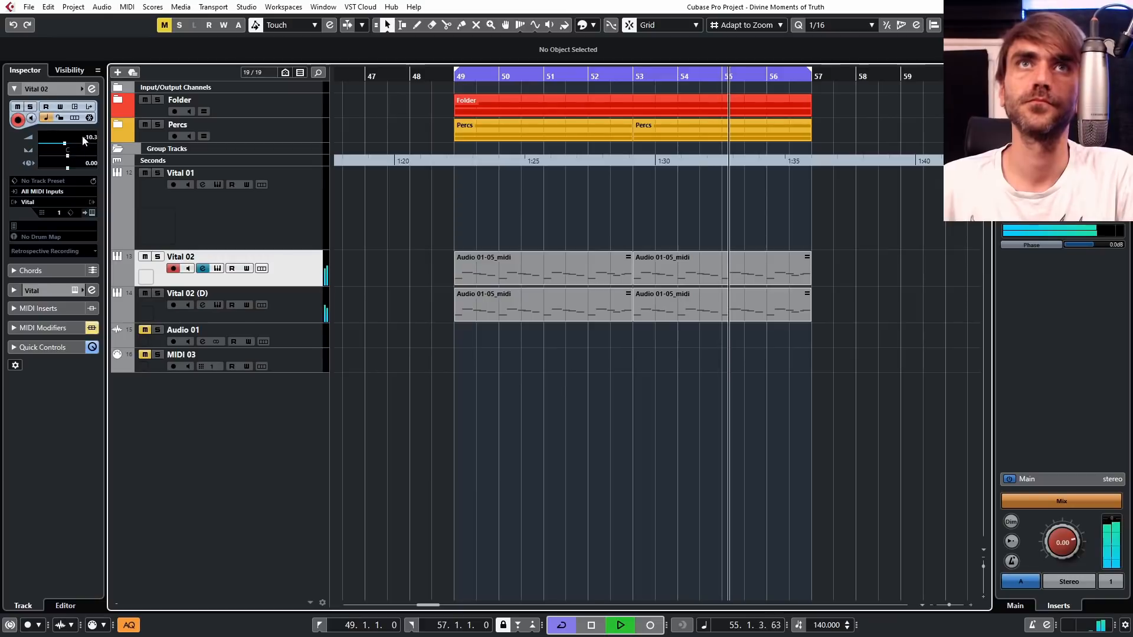
click(93, 94)
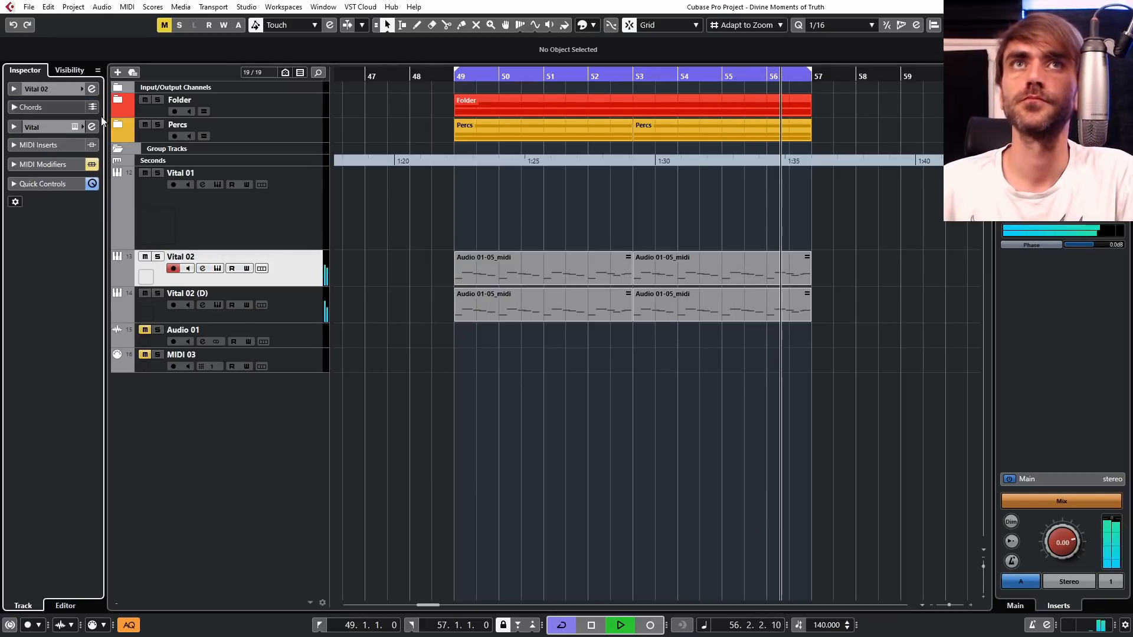
click(91, 88)
drag(408, 388, 532, 399)
click(424, 441)
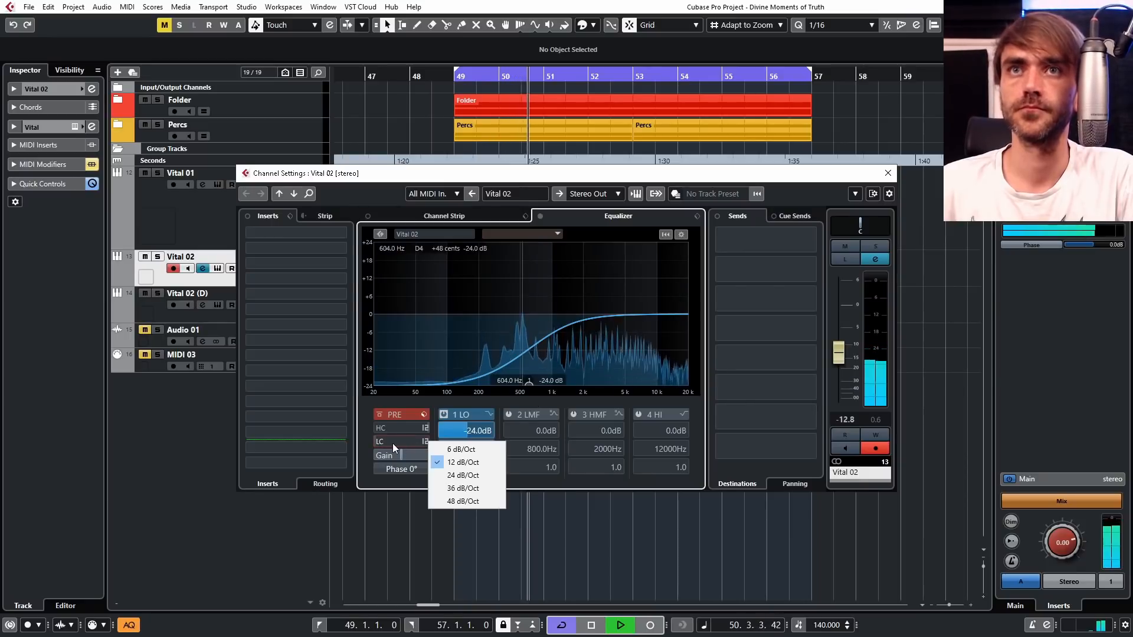
click(450, 474)
Switch off EQ band 1 on Vital 02 and set the low cut to 985.5 Hz.
drag(471, 350, 501, 302)
click(503, 300)
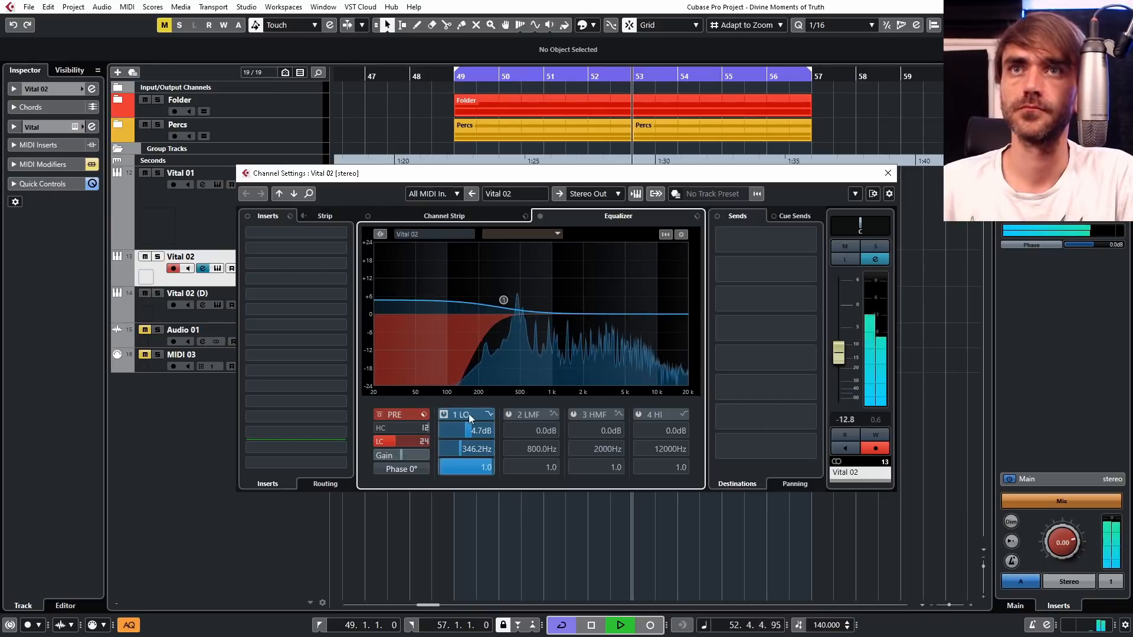
click(444, 416)
drag(399, 441, 431, 416)
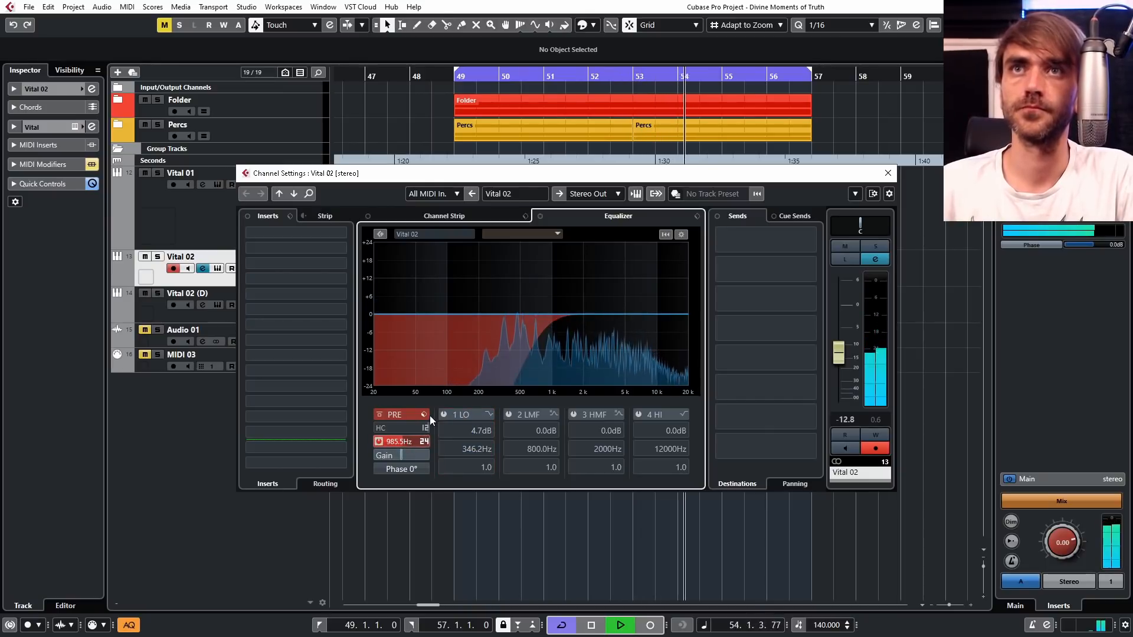
click(887, 173)
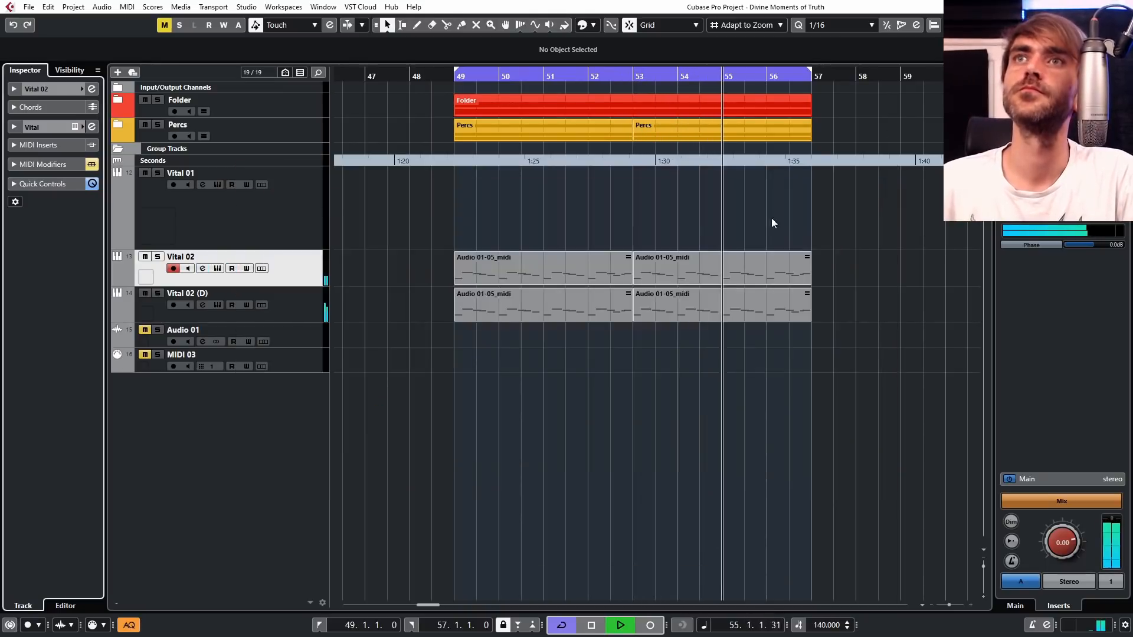
Raise the volume of track Vital 02 (D) to -7.73.
click(266, 295)
click(15, 89)
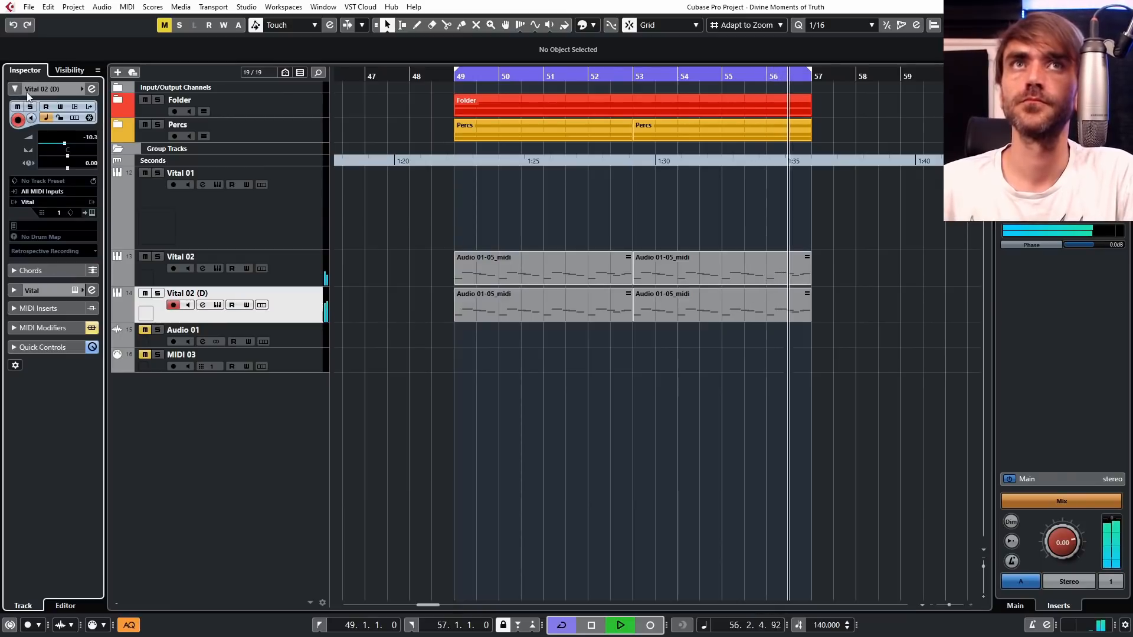
click(92, 88)
drag(838, 348, 842, 338)
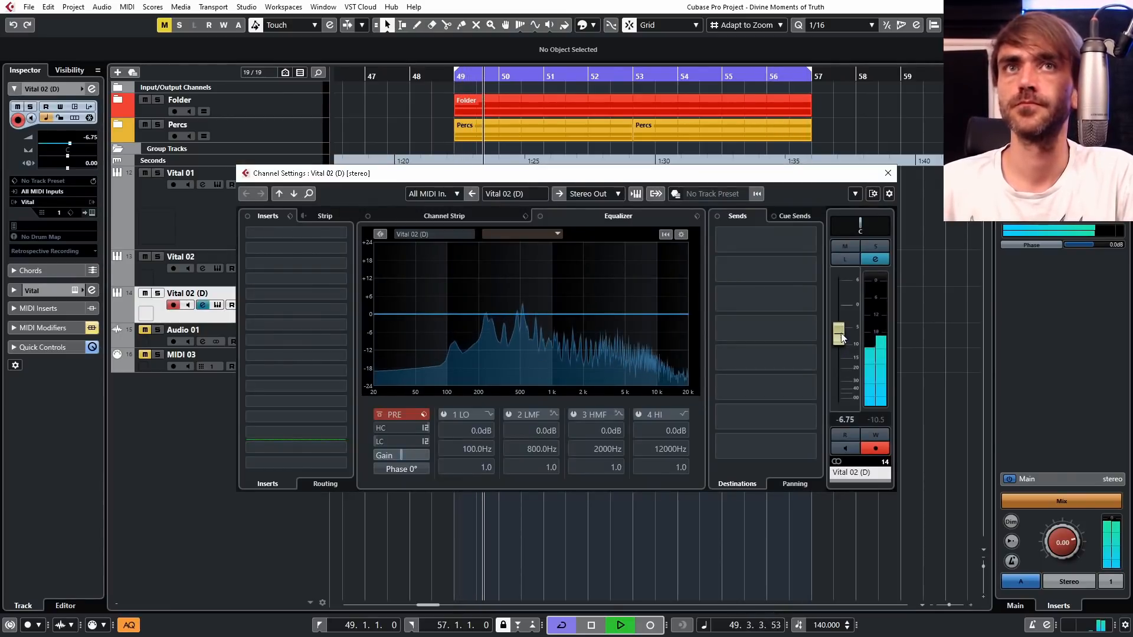
click(887, 173)
click(270, 261)
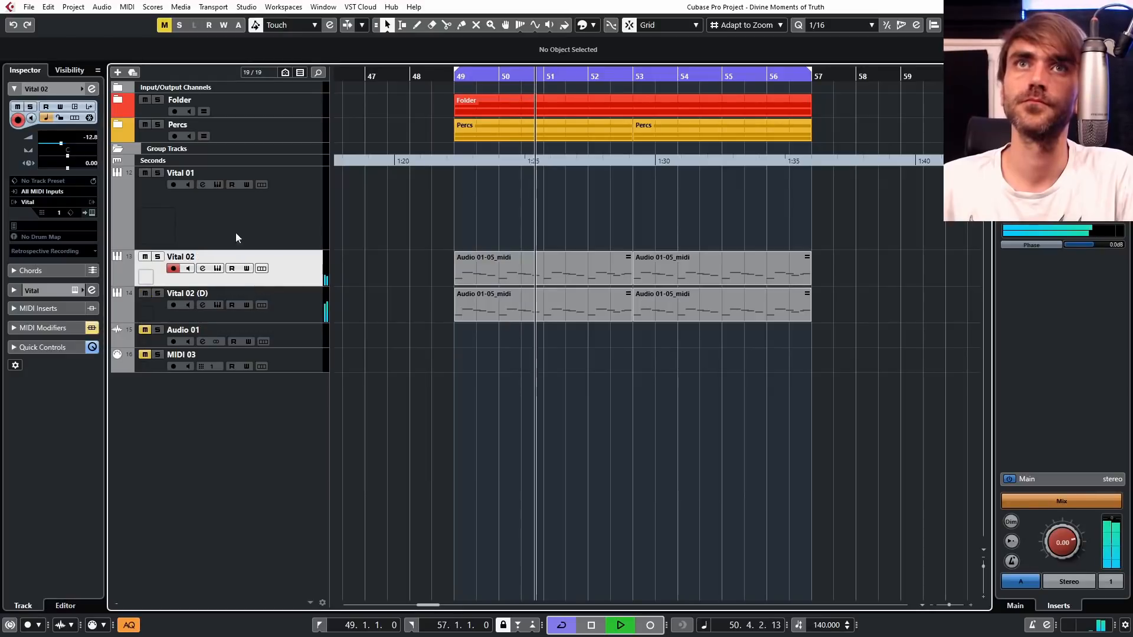
scroll(84, 139, down, 3)
click(307, 313)
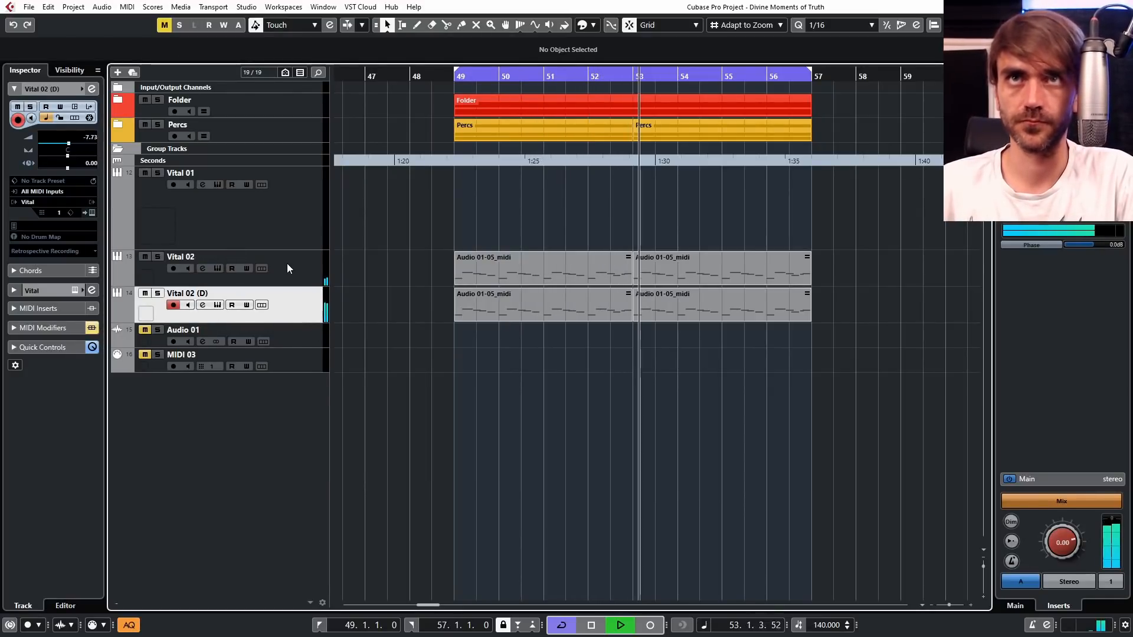
Open the Vital instrument of Vital 02 (D) and reset LFO 1's stereo amount to its default.
click(89, 214)
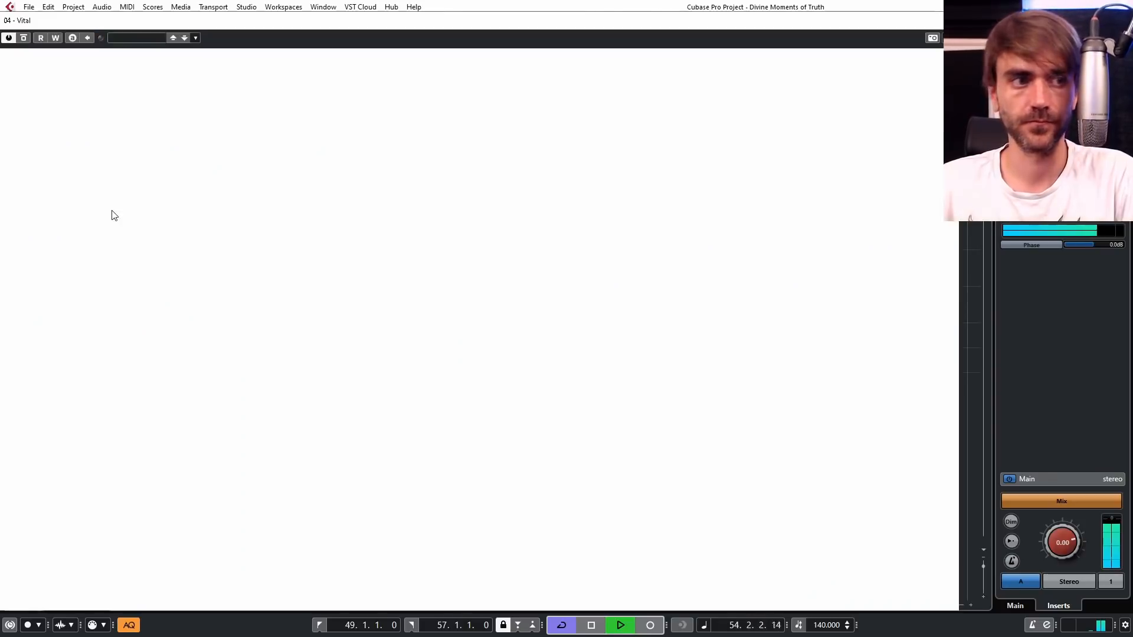
drag(920, 396, 912, 429)
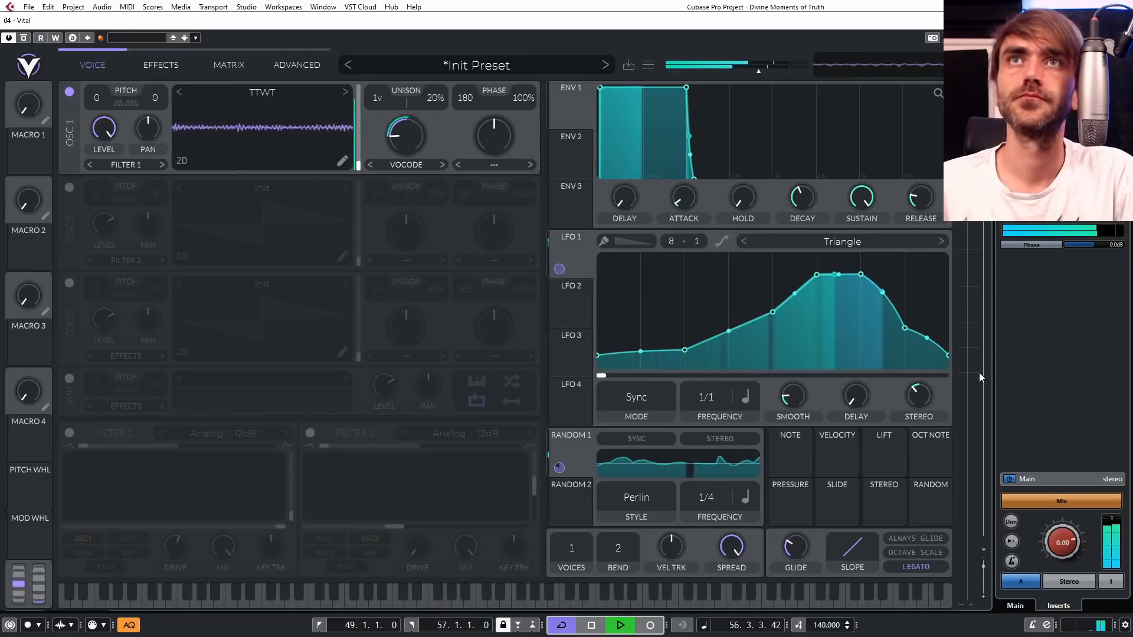
double_click(923, 399)
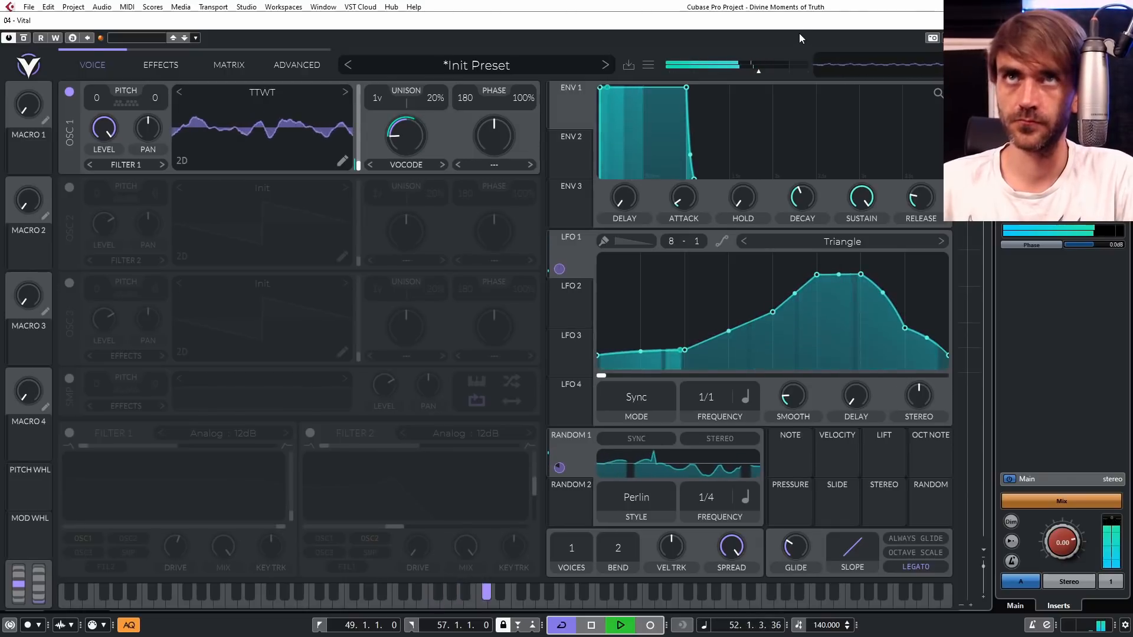
Set oscillator 1's unison to 15 voices with 12% detune.
drag(377, 97, 434, 102)
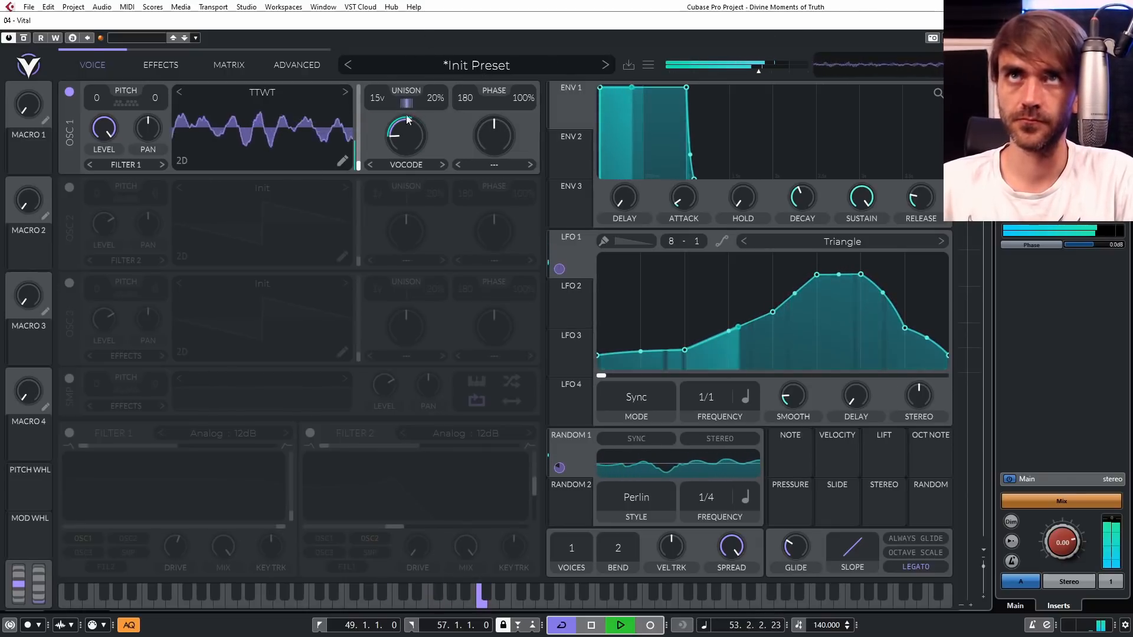
scroll(434, 103, down, 4)
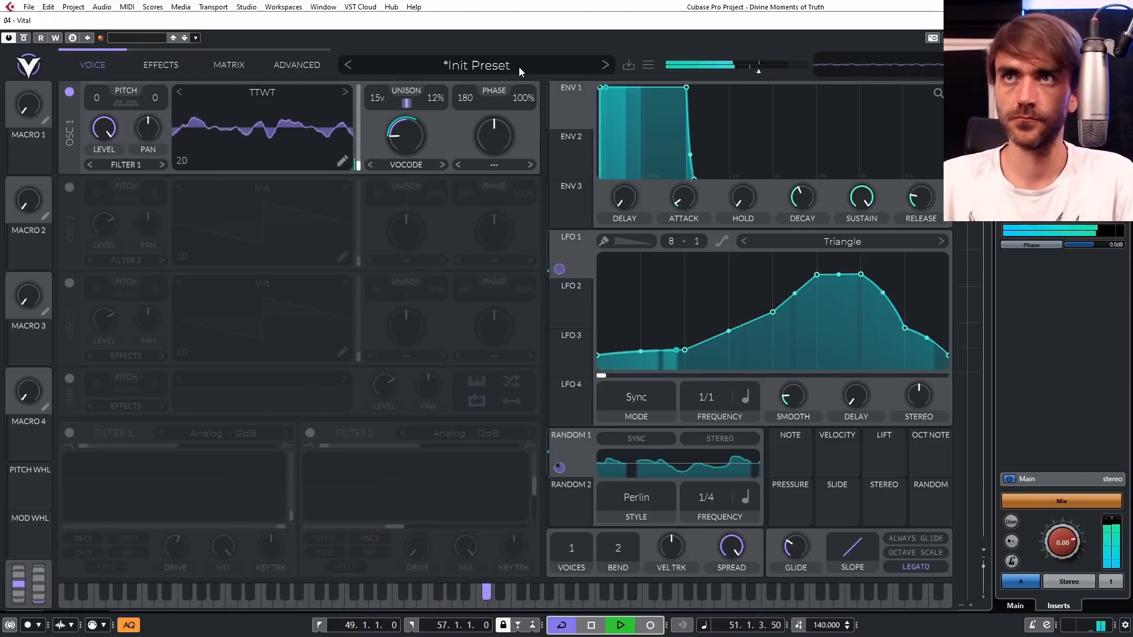
key(space)
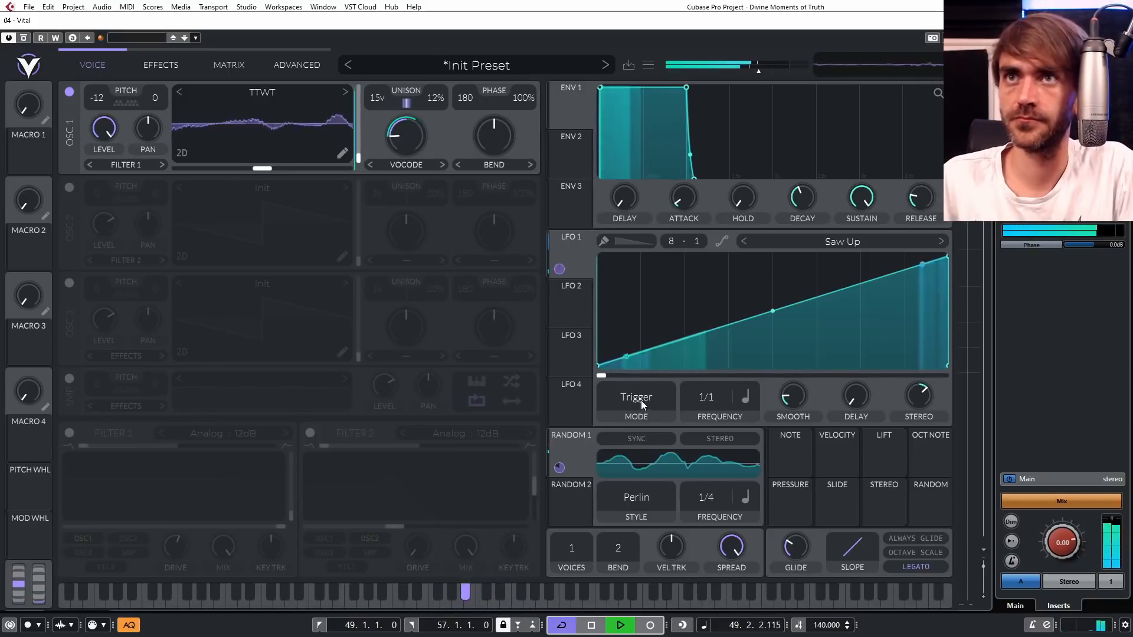
Set LFO 1 to Sync mode with a frequency of 1/2.
click(641, 400)
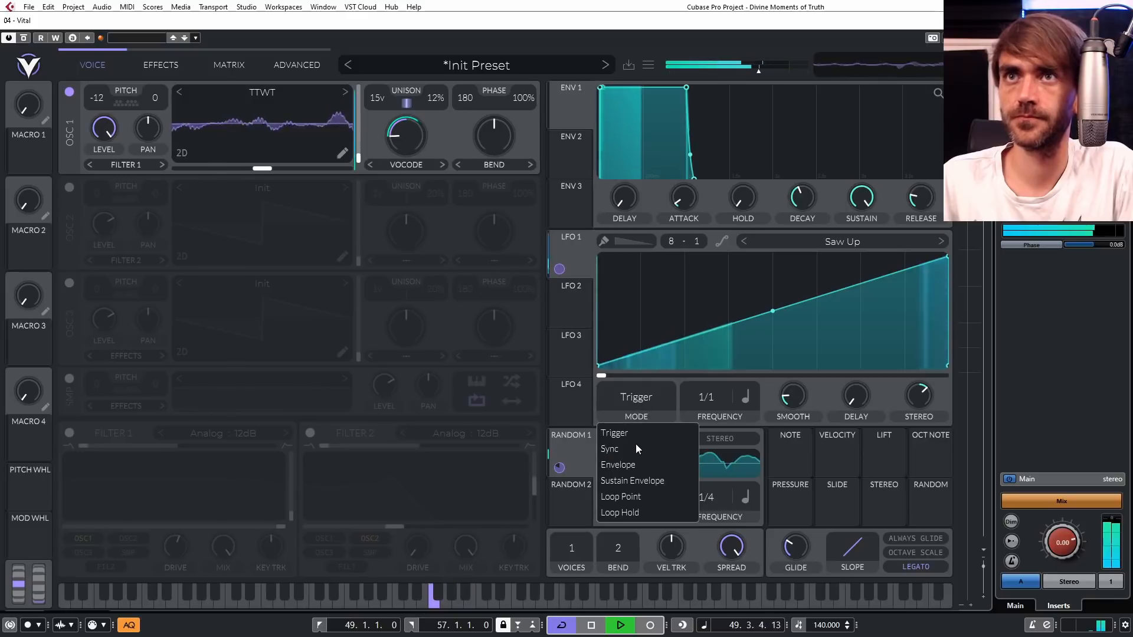
click(617, 449)
drag(712, 398, 712, 409)
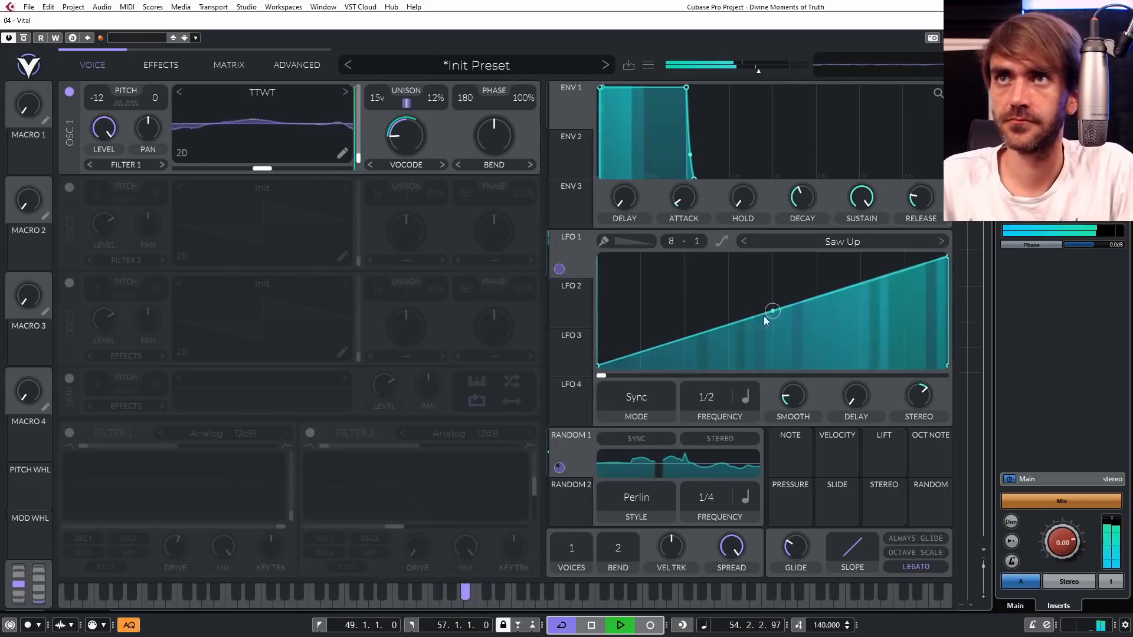
Switch LFO 1's frequency to seconds and modulate it with Random 1.
click(746, 401)
click(745, 420)
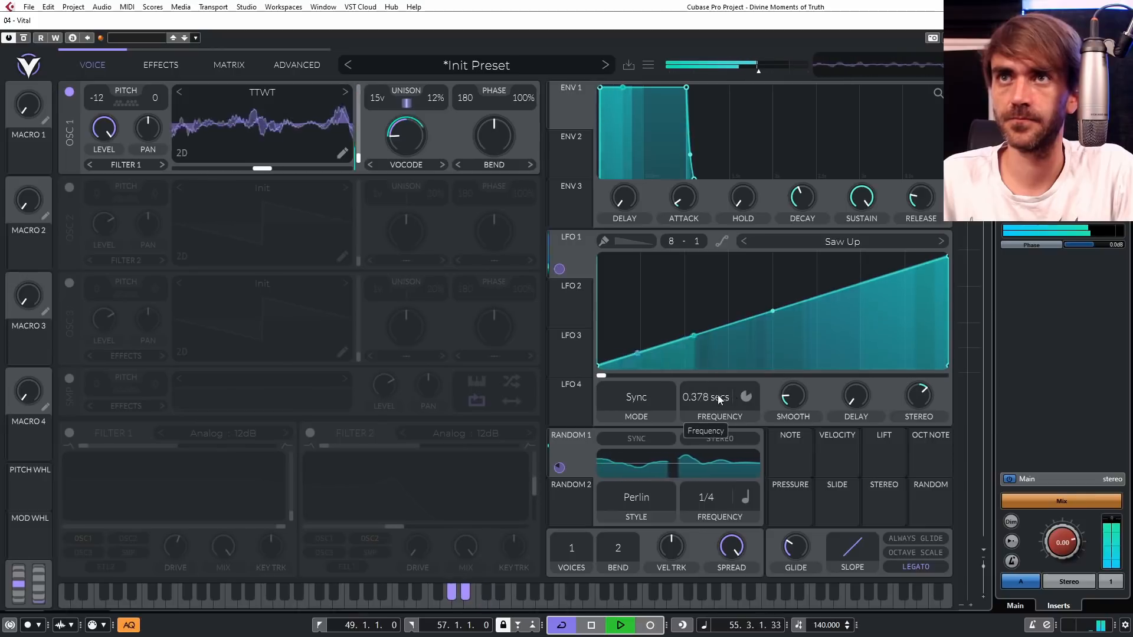
drag(735, 371, 710, 407)
drag(571, 450, 706, 443)
Slow LFO 1's base frequency to 42.22 secs.
drag(698, 400, 683, 454)
mouse_move(707, 398)
mouse_down()
mouse_move(716, 360)
mouse_move(702, 393)
mouse_move(713, 411)
mouse_up()
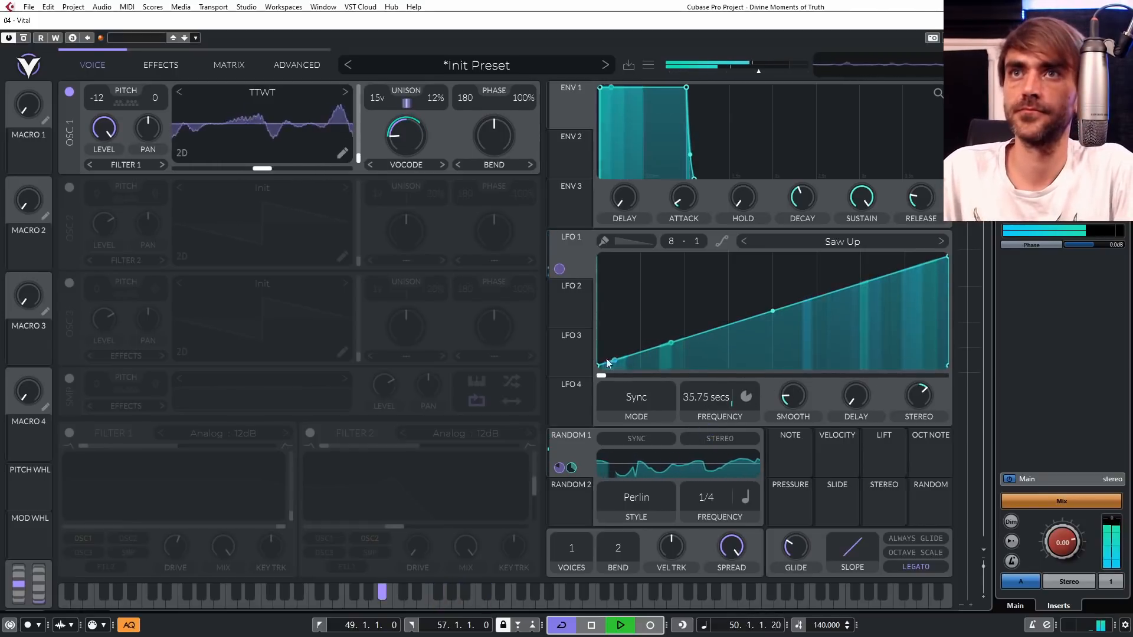
double_click(96, 102)
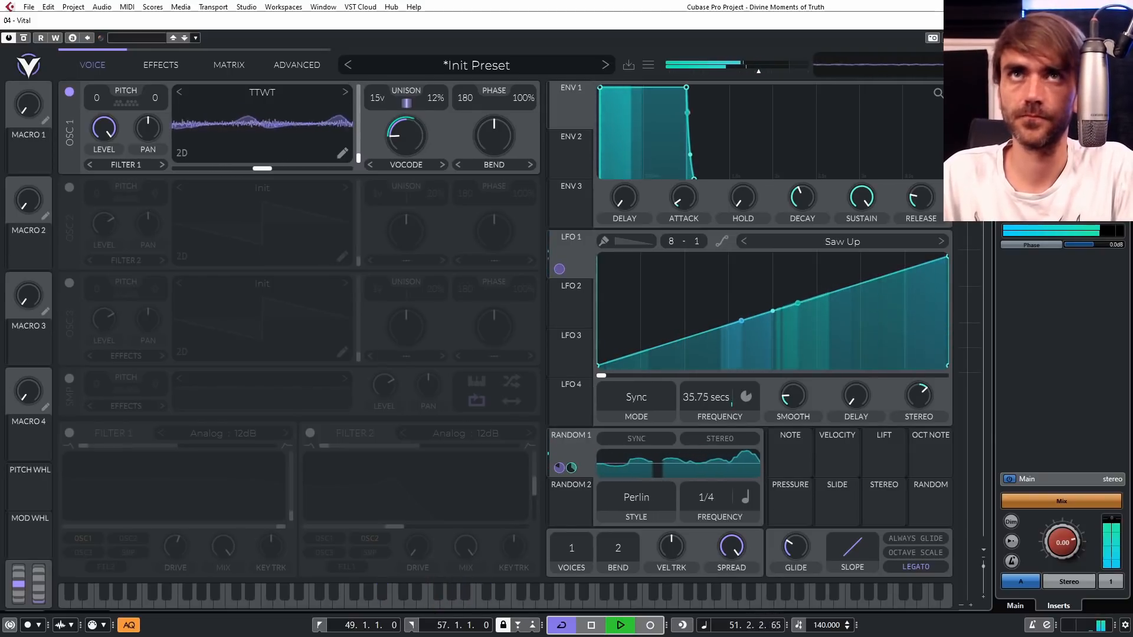
drag(710, 396, 702, 419)
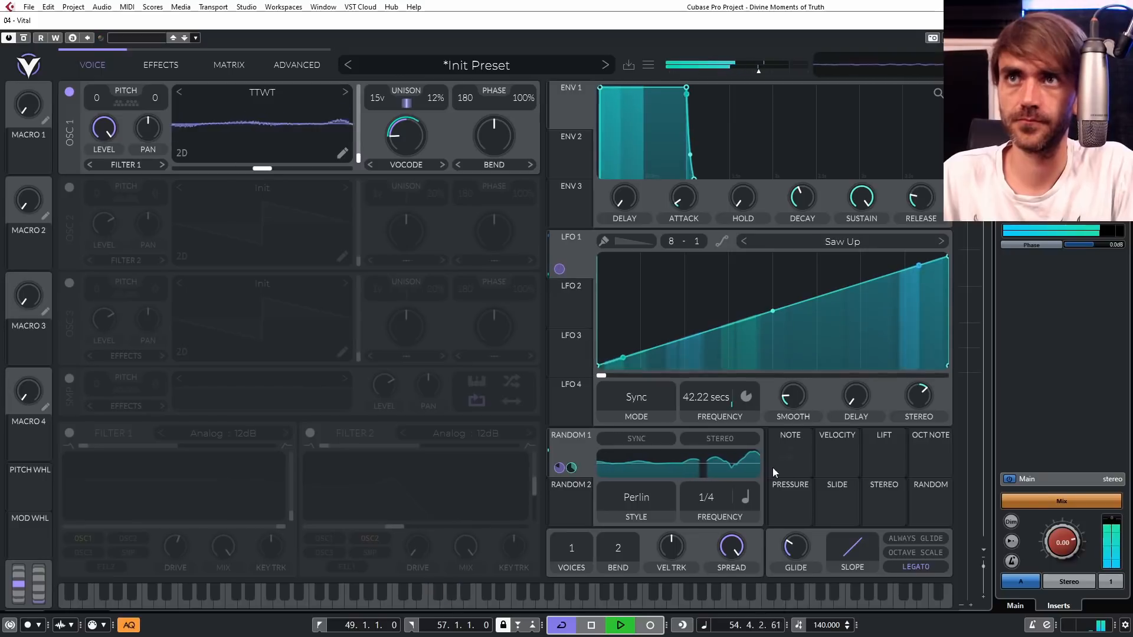
Enable Stereo for the Random 1 modulator.
click(723, 437)
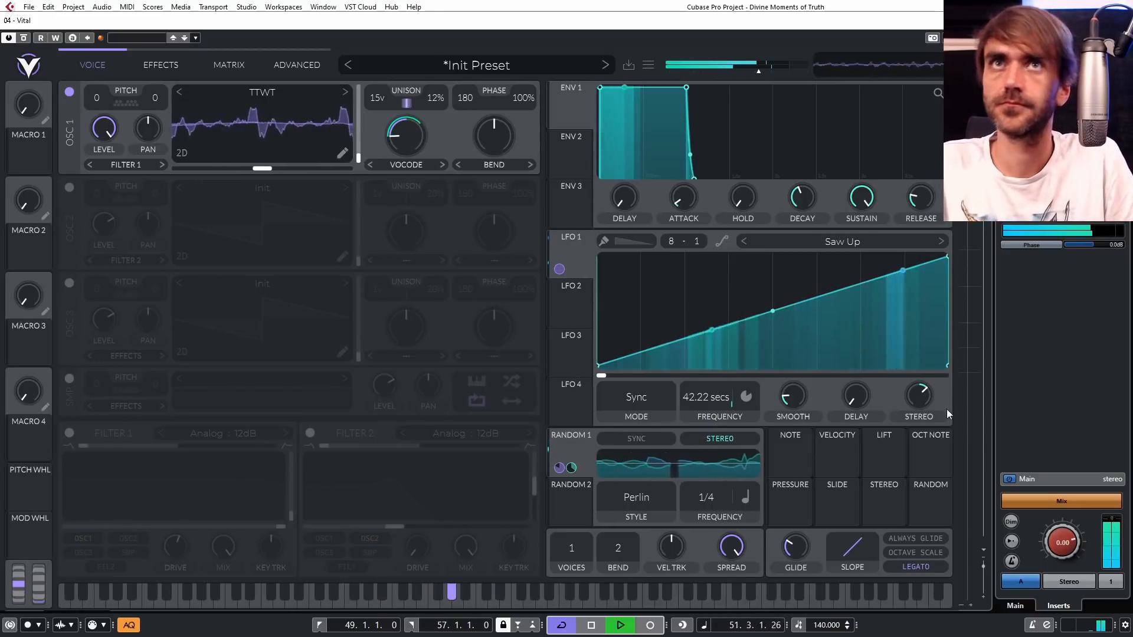
right_click(225, 146)
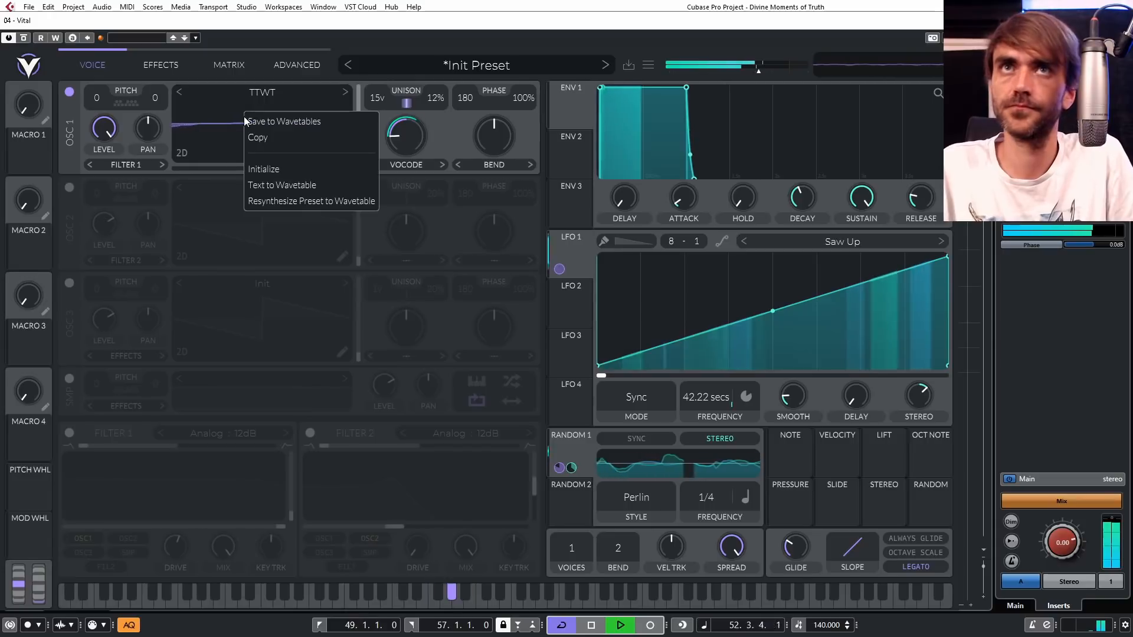
click(270, 164)
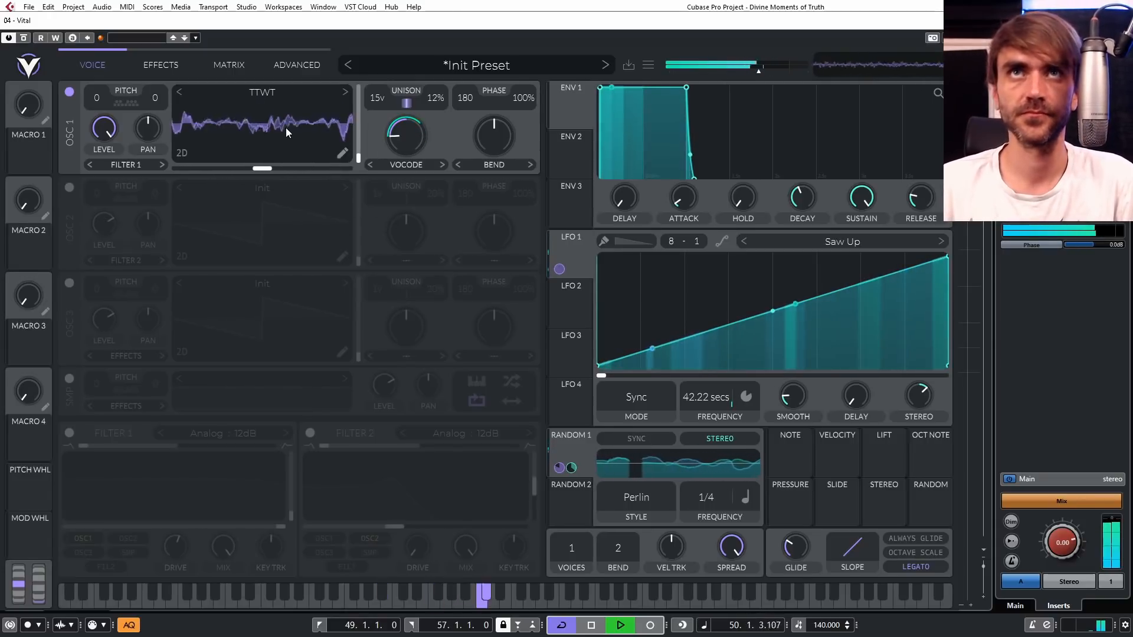
Transpose oscillator 1 to -12 semitones and raise the synth's master output volume to about -5.4 dB.
drag(97, 102, 101, 175)
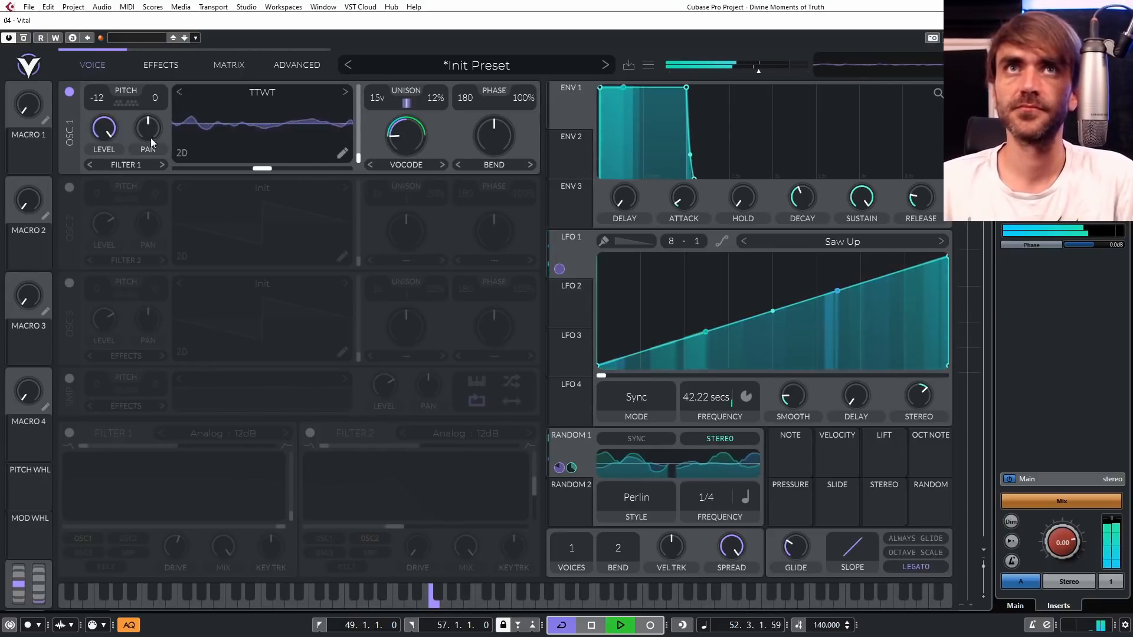
mouse_move(106, 131)
drag(757, 74, 771, 73)
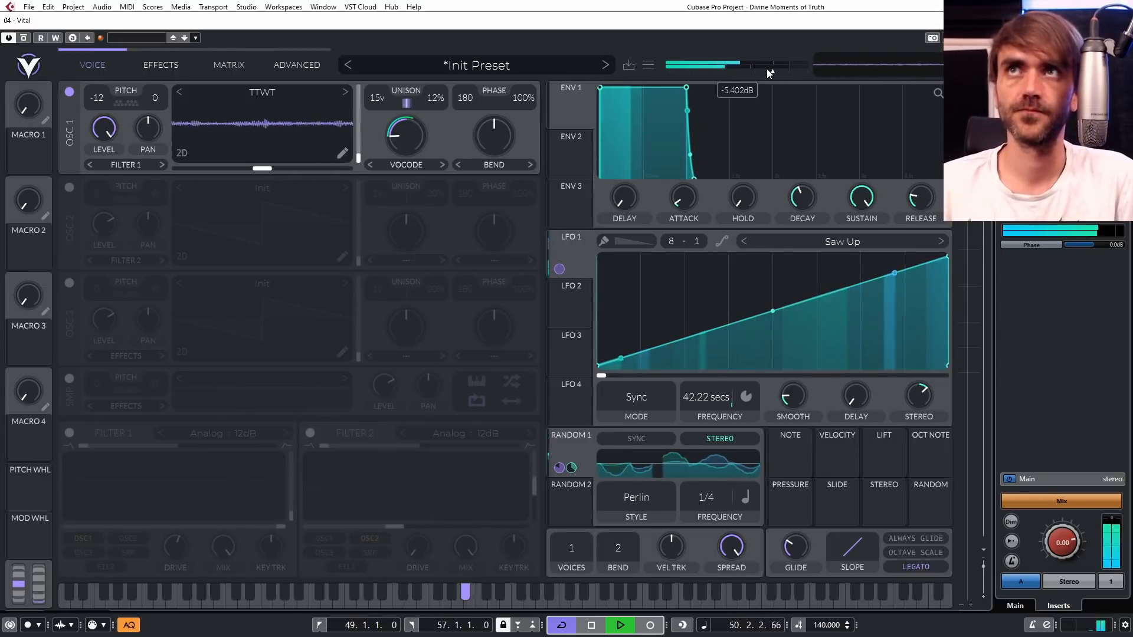
Close the Vital editor window and deselect everything in the Cubase project arrangement.
right_click(255, 112)
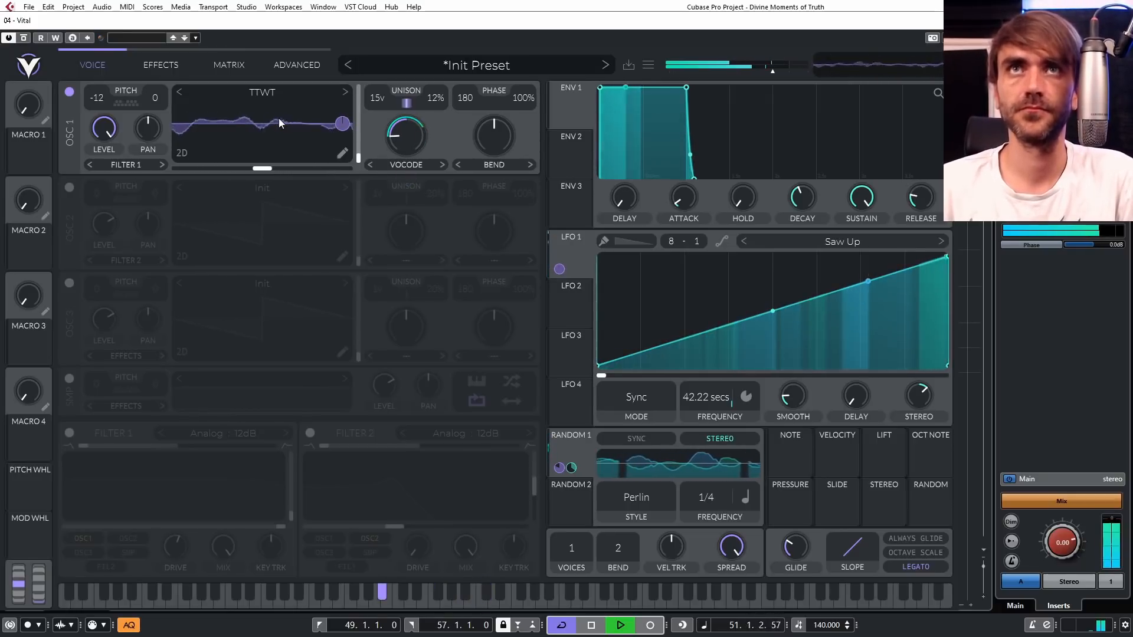
mouse_move(699, 398)
mouse_down()
mouse_move(720, 388)
mouse_move(702, 405)
mouse_move(720, 401)
mouse_up()
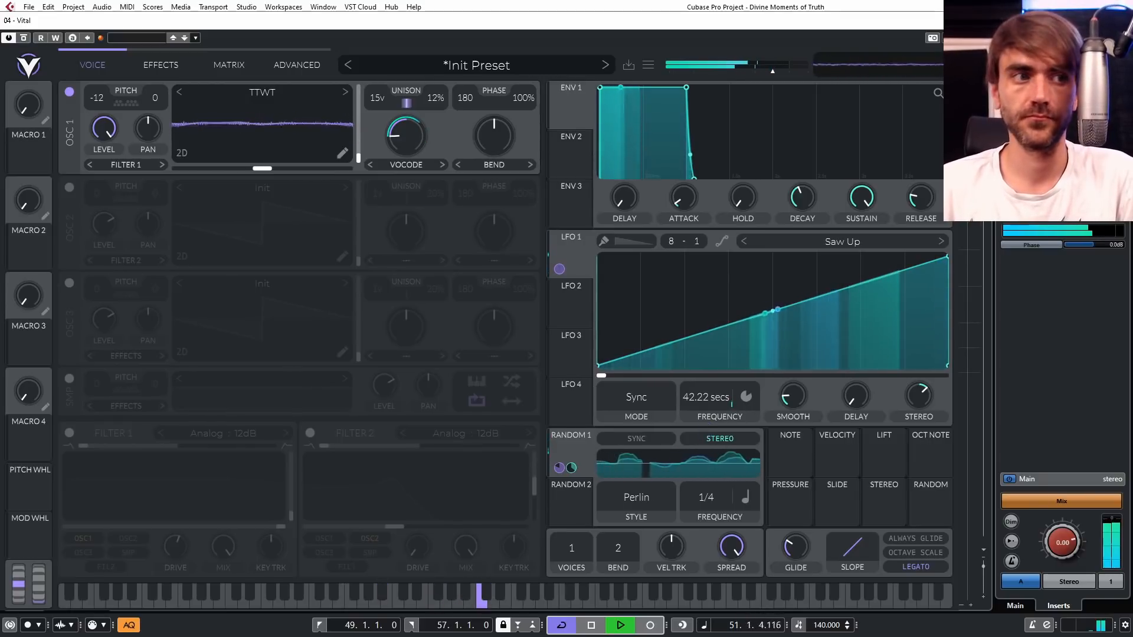
click(949, 21)
click(812, 404)
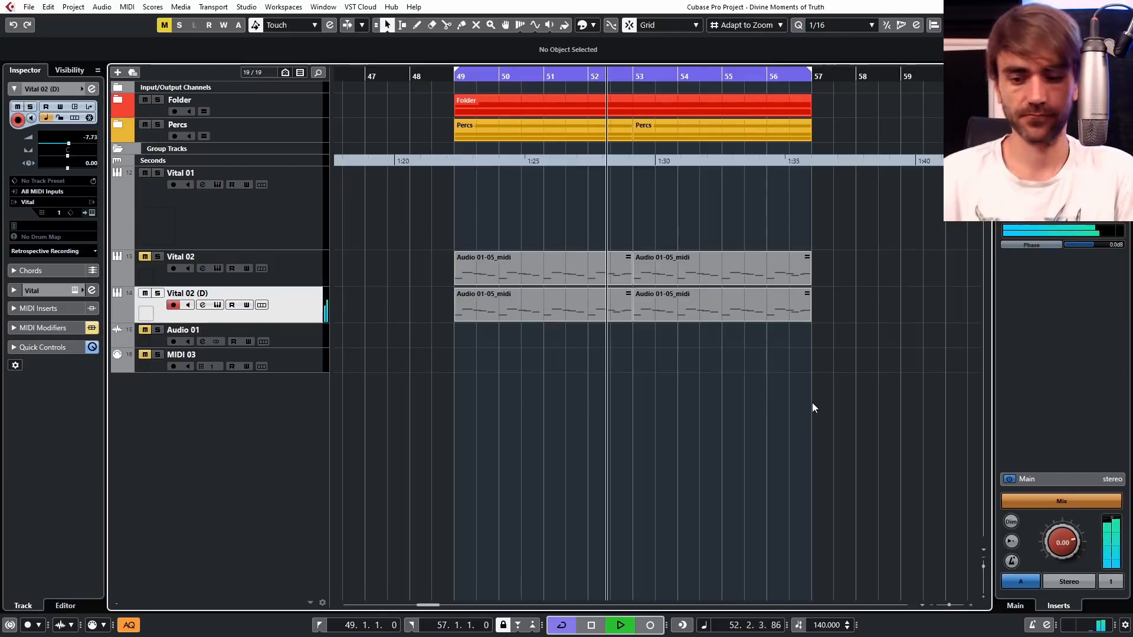